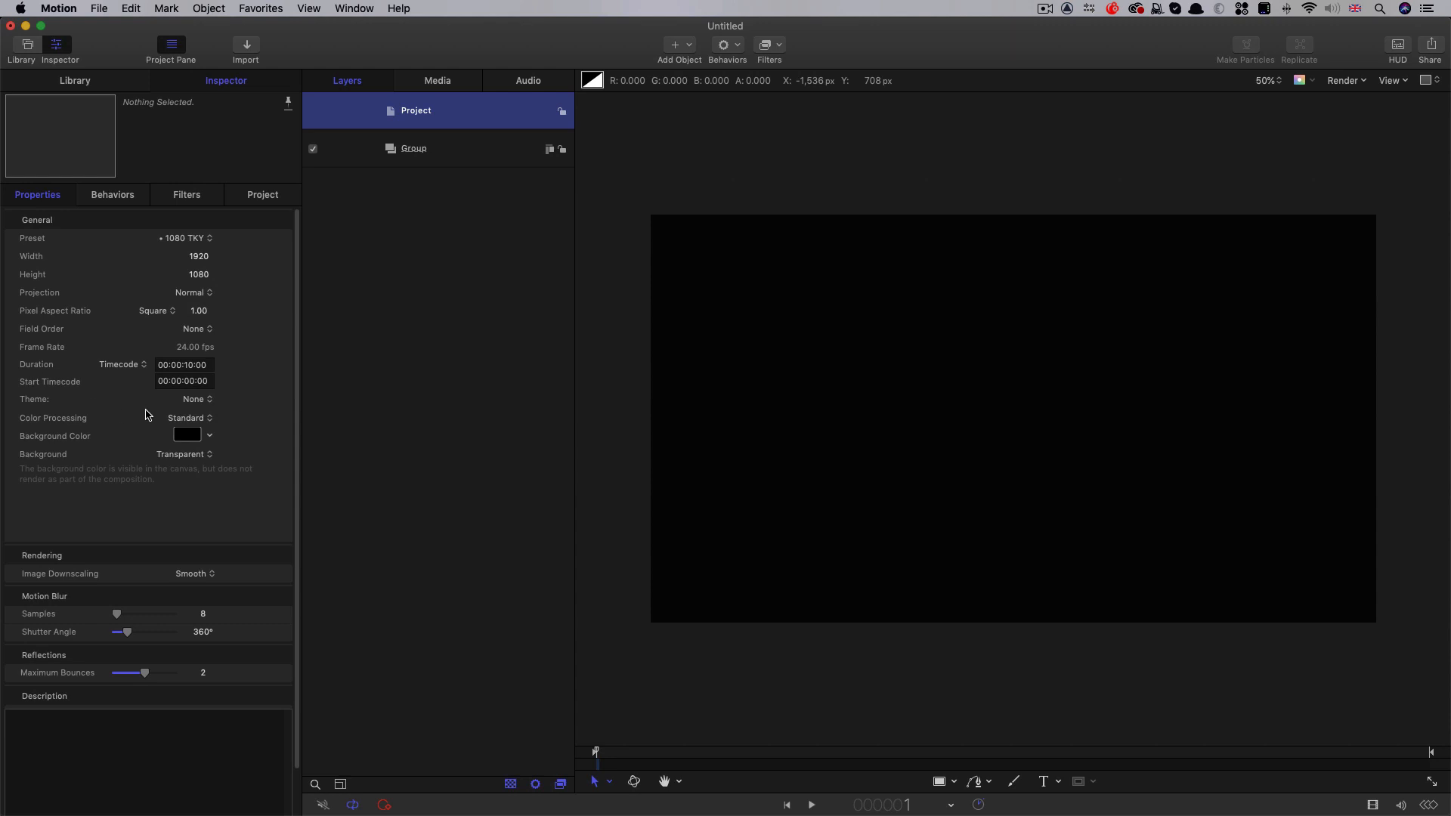
Step: Add a Clouds generator to the existing group
{"action": "left_click", "coordinate": [424, 156]}
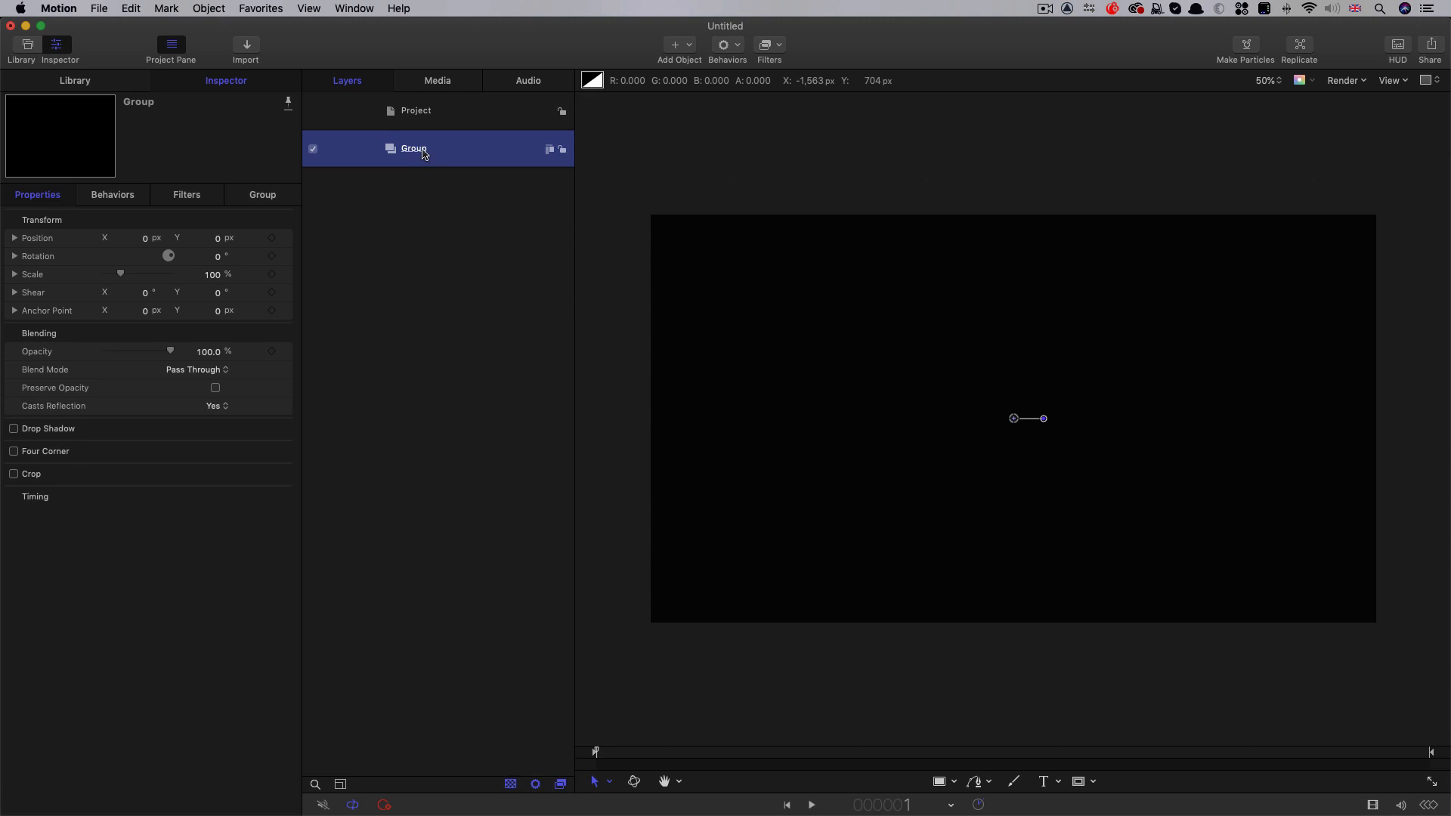
{"action": "left_click", "coordinate": [690, 47]}
{"action": "mouse_move", "coordinate": [714, 200]}
{"action": "mouse_move", "coordinate": [866, 213]}
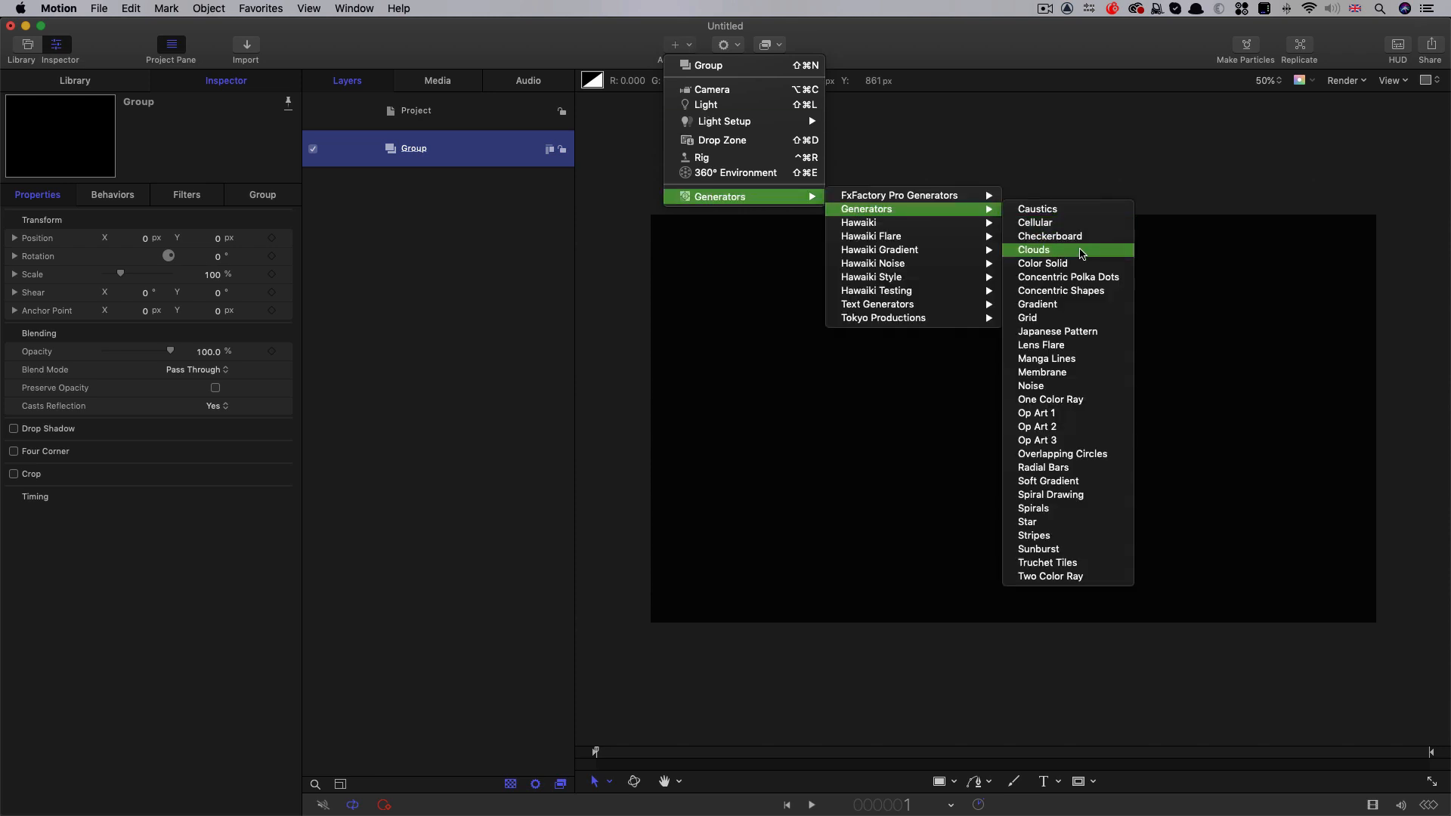
{"action": "left_click", "coordinate": [1082, 251]}
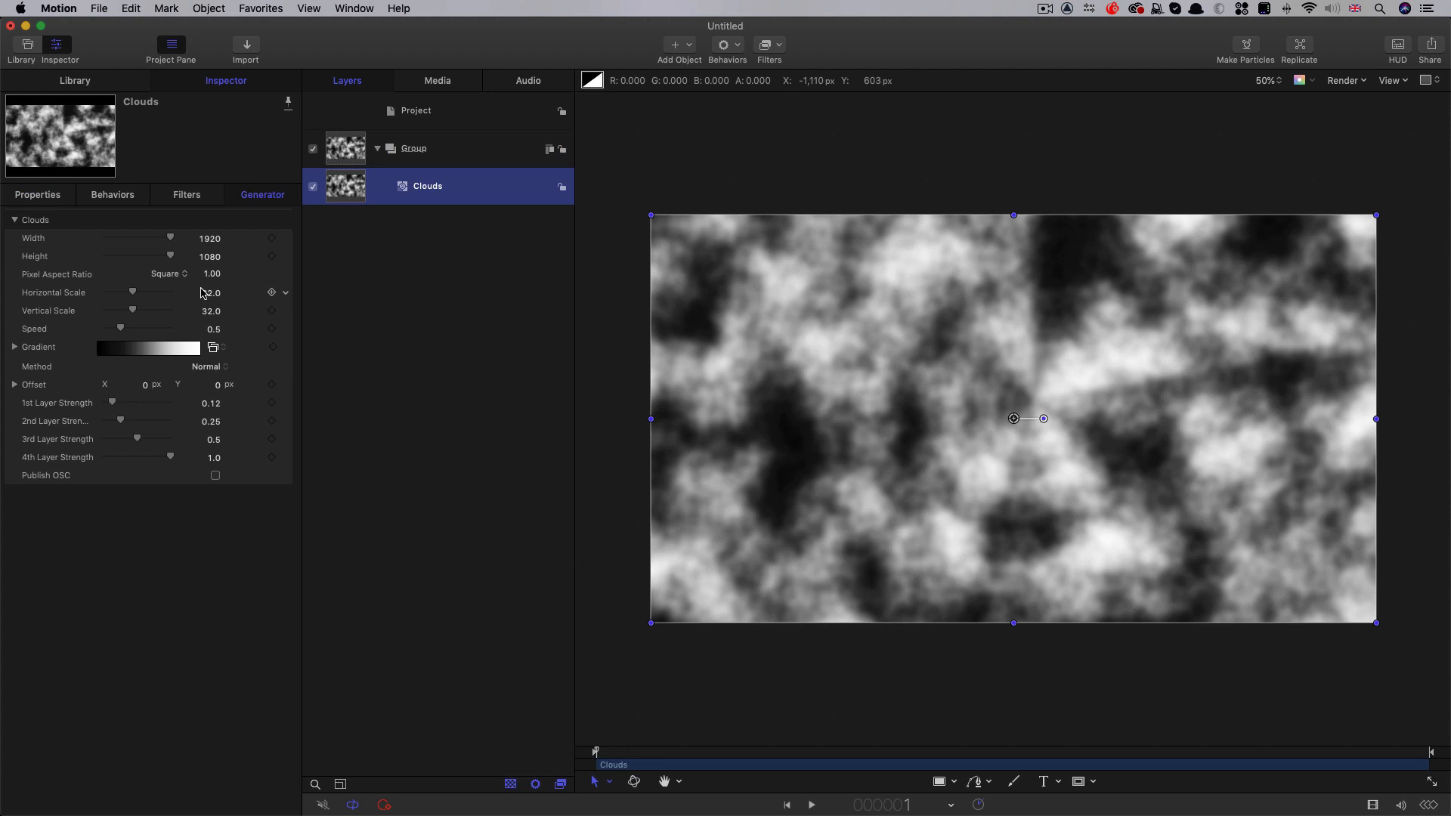
Step: Set the Clouds generator's horizontal scale to 64 and its speed to 0
{"action": "left_click", "coordinate": [211, 293]}
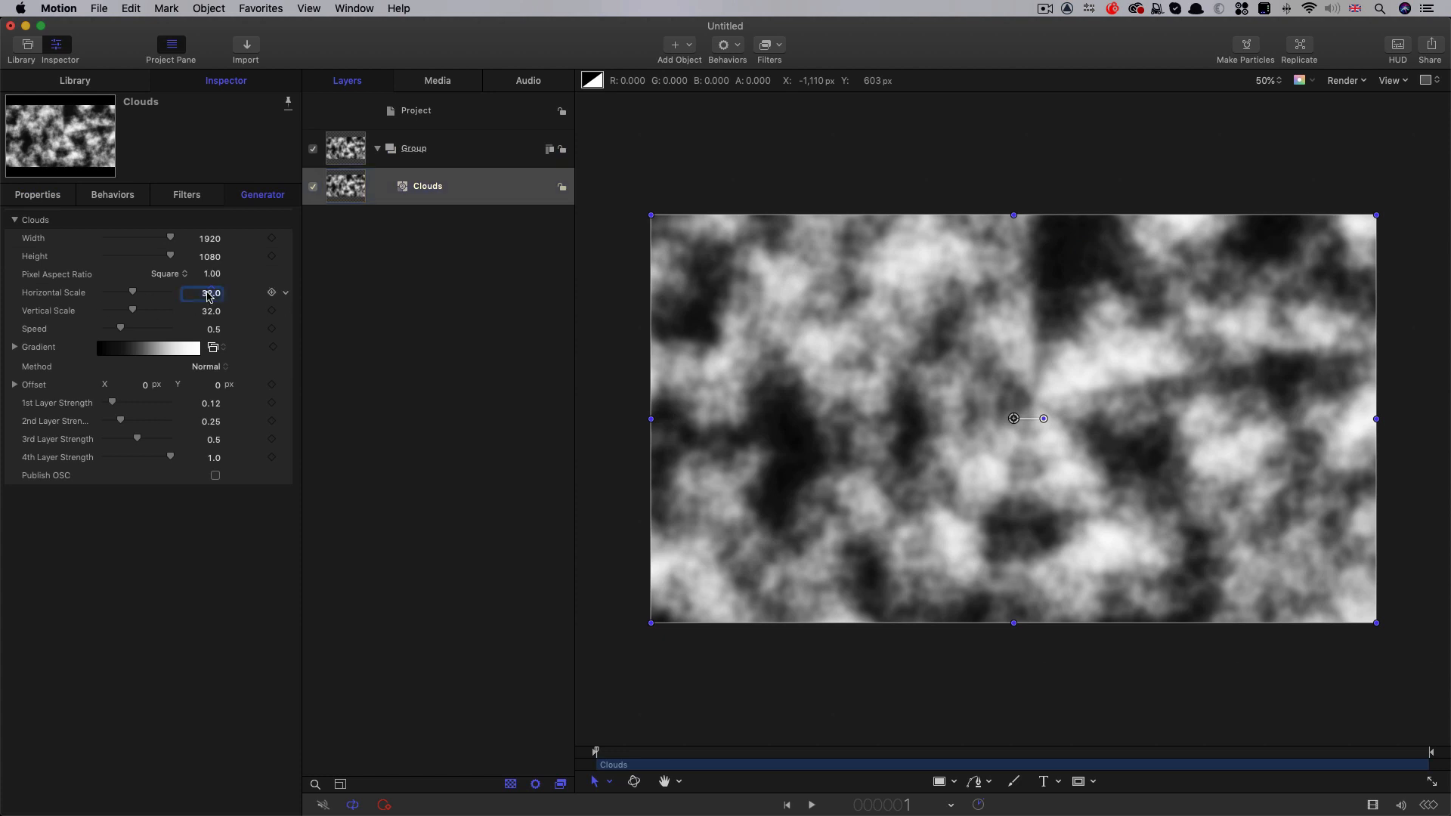
{"action": "type", "text": "64"}
{"action": "key", "text": "Return"}
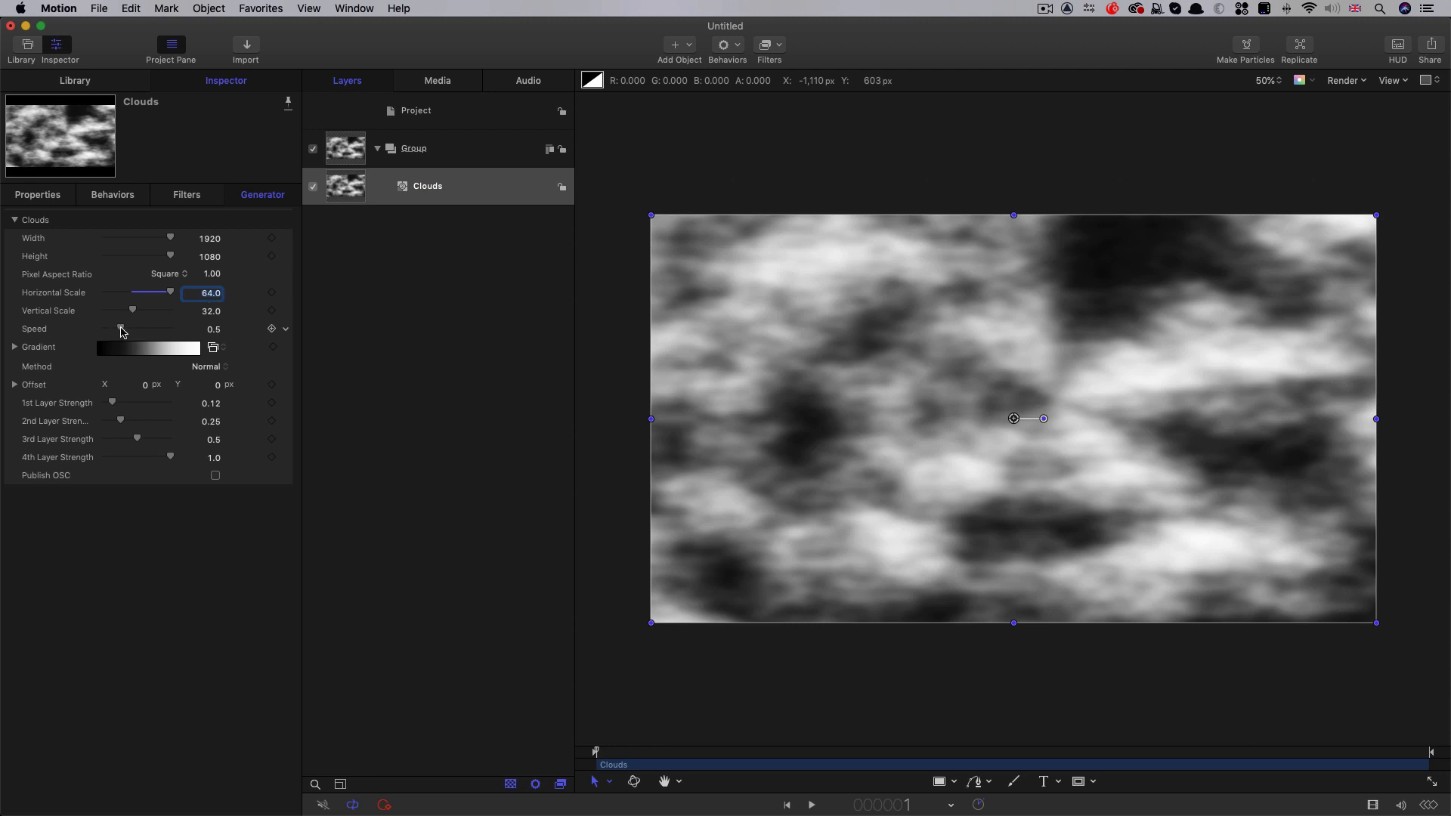
{"action": "left_click_drag", "start_coordinate": [121, 330], "coordinate": [4, 325]}
Step: Set the clouds' 1st and 2nd layer strengths to 0 and the 3rd layer strength to 1.0
{"action": "left_click_drag", "start_coordinate": [113, 404], "coordinate": [27, 404]}
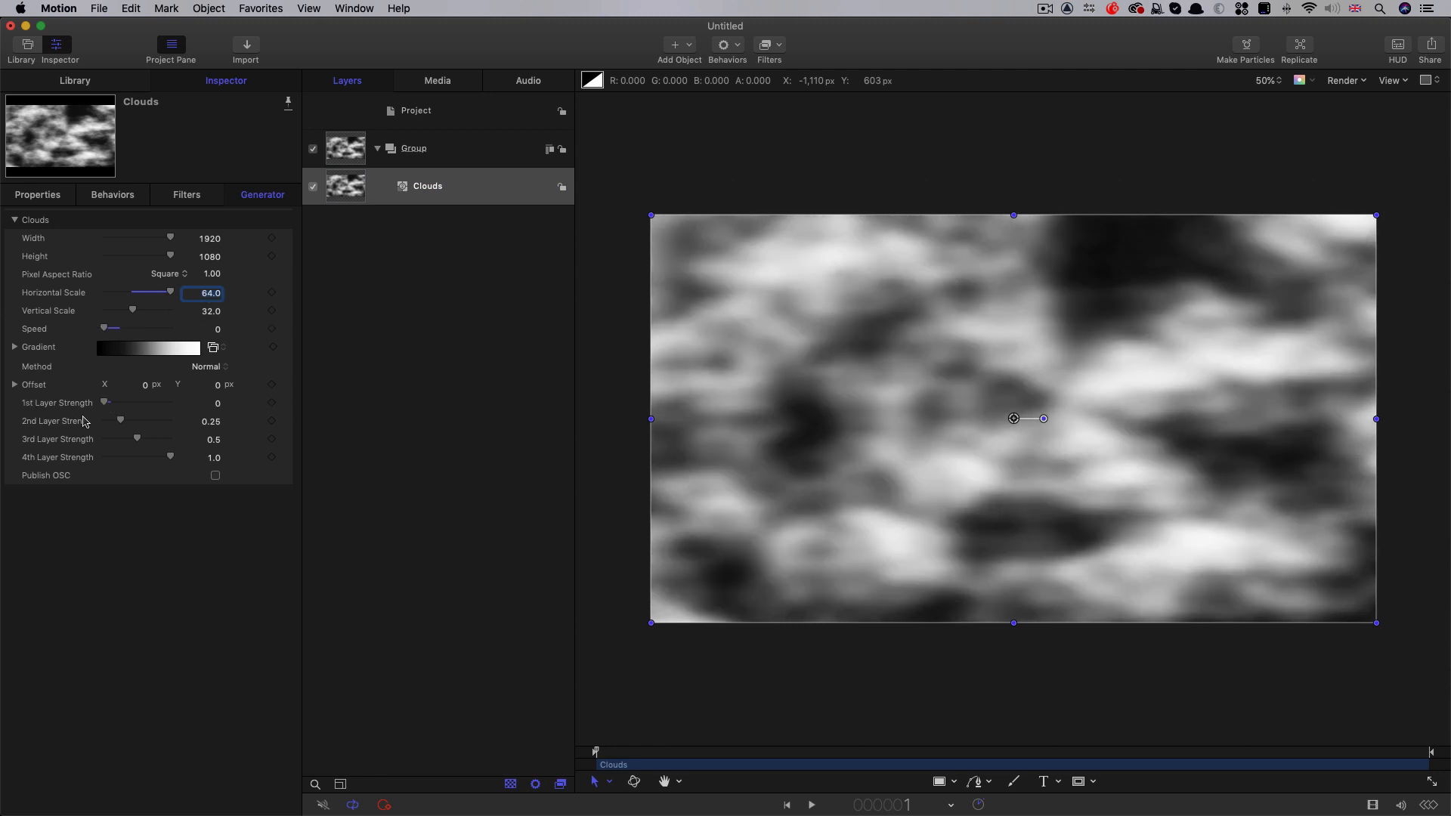
{"action": "left_click_drag", "start_coordinate": [121, 420], "coordinate": [40, 420]}
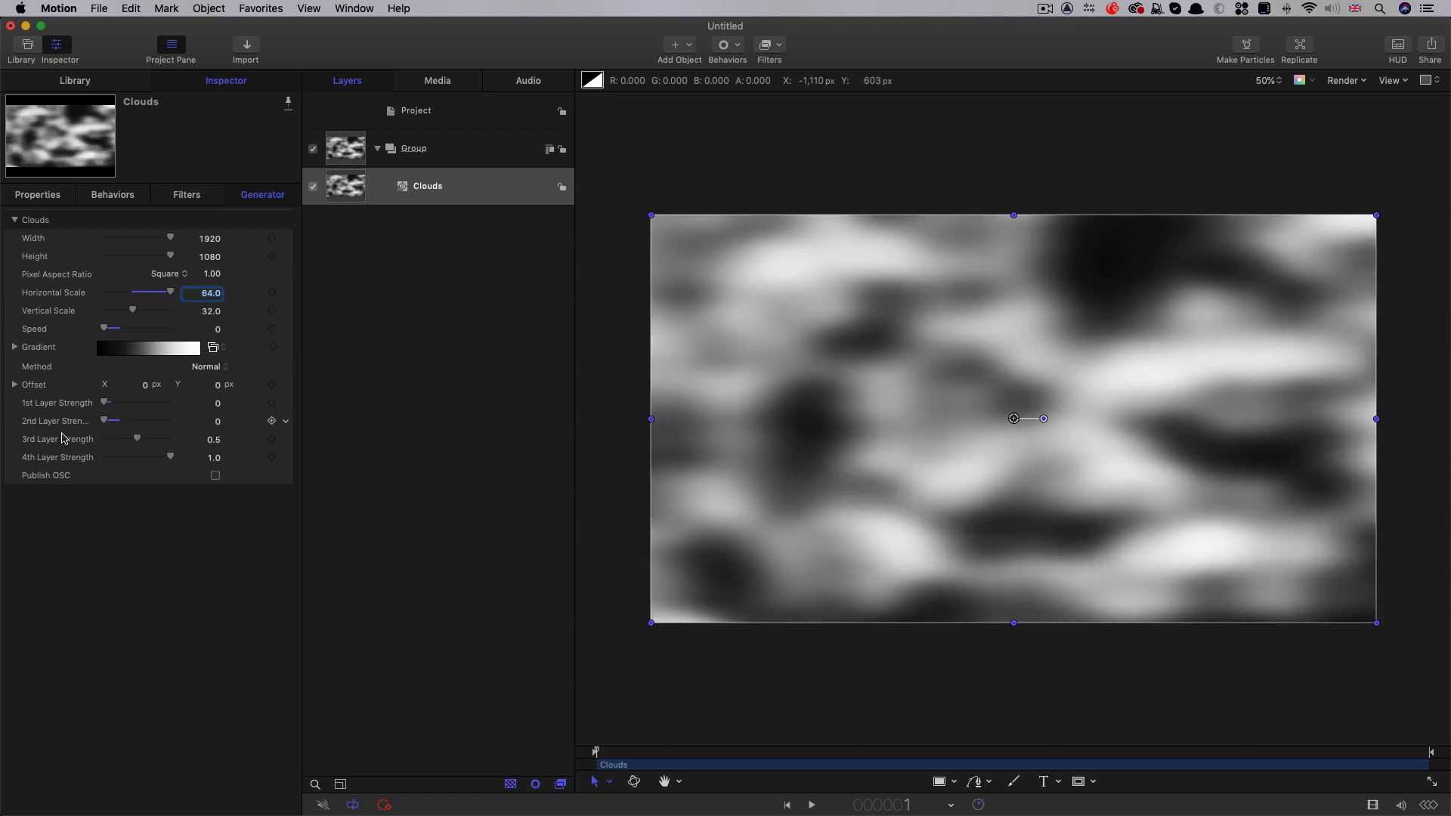
{"action": "left_click_drag", "start_coordinate": [138, 441], "coordinate": [254, 443]}
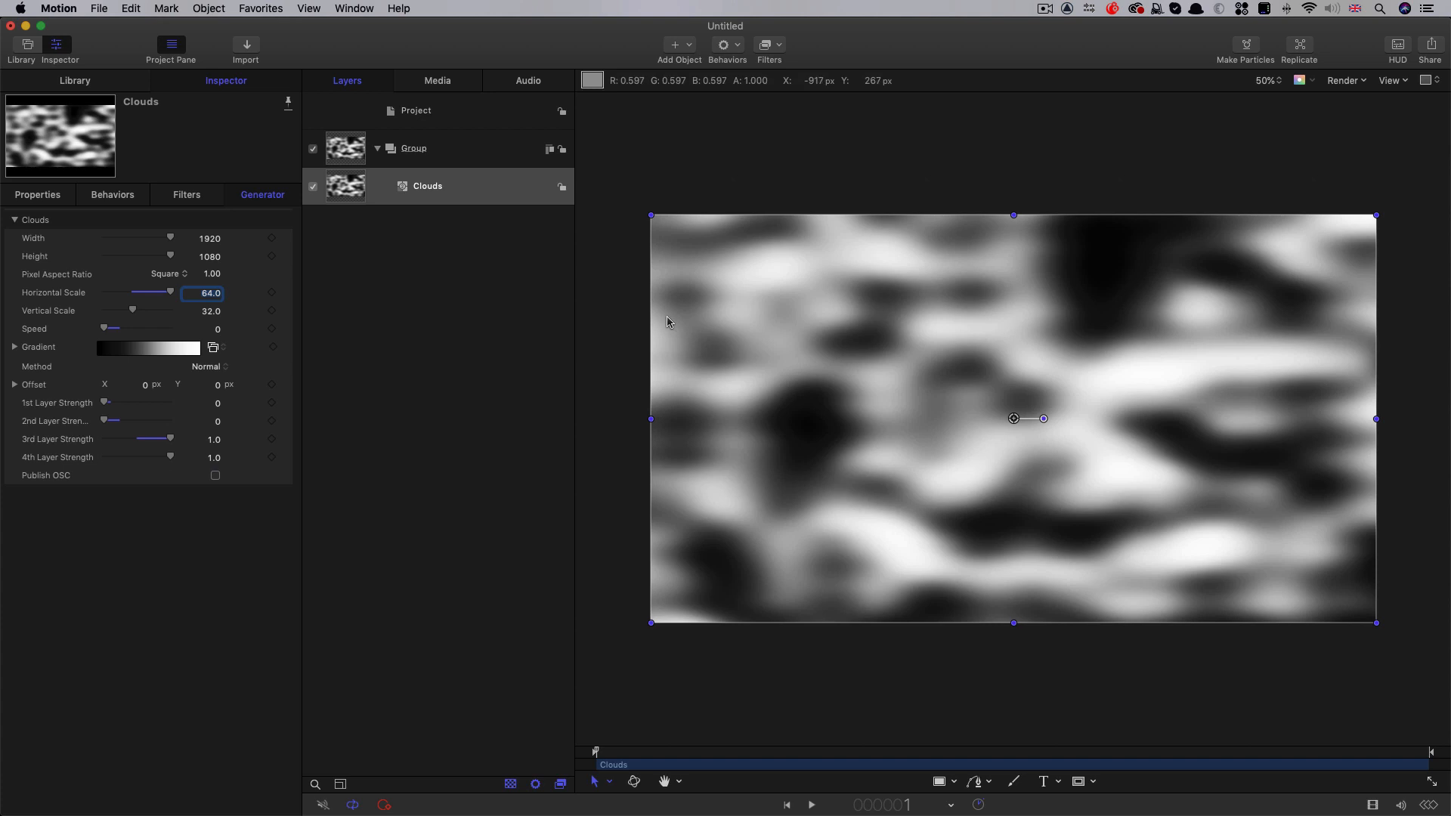
Step: At 1:00, keyframe the location of the white tag in the Clouds gradient at 5%
{"action": "left_click", "coordinate": [15, 348]}
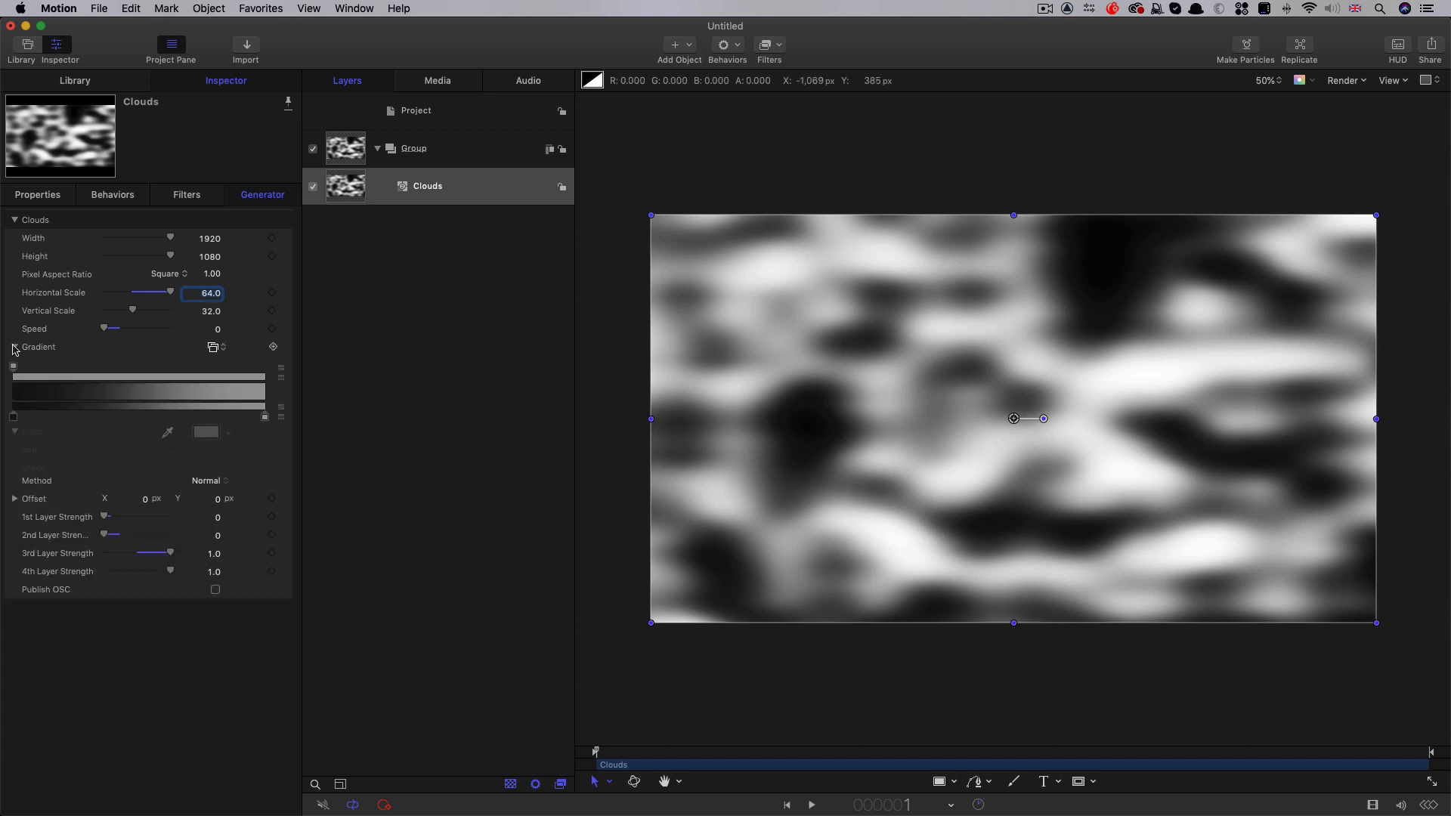
{"action": "left_click", "coordinate": [914, 805]}
{"action": "type", "text": "100"}
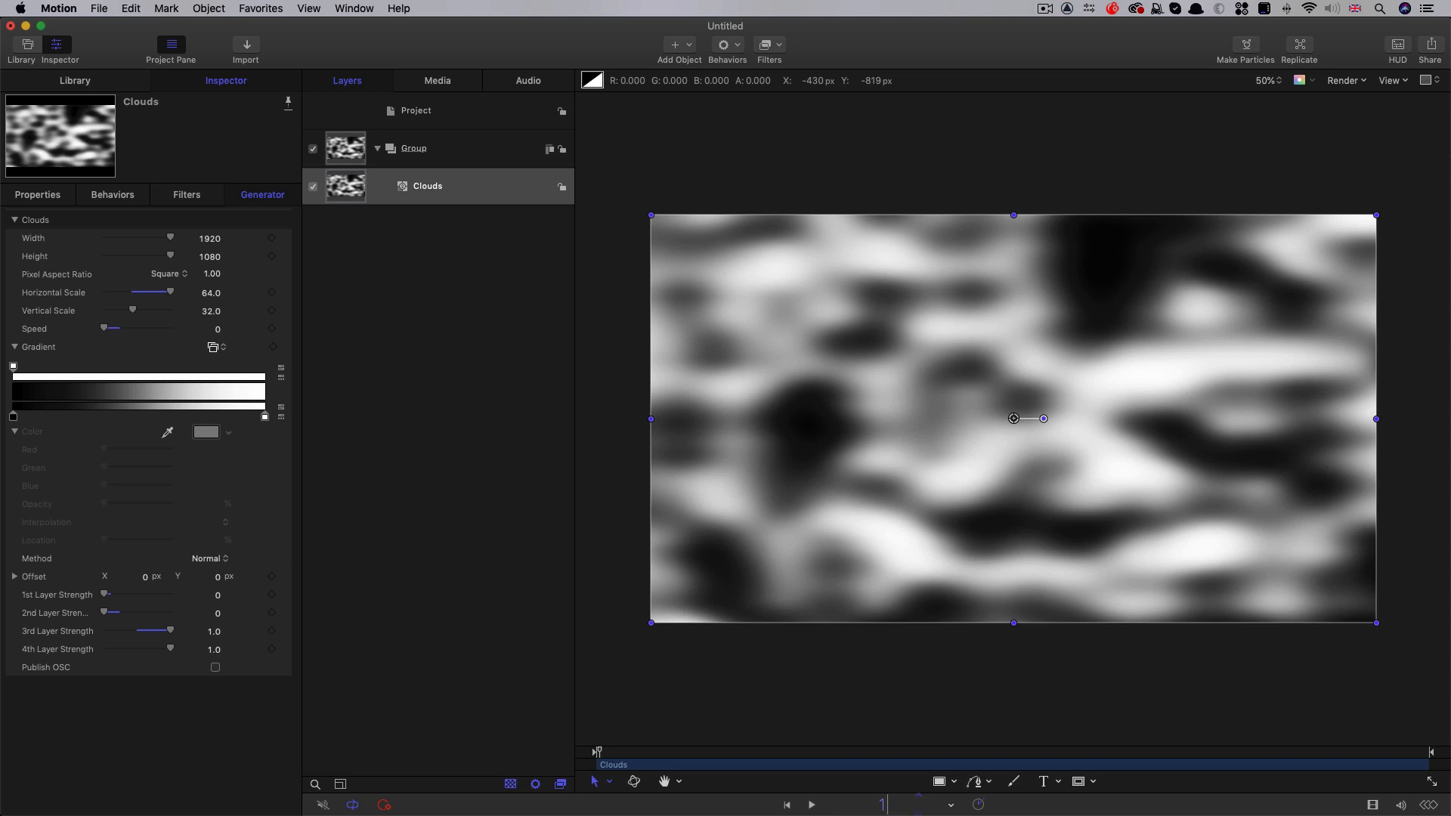
{"action": "key", "text": "Return"}
{"action": "left_click", "coordinate": [265, 417]}
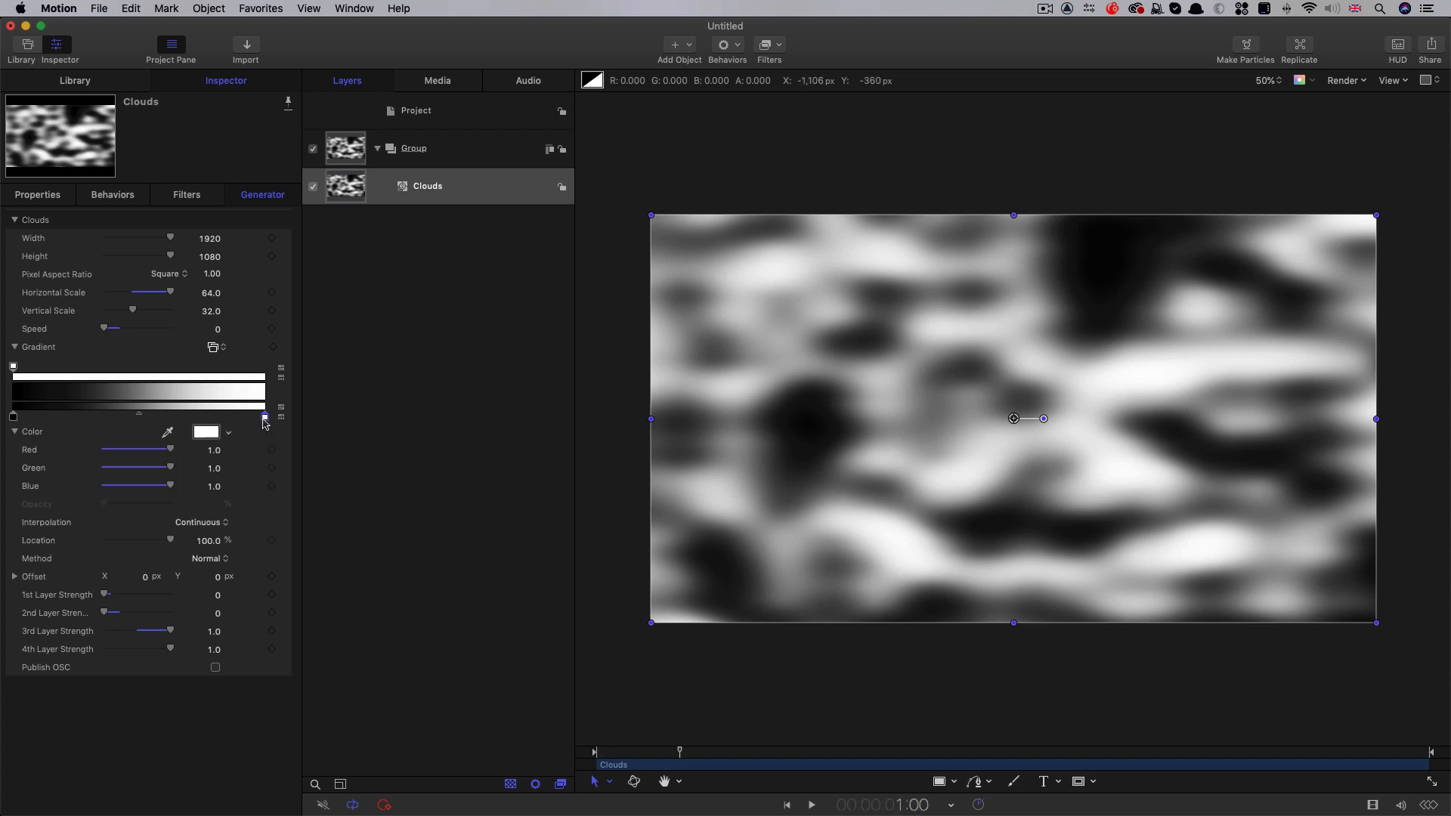
{"action": "left_click", "coordinate": [272, 541]}
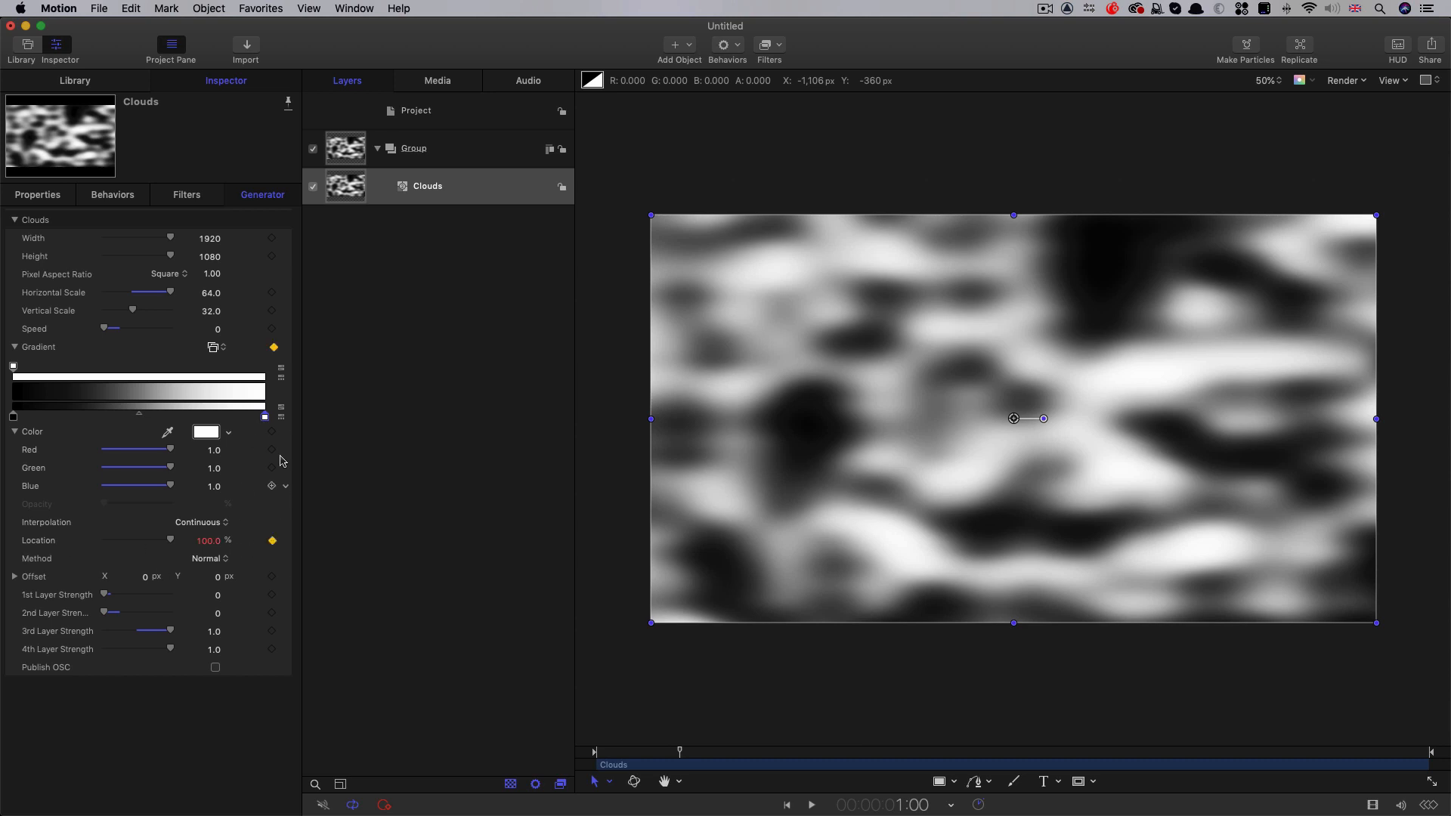
{"action": "left_click", "coordinate": [209, 541]}
{"action": "type", "text": "5"}
{"action": "key", "text": "Return"}
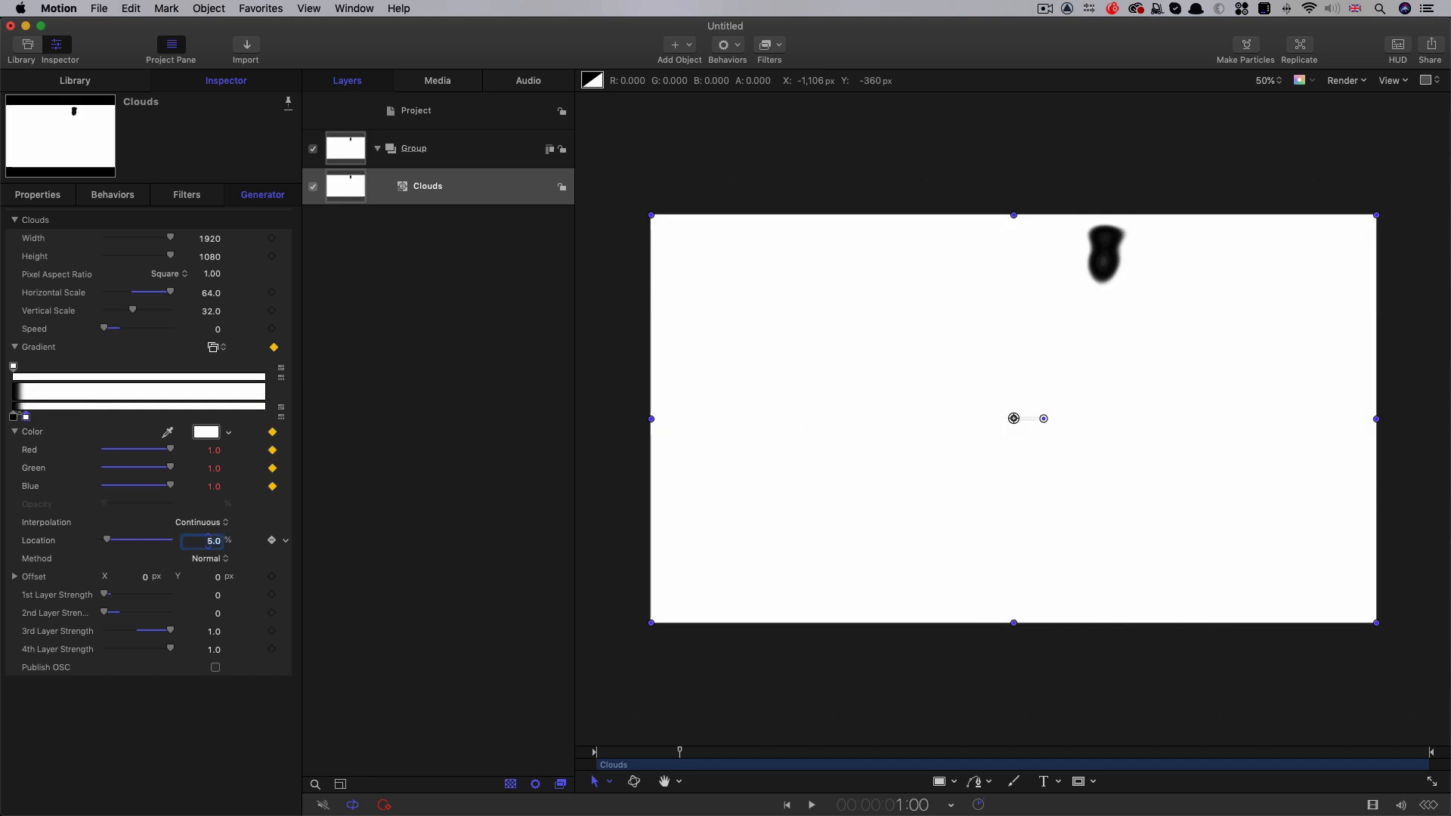
Step: At 3:00, set the white gradient tag's location to 100% as a second keyframe
{"action": "left_click", "coordinate": [911, 805]}
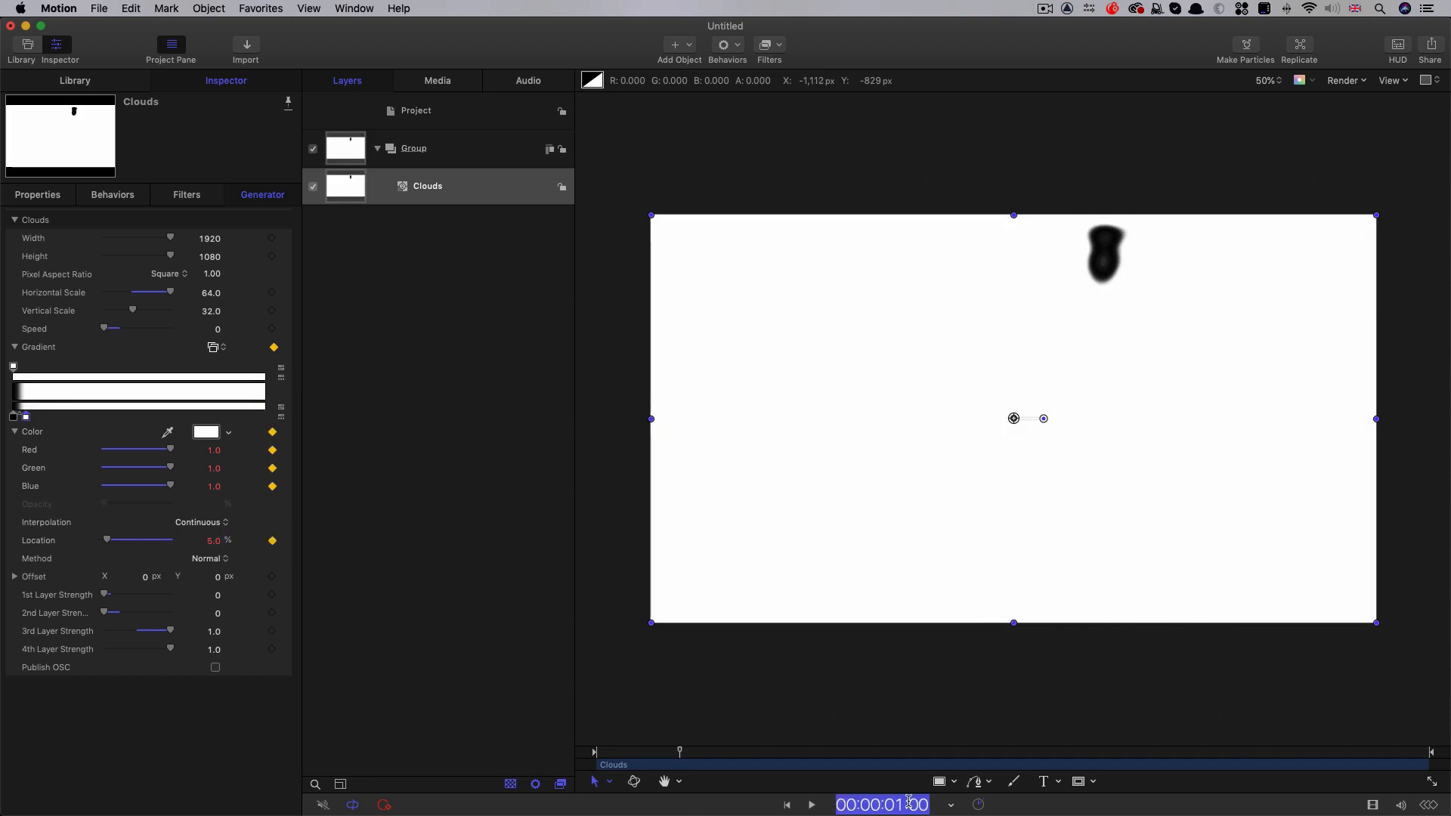
{"action": "type", "text": "300"}
{"action": "key", "text": "Return"}
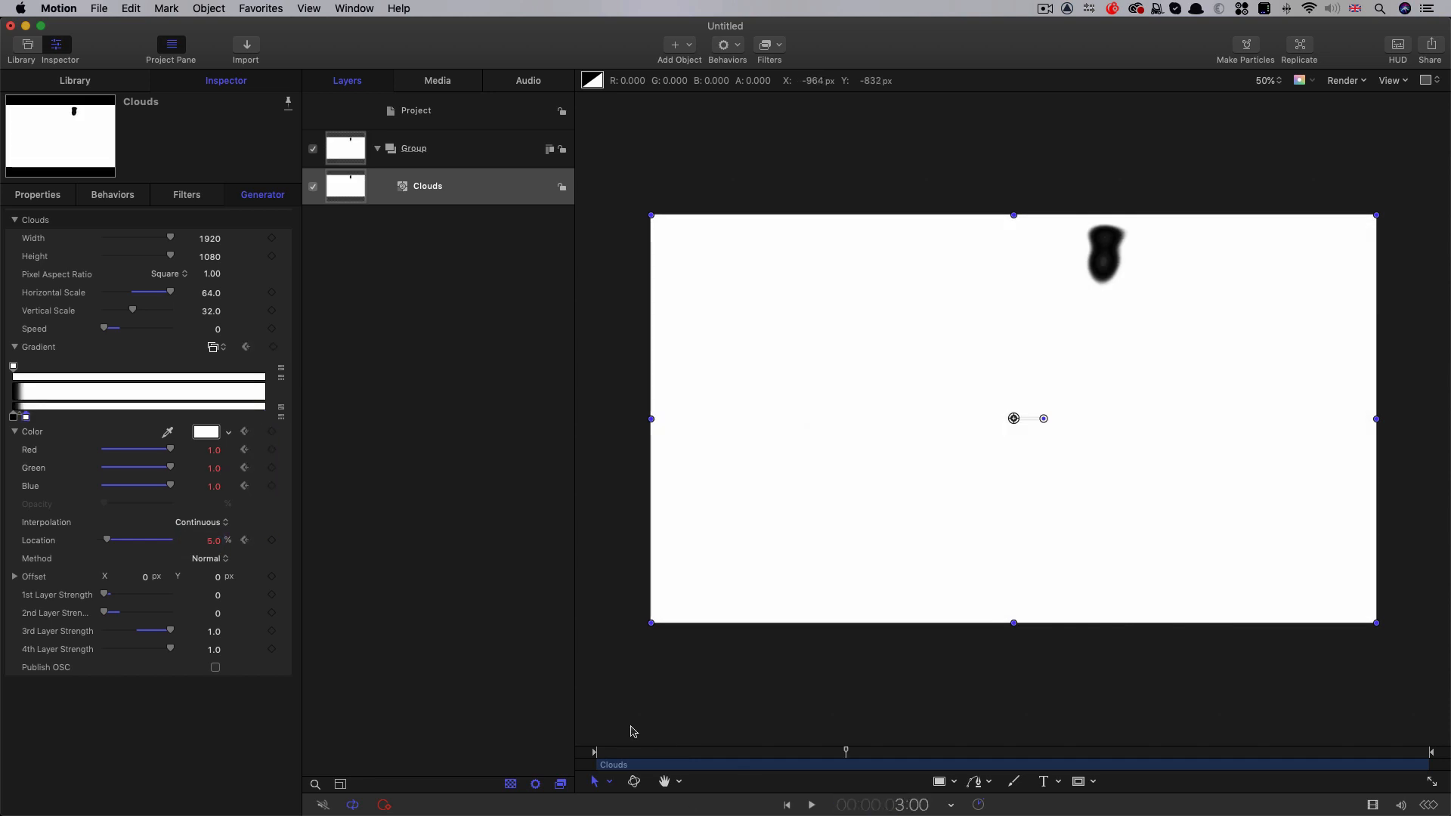
{"action": "left_click", "coordinate": [215, 541]}
{"action": "type", "text": "100"}
{"action": "key", "text": "Return"}
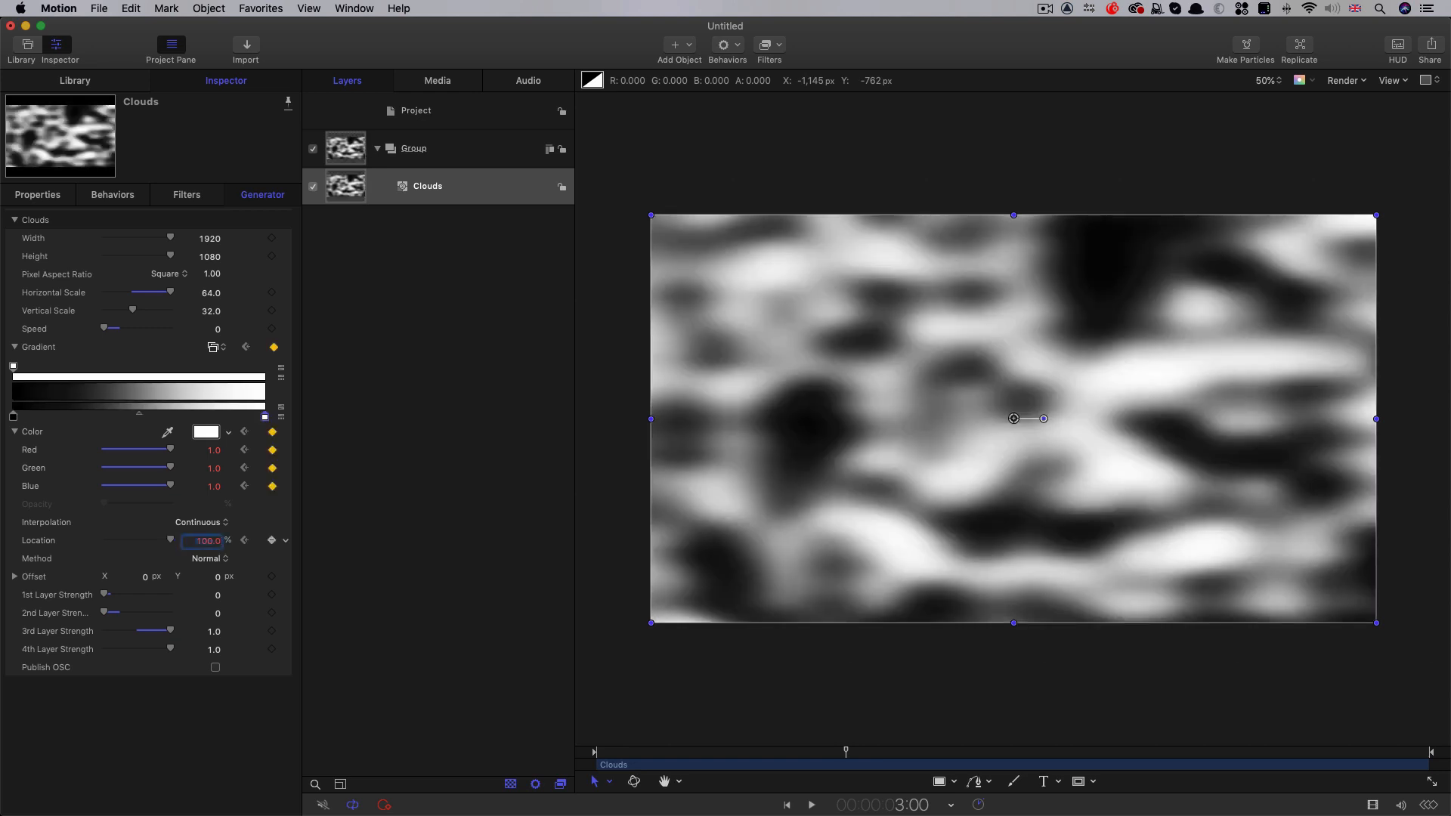
Step: Set the black gradient tag's location to 90% at 3:00 and scrub the animation from the start to 2:00
{"action": "left_click", "coordinate": [13, 417]}
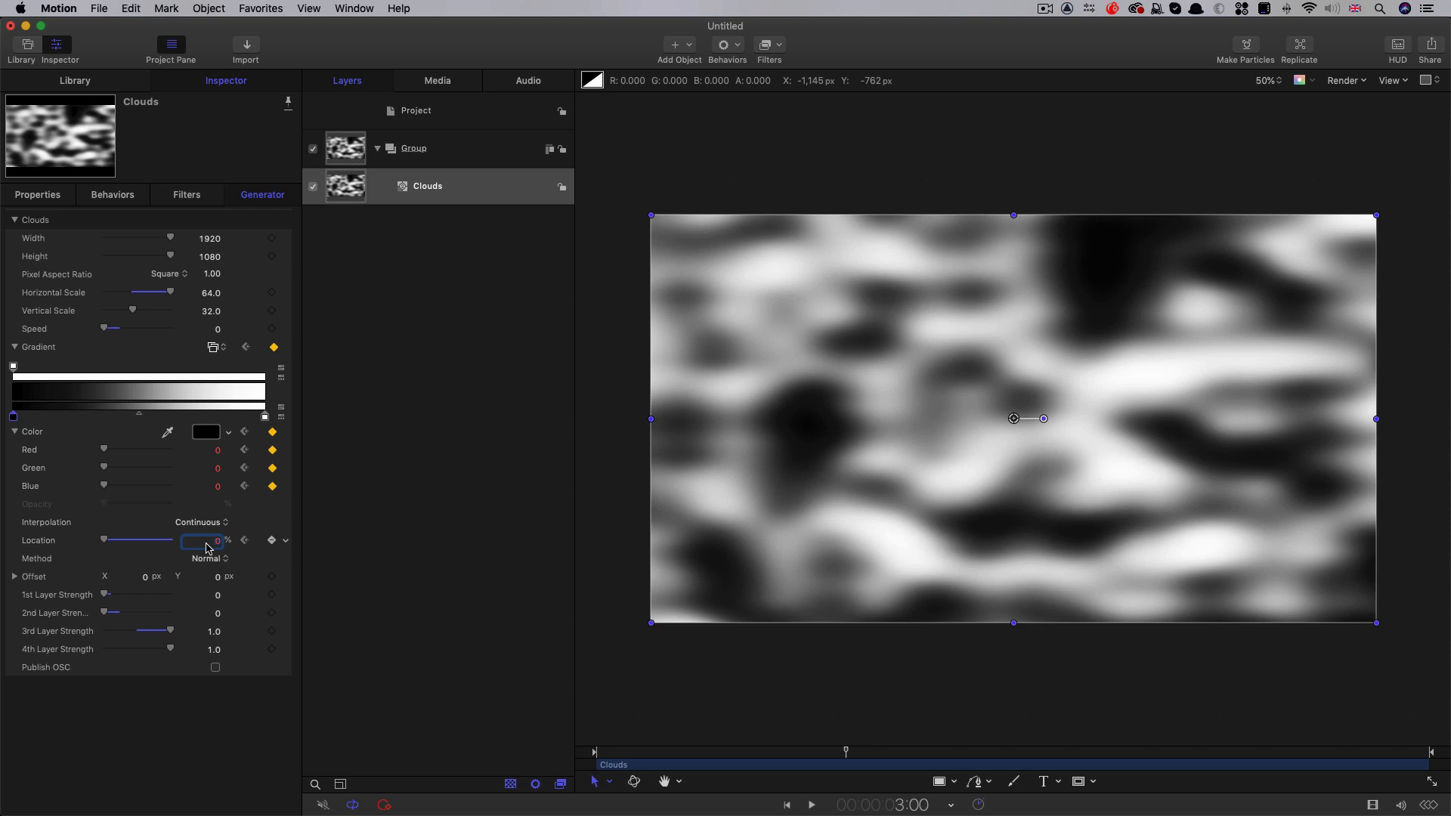
{"action": "left_click", "coordinate": [207, 542]}
{"action": "key", "text": "Return"}
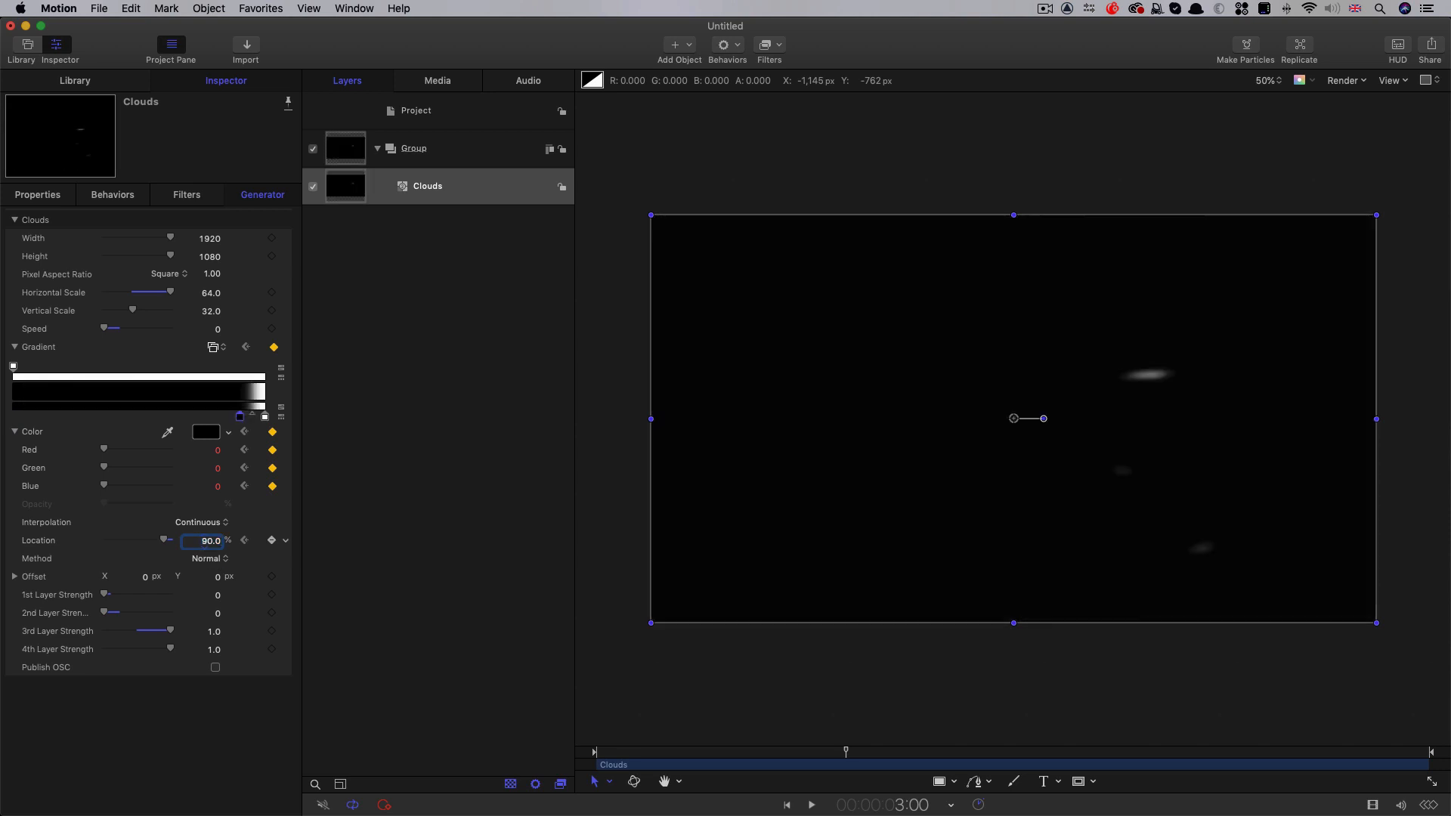
{"action": "left_click_drag", "start_coordinate": [846, 753], "coordinate": [566, 754]}
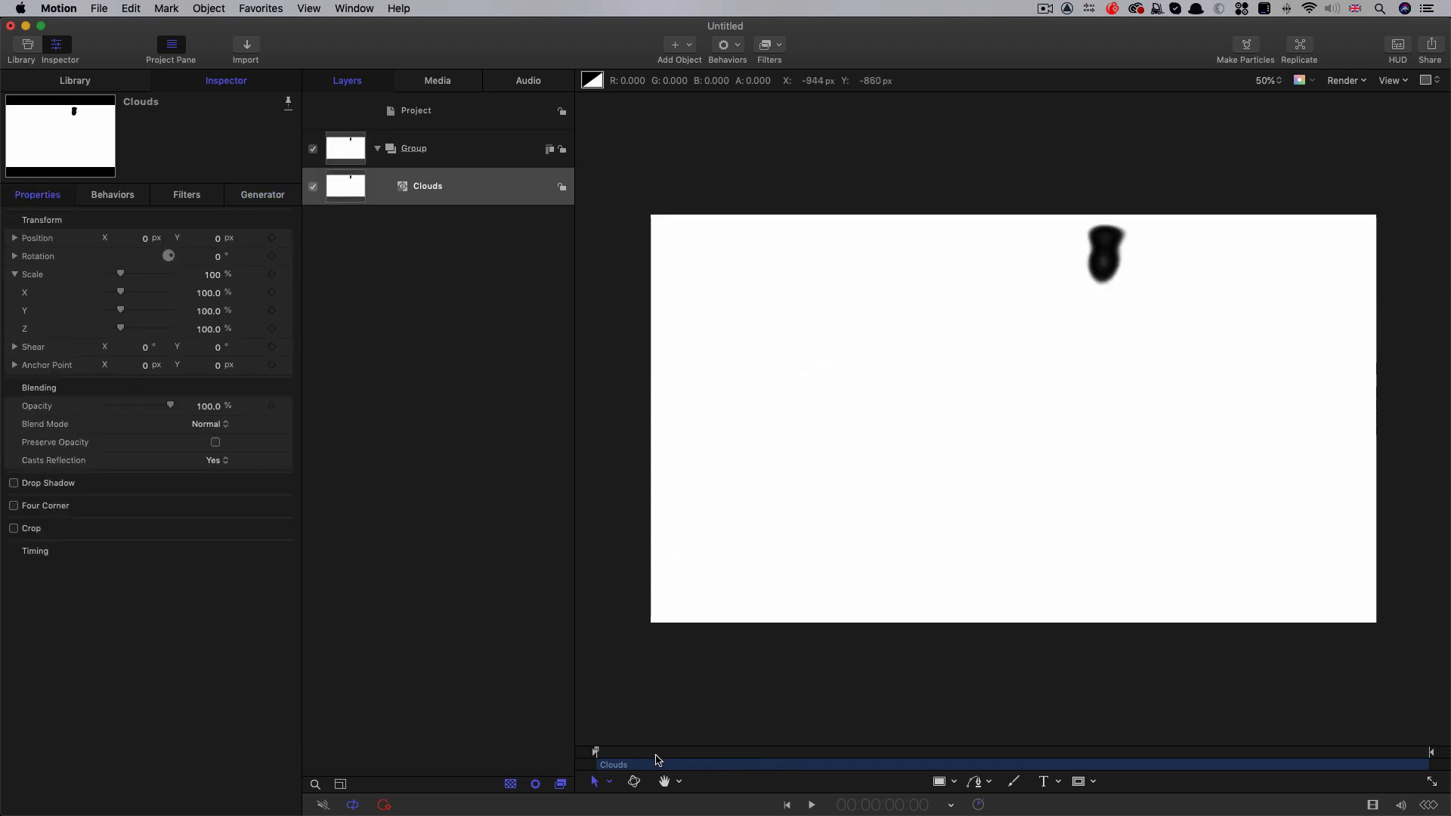
{"action": "left_click_drag", "start_coordinate": [658, 755], "coordinate": [763, 765]}
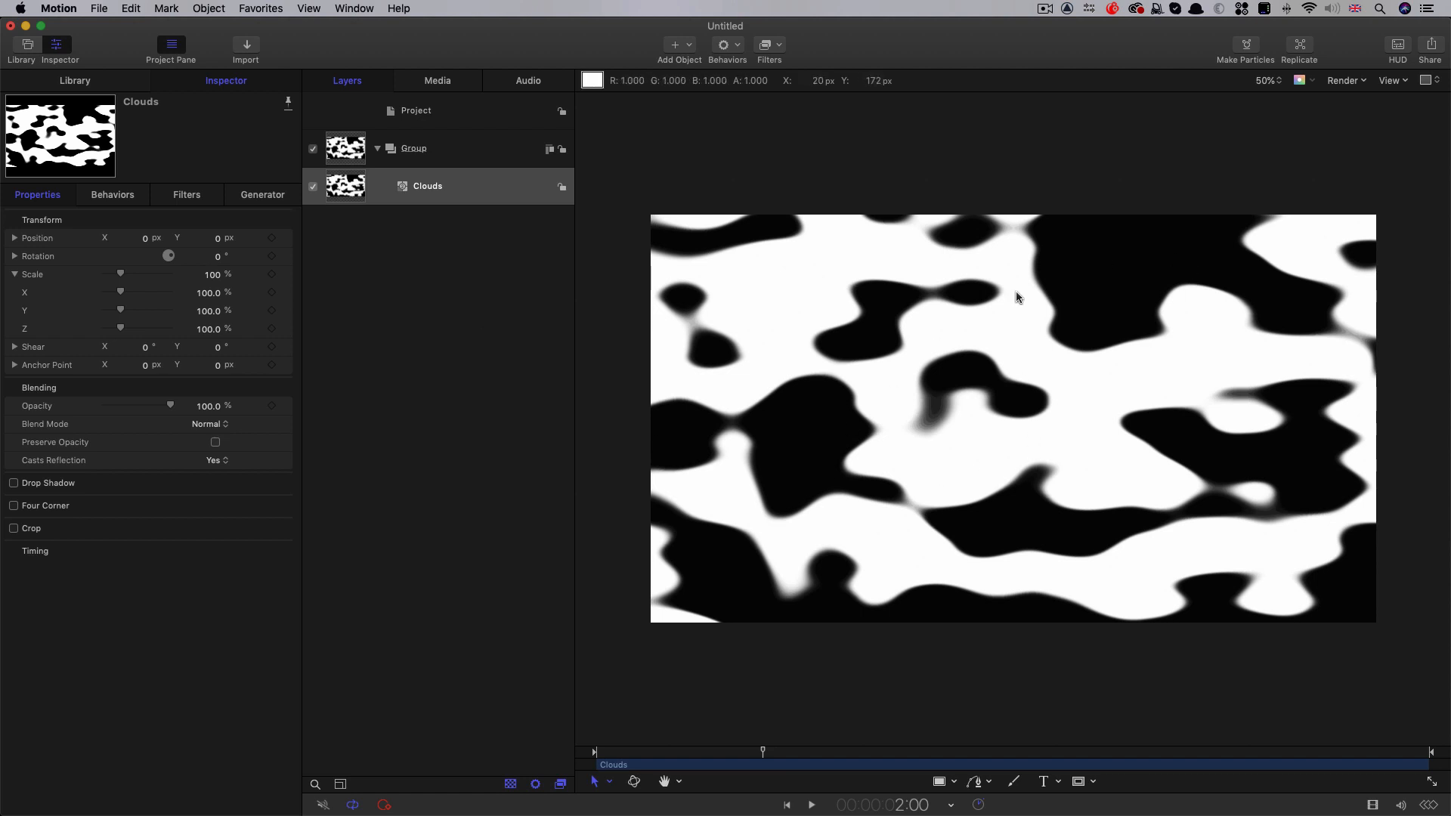
Step: Apply a Gaussian Blur filter to the Clouds layer with an amount of 64
{"action": "left_click", "coordinate": [777, 46]}
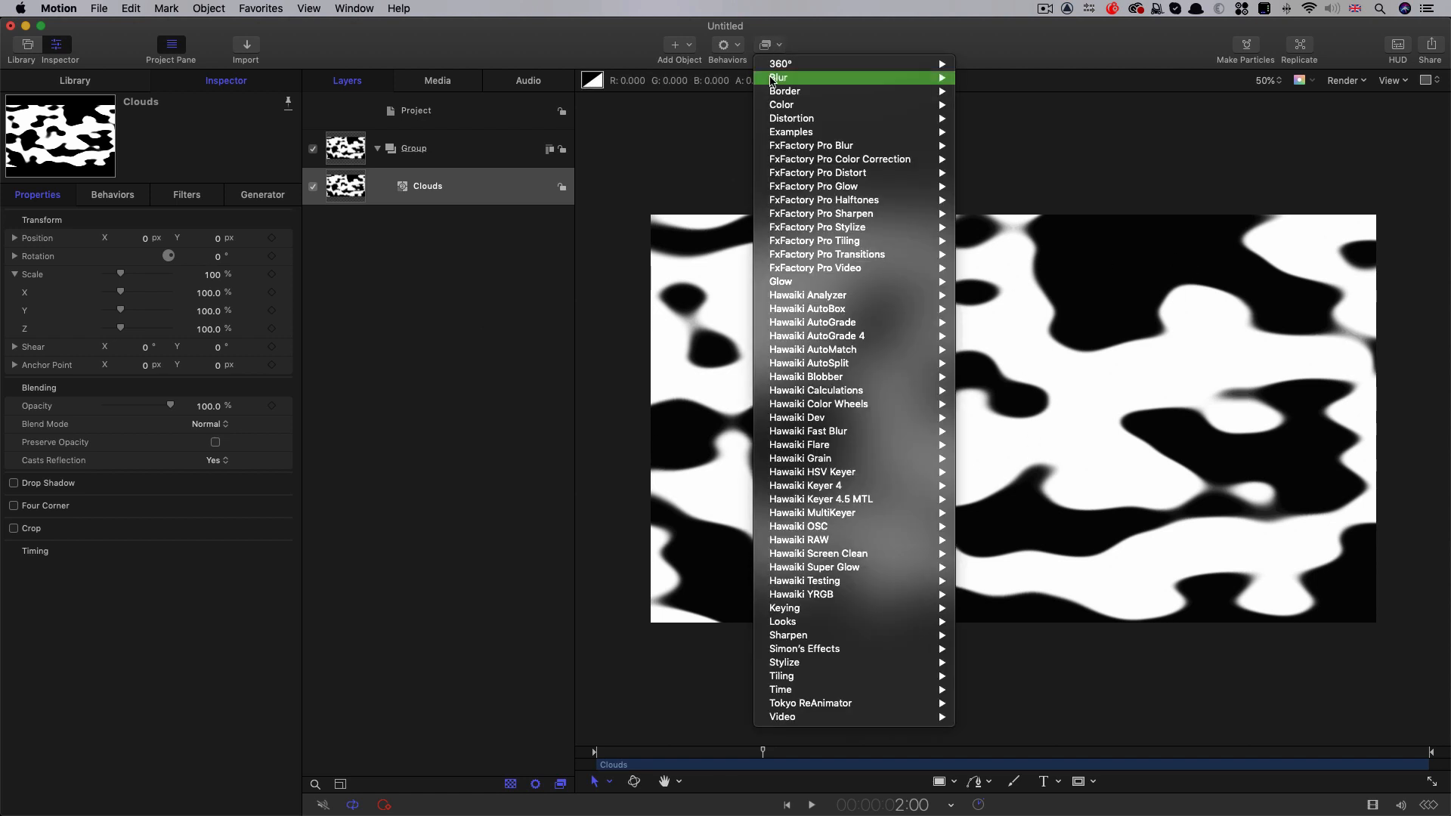
{"action": "mouse_move", "coordinate": [774, 79]}
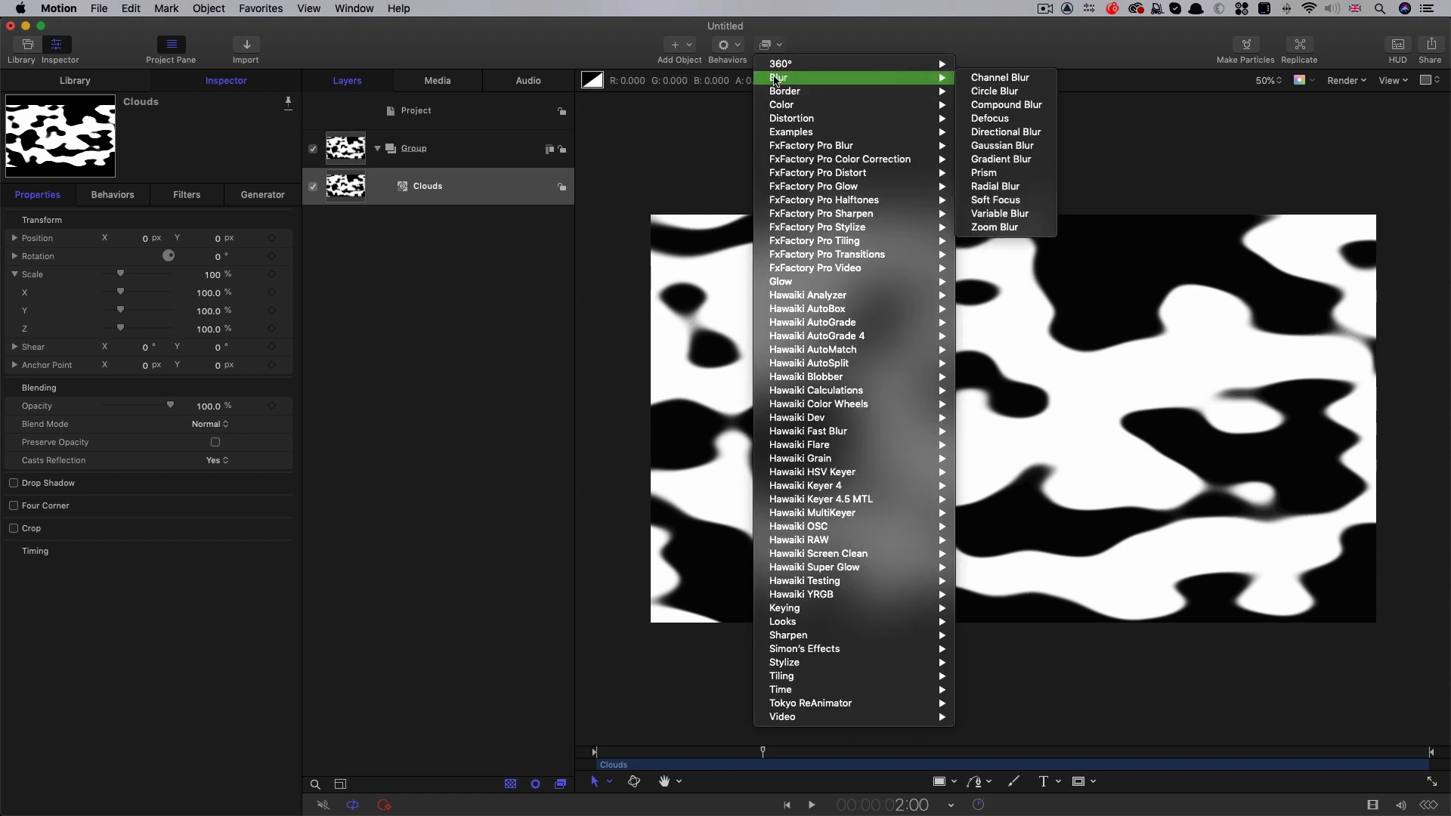
{"action": "left_click", "coordinate": [1002, 145]}
{"action": "left_click", "coordinate": [214, 238]}
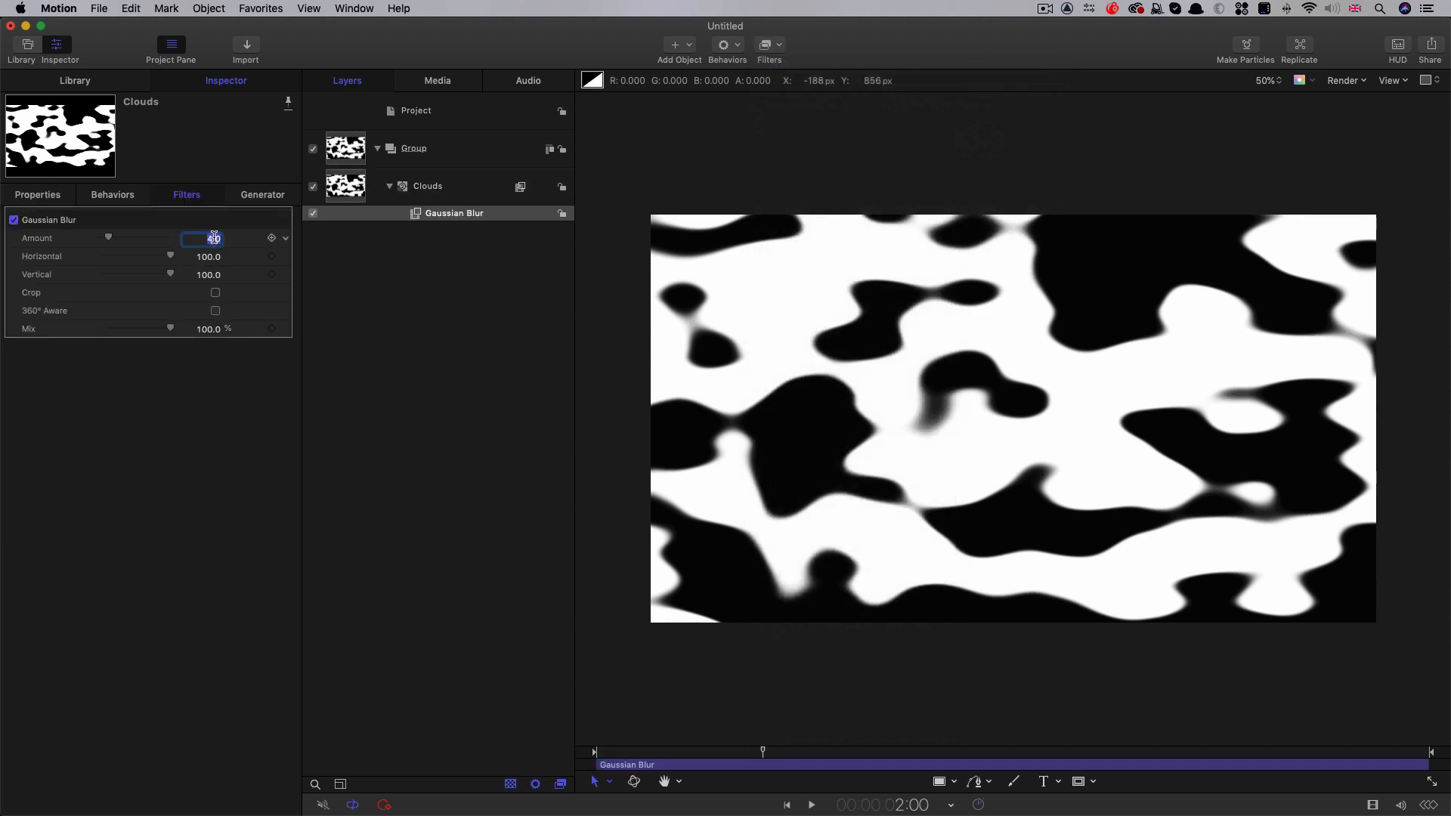
{"action": "type", "text": "64"}
{"action": "key", "text": "Return"}
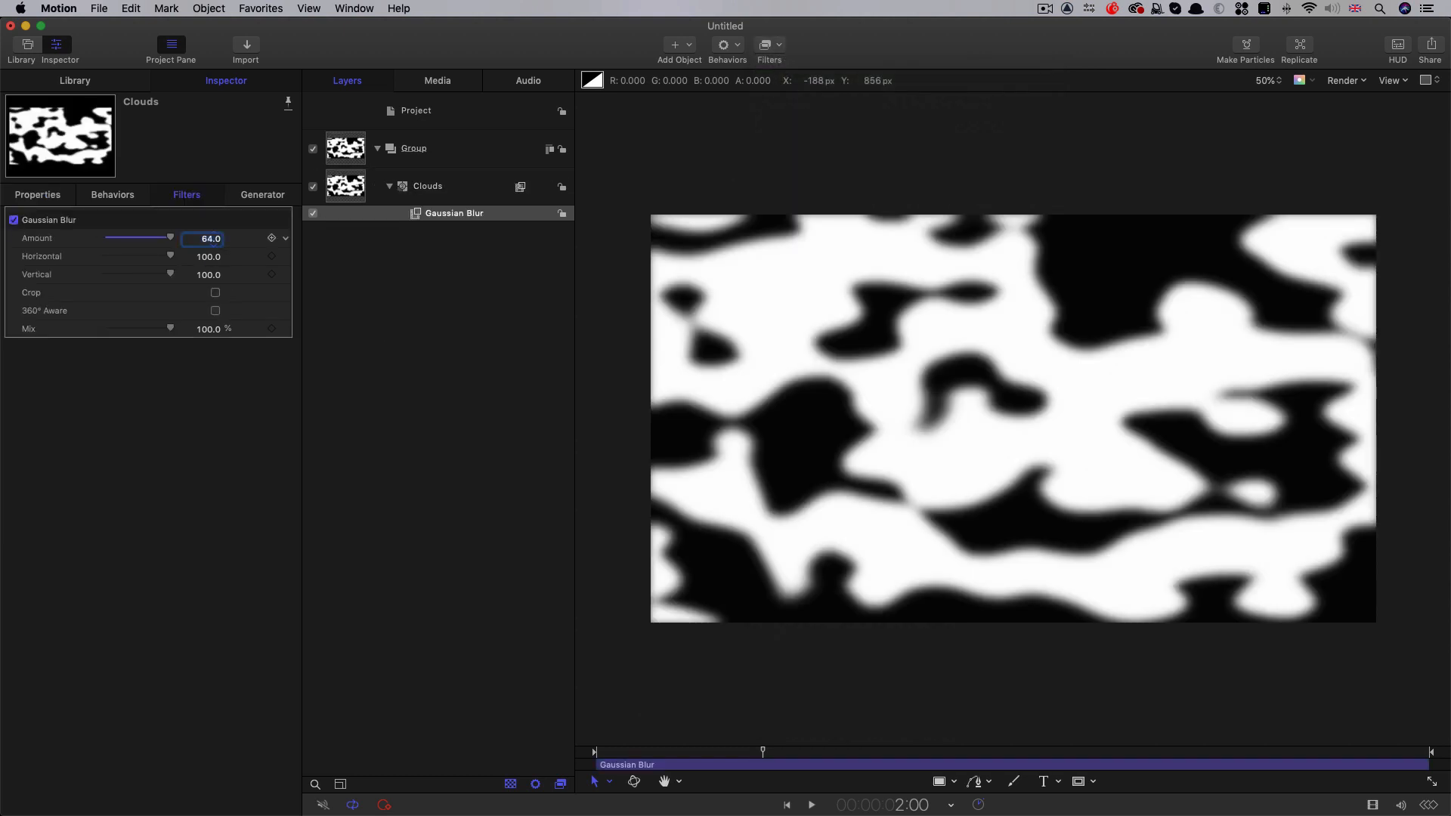
Step: Add a Pixellate filter to the blurred clouds with a scale of 27
{"action": "left_click", "coordinate": [769, 45]}
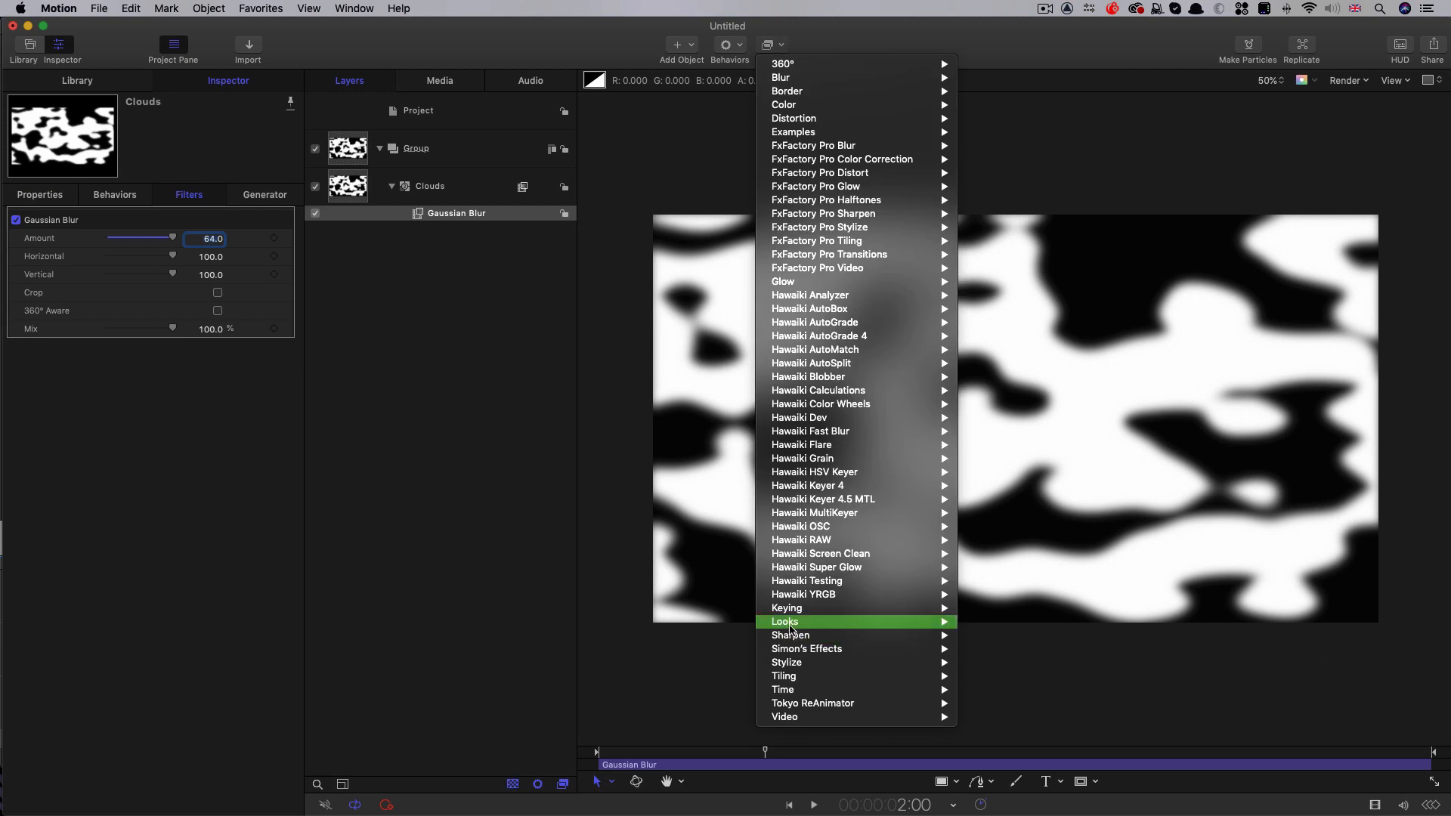
{"action": "mouse_move", "coordinate": [809, 668]}
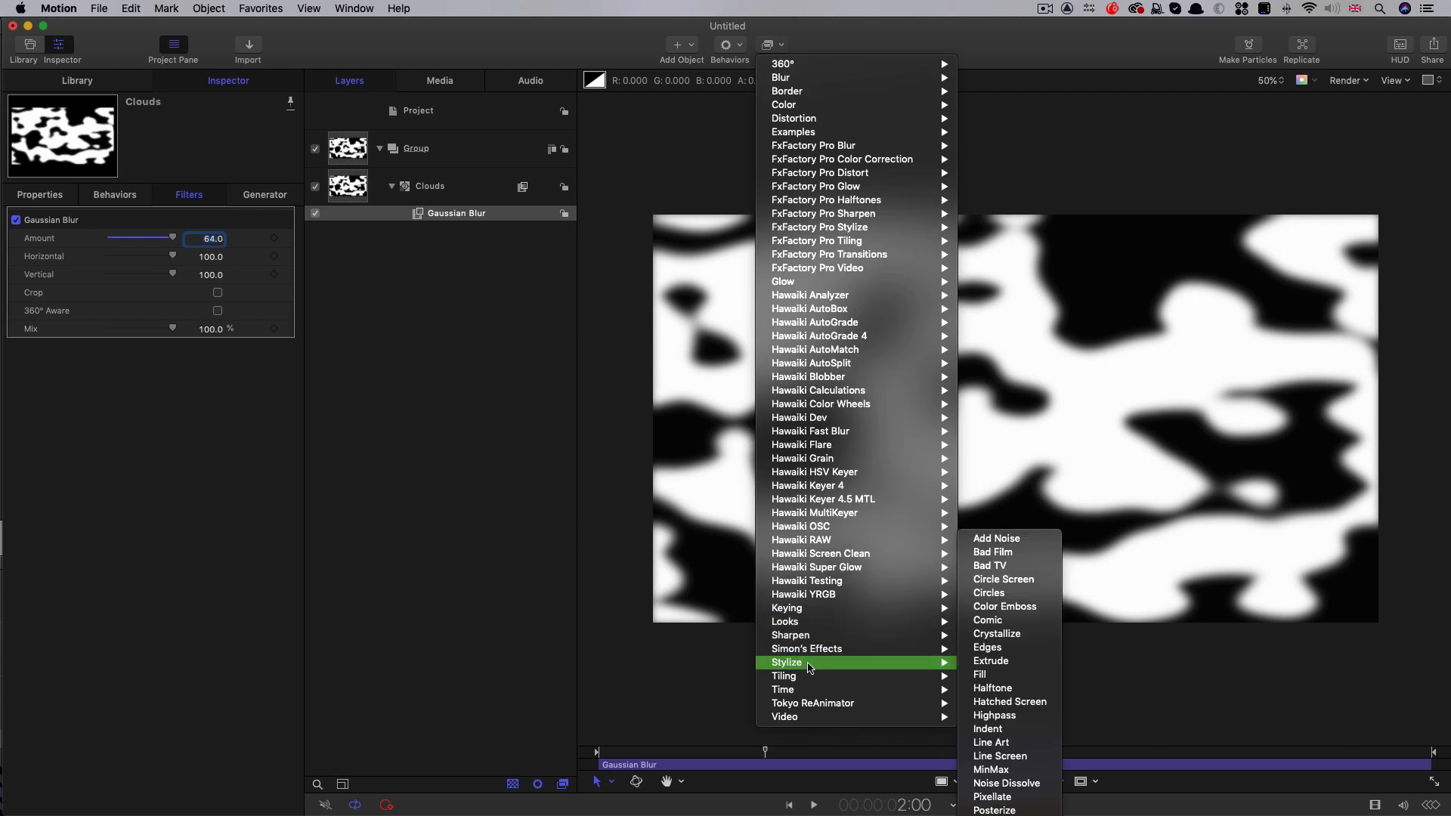
{"action": "left_click", "coordinate": [1003, 803]}
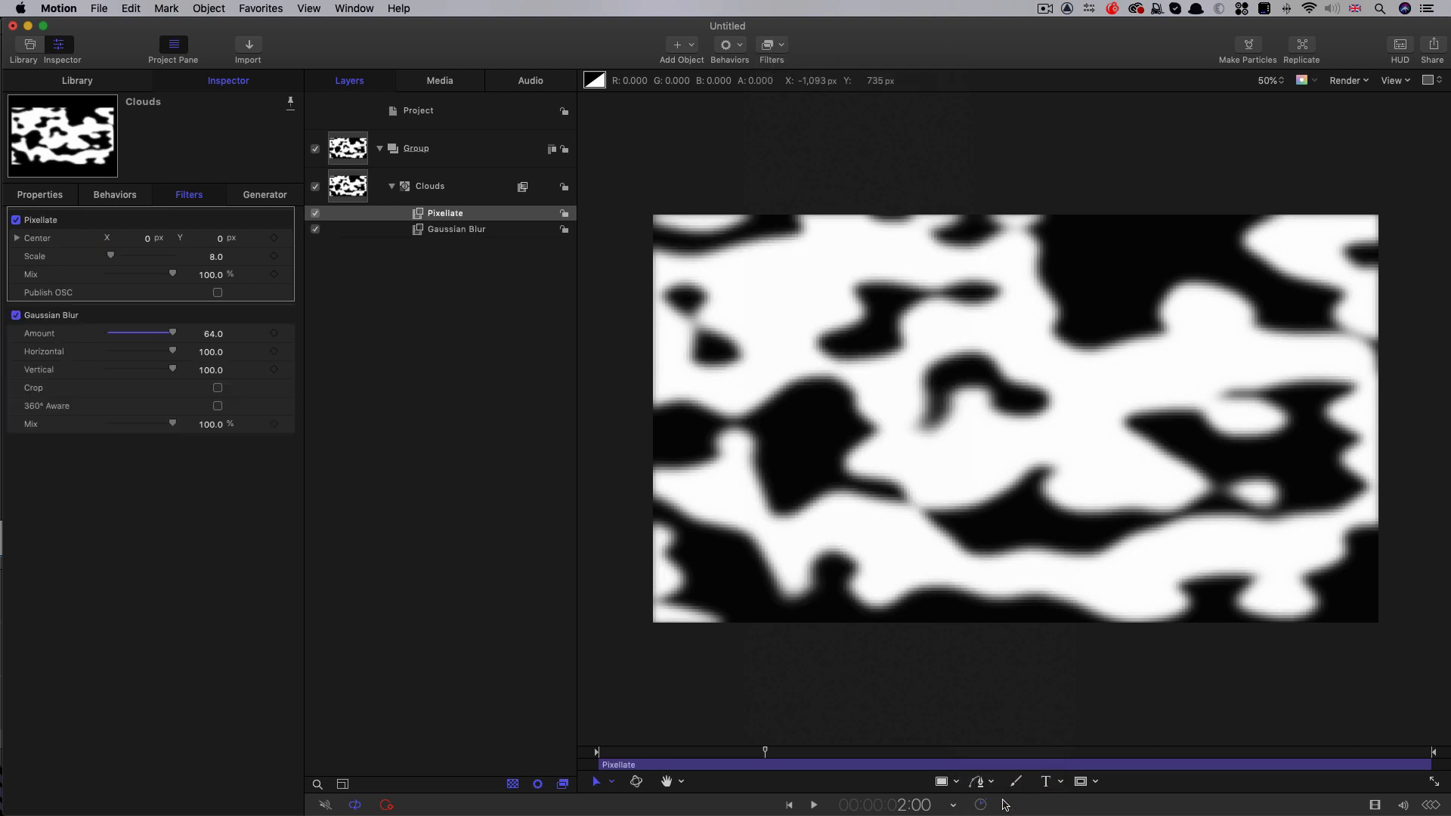
{"action": "left_click", "coordinate": [215, 257]}
{"action": "type", "text": "27"}
{"action": "key", "text": "Return"}
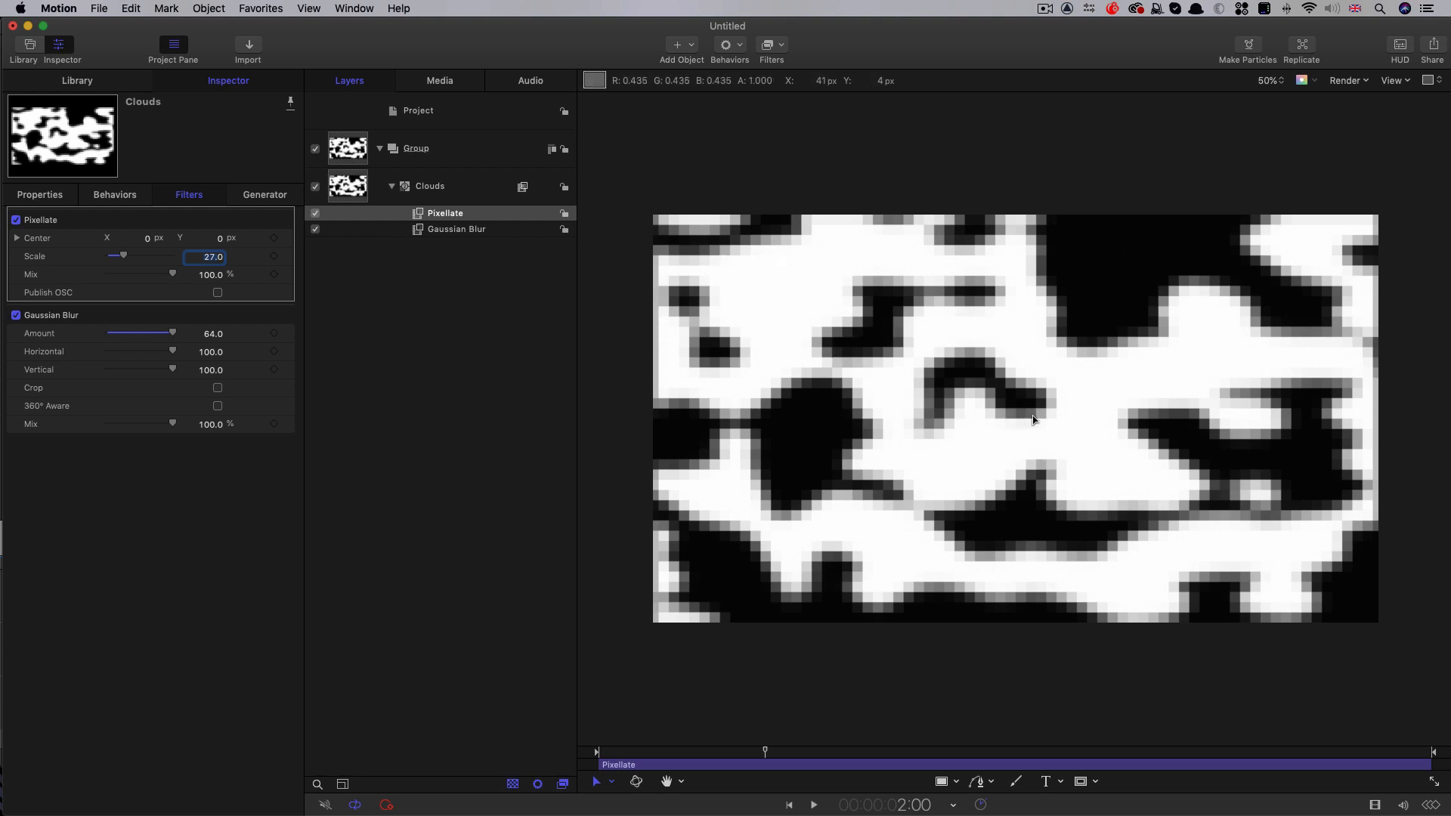
Step: Stretch the Clouds layer to an X scale of 300% and check the animation at 2:06
{"action": "left_click", "coordinate": [50, 196]}
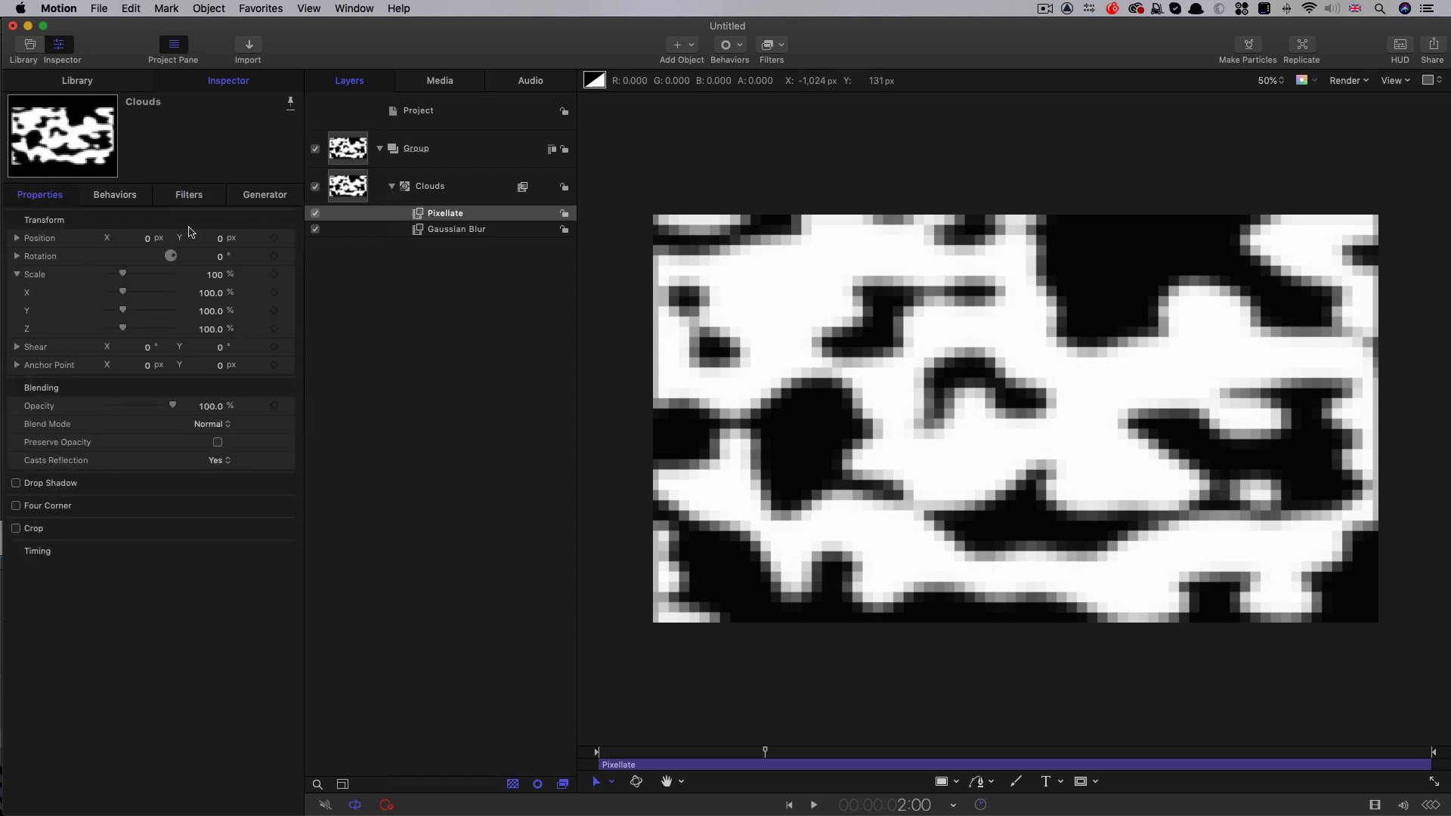
{"action": "left_click", "coordinate": [210, 293]}
{"action": "type", "text": "300"}
{"action": "key", "text": "Return"}
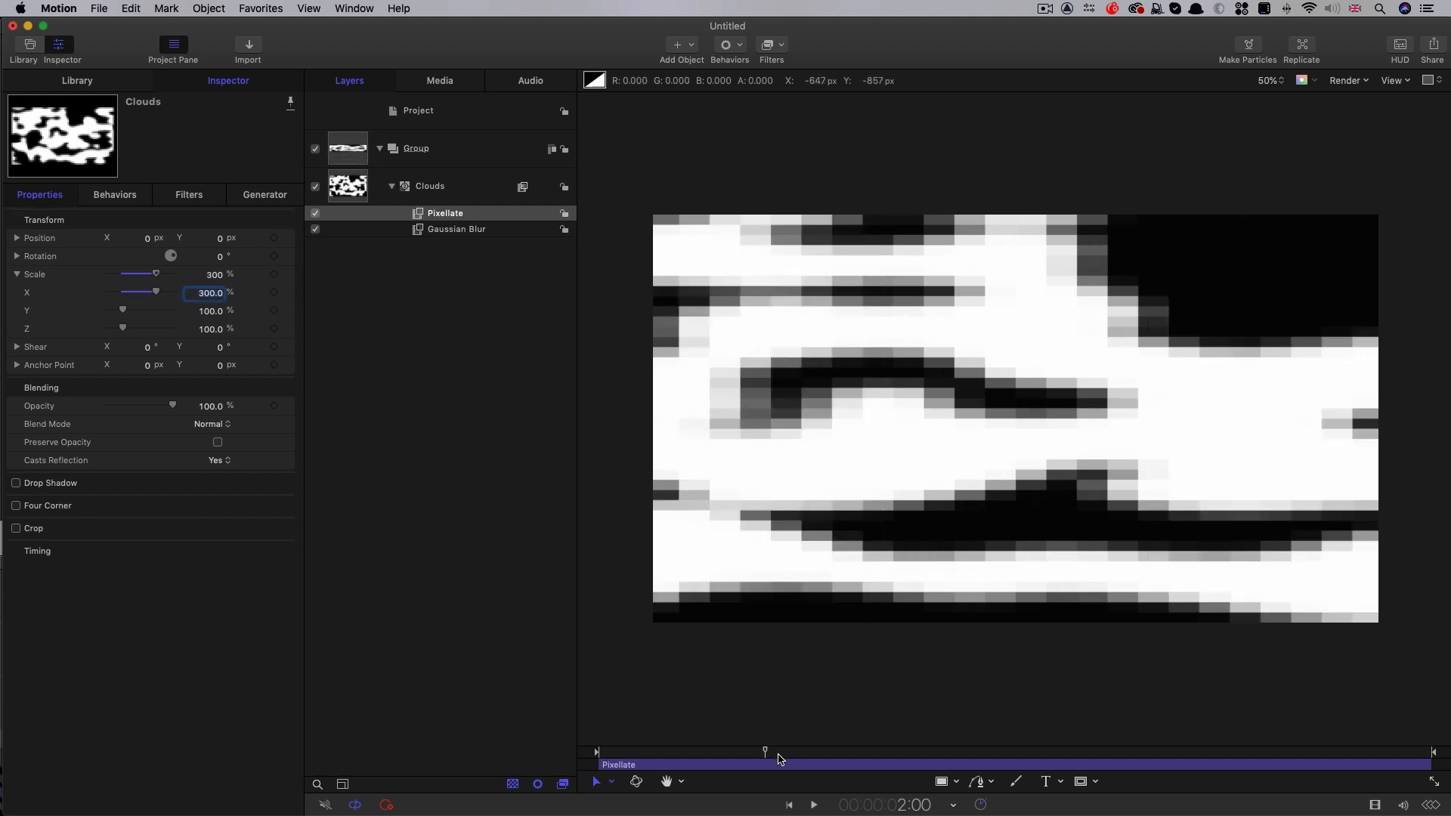
{"action": "mouse_move", "coordinate": [778, 758]}
{"action": "left_mouse_down"}
{"action": "mouse_move", "coordinate": [816, 753]}
{"action": "mouse_move", "coordinate": [786, 752]}
{"action": "left_mouse_up"}
Step: Duplicate the Clouds layer together with its filters
{"action": "left_click", "coordinate": [354, 189]}
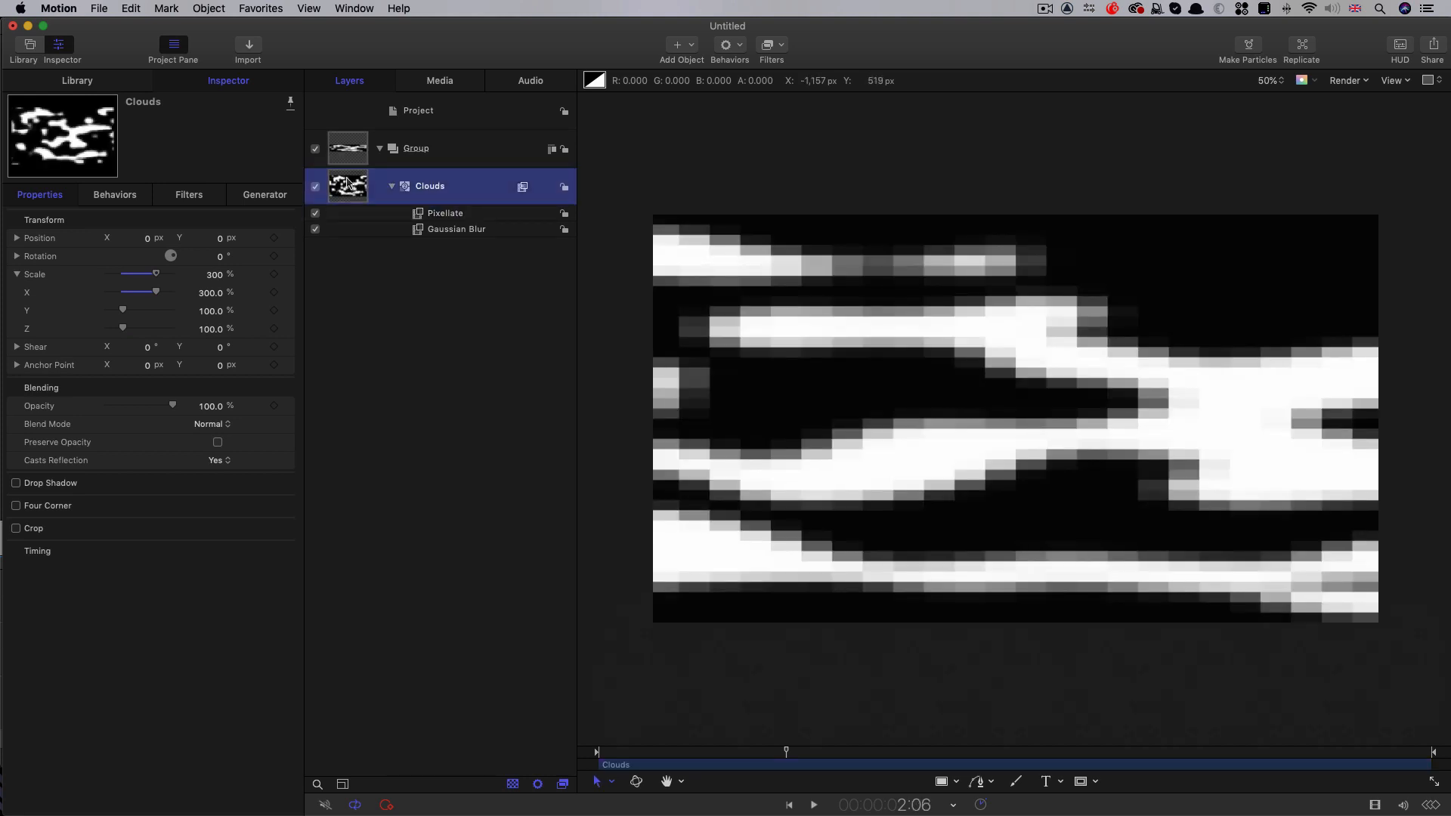
{"action": "right_click", "coordinate": [347, 183]}
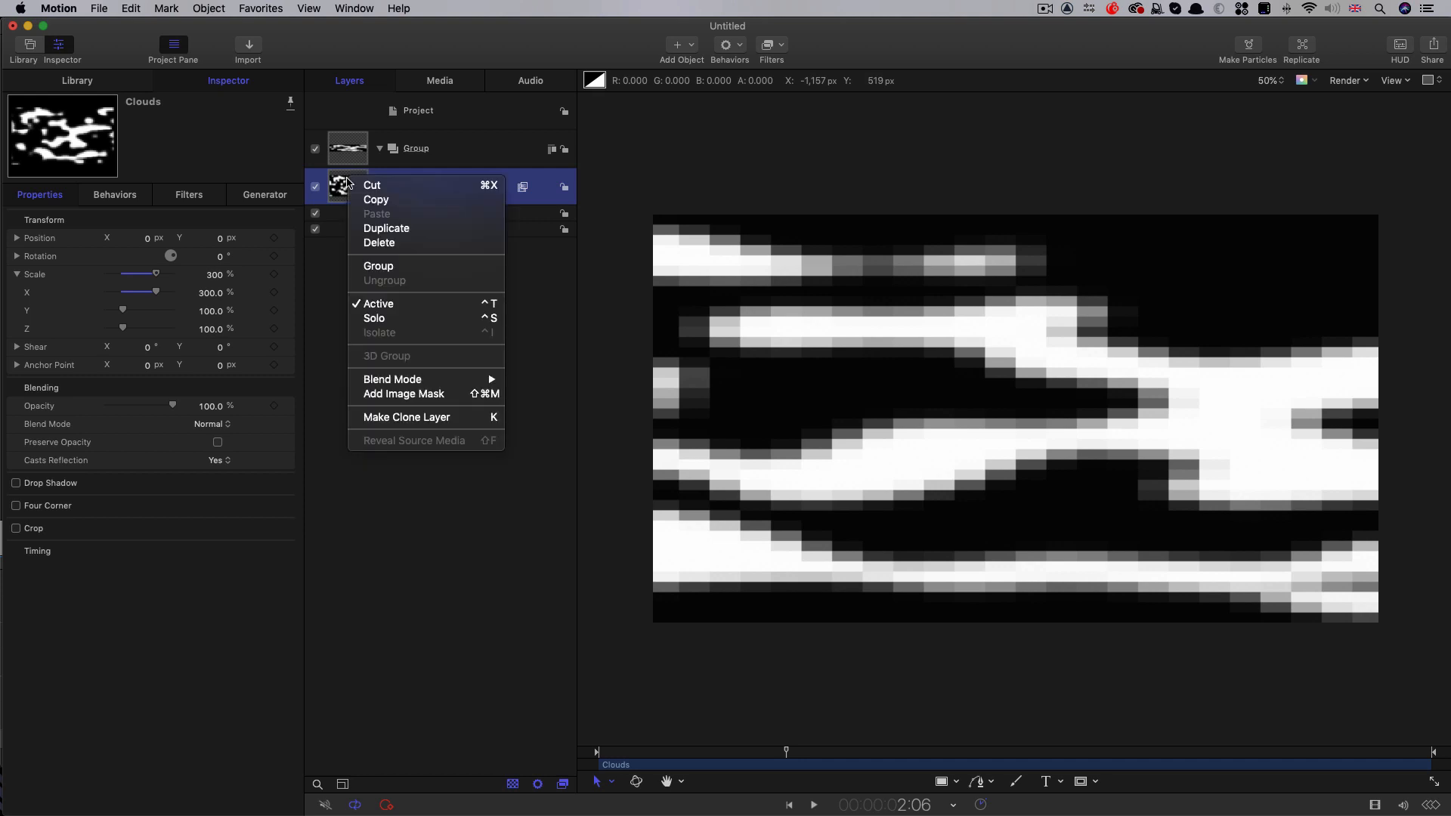
{"action": "left_click", "coordinate": [382, 228]}
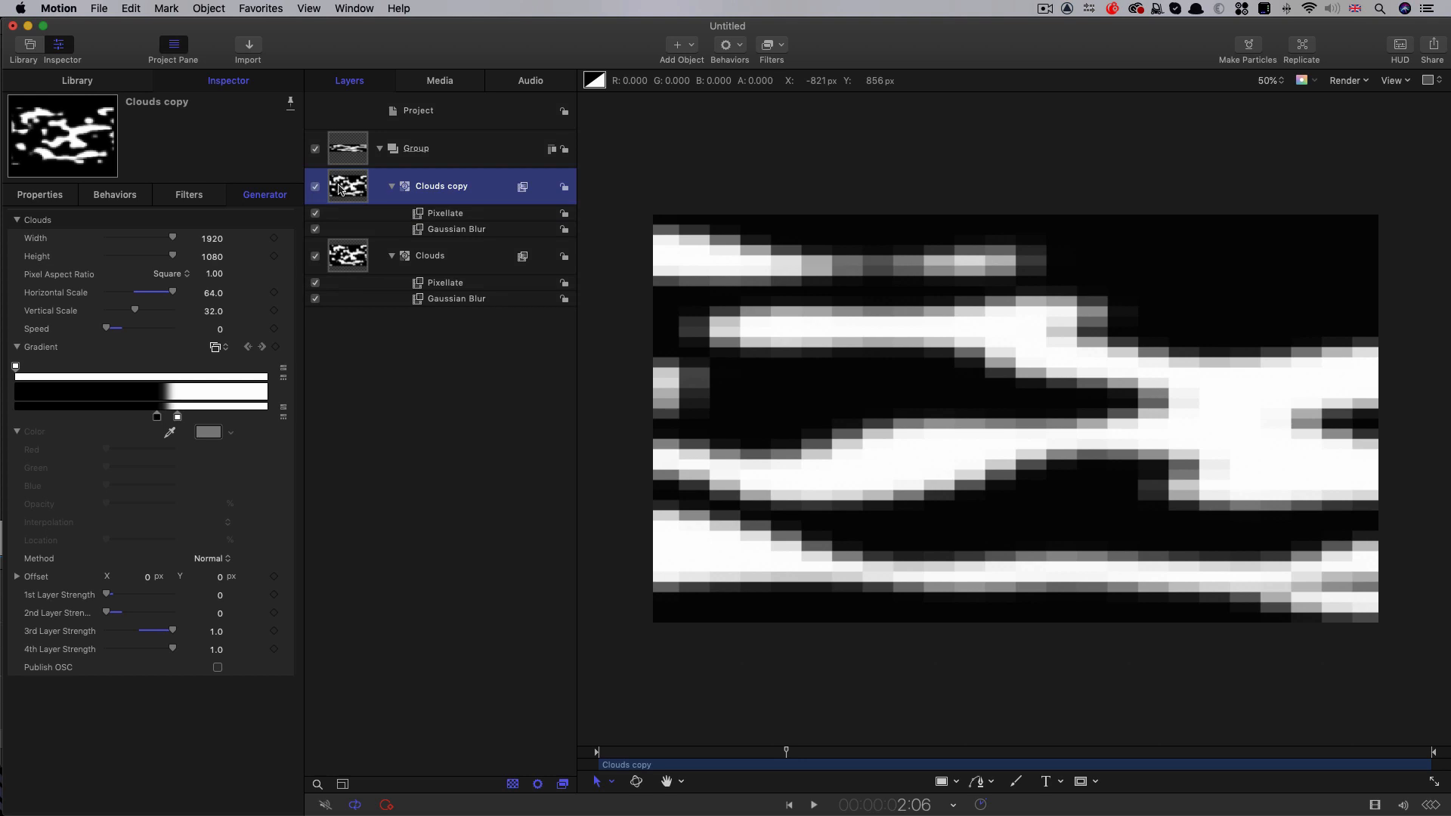
Step: Add a Channel Mixer color filter to the duplicated Clouds layer
{"action": "left_click", "coordinate": [782, 45]}
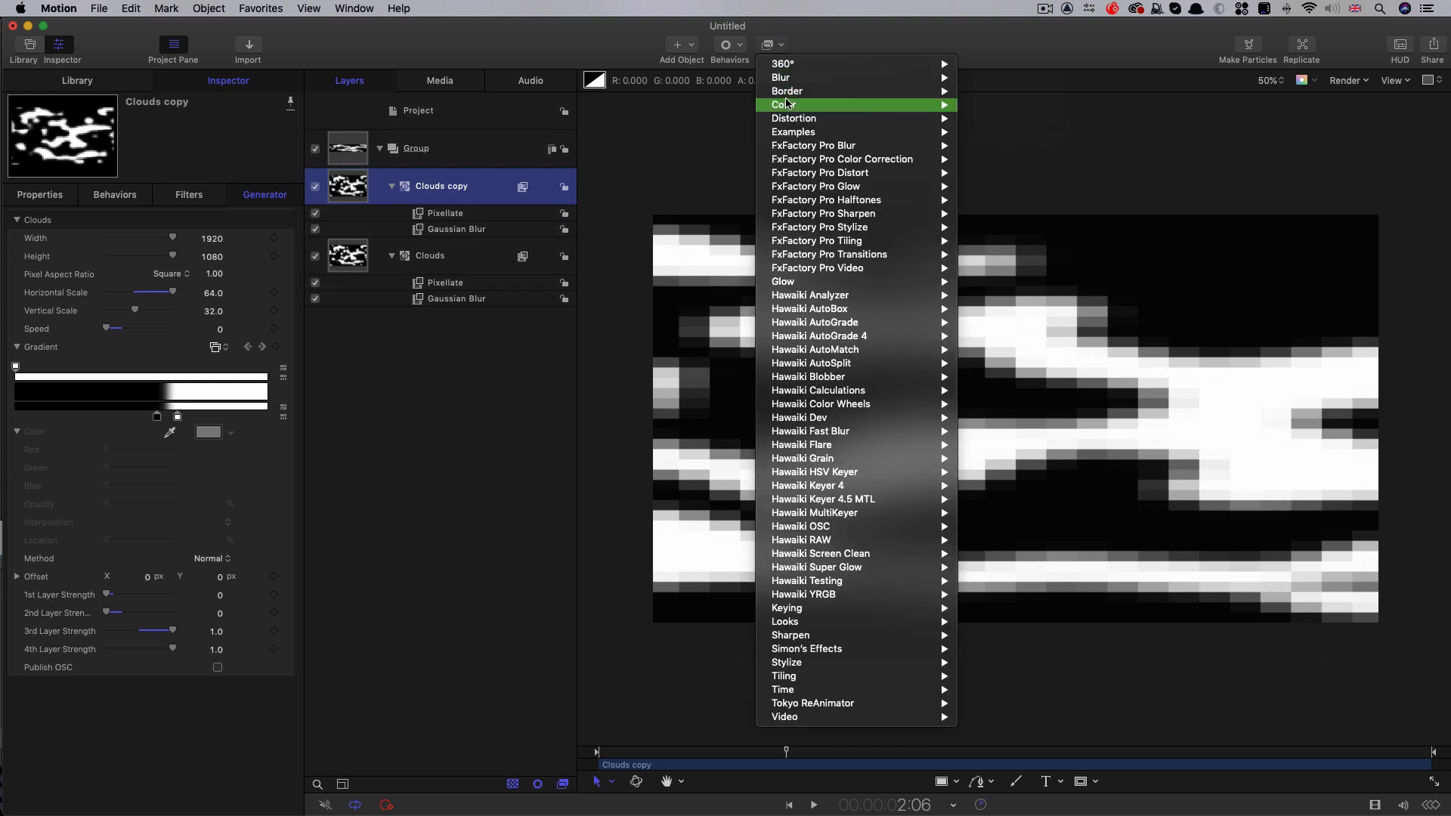
{"action": "mouse_move", "coordinate": [787, 105]}
{"action": "left_click", "coordinate": [1009, 123]}
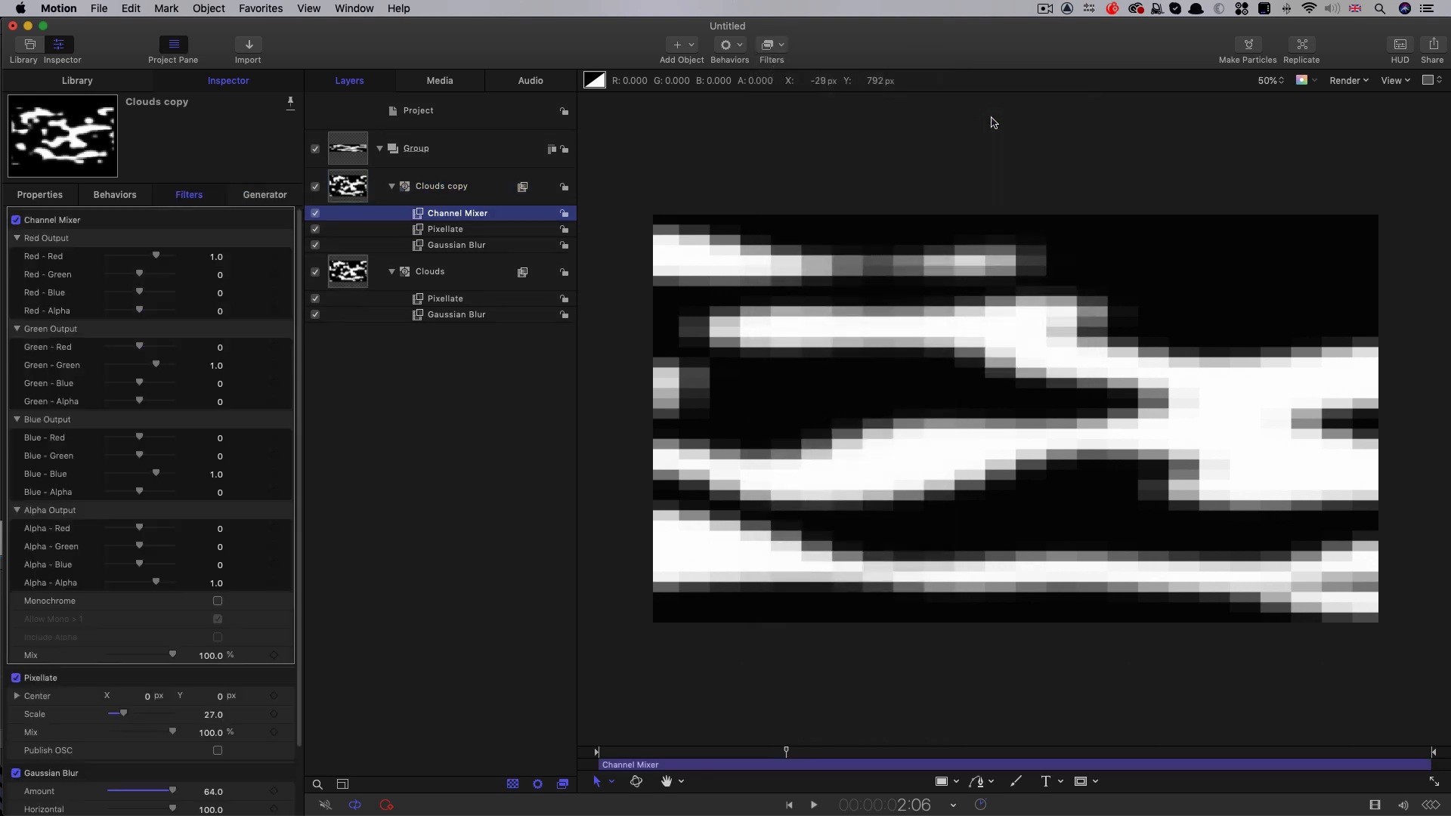
Step: Set the Channel Mixer's Alpha - Alpha output to 0 and its Alpha - Red output to 1.0
{"action": "left_click", "coordinate": [217, 584]}
{"action": "type", "text": "0"}
{"action": "key", "text": "Return"}
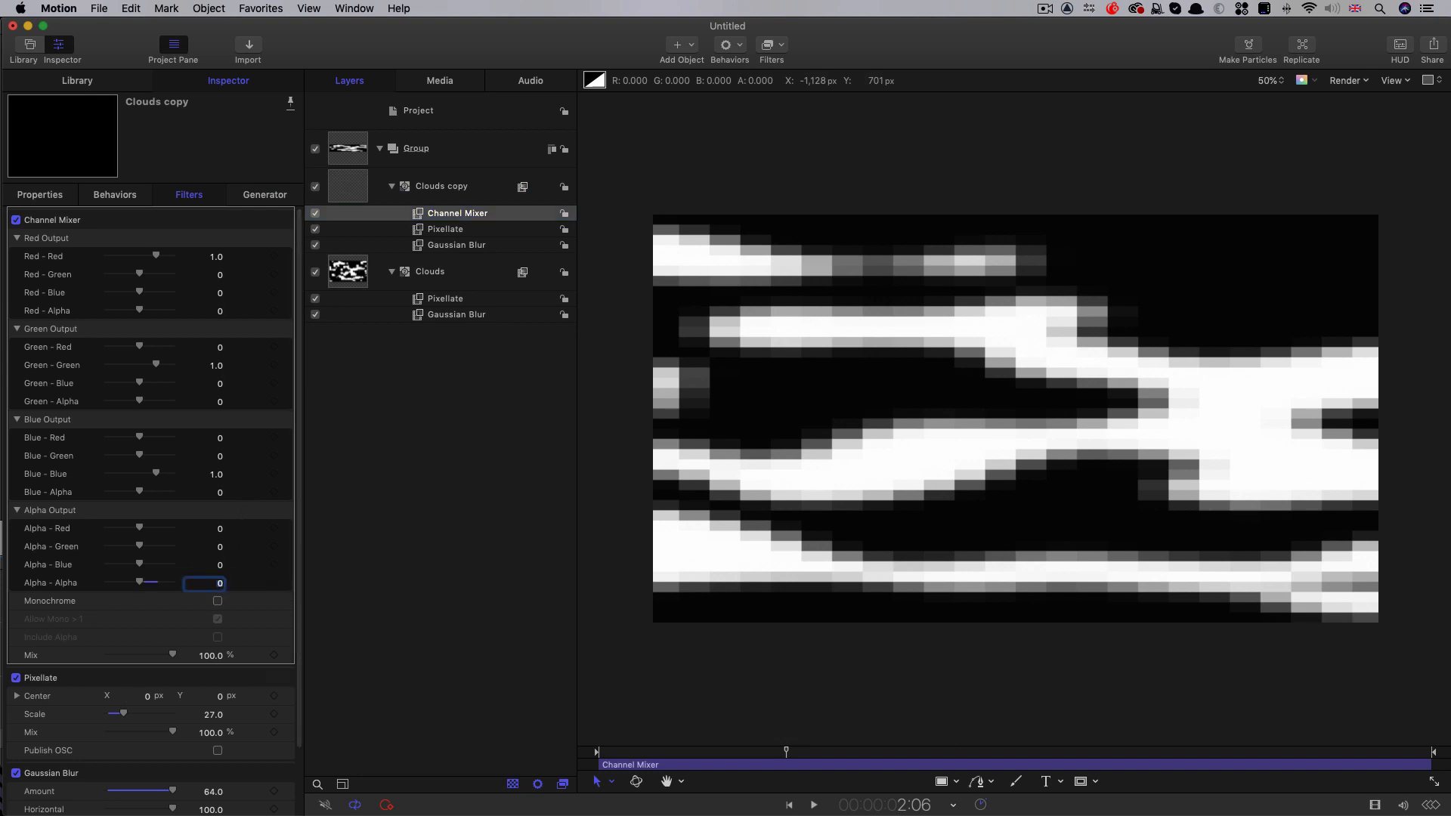
{"action": "left_click", "coordinate": [219, 529]}
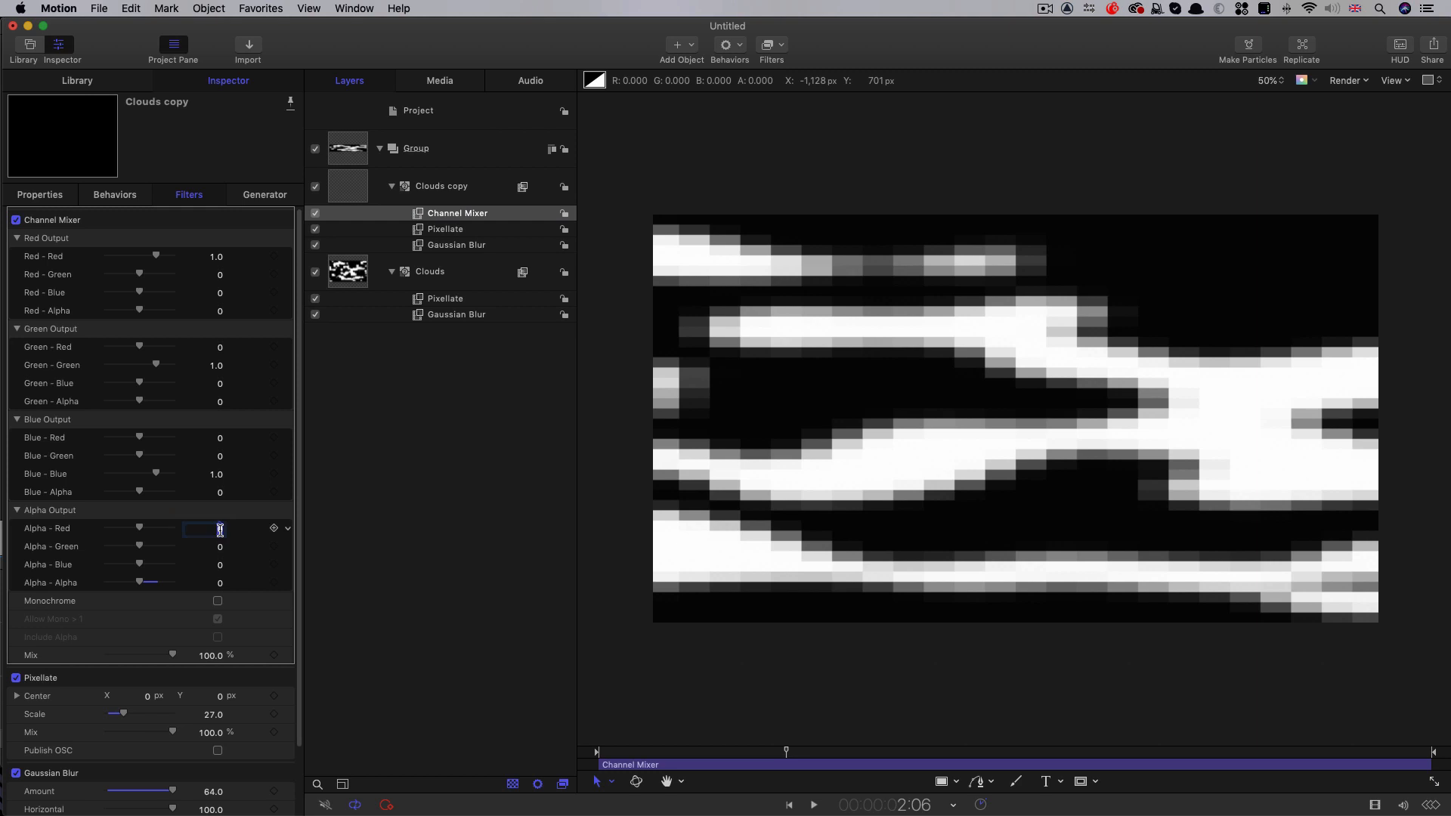
{"action": "type", "text": "1"}
{"action": "key", "text": "Return"}
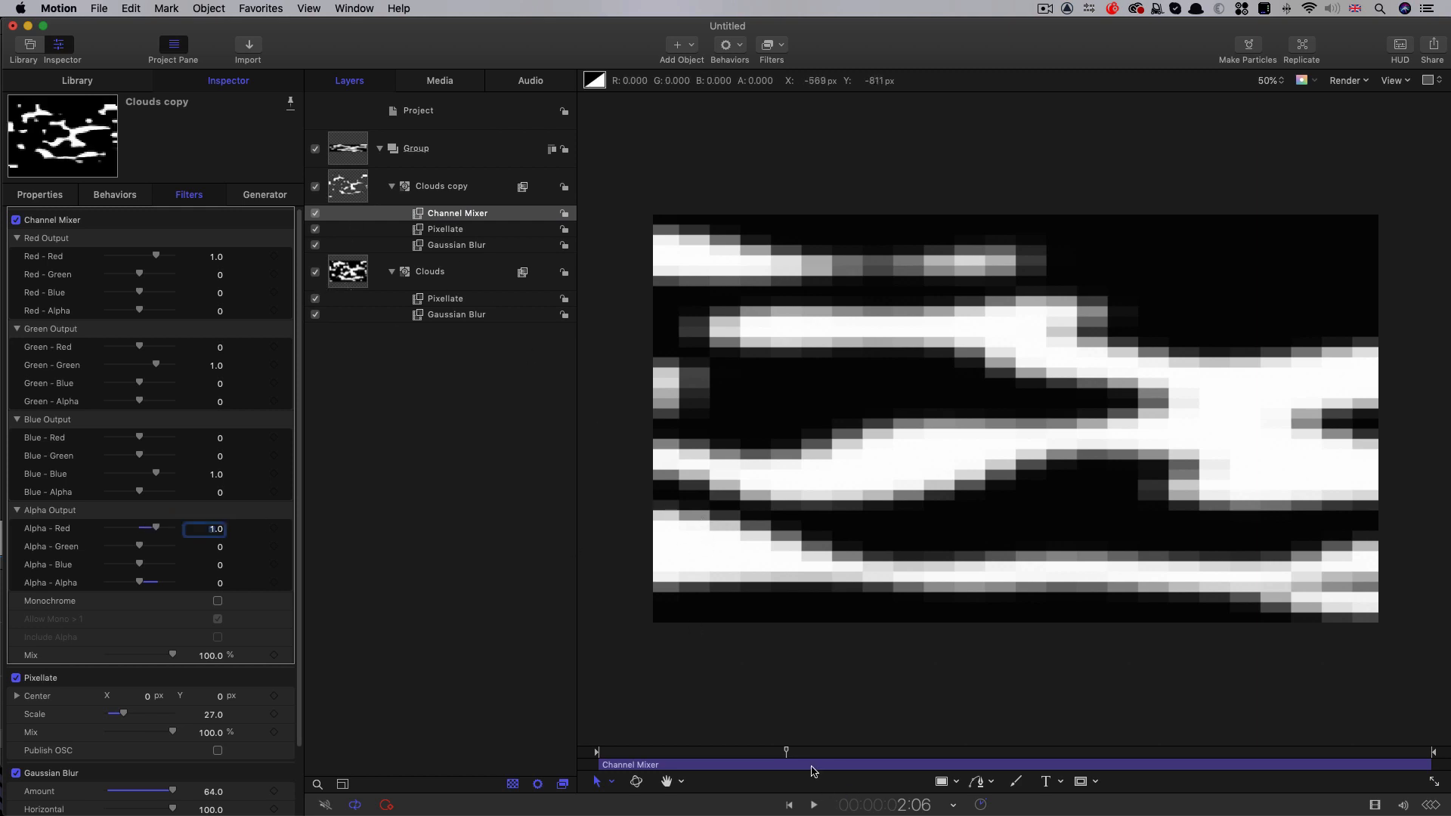
Step: Set the Clouds copy's Y offset to 107 px and its Pixellate scale to 63, comparing the result with the layer hidden and shown
{"action": "left_click", "coordinate": [260, 195]}
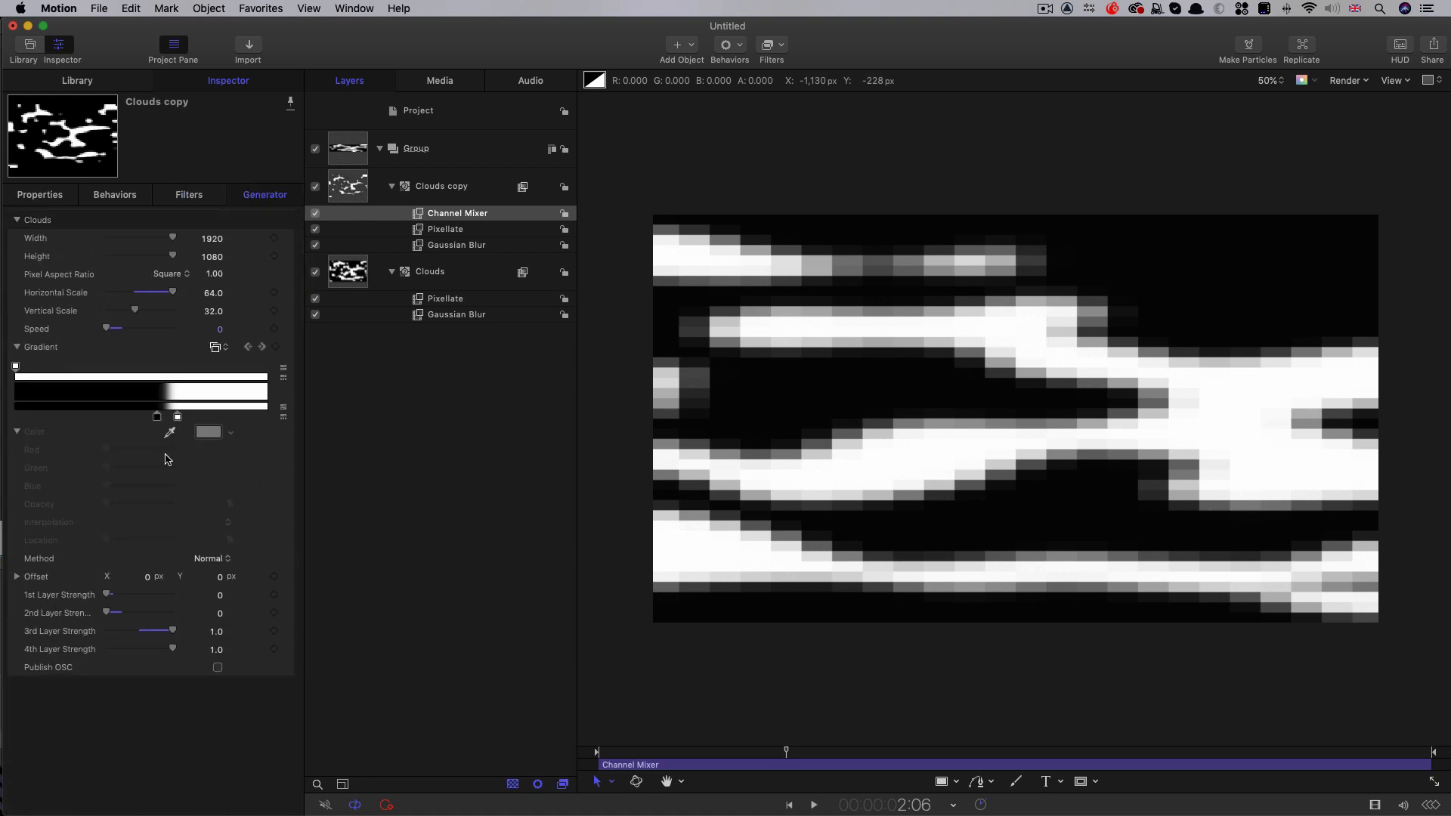
{"action": "left_click_drag", "start_coordinate": [220, 577], "coordinate": [220, 573]}
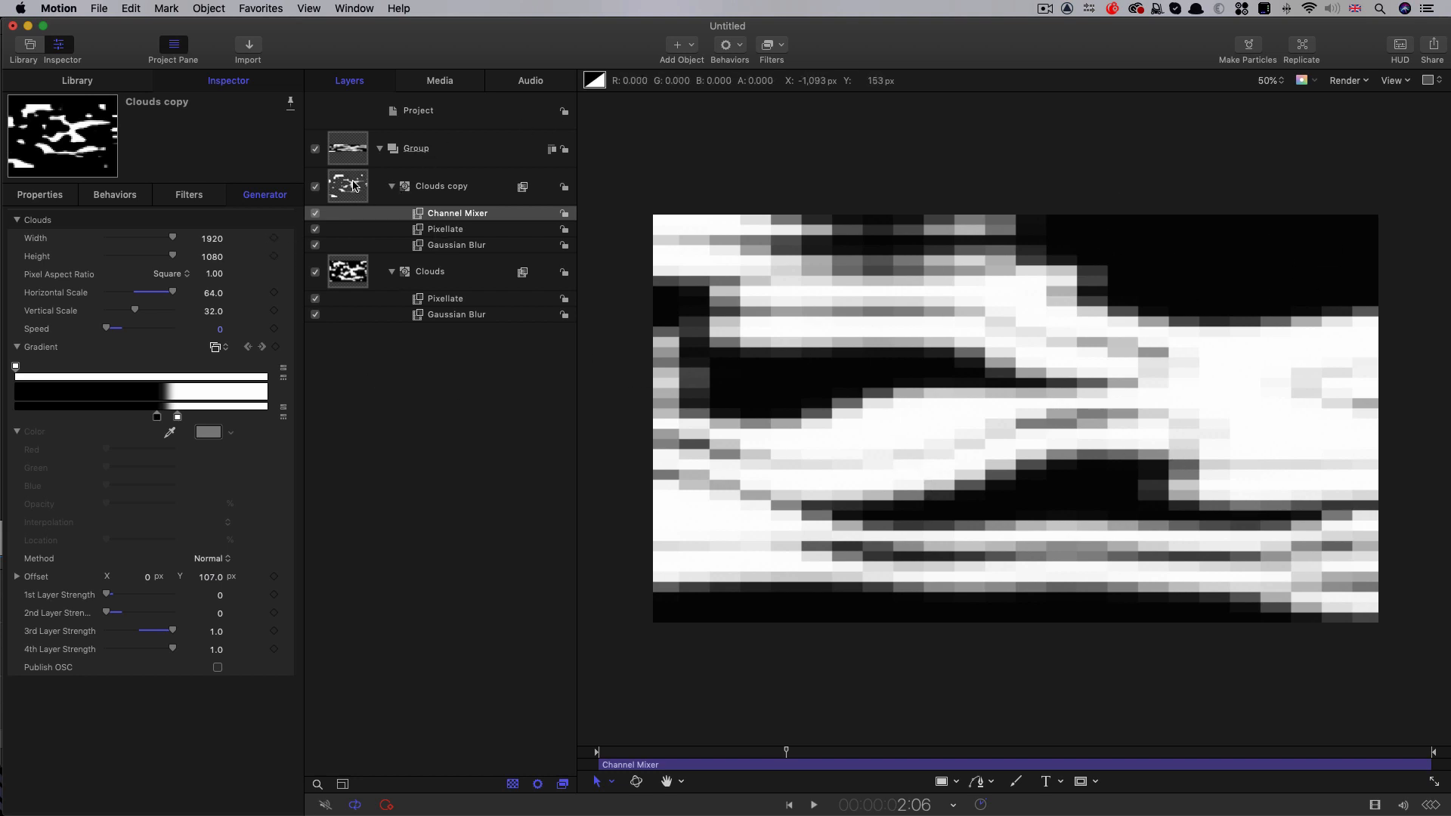
{"action": "left_click", "coordinate": [454, 232]}
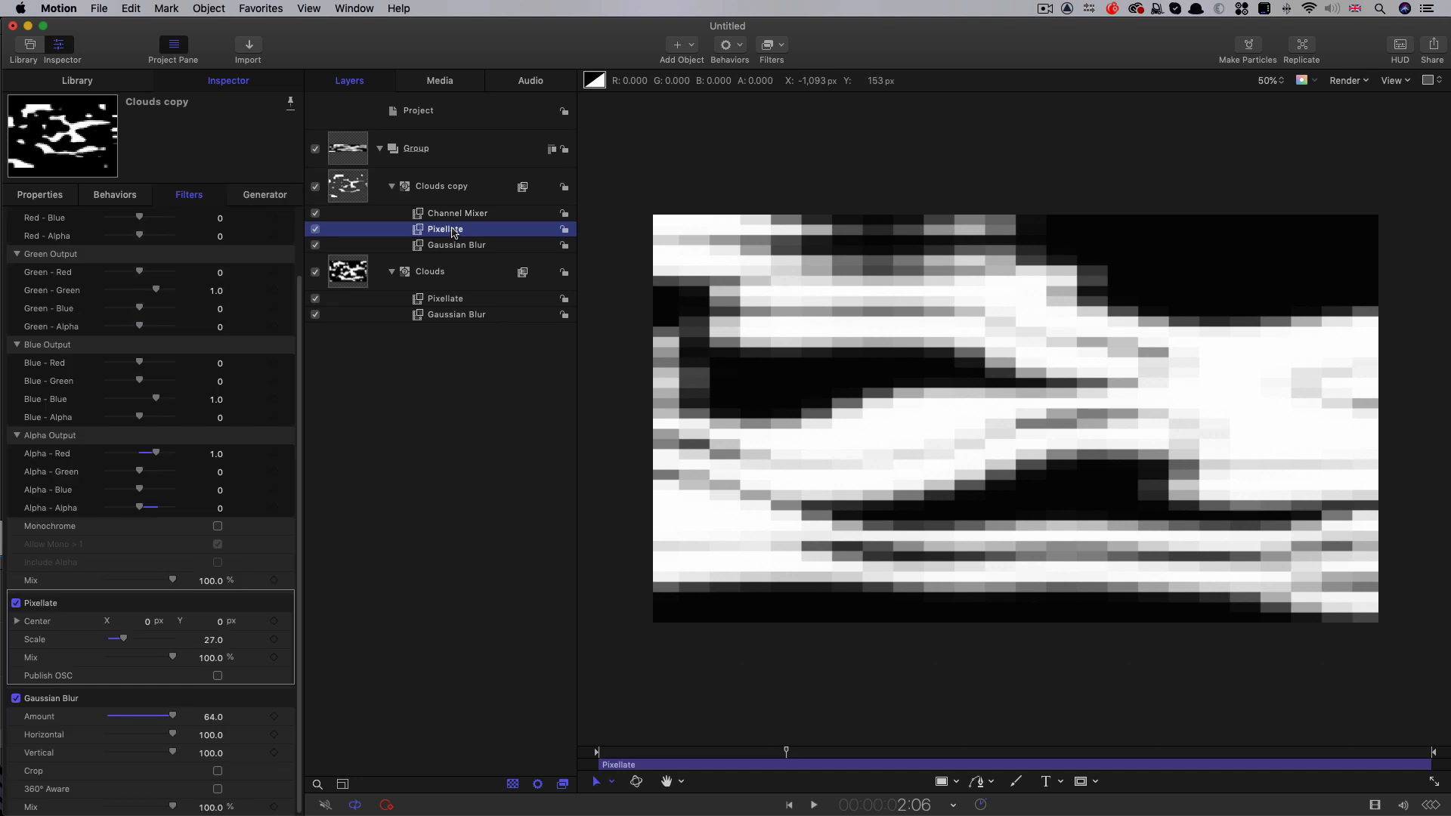
{"action": "left_click", "coordinate": [213, 640]}
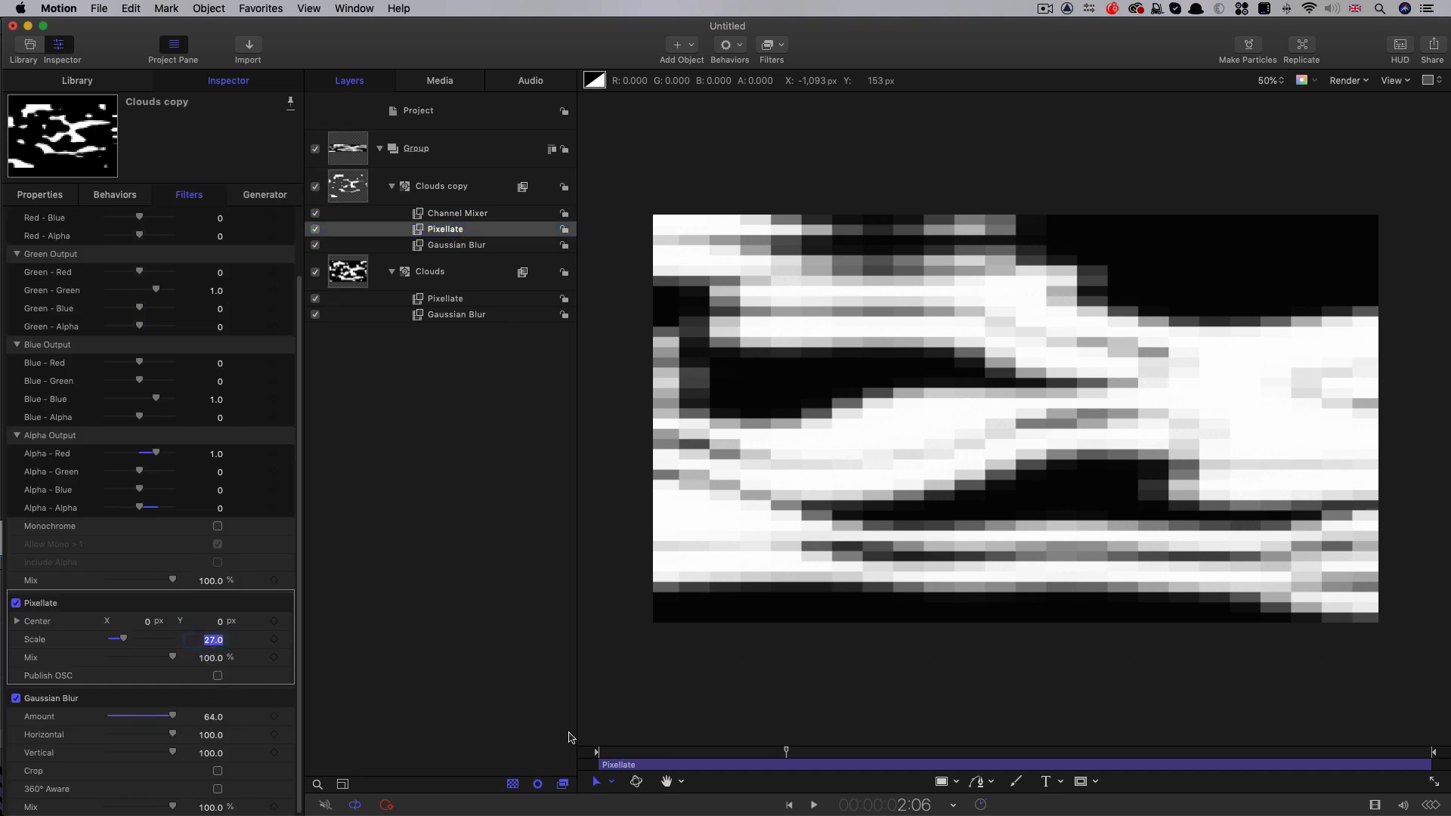
{"action": "type", "text": "63"}
{"action": "key", "text": "Return"}
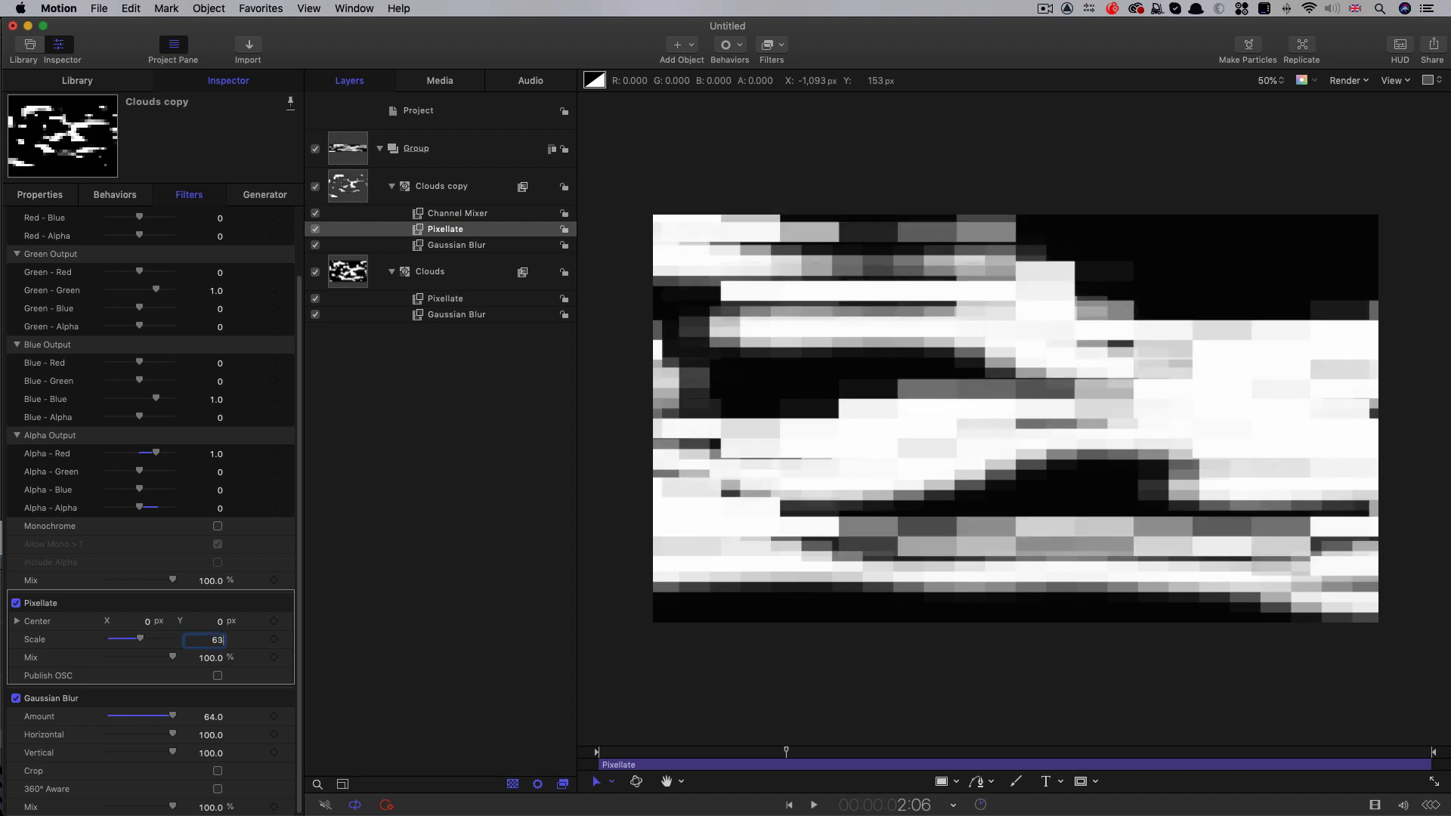
{"action": "left_click", "coordinate": [316, 188]}
{"action": "left_click", "coordinate": [316, 187]}
{"action": "left_click", "coordinate": [316, 187]}
{"action": "left_click", "coordinate": [315, 187]}
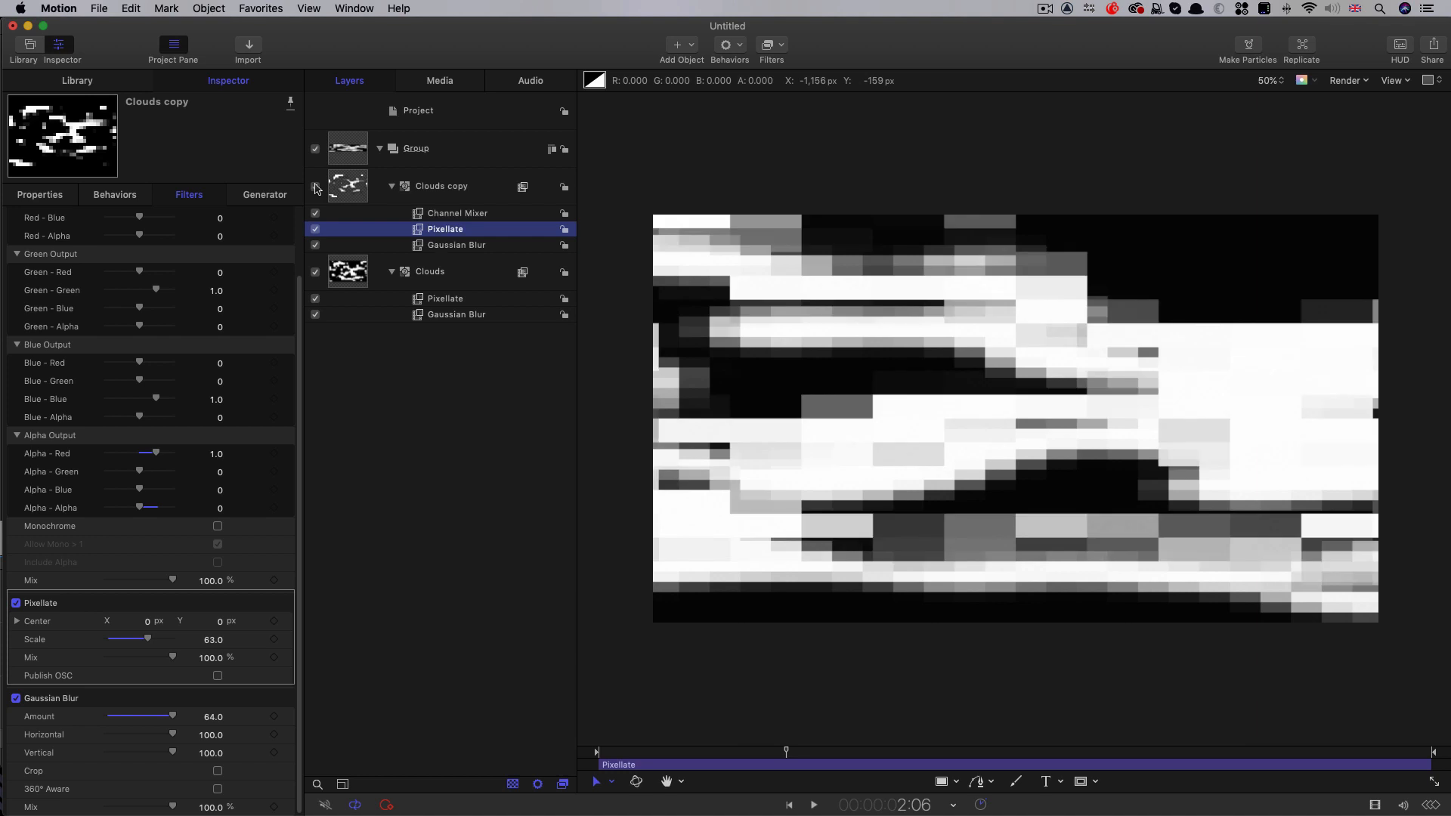
Step: Duplicate the Clouds copy layer together with its filters
{"action": "left_click", "coordinate": [349, 181]}
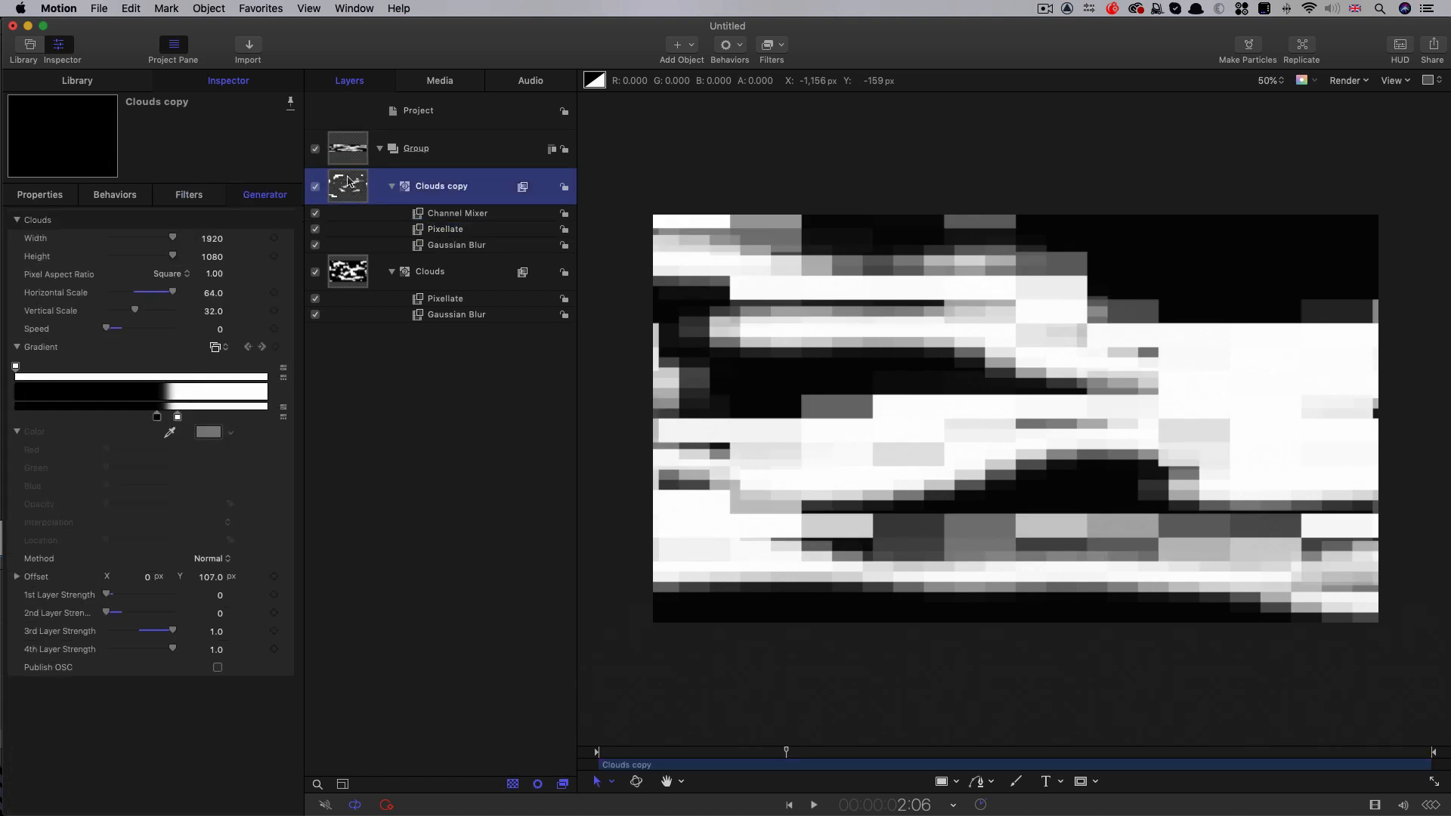
{"action": "right_click", "coordinate": [349, 181]}
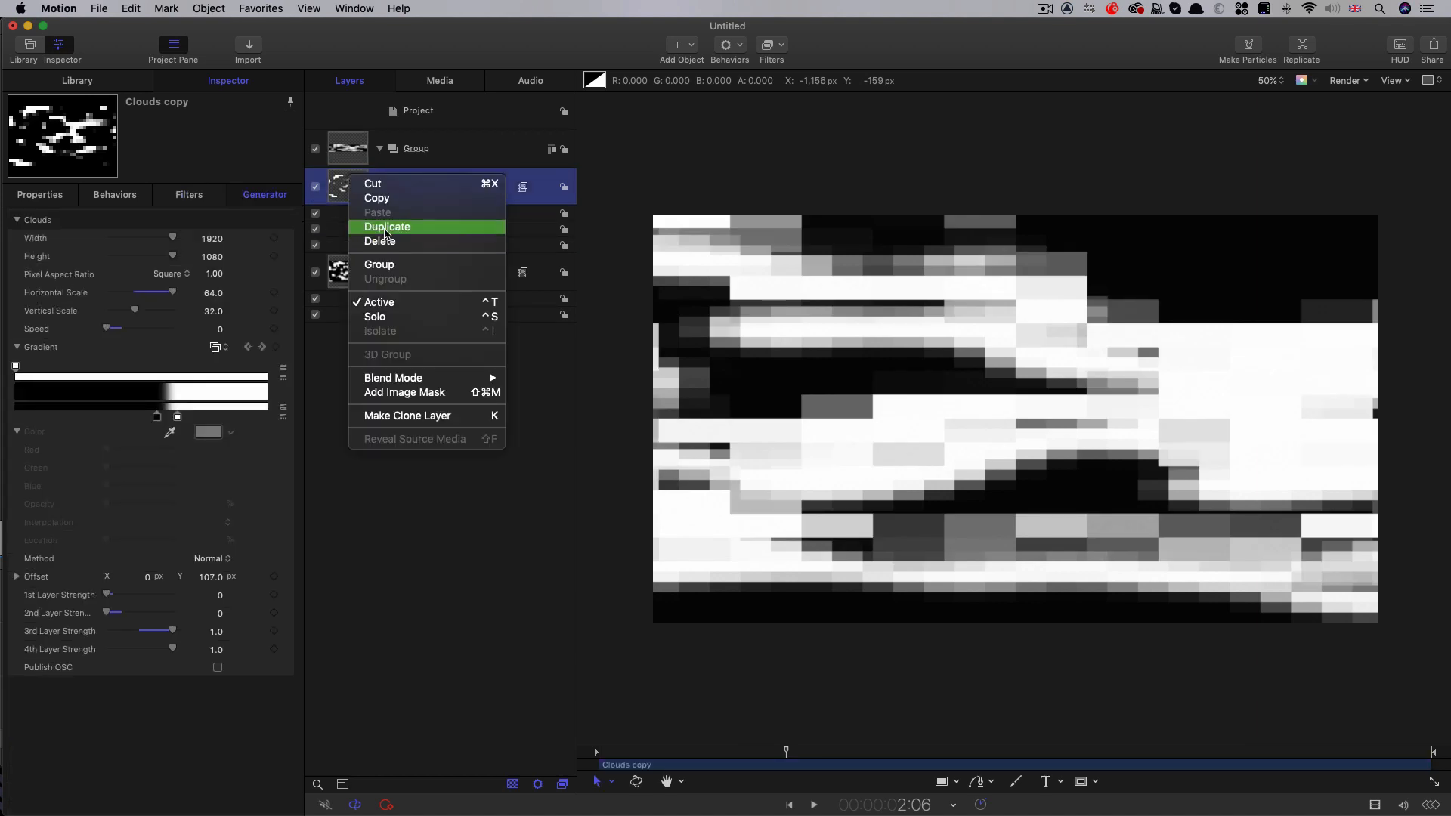
{"action": "left_click", "coordinate": [385, 227]}
Step: Set the Pixellate scale of the new Clouds copy 1 layer to 13
{"action": "left_click", "coordinate": [195, 198]}
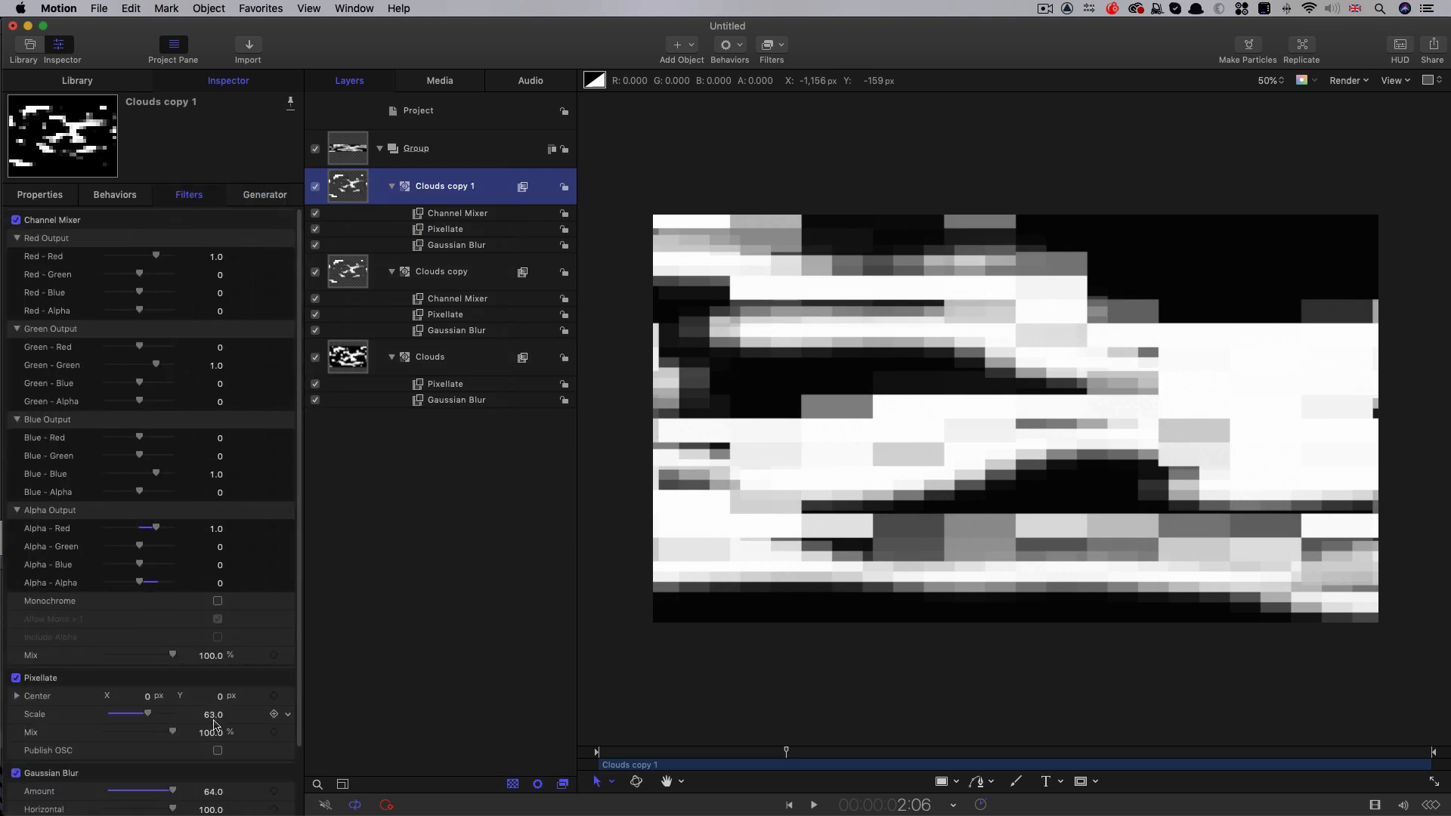
{"action": "left_click", "coordinate": [264, 220]}
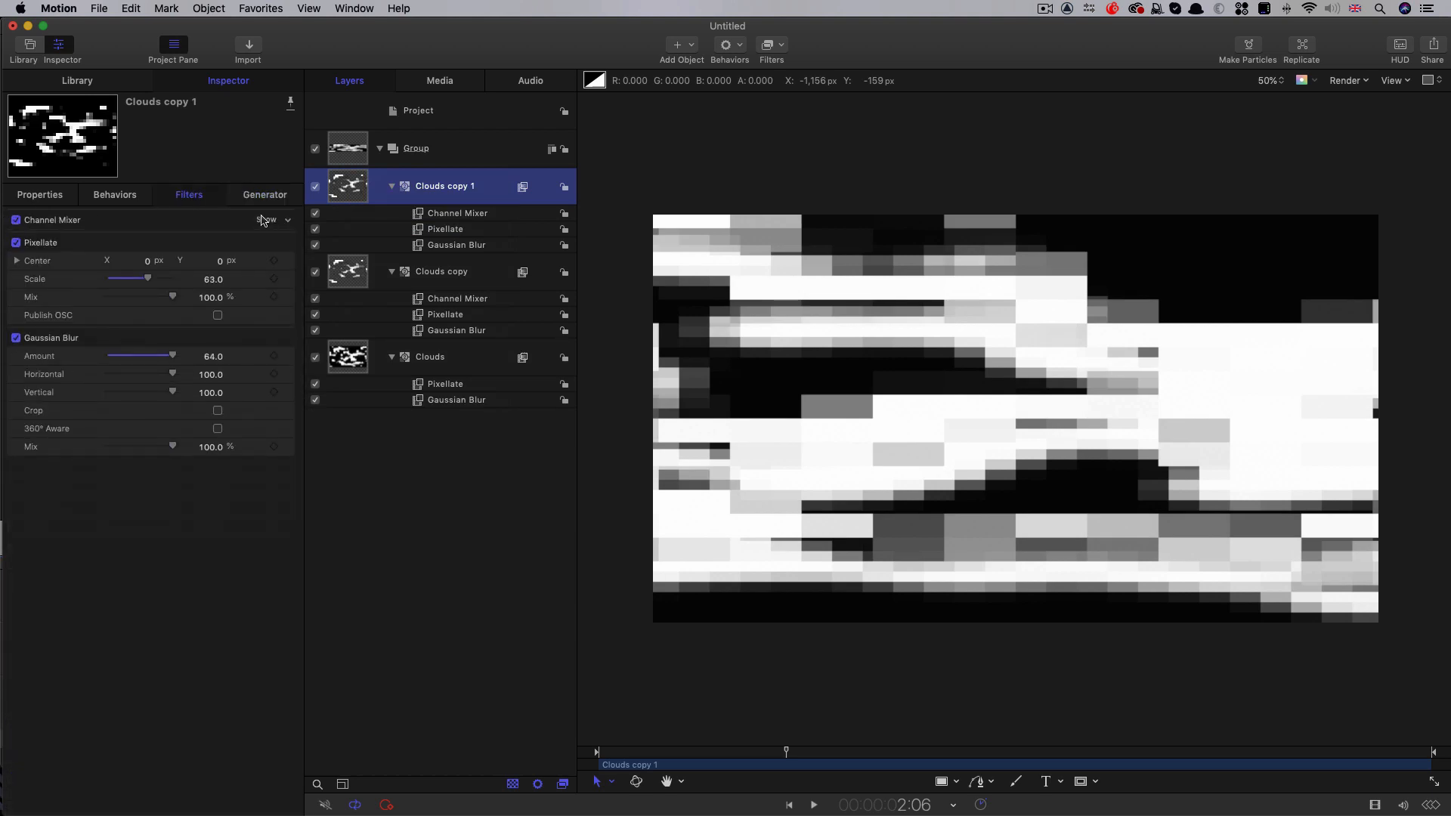
{"action": "left_click", "coordinate": [213, 279]}
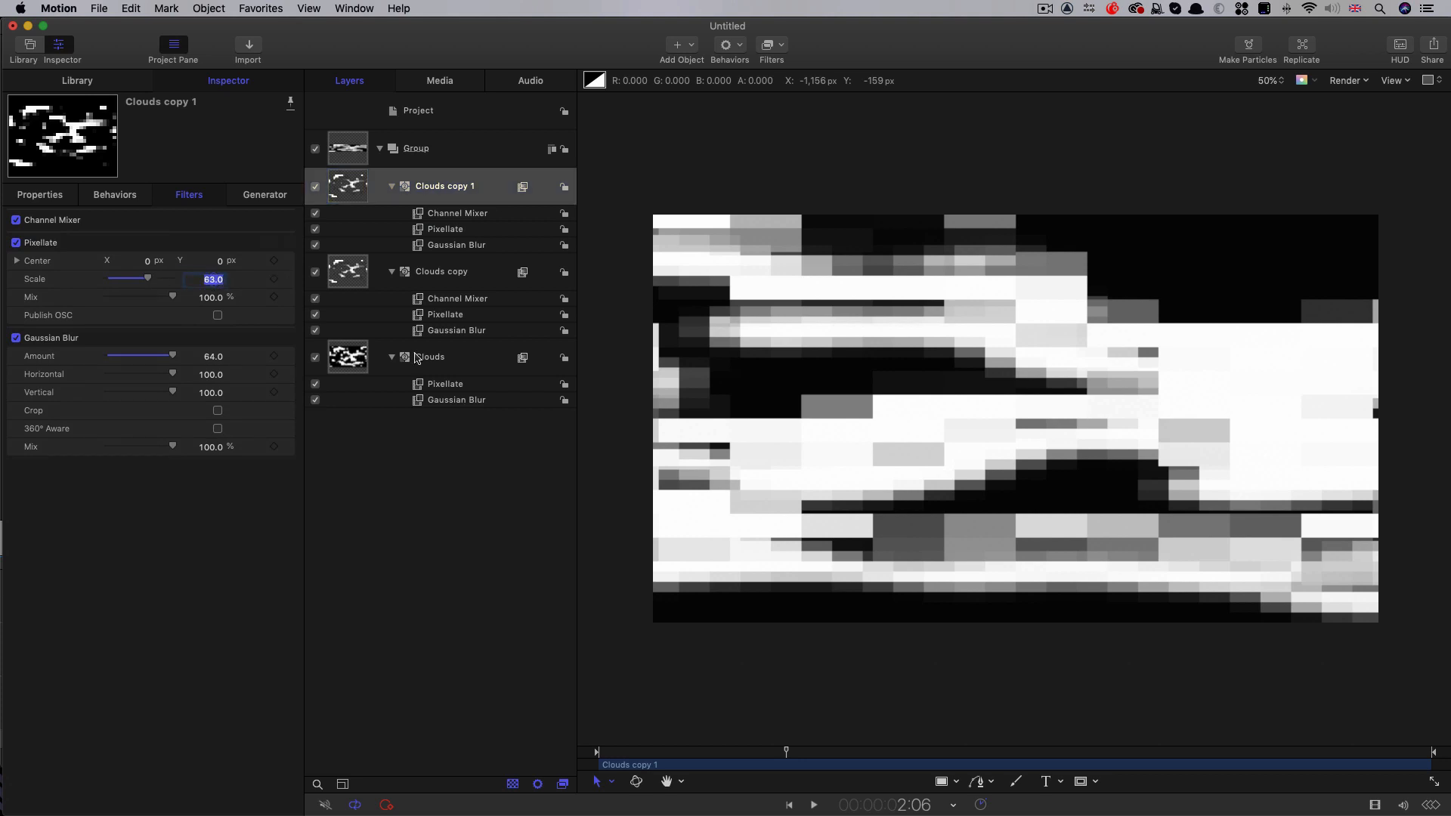
{"action": "type", "text": "13"}
{"action": "key", "text": "Return"}
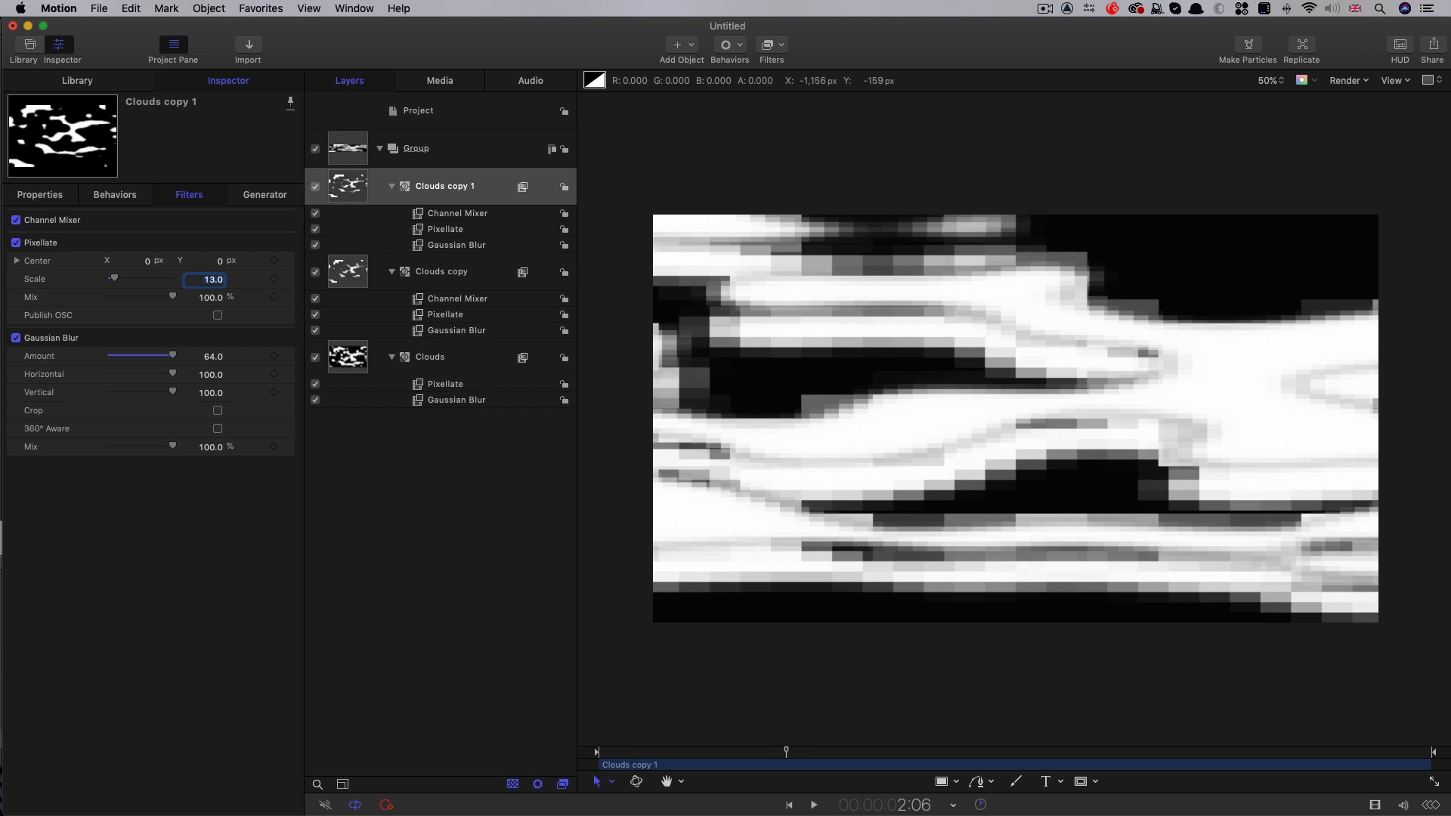
Step: Set Clouds copy 1's Y offset to 200 px and its scale to 450% X and 115% Y, and check the animation at 1:21
{"action": "left_click", "coordinate": [269, 196]}
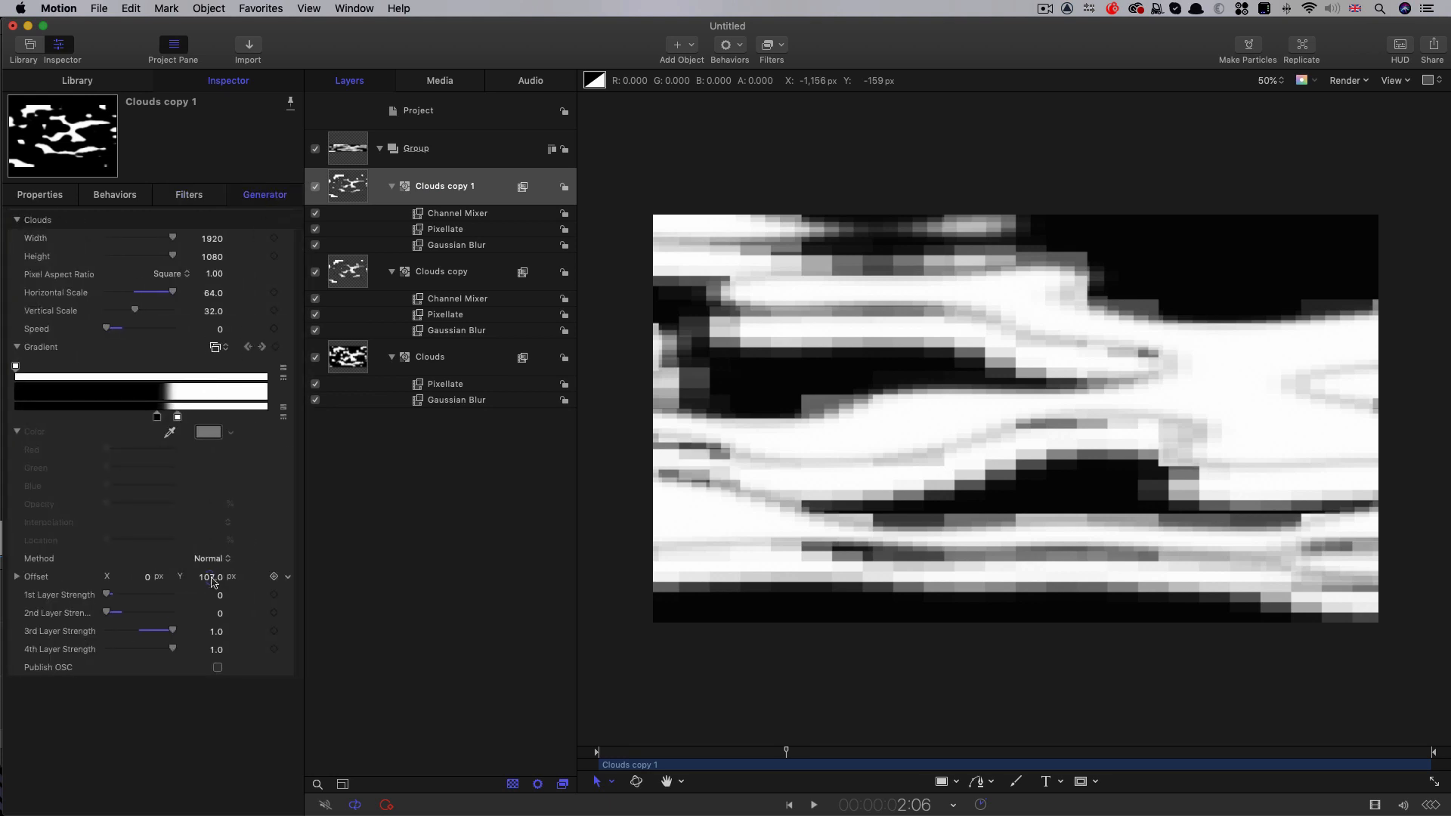
{"action": "mouse_move", "coordinate": [212, 581]}
{"action": "left_mouse_down"}
{"action": "mouse_move", "coordinate": [260, 582]}
{"action": "mouse_move", "coordinate": [207, 576]}
{"action": "left_mouse_up"}
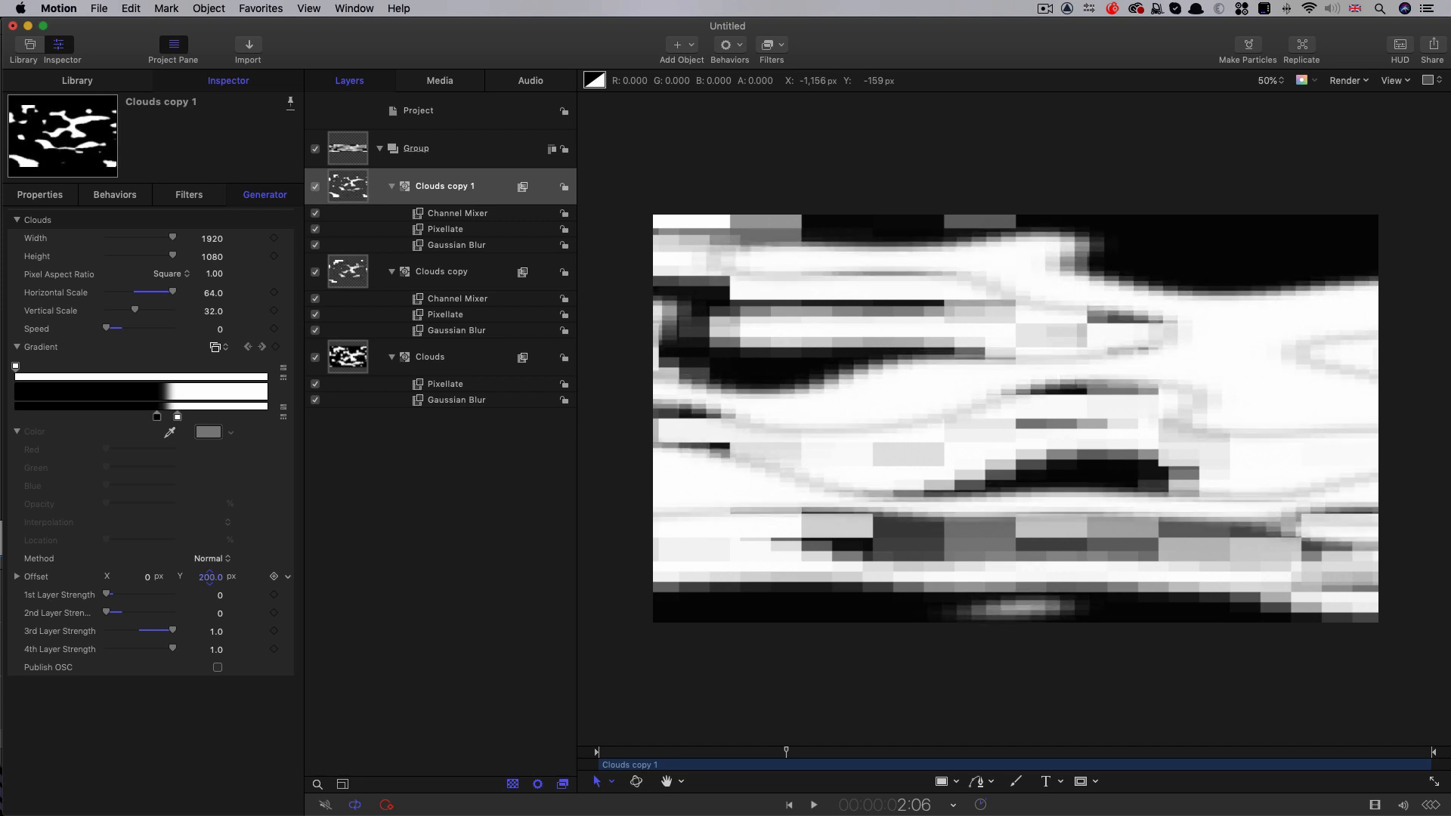
{"action": "left_click", "coordinate": [40, 194]}
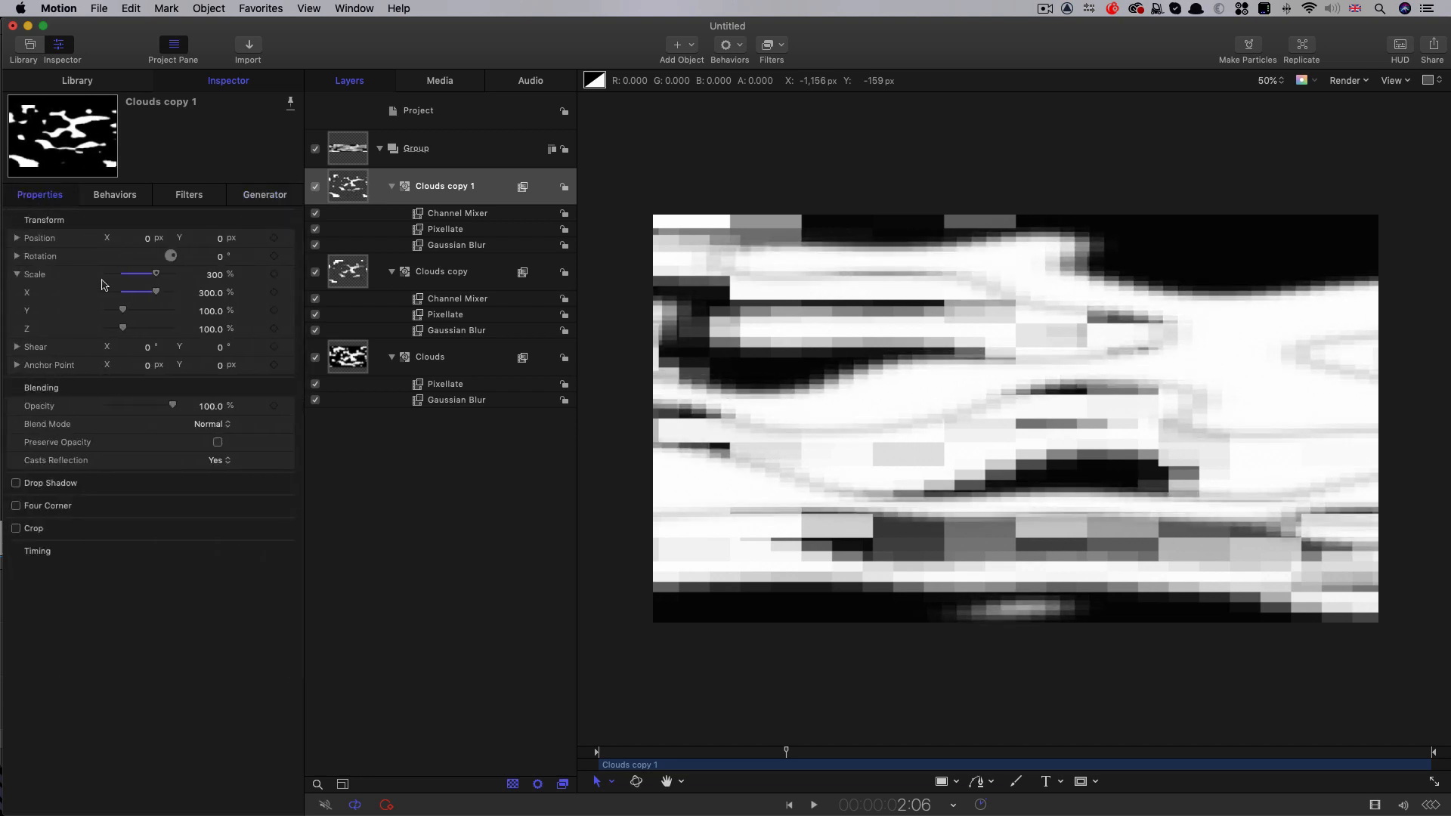
{"action": "left_click", "coordinate": [208, 295]}
{"action": "type", "text": "450"}
{"action": "key", "text": "Return"}
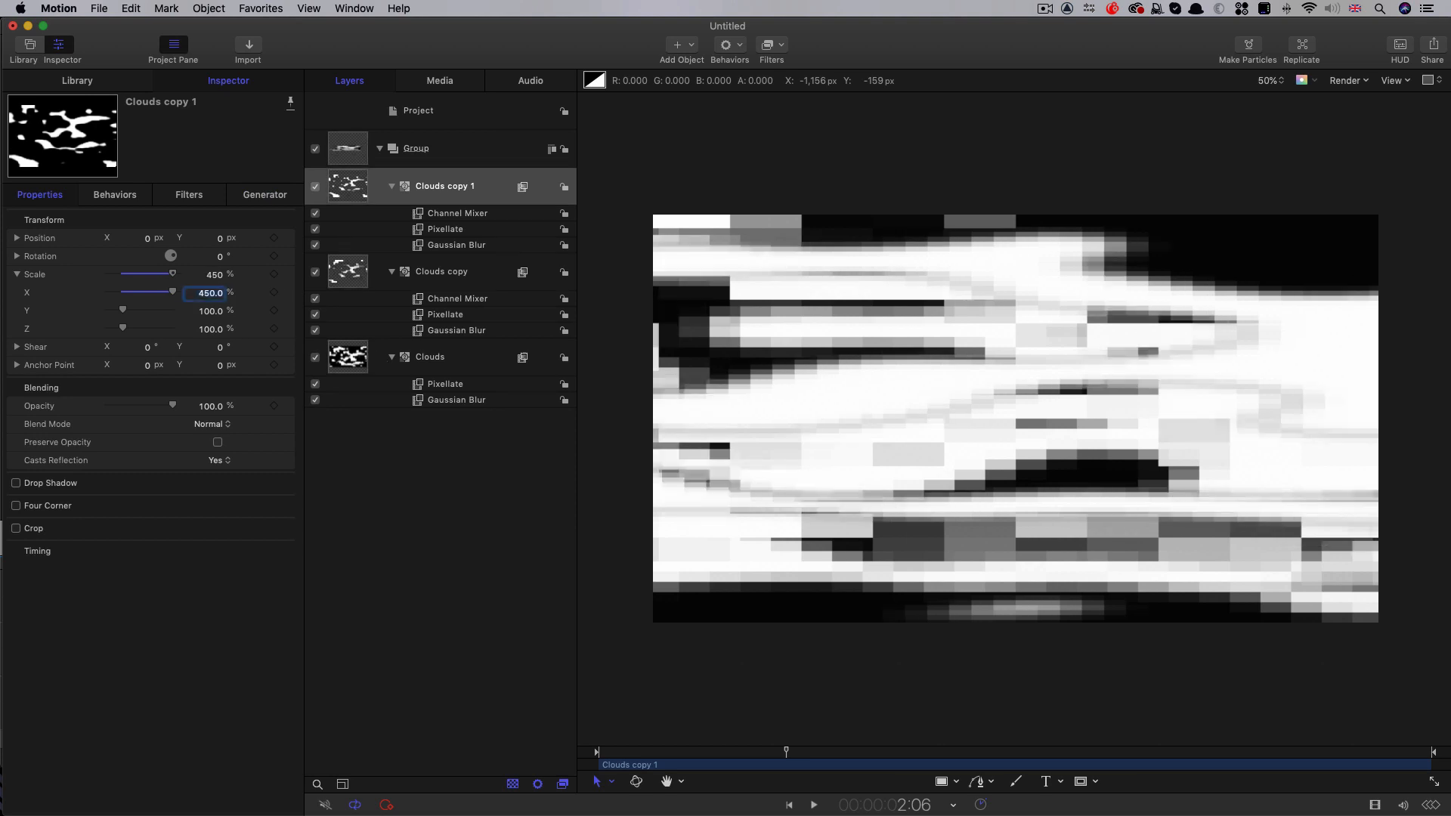
{"action": "left_click", "coordinate": [727, 761]}
{"action": "left_click_drag", "start_coordinate": [727, 761], "coordinate": [821, 754]}
{"action": "left_click", "coordinate": [754, 753]}
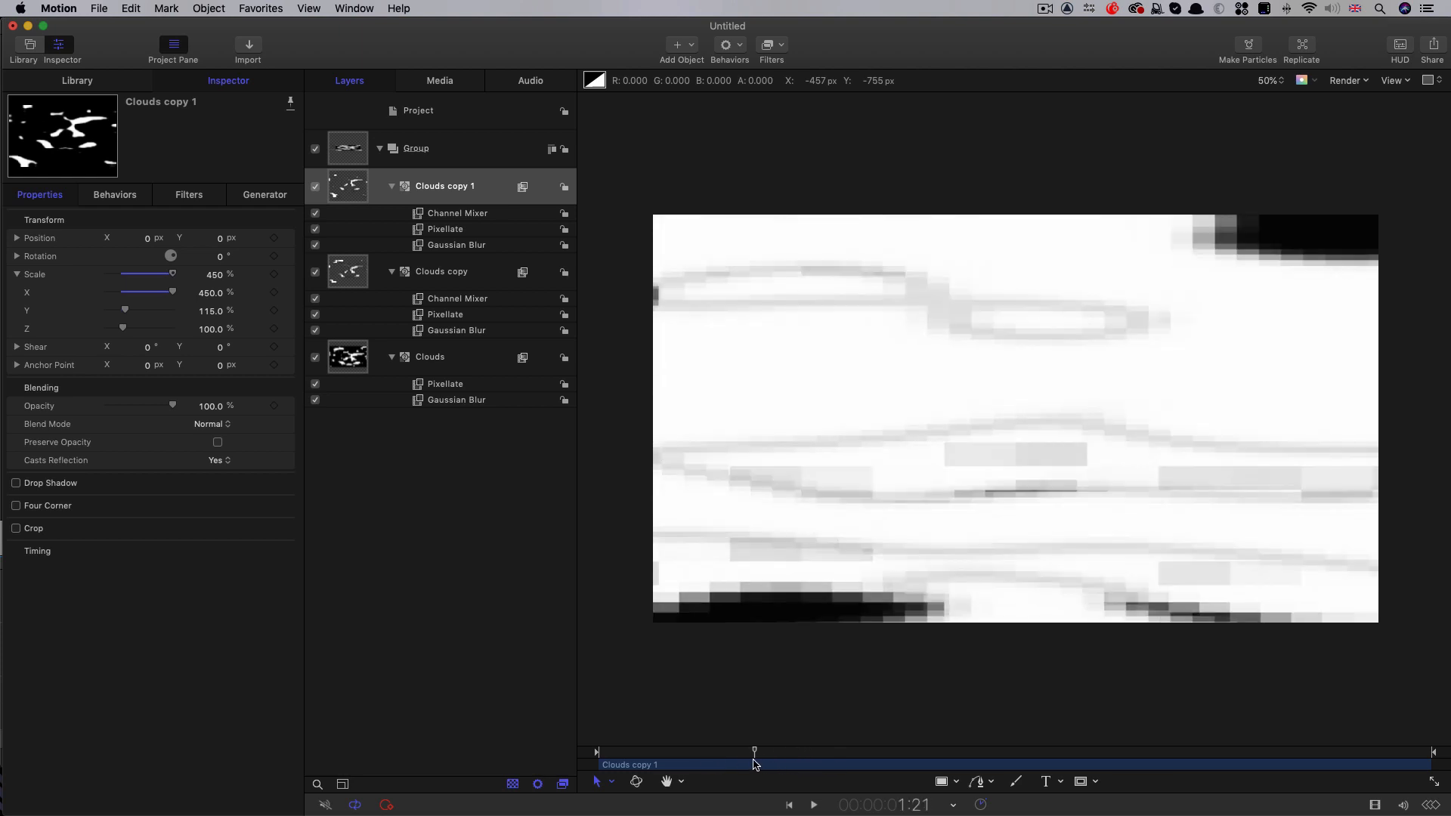
Step: Add a Color Solid generator to the group and make it white
{"action": "left_click", "coordinate": [351, 151]}
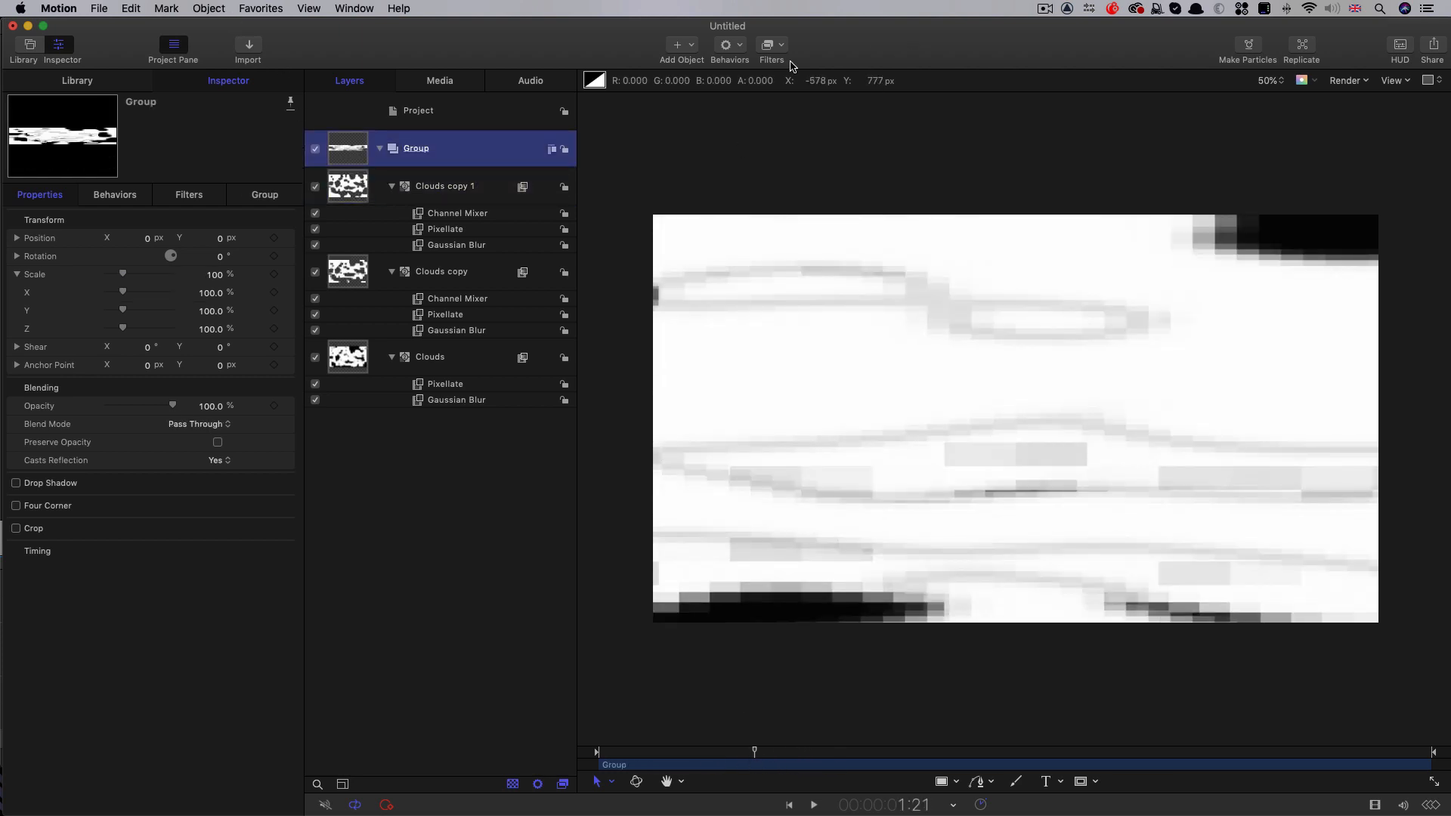
{"action": "left_click", "coordinate": [695, 45]}
{"action": "mouse_move", "coordinate": [703, 198]}
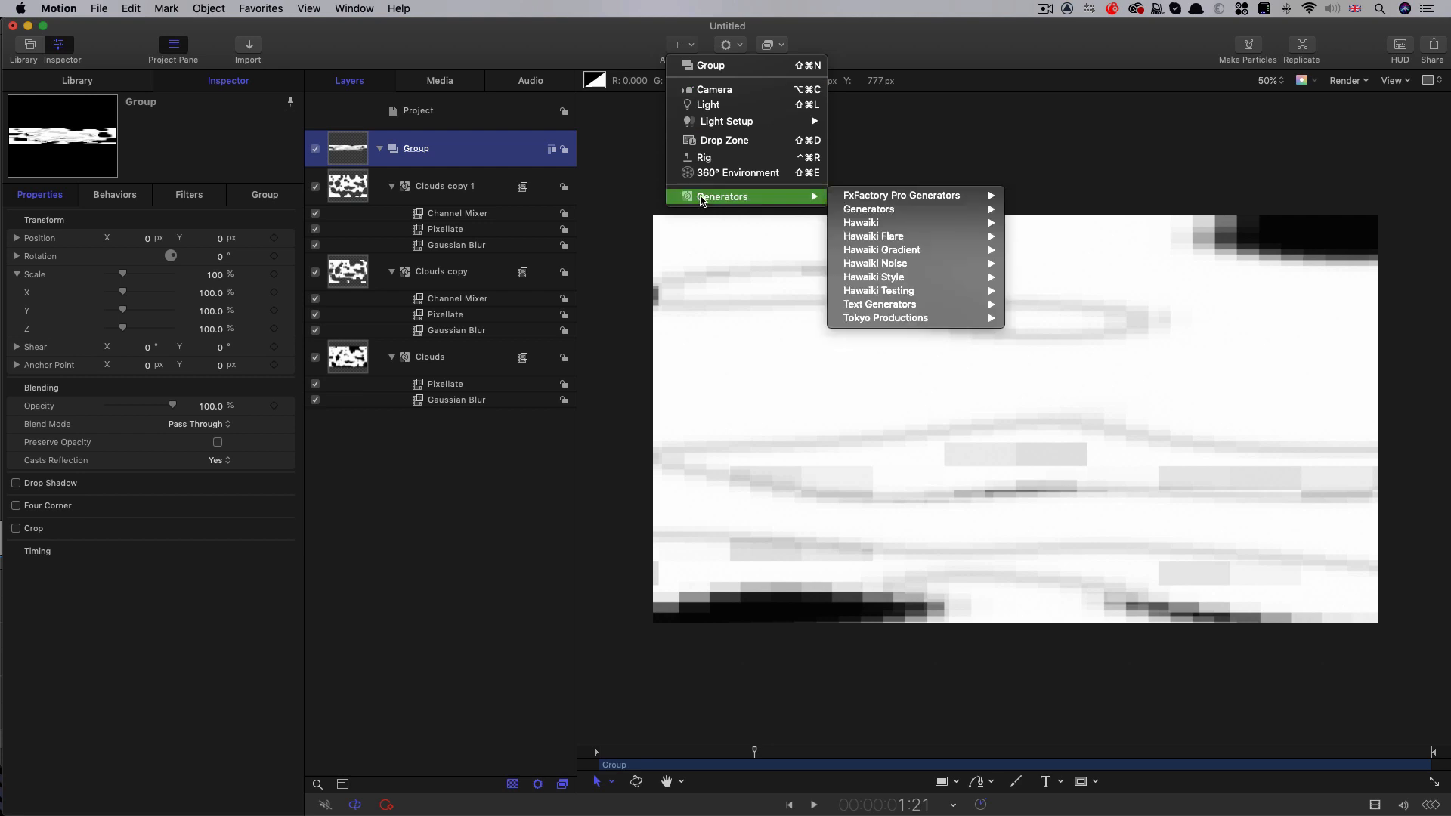
{"action": "mouse_move", "coordinate": [884, 206]}
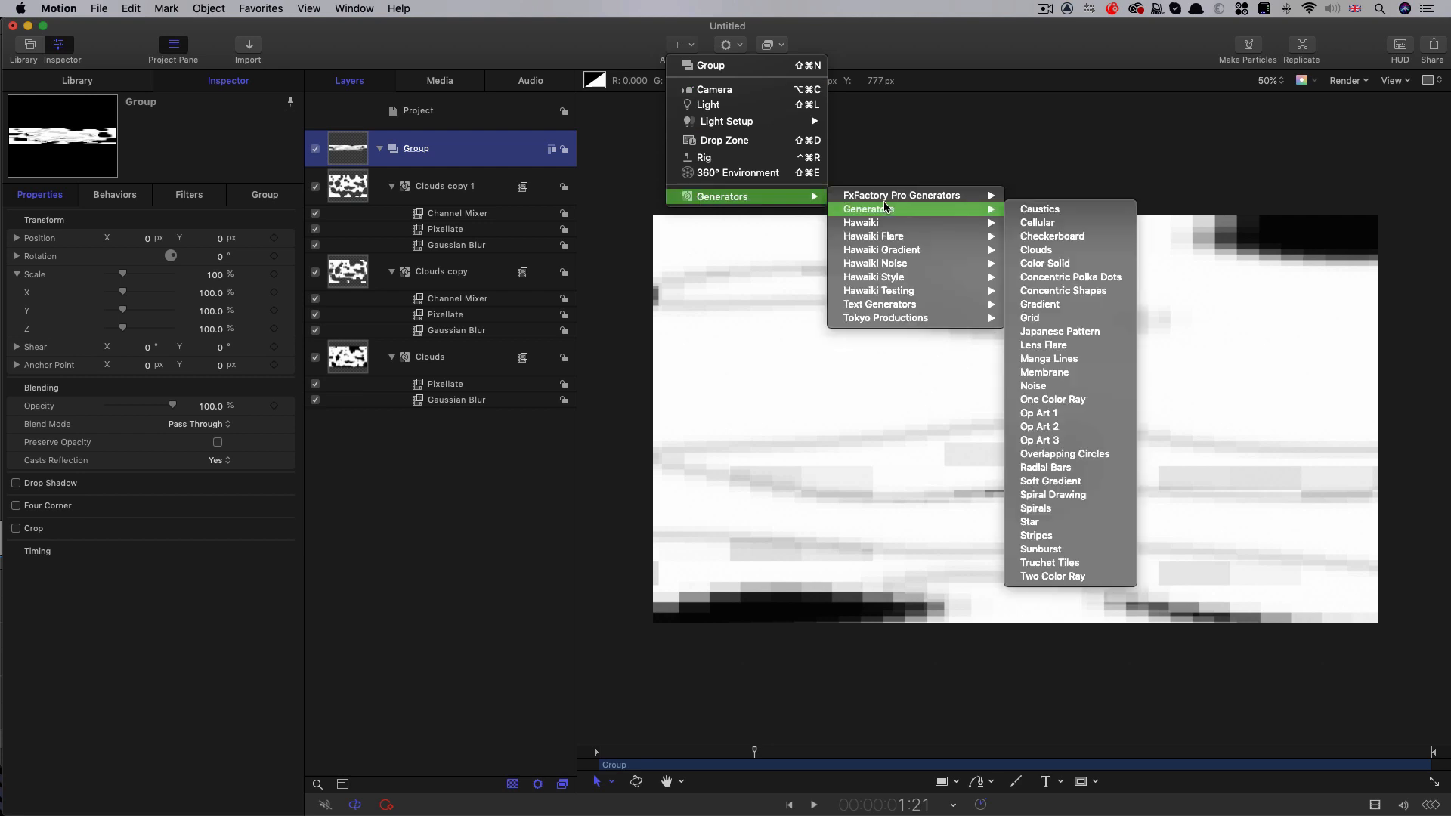
{"action": "left_click", "coordinate": [1064, 264]}
{"action": "left_click", "coordinate": [209, 293]}
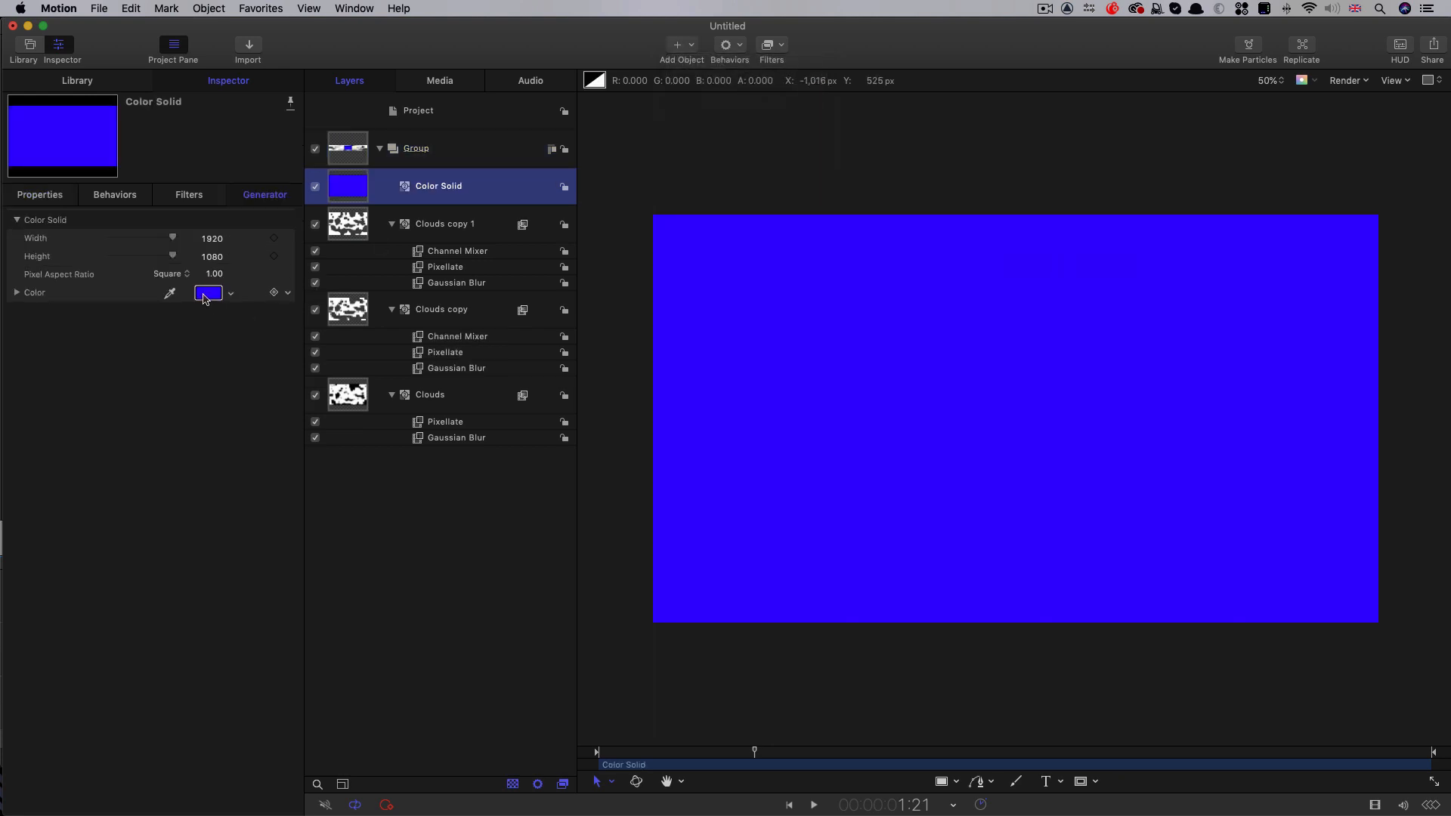
{"action": "left_click", "coordinate": [256, 671]}
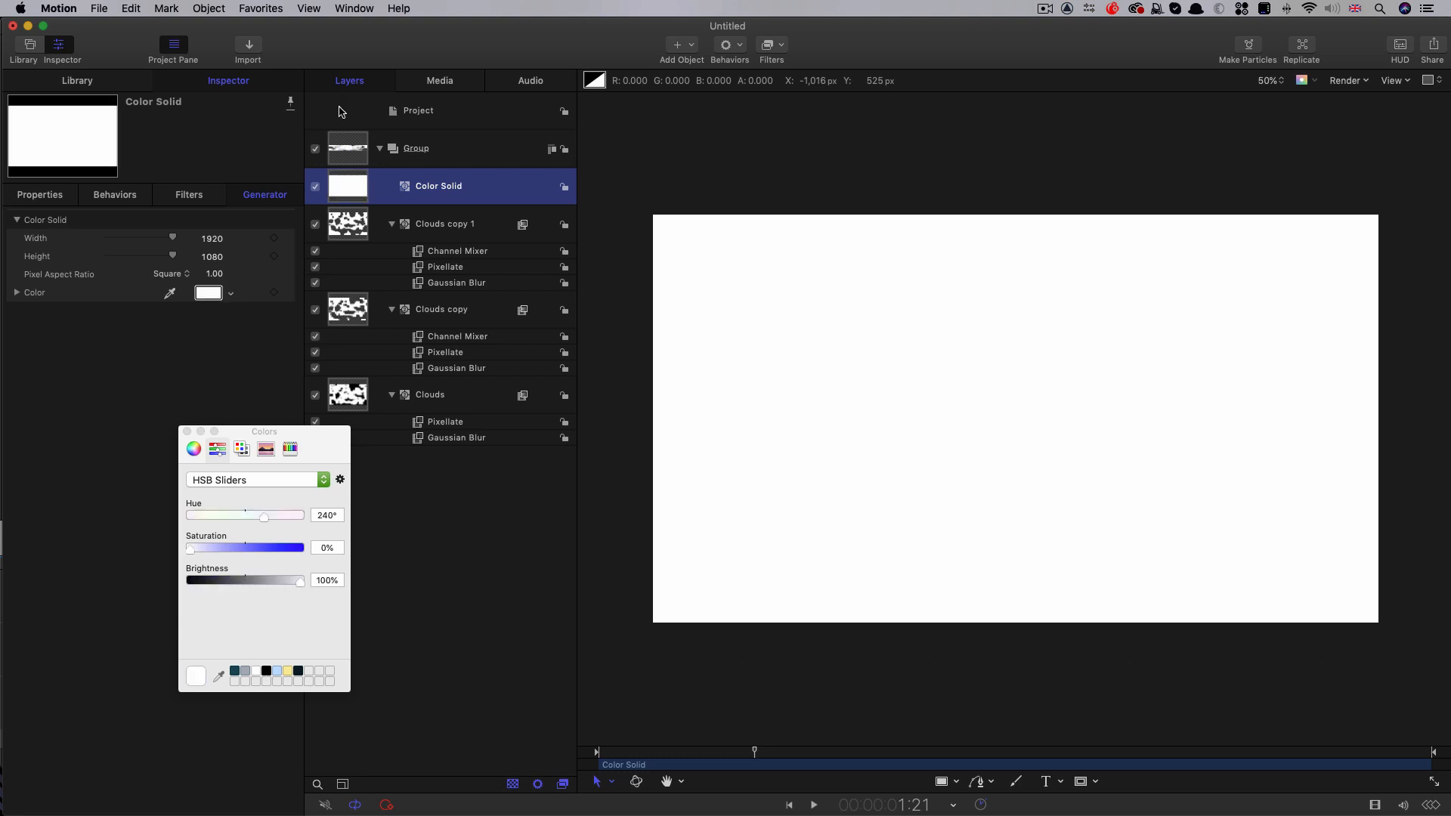
Step: Duplicate the white Color Solid and change the copy's color to black
{"action": "right_click", "coordinate": [347, 183]}
{"action": "left_click", "coordinate": [390, 229]}
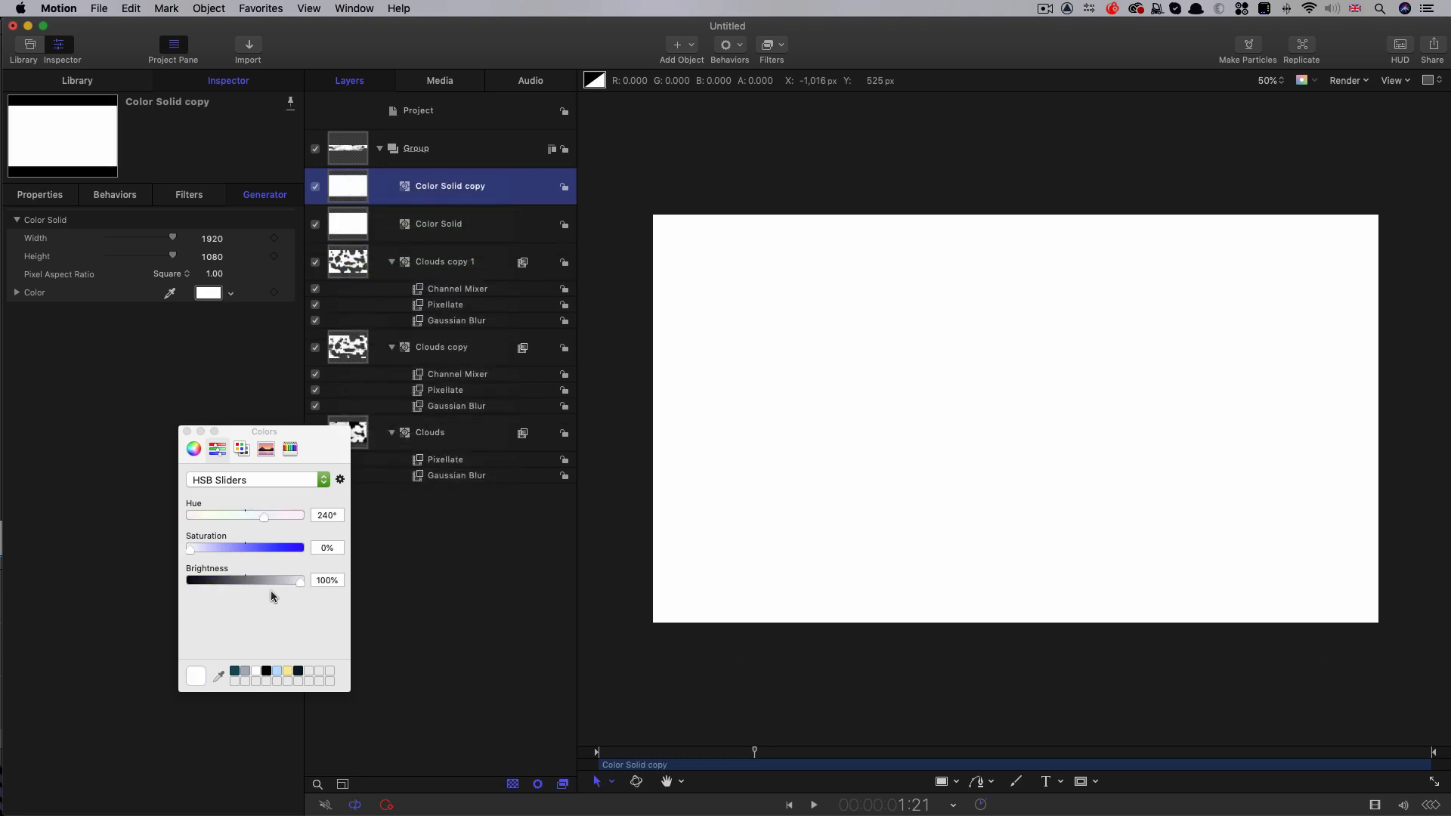
{"action": "left_click", "coordinate": [208, 292]}
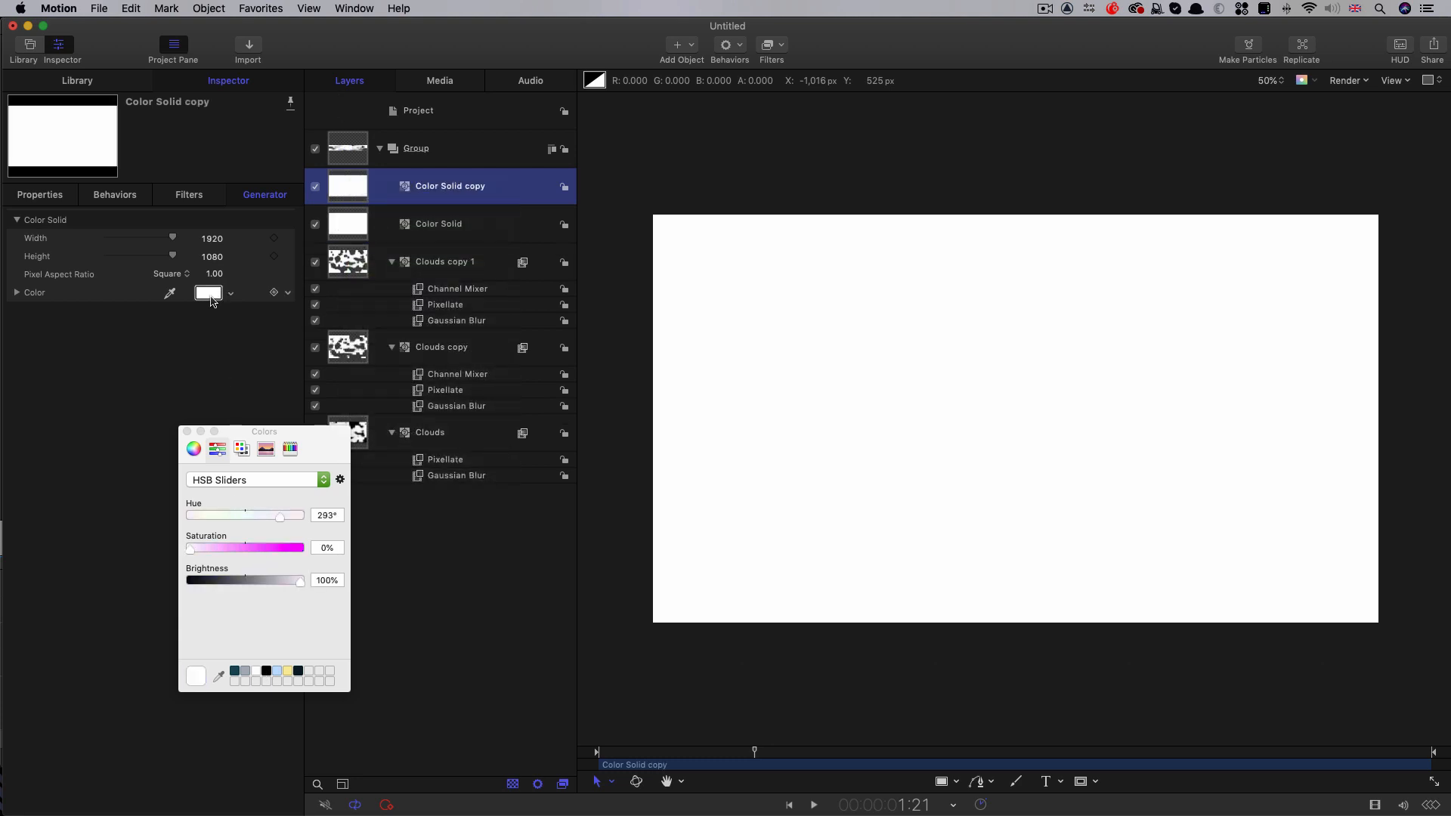
{"action": "left_click", "coordinate": [266, 671]}
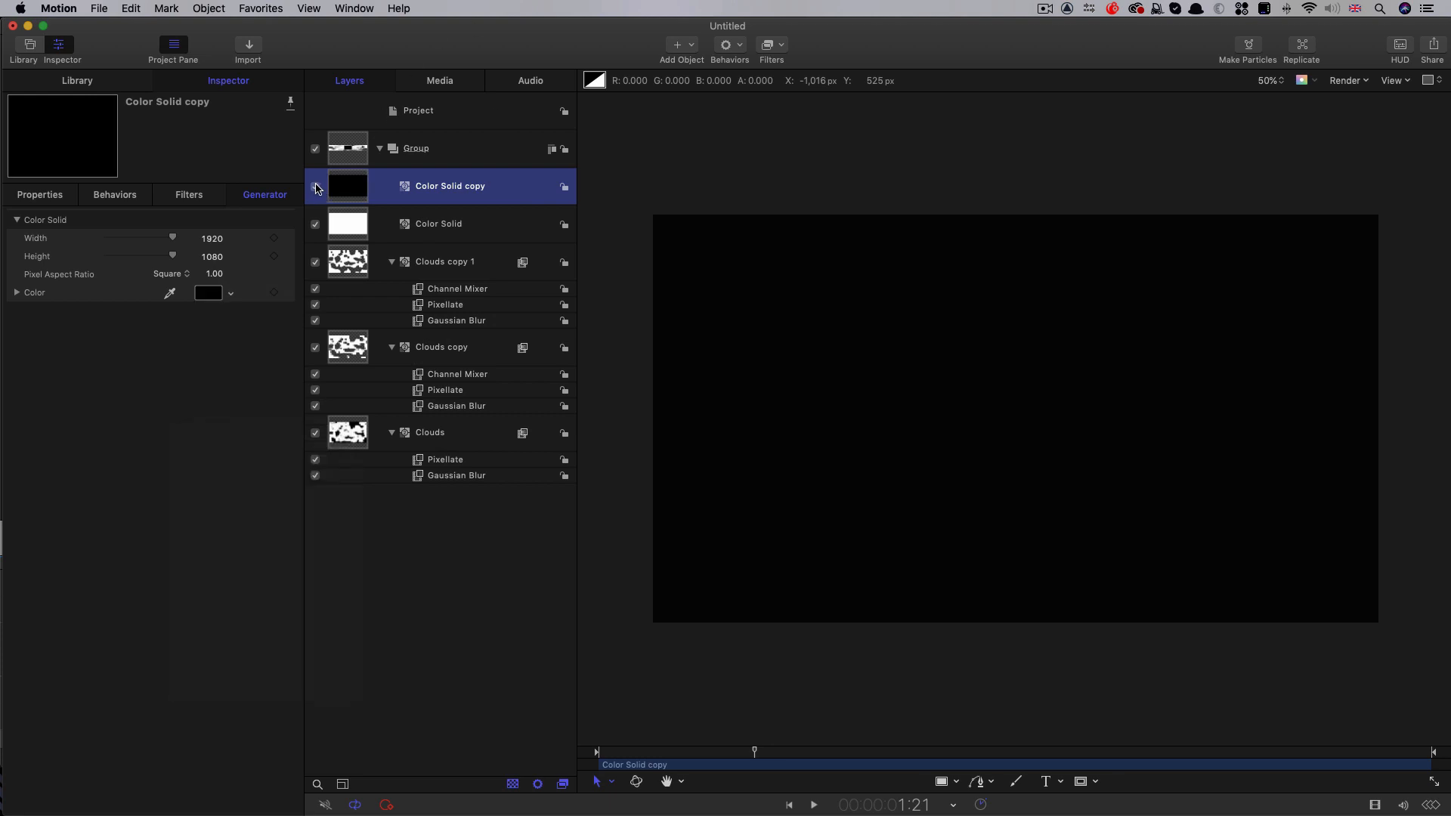
Step: Hide both Color Solid layers and trim the white Color Solid to end at 1:07
{"action": "left_click", "coordinate": [315, 187]}
{"action": "left_click", "coordinate": [315, 224]}
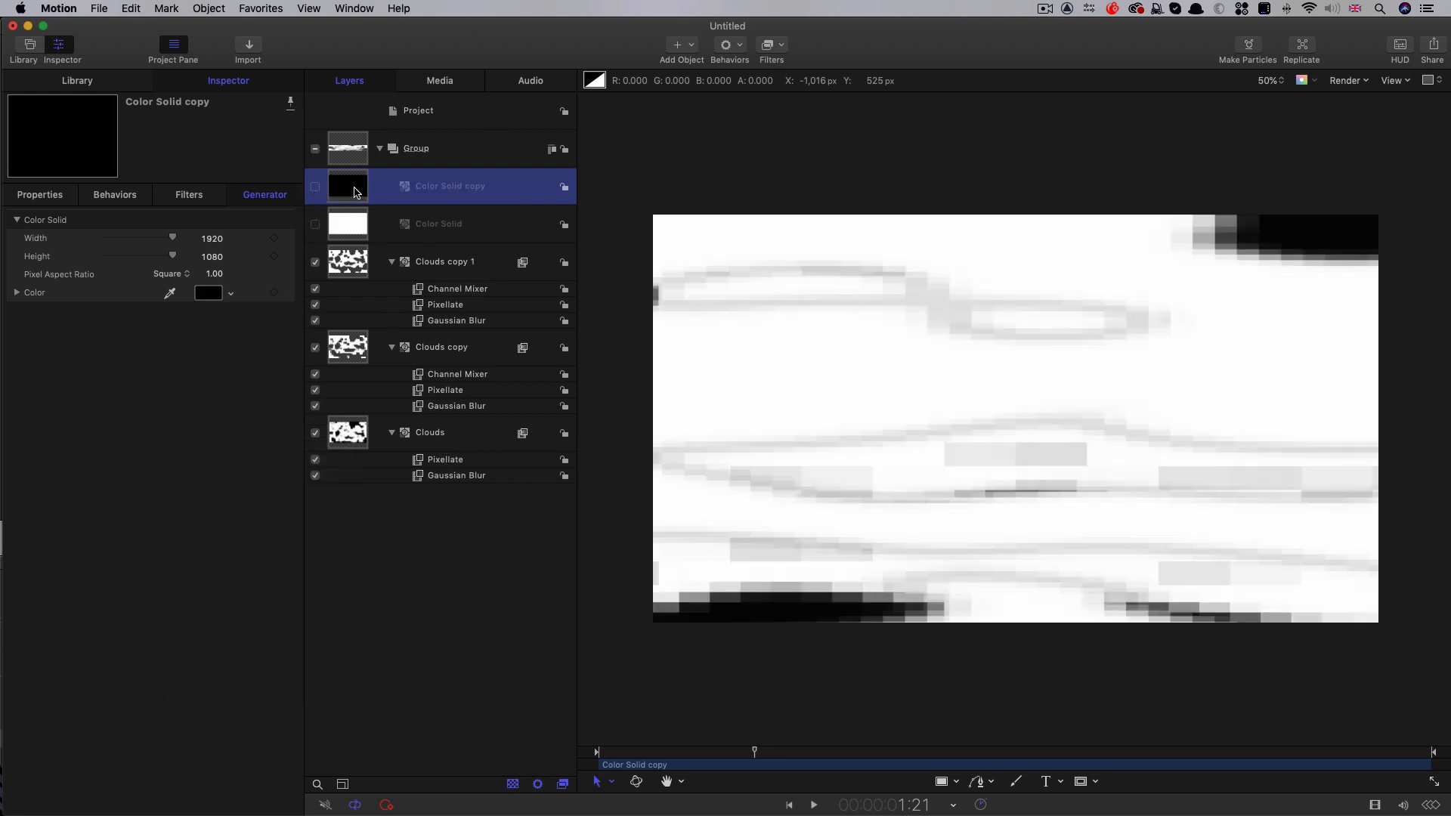
{"action": "left_click", "coordinate": [319, 227]}
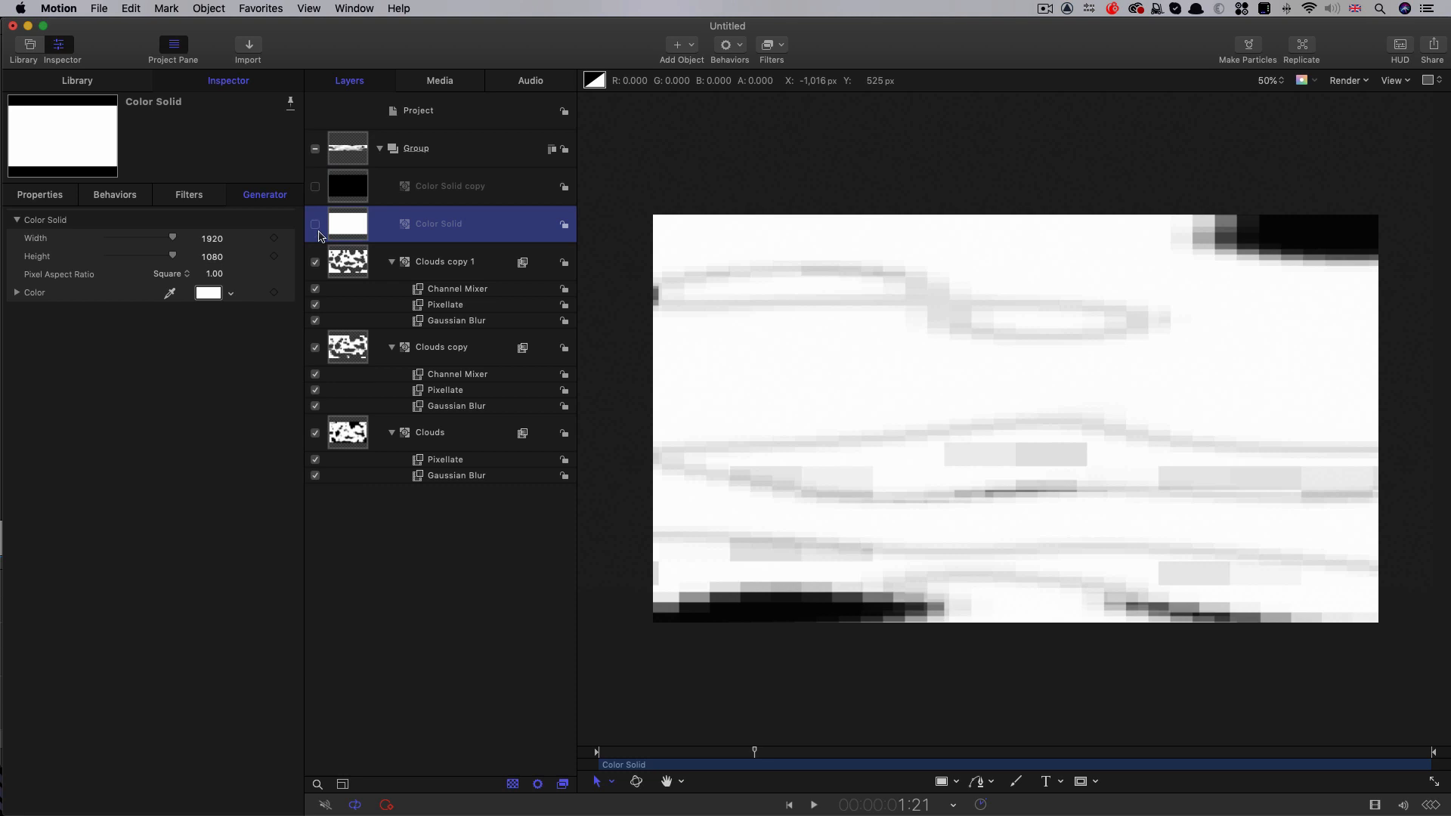
{"action": "left_click_drag", "start_coordinate": [755, 752], "coordinate": [708, 758]}
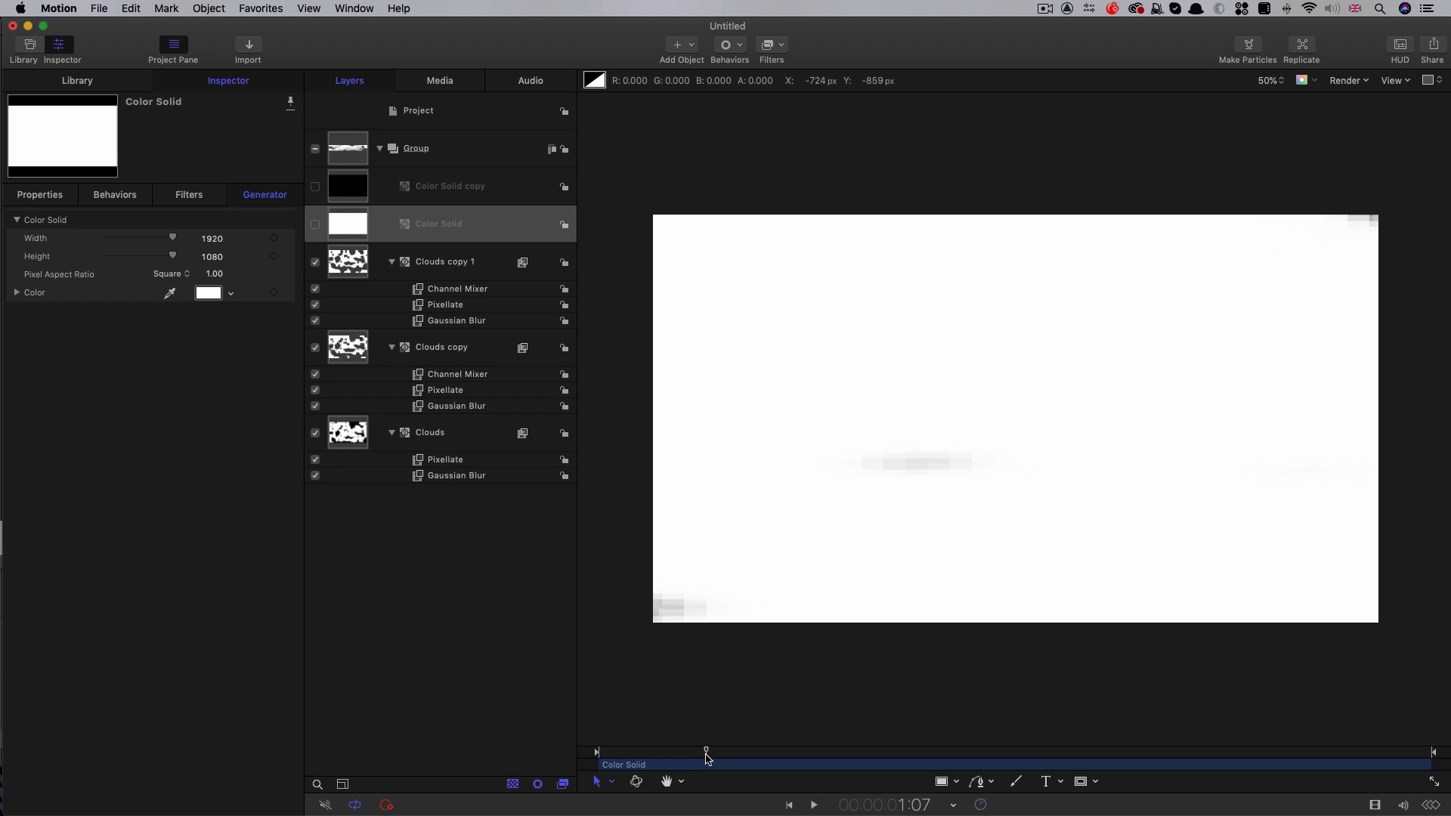
Step: Trim the black Color Solid copy to start at 3:01 and make that layer visible again
{"action": "left_click_drag", "start_coordinate": [706, 757], "coordinate": [855, 760]}
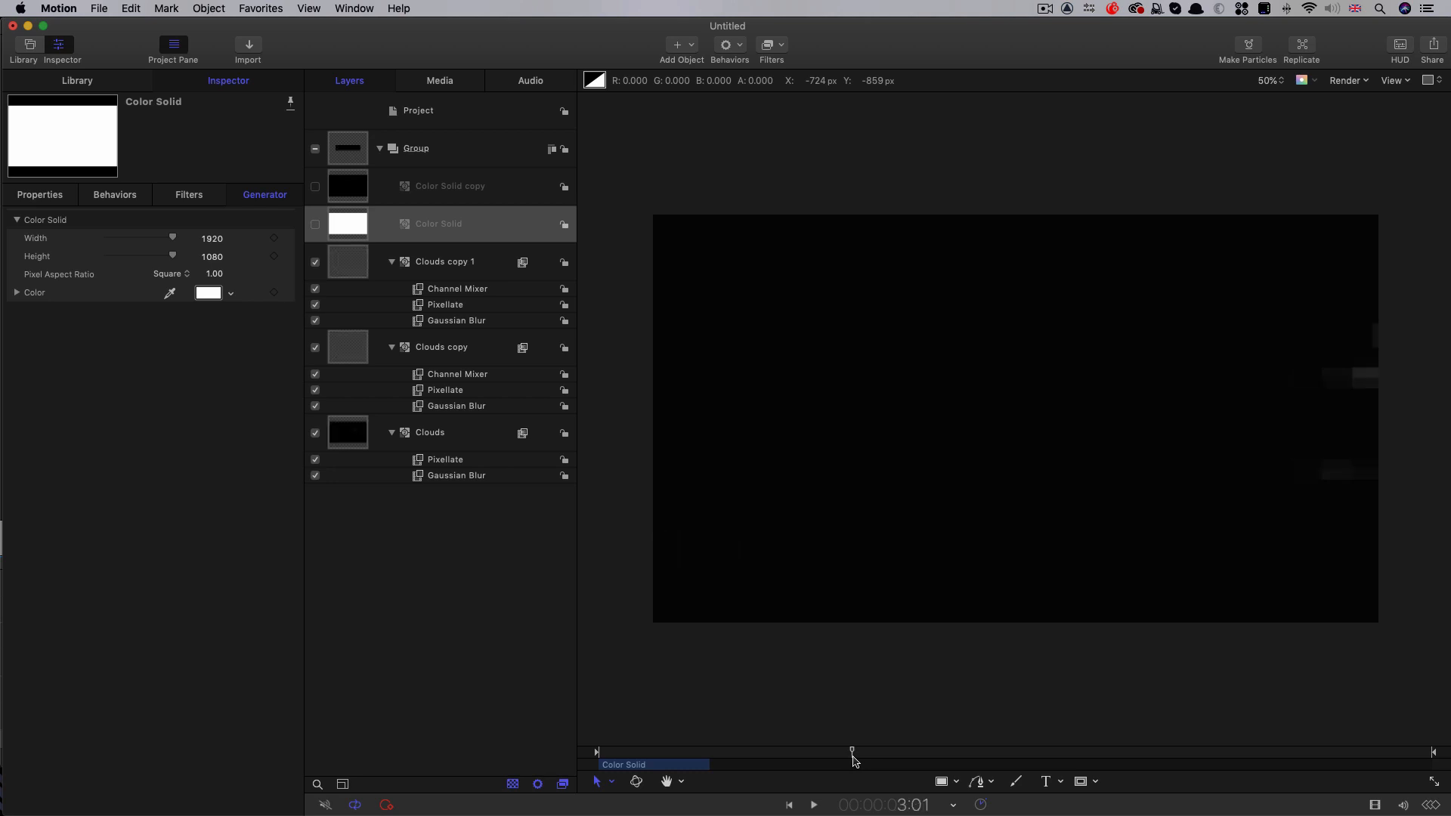
{"action": "left_click", "coordinate": [354, 190]}
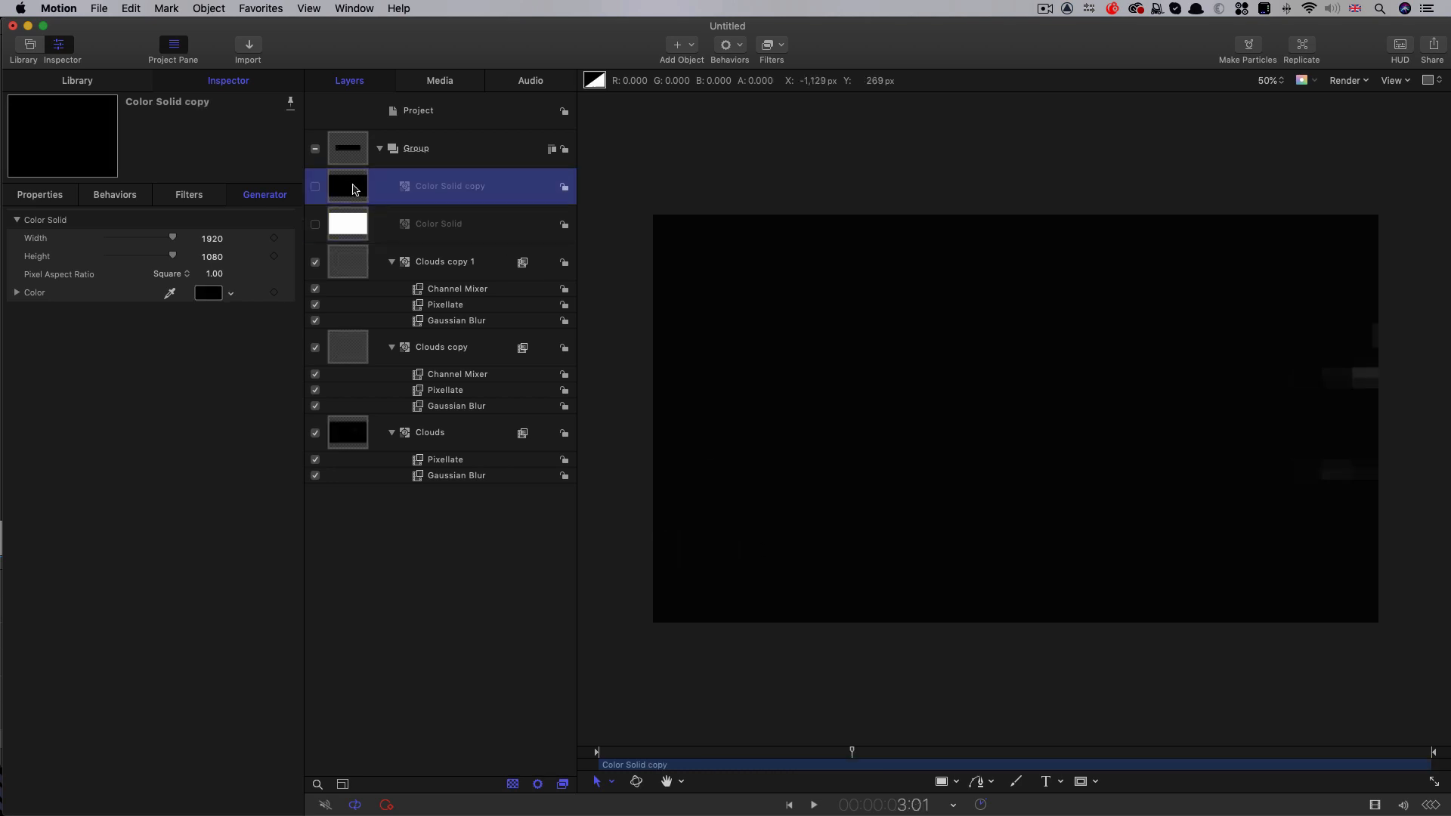
{"action": "key", "text": "i"}
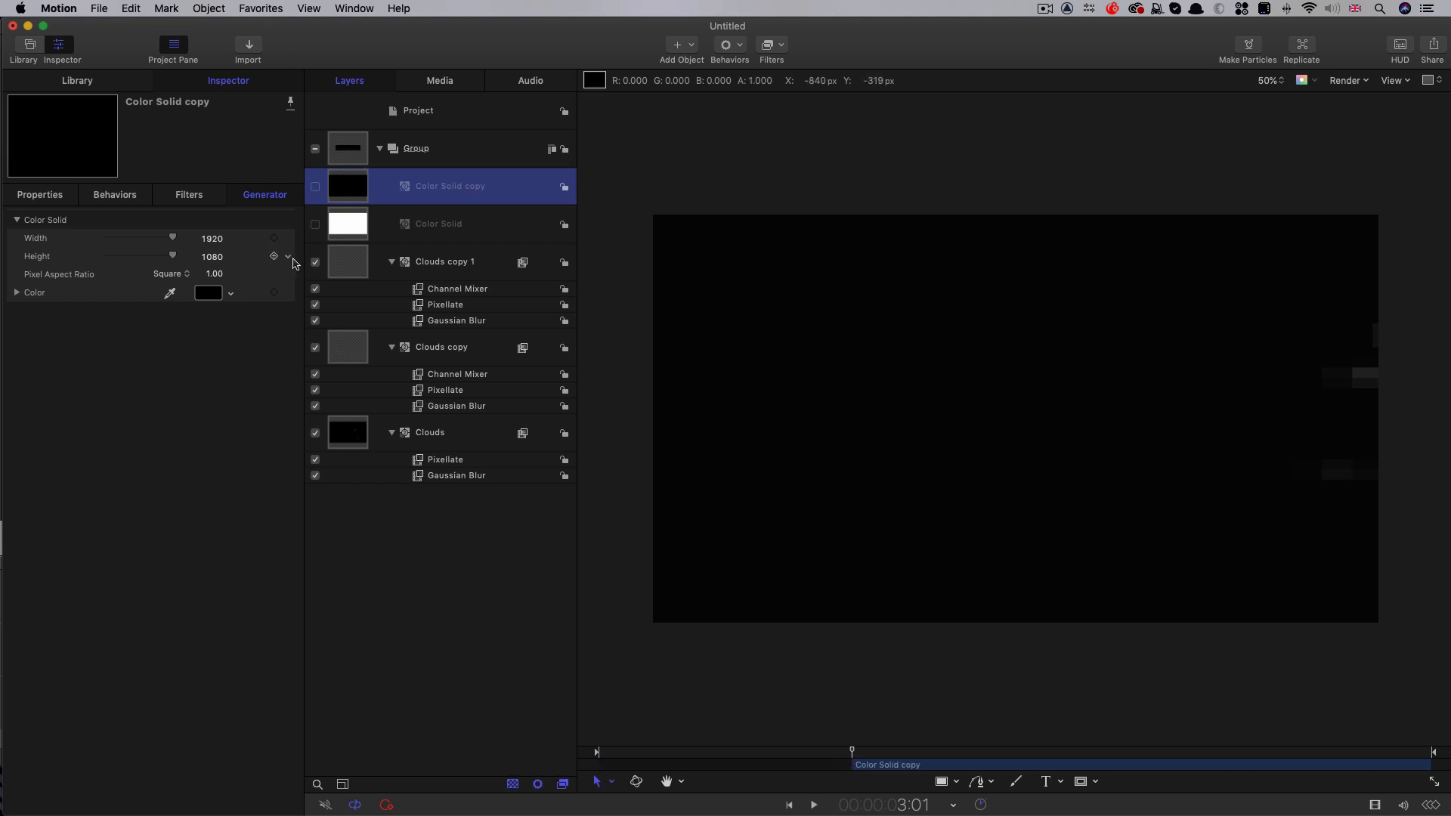
{"action": "left_click", "coordinate": [317, 190]}
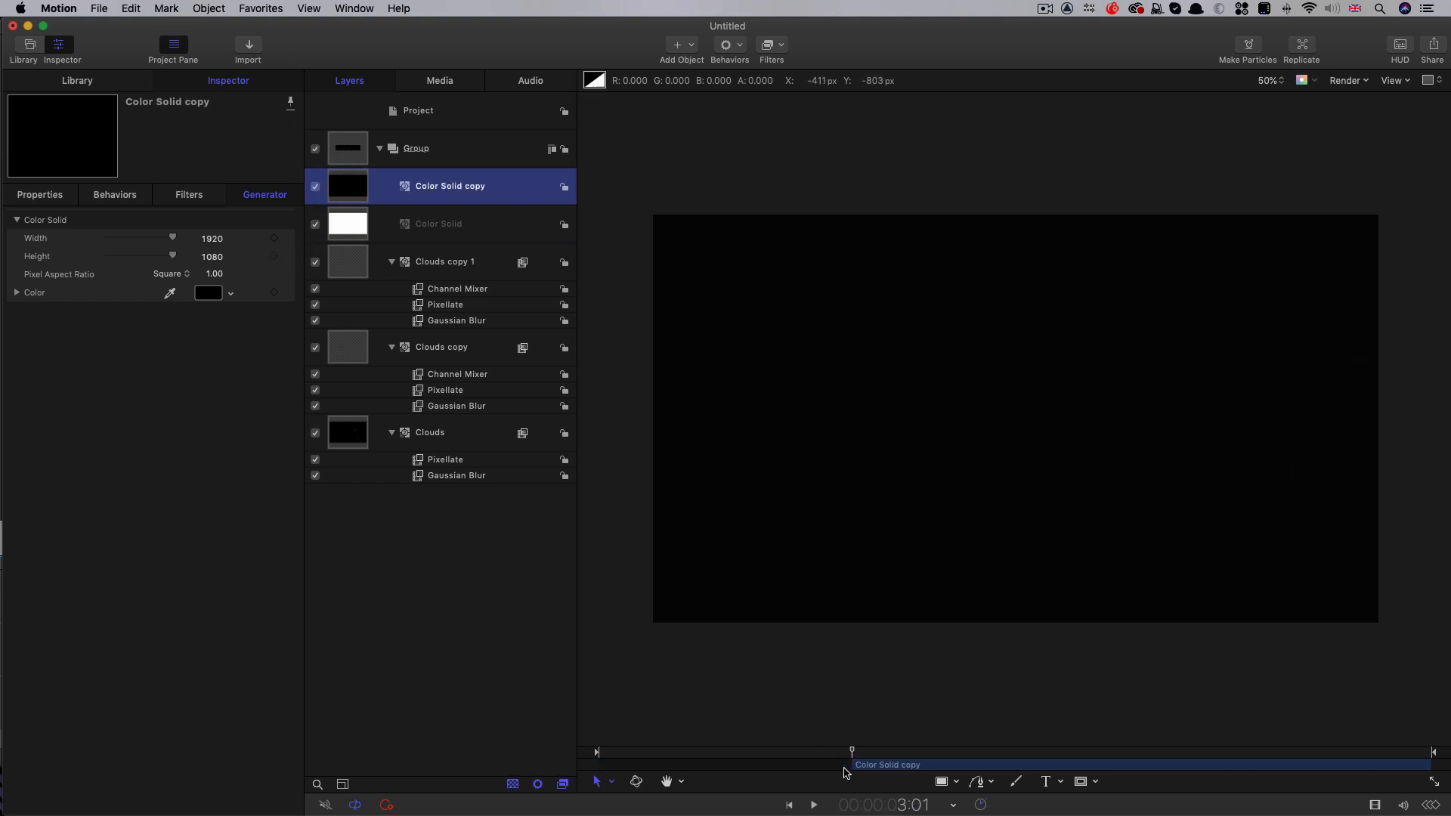
Step: Preview the pattern between the two solids and rename the group as Displace Source
{"action": "left_click_drag", "start_coordinate": [824, 753], "coordinate": [751, 754]}
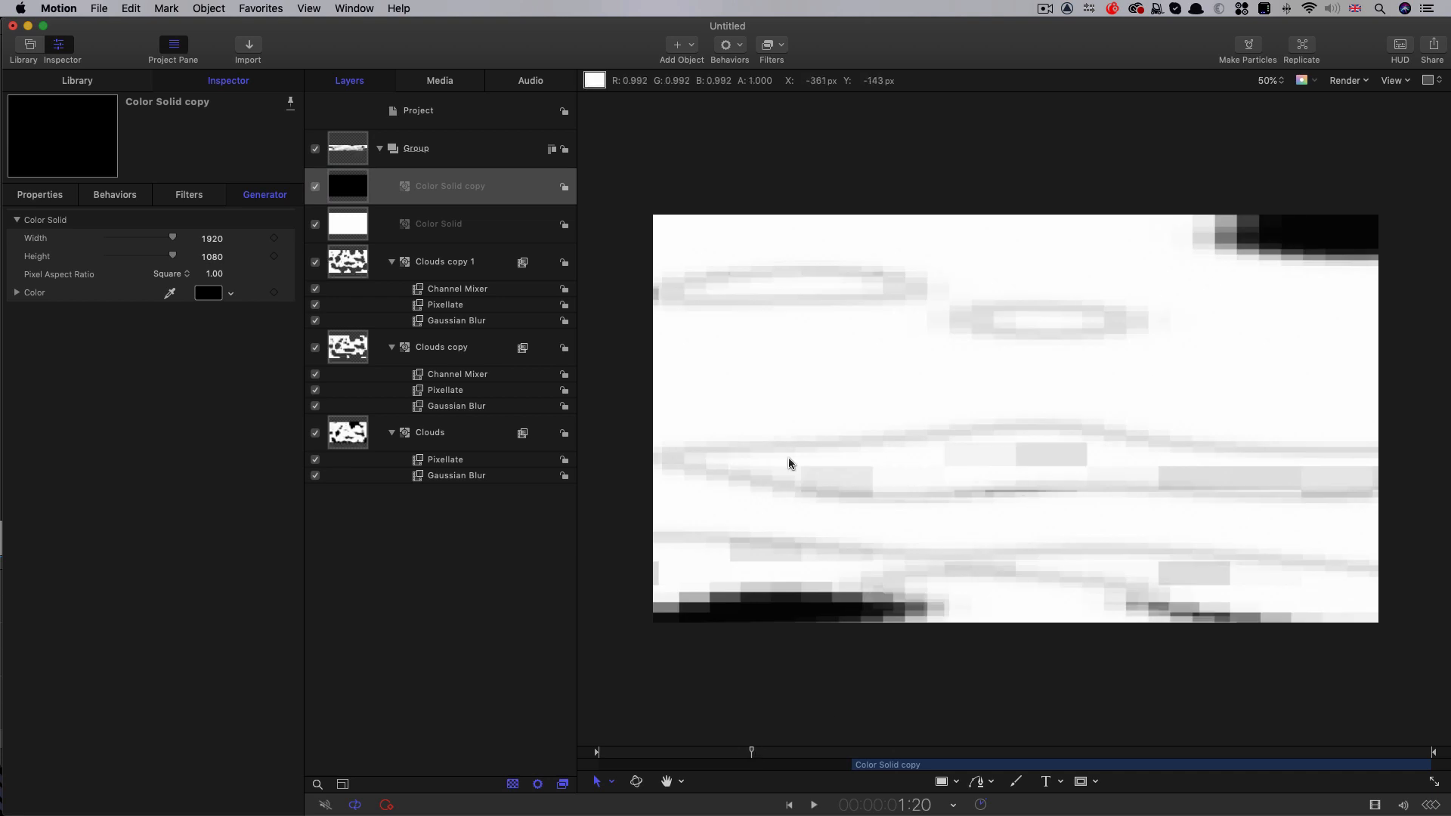
{"action": "left_click_drag", "start_coordinate": [765, 754], "coordinate": [810, 754]}
{"action": "double_click", "coordinate": [417, 150]}
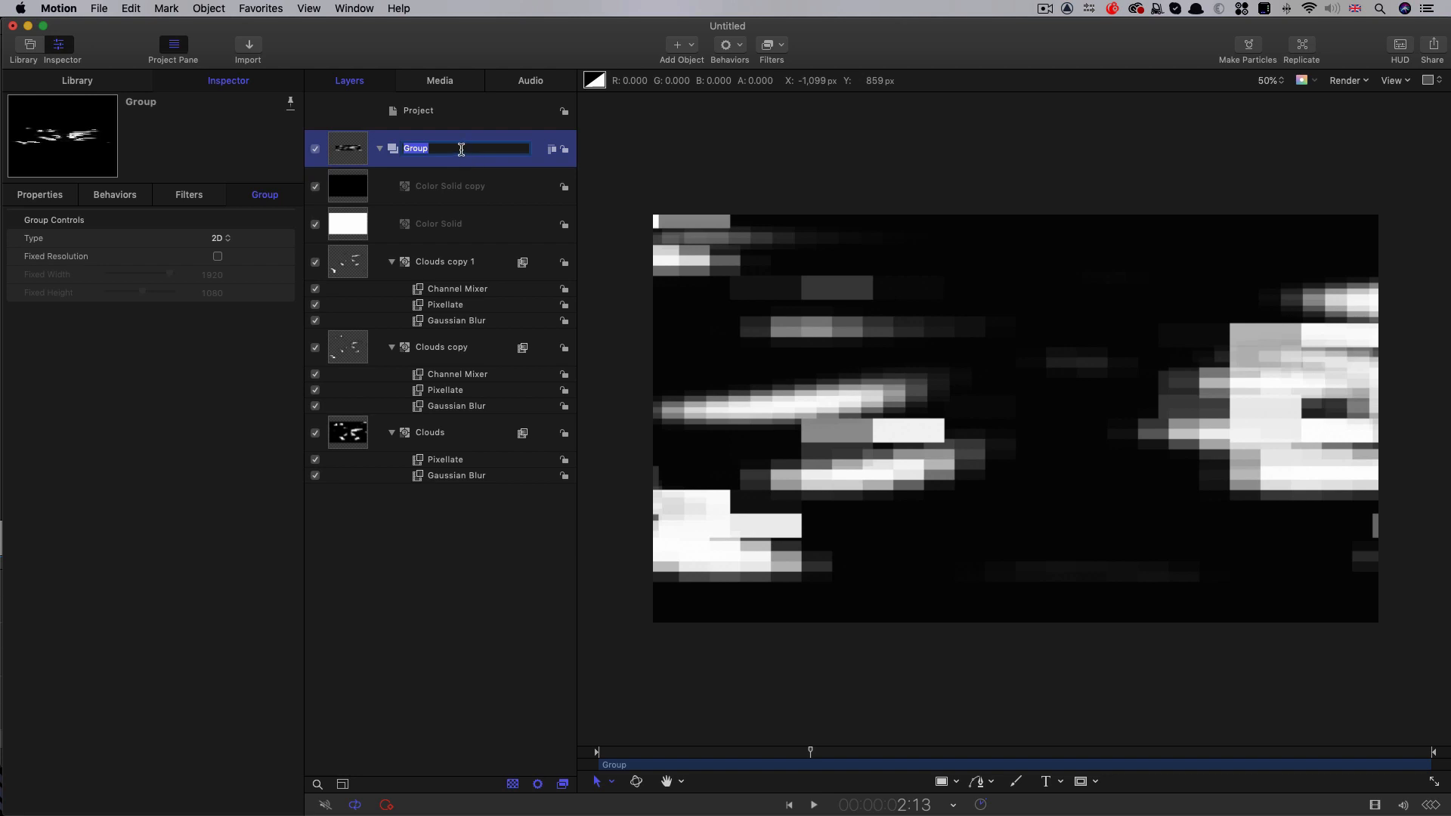
{"action": "type", "text": "Dsipalce Source"}
{"action": "key", "text": "Return"}
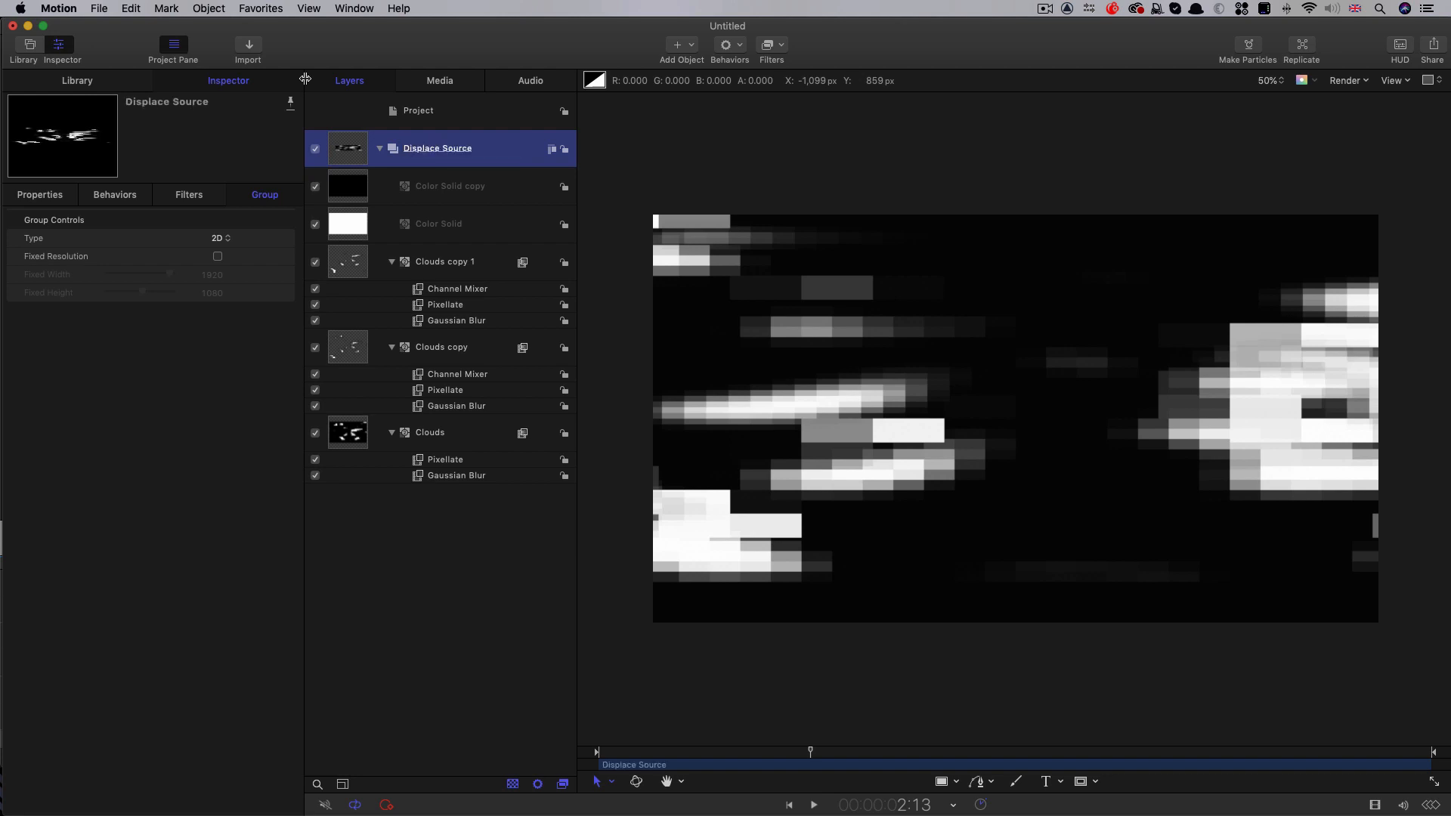
Step: Collapse the Displace Source group, add a new group above it, and hide Displace Source
{"action": "left_click", "coordinate": [382, 150]}
{"action": "left_click", "coordinate": [420, 110]}
{"action": "left_click", "coordinate": [208, 8]}
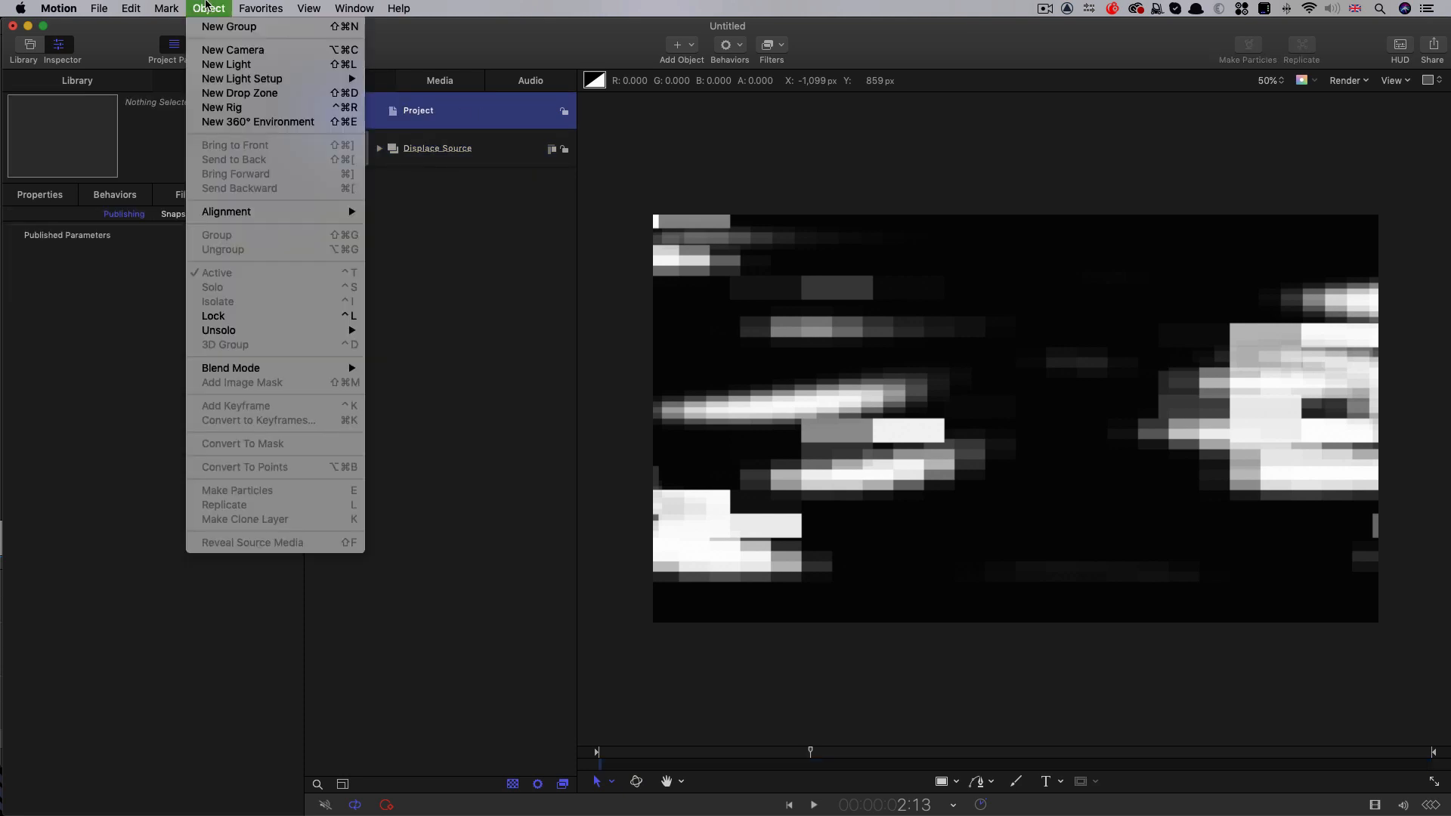
{"action": "left_click", "coordinate": [219, 27]}
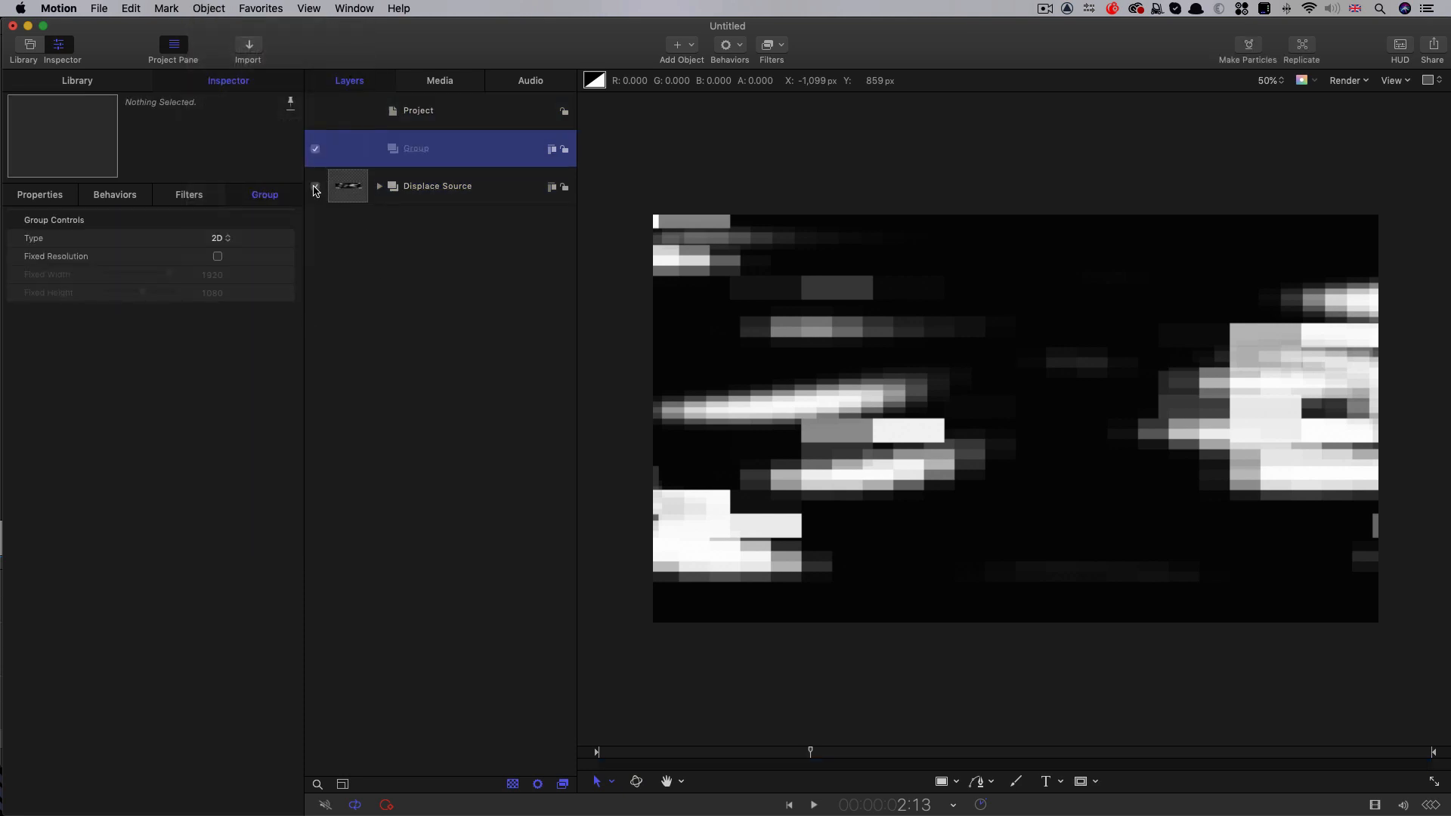
{"action": "left_click", "coordinate": [315, 188]}
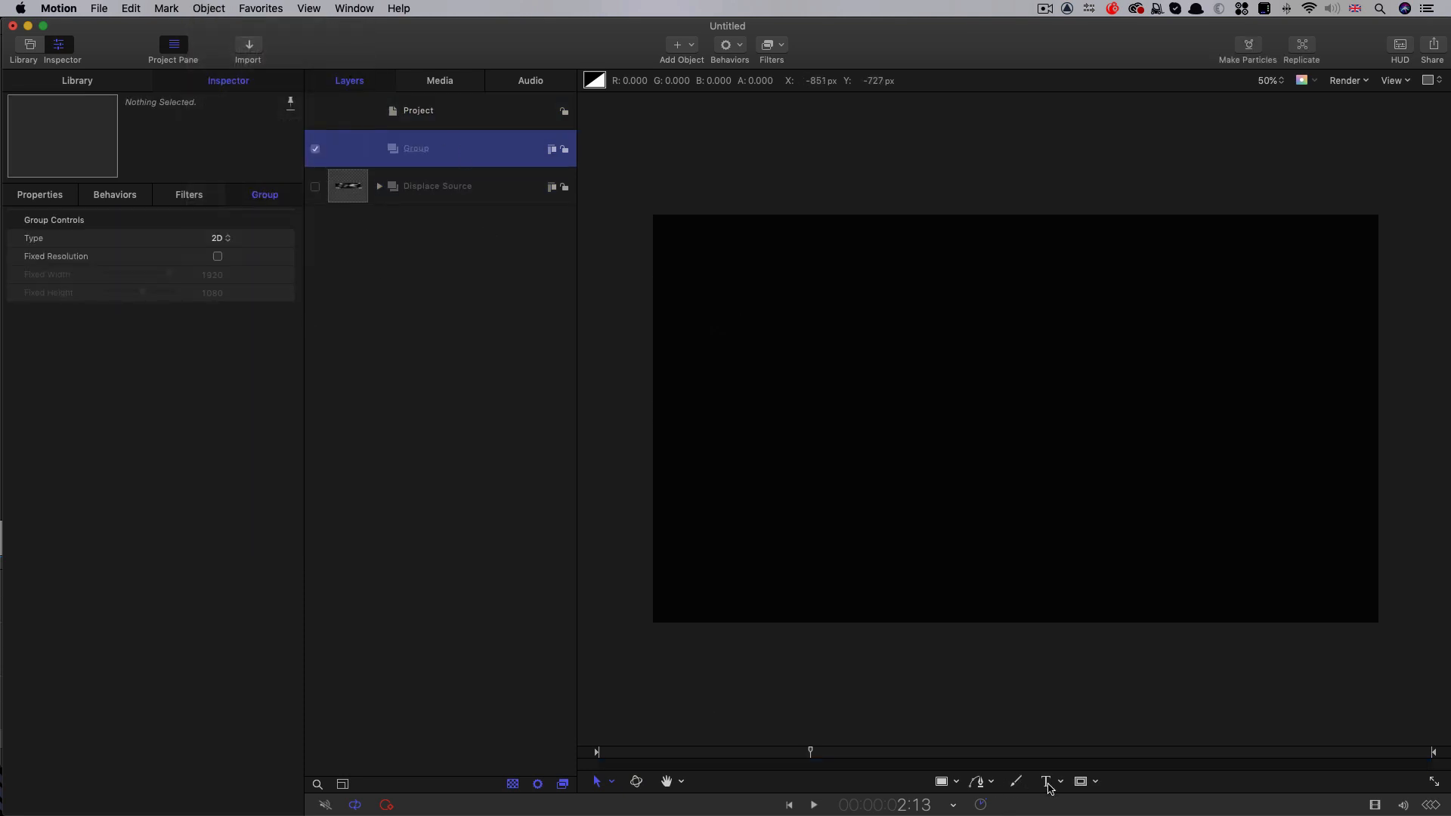
Step: Add the text GLITCH to the new group and set its size to 400
{"action": "left_click", "coordinate": [864, 390]}
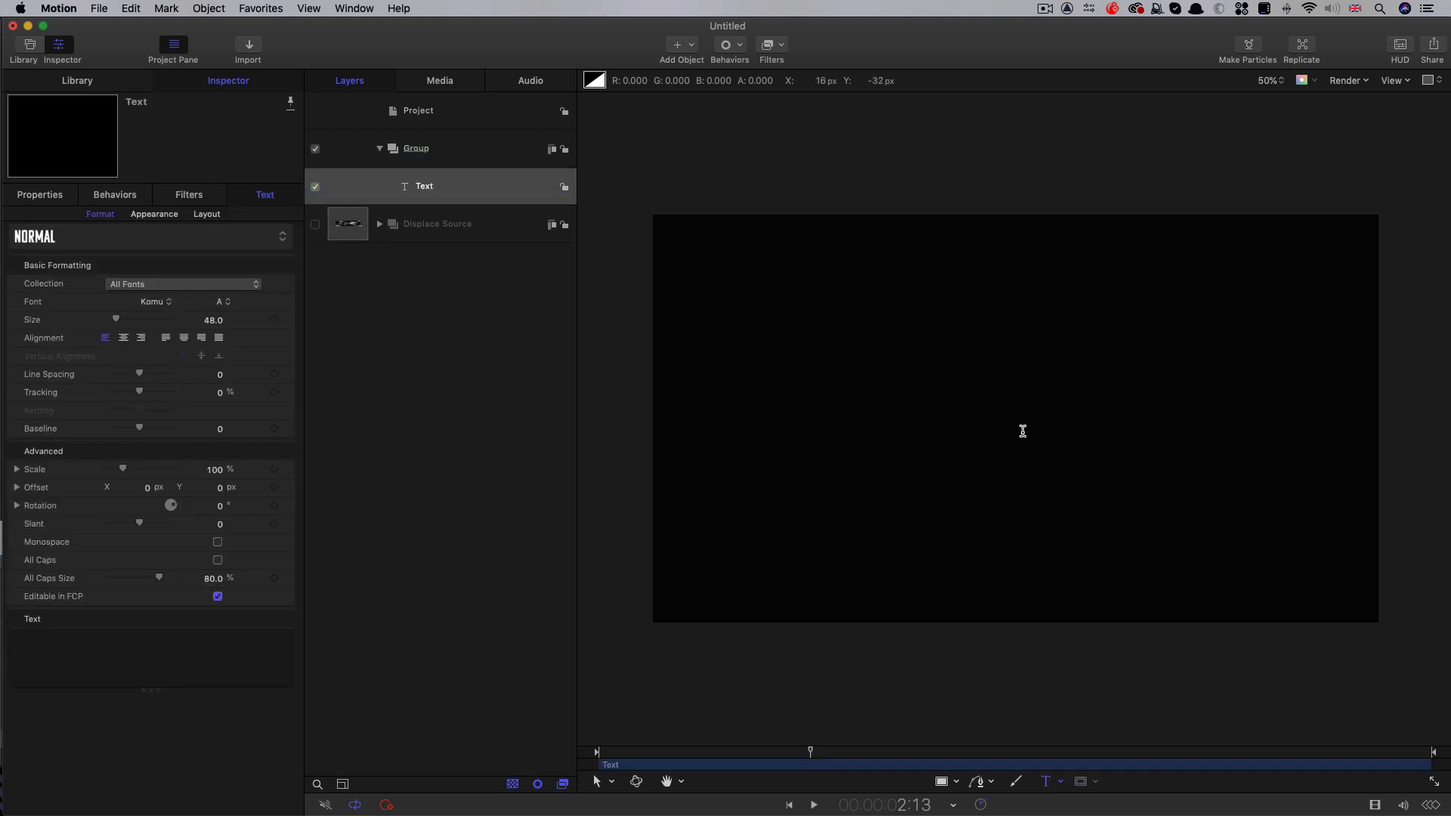
{"action": "type", "text": "GLITCH"}
{"action": "double_click", "coordinate": [85, 631]}
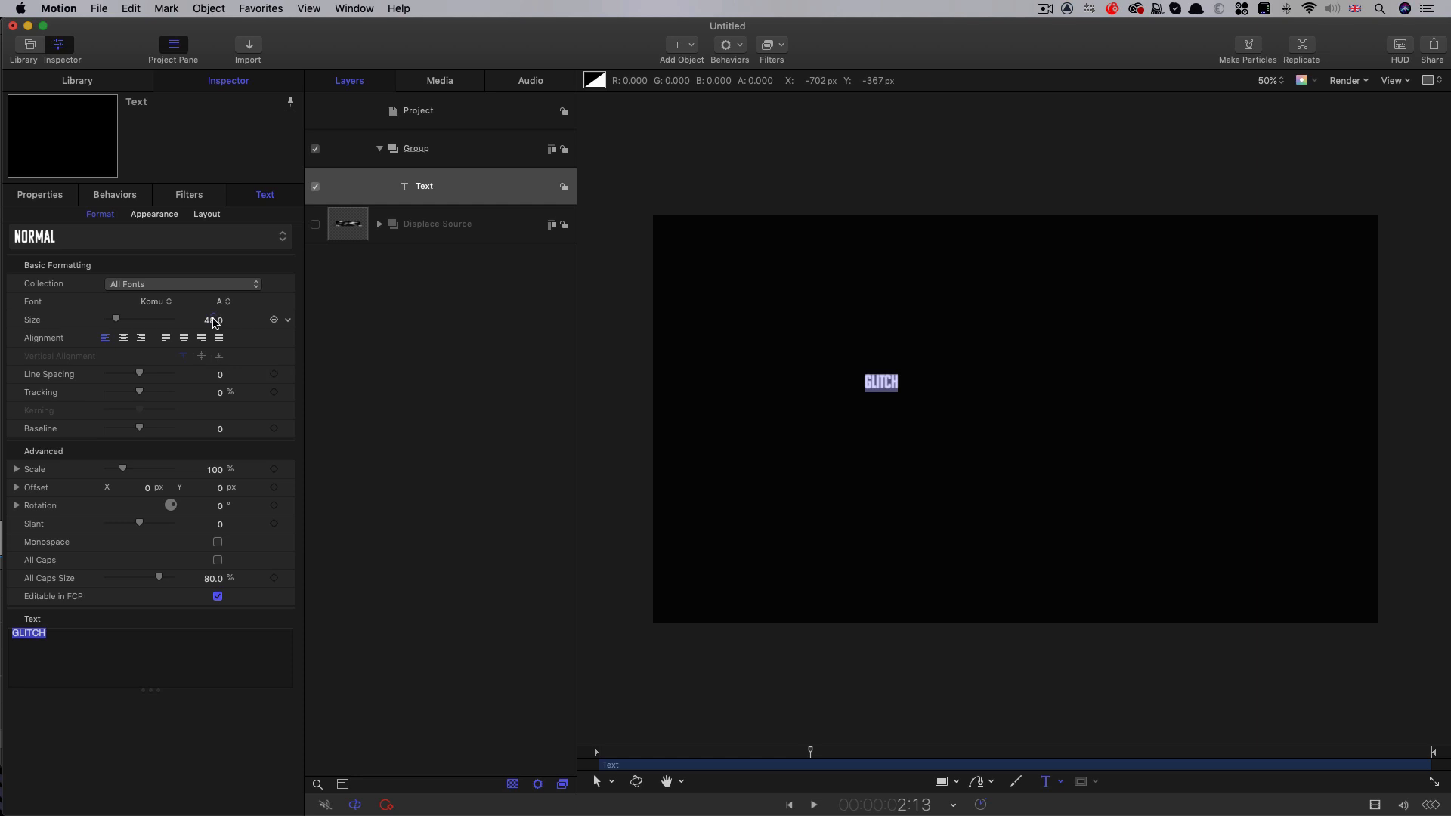
{"action": "left_click", "coordinate": [215, 319]}
{"action": "type", "text": "400"}
{"action": "key", "text": "Return"}
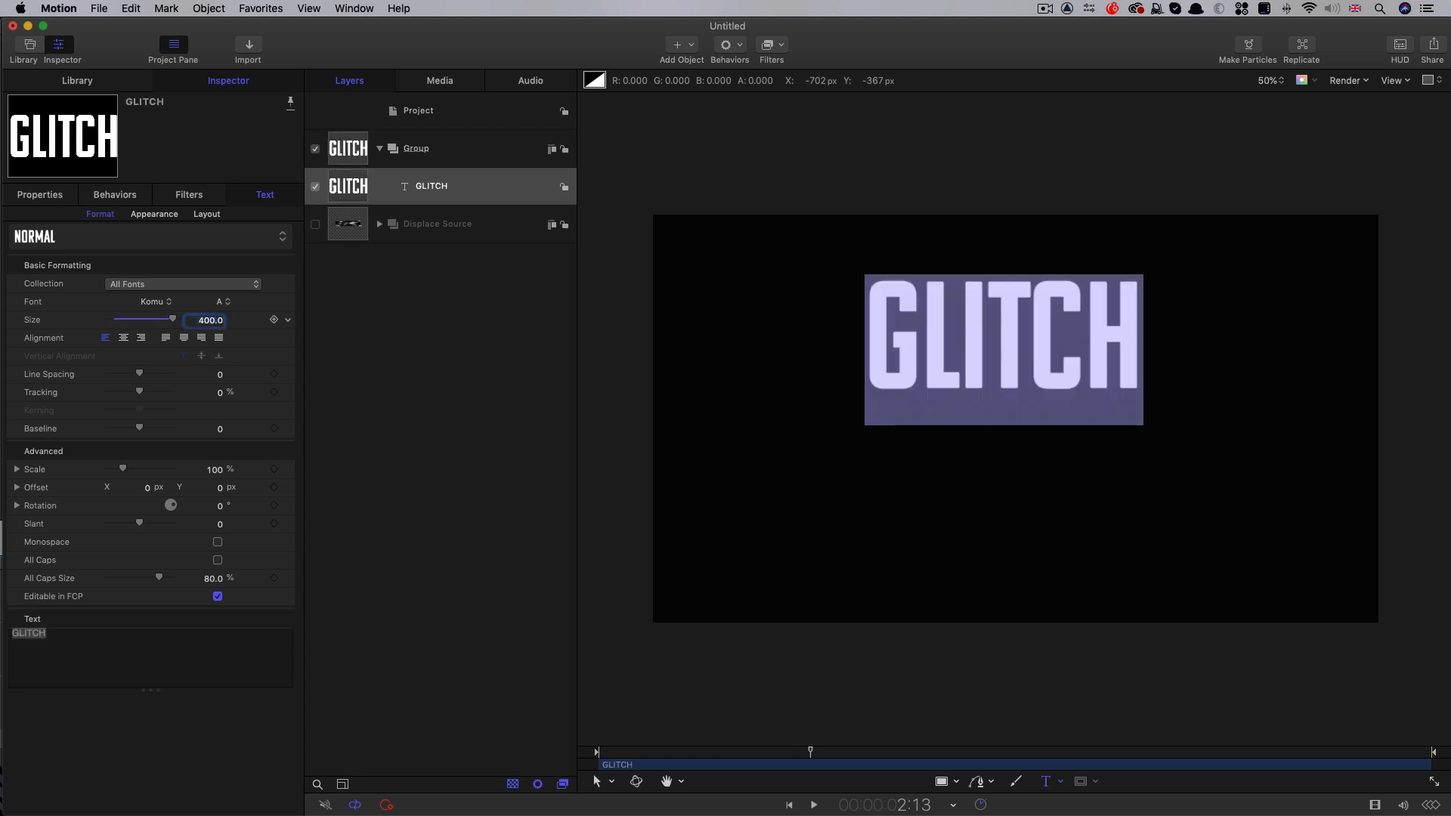
Step: Lower the GLITCH text's baseline to about -148.4 and centre its alignment
{"action": "left_click_drag", "start_coordinate": [220, 428], "coordinate": [220, 468]}
{"action": "key", "text": "Escape"}
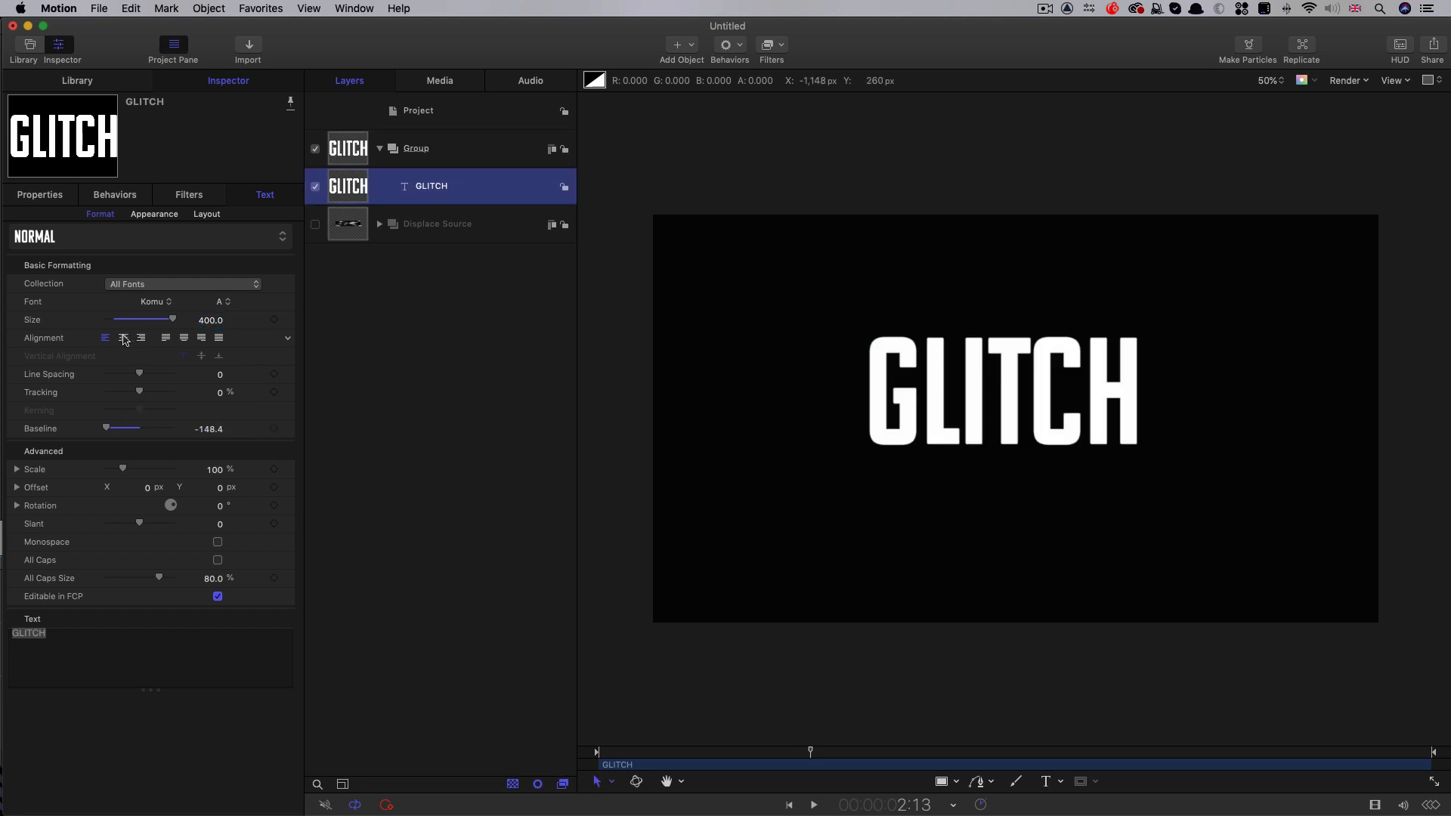
{"action": "left_click", "coordinate": [124, 338]}
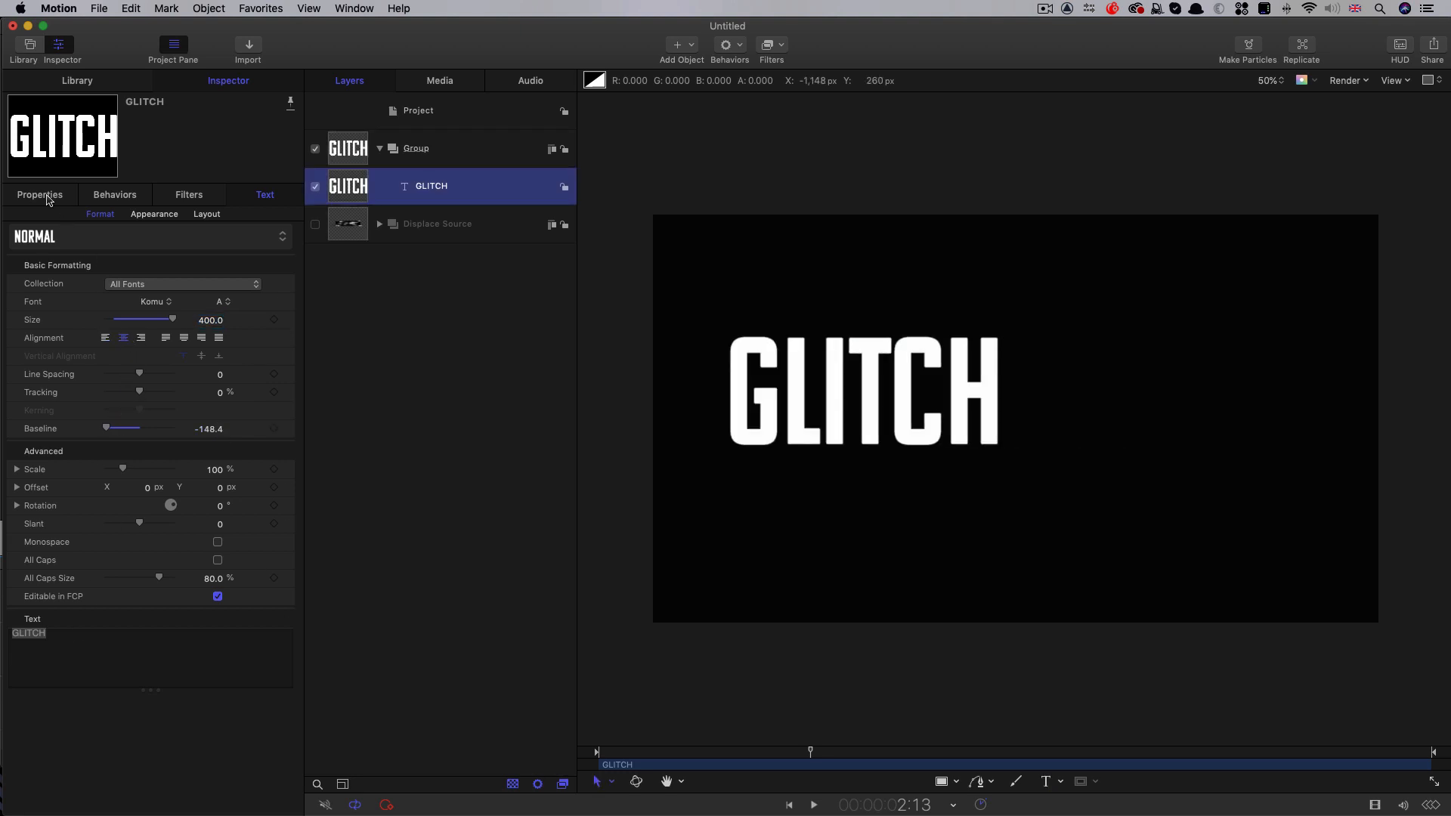
Step: Reset the GLITCH text's transform and set its baseline to about -111.4 to centre it vertically in the frame
{"action": "left_click", "coordinate": [47, 199]}
{"action": "right_click", "coordinate": [132, 212]}
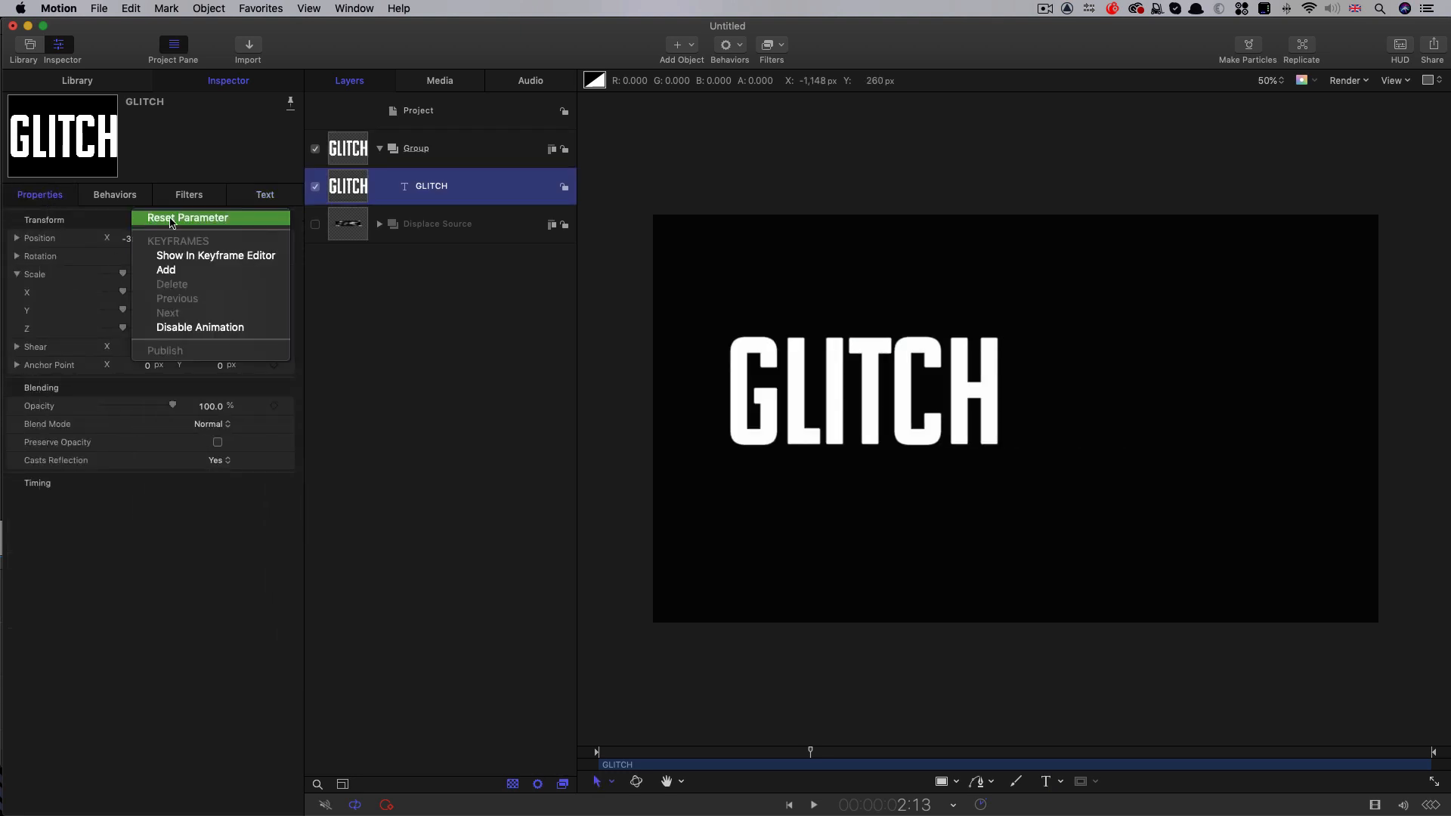
{"action": "left_click", "coordinate": [172, 219]}
{"action": "left_click", "coordinate": [265, 194]}
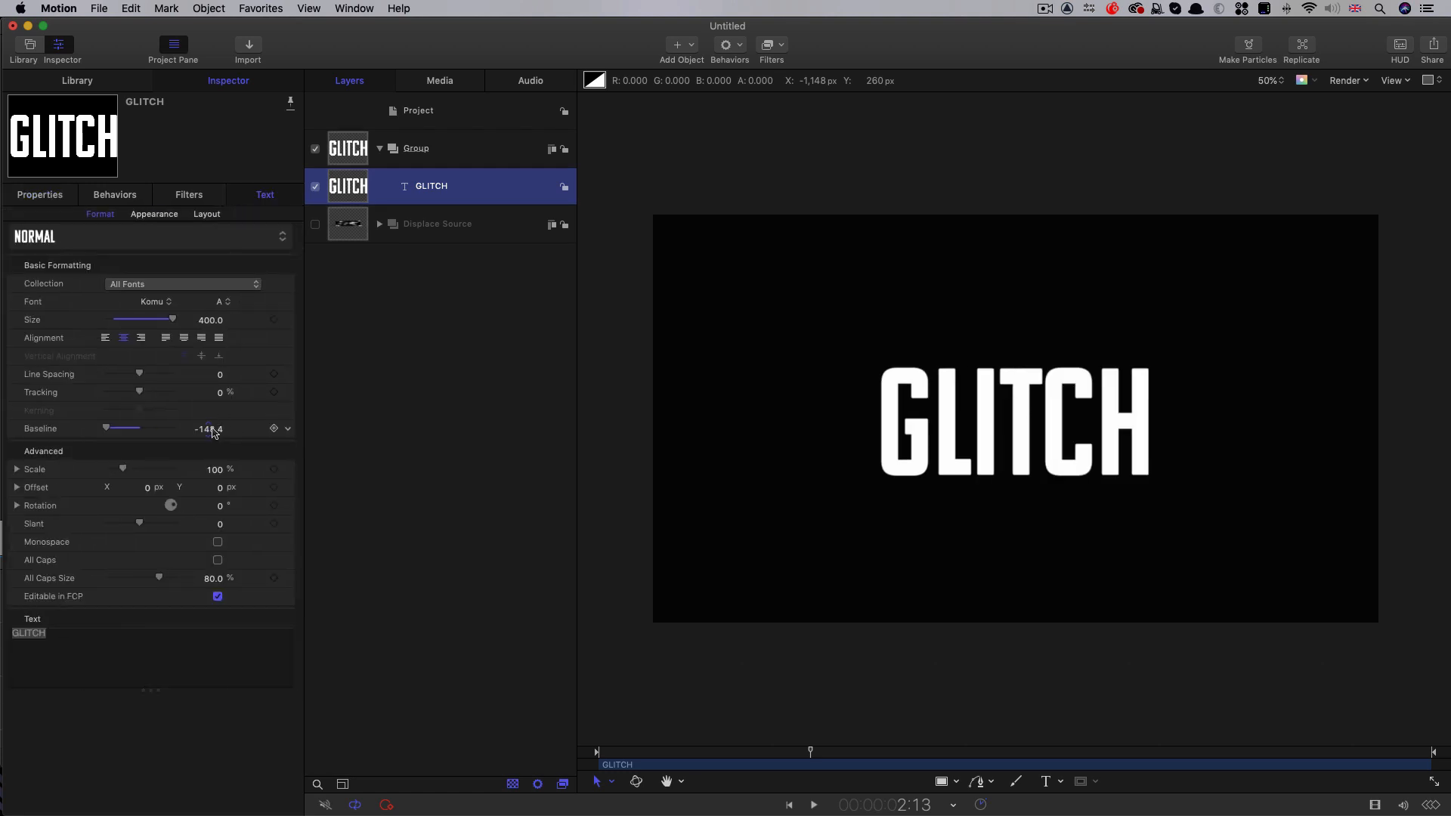
{"action": "left_click_drag", "start_coordinate": [214, 432], "coordinate": [241, 431]}
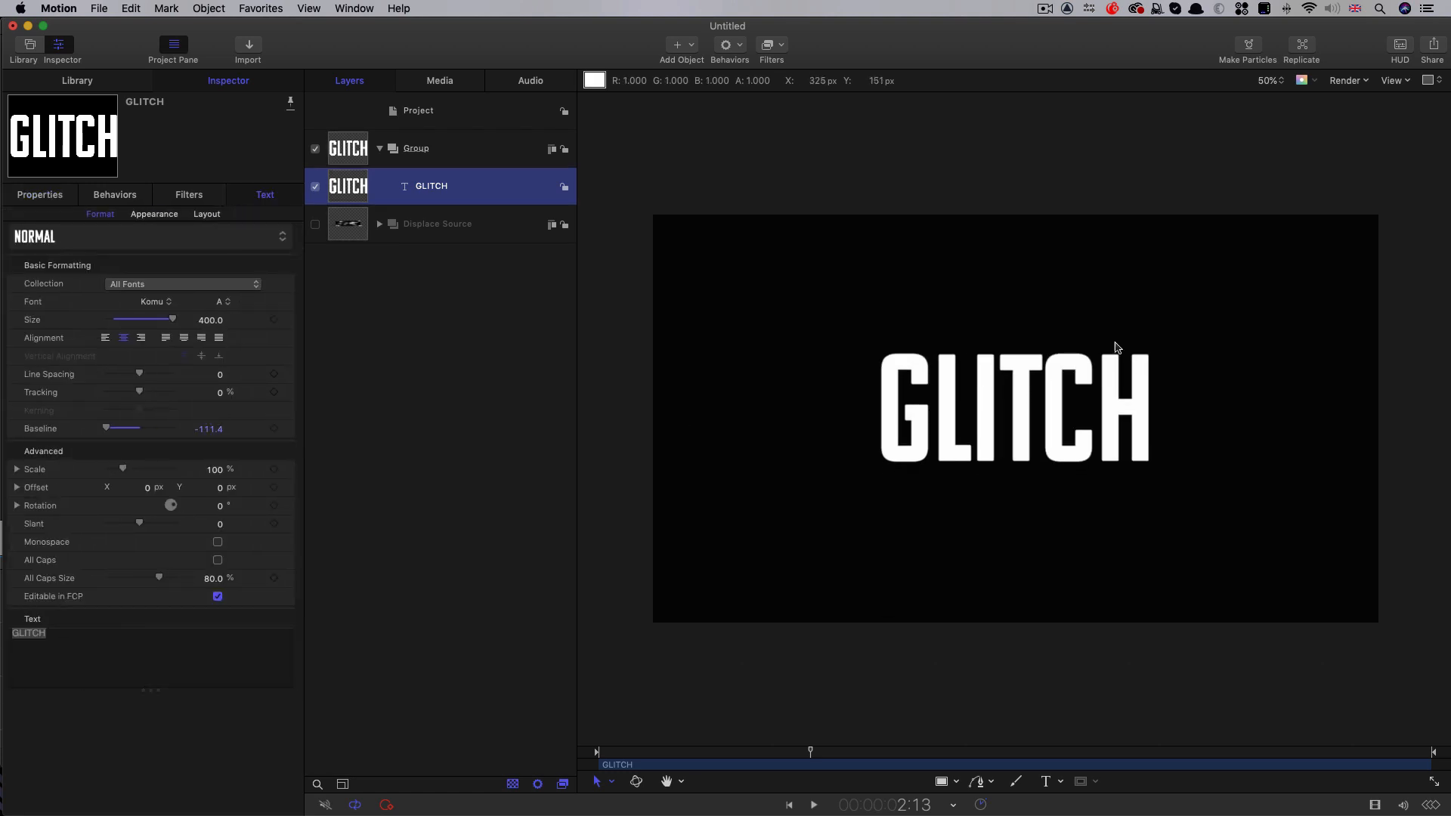
Step: Turn on Fixed Resolution for the group containing the GLITCH text
{"action": "left_click", "coordinate": [357, 149]}
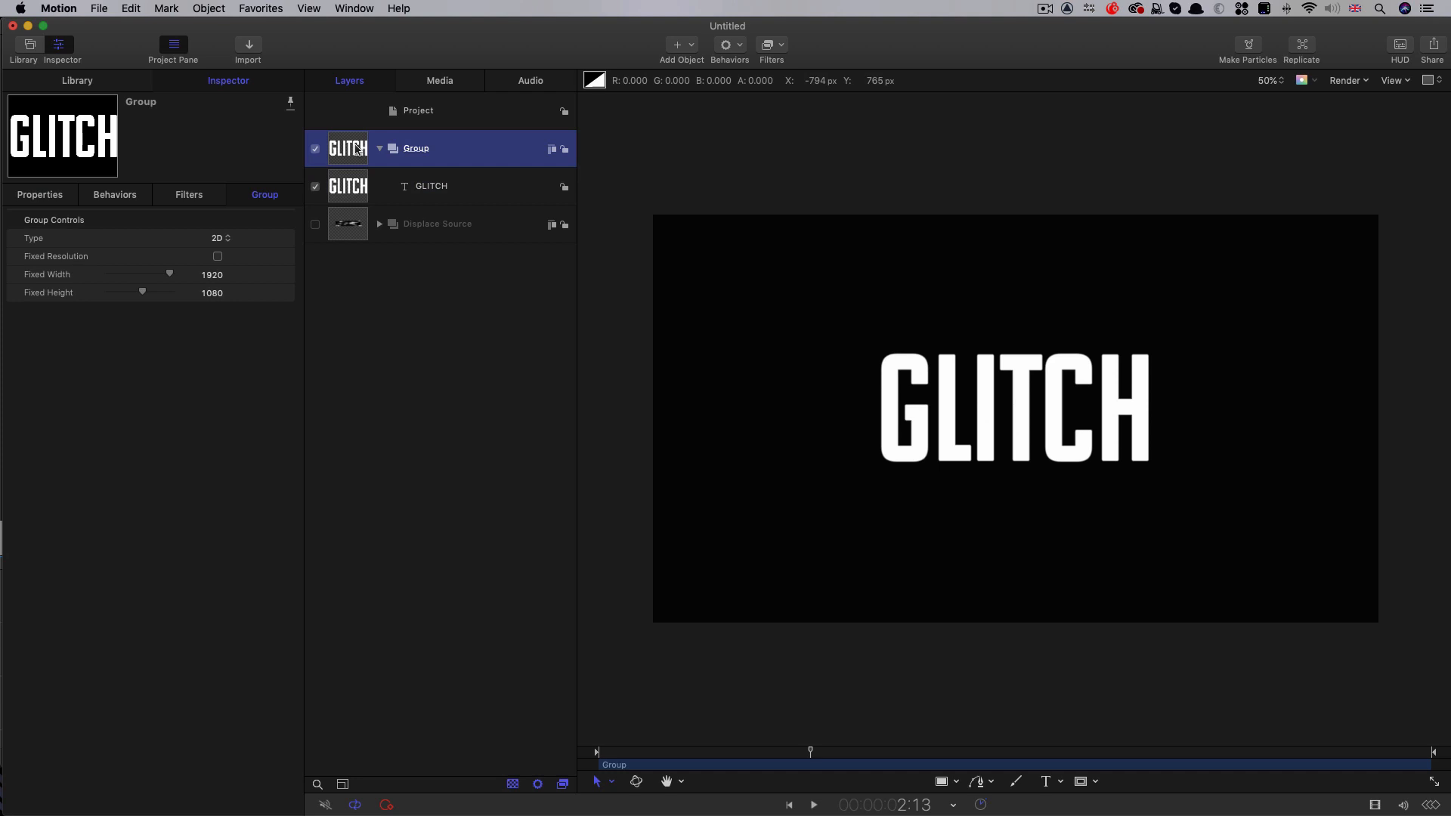
{"action": "left_click", "coordinate": [217, 257]}
{"action": "left_click", "coordinate": [346, 224]}
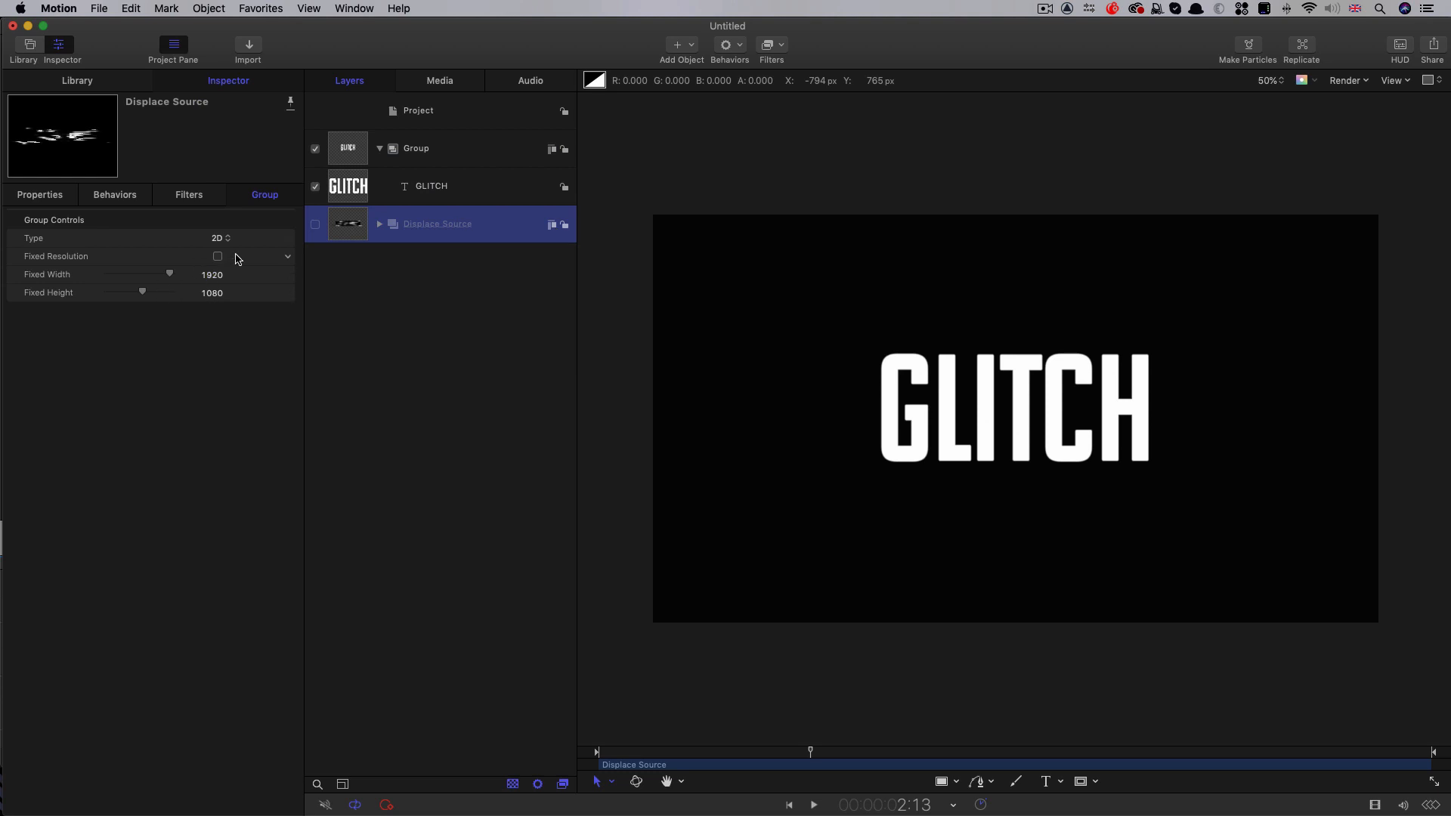
Step: Apply a Bump Map distortion filter to the text group and use Displace Source as its map image
{"action": "left_click", "coordinate": [348, 149]}
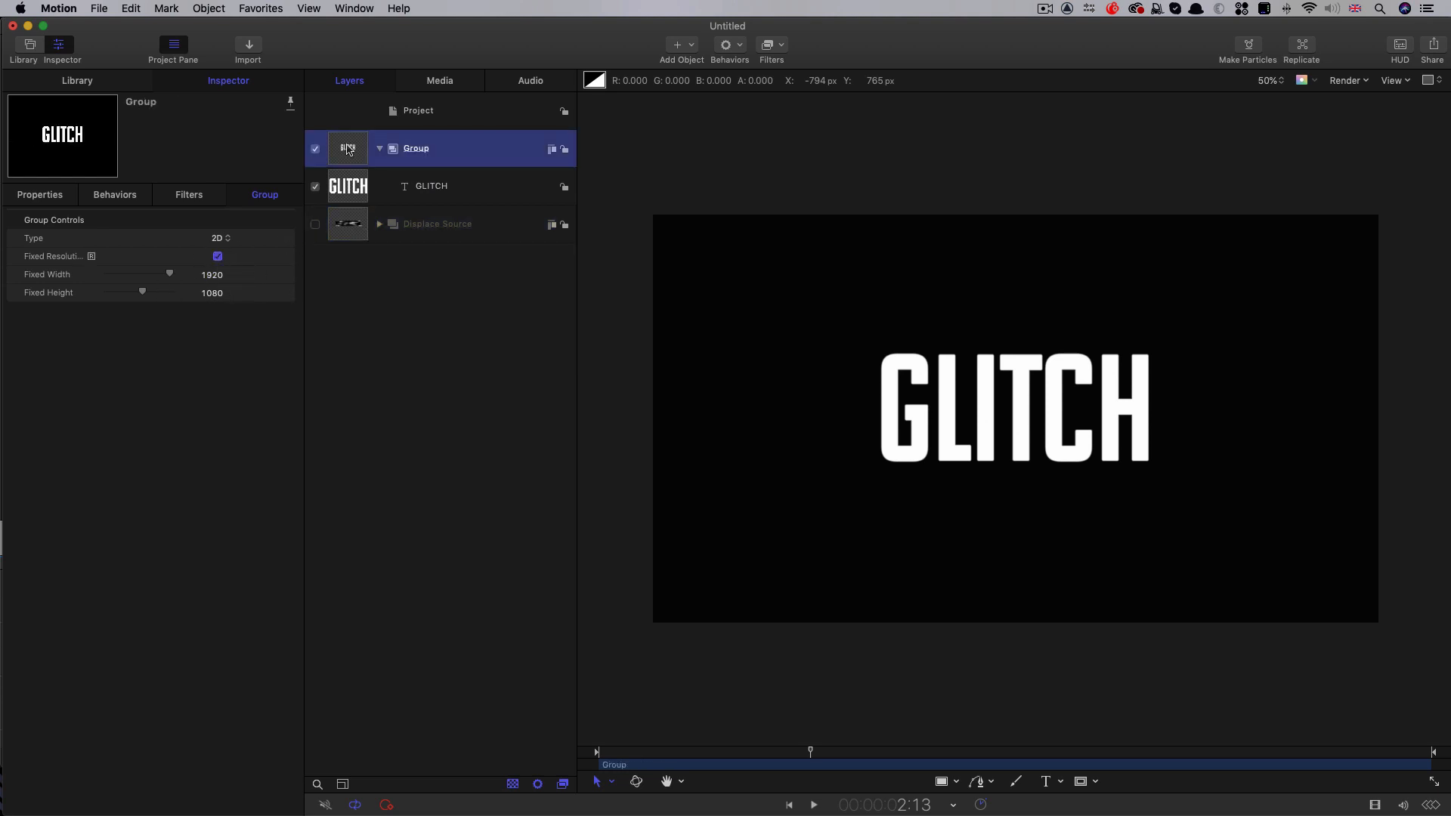
{"action": "left_click", "coordinate": [778, 45]}
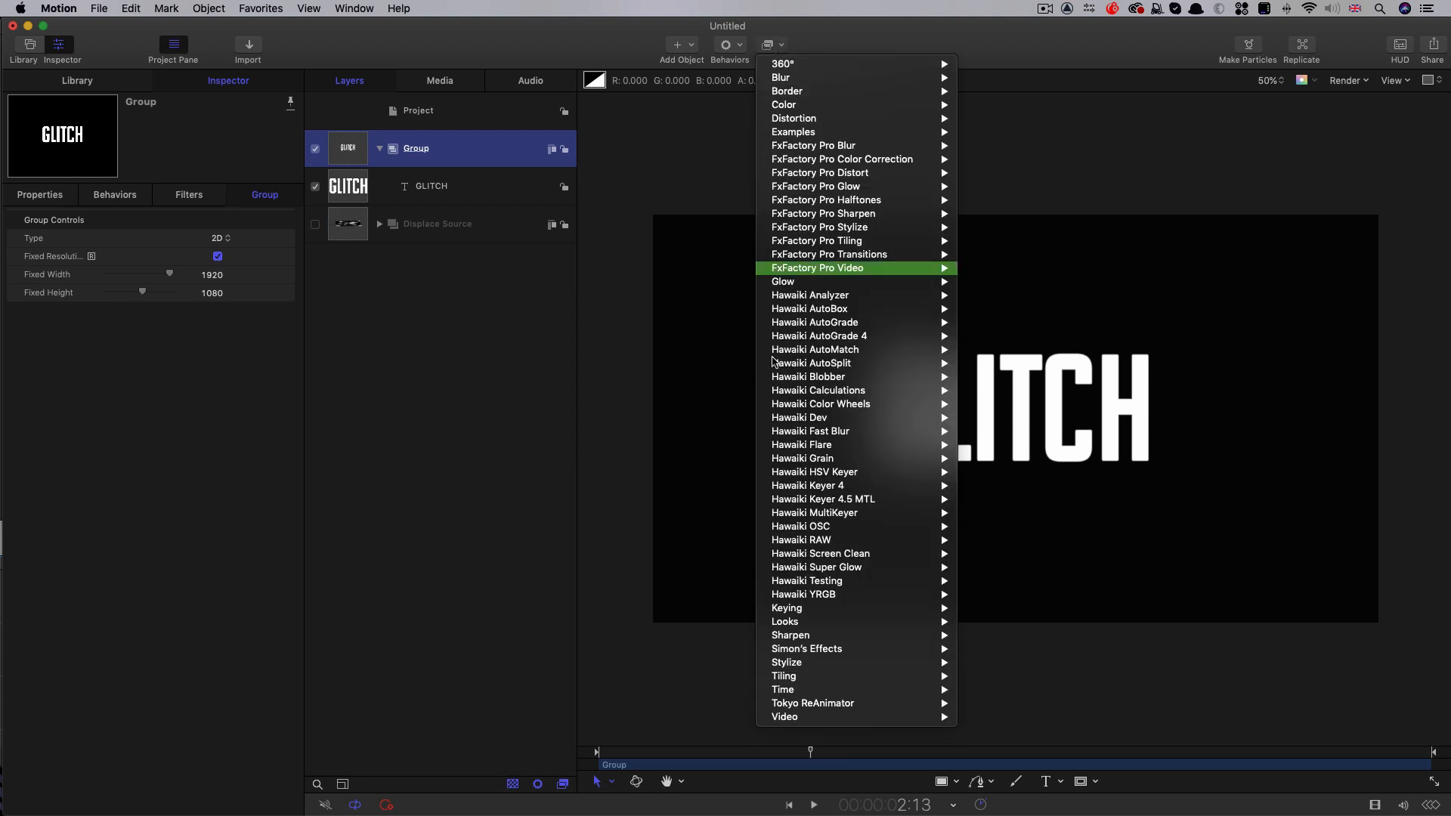
{"action": "mouse_move", "coordinate": [819, 125]}
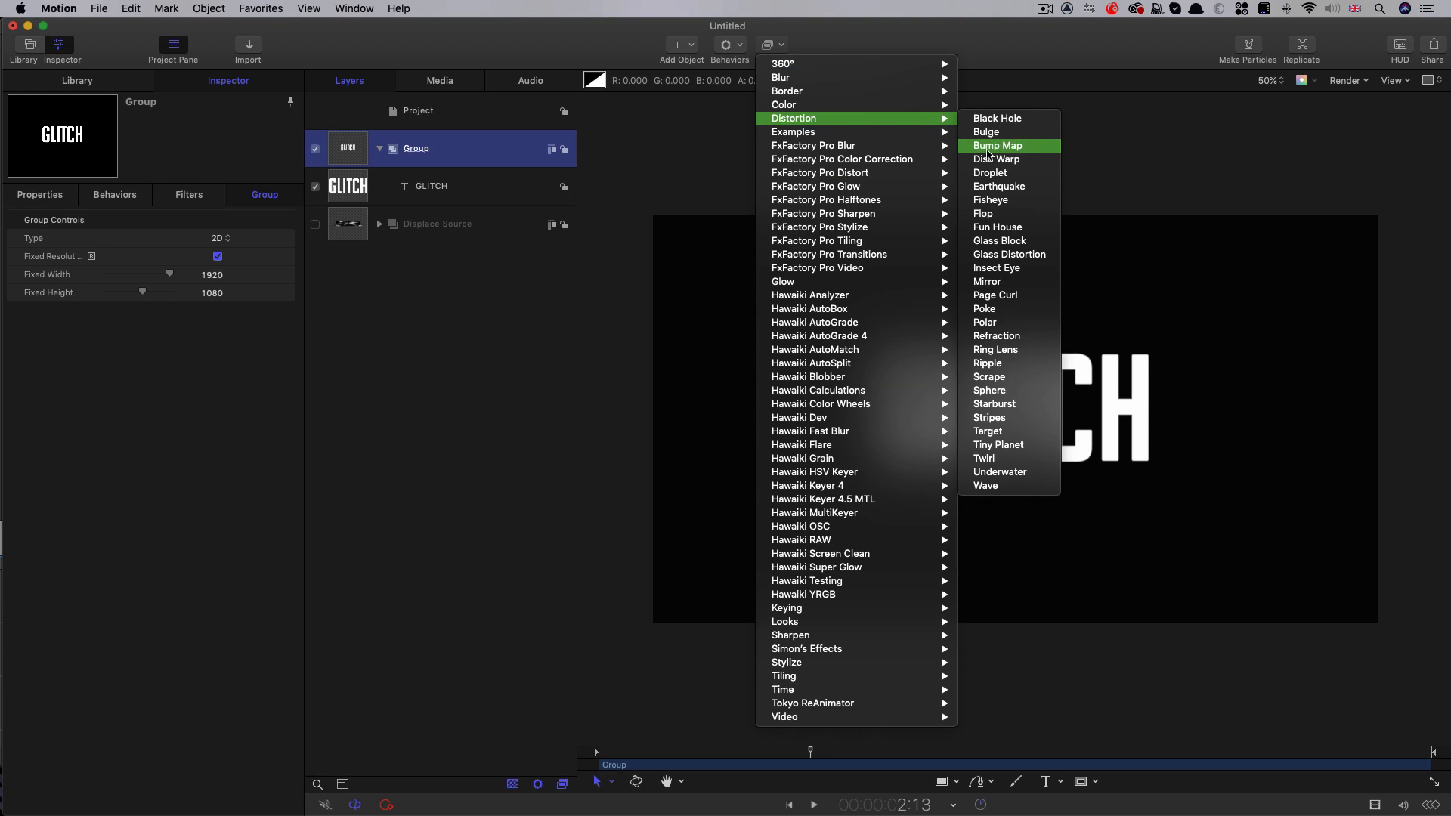
{"action": "left_click", "coordinate": [988, 148]}
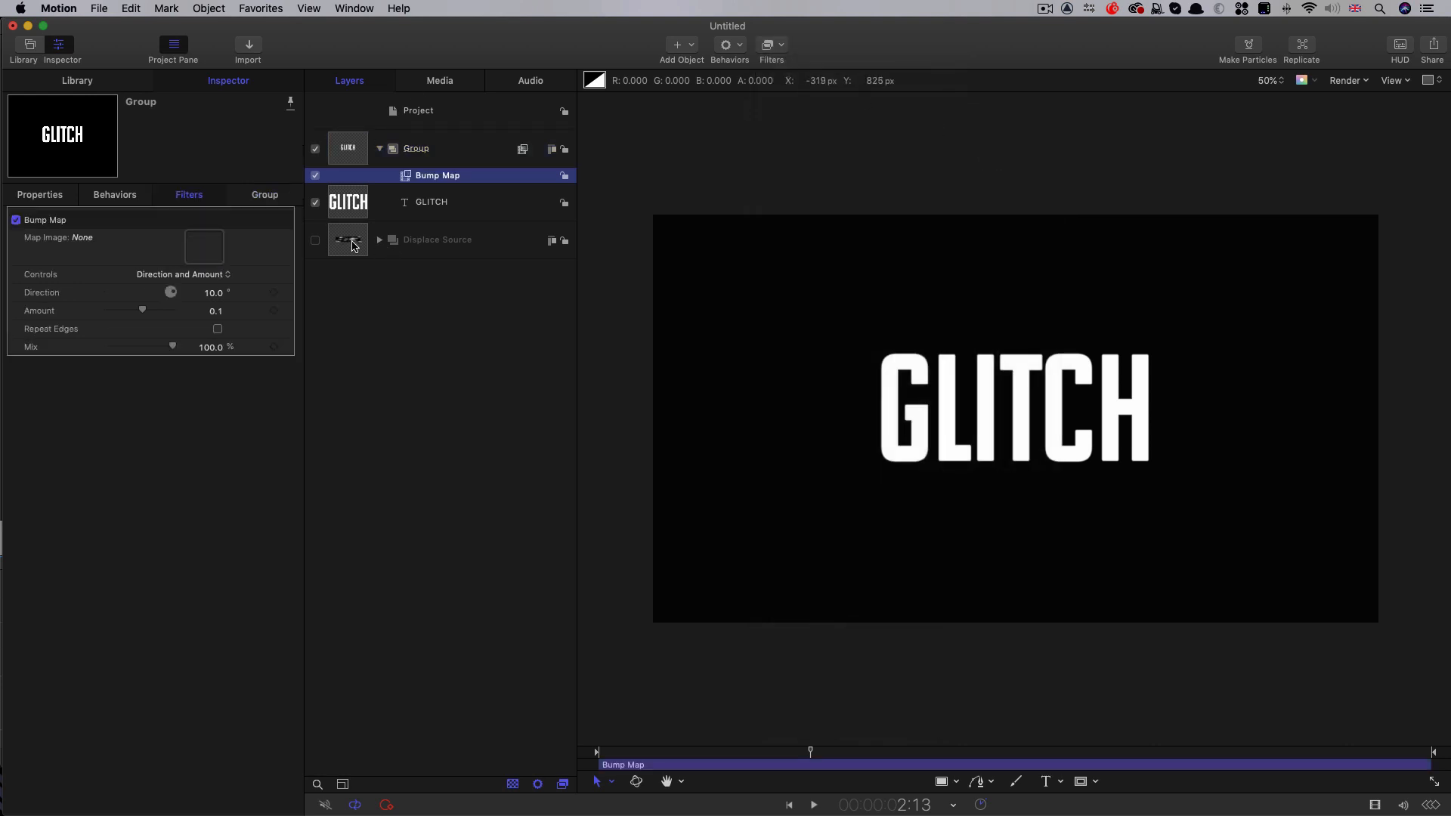
{"action": "left_click_drag", "start_coordinate": [352, 246], "coordinate": [210, 248]}
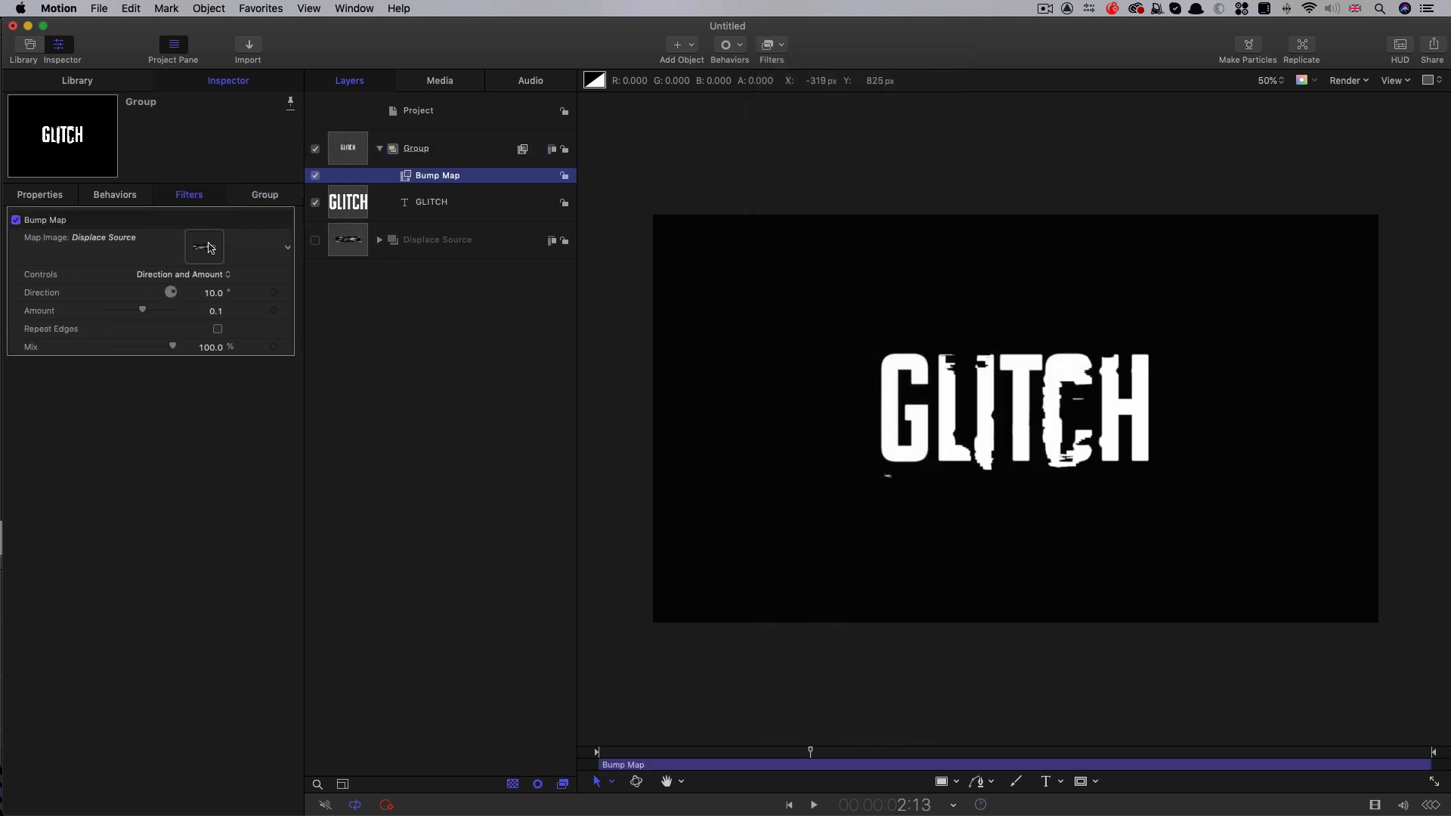
Step: Set the Bump Map filter's direction to 90° and its amount to 10
{"action": "left_click", "coordinate": [216, 295]}
{"action": "type", "text": "90"}
{"action": "key", "text": "Tab"}
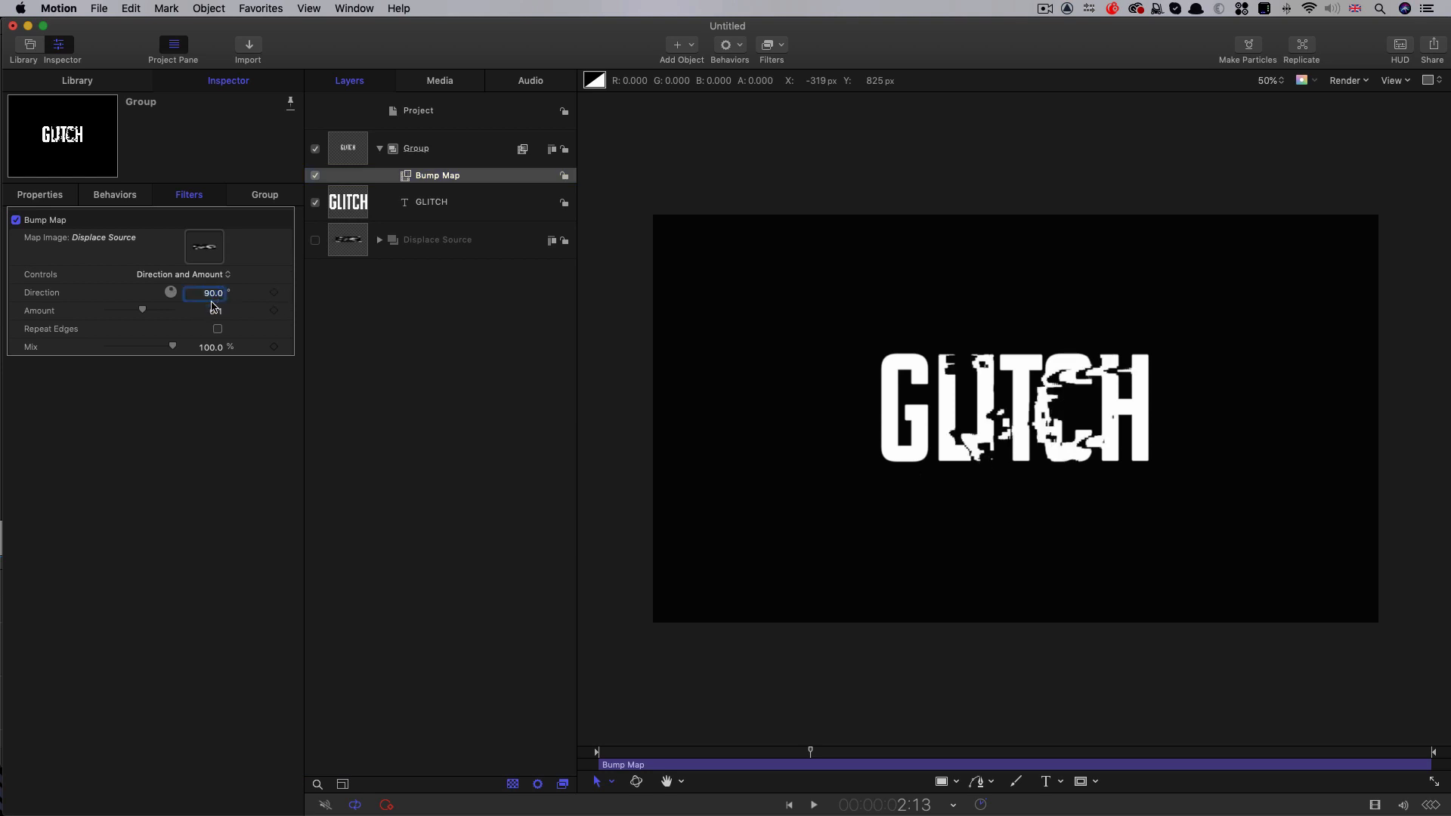
{"action": "type", "text": "10"}
{"action": "key", "text": "Return"}
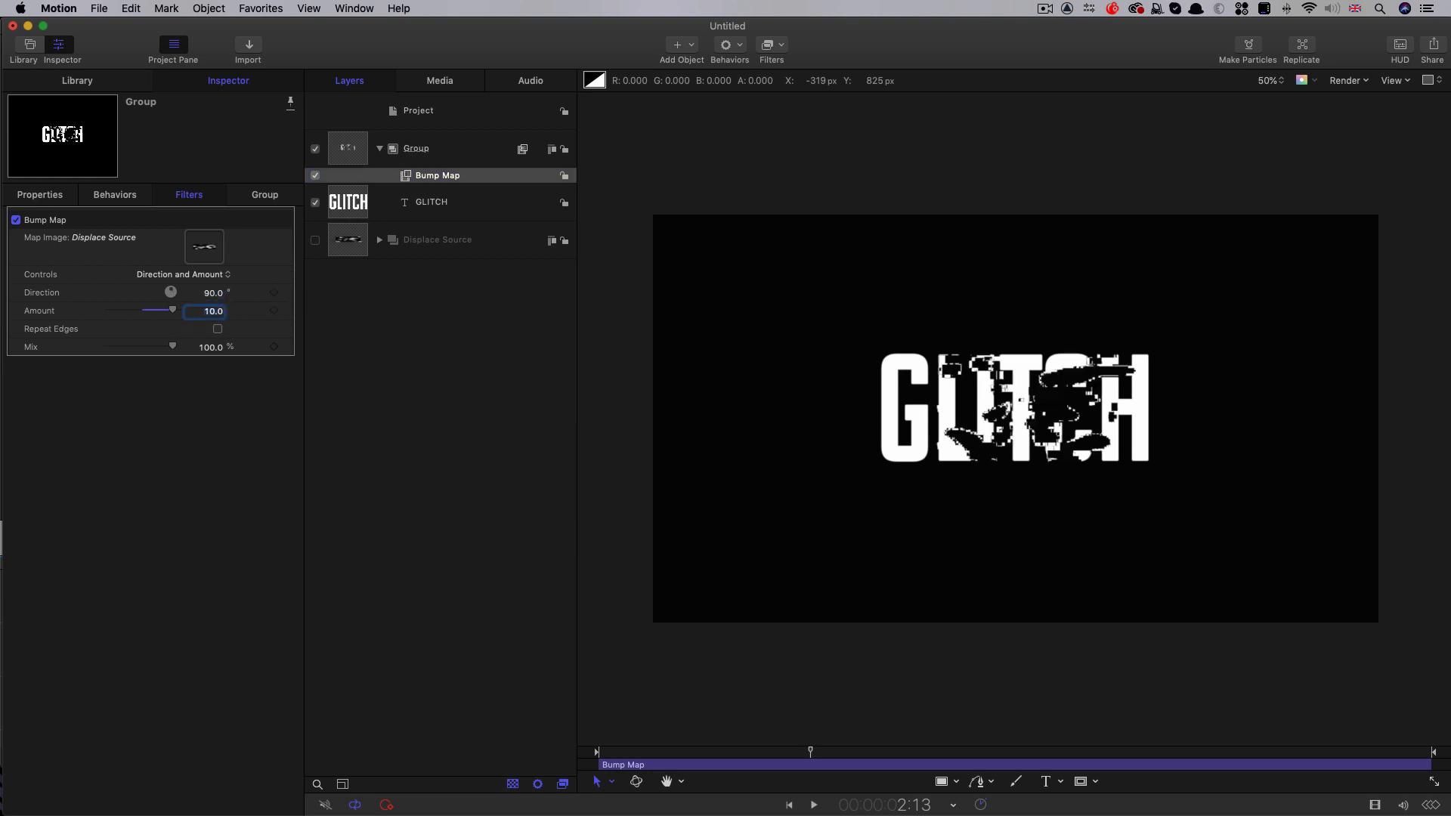
{"action": "left_click", "coordinate": [195, 490]}
Step: Turn on Fixed Resolution for the Displace Source group and preview the displacement at 2:14
{"action": "left_click", "coordinate": [348, 243]}
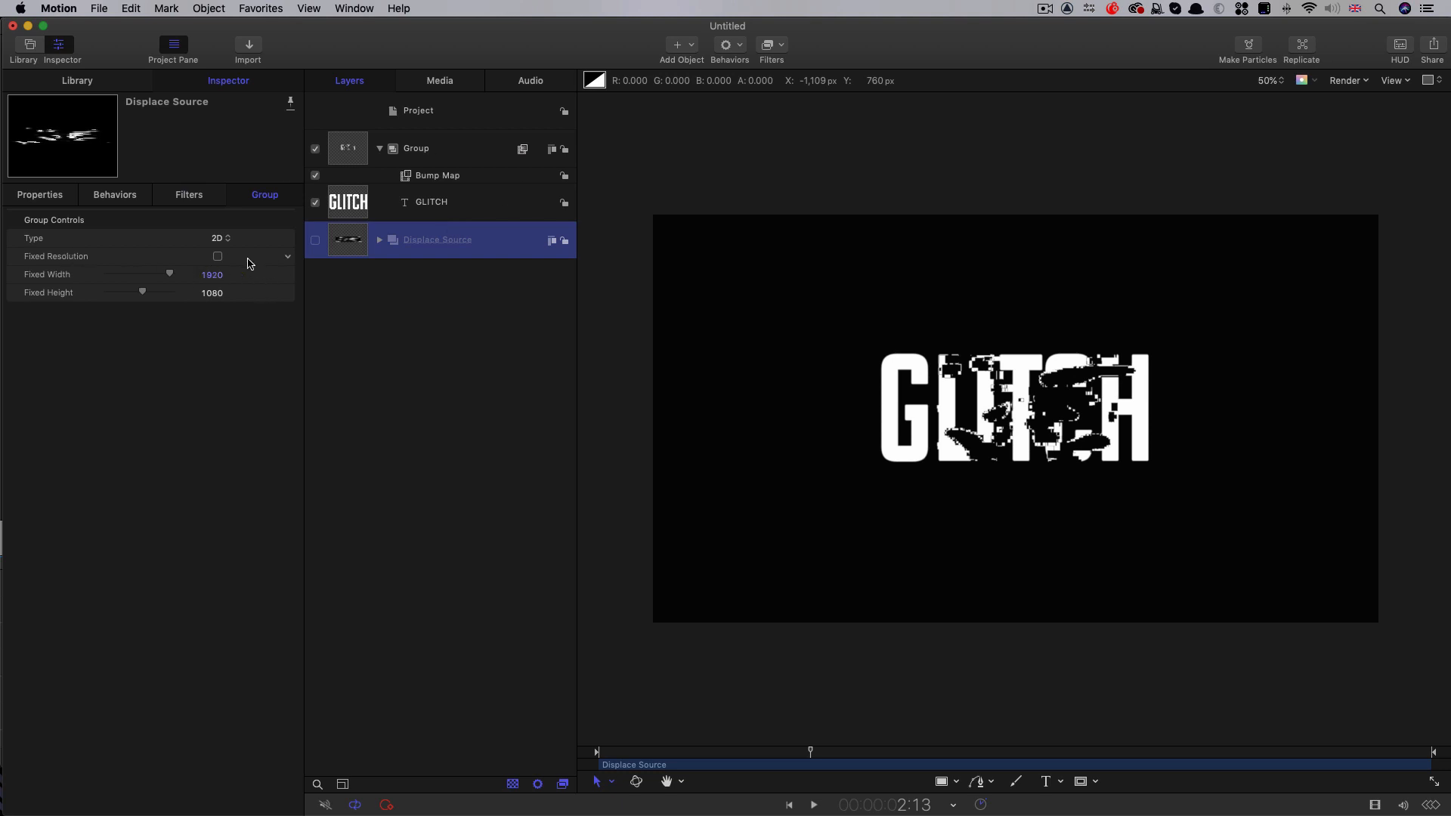
{"action": "left_click", "coordinate": [217, 258]}
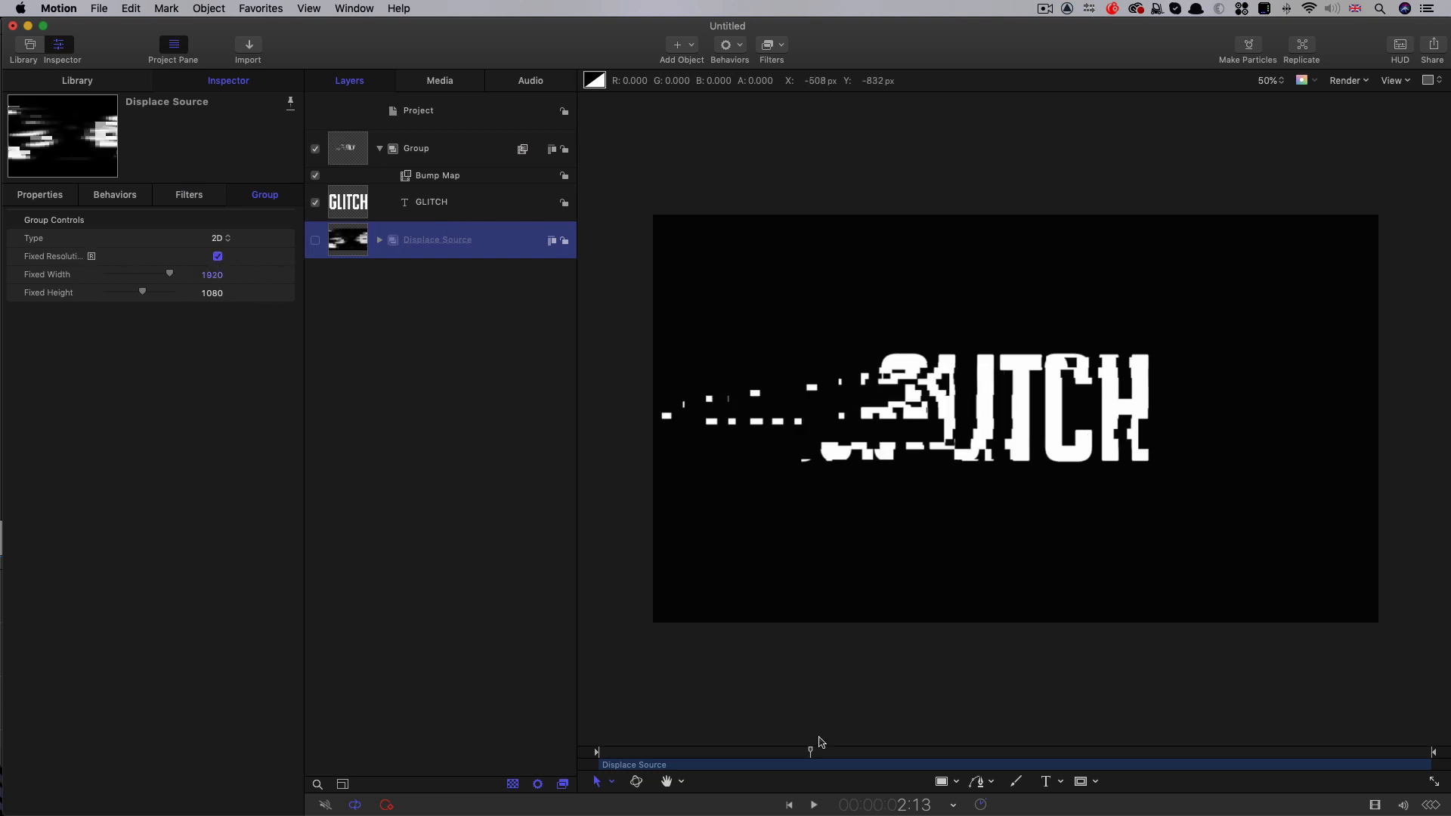
{"action": "mouse_move", "coordinate": [813, 753]}
{"action": "left_mouse_down"}
{"action": "mouse_move", "coordinate": [771, 758]}
{"action": "mouse_move", "coordinate": [826, 763]}
{"action": "mouse_move", "coordinate": [815, 771]}
{"action": "left_mouse_up"}
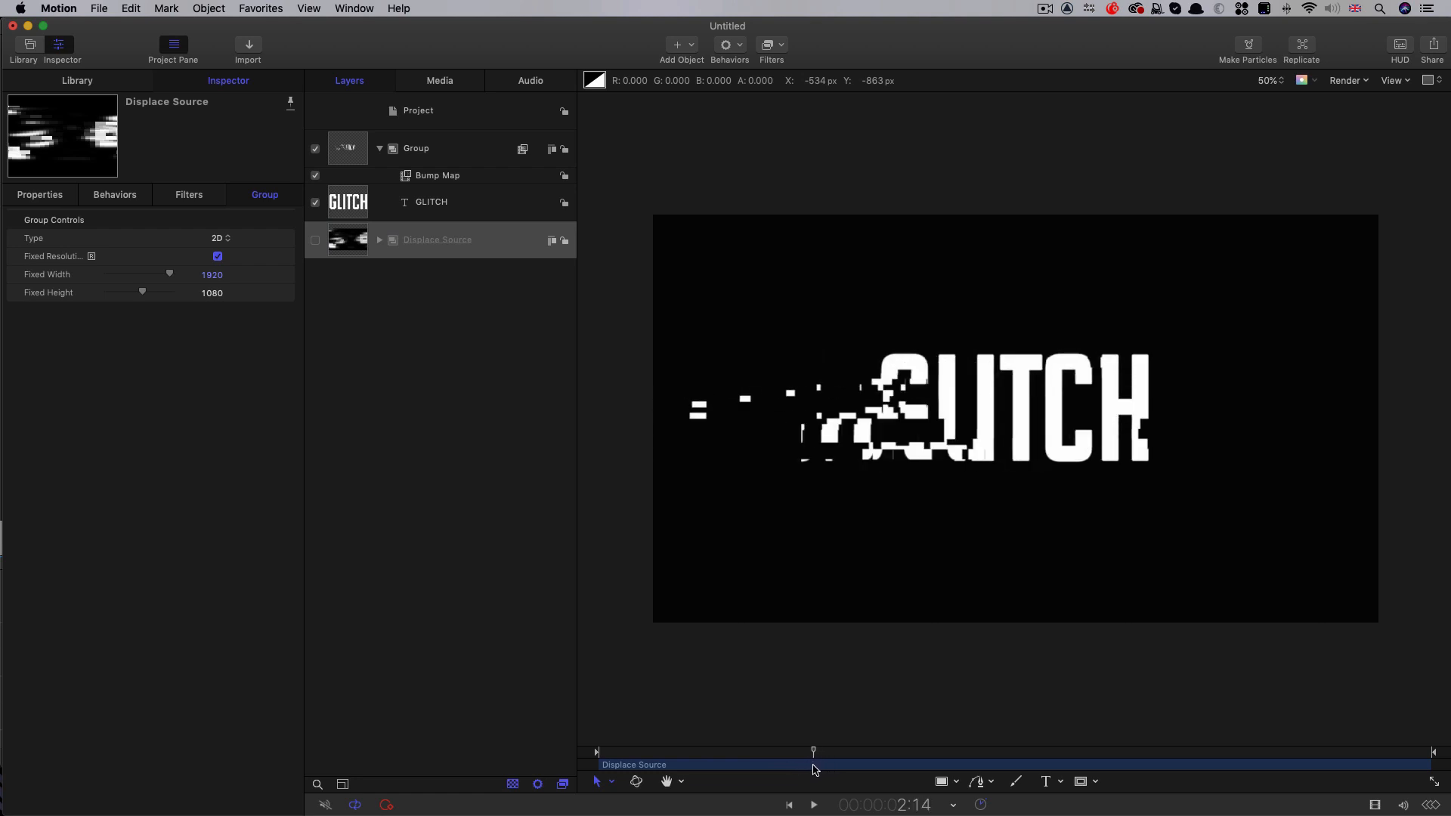
Step: Duplicate the Bump Map filter on the text group
{"action": "left_click", "coordinate": [405, 180]}
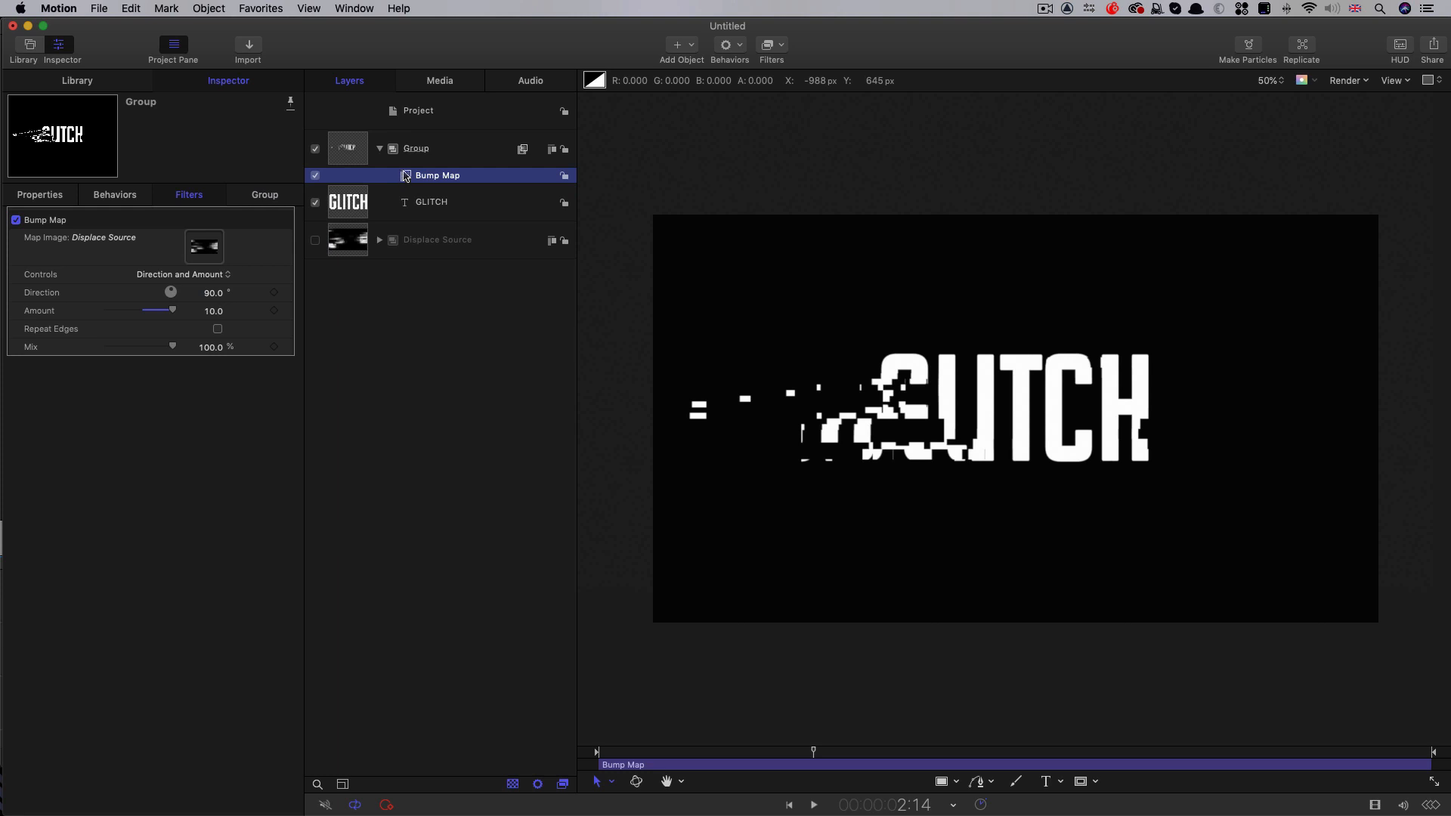
{"action": "right_click", "coordinate": [406, 175]}
{"action": "left_click", "coordinate": [435, 221]}
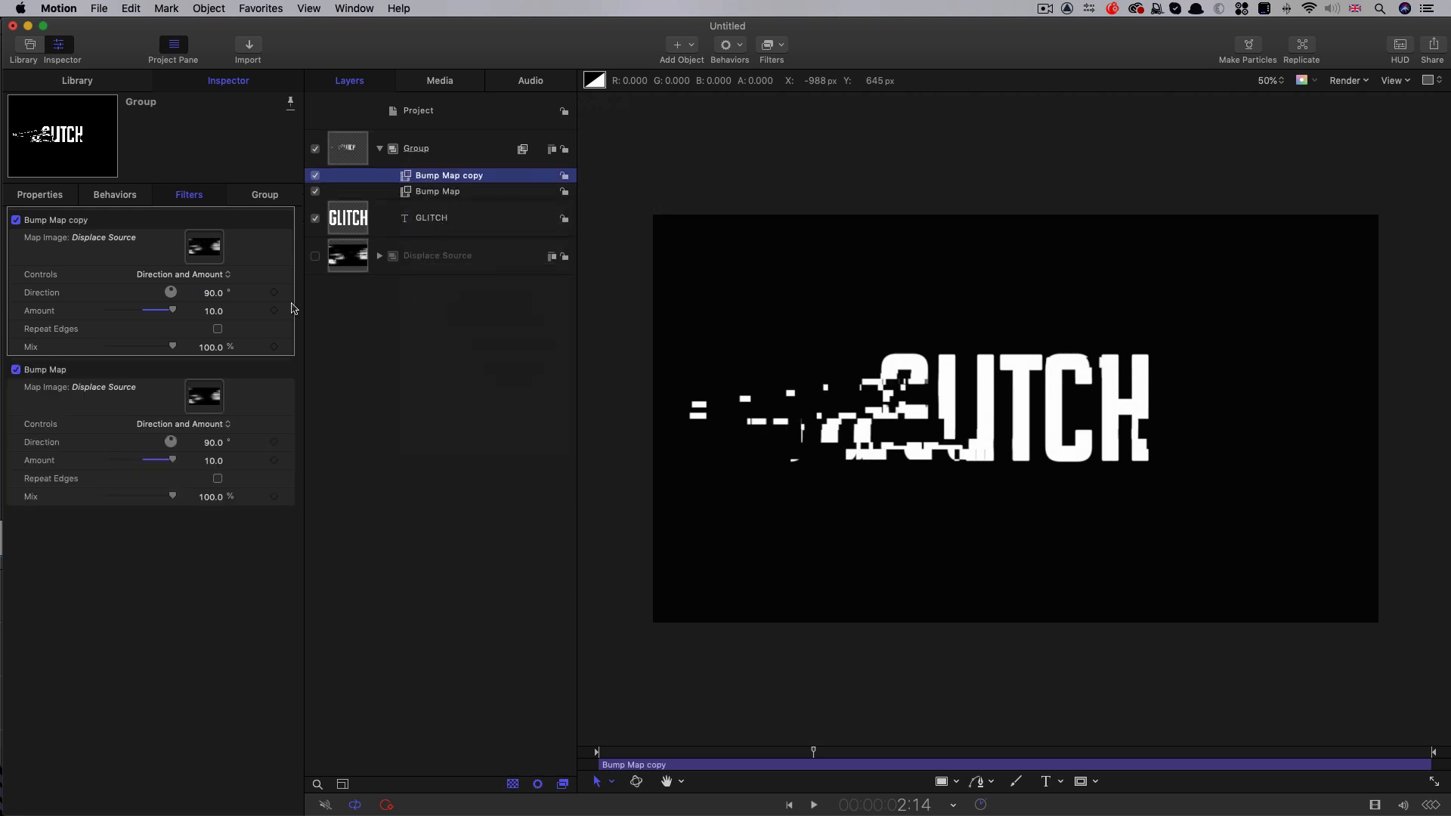
Step: Set the amount to 3 on the original Bump Map and 6 on its copy
{"action": "left_click", "coordinate": [215, 461]}
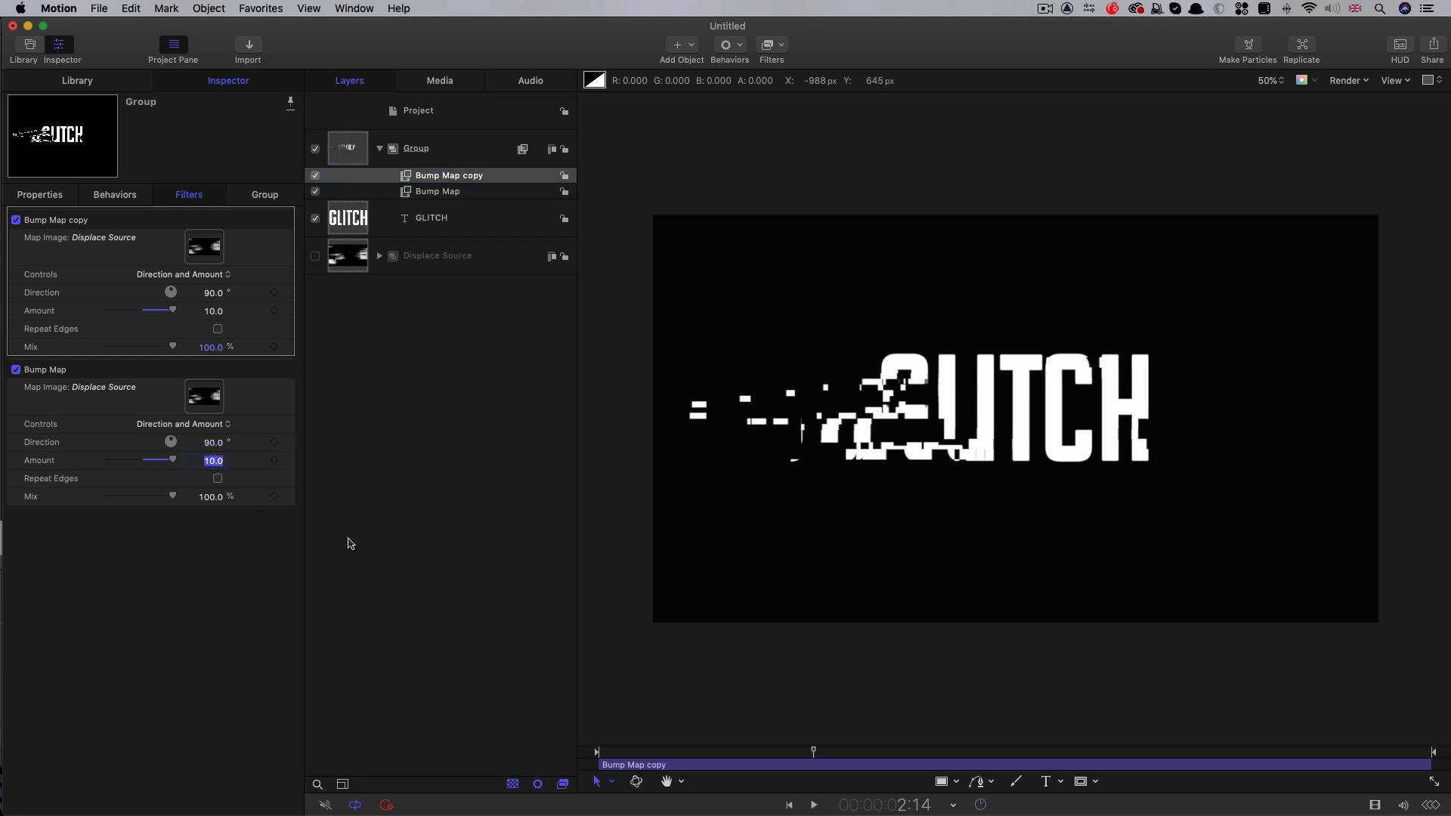
{"action": "type", "text": "3"}
{"action": "key", "text": "Return"}
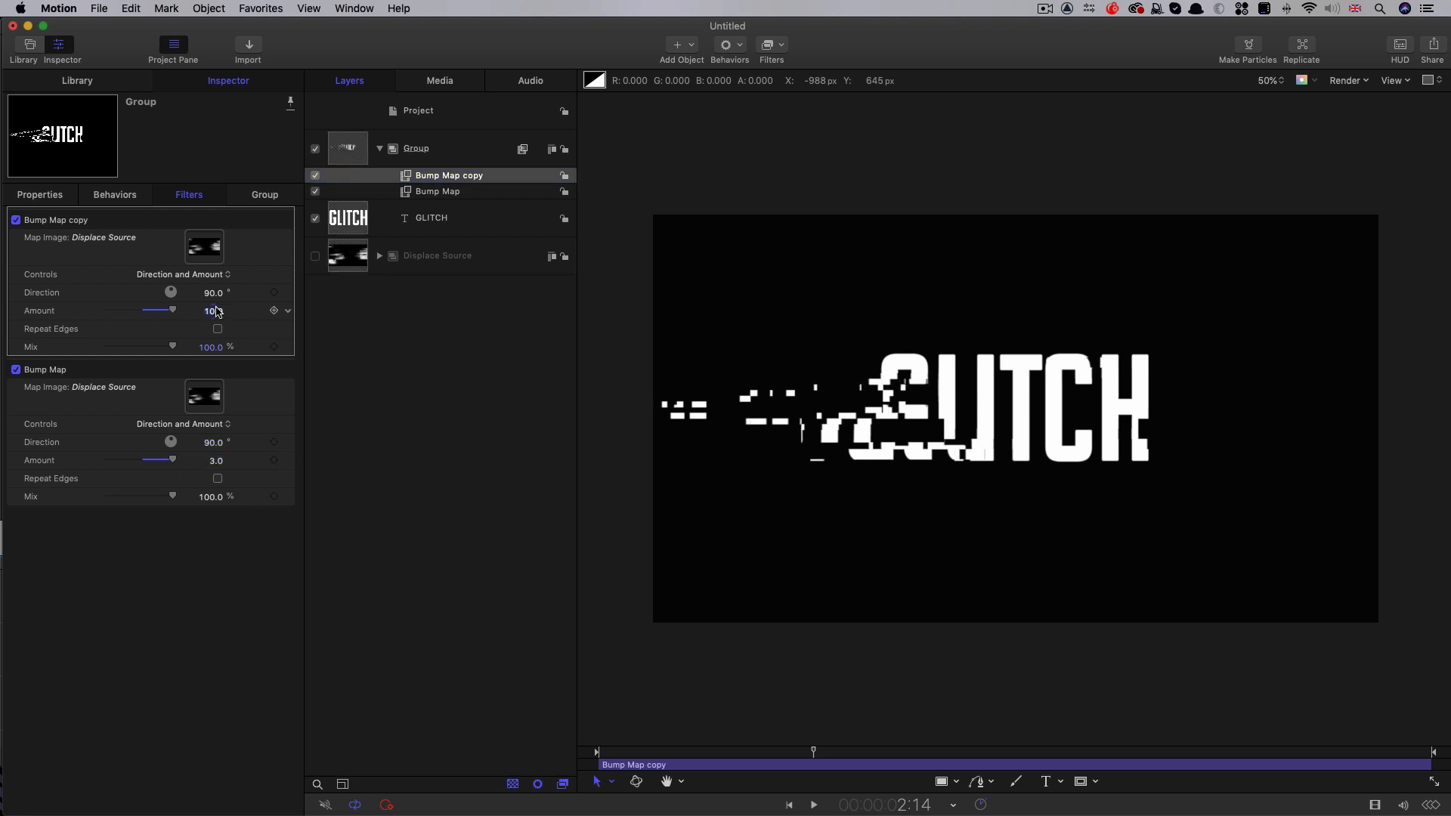
{"action": "left_click", "coordinate": [215, 310]}
{"action": "type", "text": "6"}
{"action": "key", "text": "Return"}
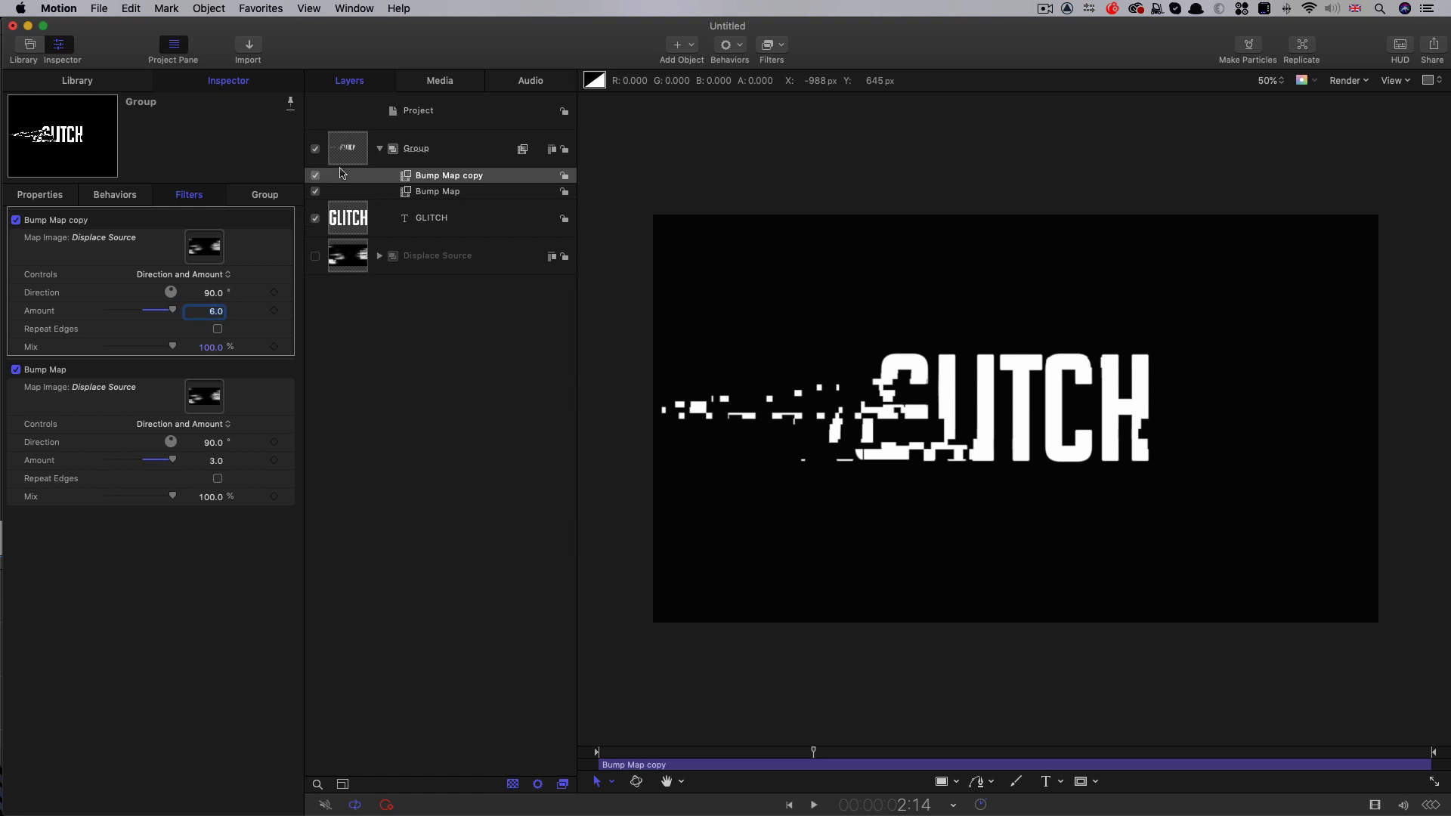
Step: Duplicate the Bump Map copy and set the new duplicate's amount to 8
{"action": "right_click", "coordinate": [407, 178]}
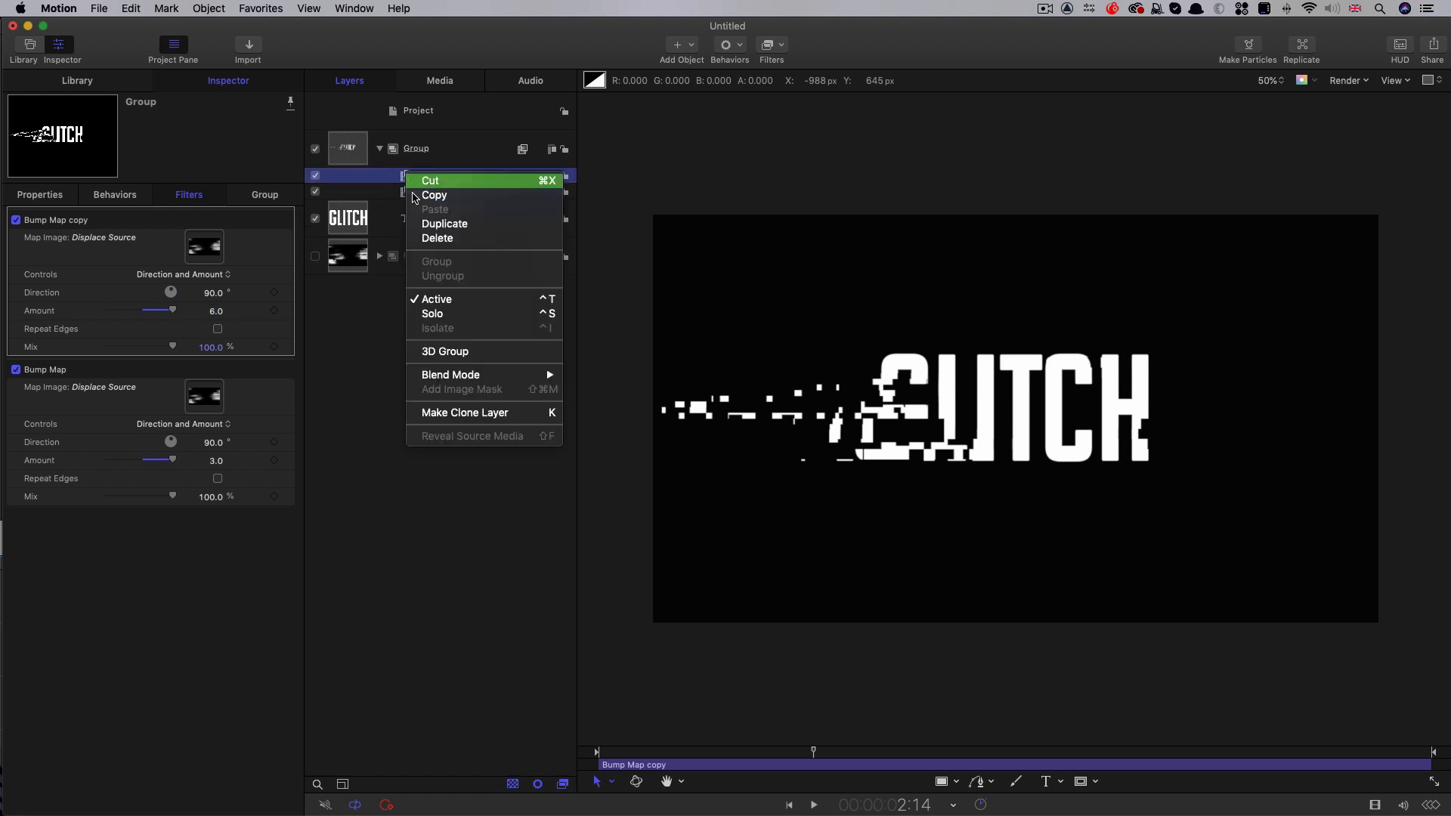
{"action": "left_click", "coordinate": [440, 223]}
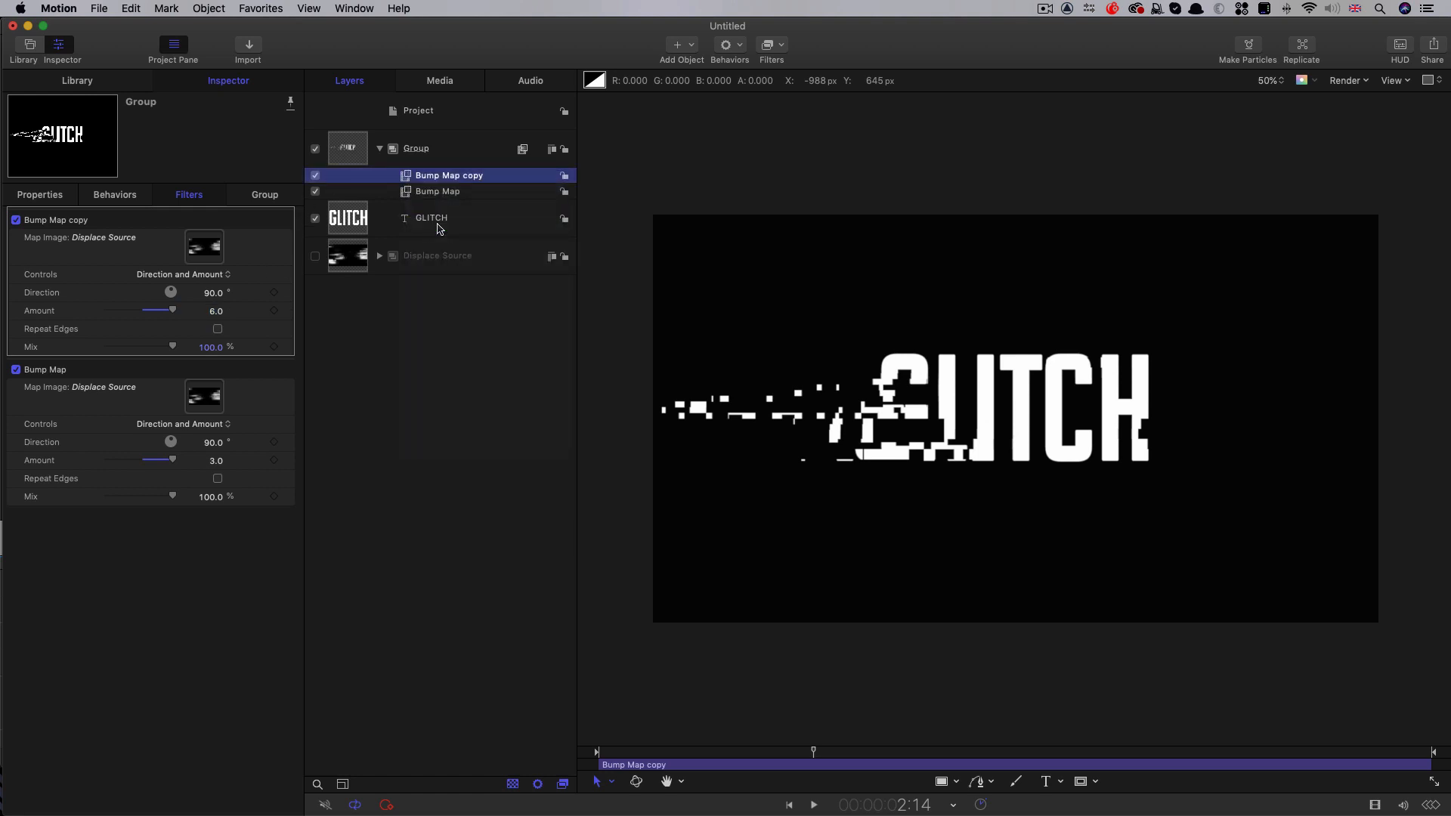
{"action": "left_click", "coordinate": [217, 311]}
{"action": "key", "text": "Return"}
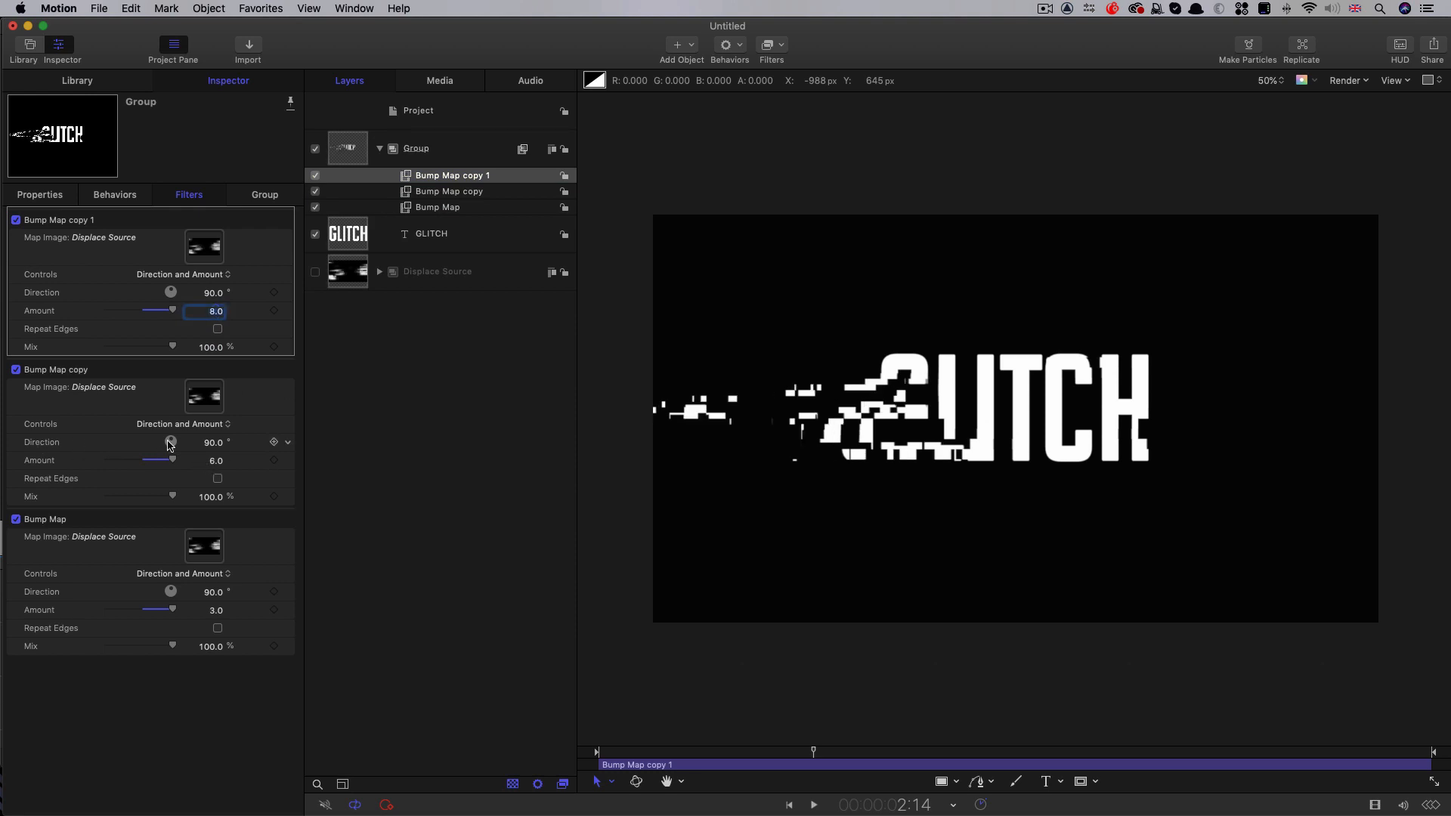
Step: Set the direction of the Bump Map copy with amount 6 to 270° and preview the result at 2:15
{"action": "left_click", "coordinate": [211, 444]}
{"action": "type", "text": "270"}
{"action": "key", "text": "Return"}
{"action": "left_click_drag", "start_coordinate": [814, 753], "coordinate": [817, 757]}
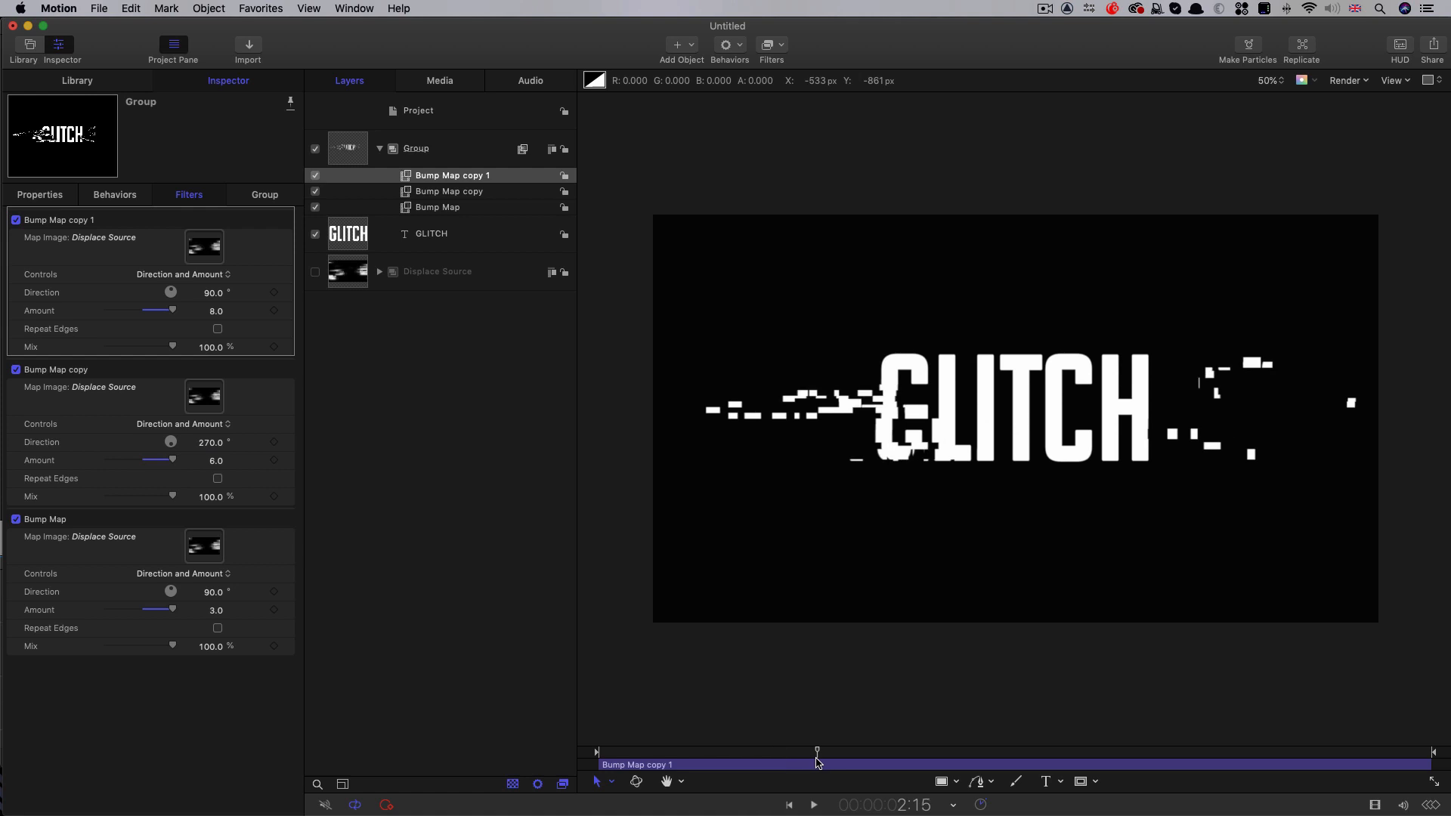
Step: Try a direction of 90° on the Bump Map copy, restore 270° and preview the effect around 2:15
{"action": "left_click", "coordinate": [210, 443]}
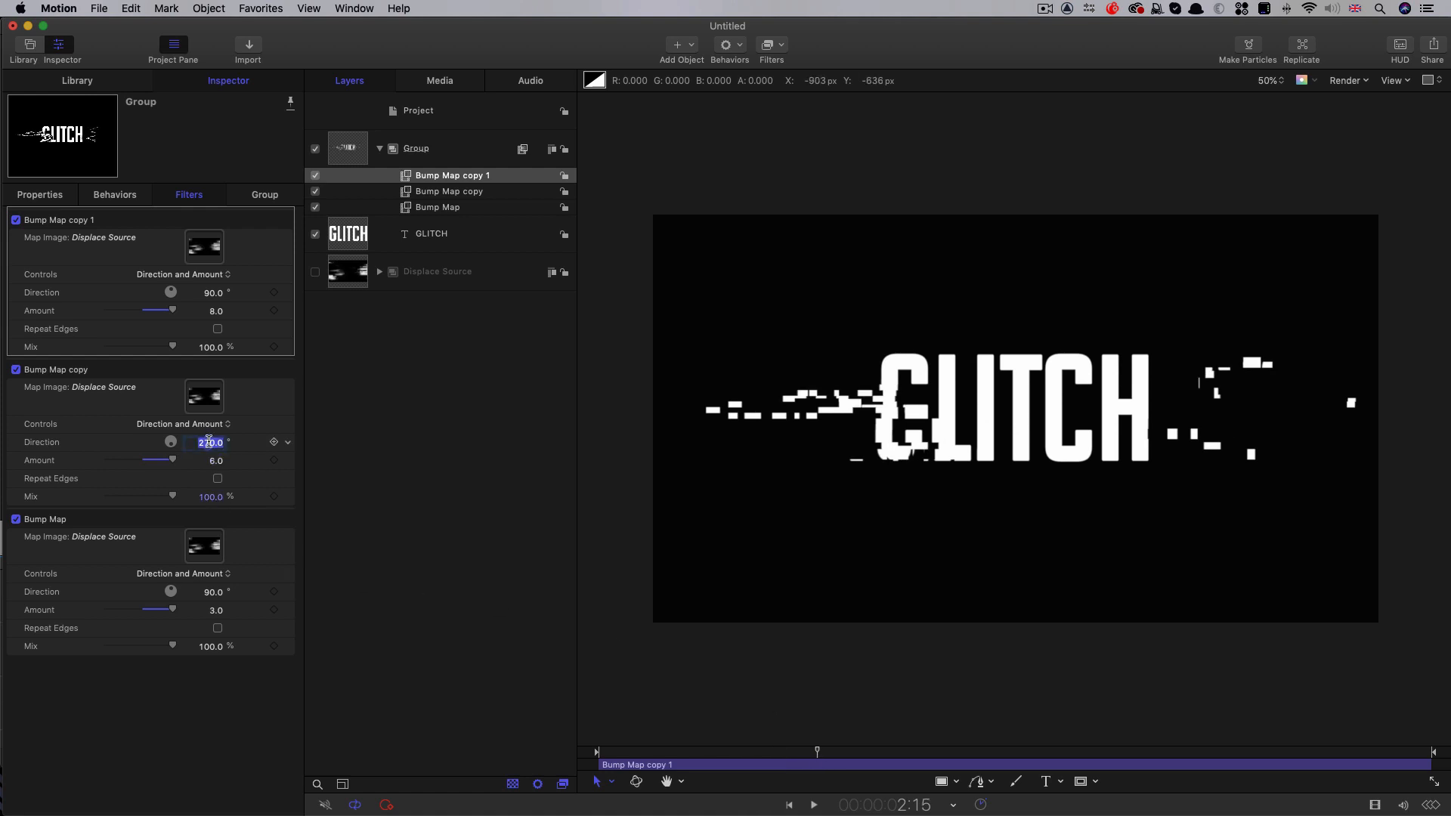
{"action": "type", "text": "90"}
{"action": "key", "text": "Return"}
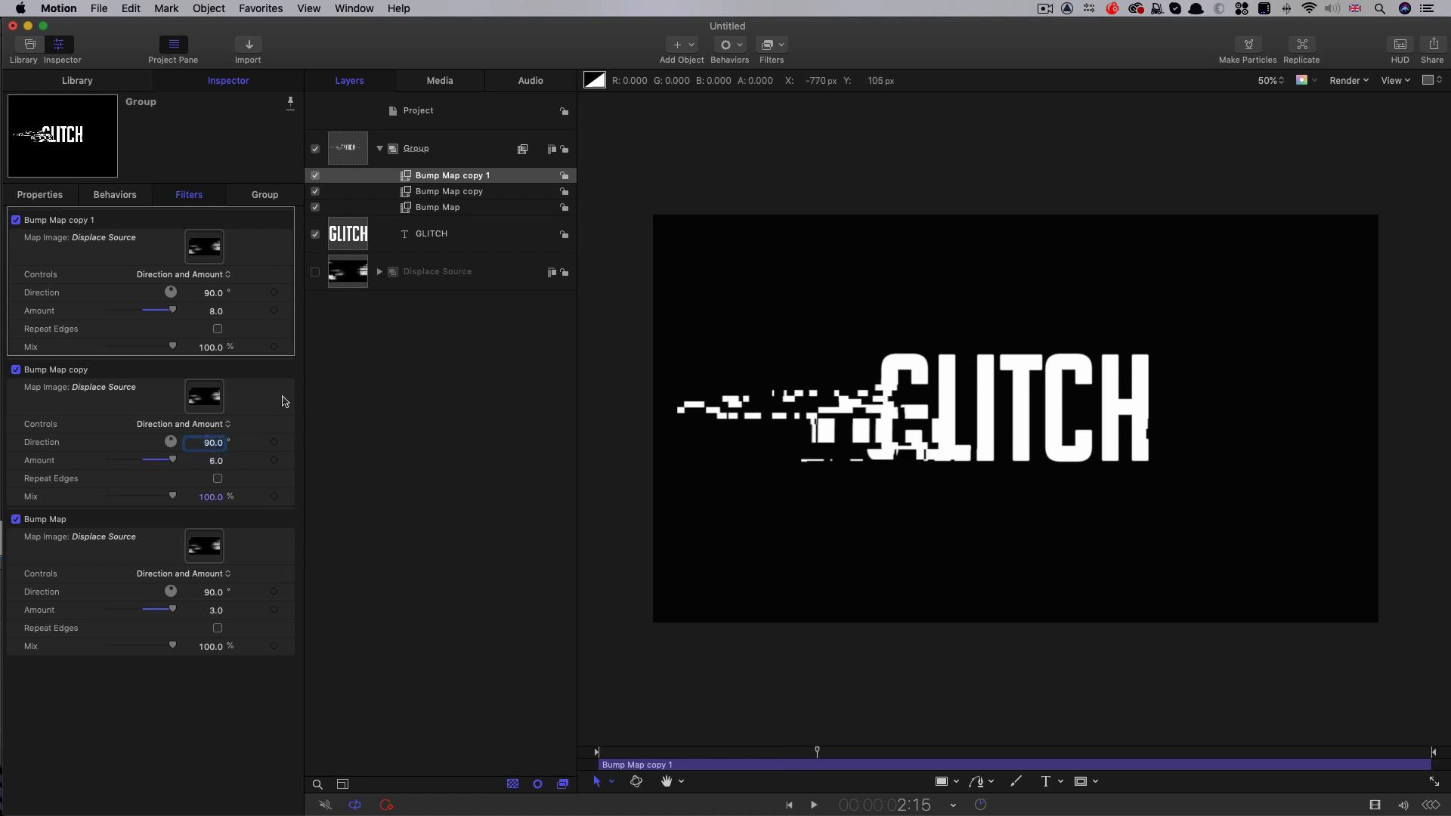
{"action": "left_click", "coordinate": [215, 444]}
{"action": "type", "text": "270"}
{"action": "key", "text": "Return"}
{"action": "mouse_move", "coordinate": [806, 749]}
{"action": "left_mouse_down"}
{"action": "mouse_move", "coordinate": [780, 749]}
{"action": "mouse_move", "coordinate": [865, 752]}
{"action": "mouse_move", "coordinate": [716, 760]}
{"action": "mouse_move", "coordinate": [824, 772]}
{"action": "mouse_move", "coordinate": [817, 752]}
{"action": "left_mouse_up"}
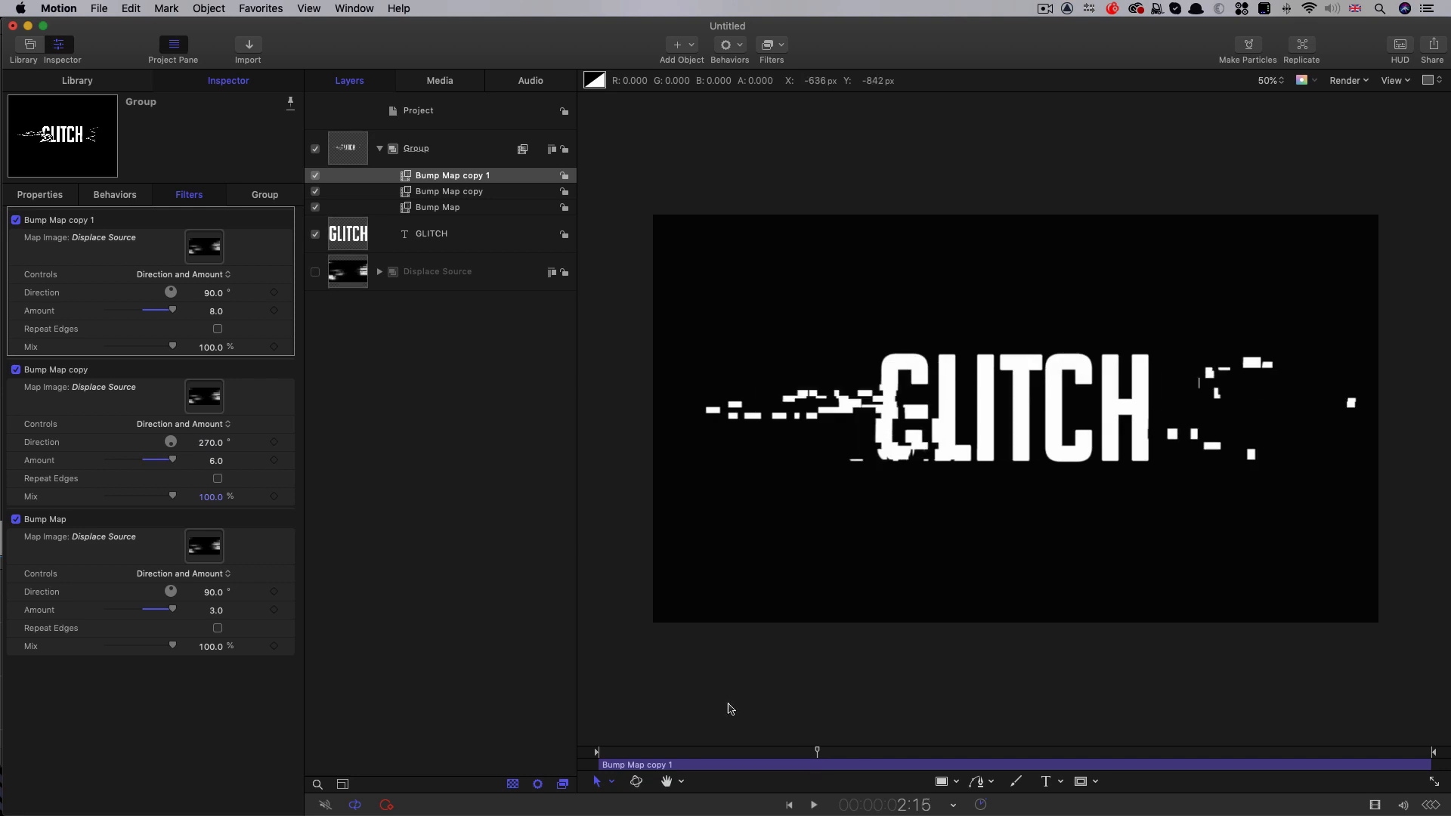
Step: Set the amount of the Bump Map copy to 5 and scrub the animation up to 2:15
{"action": "left_click", "coordinate": [217, 460]}
{"action": "type", "text": "5"}
{"action": "key", "text": "Return"}
{"action": "left_click_drag", "start_coordinate": [675, 750], "coordinate": [818, 770]}
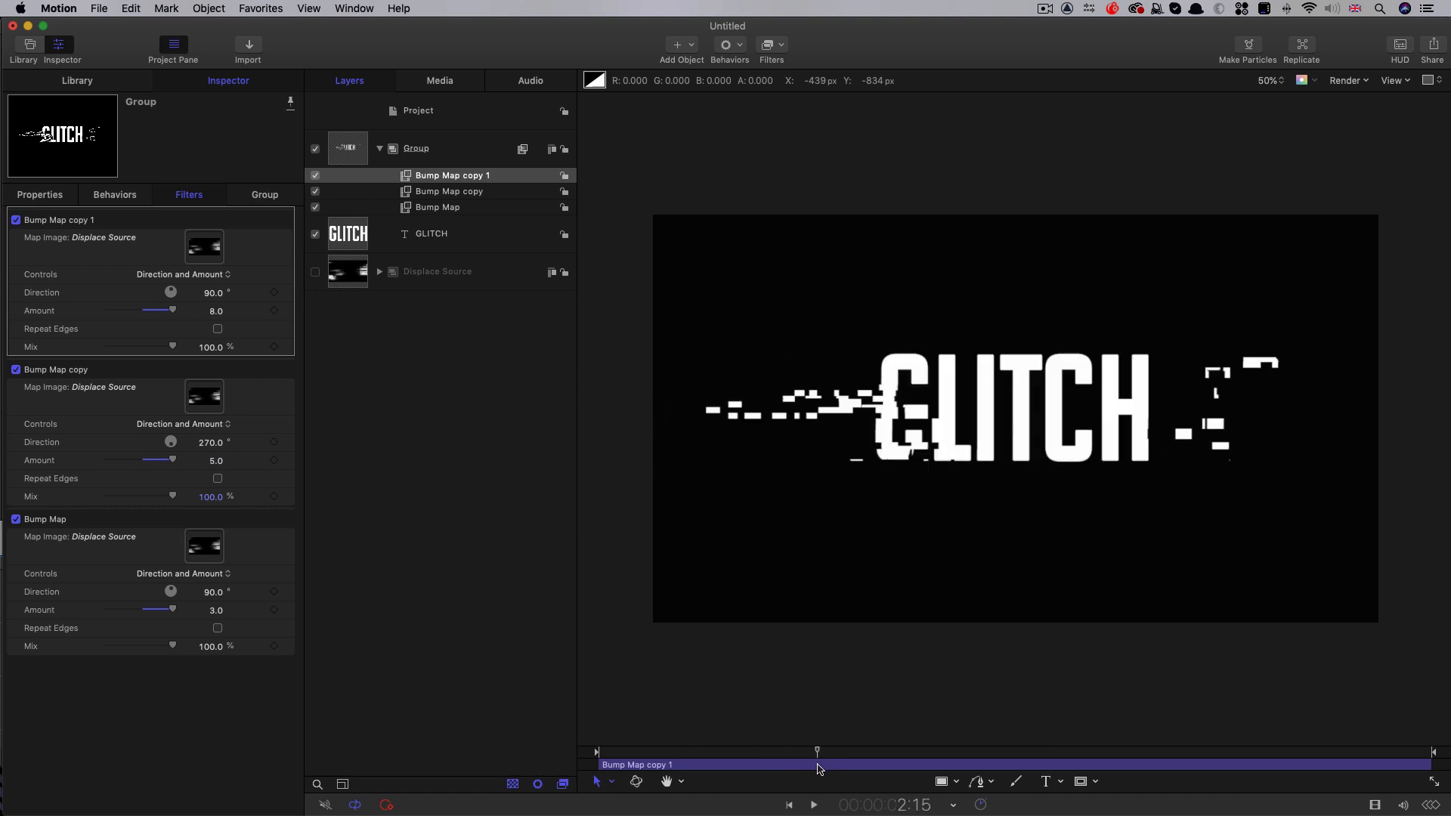
Step: Add an image mask to the GLITCH text and use the Displace Source group as its mask source
{"action": "left_click", "coordinate": [345, 238]}
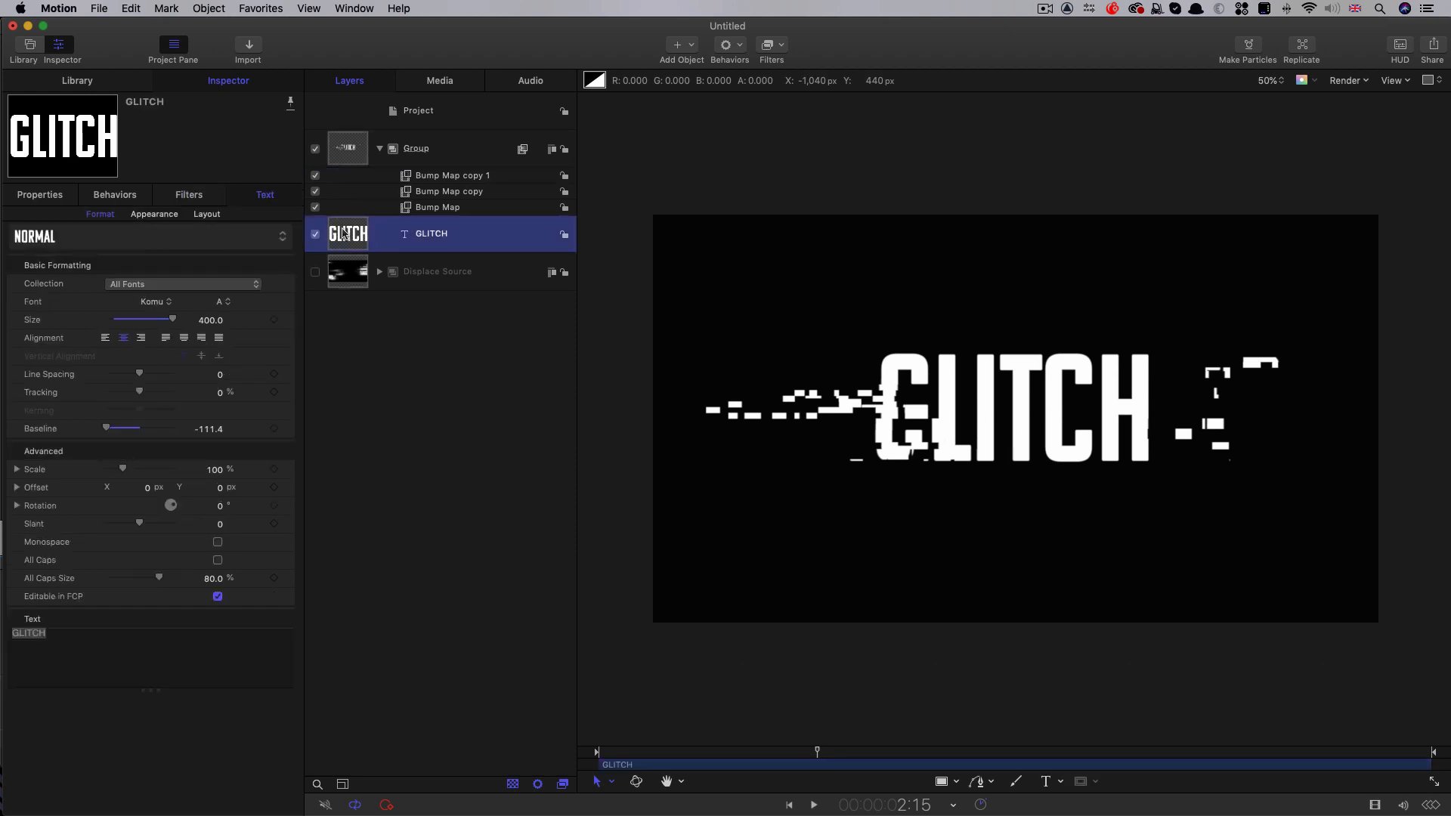
{"action": "right_click", "coordinate": [344, 234]}
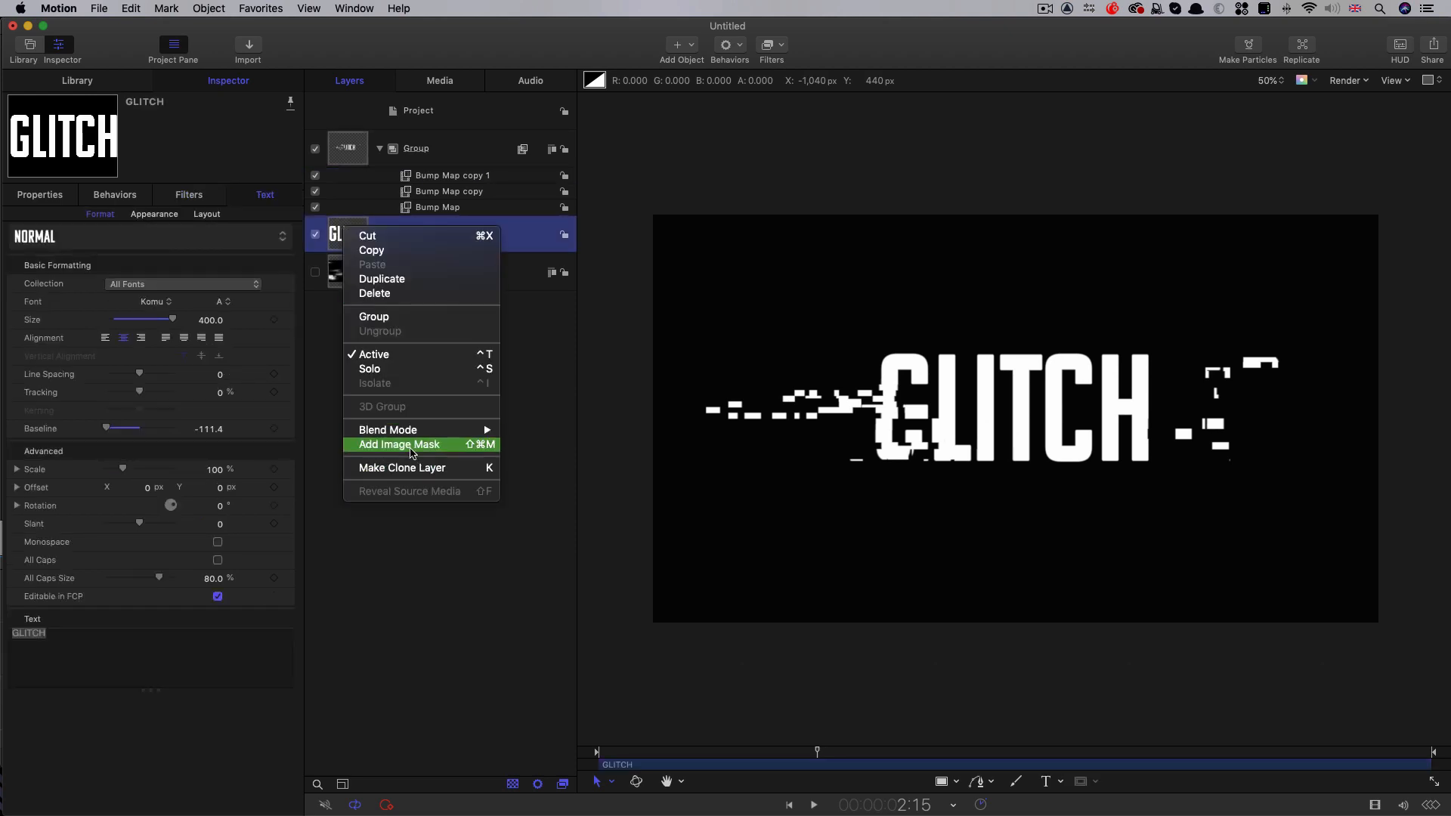
{"action": "left_click", "coordinate": [412, 452]}
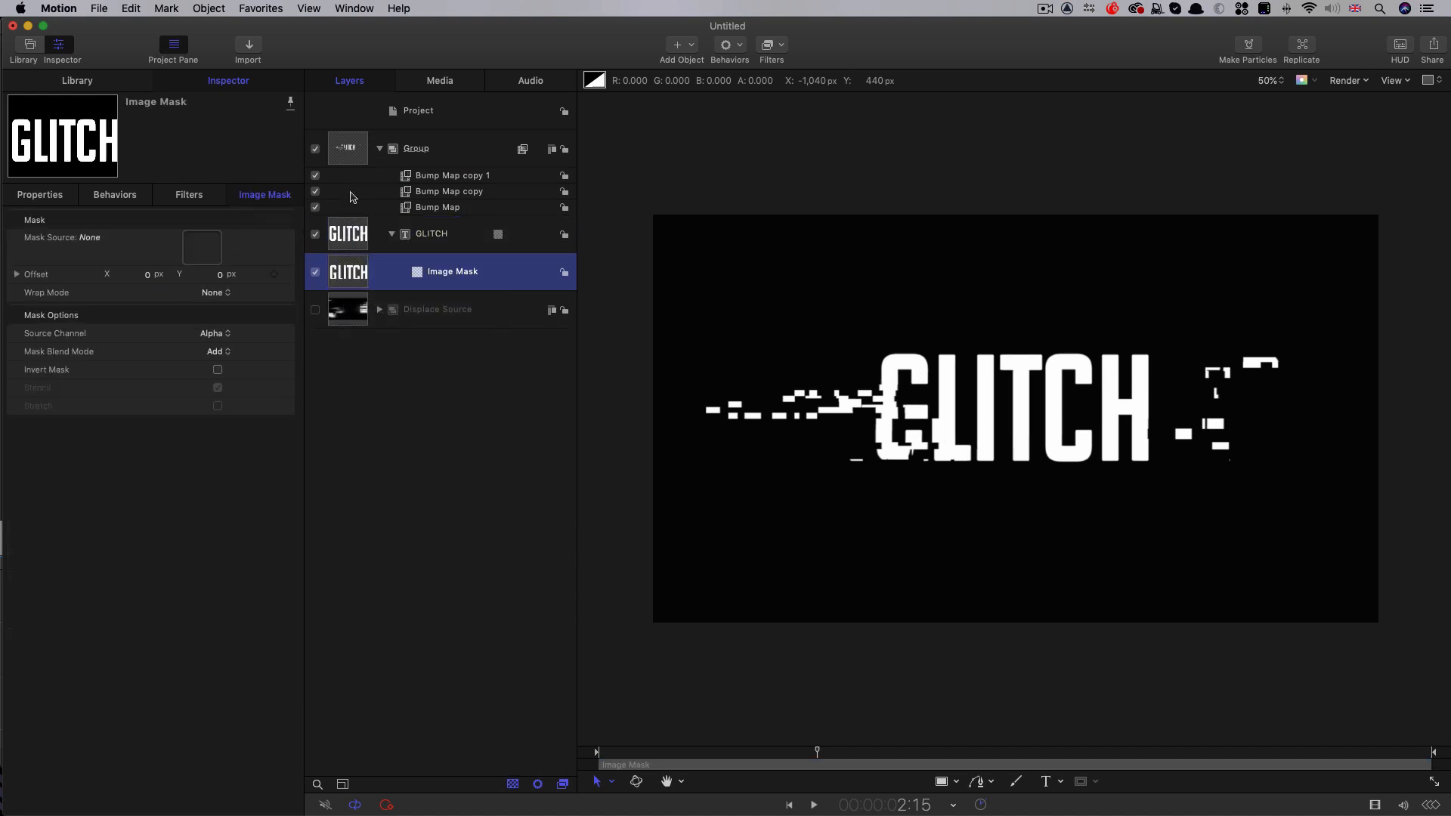
{"action": "left_click_drag", "start_coordinate": [352, 318], "coordinate": [201, 247]}
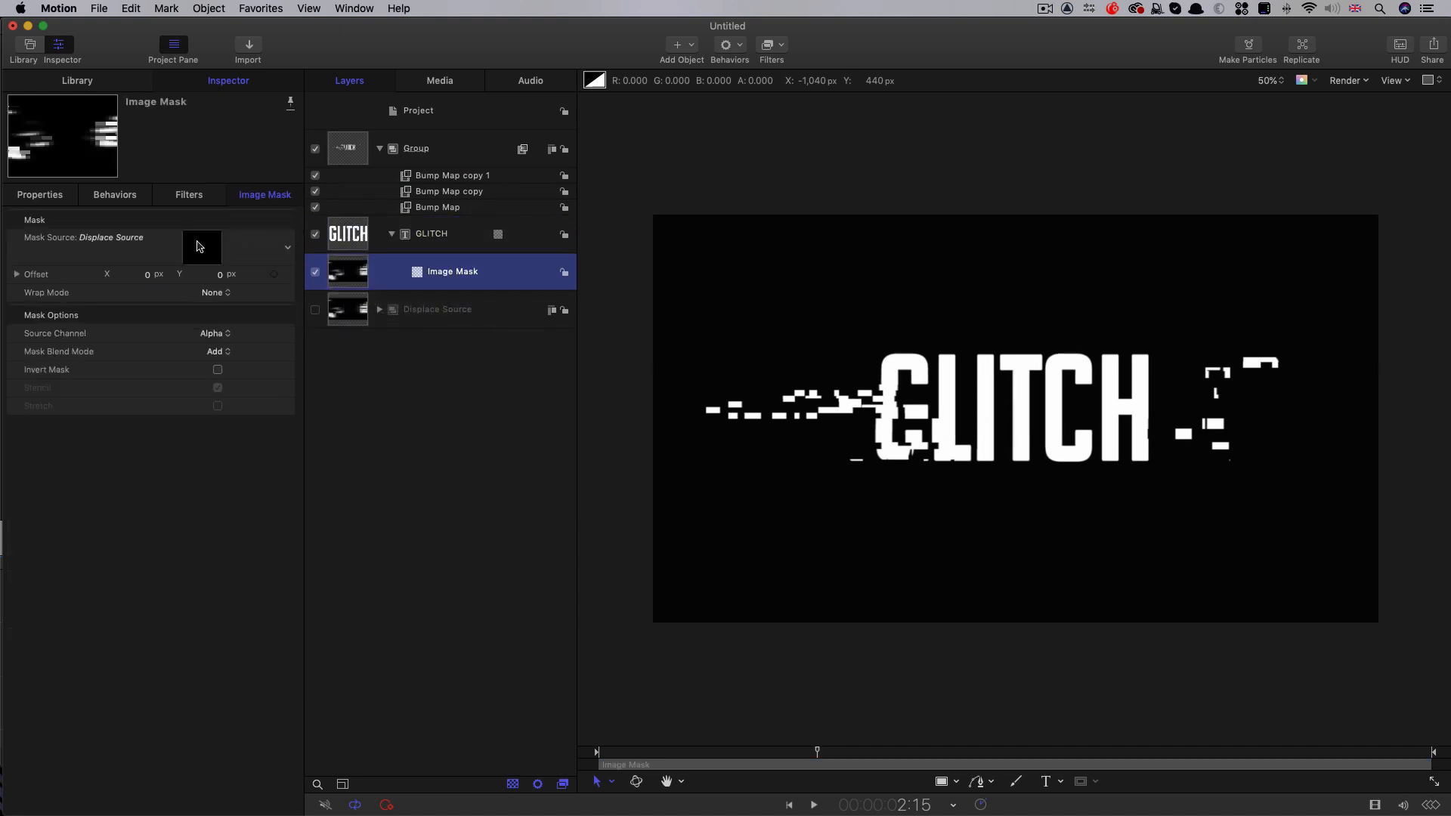
Step: Set the image mask's source channel to Luminance, invert the mask and preview the result around 2:14
{"action": "left_click", "coordinate": [212, 333]}
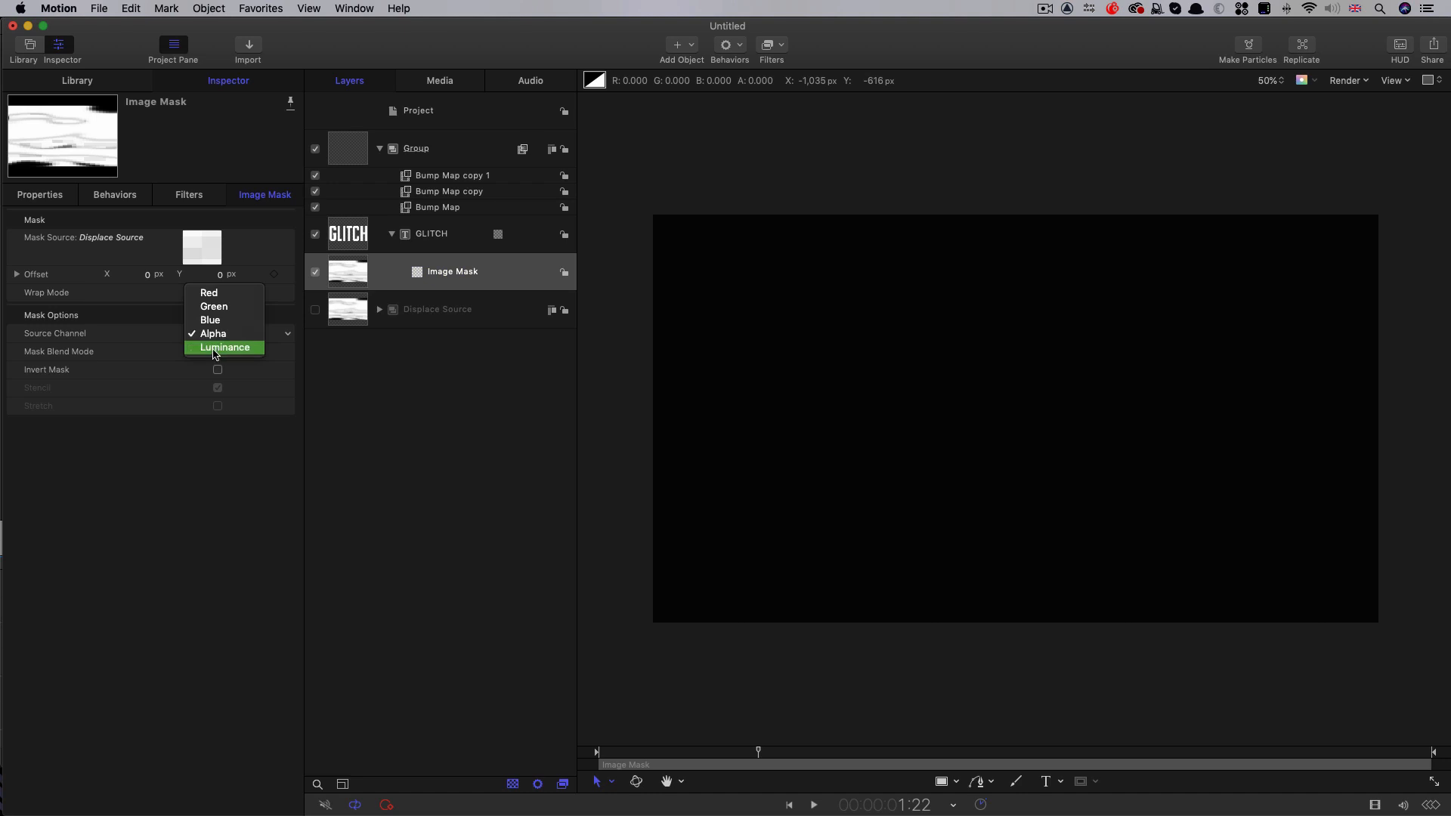
{"action": "left_click", "coordinate": [215, 353]}
{"action": "left_click_drag", "start_coordinate": [758, 751], "coordinate": [815, 756]}
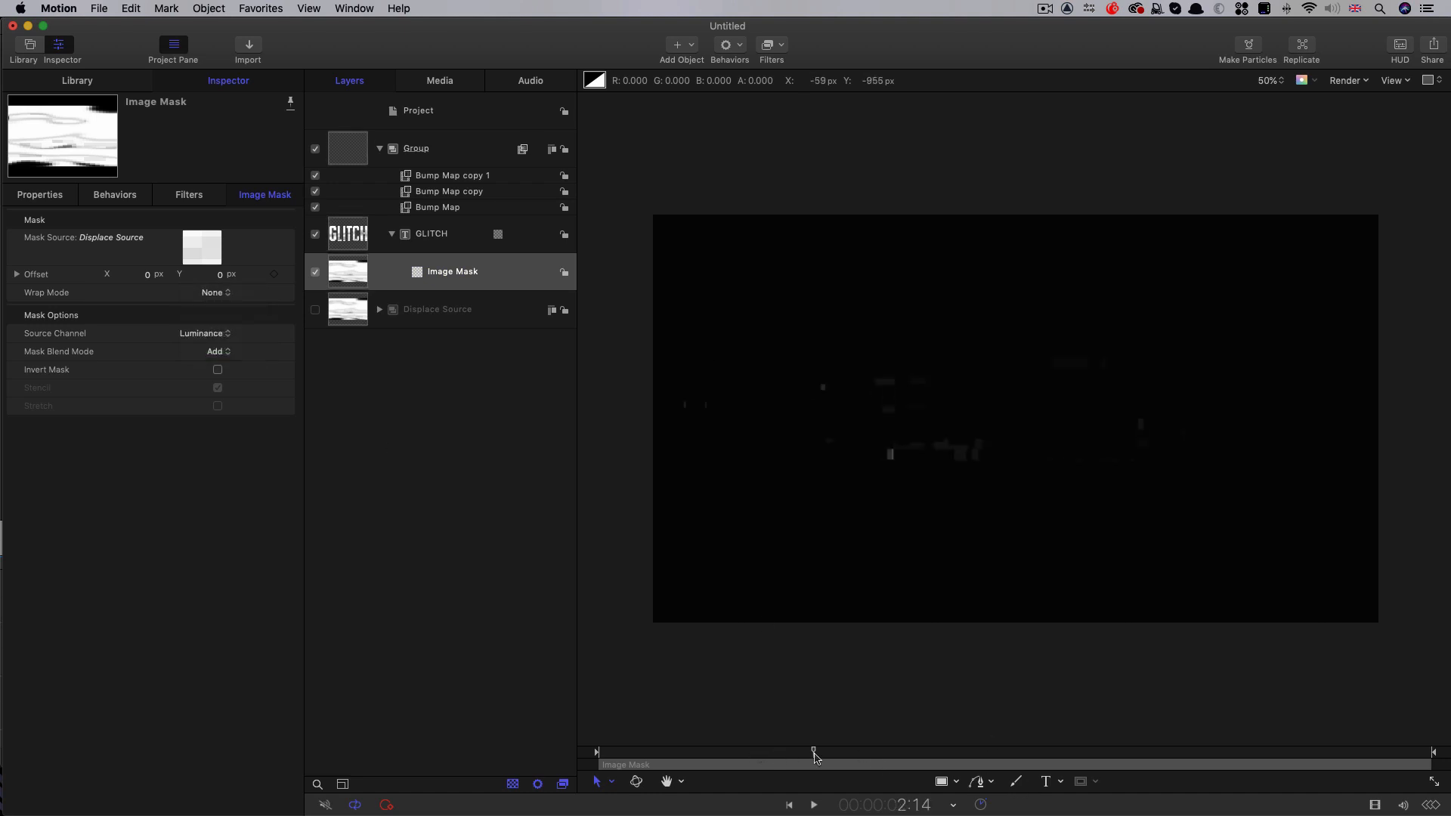
{"action": "left_click", "coordinate": [218, 370]}
{"action": "mouse_move", "coordinate": [803, 751]}
{"action": "left_mouse_down"}
{"action": "mouse_move", "coordinate": [836, 751]}
{"action": "mouse_move", "coordinate": [801, 751]}
{"action": "mouse_move", "coordinate": [813, 754]}
{"action": "left_mouse_up"}
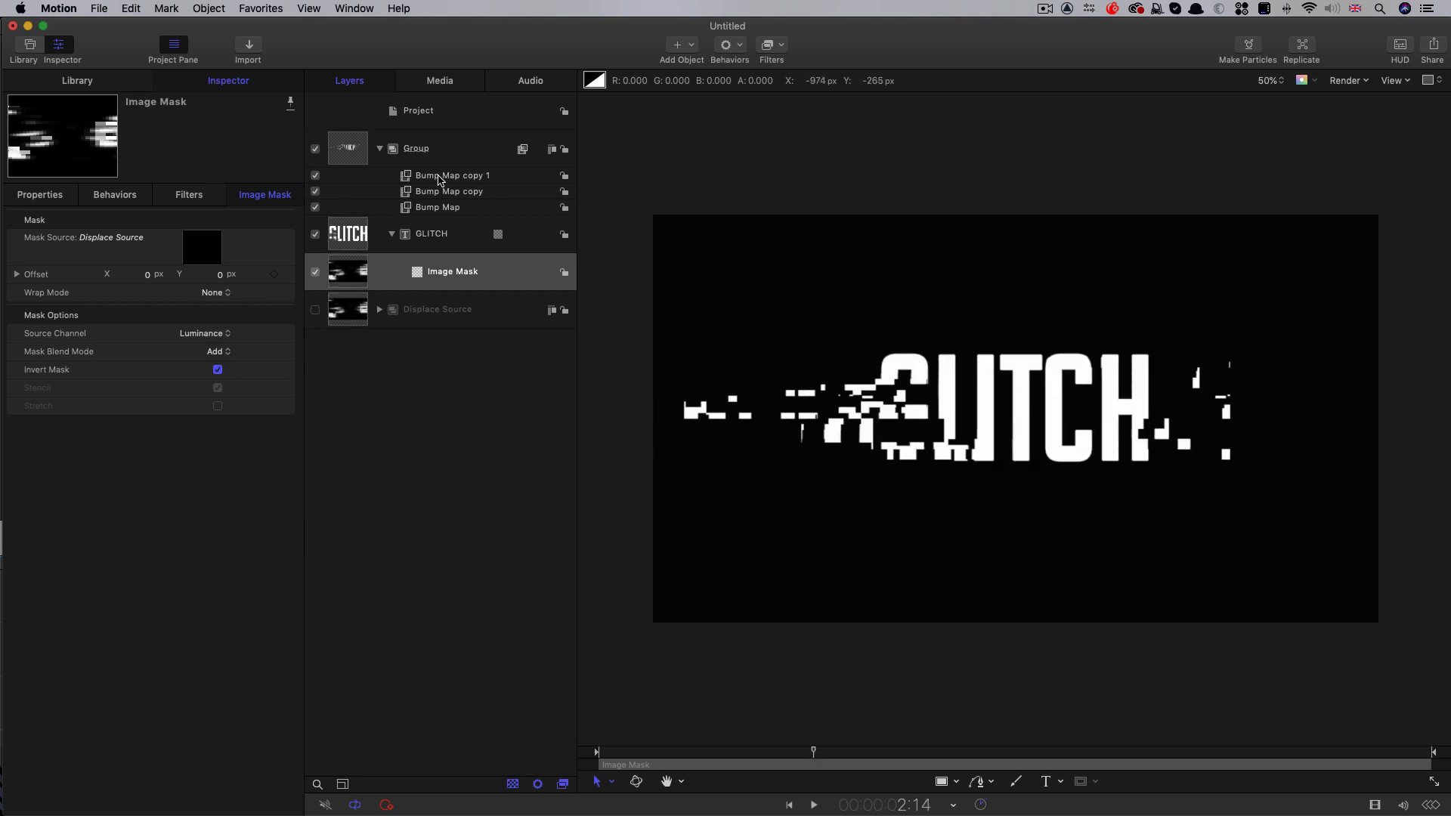
Step: Temporarily disable all three Bump Map filters, preview the masked GLITCH text alone at 2:09 and enable the filters again
{"action": "left_click", "coordinate": [439, 179]}
{"action": "left_click", "coordinate": [435, 207], "text": "shift"}
{"action": "left_click", "coordinate": [316, 207]}
{"action": "left_click", "coordinate": [816, 765]}
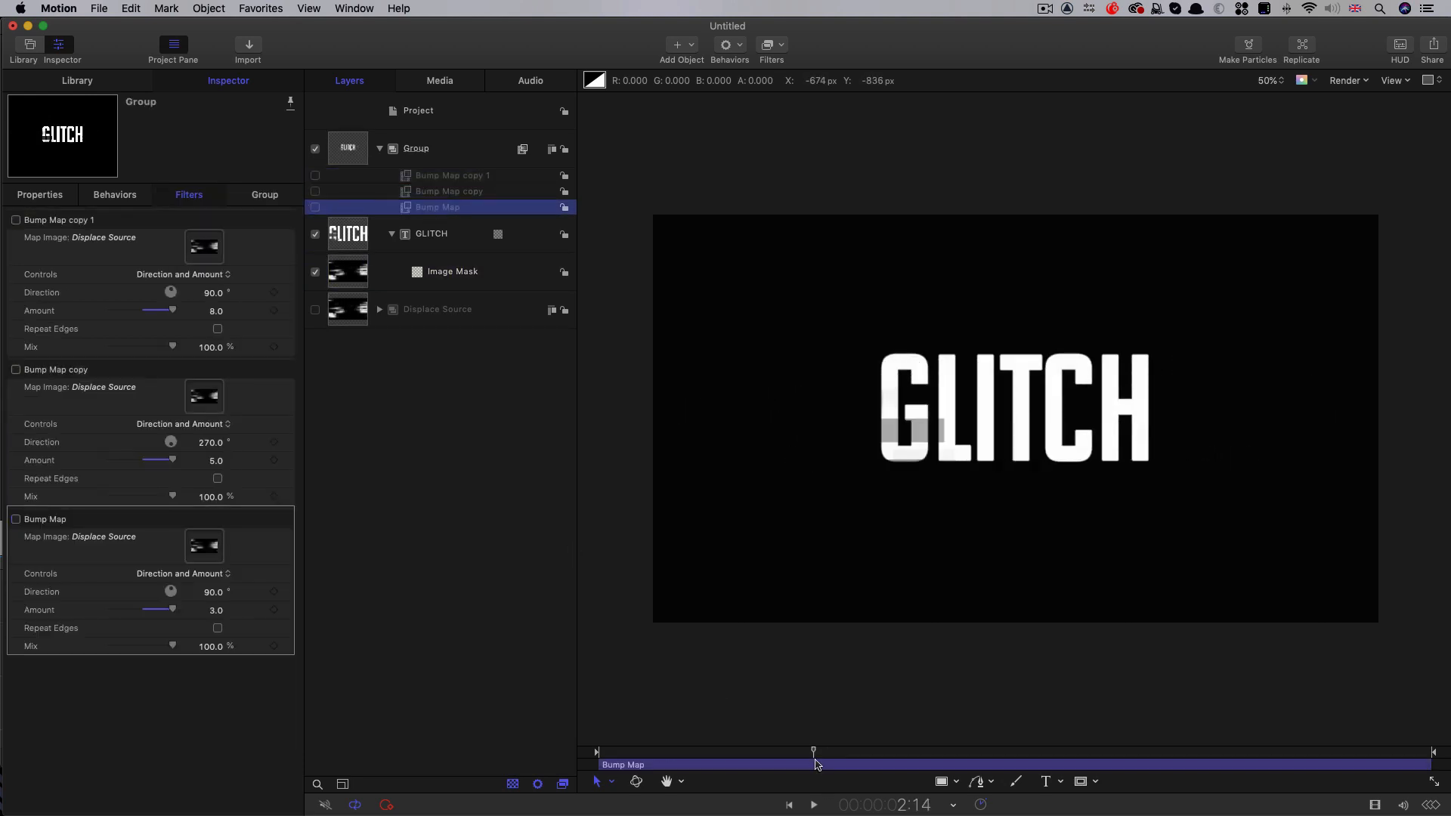
{"action": "mouse_move", "coordinate": [813, 752]}
{"action": "left_mouse_down"}
{"action": "mouse_move", "coordinate": [752, 753]}
{"action": "mouse_move", "coordinate": [807, 753]}
{"action": "mouse_move", "coordinate": [778, 754]}
{"action": "mouse_move", "coordinate": [796, 759]}
{"action": "left_mouse_up"}
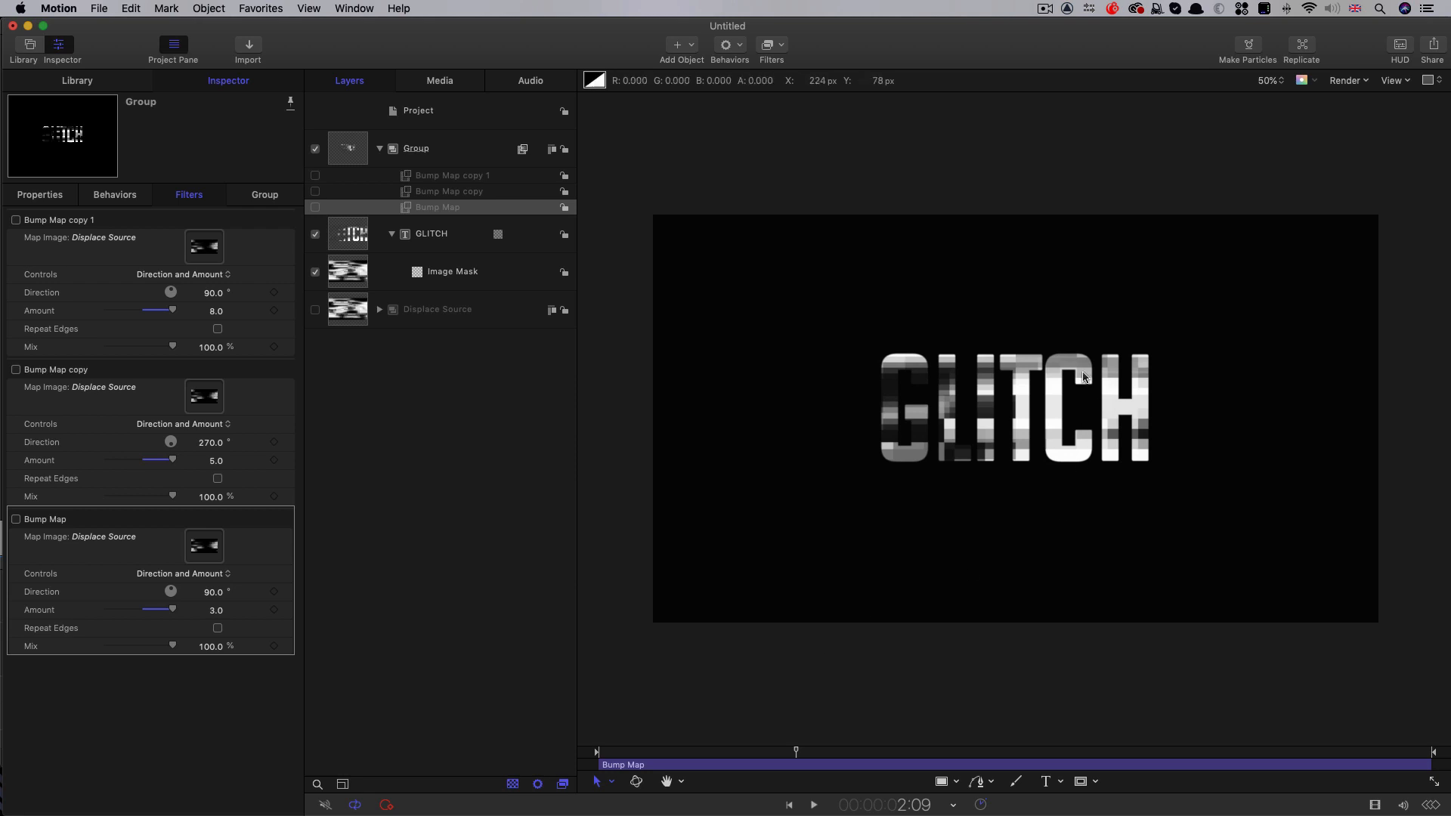
{"action": "left_click", "coordinate": [315, 207]}
{"action": "left_click", "coordinate": [315, 191]}
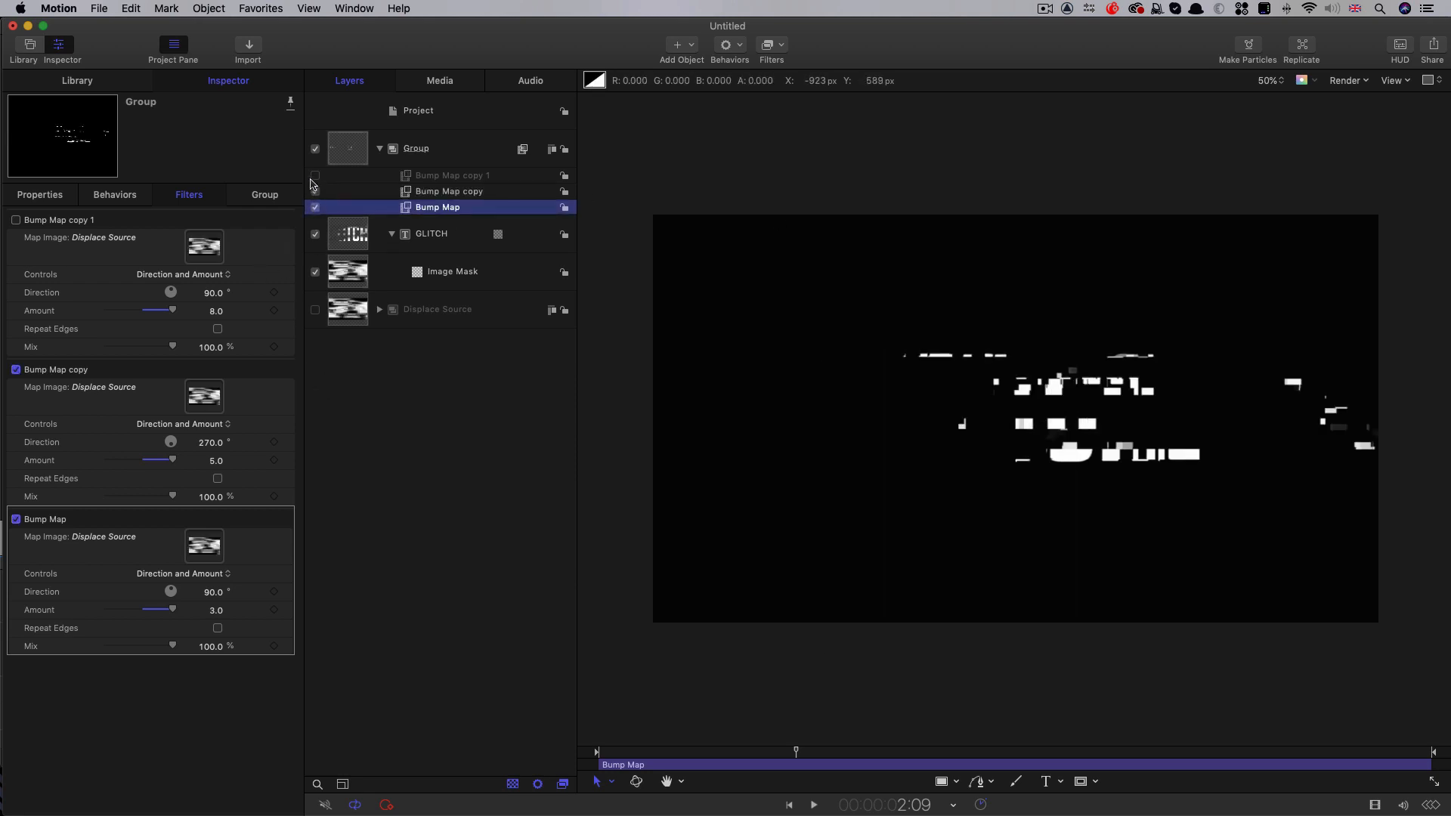
{"action": "left_click", "coordinate": [315, 175]}
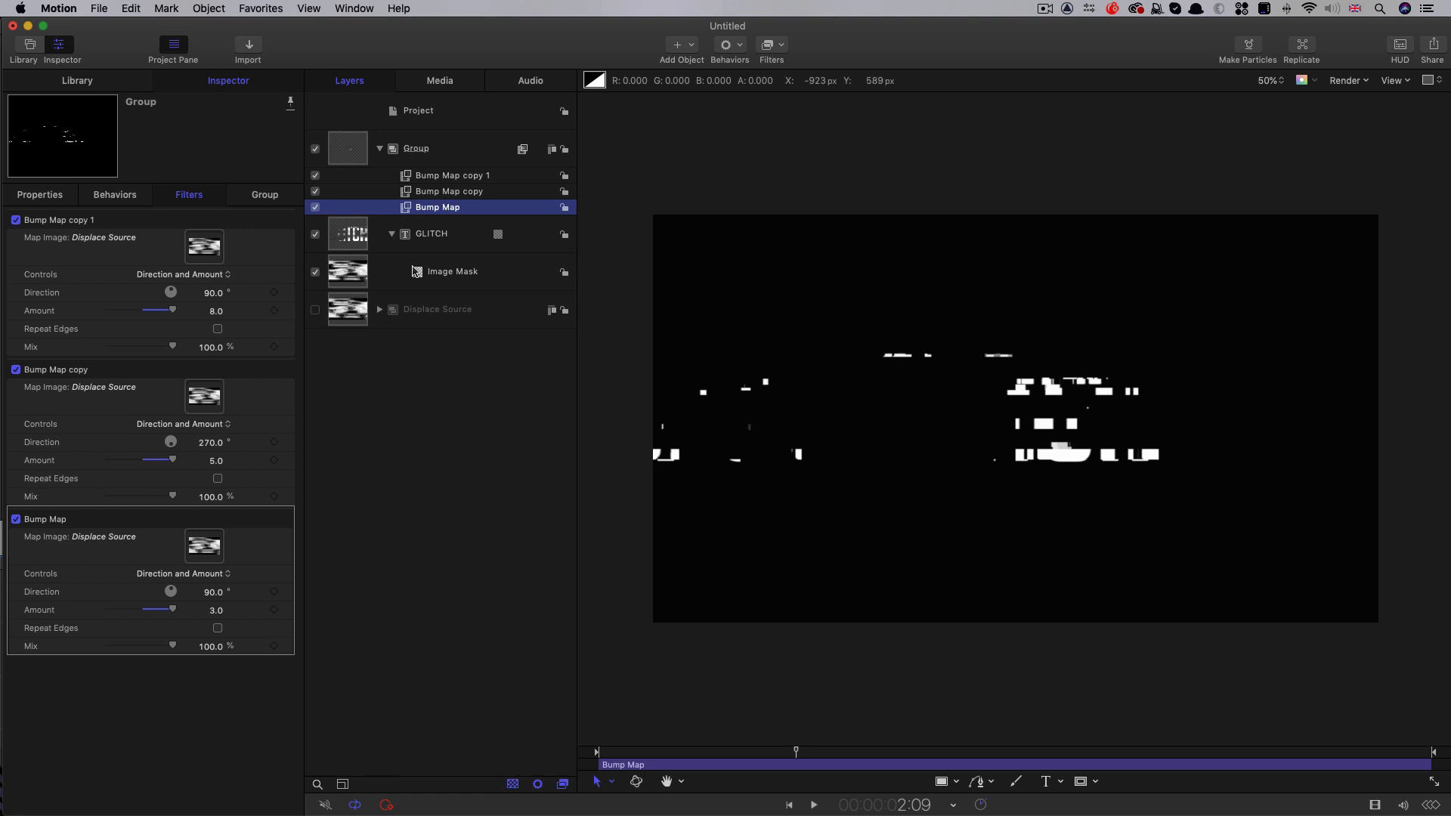
Step: Create a new group at the top of the project and place a duplicate of the masked GLITCH text in it
{"action": "left_click", "coordinate": [430, 112]}
{"action": "left_click", "coordinate": [209, 9]}
{"action": "left_click", "coordinate": [219, 26]}
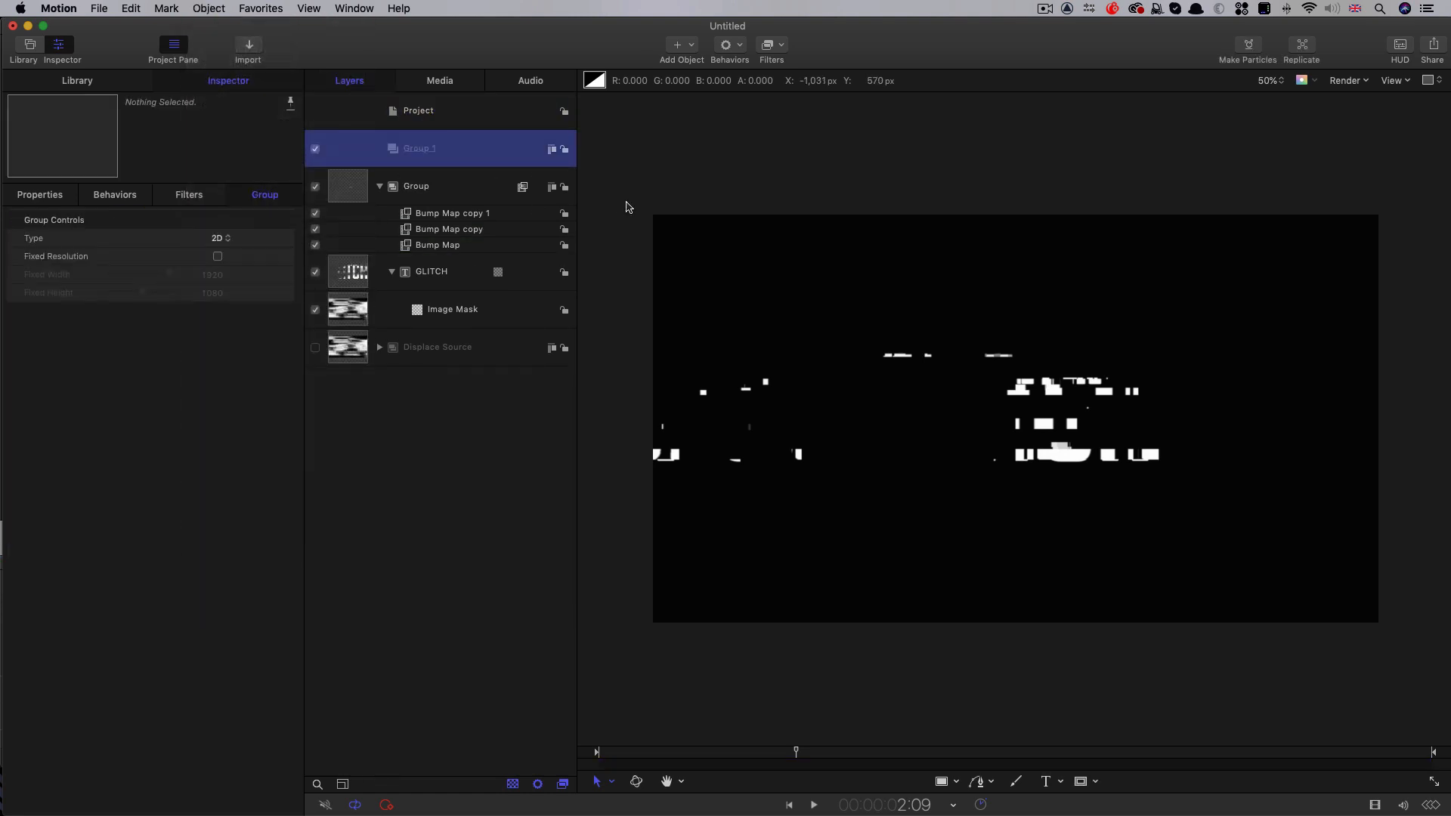
{"action": "left_click", "coordinate": [350, 277]}
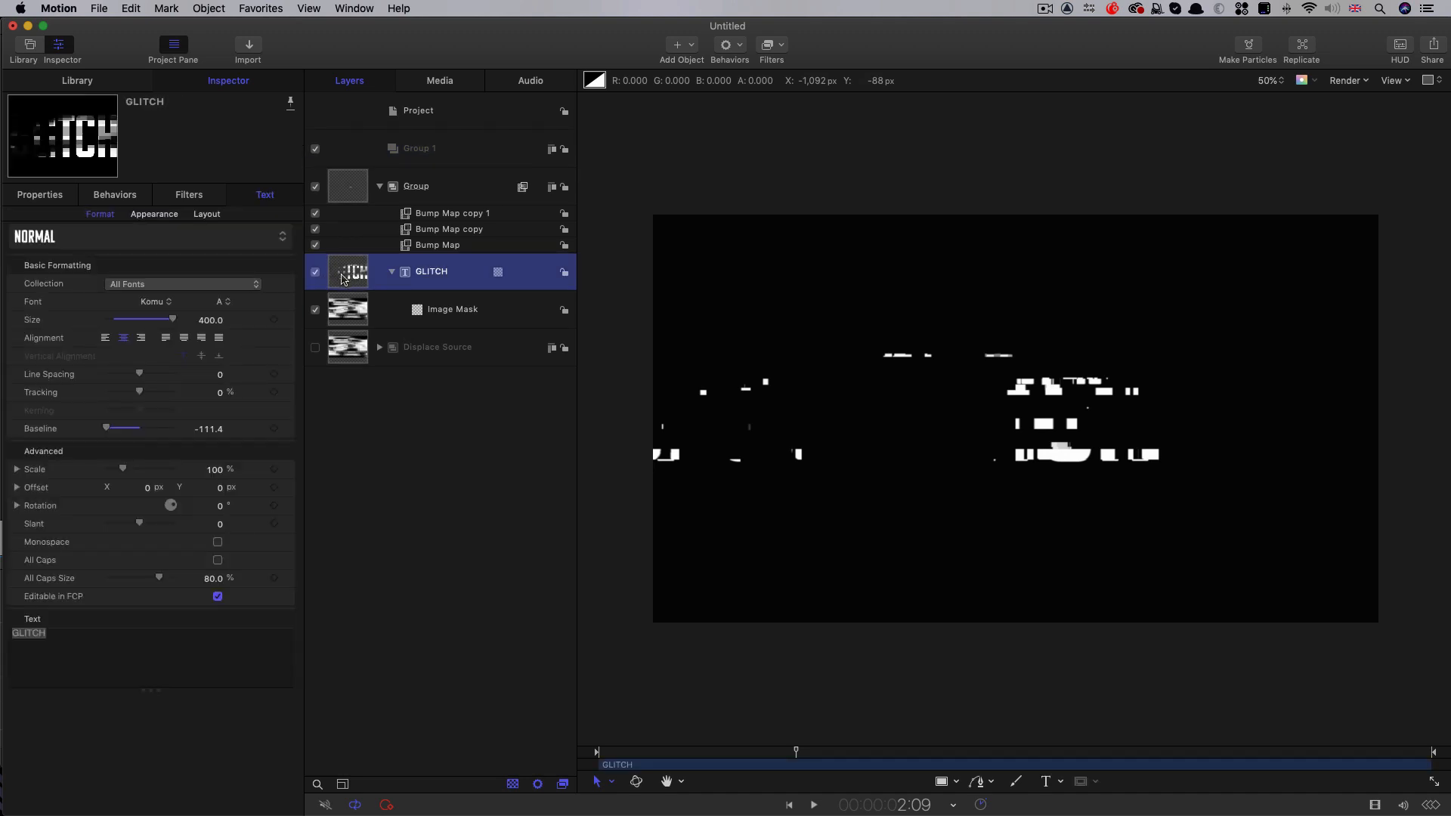
{"action": "left_click_drag", "start_coordinate": [344, 279], "coordinate": [428, 155]}
Step: Change the duplicated text to FANCY and turn off Invert Mask on its image mask
{"action": "left_click_drag", "start_coordinate": [75, 644], "coordinate": [5, 631]}
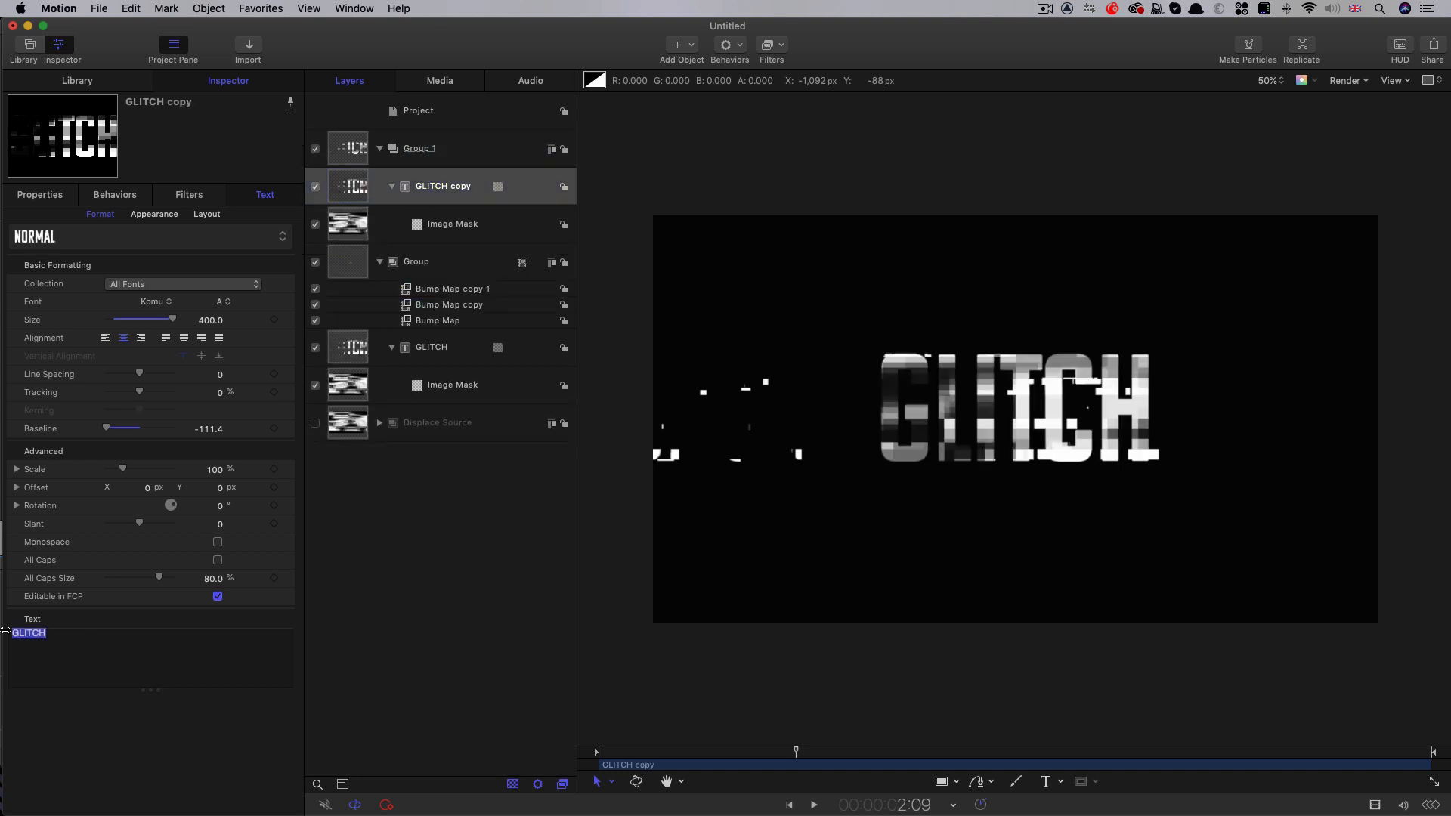
{"action": "type", "text": "FANCY"}
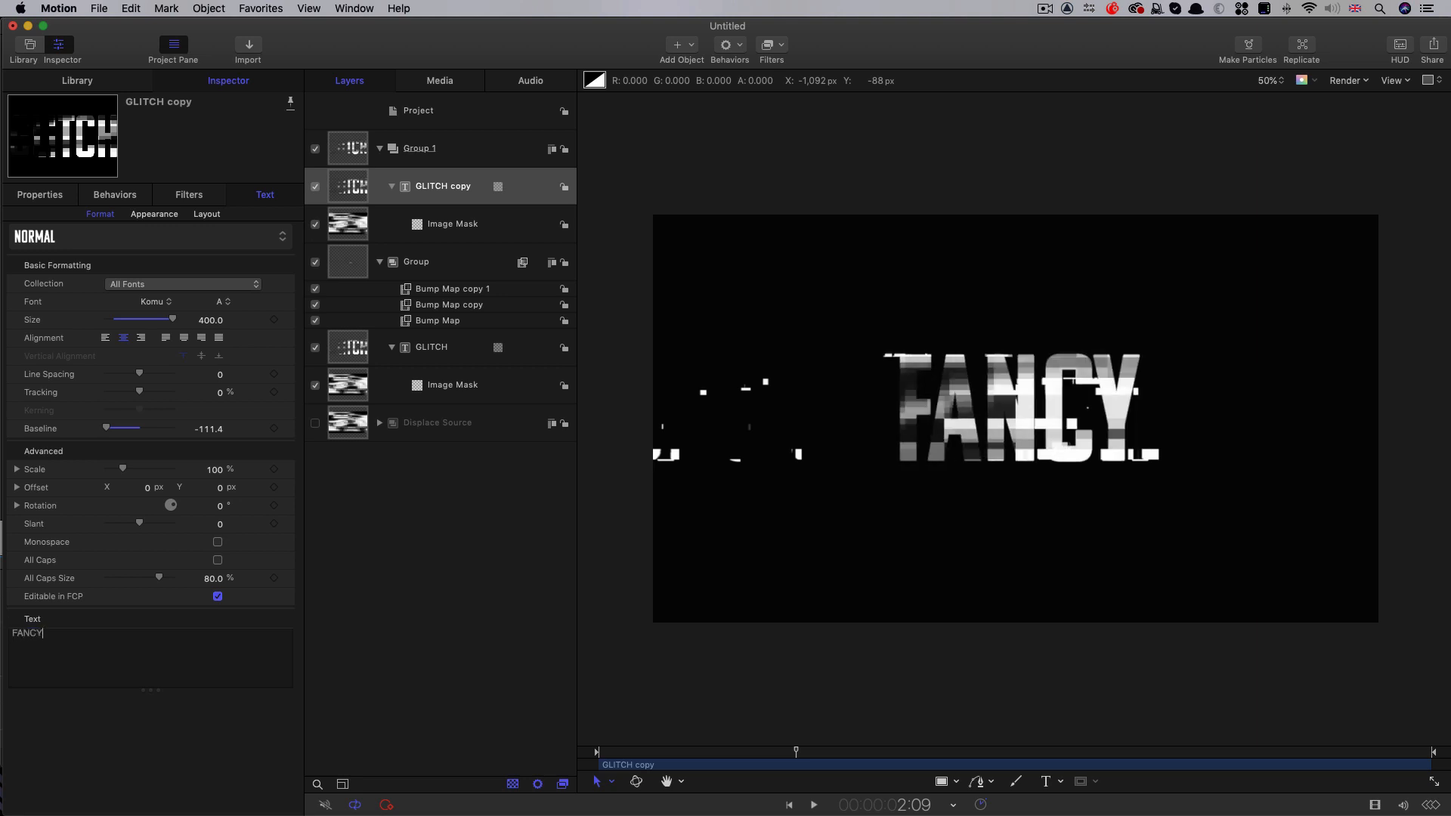
{"action": "left_click", "coordinate": [337, 224]}
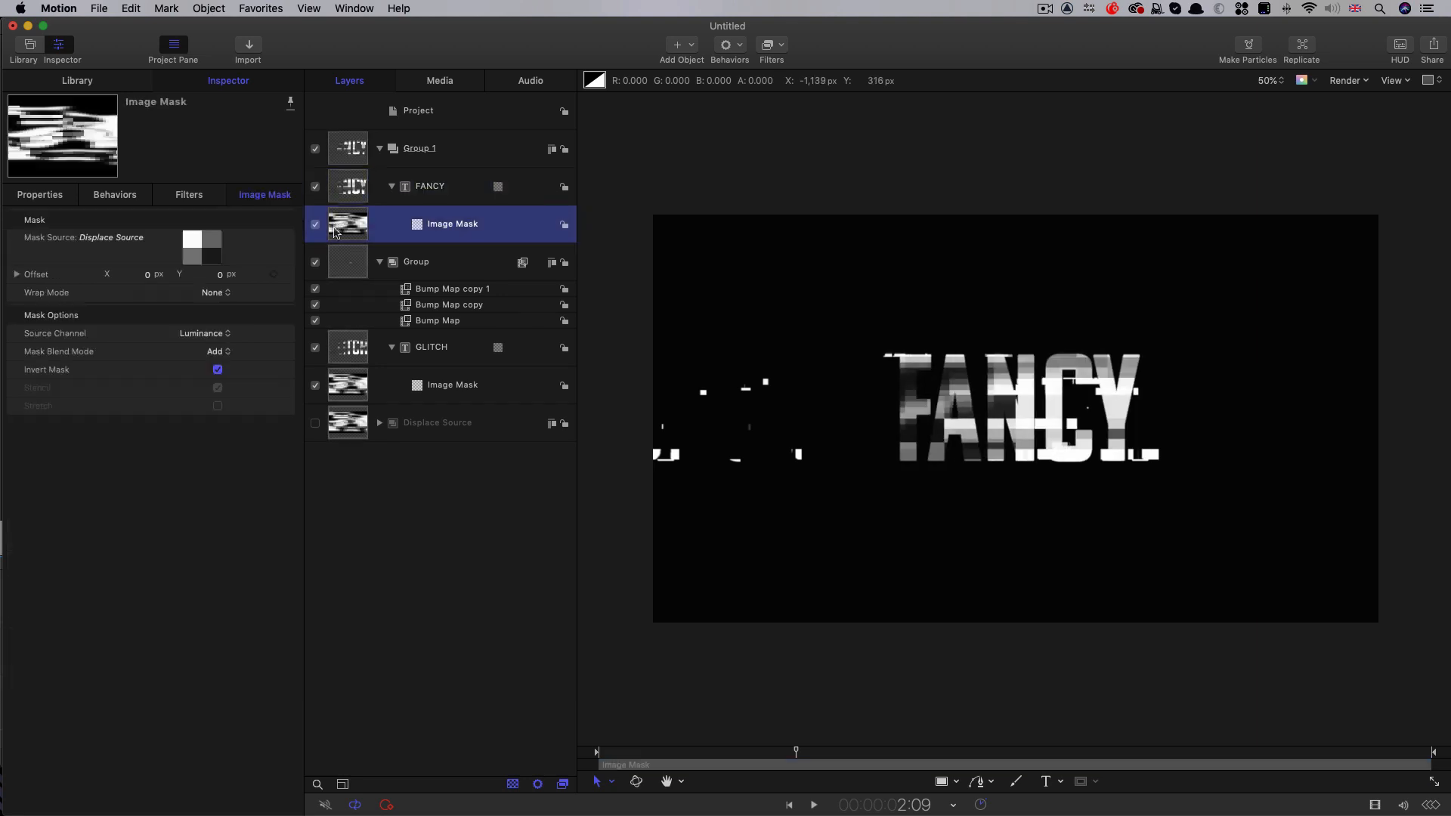
{"action": "left_click", "coordinate": [218, 369]}
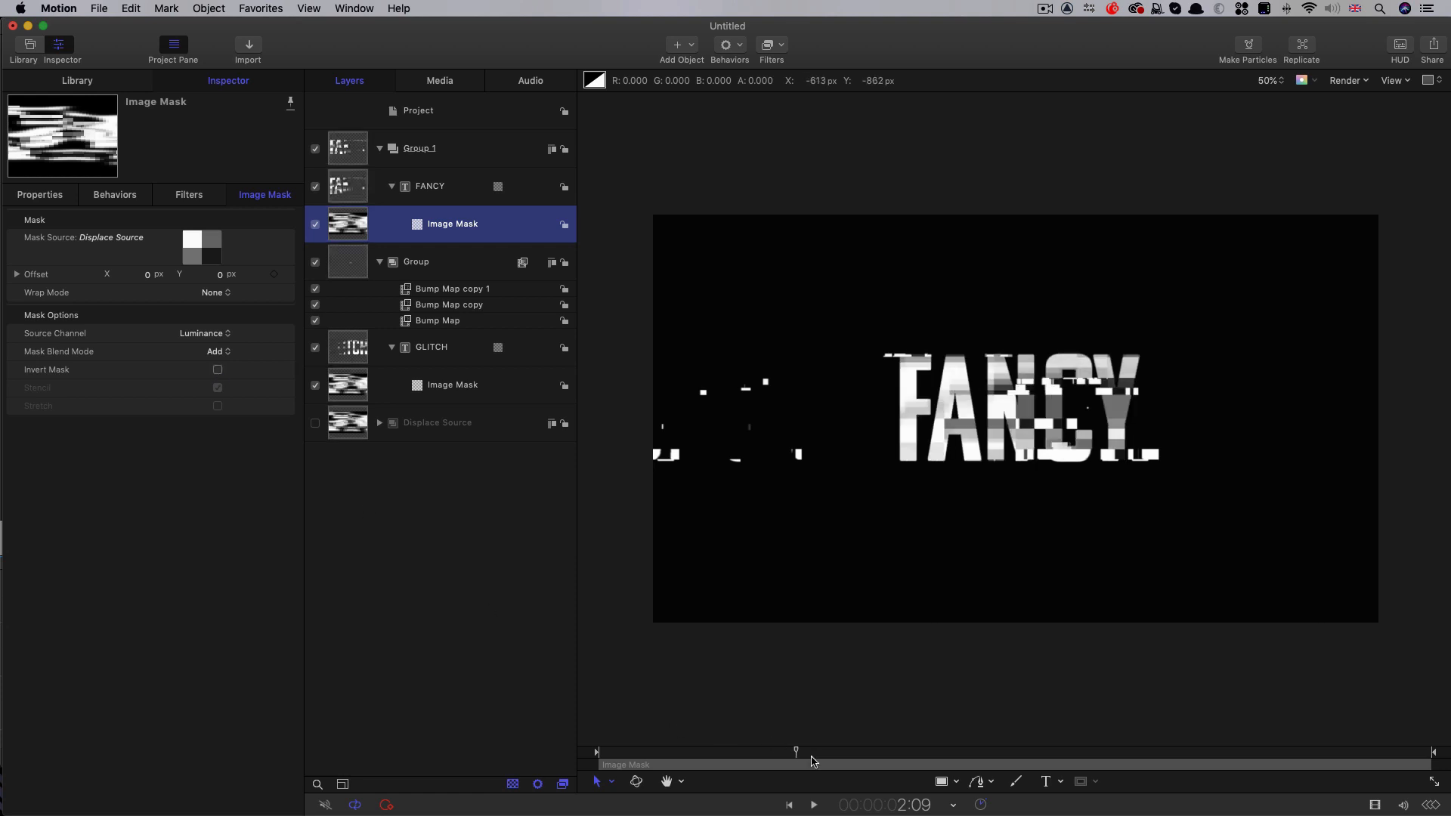
Step: Play the transition between FANCY and GLITCH and scrub back to 2:02
{"action": "left_click_drag", "start_coordinate": [812, 755], "coordinate": [718, 760]}
{"action": "key", "text": "space"}
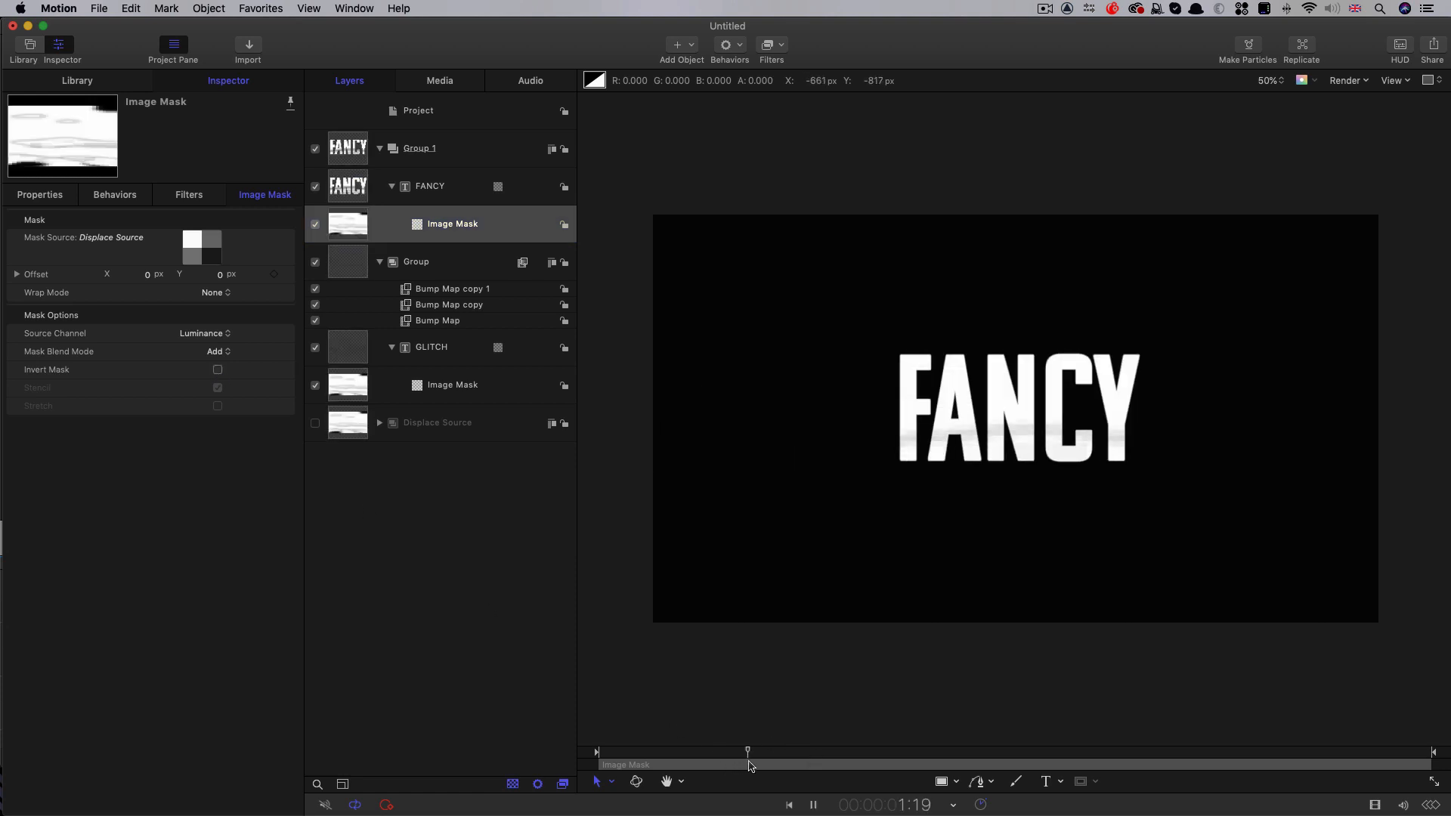
{"action": "key", "text": "space"}
{"action": "left_click_drag", "start_coordinate": [884, 757], "coordinate": [773, 762]}
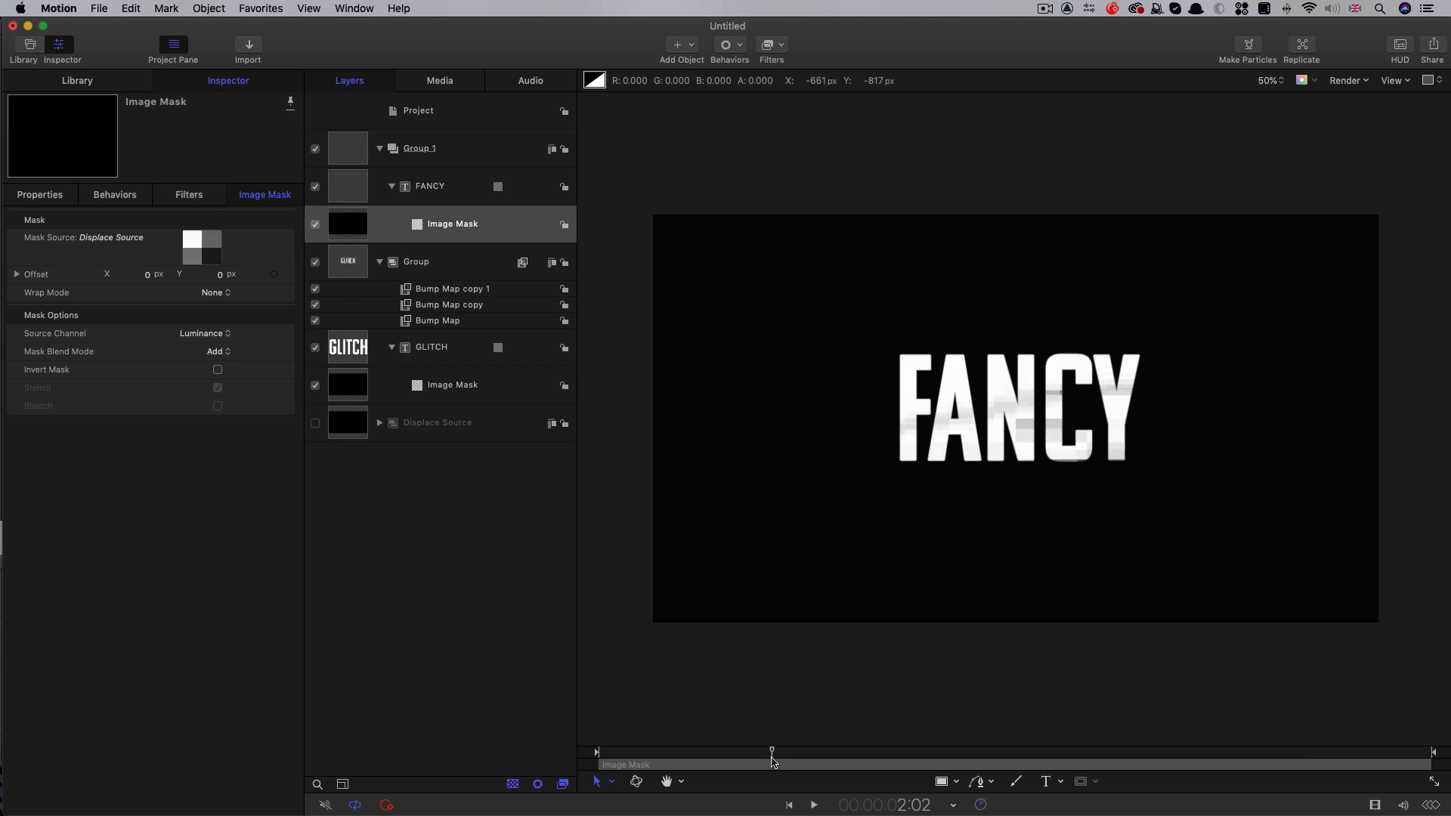
Step: Extend the white Color Solid in the Displace Source group beyond 2:02 and preview the transition up to 2:10
{"action": "left_click", "coordinate": [378, 425]}
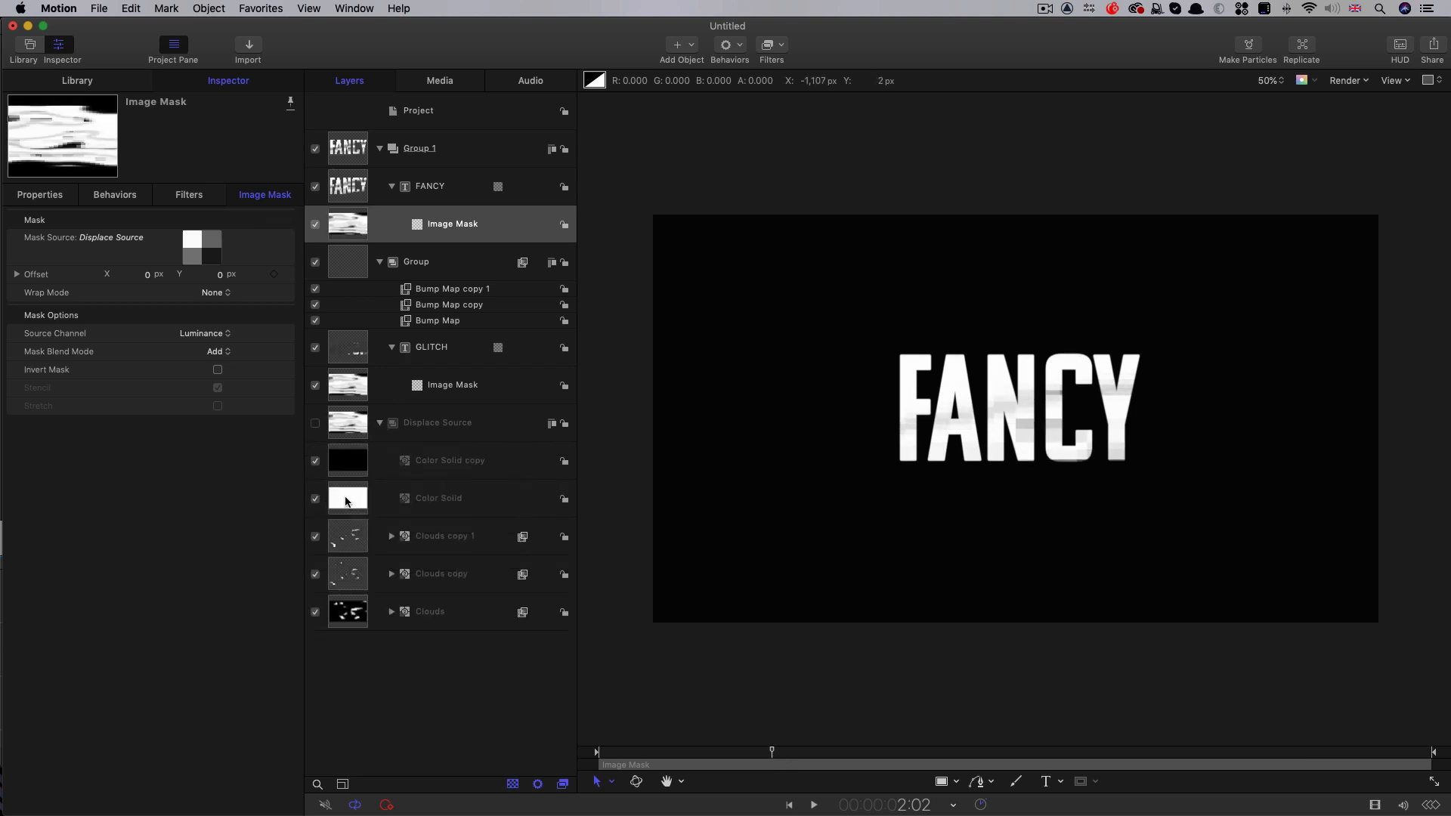
{"action": "left_click", "coordinate": [354, 500]}
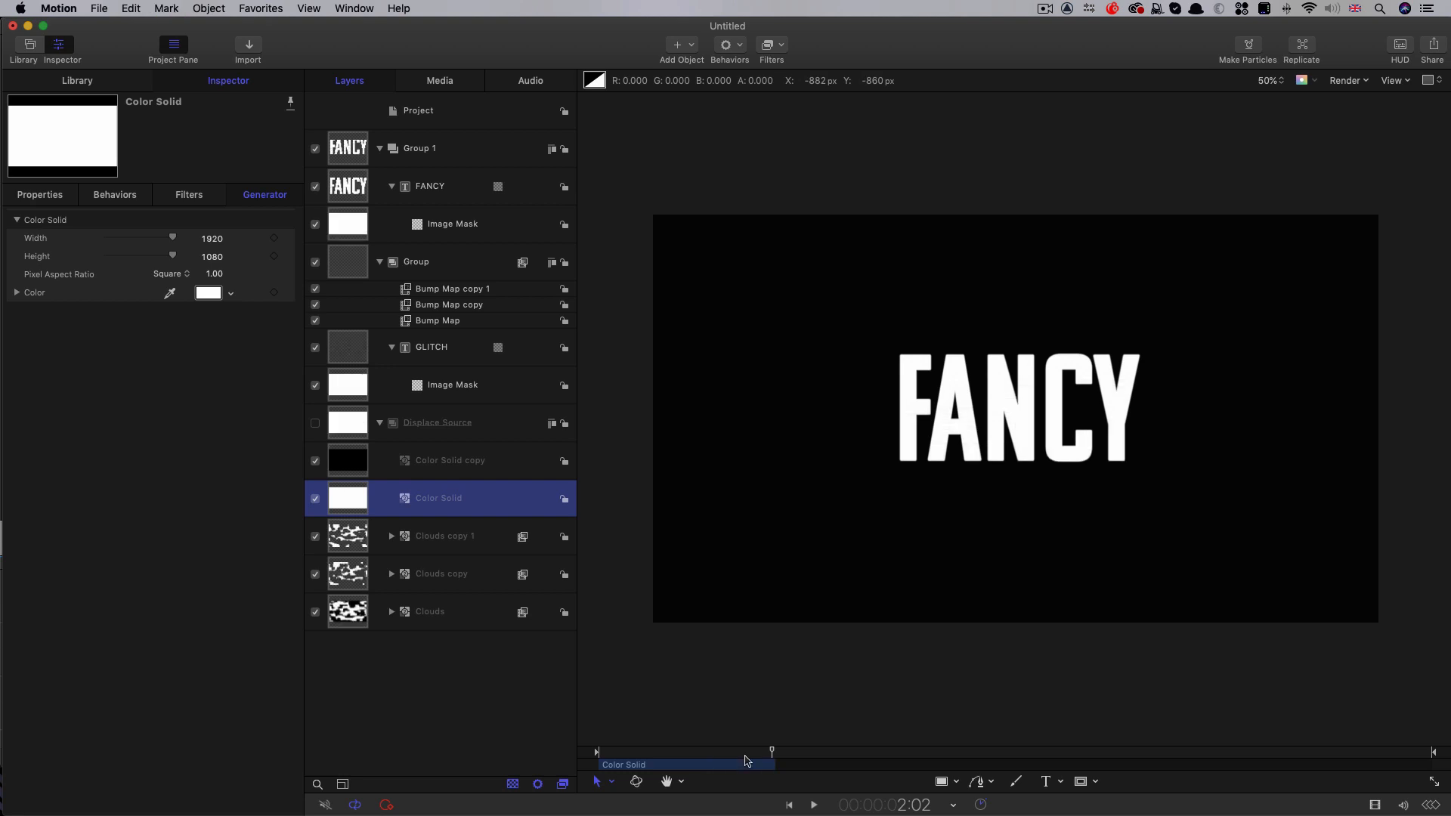
{"action": "left_click_drag", "start_coordinate": [744, 752], "coordinate": [806, 770]}
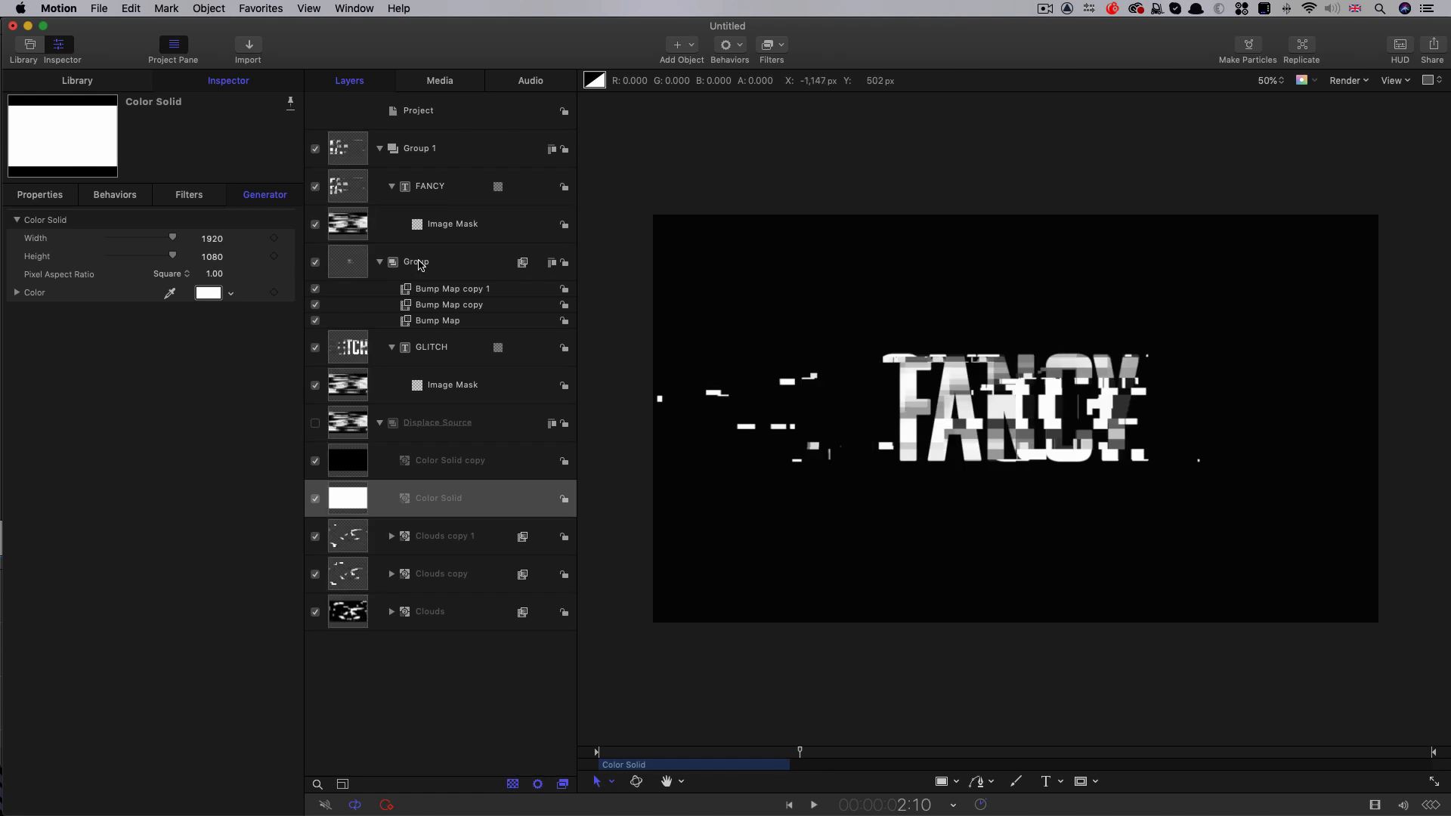
Step: Rename the GLITCH text's group as TEXT B and the FANCY text's group as TEXT A
{"action": "double_click", "coordinate": [420, 263]}
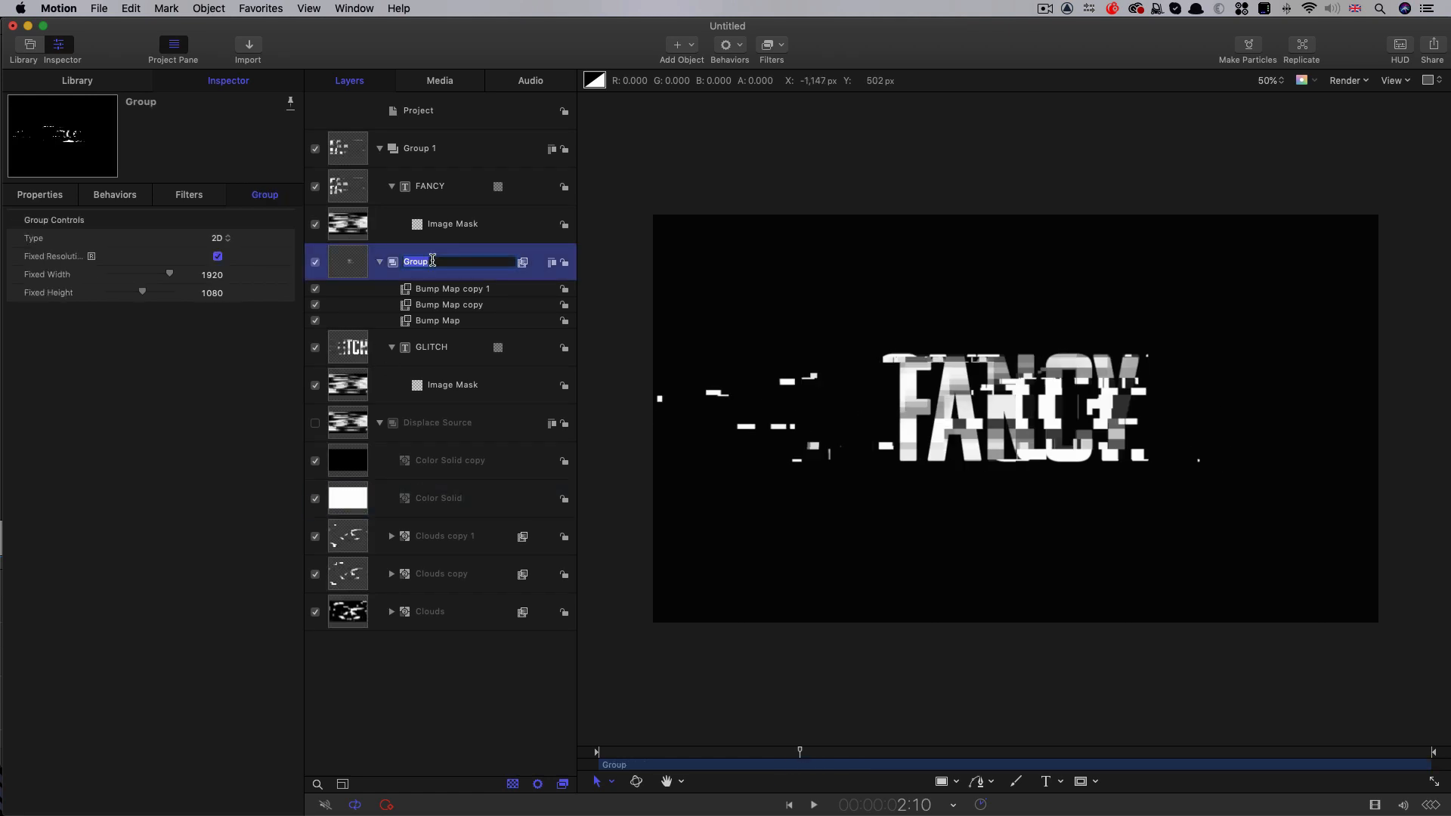
{"action": "type", "text": "TEXT B"}
{"action": "key", "text": "Return"}
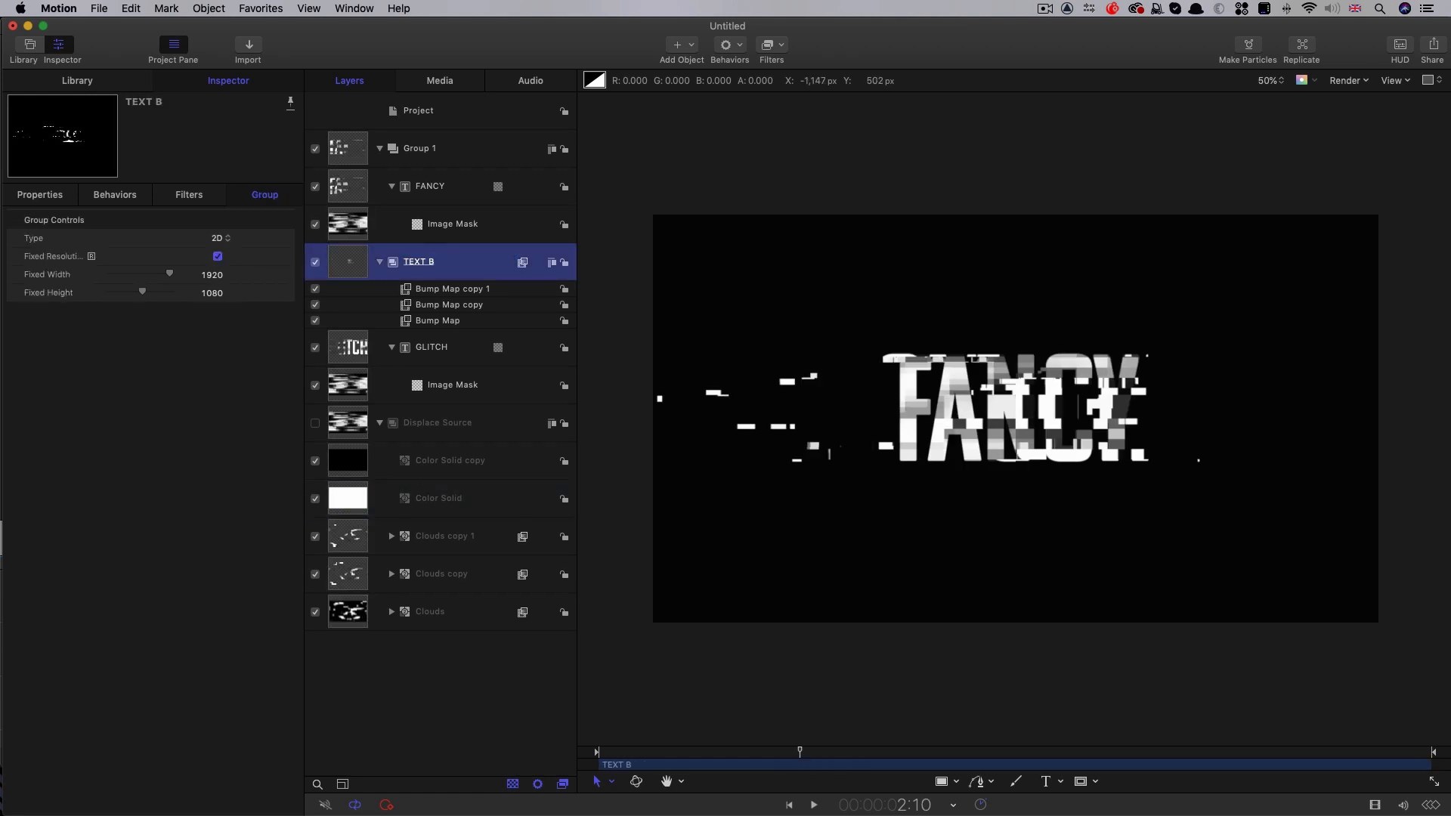
{"action": "double_click", "coordinate": [420, 149]}
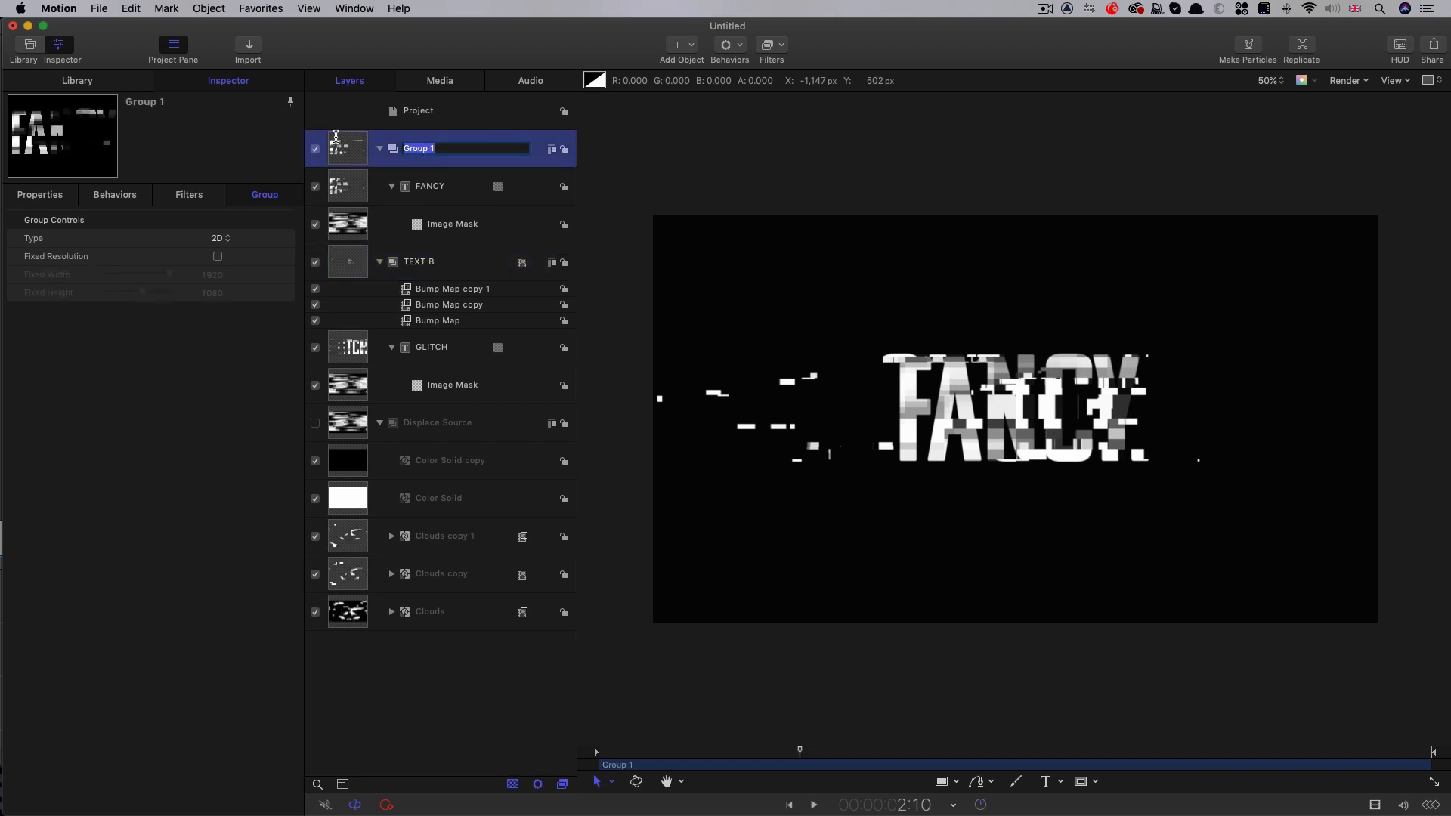
{"action": "type", "text": "TEXT A"}
{"action": "key", "text": "Return"}
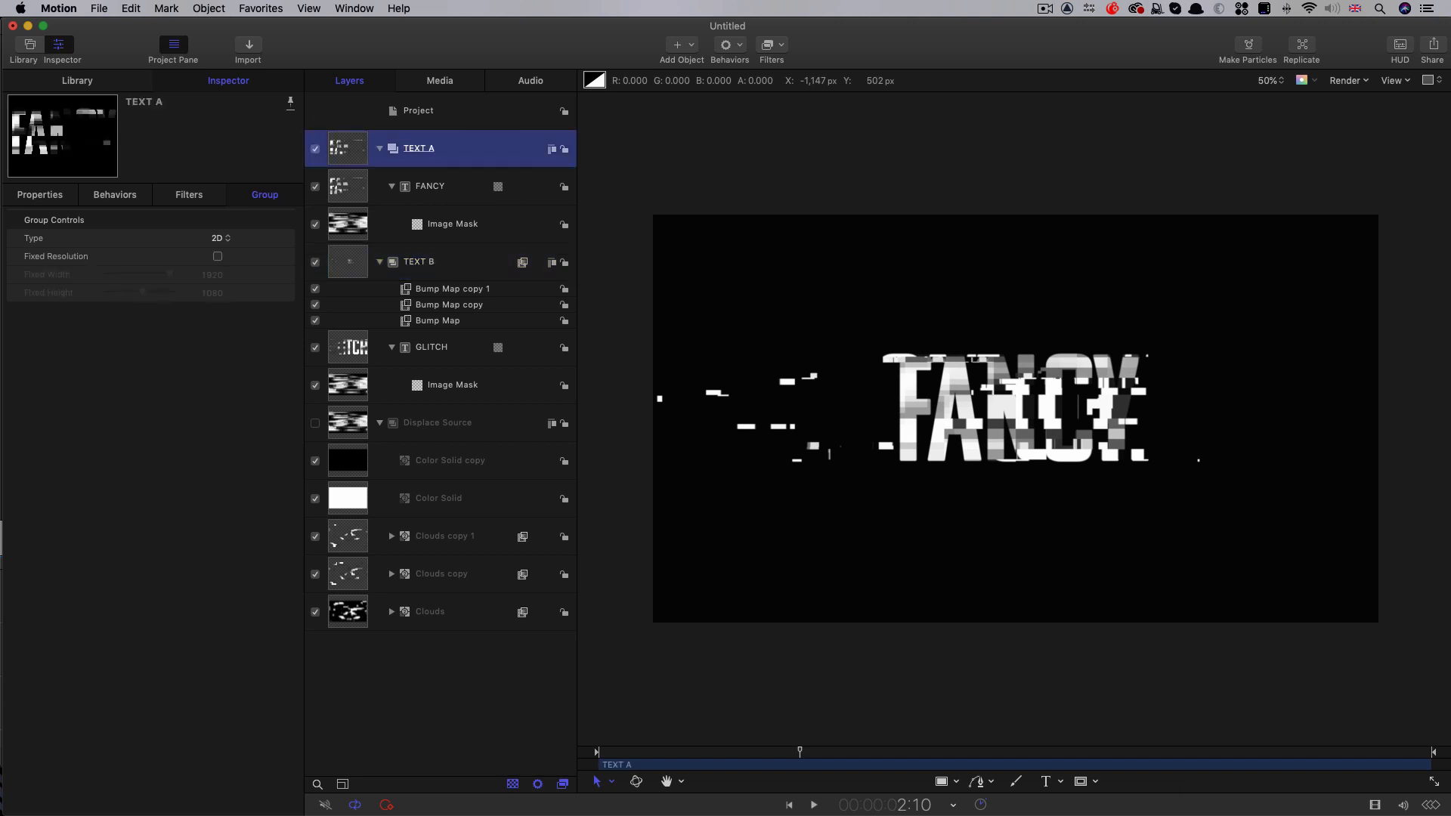
Step: Collapse the TEXT A and TEXT B groups, create a new top-level group and move both into it
{"action": "left_click", "coordinate": [380, 148]}
{"action": "left_click", "coordinate": [382, 189]}
{"action": "left_click", "coordinate": [455, 115]}
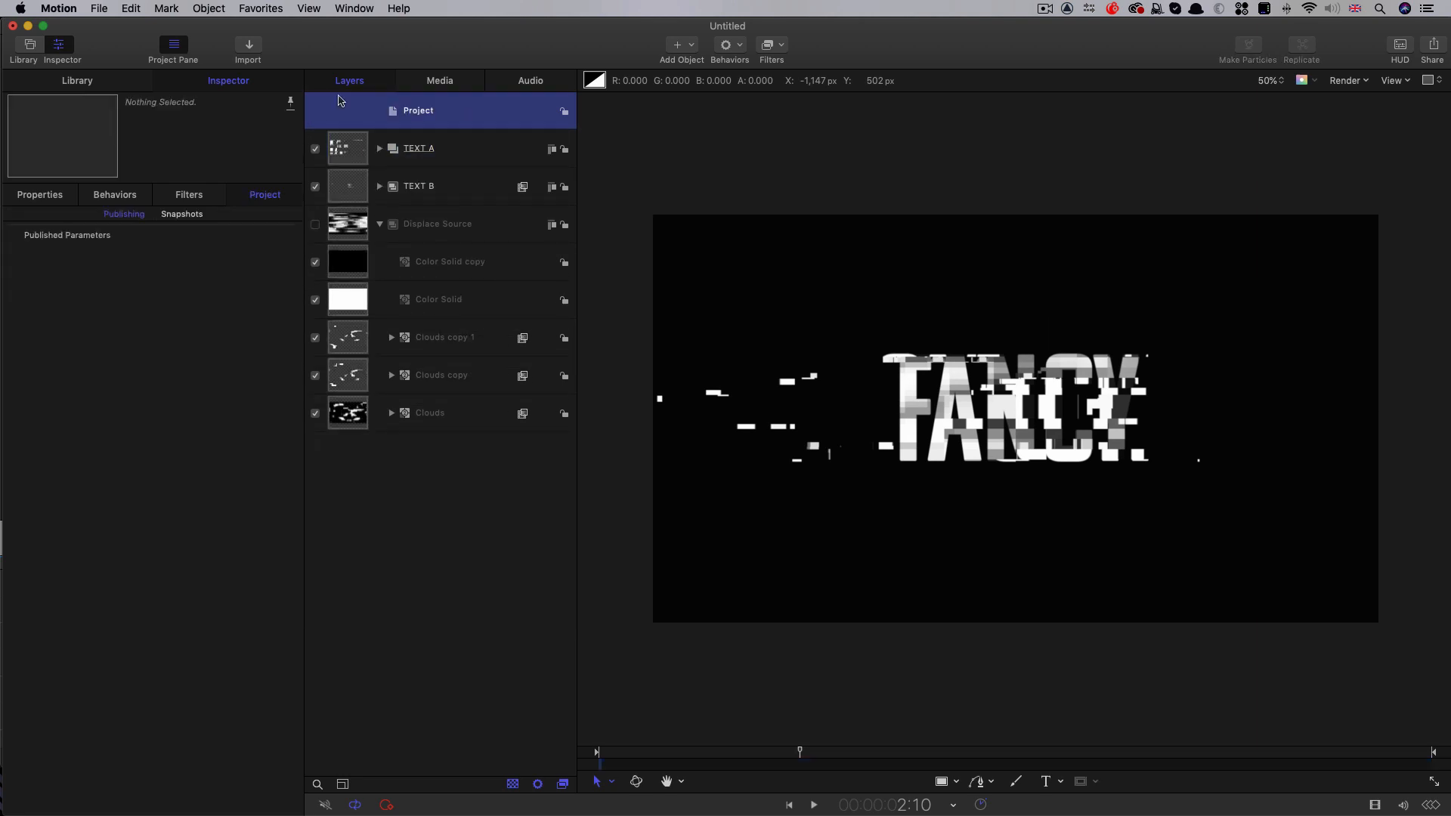
{"action": "left_click", "coordinate": [209, 9]}
{"action": "left_click", "coordinate": [209, 31]}
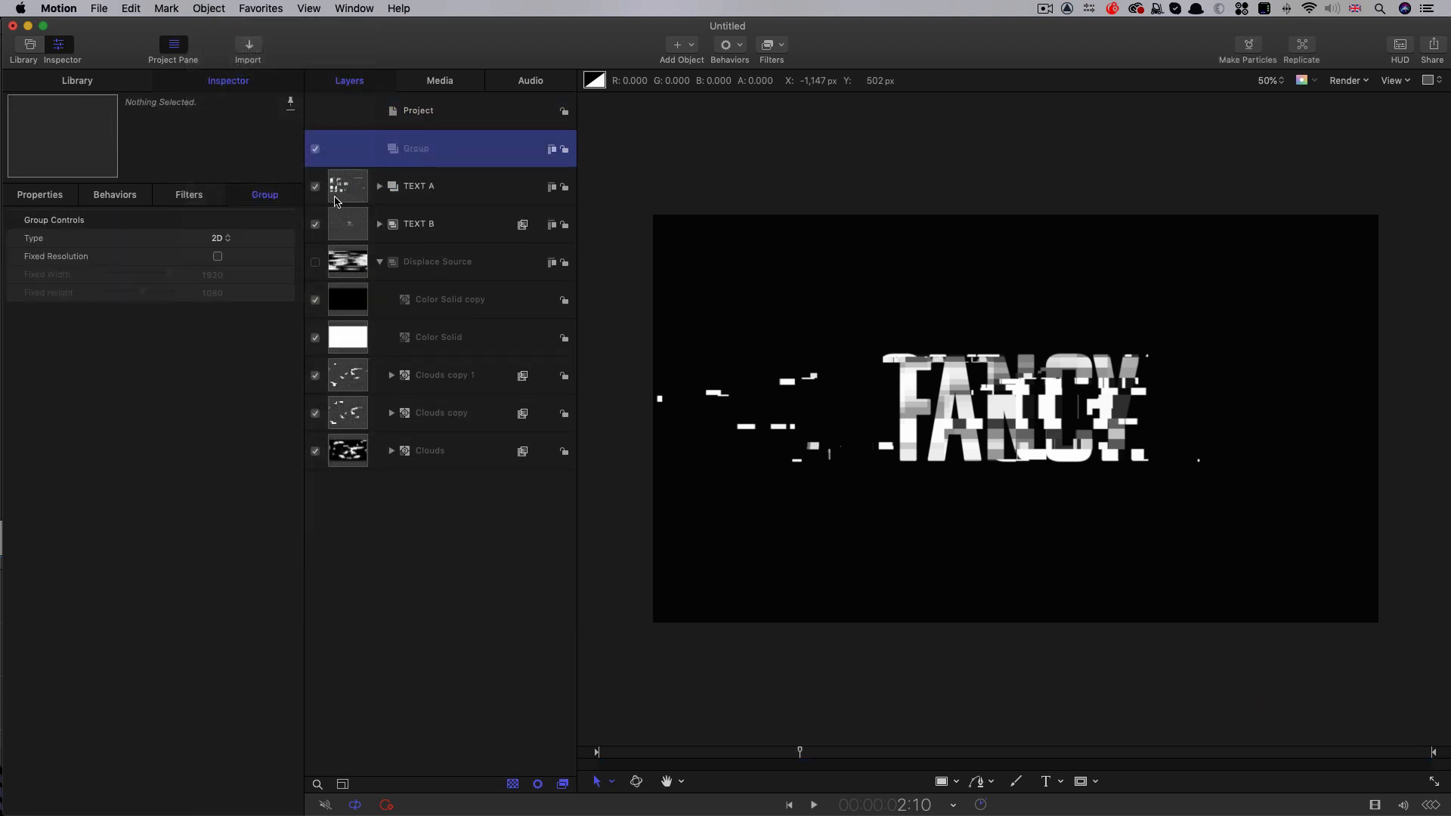
{"action": "left_click", "coordinate": [344, 189]}
{"action": "left_click", "coordinate": [352, 231], "text": "shift"}
{"action": "left_click_drag", "start_coordinate": [351, 231], "coordinate": [354, 151]}
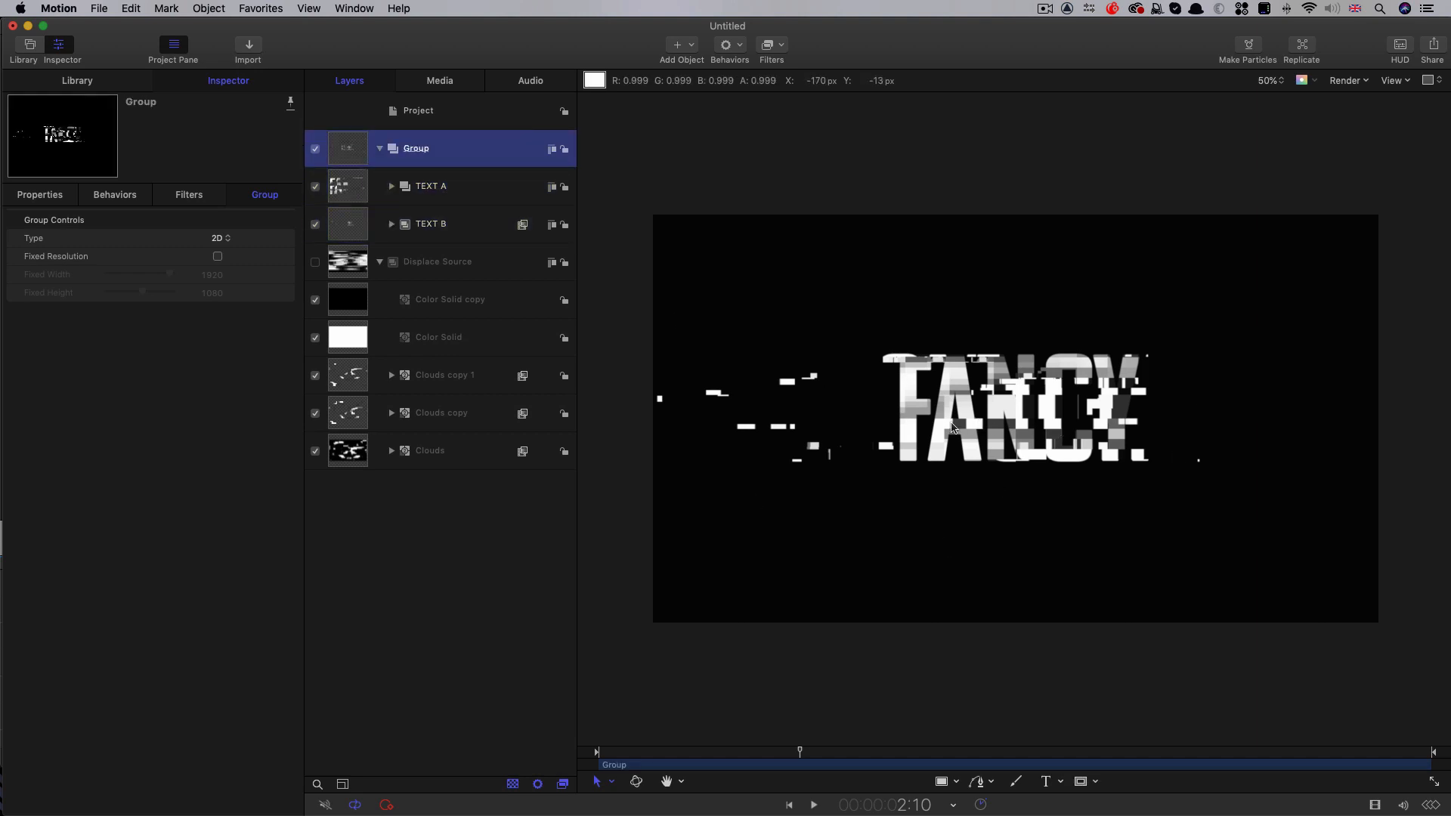
Step: Make a clone layer of the group holding TEXT A and TEXT B and add a Channel Blur filter to the clone
{"action": "right_click", "coordinate": [348, 146]}
{"action": "left_click", "coordinate": [410, 380]}
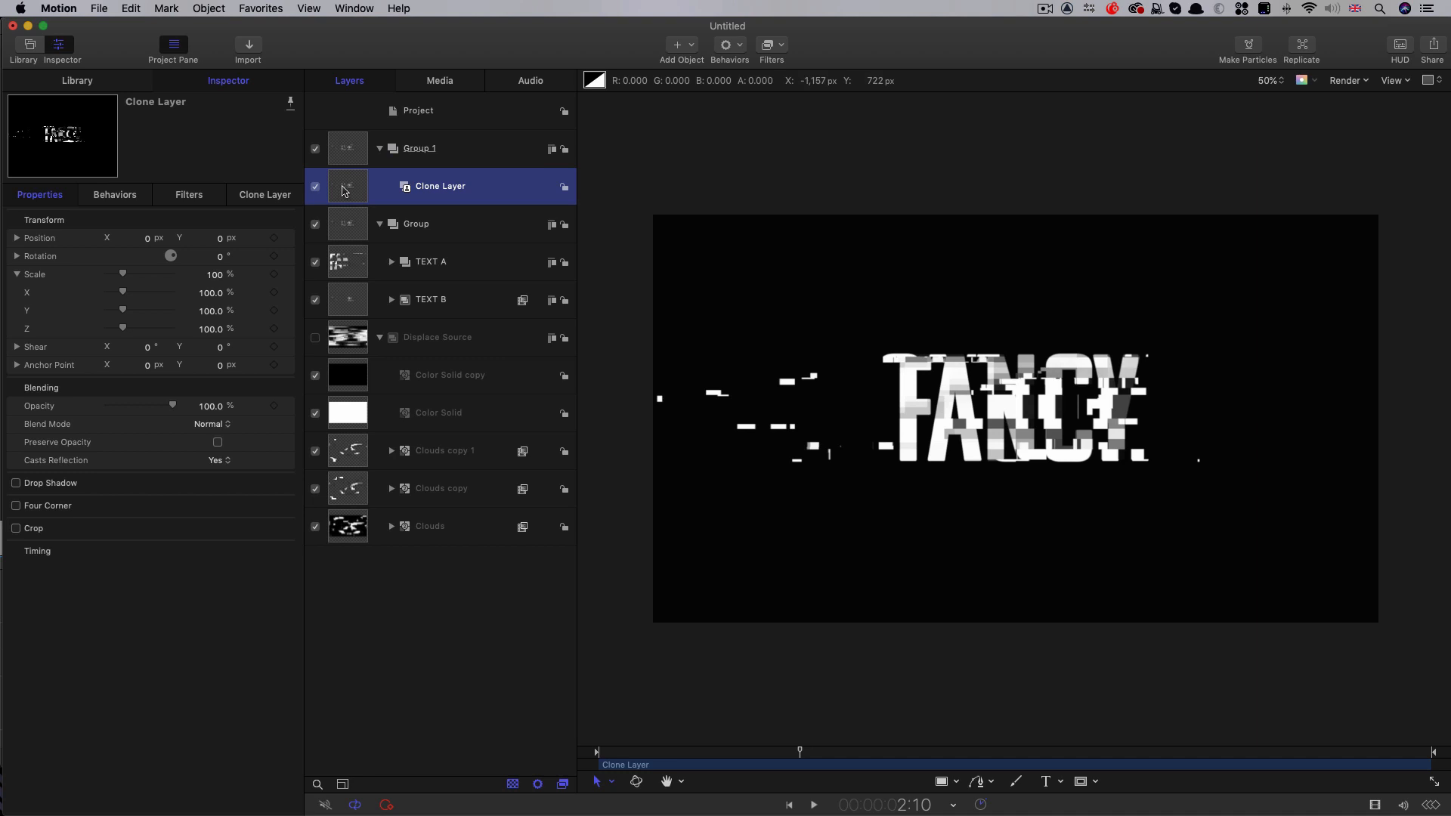
{"action": "left_click", "coordinate": [768, 46]}
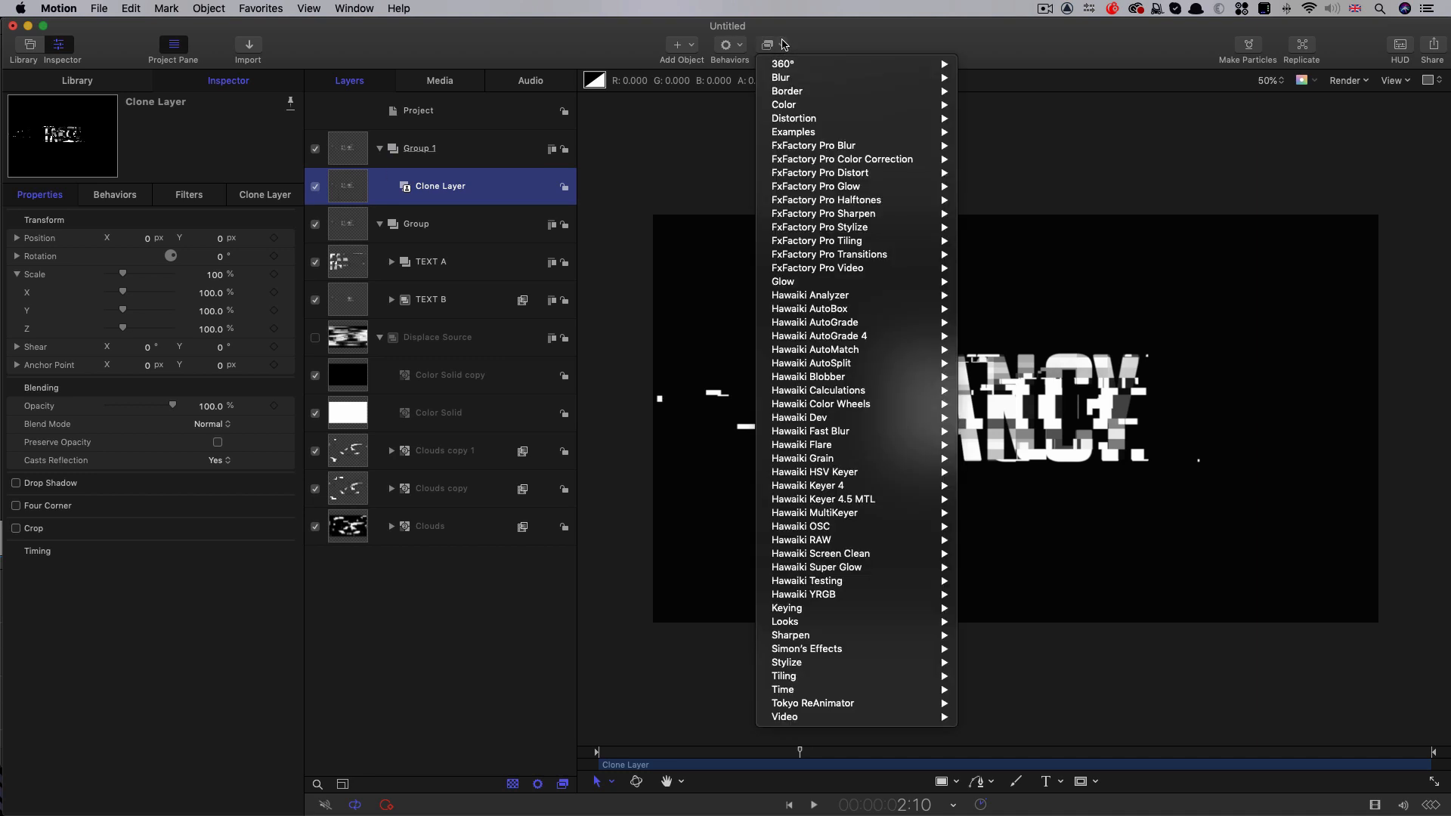
{"action": "mouse_move", "coordinate": [779, 79]}
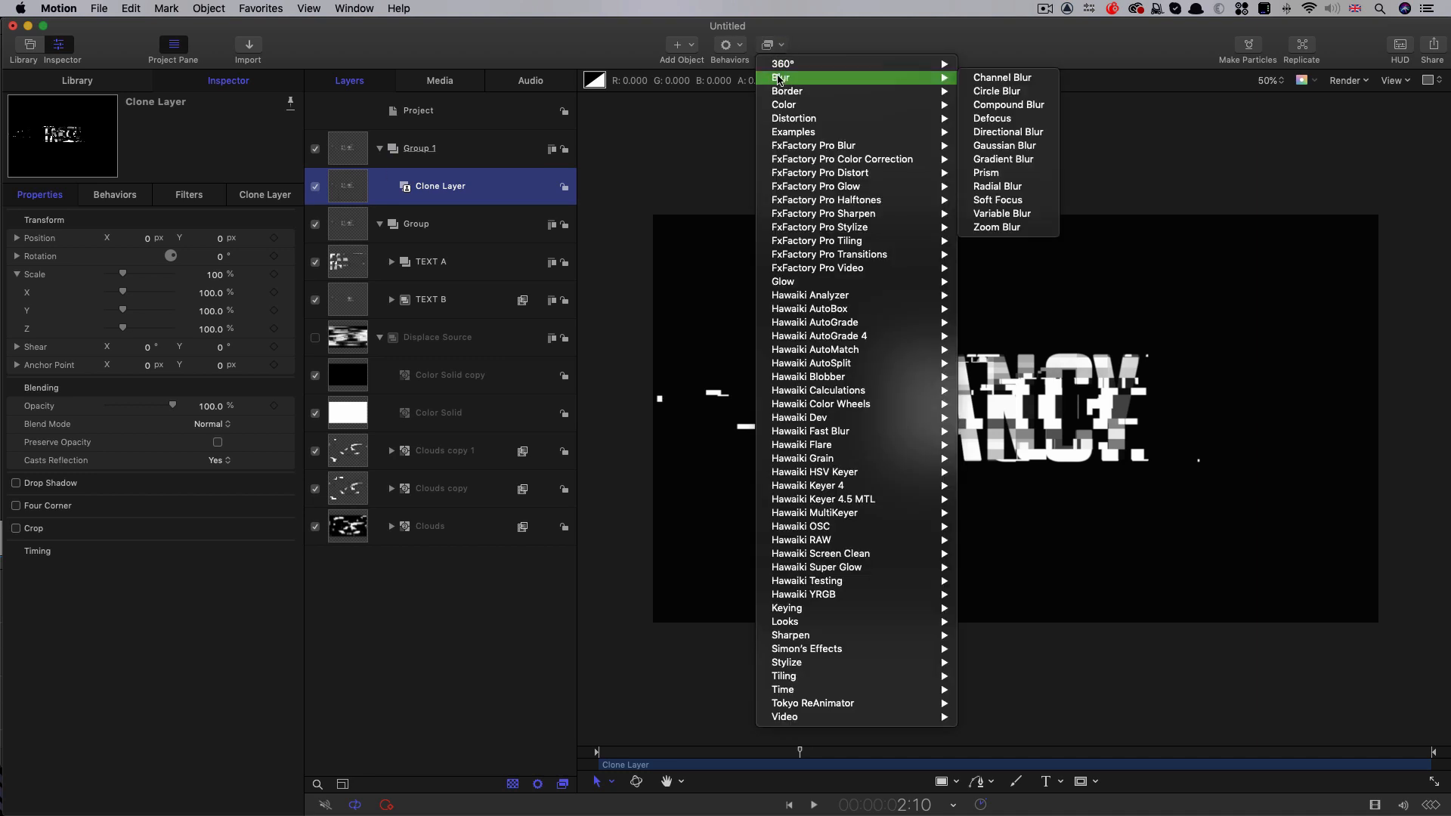
{"action": "left_click", "coordinate": [1009, 80]}
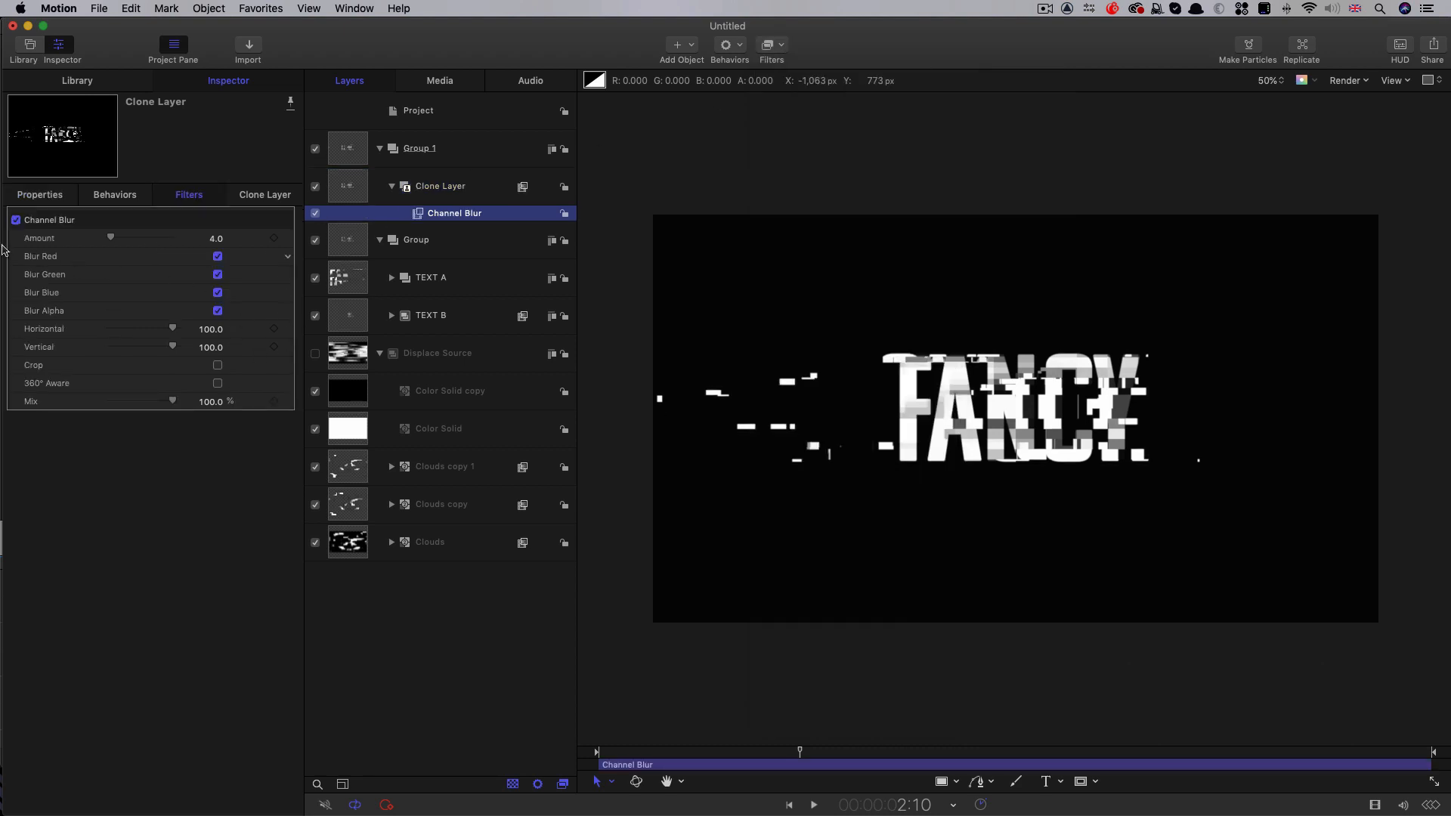
Step: Set the Channel Blur amount to 64, disable its red and green blurring, and scrub to 2:16
{"action": "left_click", "coordinate": [216, 238]}
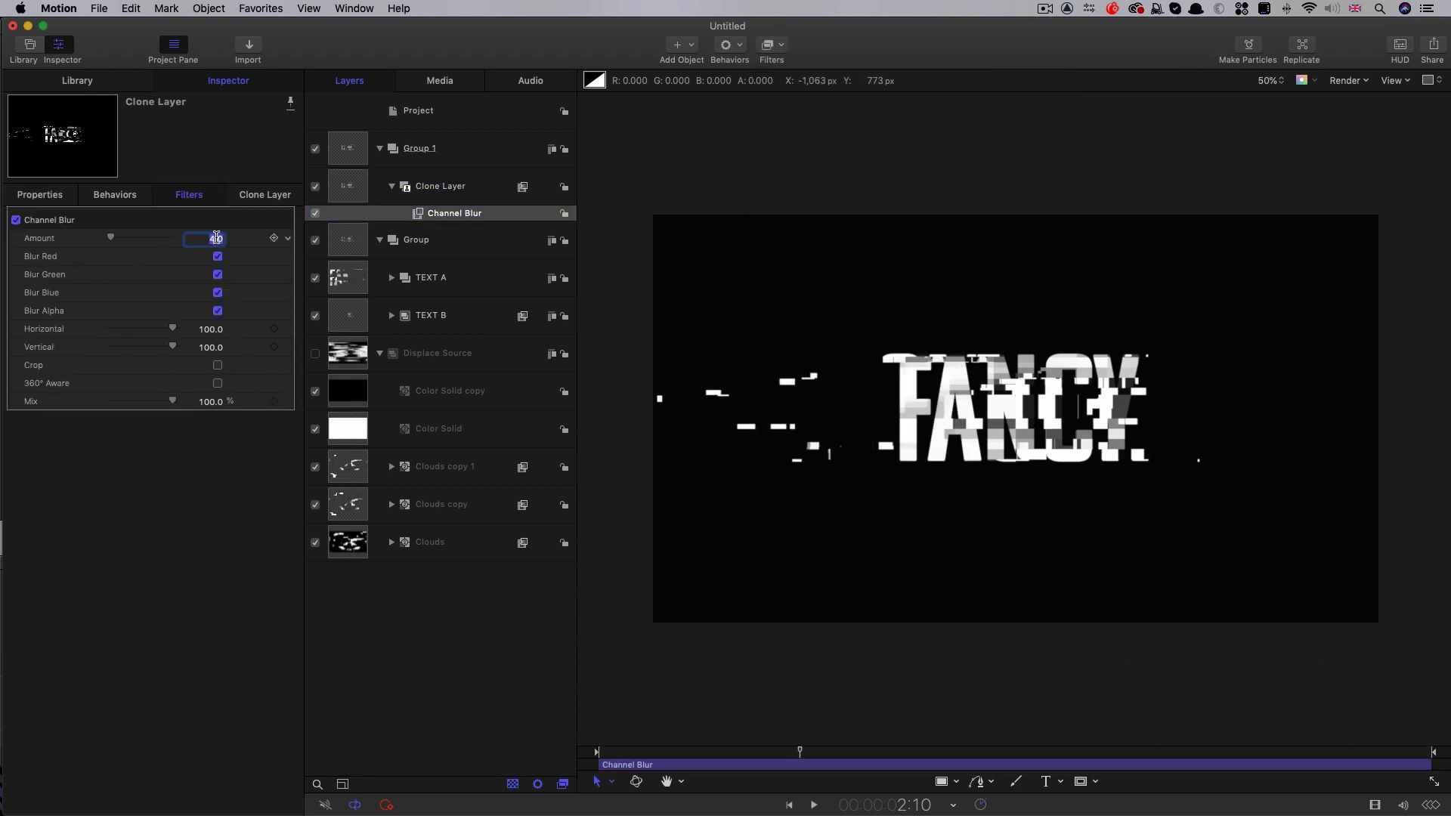
{"action": "key", "text": "Return"}
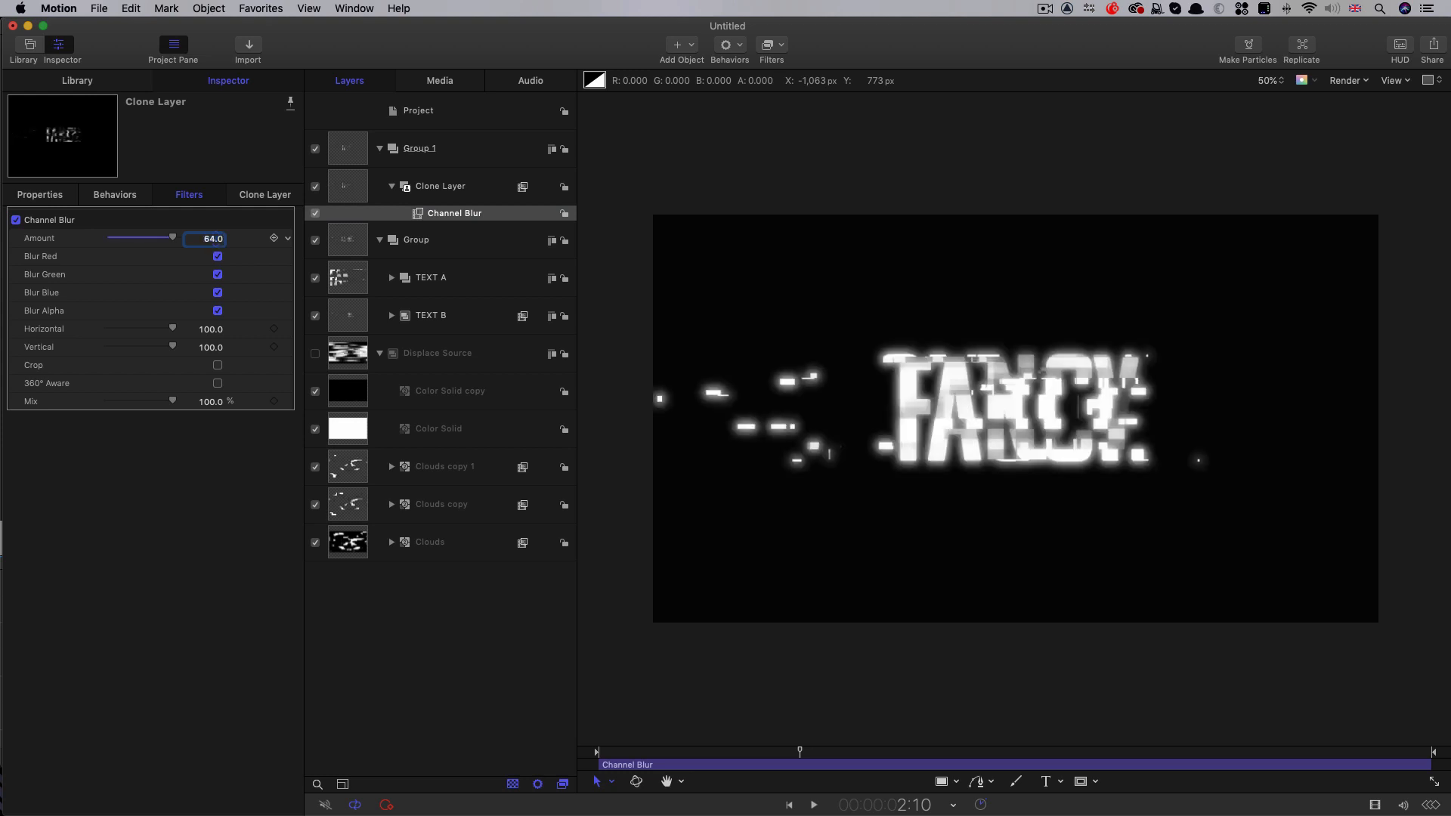
{"action": "left_click", "coordinate": [217, 257]}
{"action": "left_click", "coordinate": [218, 274]}
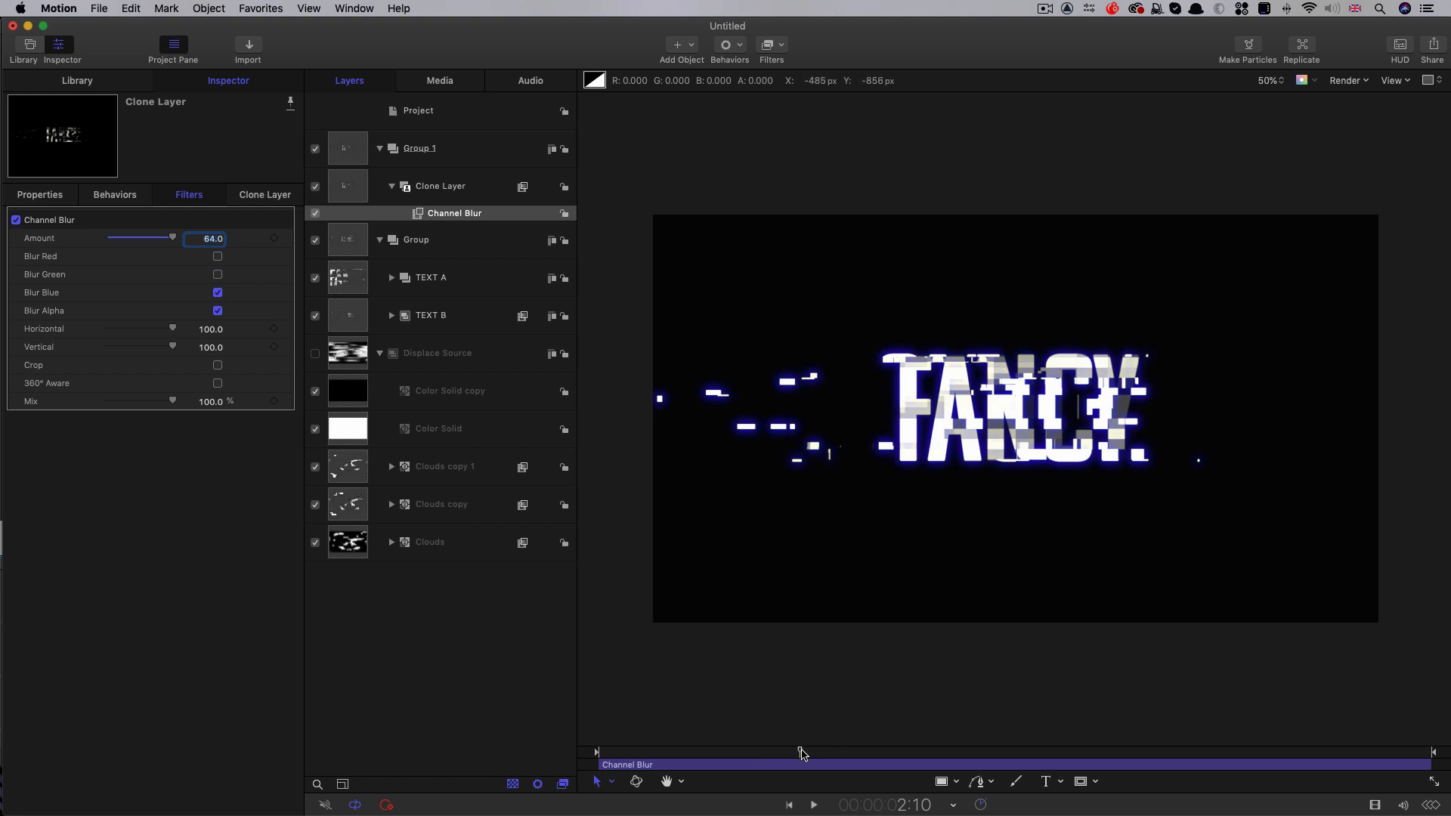
{"action": "mouse_move", "coordinate": [800, 752]}
{"action": "left_mouse_down"}
{"action": "mouse_move", "coordinate": [760, 755]}
{"action": "mouse_move", "coordinate": [822, 758]}
{"action": "left_mouse_up"}
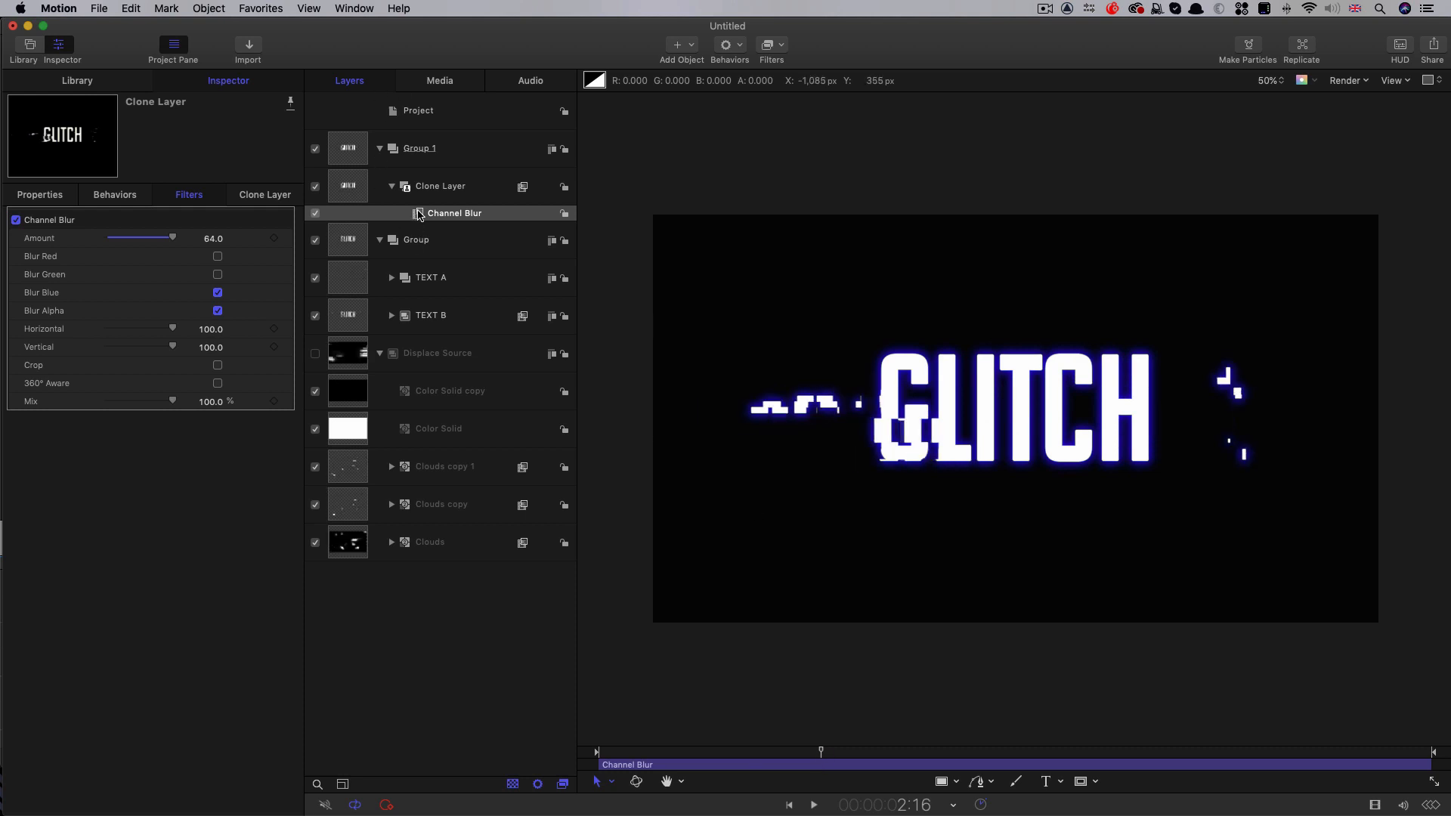
Step: Duplicate the clone layer's Channel Blur filter twice
{"action": "right_click", "coordinate": [420, 215]}
{"action": "left_click", "coordinate": [448, 260]}
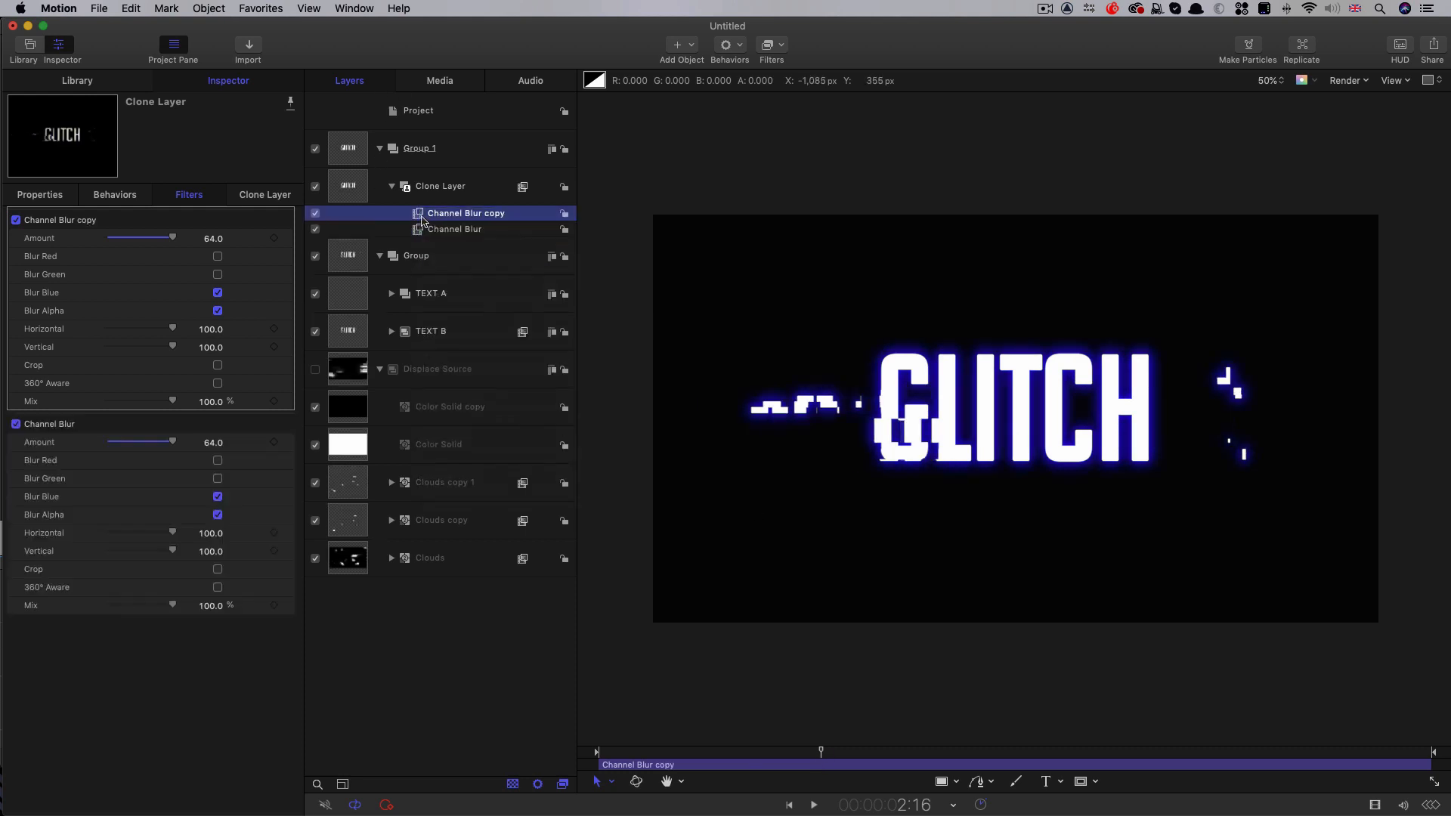
{"action": "right_click", "coordinate": [421, 215]}
{"action": "left_click", "coordinate": [449, 260]}
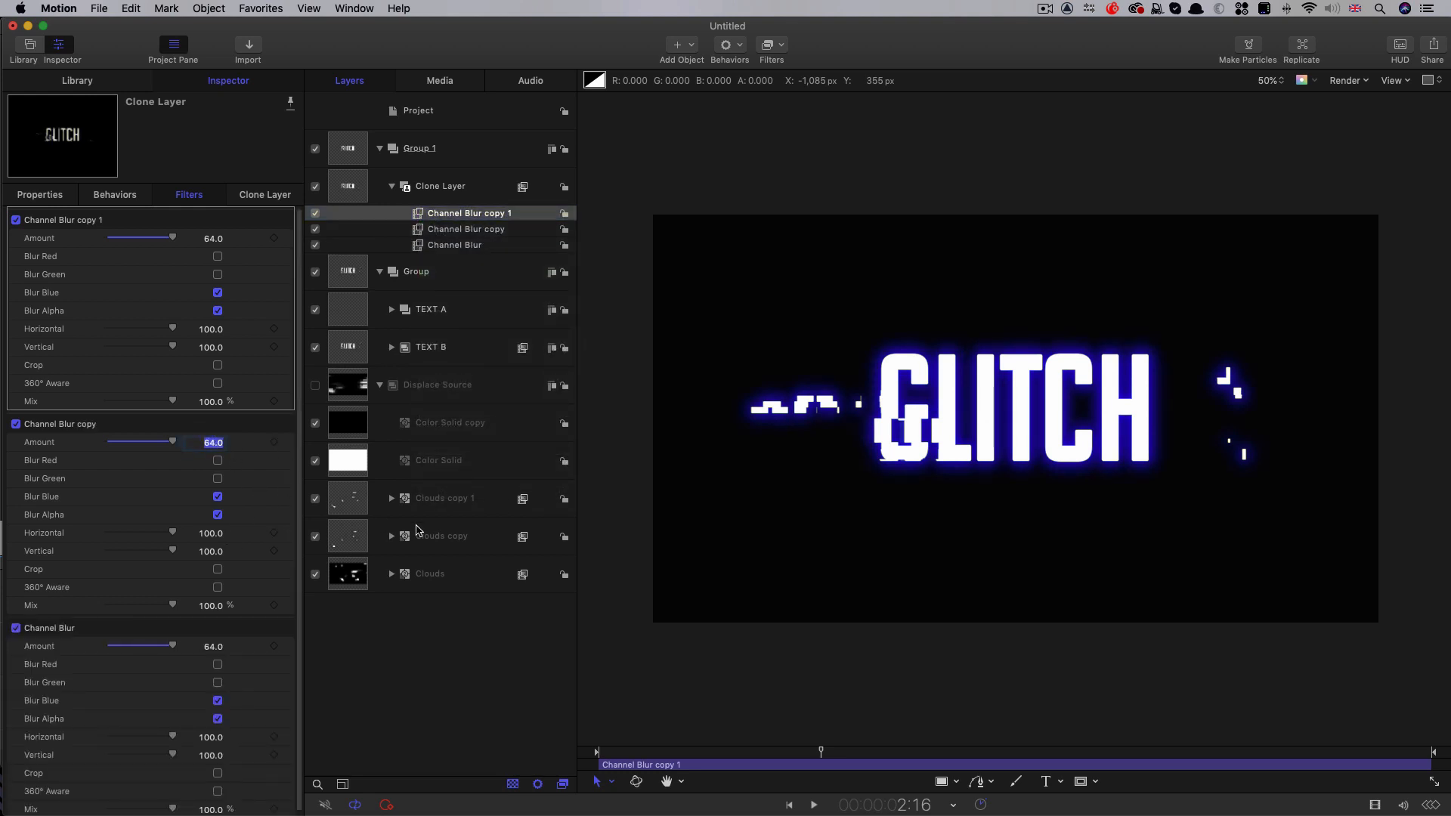
Step: Set the blur amount to 128 on Channel Blur copy and 256 on Channel Blur copy 1
{"action": "type", "text": "128"}
{"action": "key", "text": "Return"}
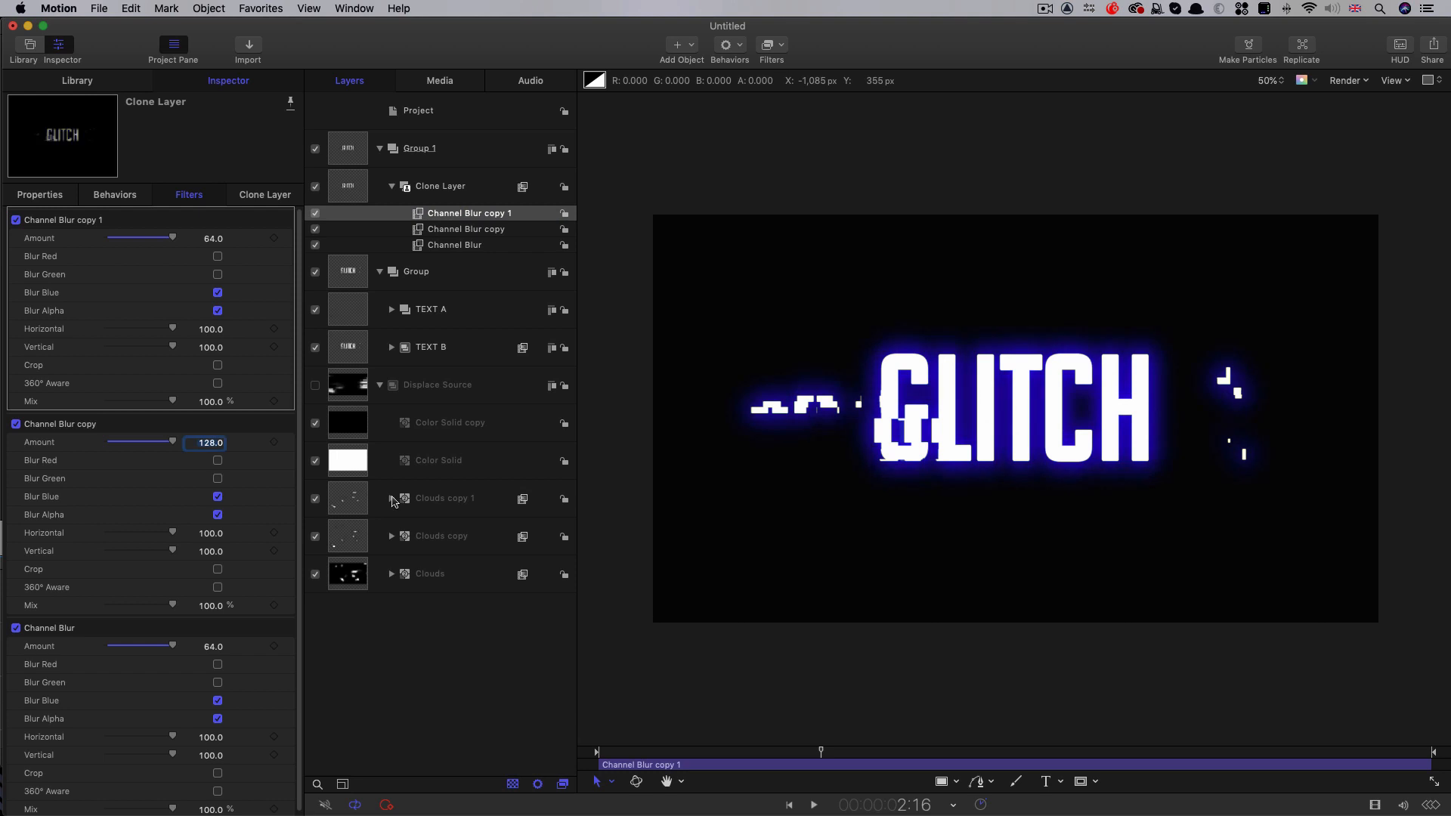
{"action": "left_click", "coordinate": [210, 238]}
{"action": "type", "text": "256"}
{"action": "key", "text": "Return"}
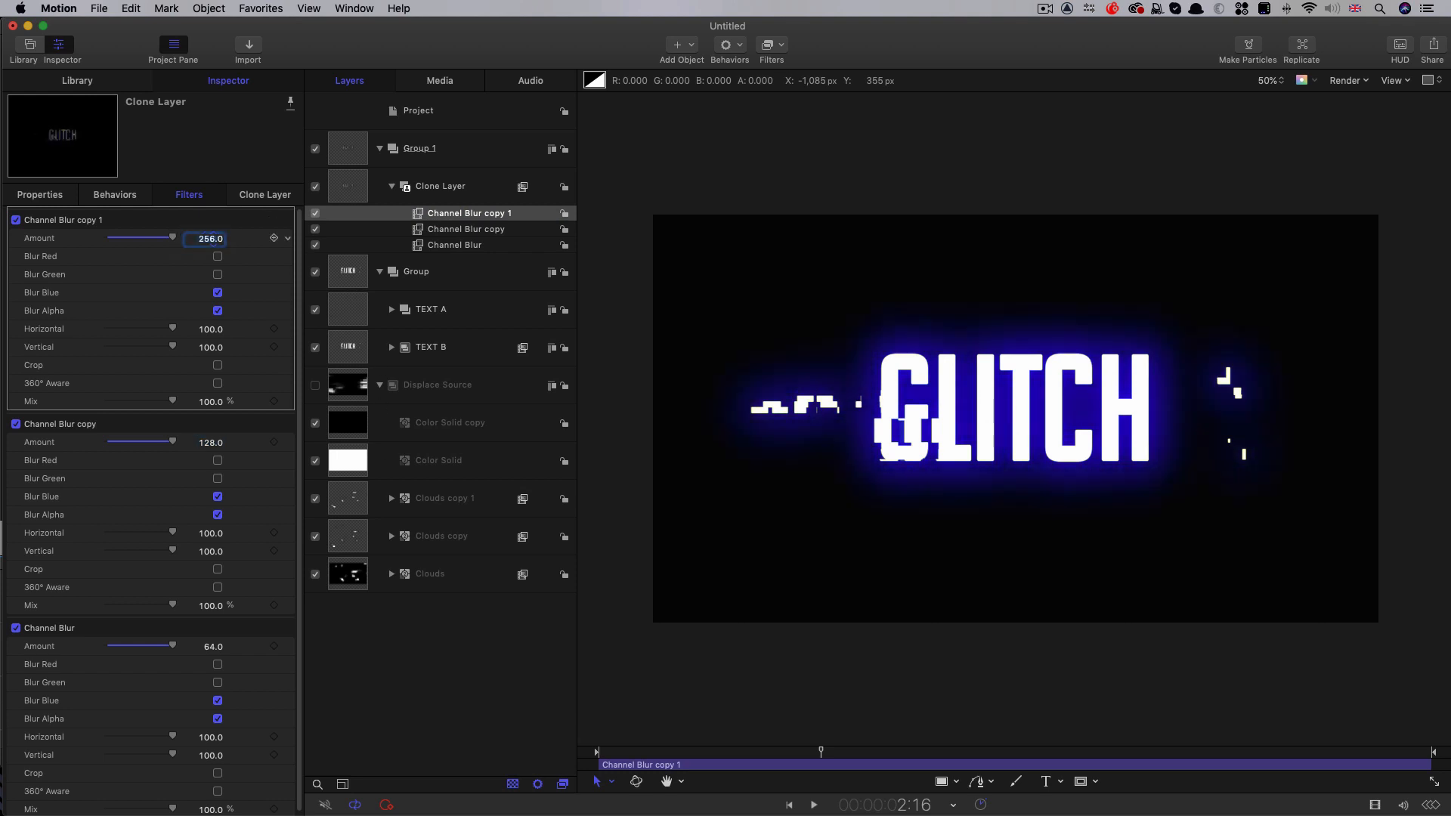
Step: Set the mix to 30% on Channel Blur copy 1 and 60% on Channel Blur copy, and scrub to 2:23
{"action": "left_click", "coordinate": [211, 402]}
{"action": "type", "text": "30"}
{"action": "key", "text": "Return"}
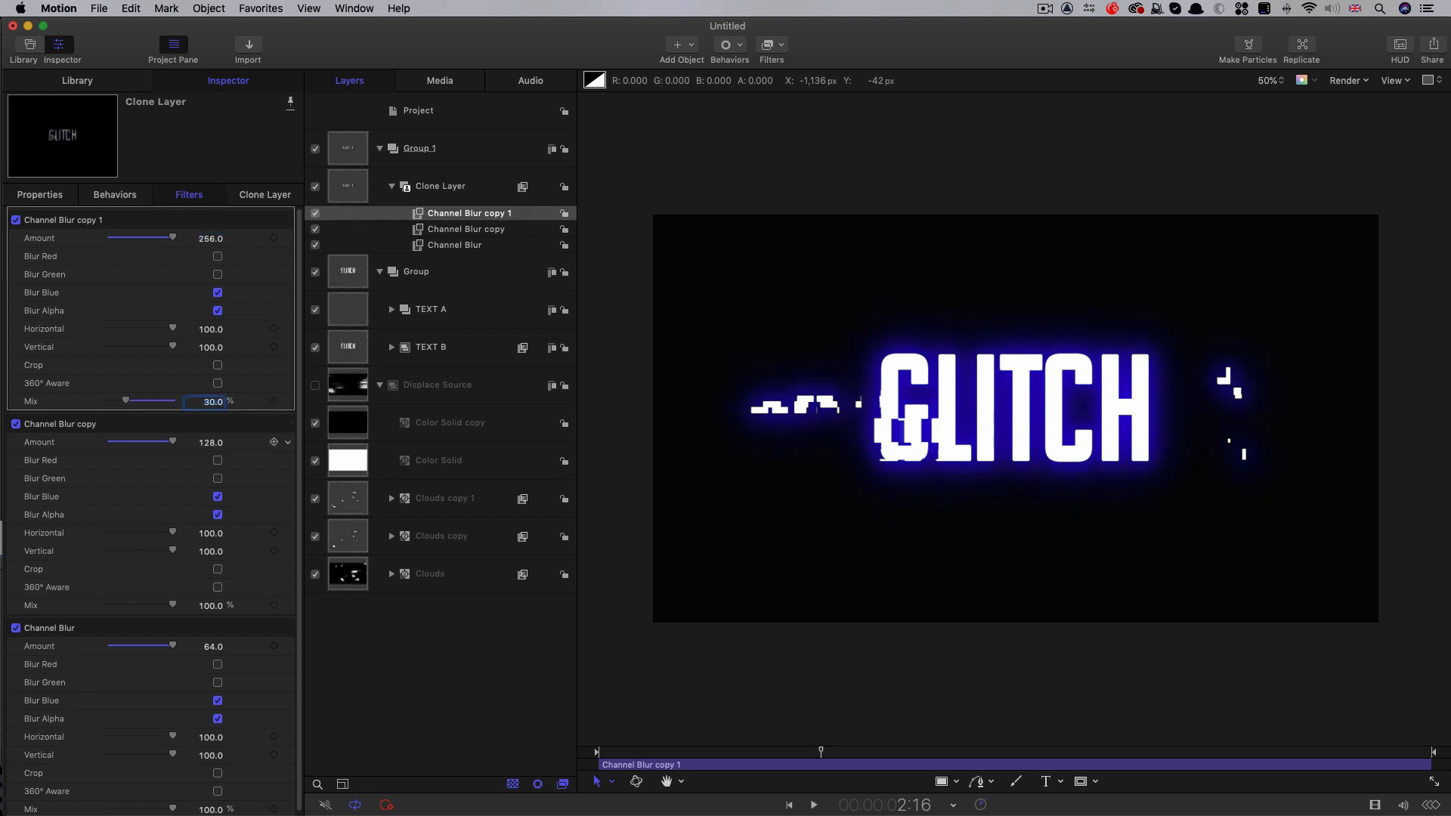
{"action": "left_click", "coordinate": [211, 606]}
{"action": "type", "text": "60"}
{"action": "key", "text": "Return"}
{"action": "mouse_move", "coordinate": [820, 752]}
{"action": "left_mouse_down"}
{"action": "mouse_move", "coordinate": [760, 754]}
{"action": "mouse_move", "coordinate": [844, 755]}
{"action": "left_mouse_up"}
Step: Collapse both top groups and rename the clone layer's group as Glows and the text group as Master Text
{"action": "left_click", "coordinate": [380, 149]}
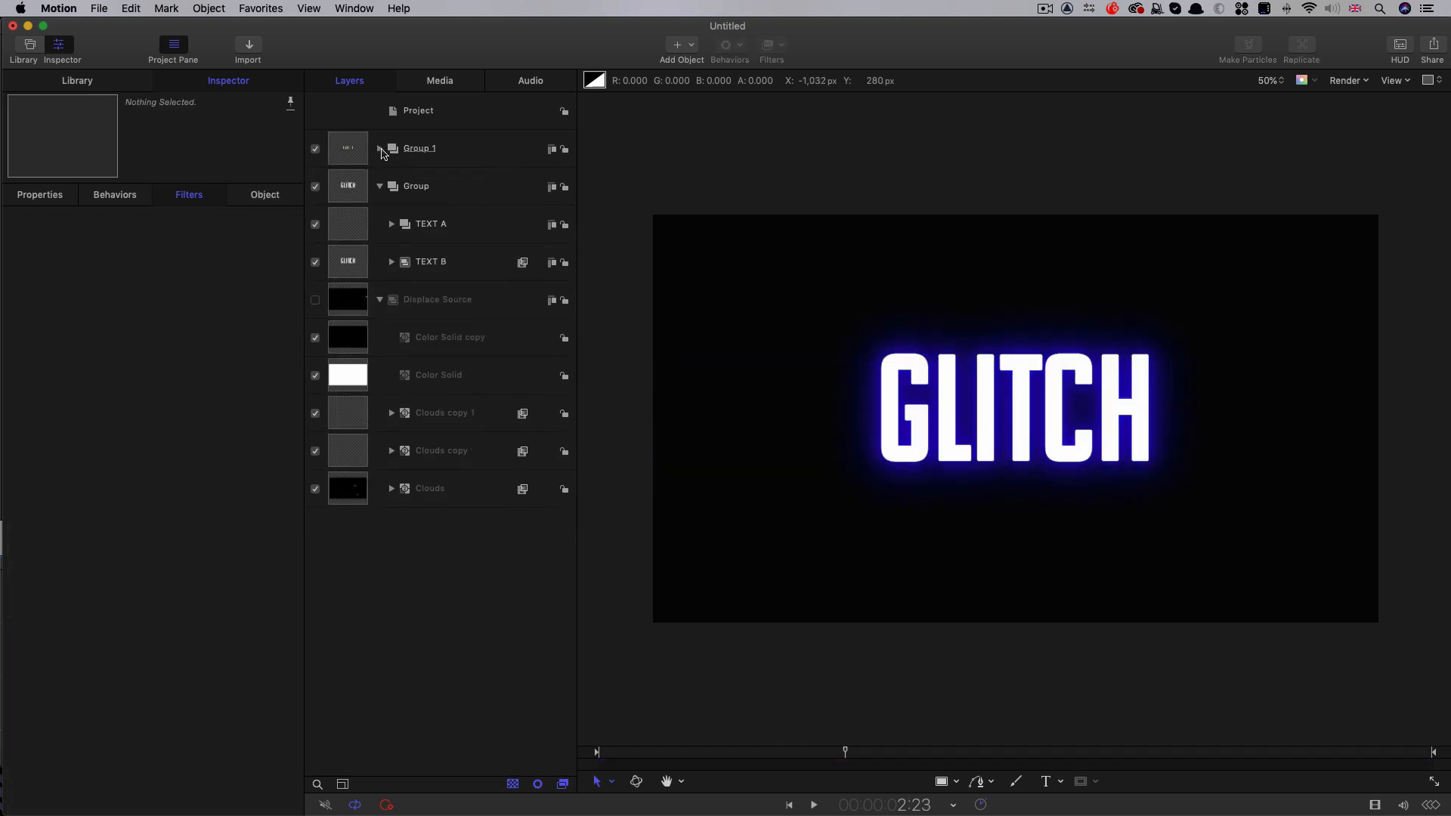
{"action": "left_click", "coordinate": [381, 187]}
{"action": "double_click", "coordinate": [418, 149]}
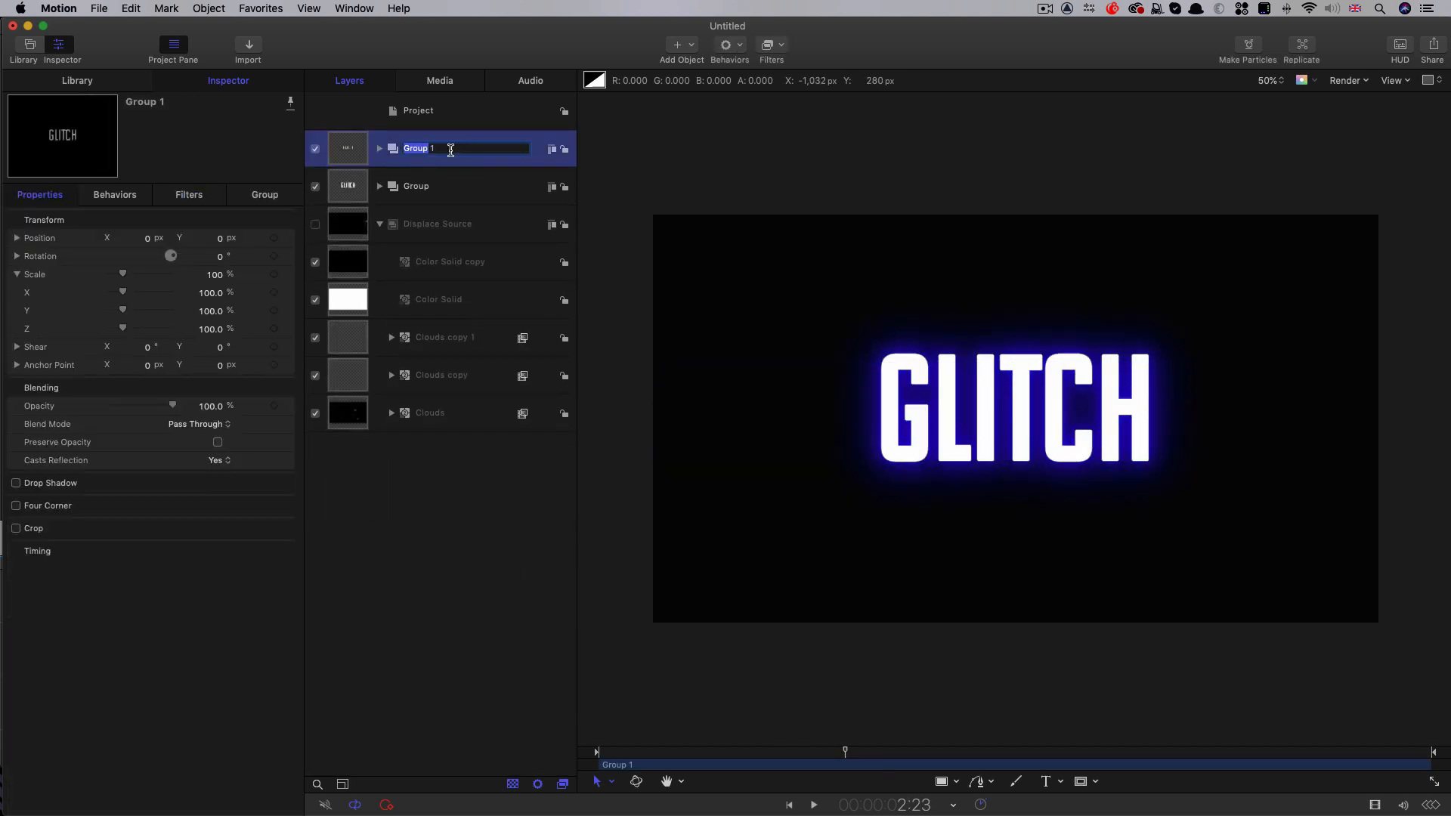
{"action": "type", "text": "Glows"}
{"action": "key", "text": "Return"}
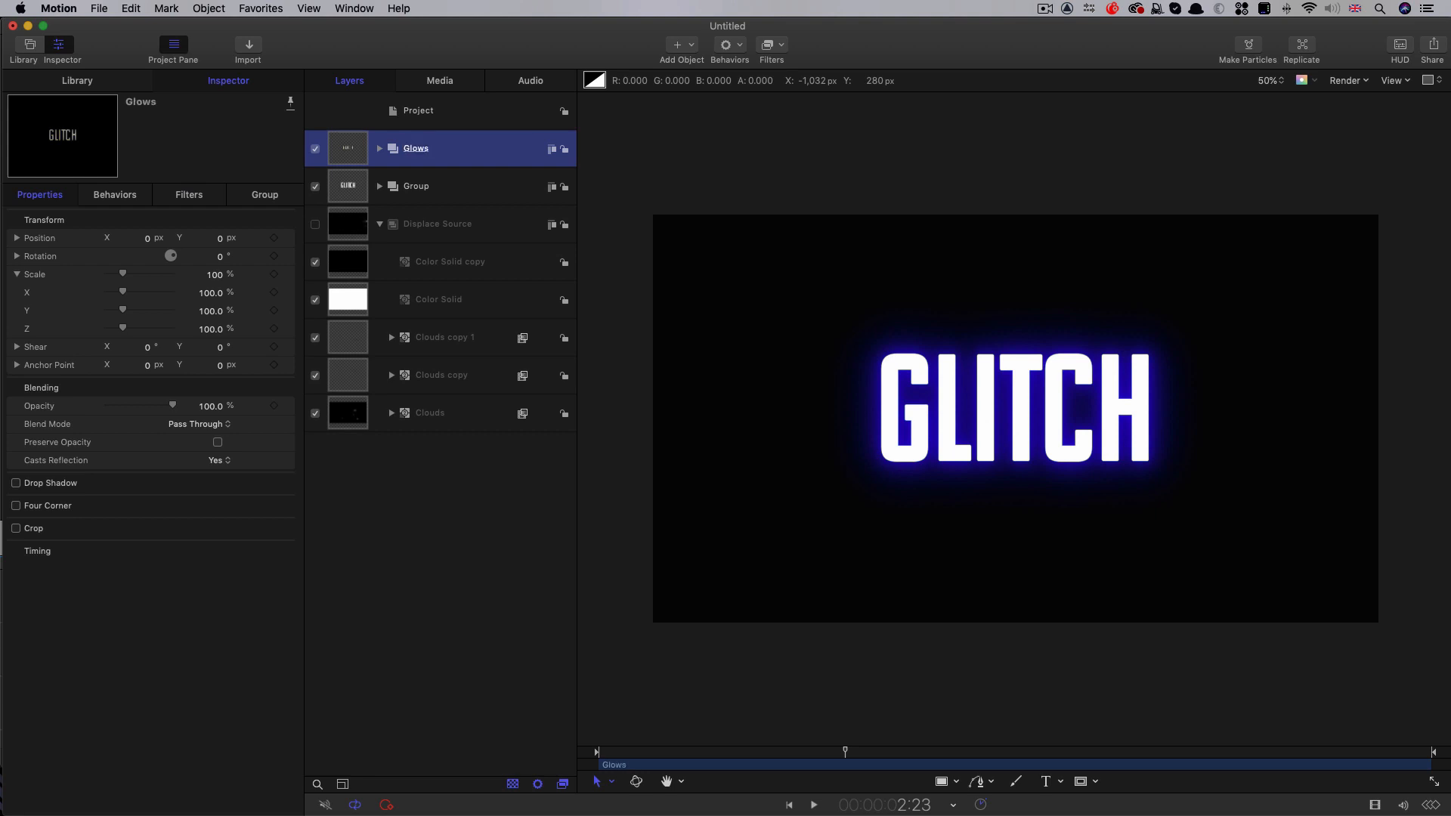
{"action": "double_click", "coordinate": [417, 187]}
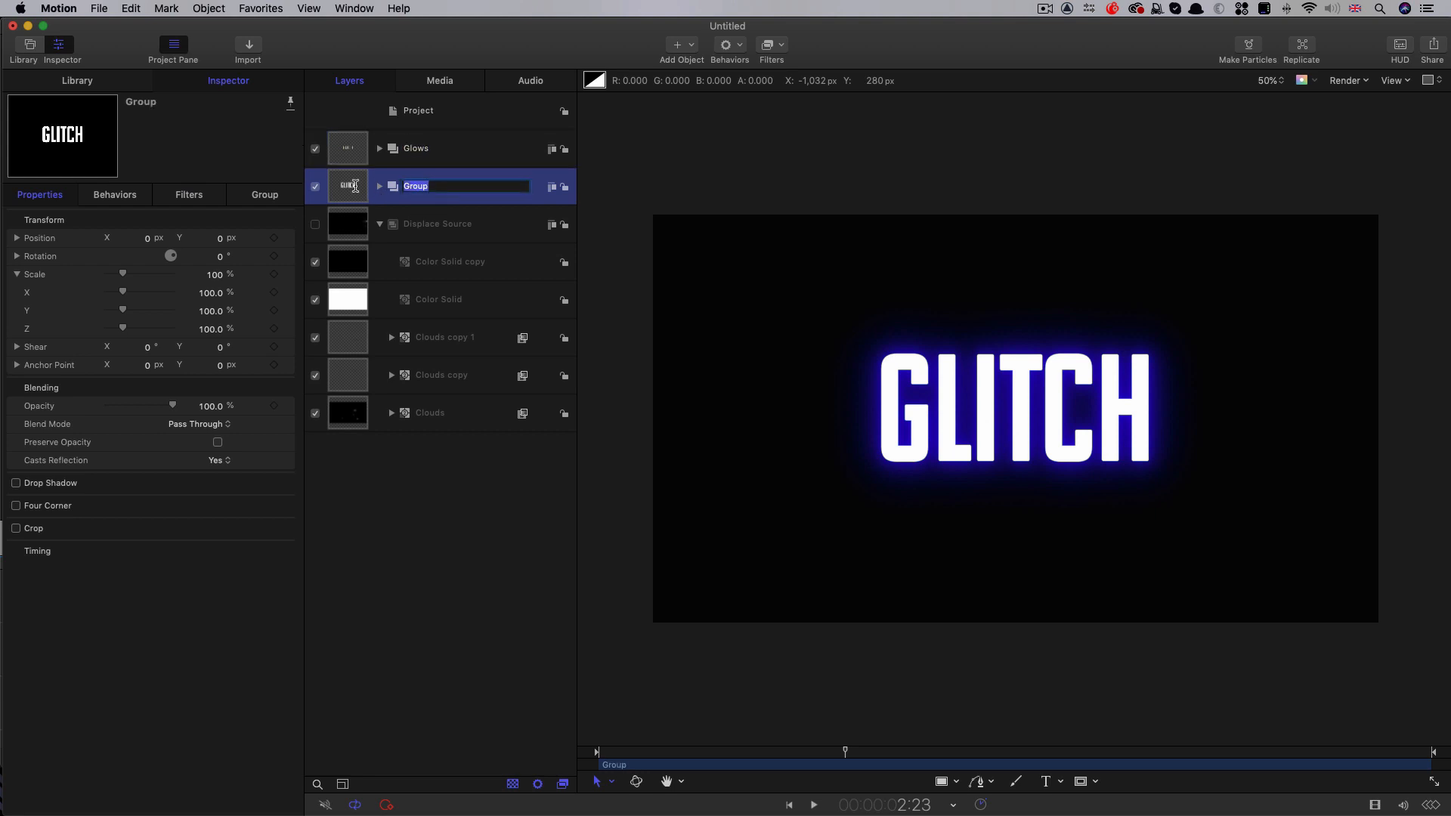
{"action": "type", "text": "Masterf Text"}
{"action": "key", "text": "Return"}
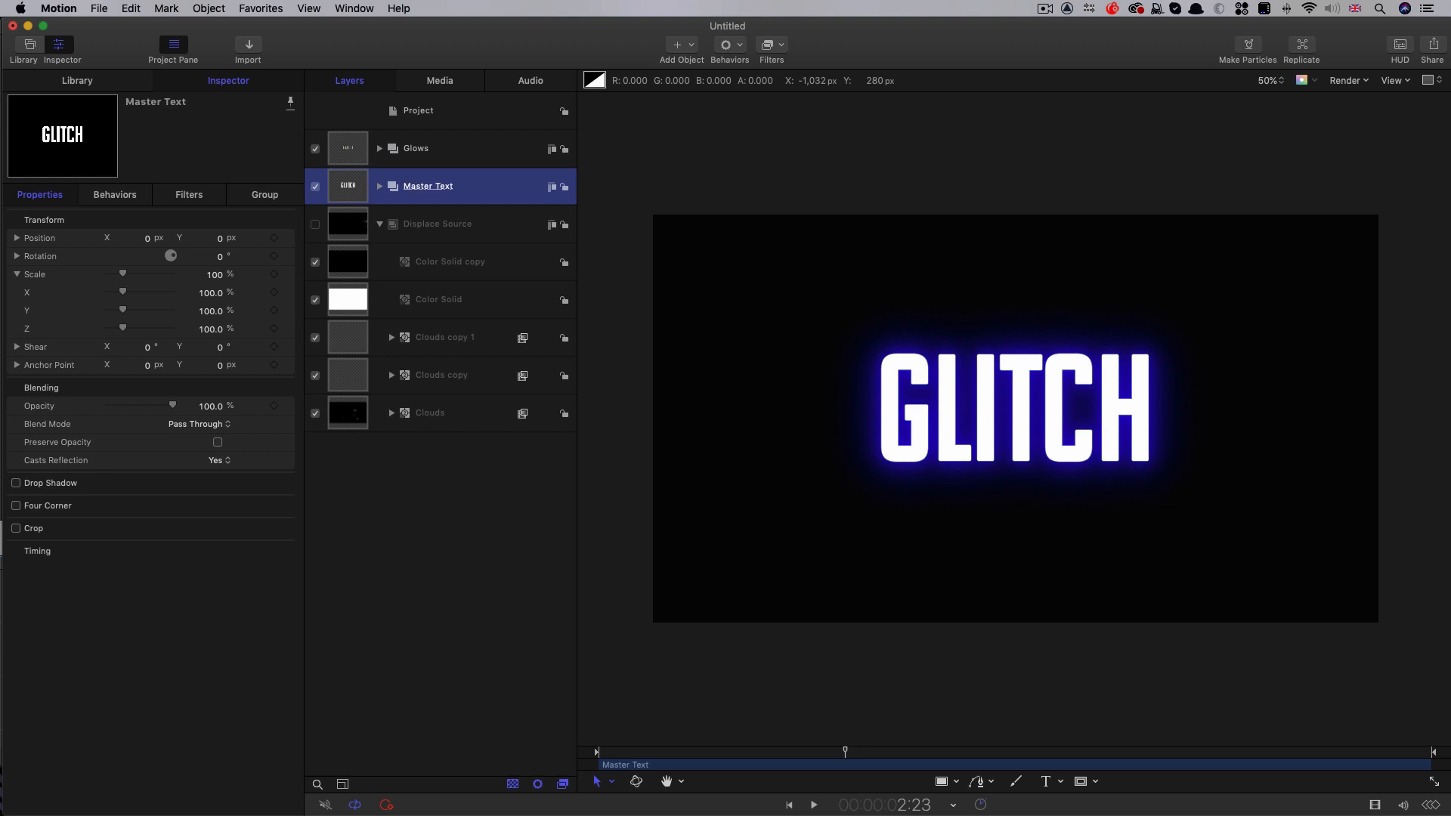
Step: Create a new top-level group and move the Glows and Master Text groups into it
{"action": "left_click", "coordinate": [468, 113]}
{"action": "left_click", "coordinate": [209, 8]}
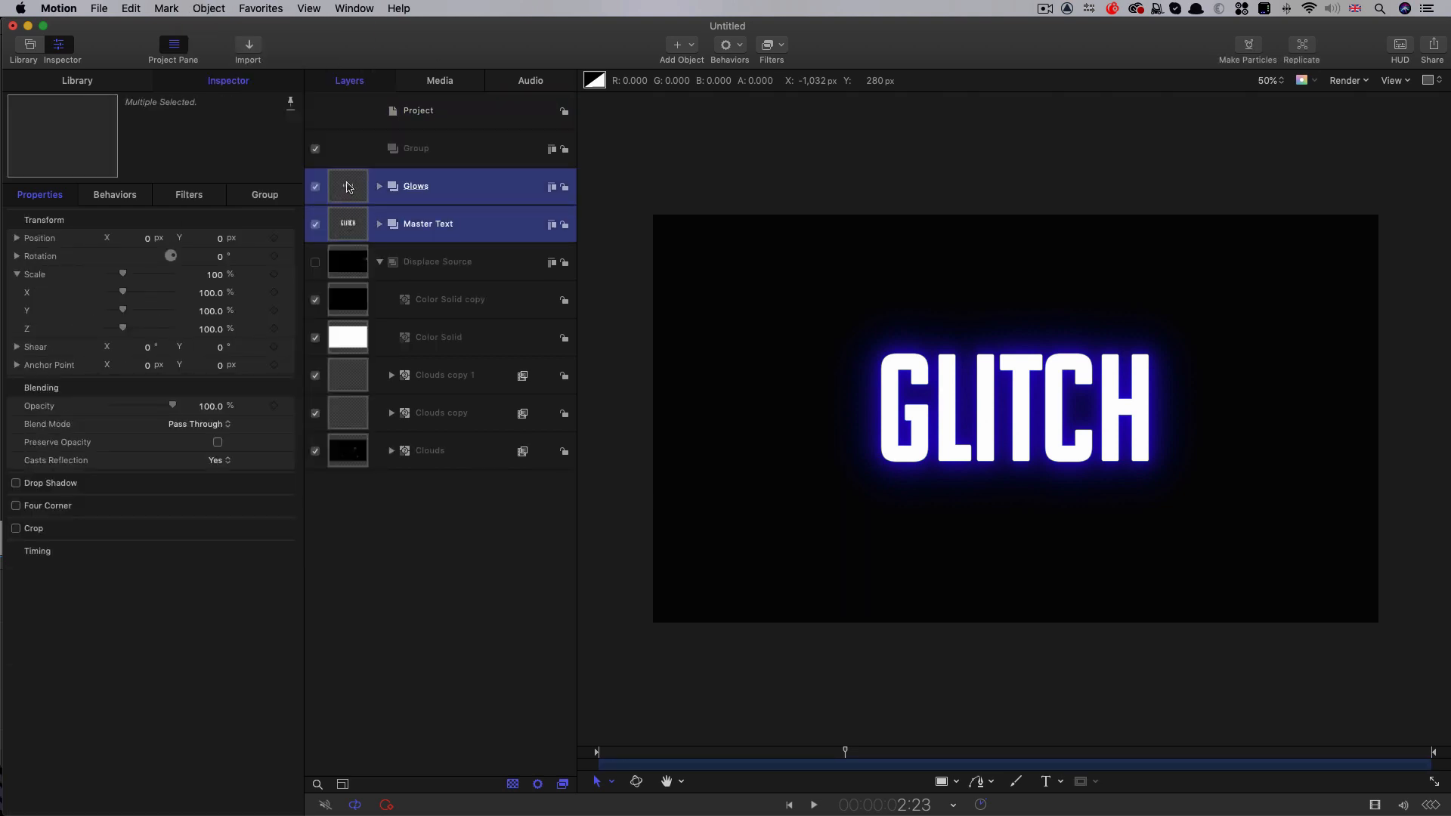
{"action": "left_click_drag", "start_coordinate": [350, 197], "coordinate": [457, 154]}
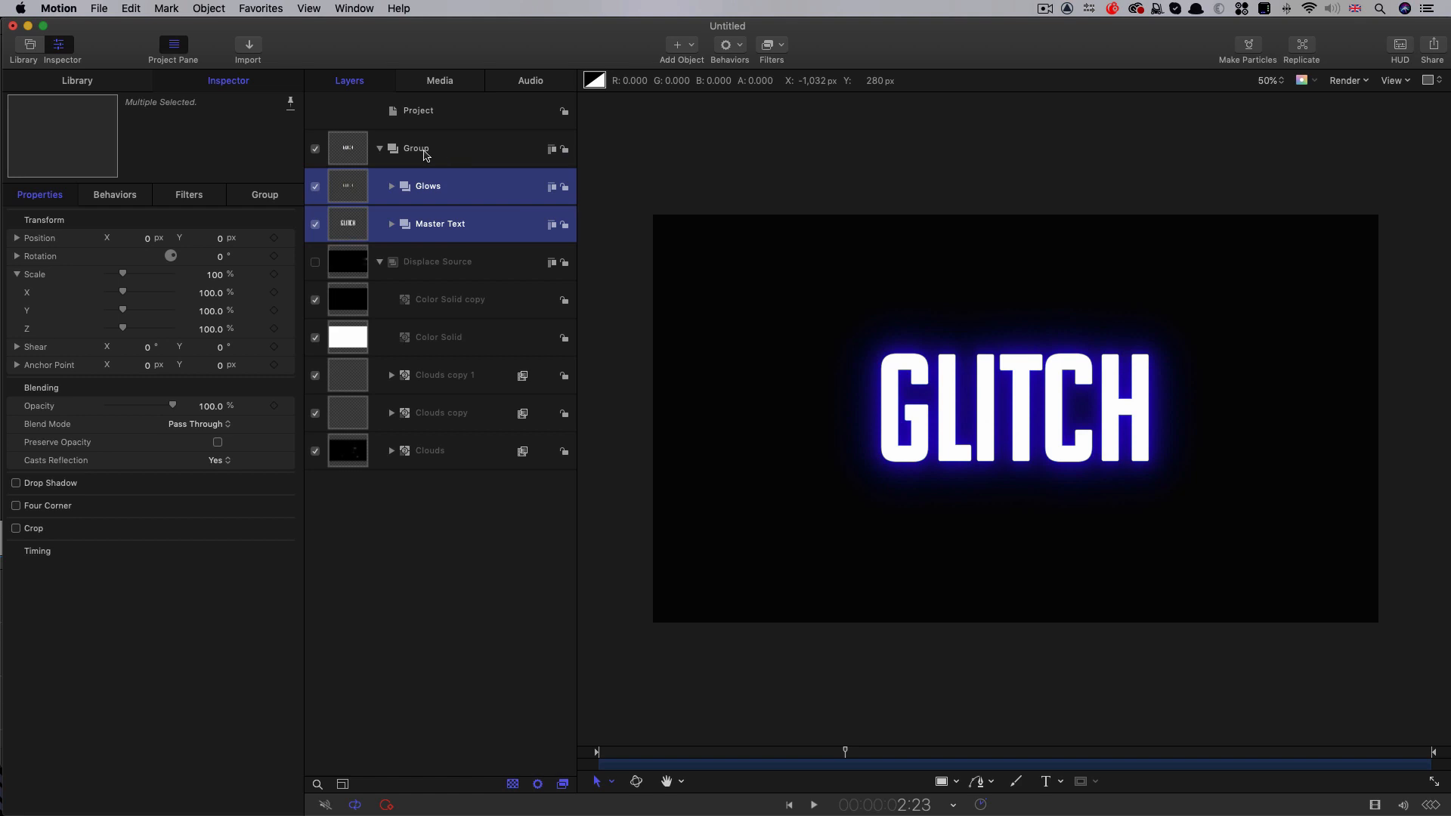
Step: Convert the group containing Glows and Master Text to a 3D group and collapse it
{"action": "left_click", "coordinate": [350, 149]}
{"action": "right_click", "coordinate": [346, 144]}
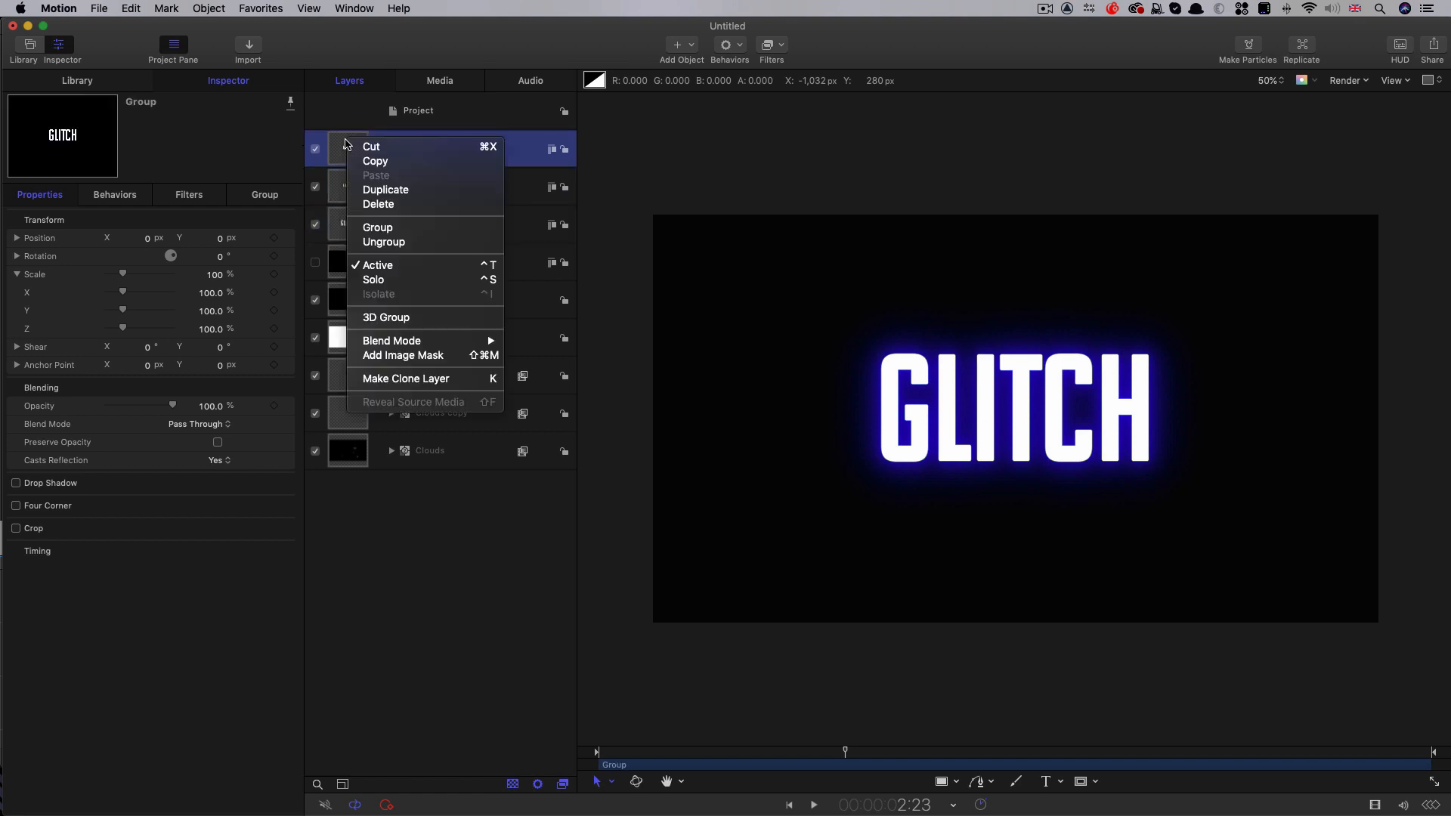
{"action": "left_click", "coordinate": [383, 318]}
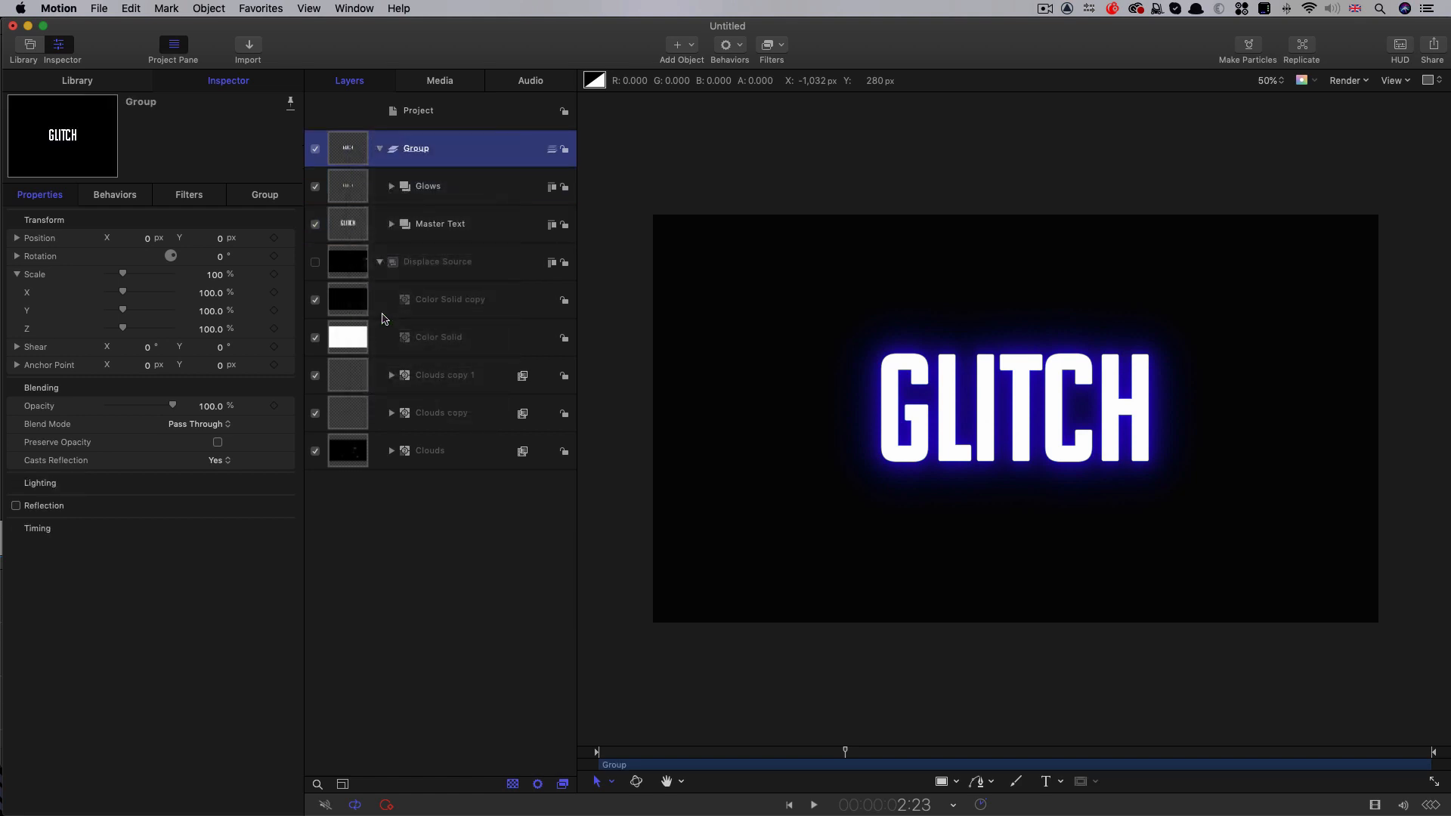
{"action": "left_click", "coordinate": [379, 148]}
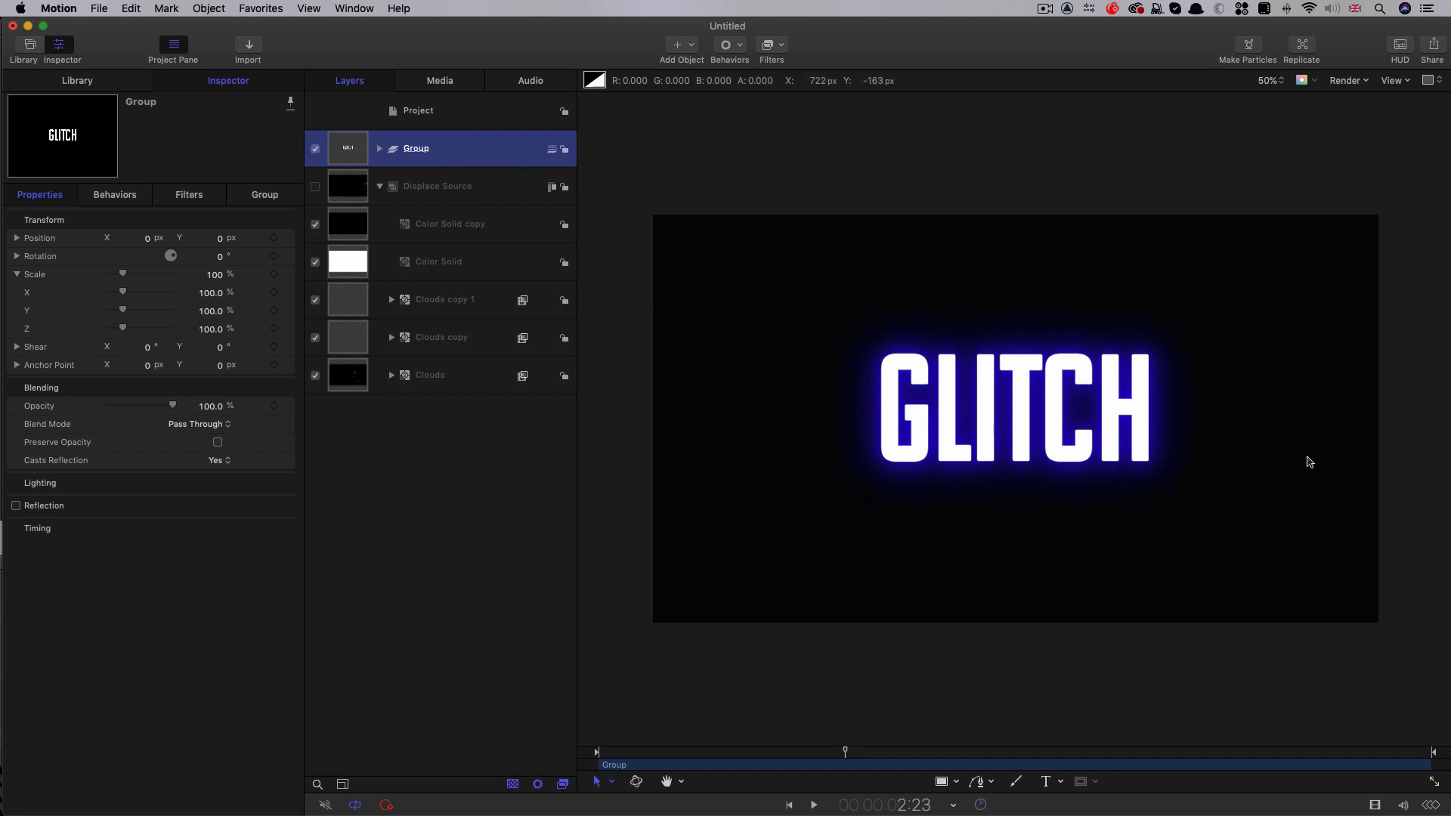
Step: Create another top-level group and import FloorSlab.jpg from the TEXTURES folder into it
{"action": "left_click", "coordinate": [458, 110]}
{"action": "left_click", "coordinate": [213, 9]}
{"action": "left_click", "coordinate": [234, 31]}
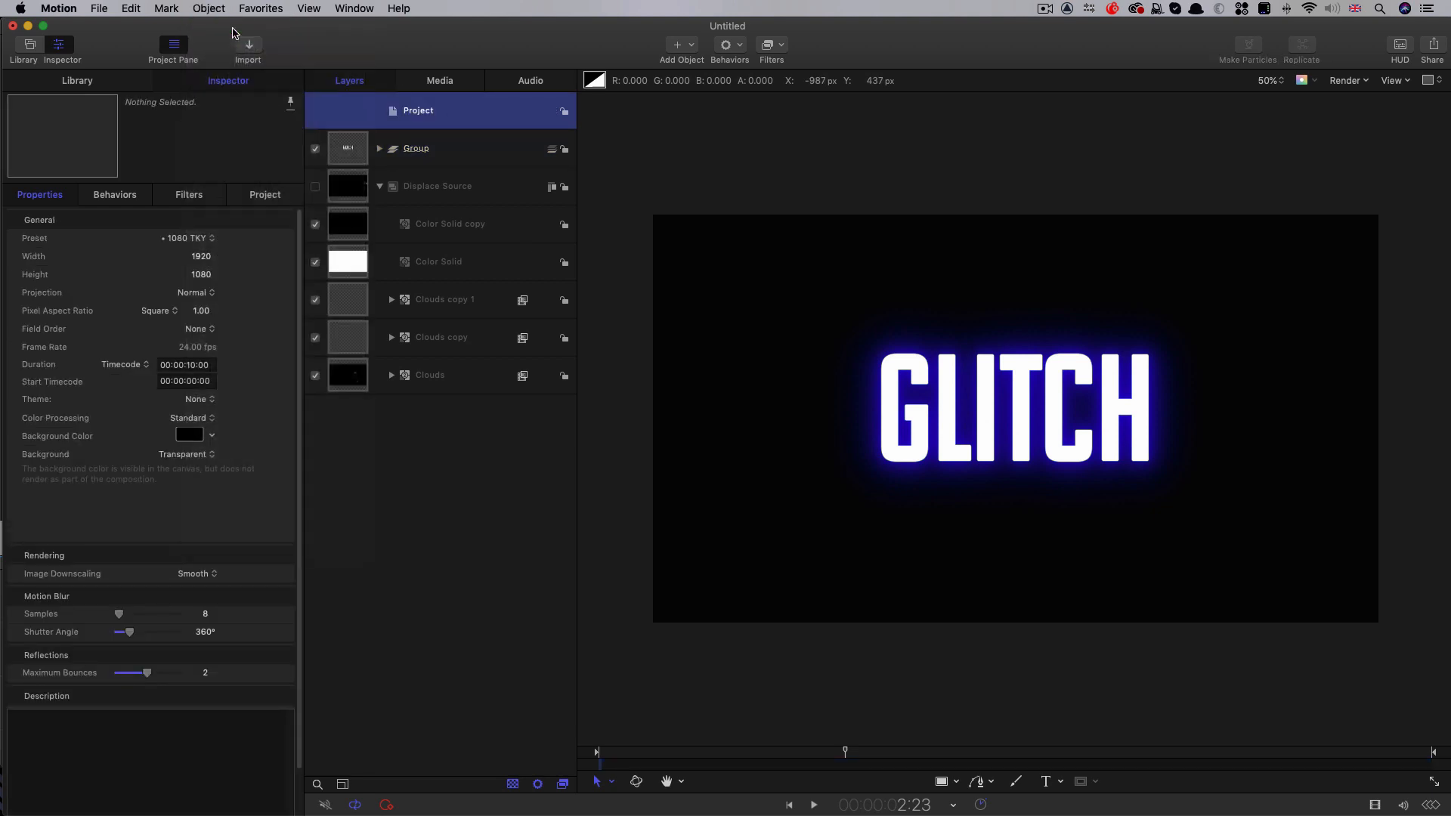
{"action": "left_click", "coordinate": [249, 46]}
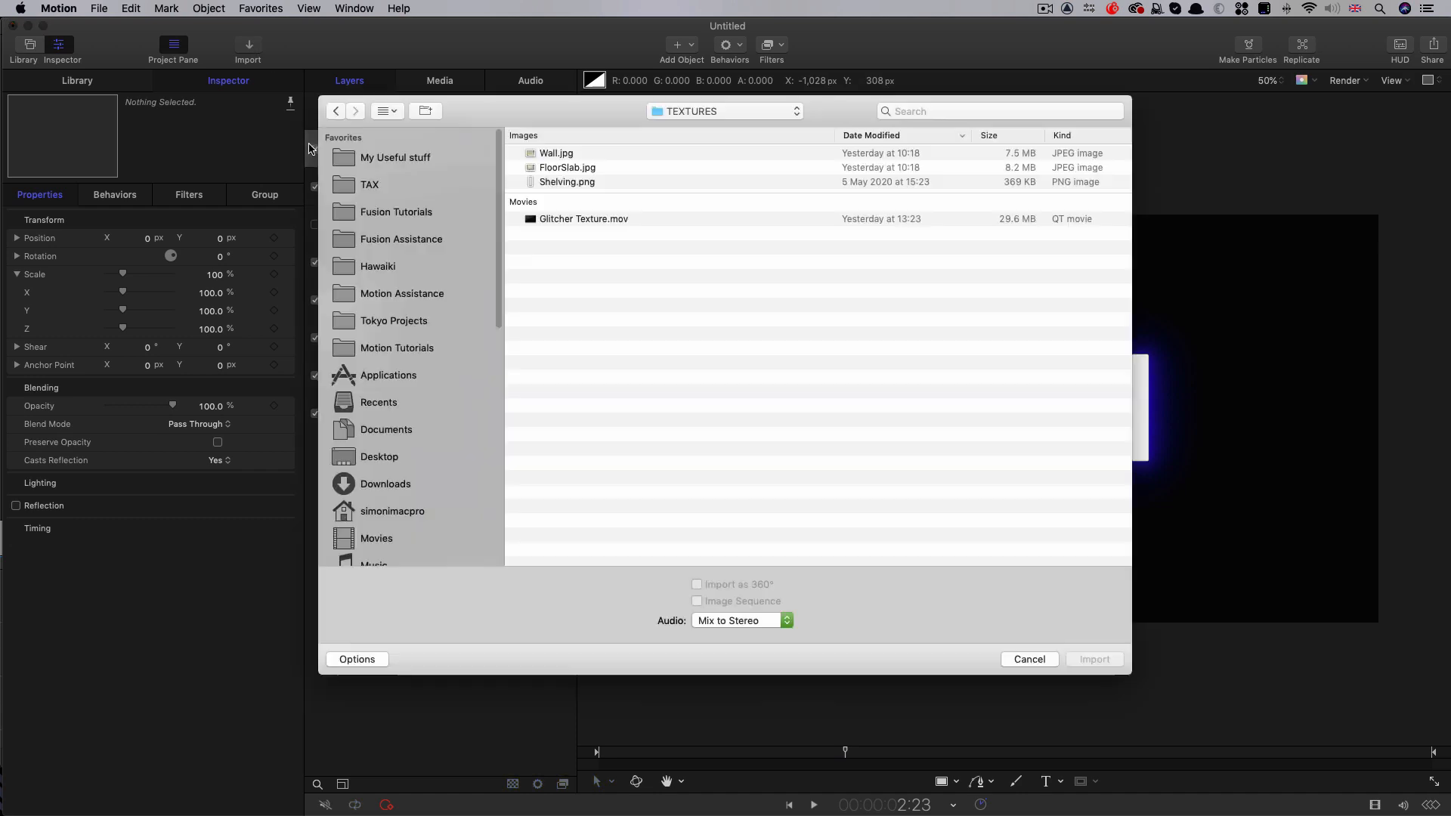
{"action": "left_click", "coordinate": [540, 168]}
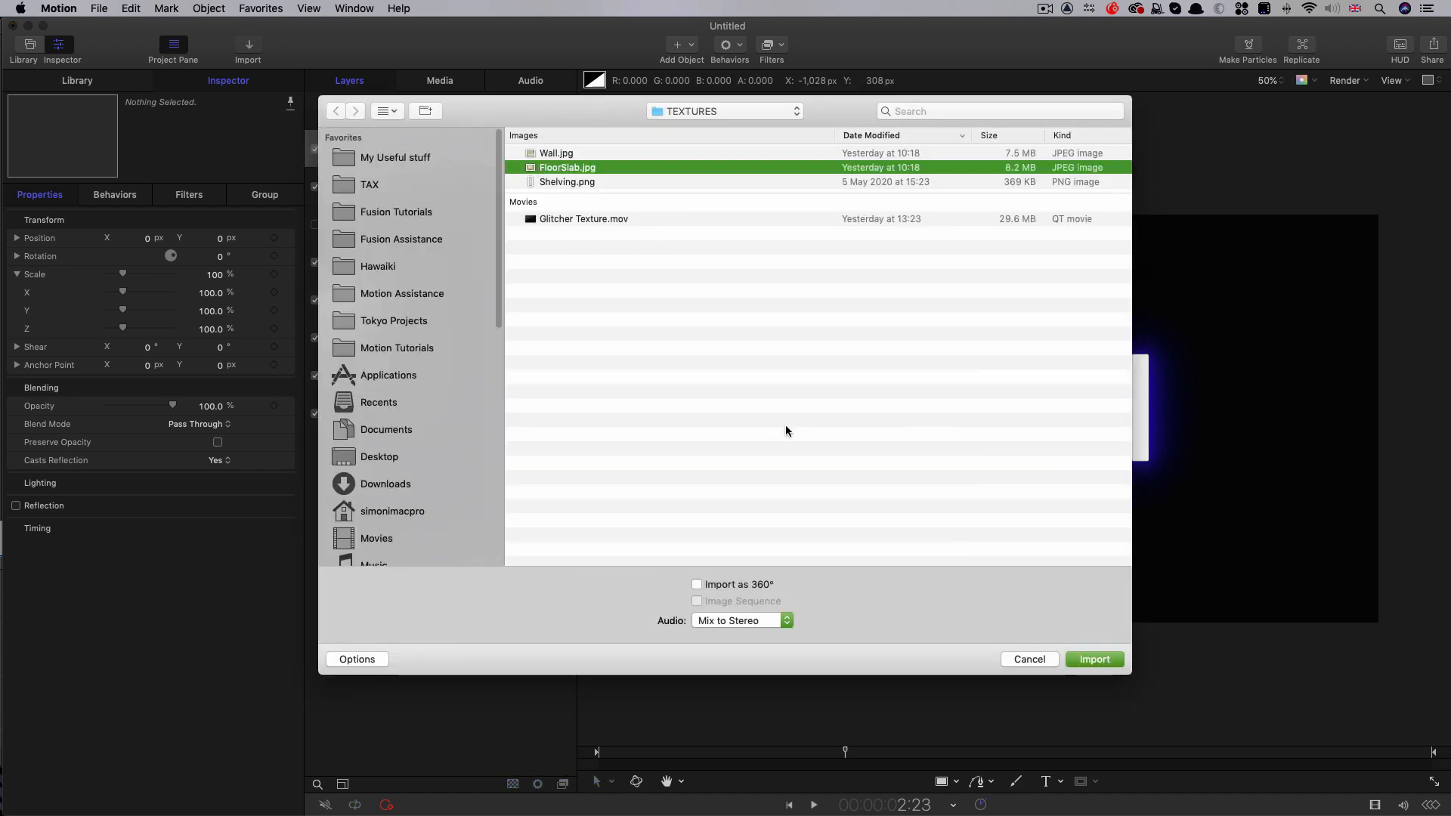
{"action": "left_click", "coordinate": [1095, 660]}
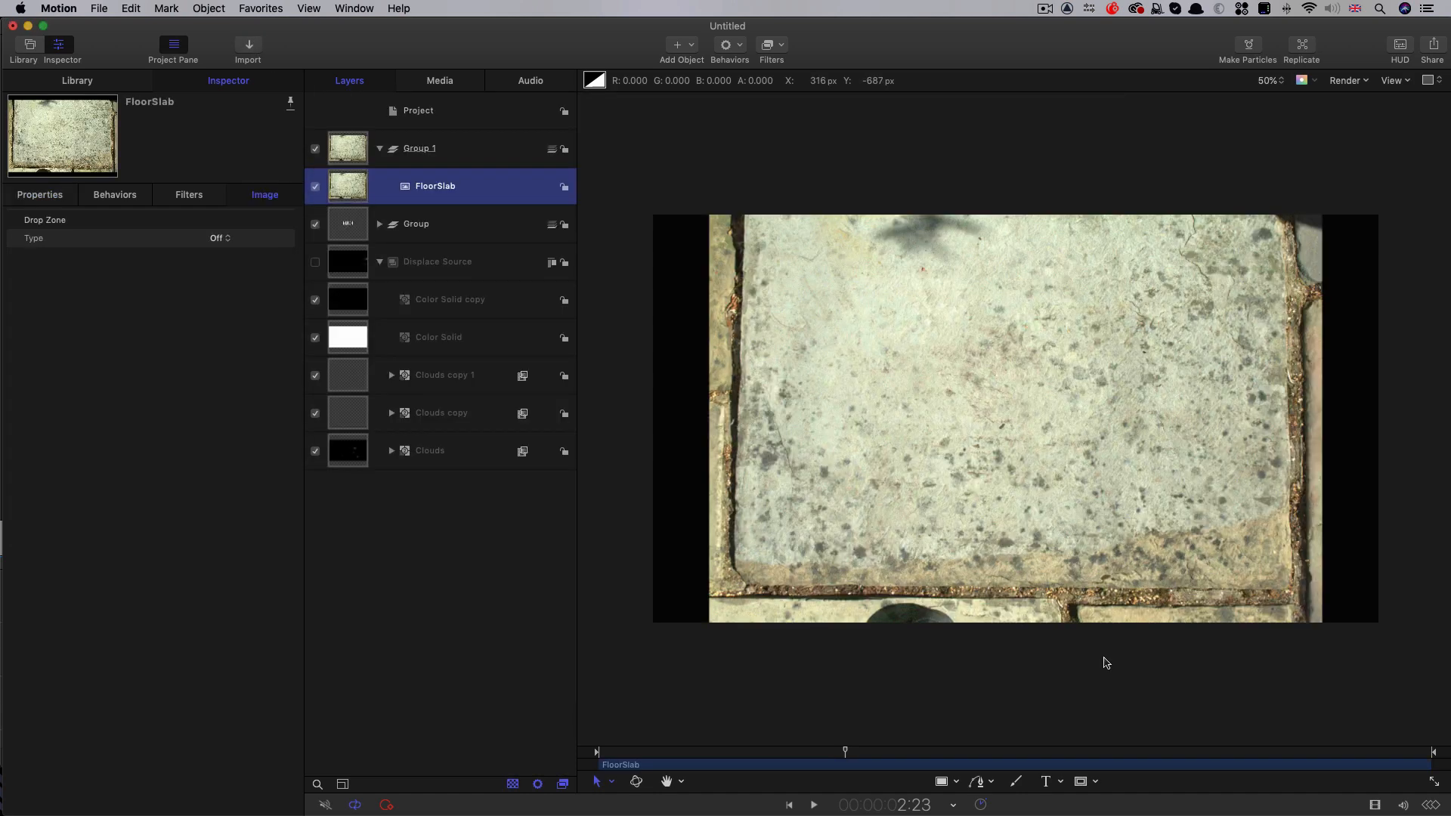
Step: Set the X rotation of the FloorSlab image's group to 90°
{"action": "left_click", "coordinate": [30, 199]}
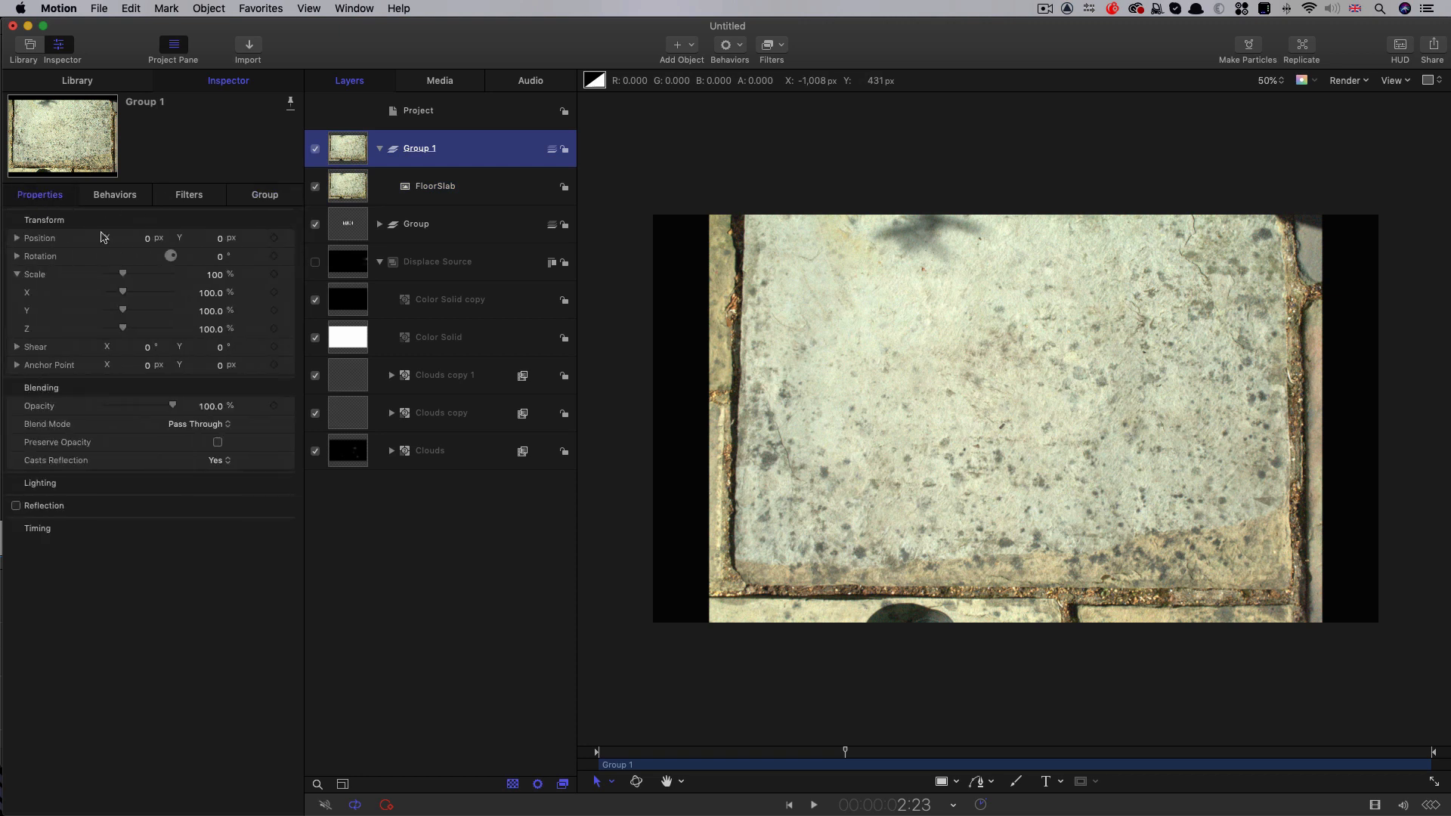
{"action": "left_click", "coordinate": [220, 276]}
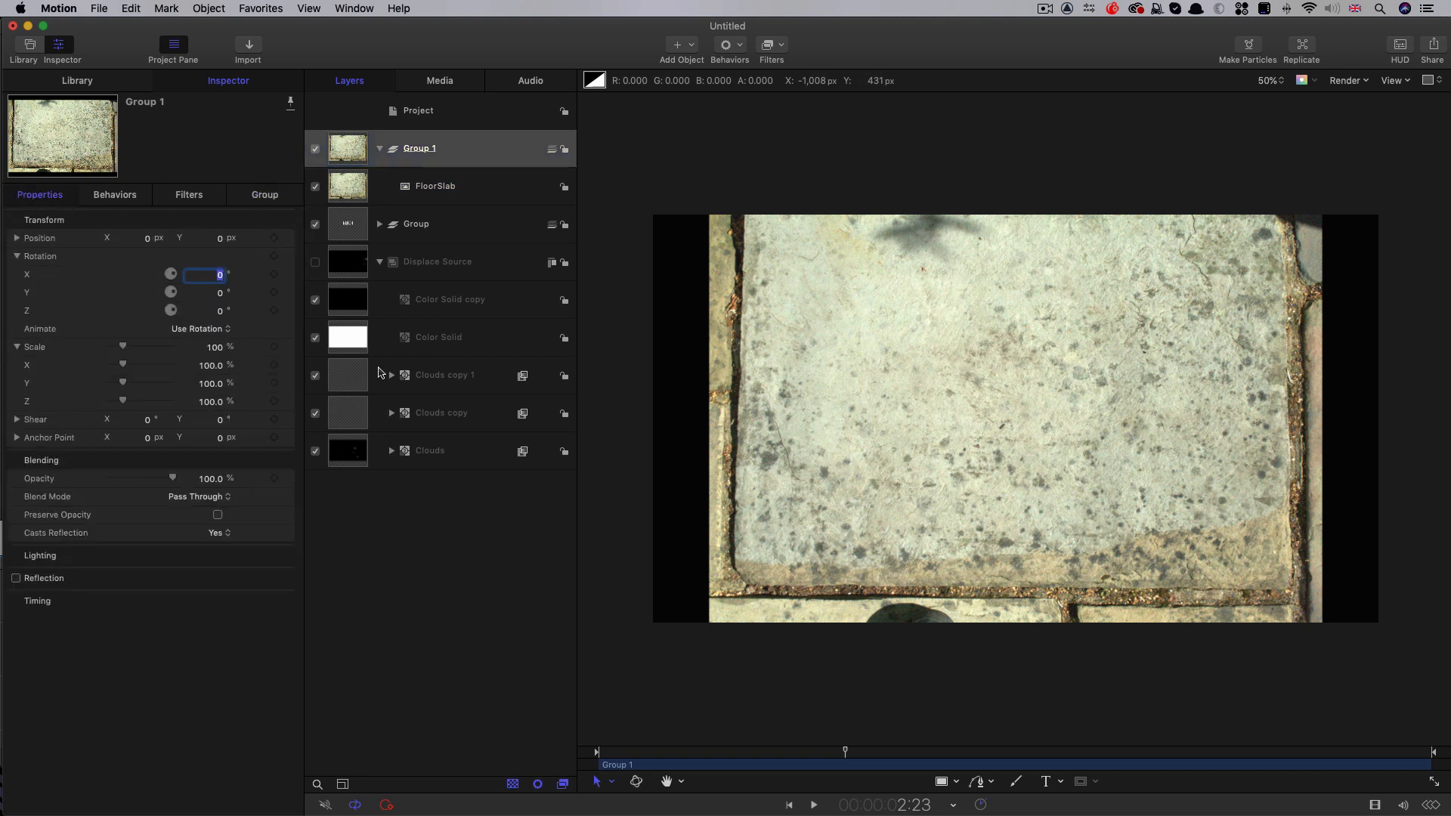
{"action": "type", "text": "90"}
{"action": "key", "text": "Return"}
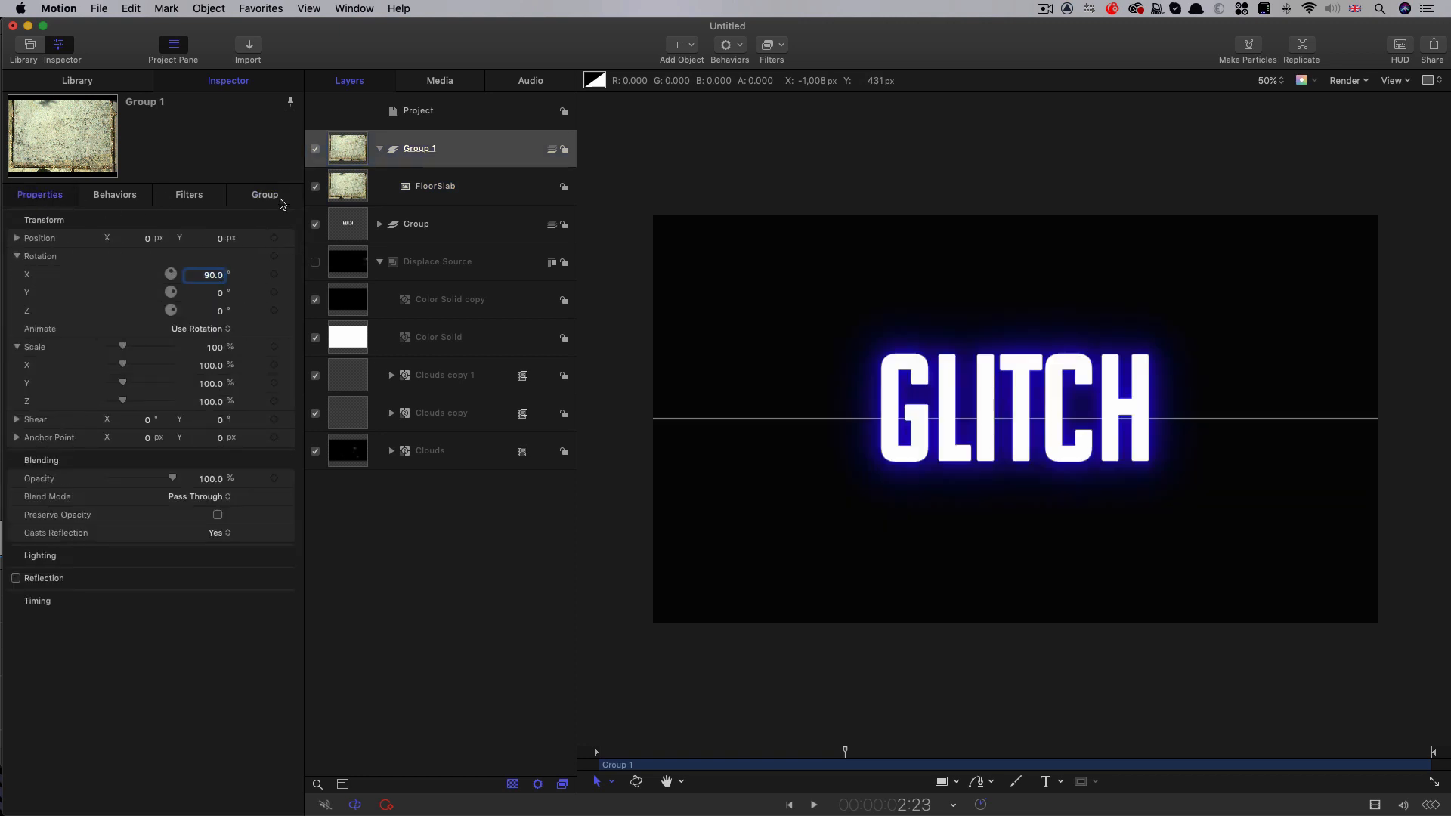
Step: Lower the floor group beneath the text by setting its Y position to -200 px
{"action": "left_click", "coordinate": [221, 240]}
{"action": "left_click_drag", "start_coordinate": [215, 239], "coordinate": [88, 239]}
{"action": "left_click", "coordinate": [216, 240]}
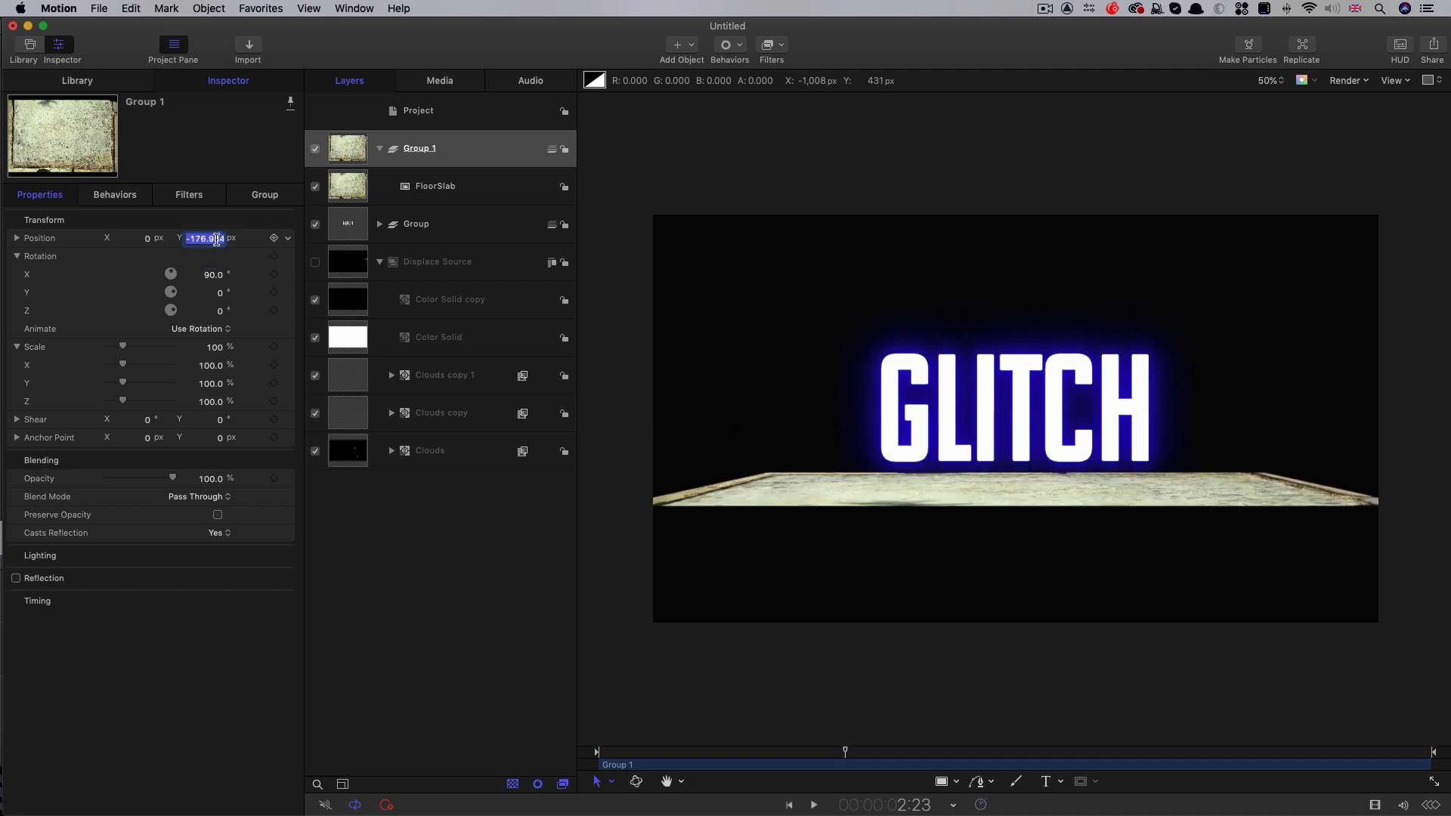
{"action": "type", "text": "-200"}
{"action": "key", "text": "Return"}
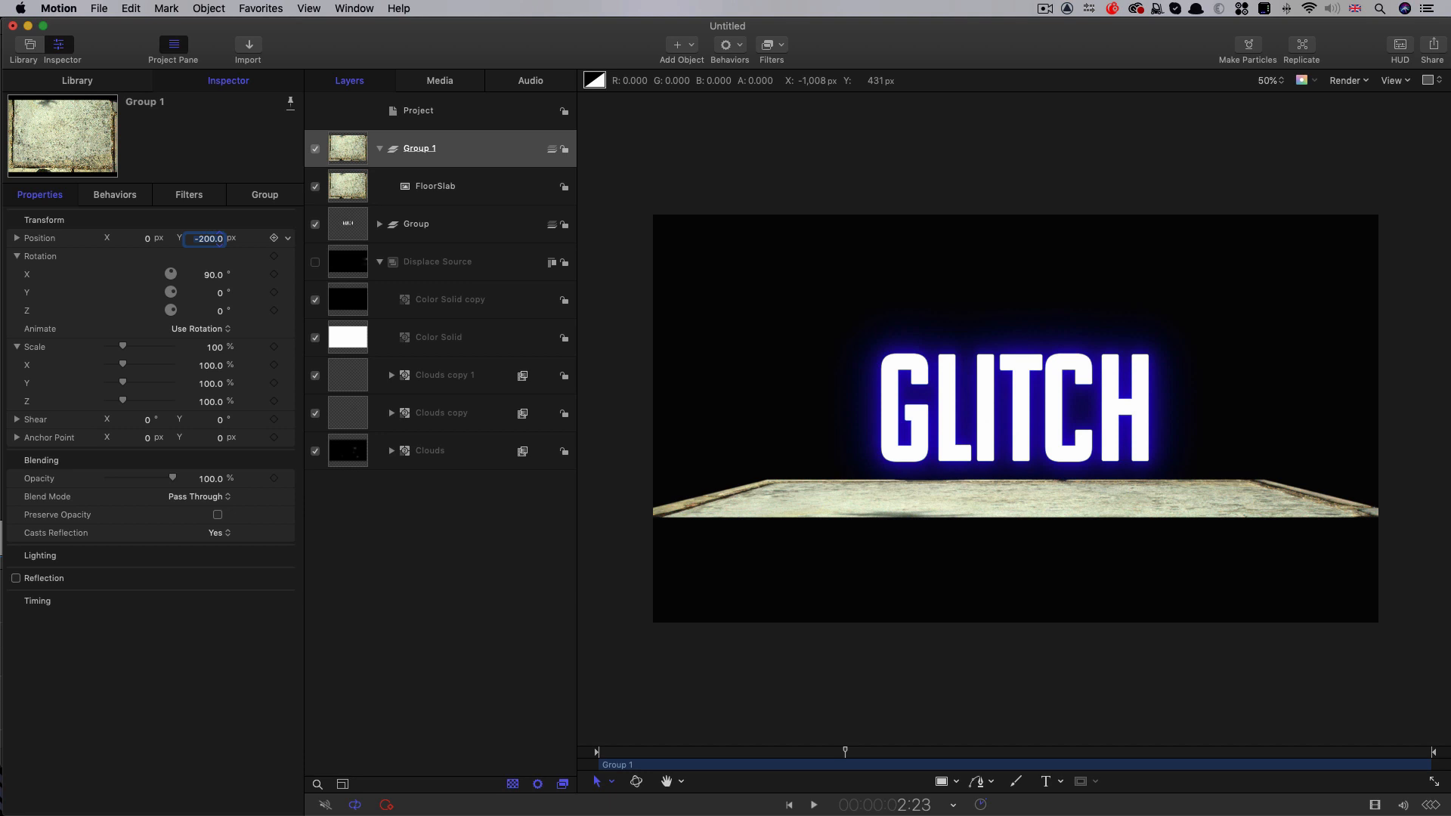
Step: Create a new group inside the floor group, make it a 2D group, and move the FloorSlab image into it
{"action": "left_click", "coordinate": [343, 184]}
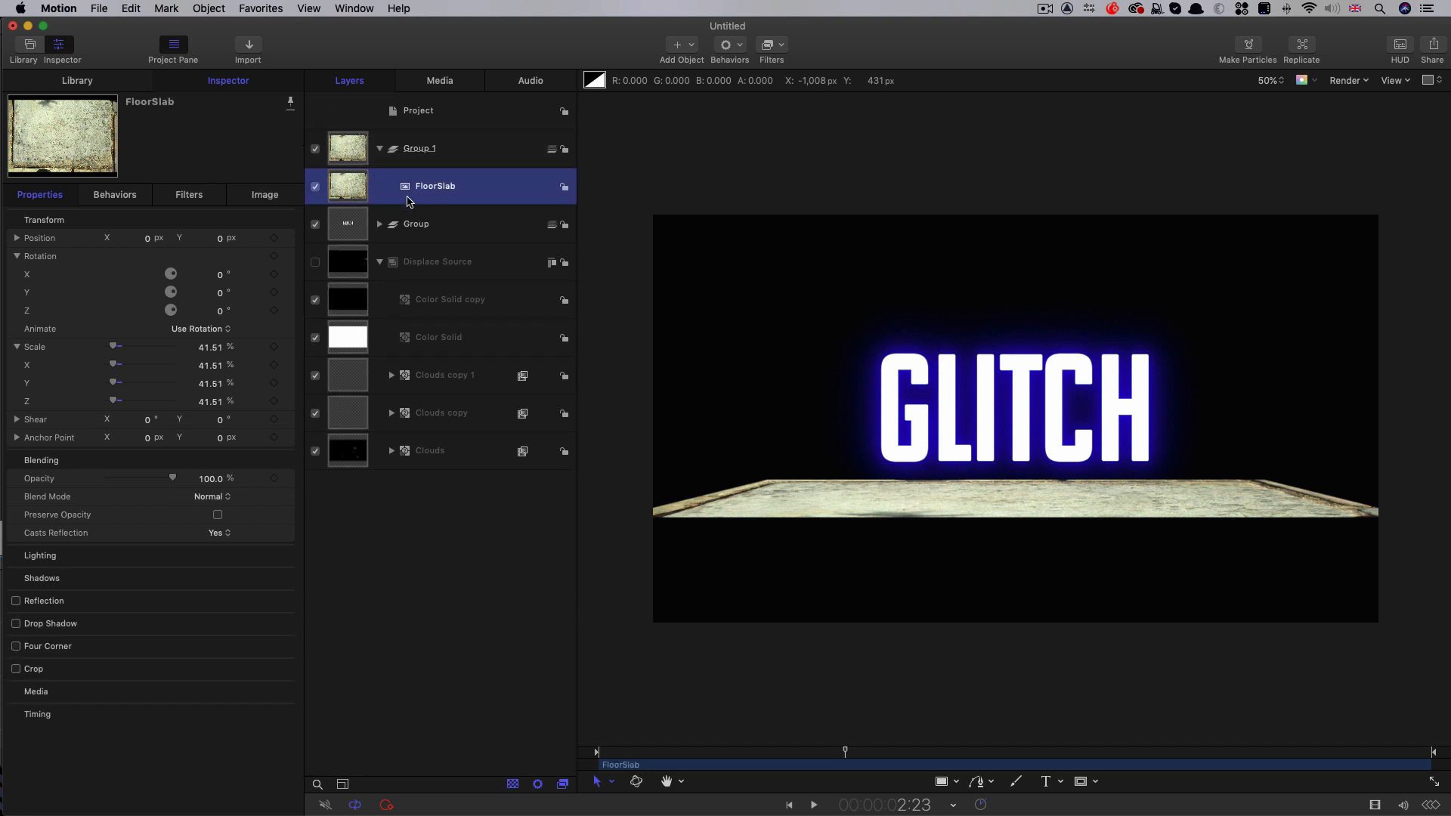
{"action": "left_click", "coordinate": [215, 7]}
{"action": "left_click", "coordinate": [227, 23]}
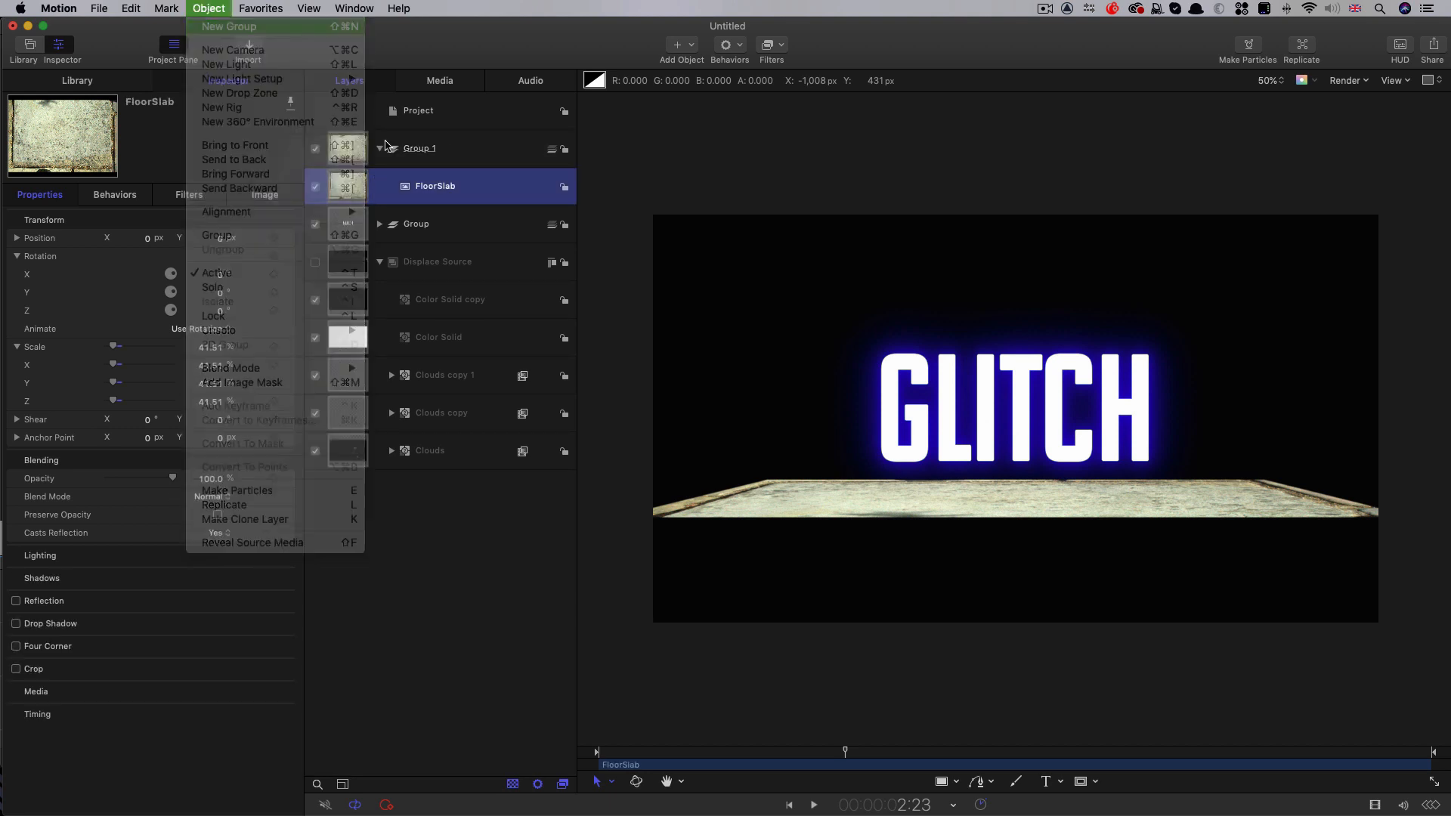
{"action": "right_click", "coordinate": [467, 189]}
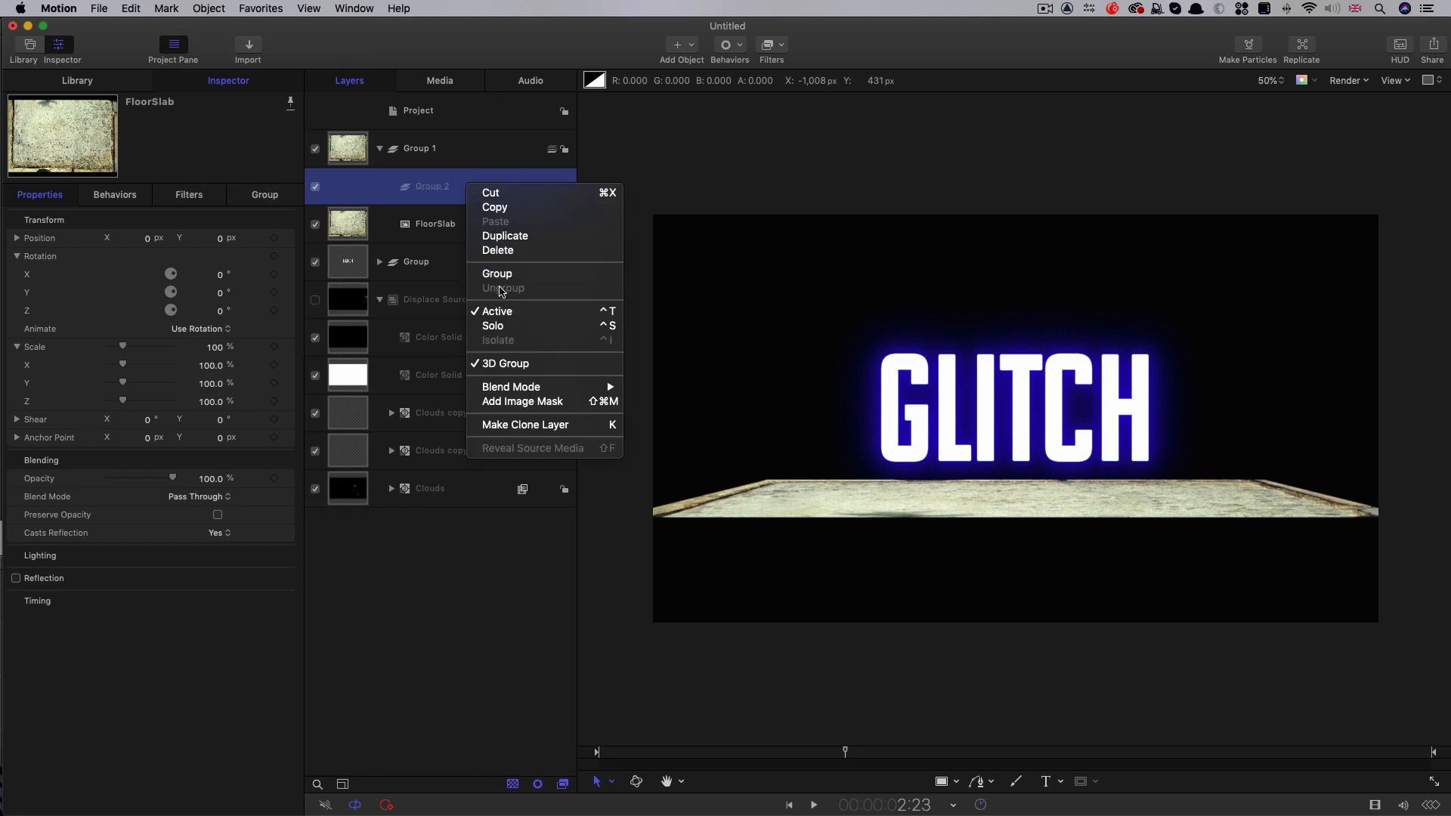
{"action": "left_click", "coordinate": [517, 366]}
{"action": "left_click_drag", "start_coordinate": [348, 226], "coordinate": [420, 201]}
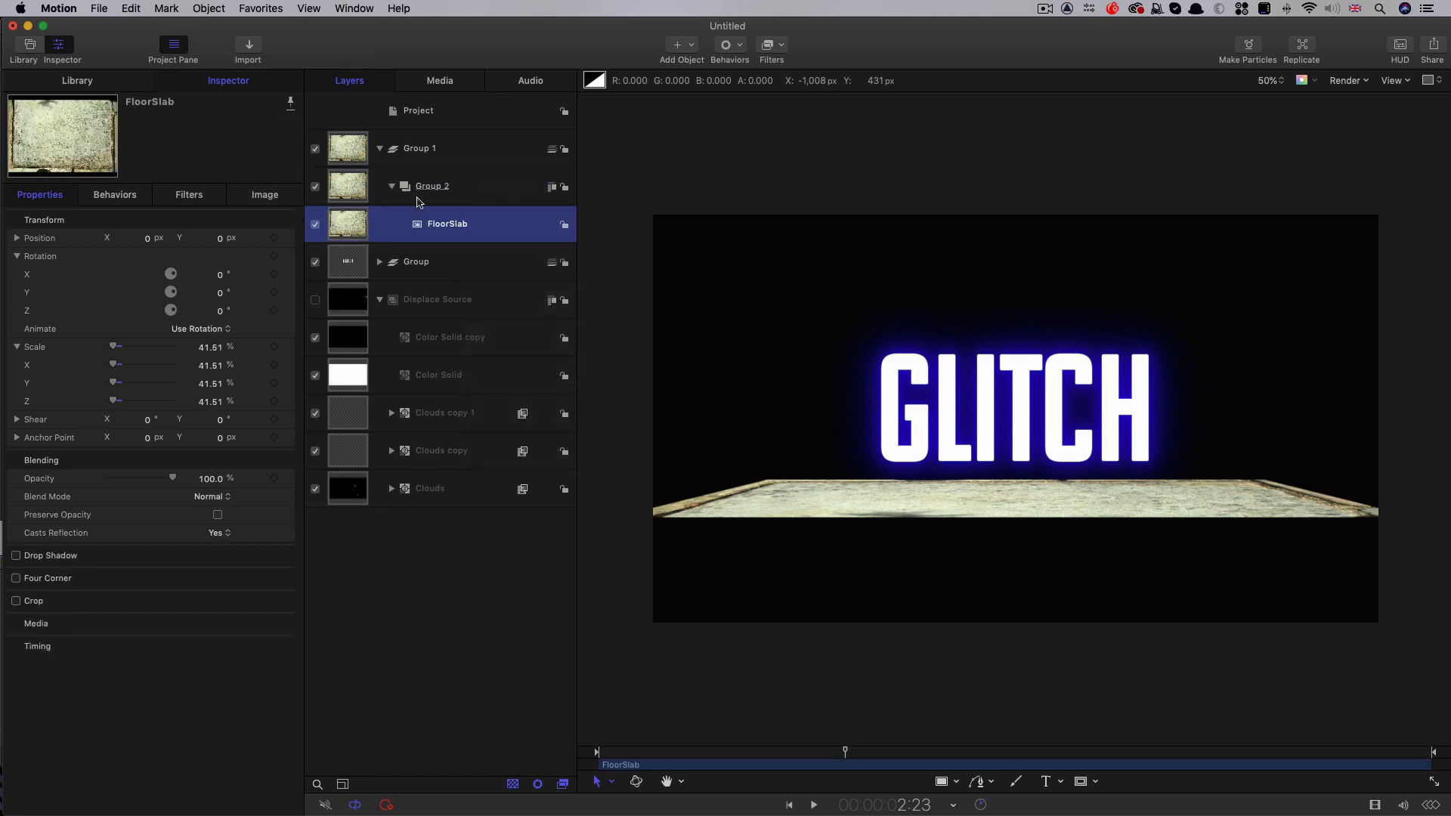
Step: Enable Fixed Resolution on the 2D group holding FloorSlab, with a fixed width of 6000 and fixed height of 8000
{"action": "left_click", "coordinate": [369, 191]}
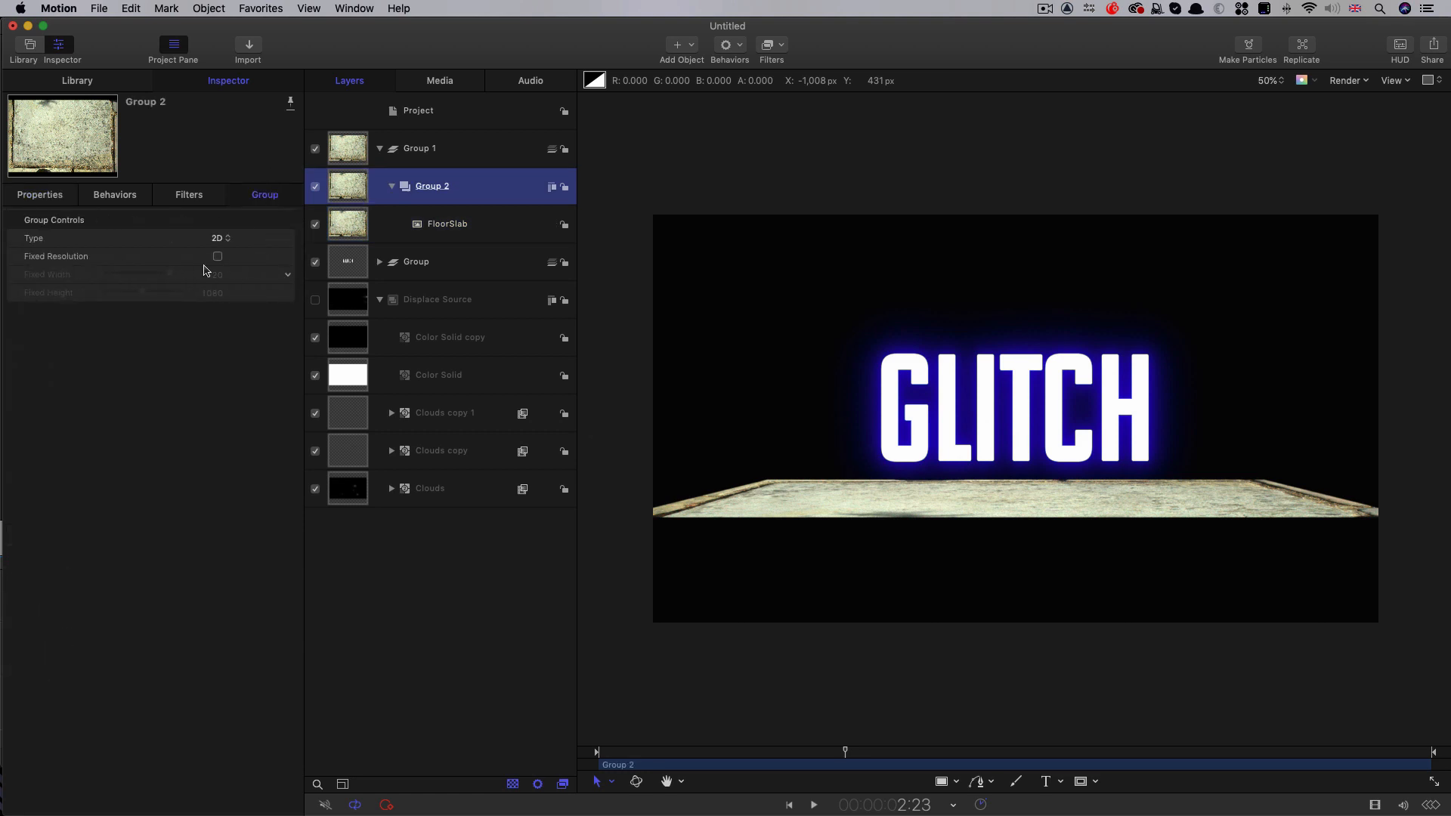
{"action": "left_click", "coordinate": [218, 256]}
{"action": "left_click", "coordinate": [211, 274]}
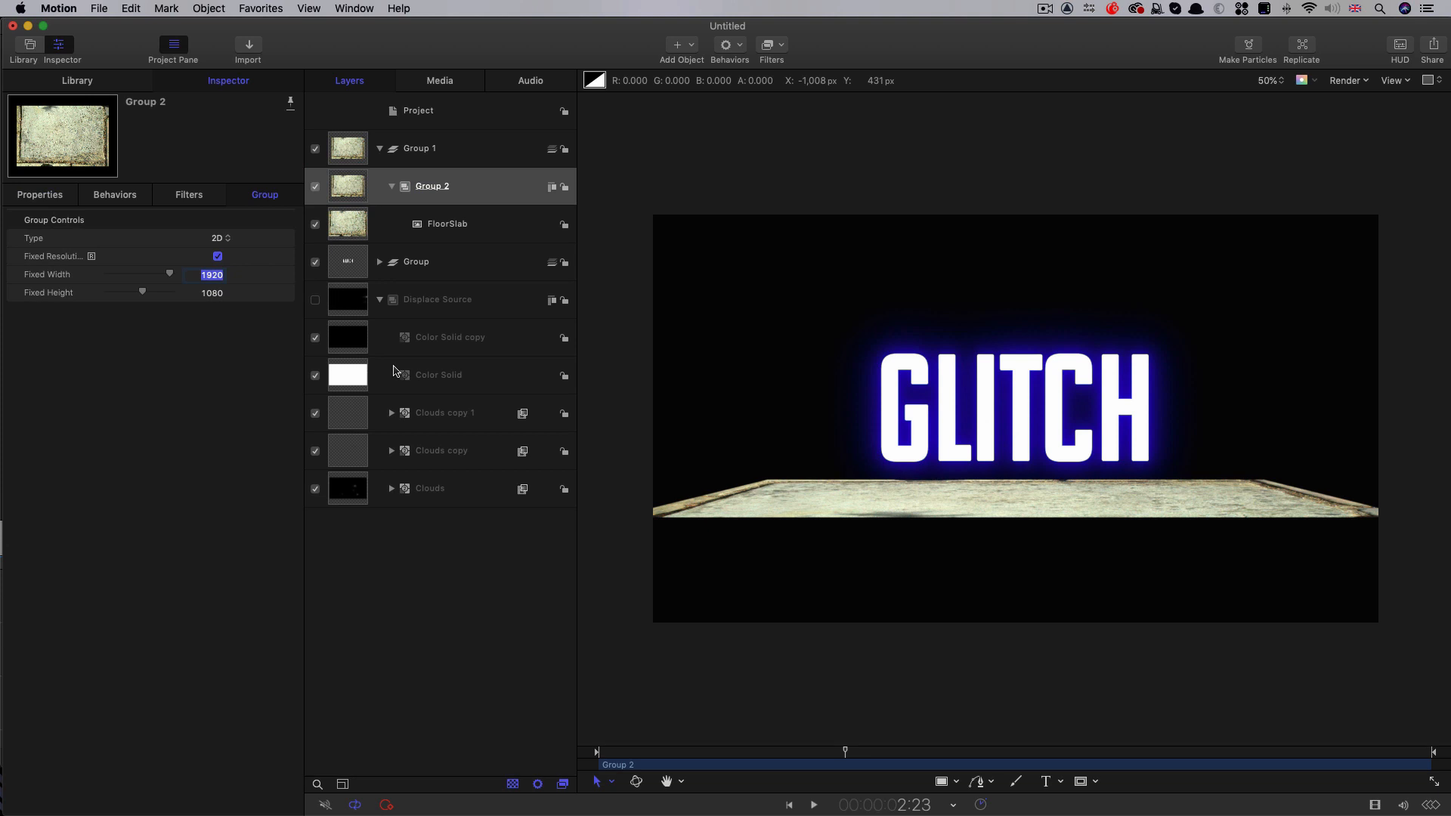
{"action": "type", "text": "6000"}
{"action": "key", "text": "Tab"}
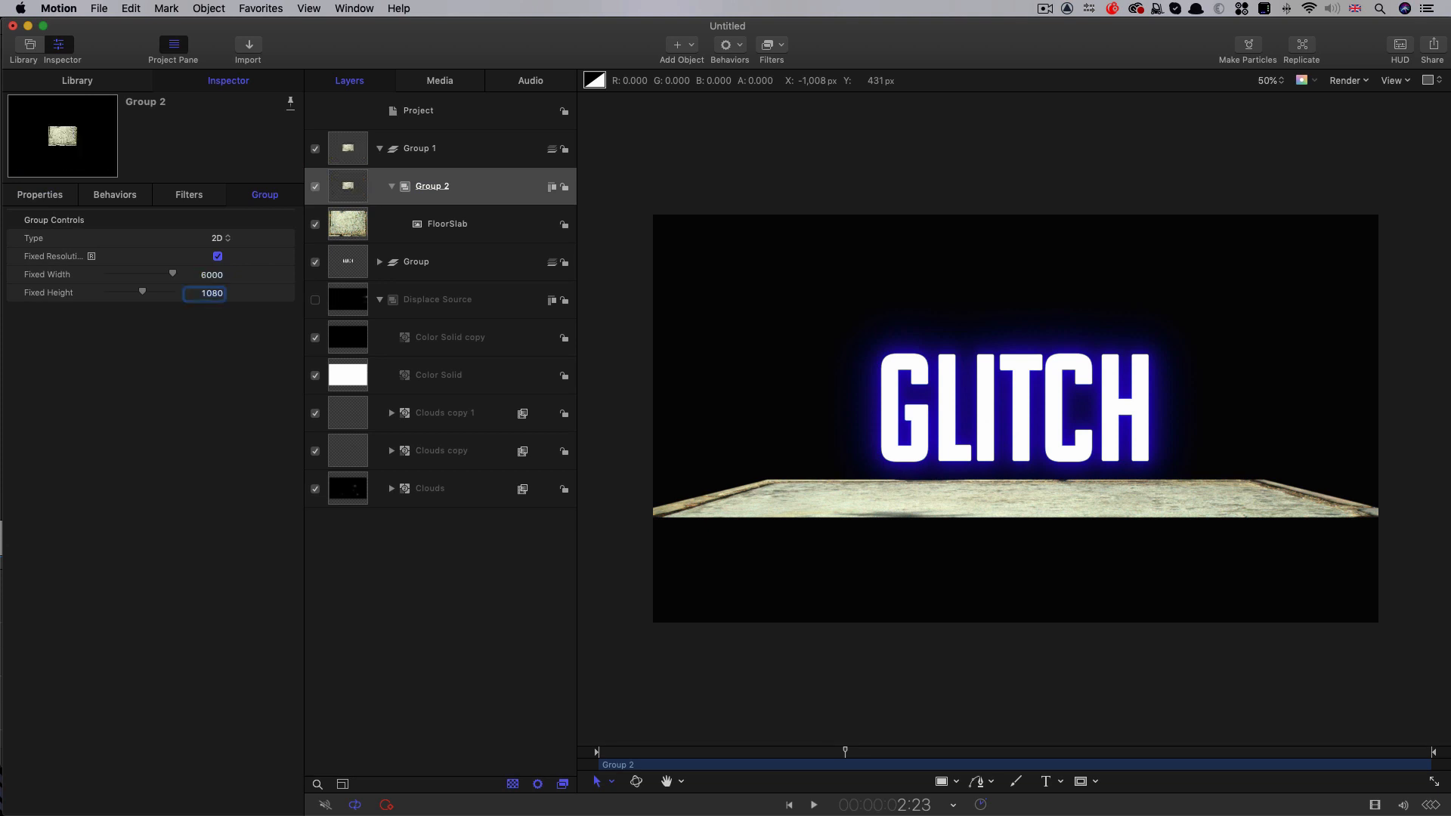
{"action": "type", "text": "8000"}
{"action": "key", "text": "Return"}
Step: Apply the Kaleidotile tiling filter to the 2D group holding FloorSlab
{"action": "left_click", "coordinate": [345, 192]}
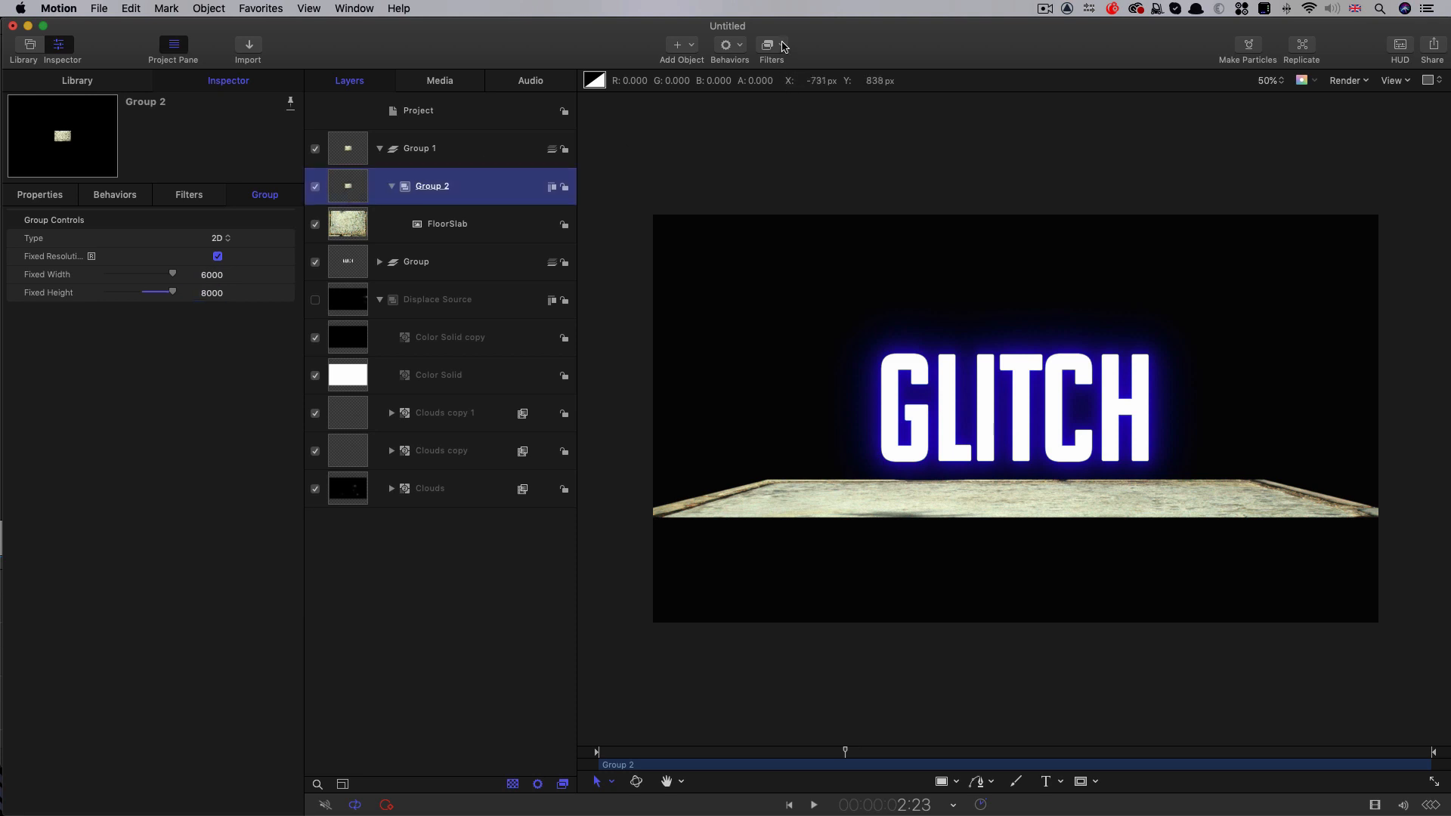
{"action": "left_click", "coordinate": [782, 47]}
{"action": "mouse_move", "coordinate": [836, 677]}
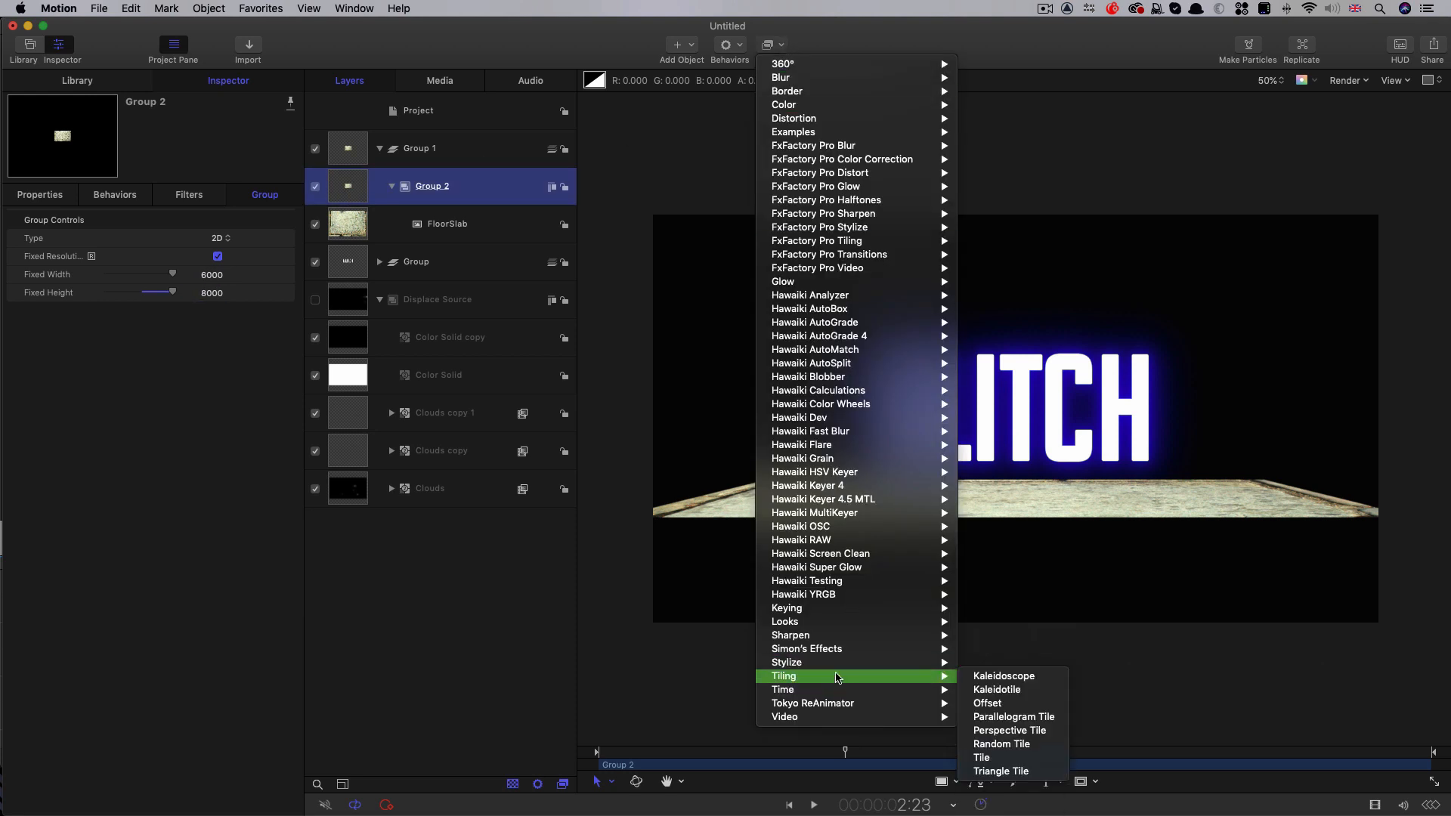
{"action": "left_click", "coordinate": [996, 689]}
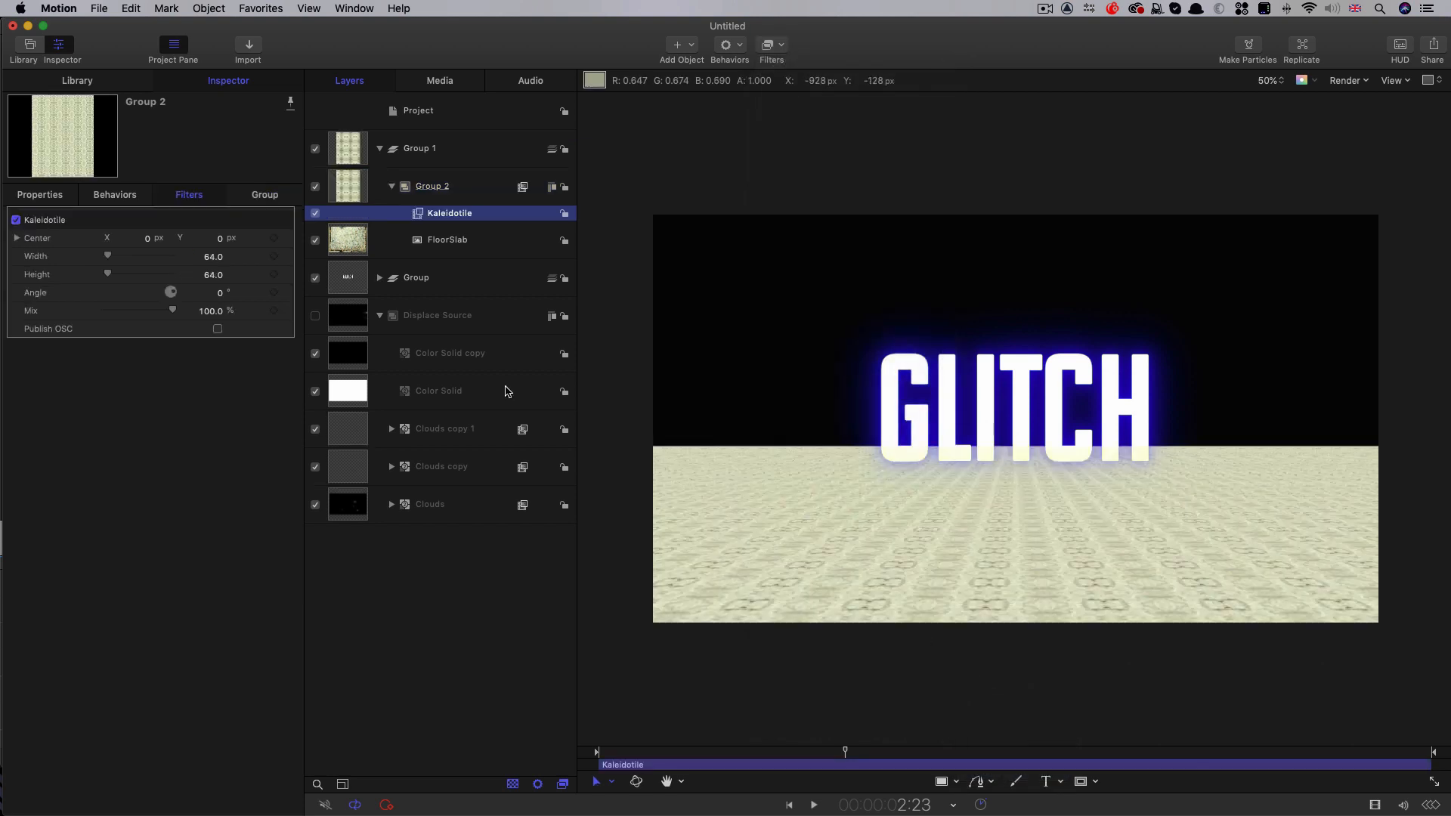
Step: Set the Kaleidotile filter's width to 1620 and height to 1070 so the slab repeats as full tiles
{"action": "left_click_drag", "start_coordinate": [213, 260], "coordinate": [348, 260]}
{"action": "mouse_move", "coordinate": [212, 255]}
{"action": "left_mouse_down"}
{"action": "mouse_move", "coordinate": [242, 258]}
{"action": "mouse_move", "coordinate": [204, 274]}
{"action": "mouse_move", "coordinate": [209, 257]}
{"action": "left_mouse_up"}
{"action": "left_click", "coordinate": [208, 257]}
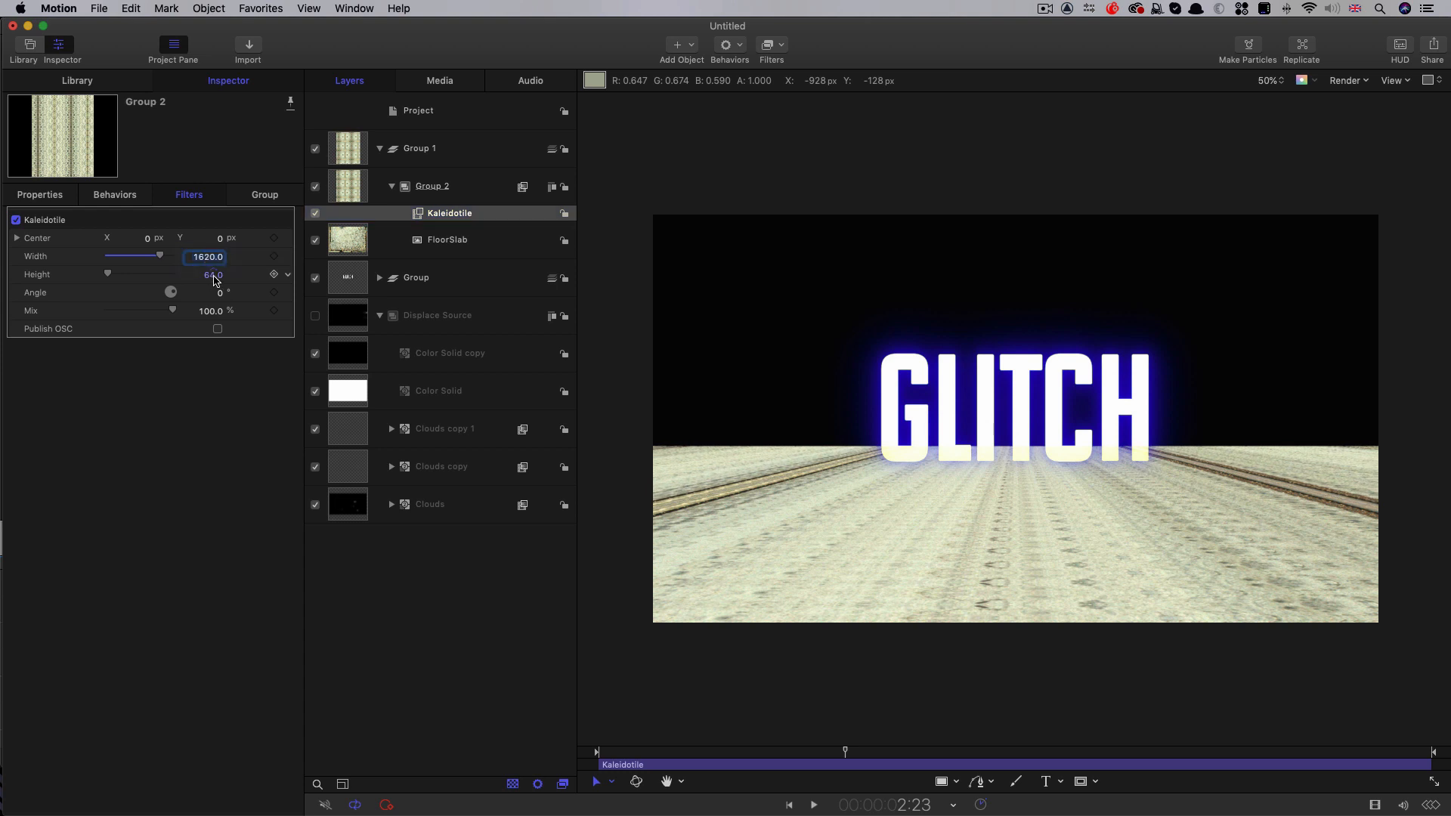
{"action": "left_click_drag", "start_coordinate": [215, 279], "coordinate": [213, 276]}
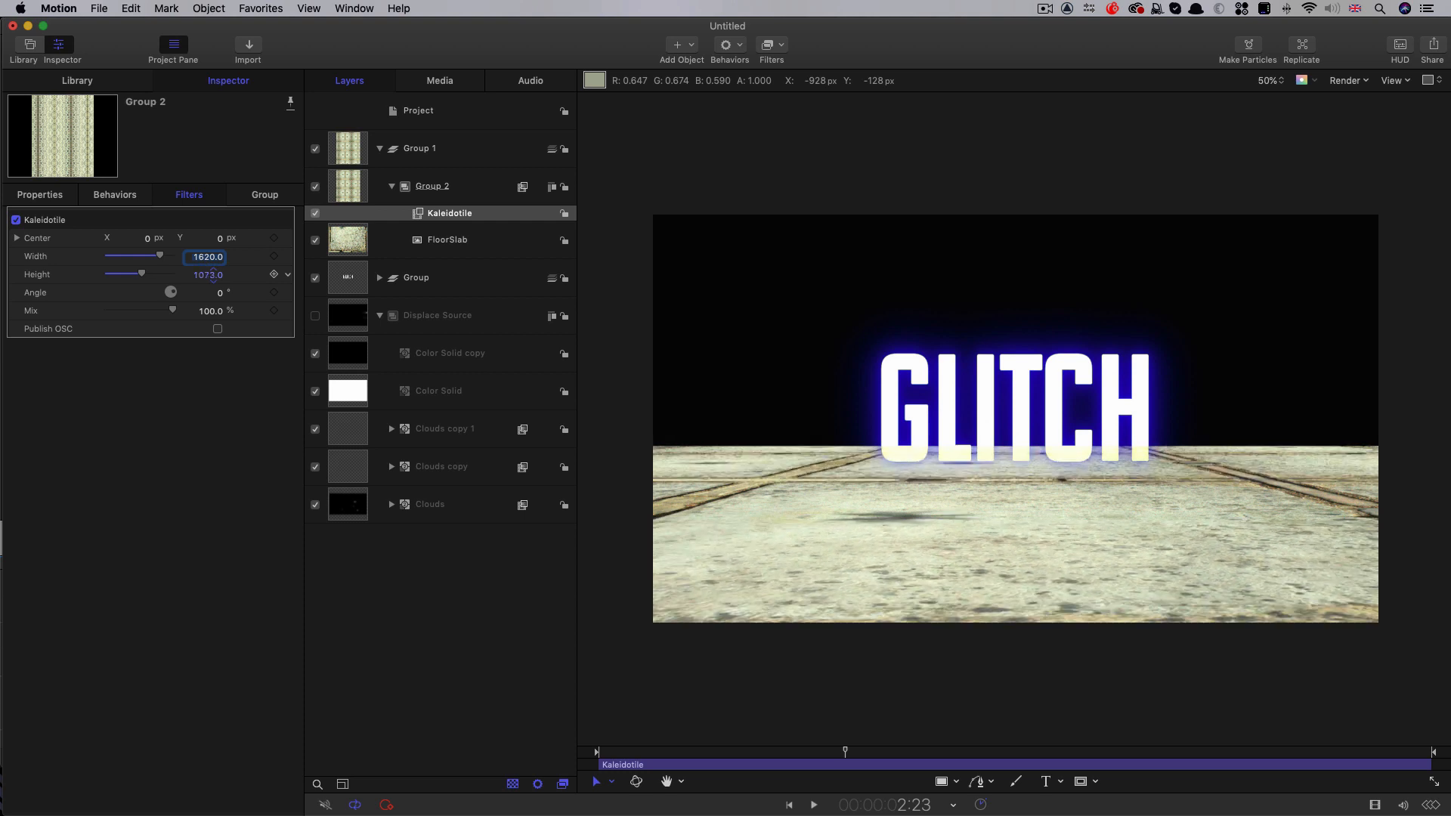
{"action": "left_click", "coordinate": [212, 275]}
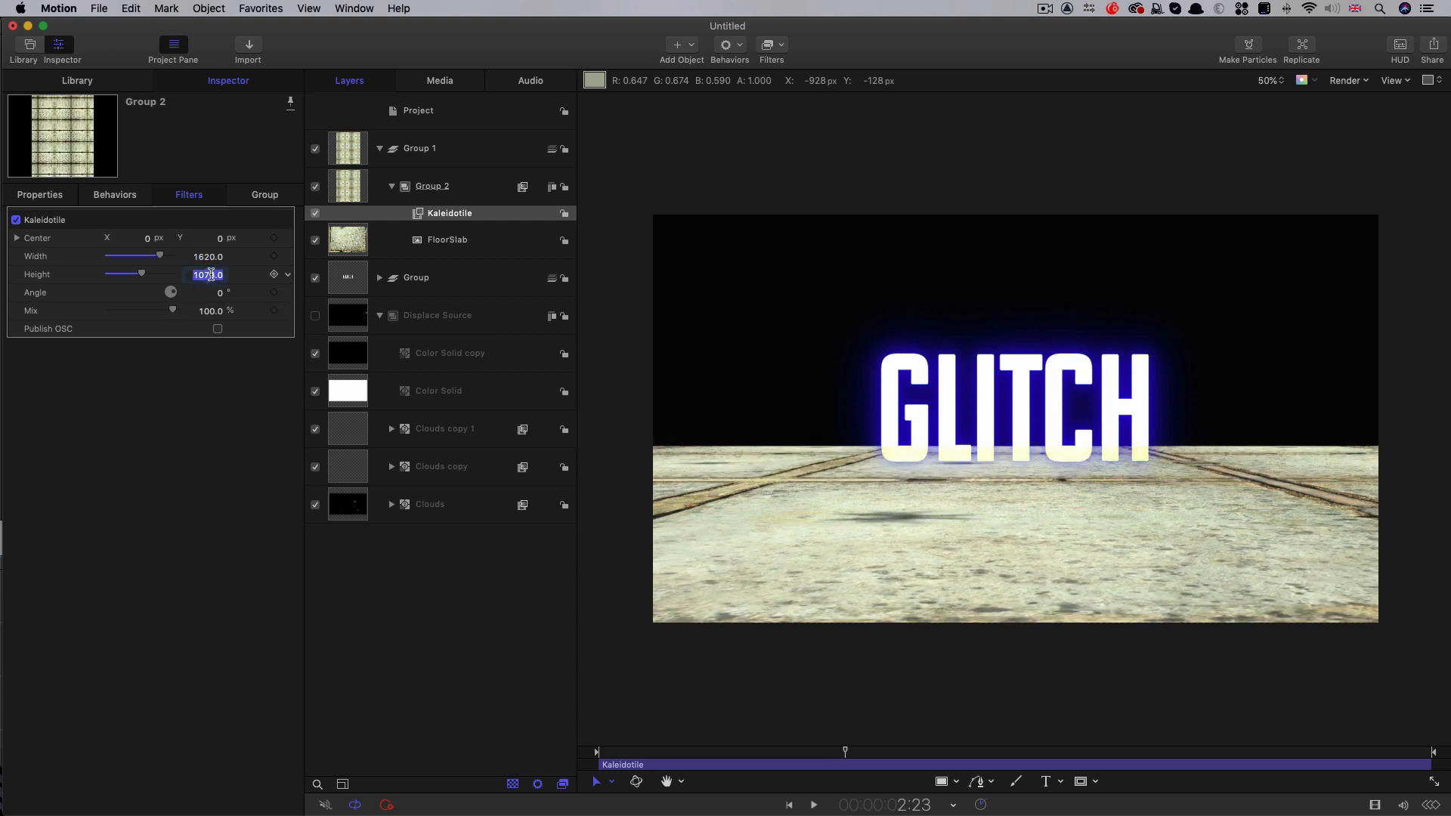
{"action": "type", "text": "1070"}
{"action": "key", "text": "Return"}
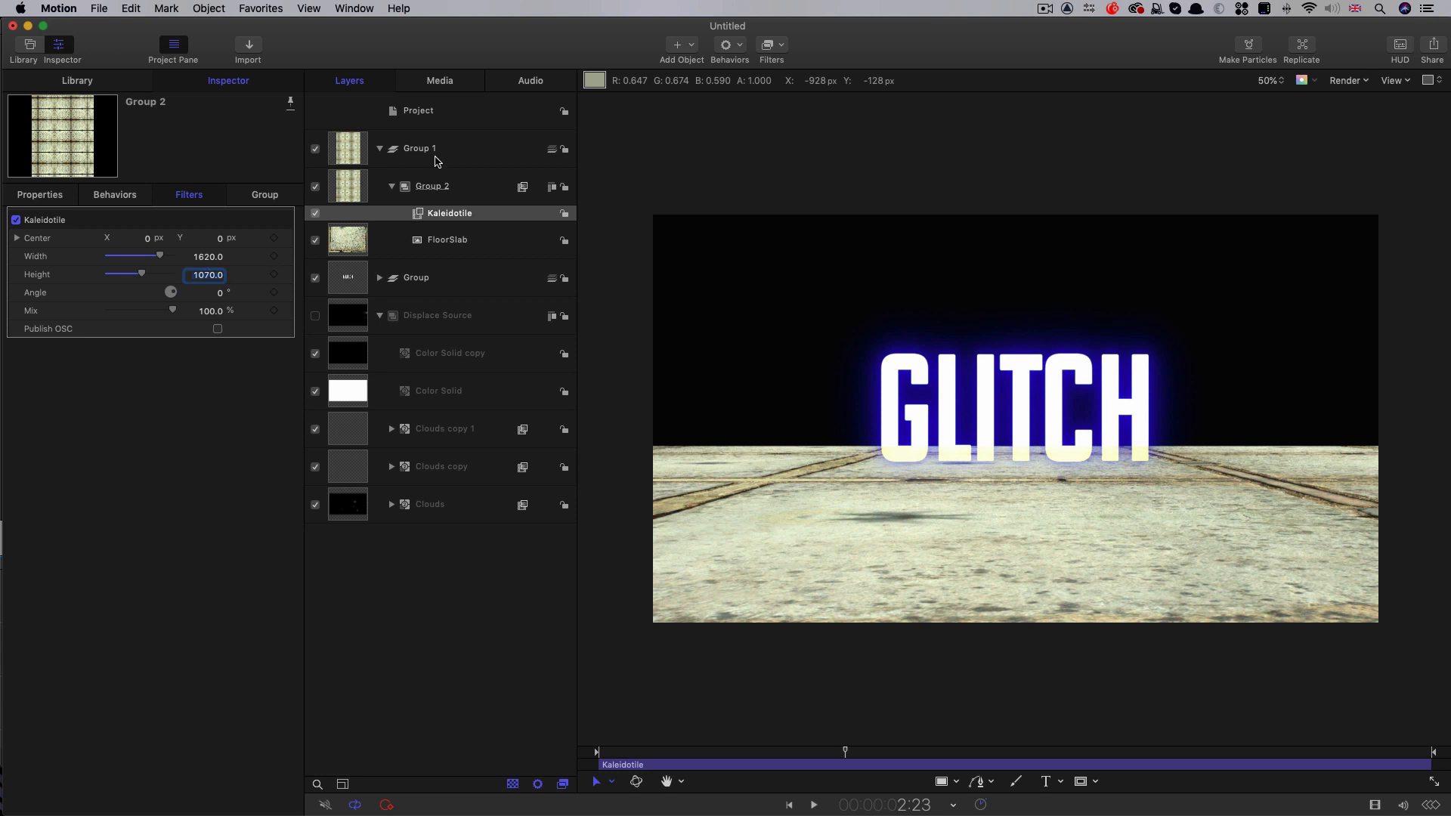
Step: Add a light to the scene and turn Shading off for the group containing the GLITCH text
{"action": "left_click", "coordinate": [691, 46]}
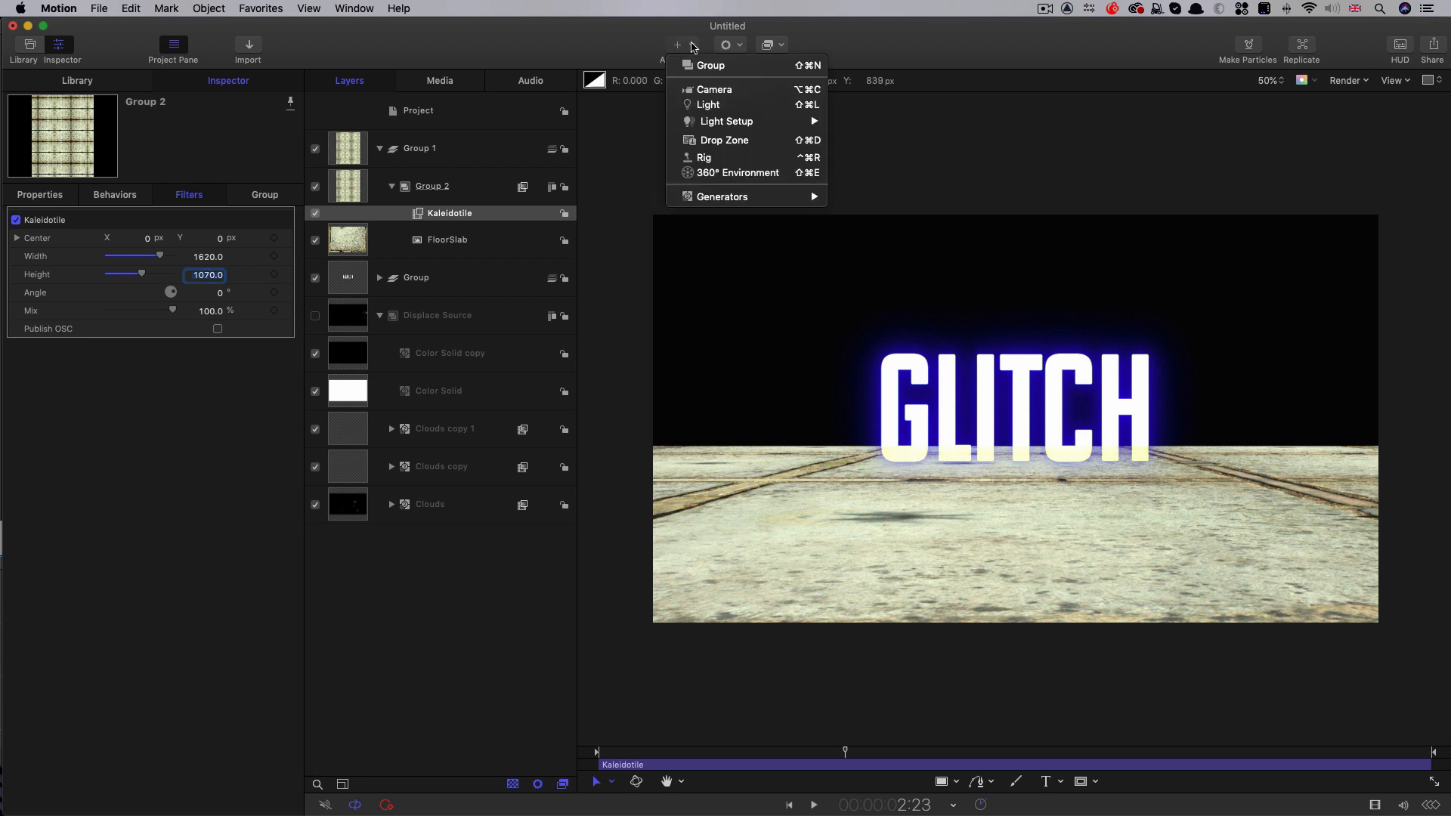
{"action": "left_click", "coordinate": [706, 106]}
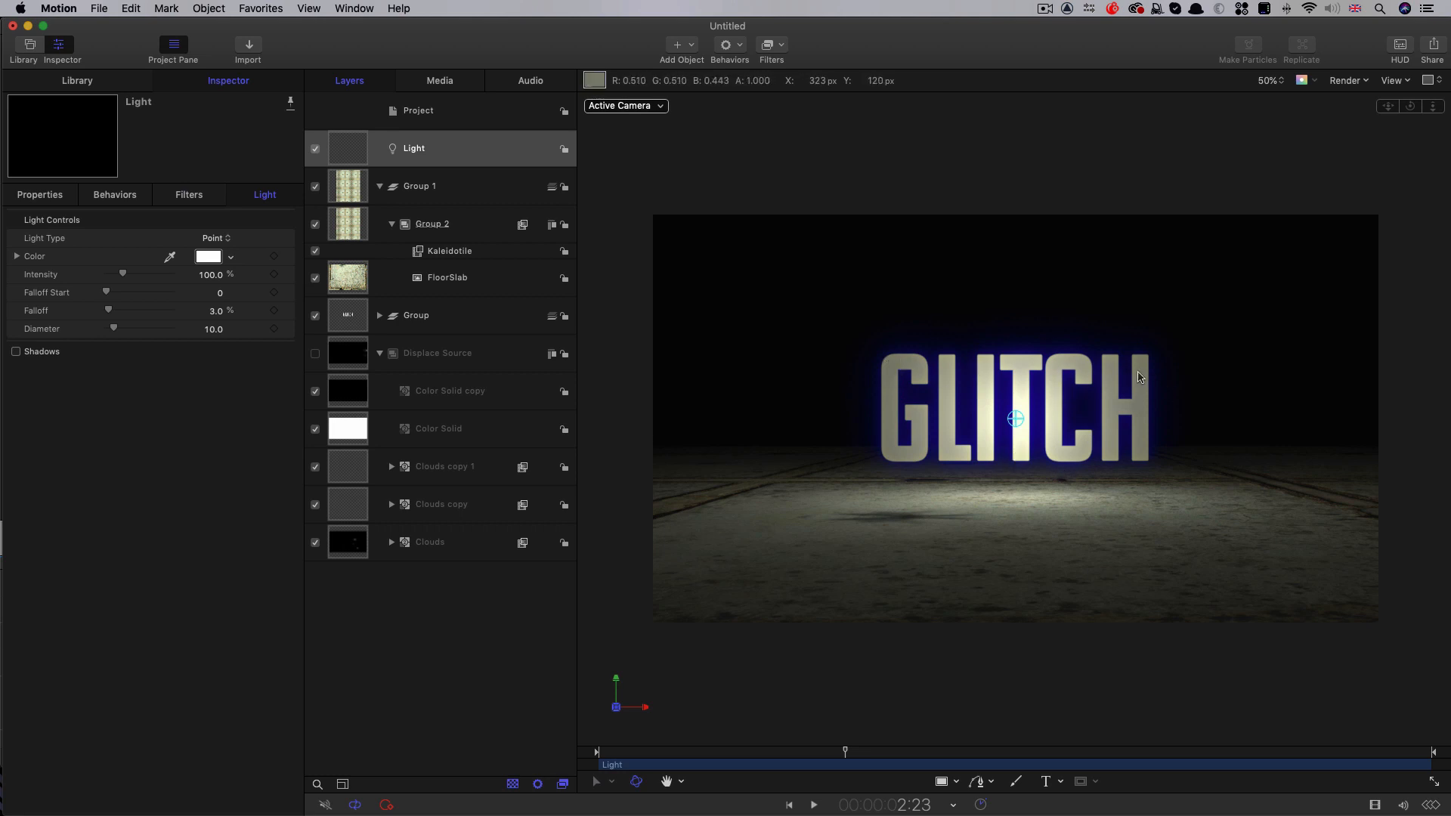
{"action": "left_click", "coordinate": [358, 324]}
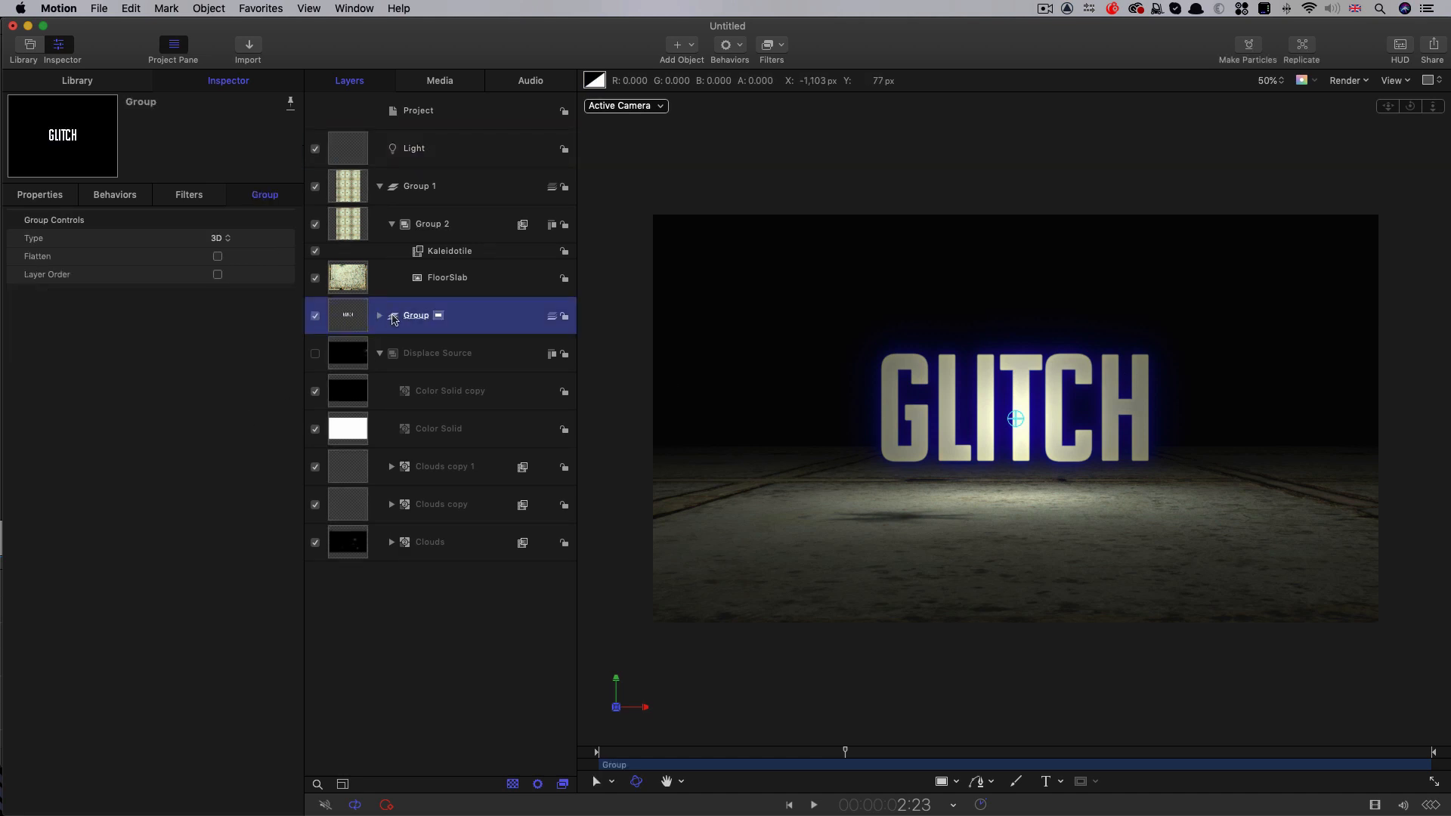
{"action": "left_click", "coordinate": [315, 316]}
{"action": "left_click", "coordinate": [316, 316]}
{"action": "left_click", "coordinate": [39, 195]}
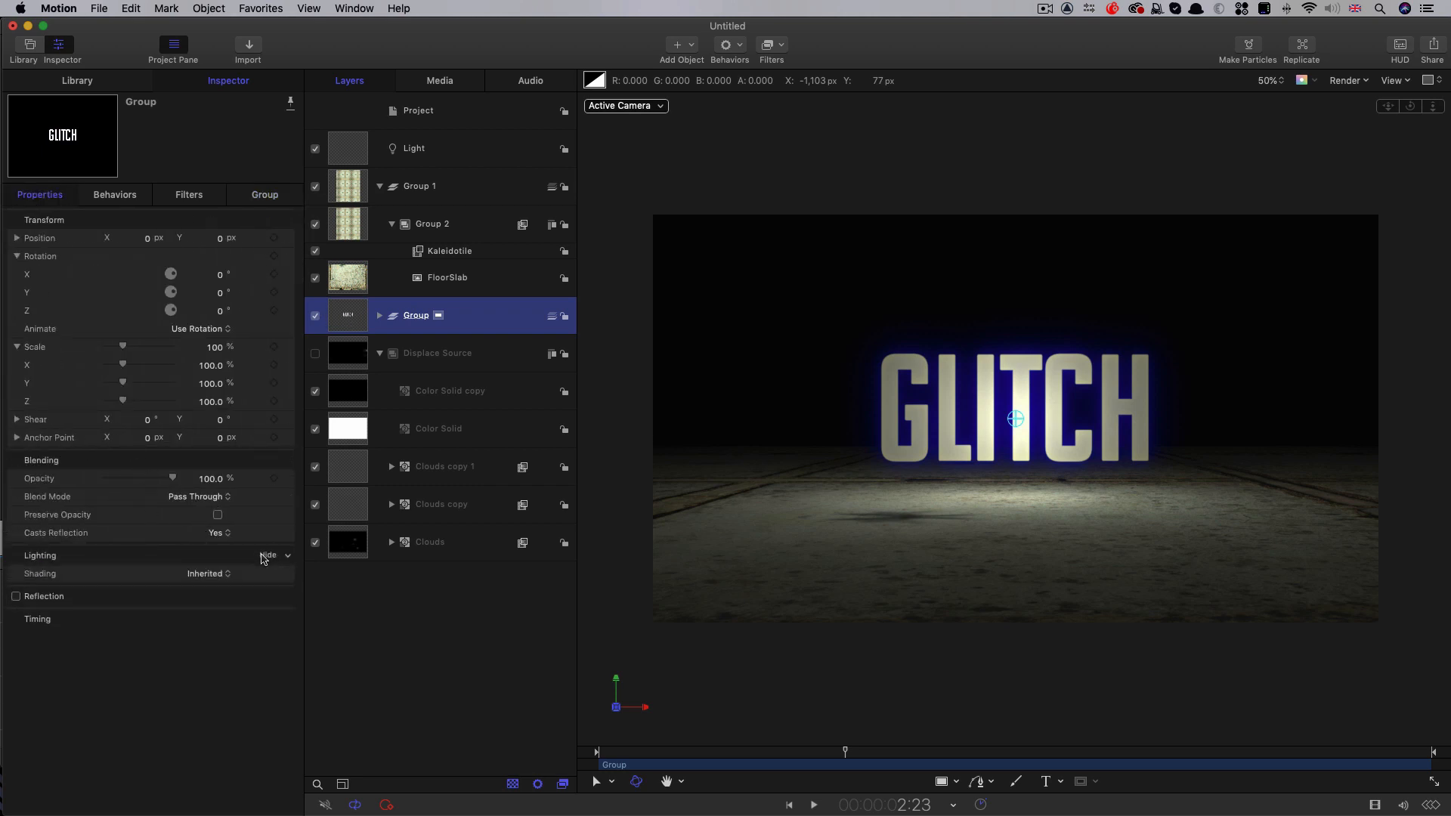
{"action": "left_click", "coordinate": [265, 556]}
{"action": "left_click", "coordinate": [204, 574]}
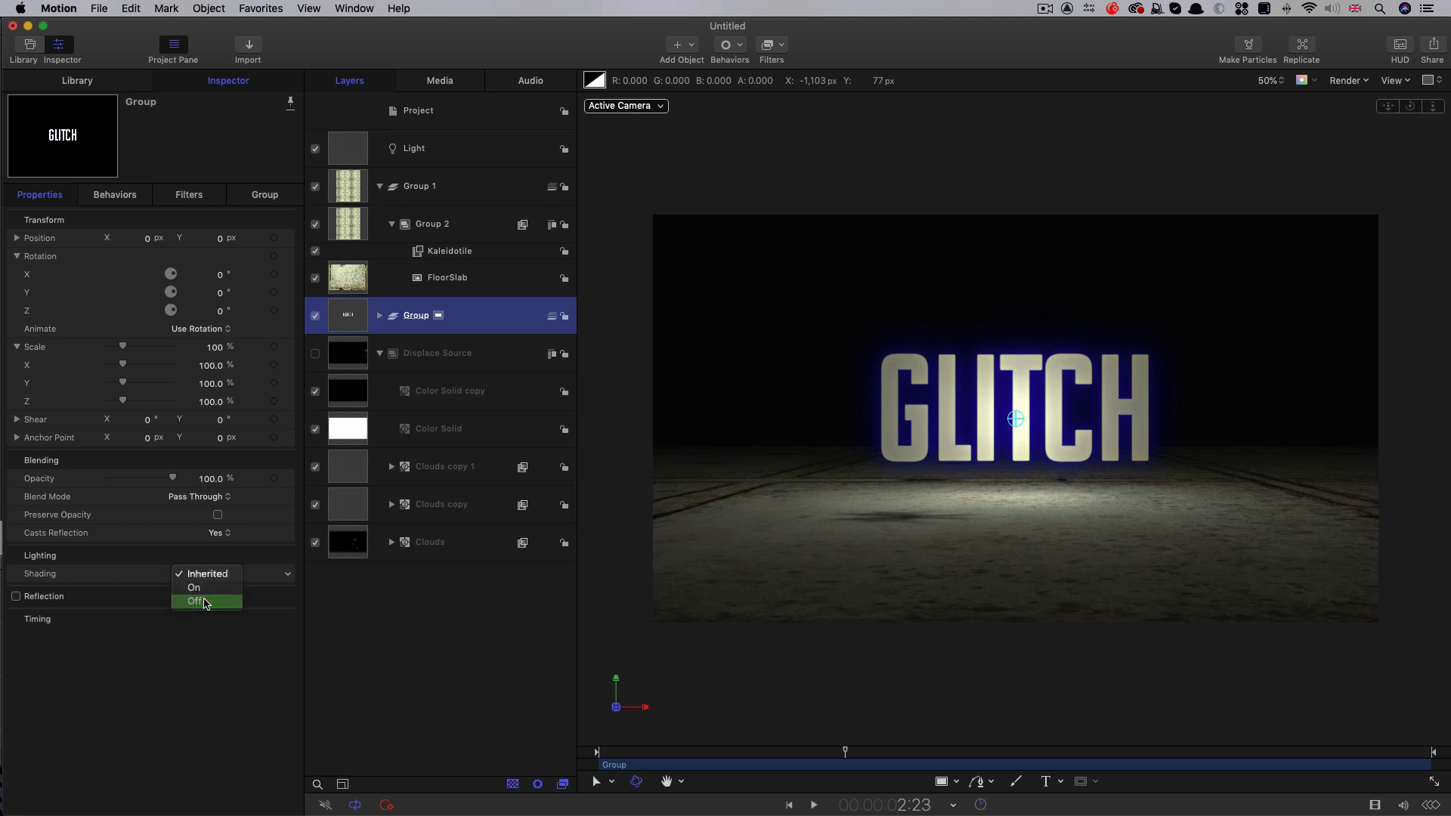
{"action": "left_click", "coordinate": [206, 602]}
Step: Move the outer floor group to the bottom of the layer stack and rename it Floor
{"action": "left_click", "coordinate": [351, 182]}
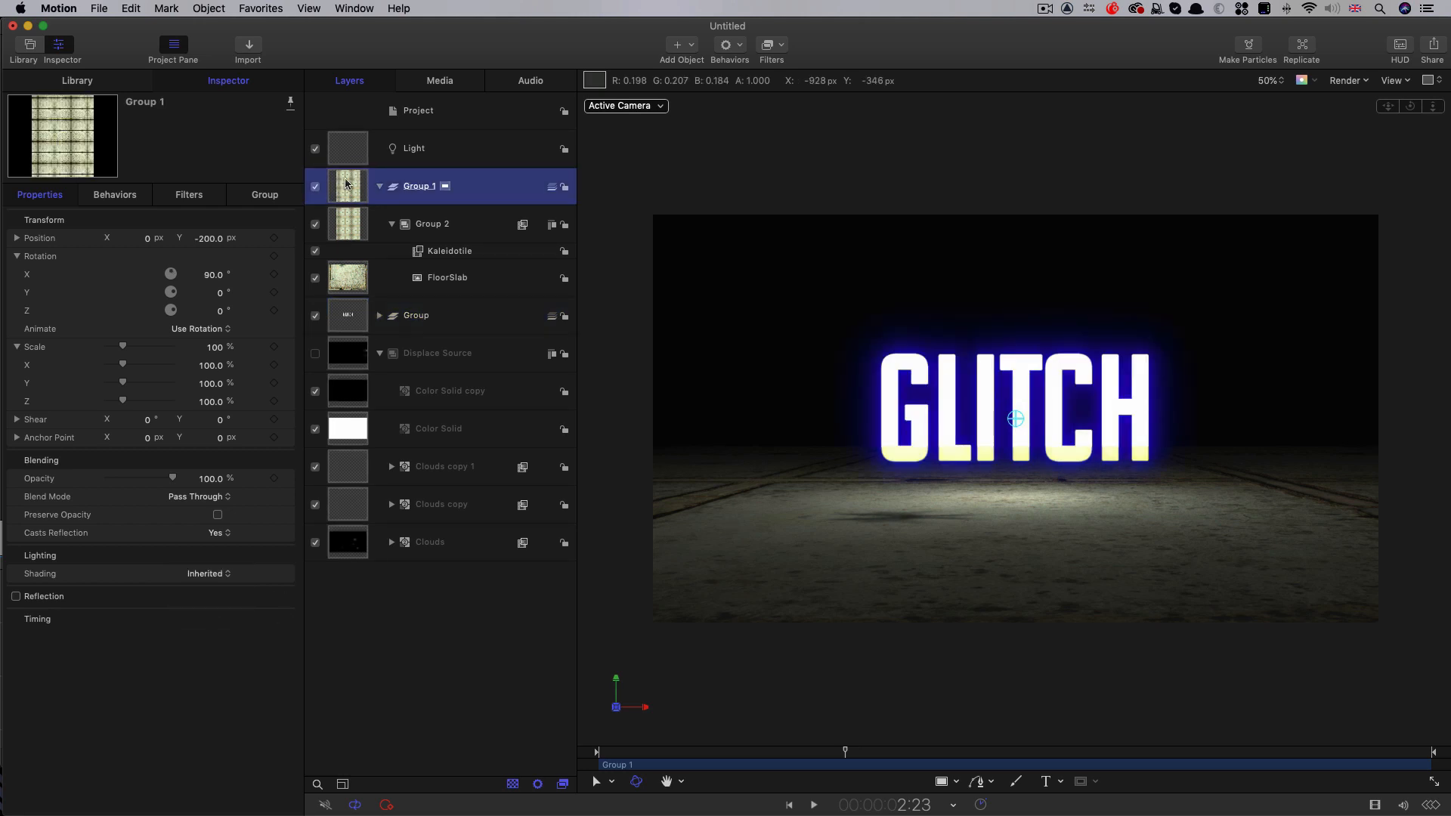
{"action": "left_click_drag", "start_coordinate": [346, 183], "coordinate": [351, 560]}
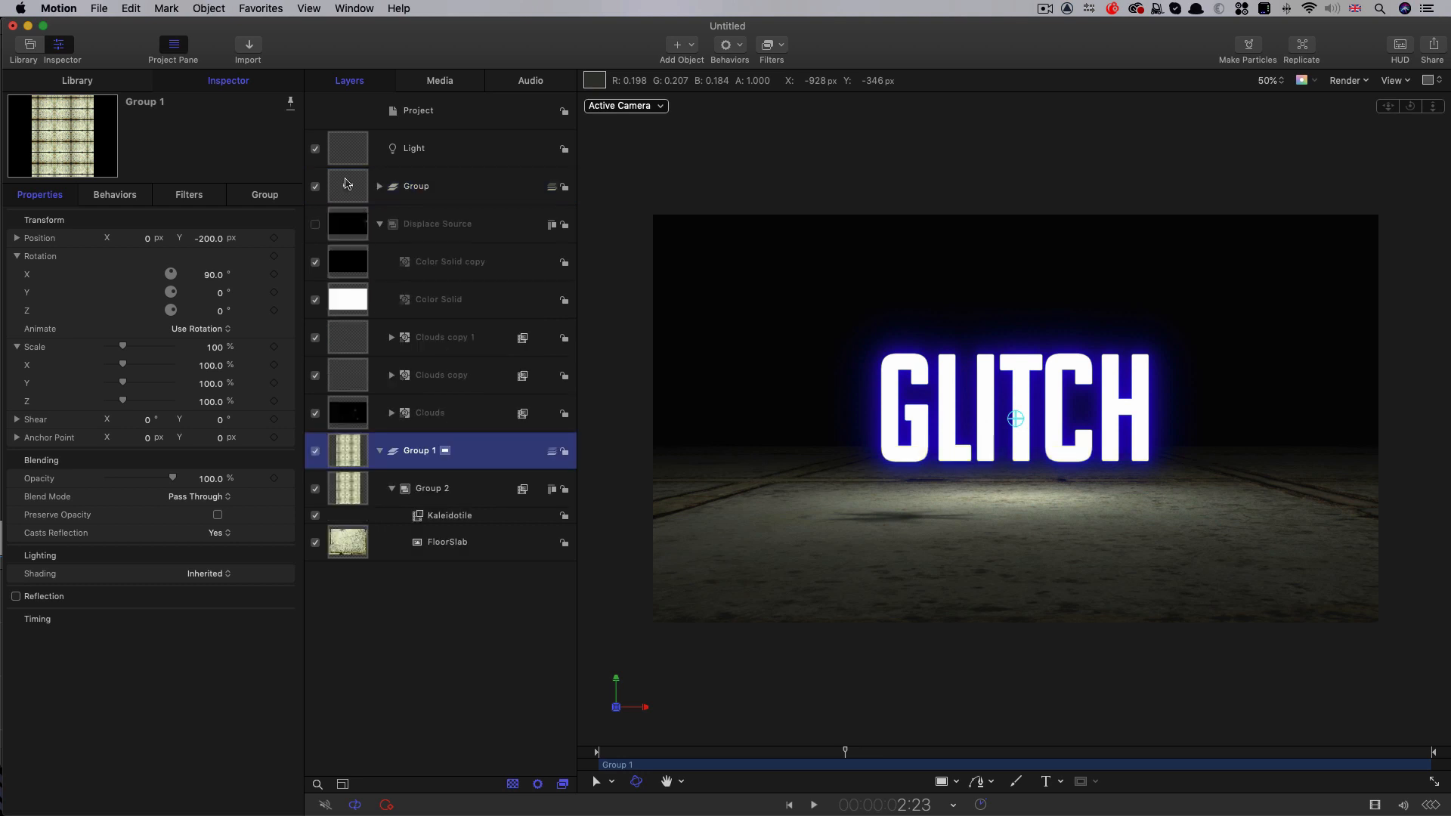
{"action": "double_click", "coordinate": [448, 450]}
{"action": "type", "text": "Floor"}
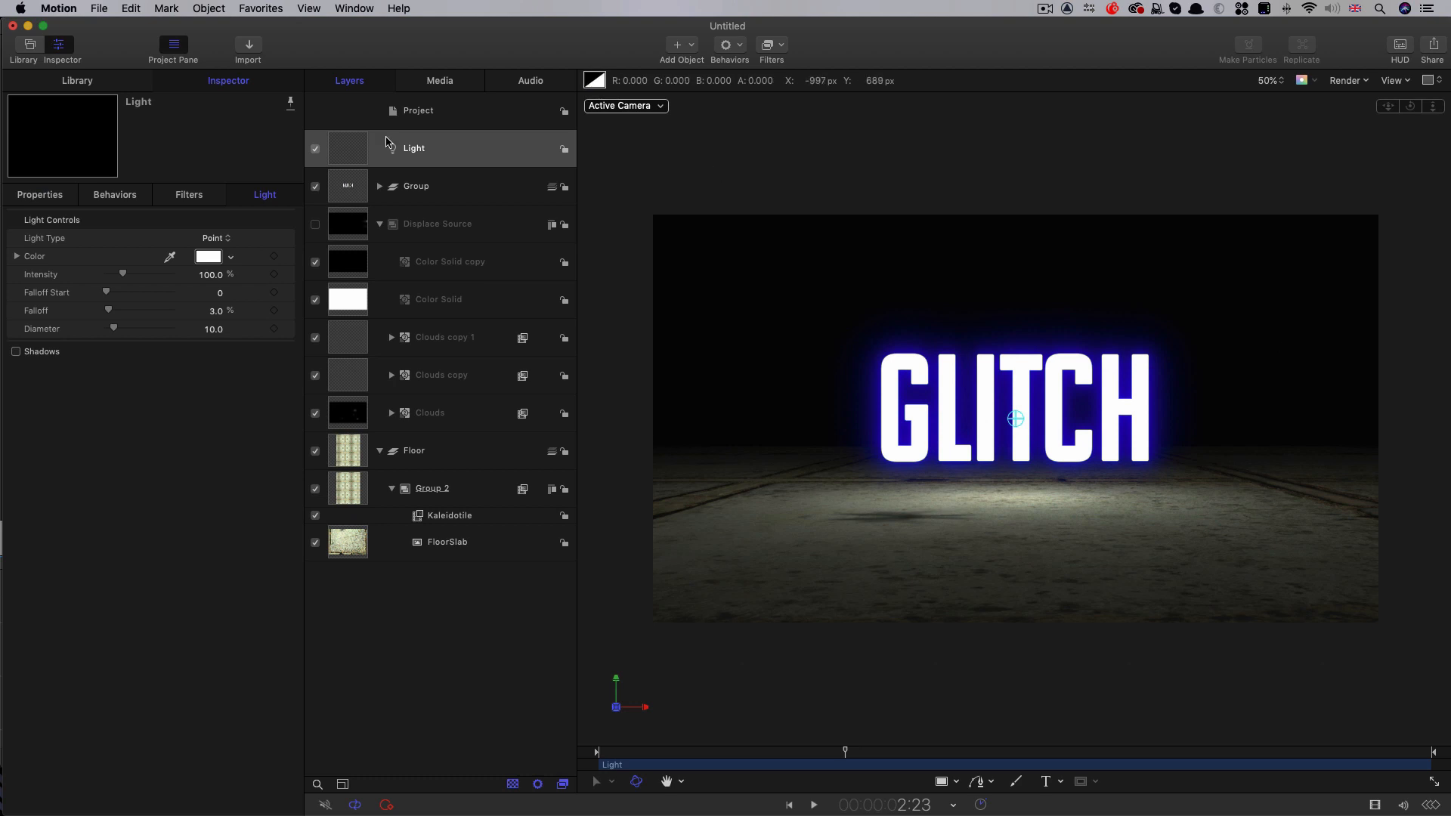
Step: Tint the light pink by raising the saturation of its colour at a hue of 287°
{"action": "left_click", "coordinate": [210, 261]}
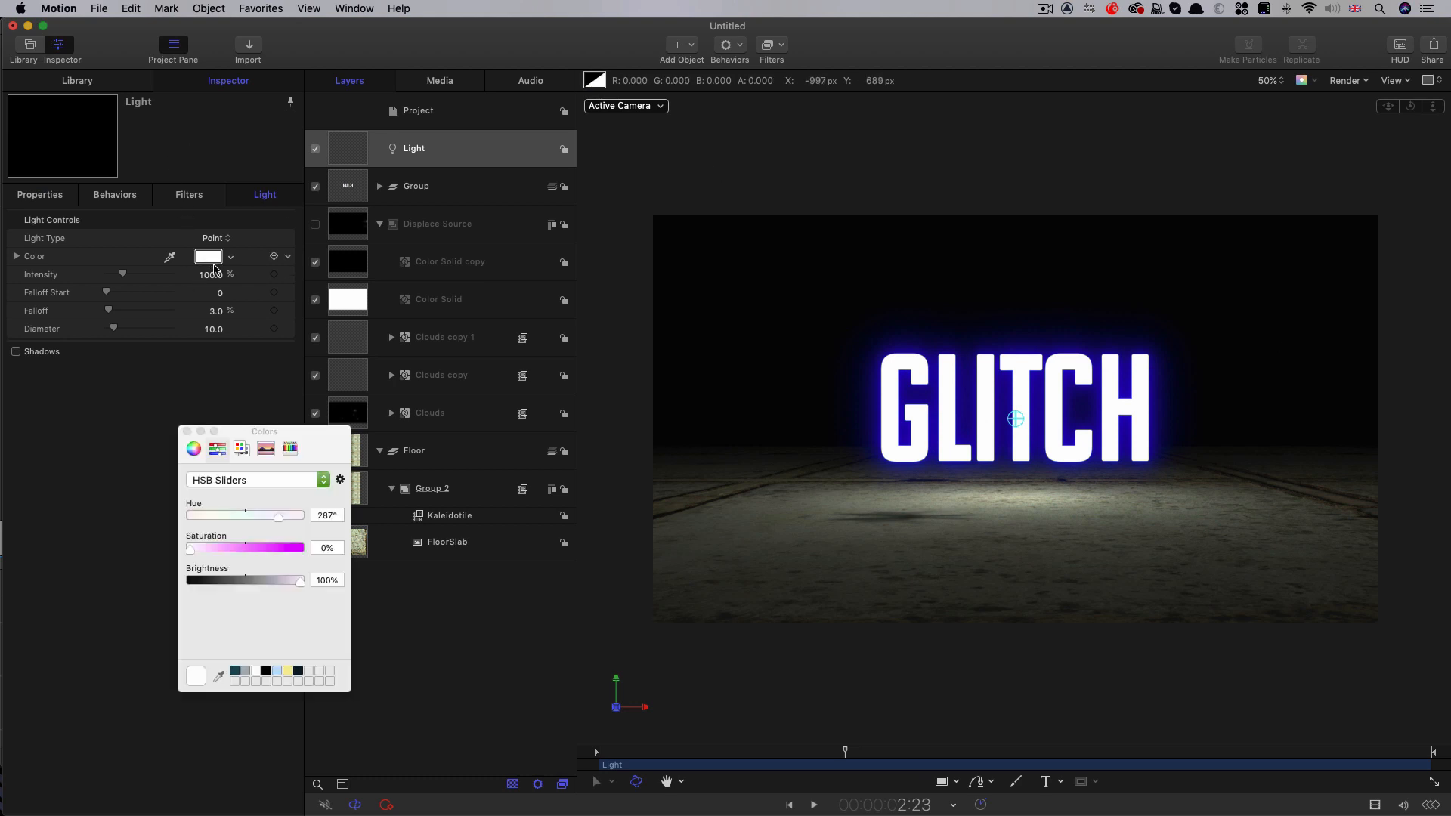
{"action": "left_click_drag", "start_coordinate": [195, 551], "coordinate": [234, 557]}
{"action": "left_click", "coordinate": [187, 431]}
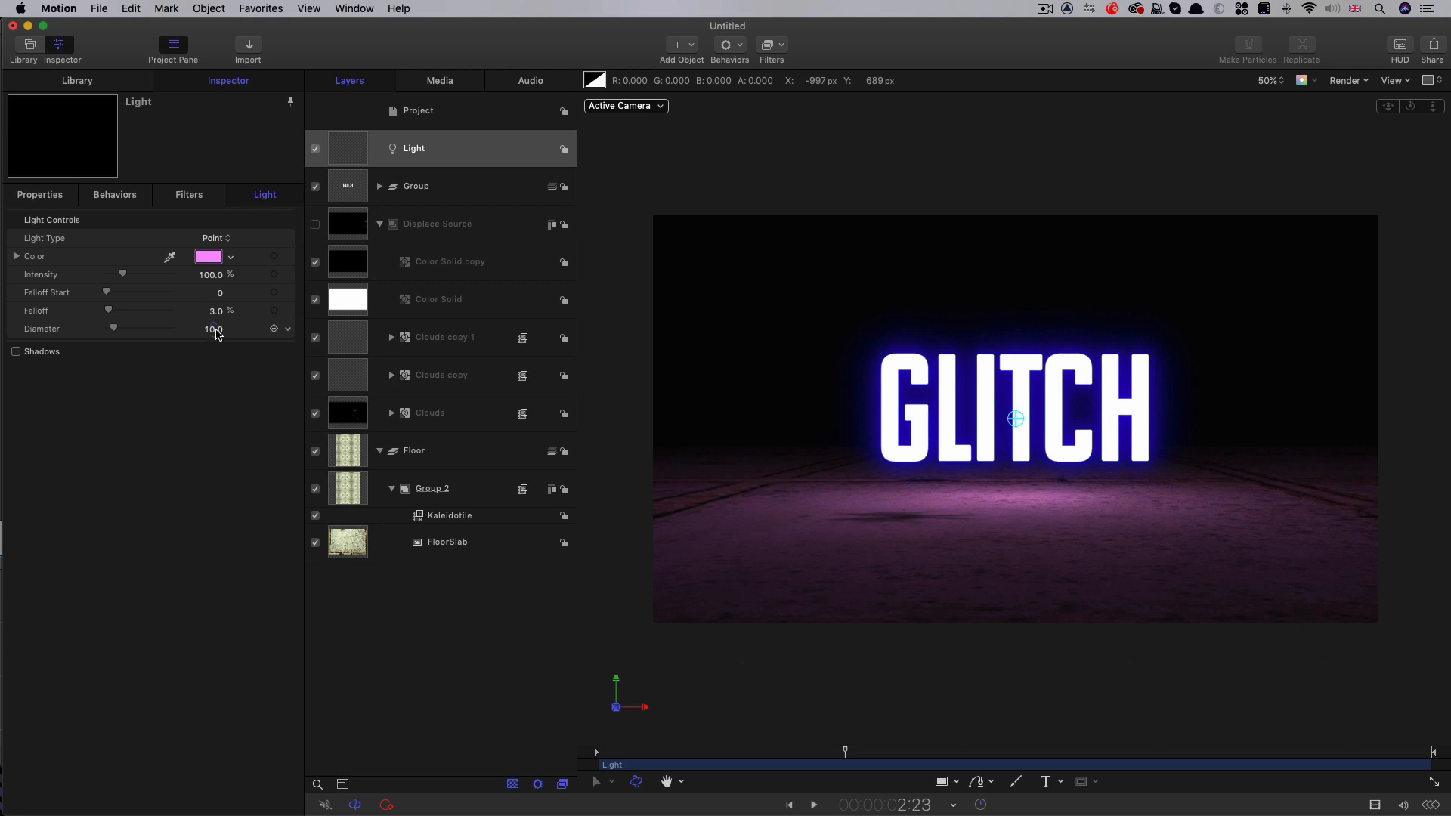
Step: Set the light's falloff to 20% and its intensity to 1000%
{"action": "left_click", "coordinate": [217, 312]}
{"action": "key", "text": "Return"}
{"action": "left_click", "coordinate": [213, 274]}
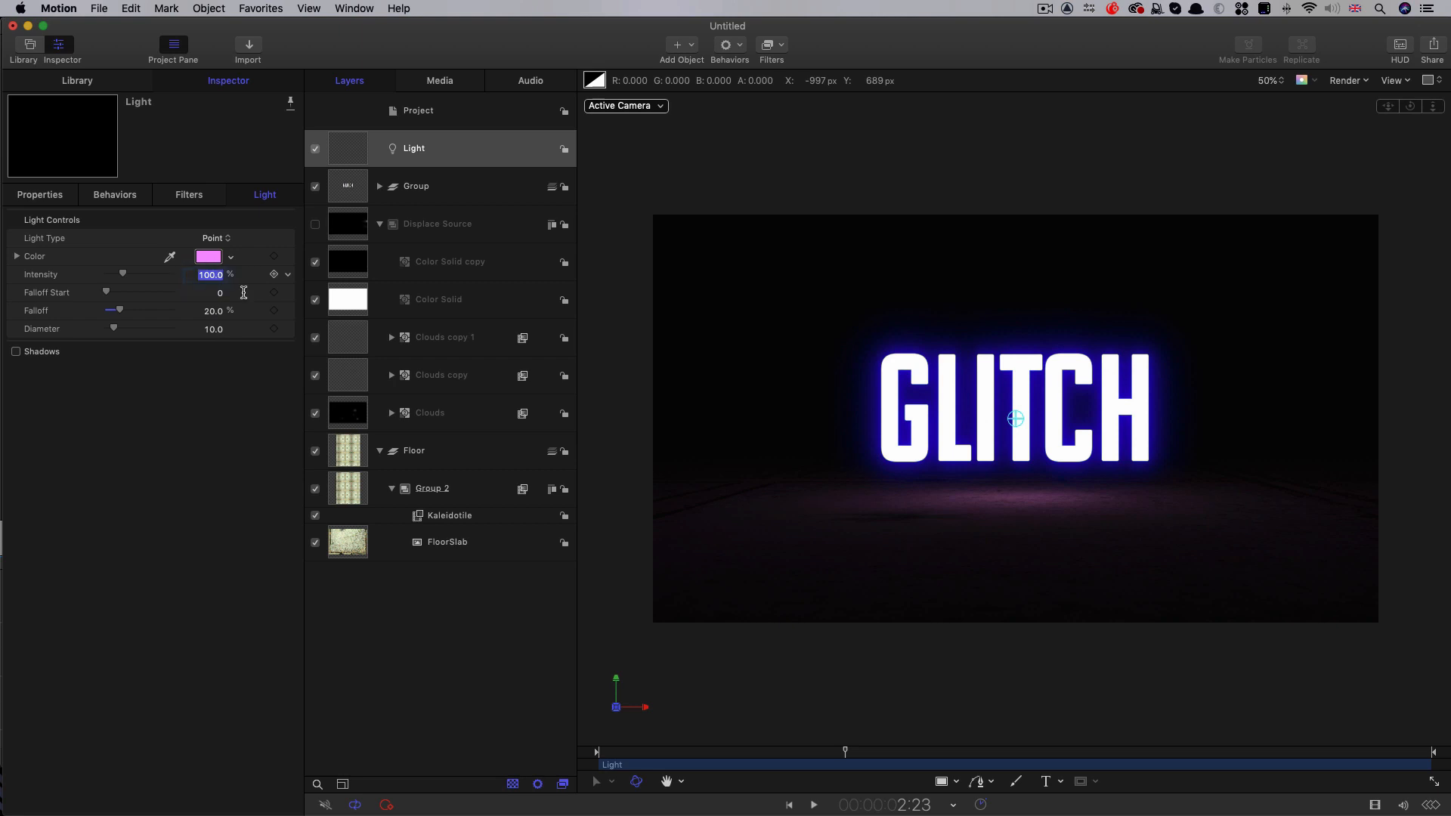
{"action": "type", "text": "1000"}
{"action": "key", "text": "Return"}
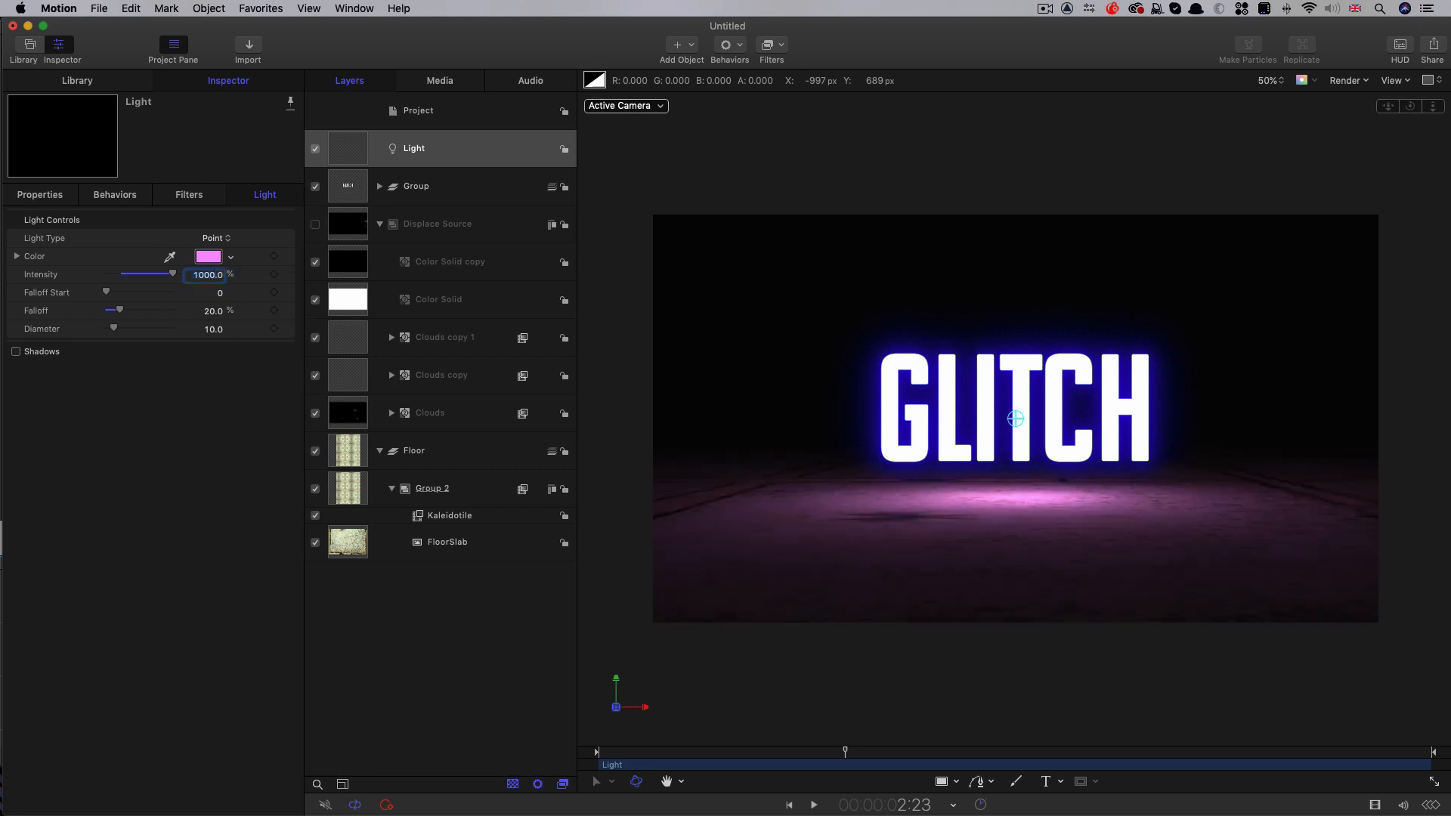
Step: Raise the light above the text by setting its Y position to 200 px
{"action": "left_click", "coordinate": [48, 195]}
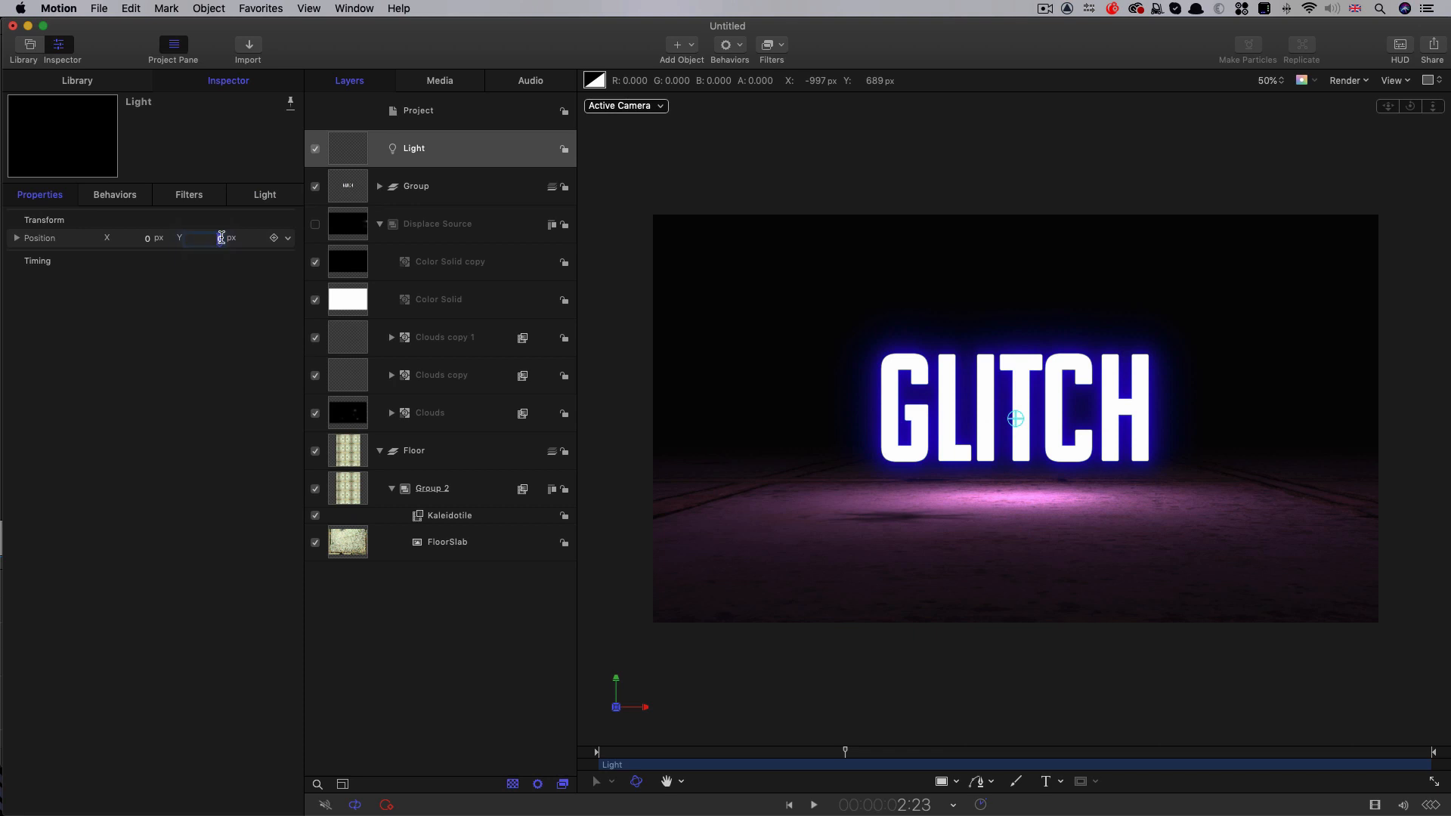
{"action": "type", "text": "2000"}
{"action": "key", "text": "Return"}
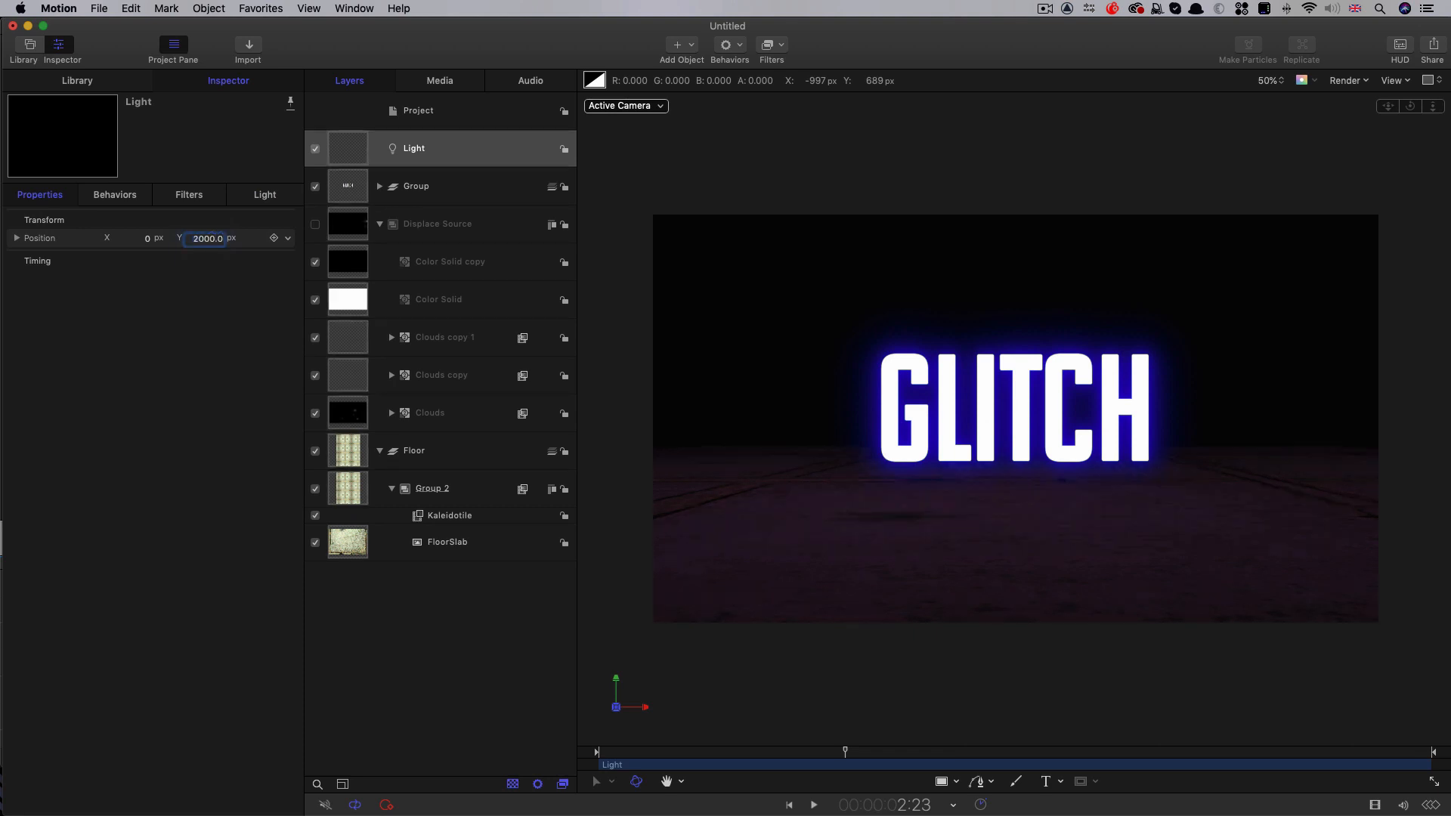
{"action": "left_click", "coordinate": [208, 239]}
{"action": "type", "text": "200"}
{"action": "key", "text": "Return"}
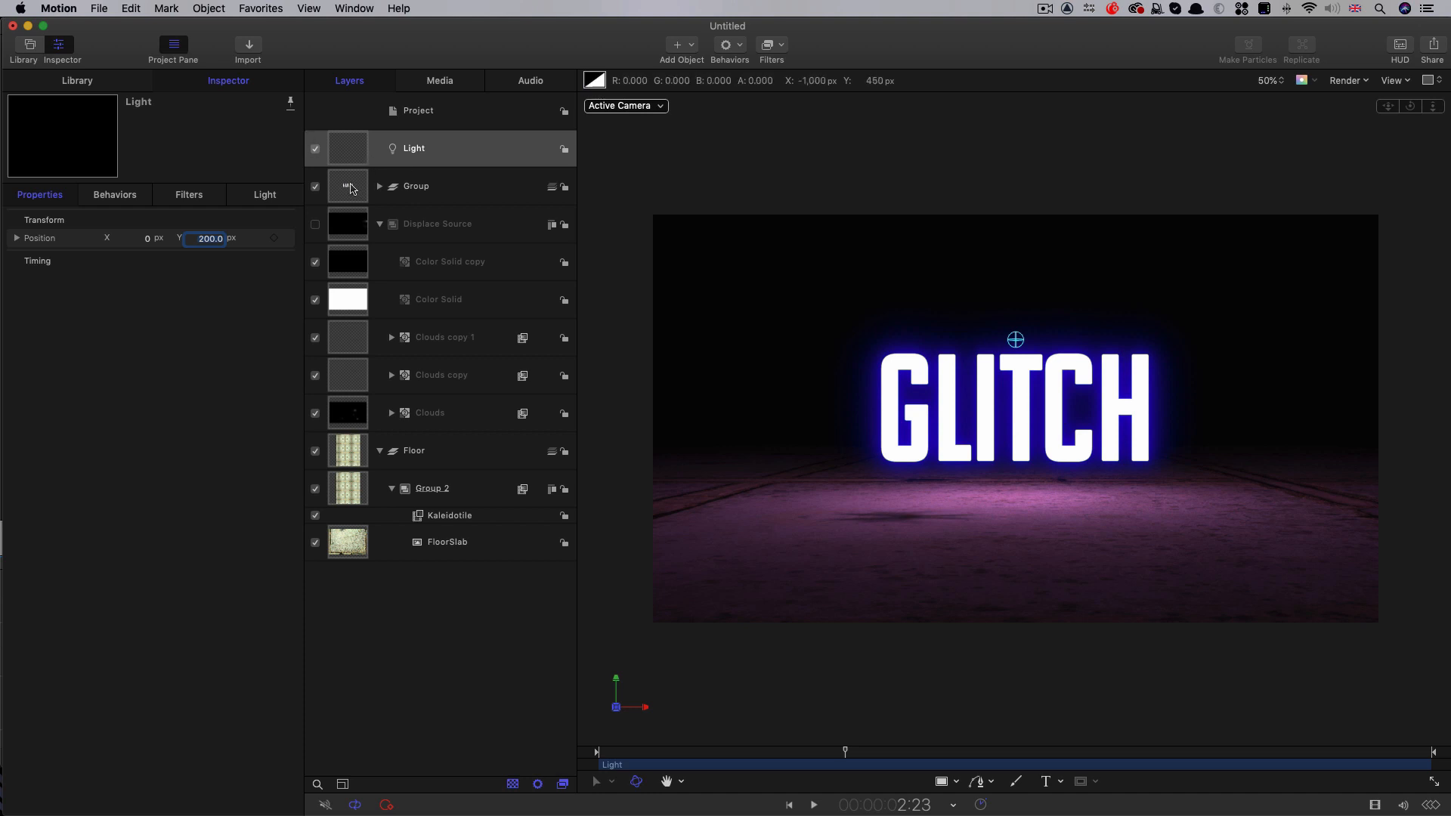
Step: Scale the tiled 2D group inside Floor to 60%
{"action": "left_click", "coordinate": [352, 491]}
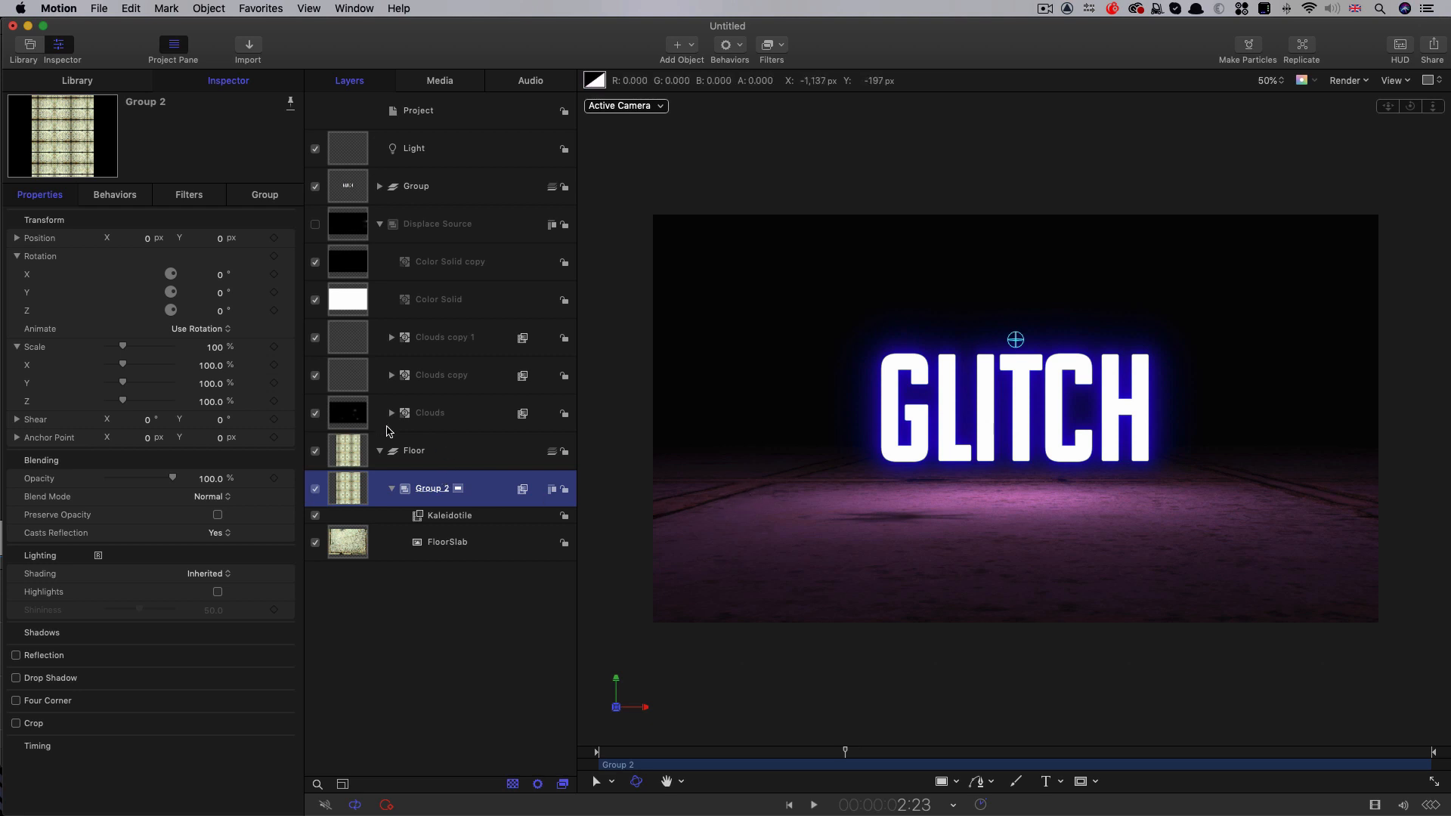
{"action": "left_click", "coordinate": [215, 349]}
{"action": "type", "text": "60"}
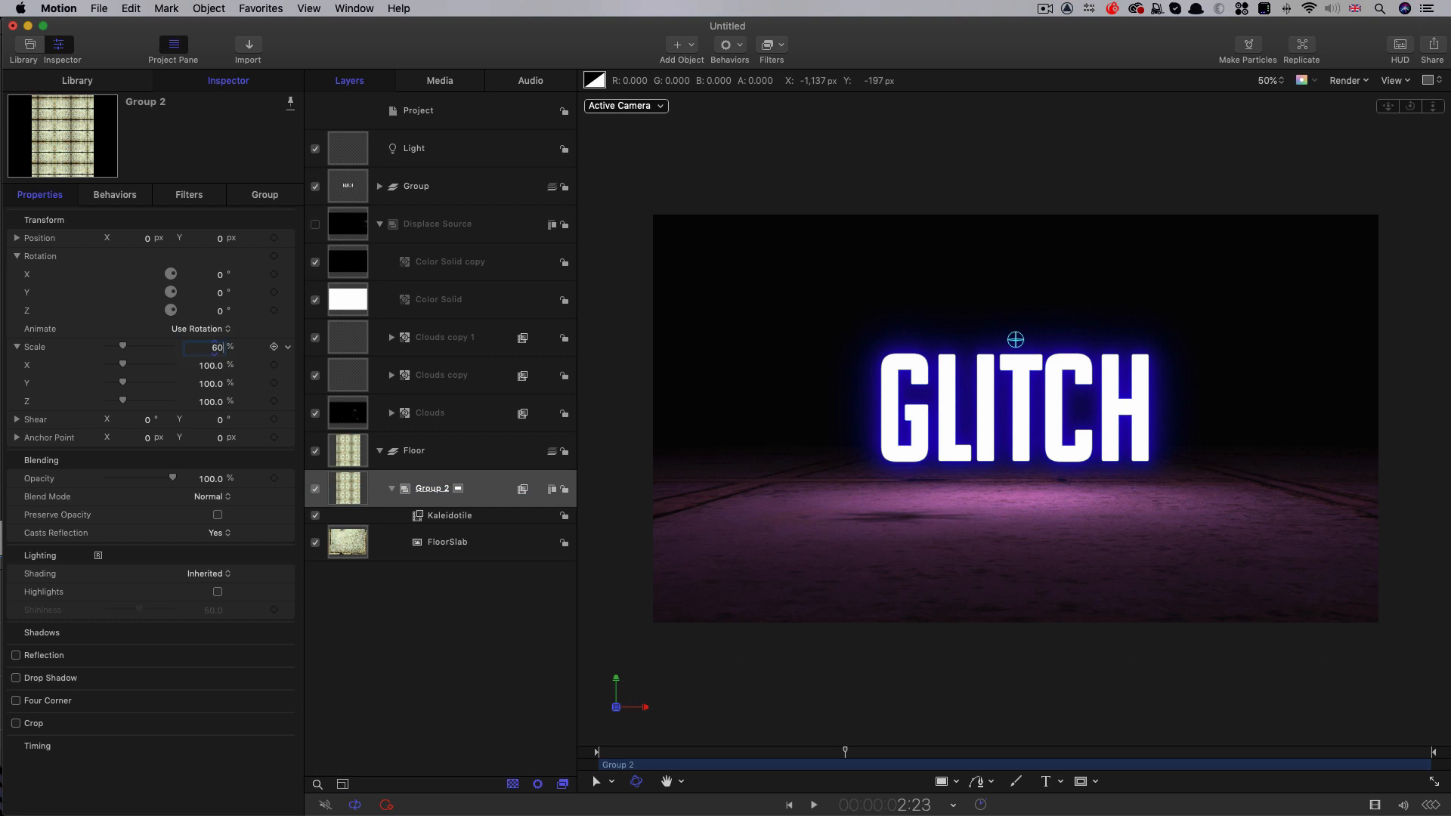
{"action": "key", "text": "Return"}
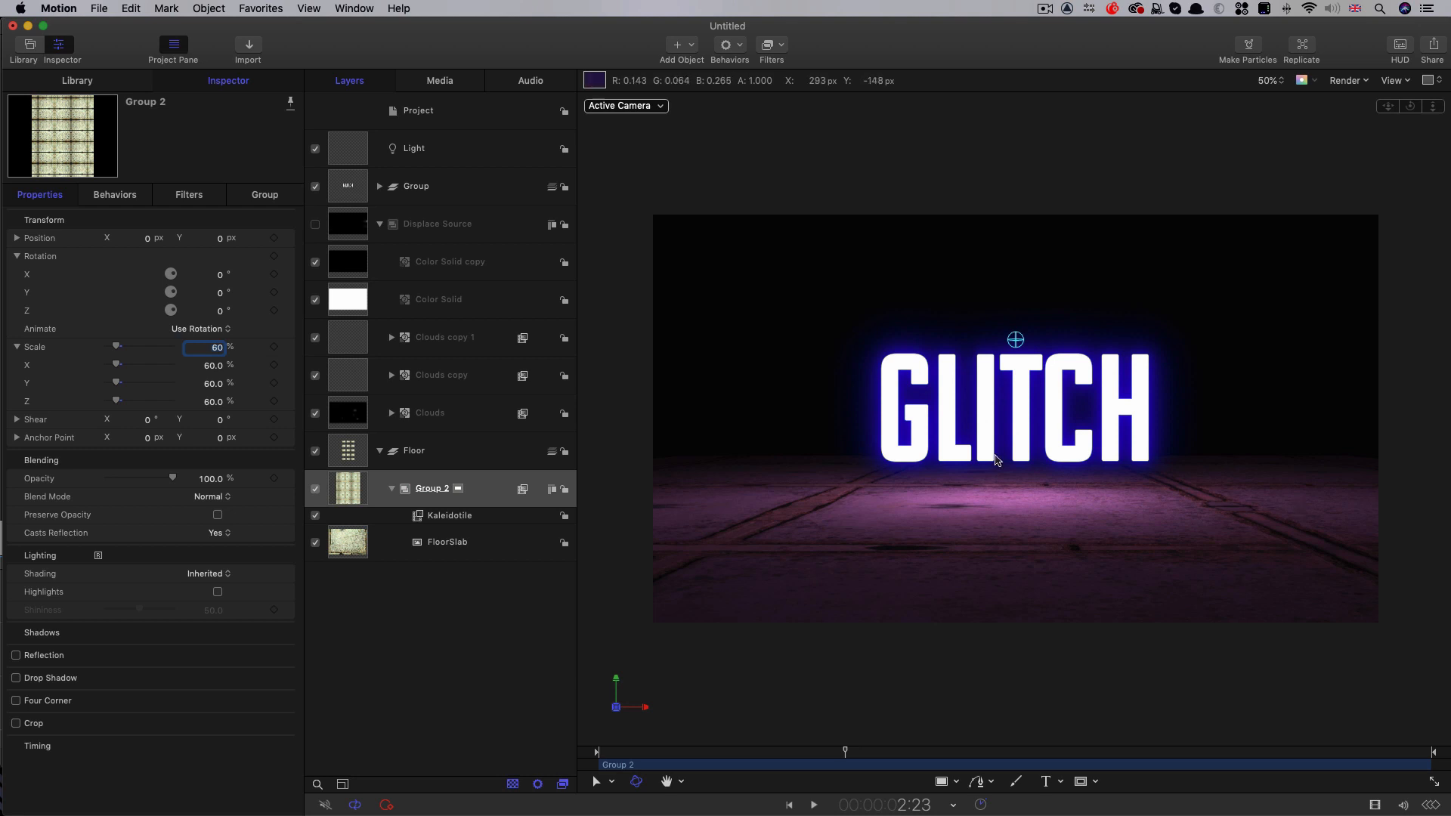
Step: Rename the group containing the GLITCH text as Main
{"action": "left_click", "coordinate": [416, 186]}
{"action": "double_click", "coordinate": [417, 187]}
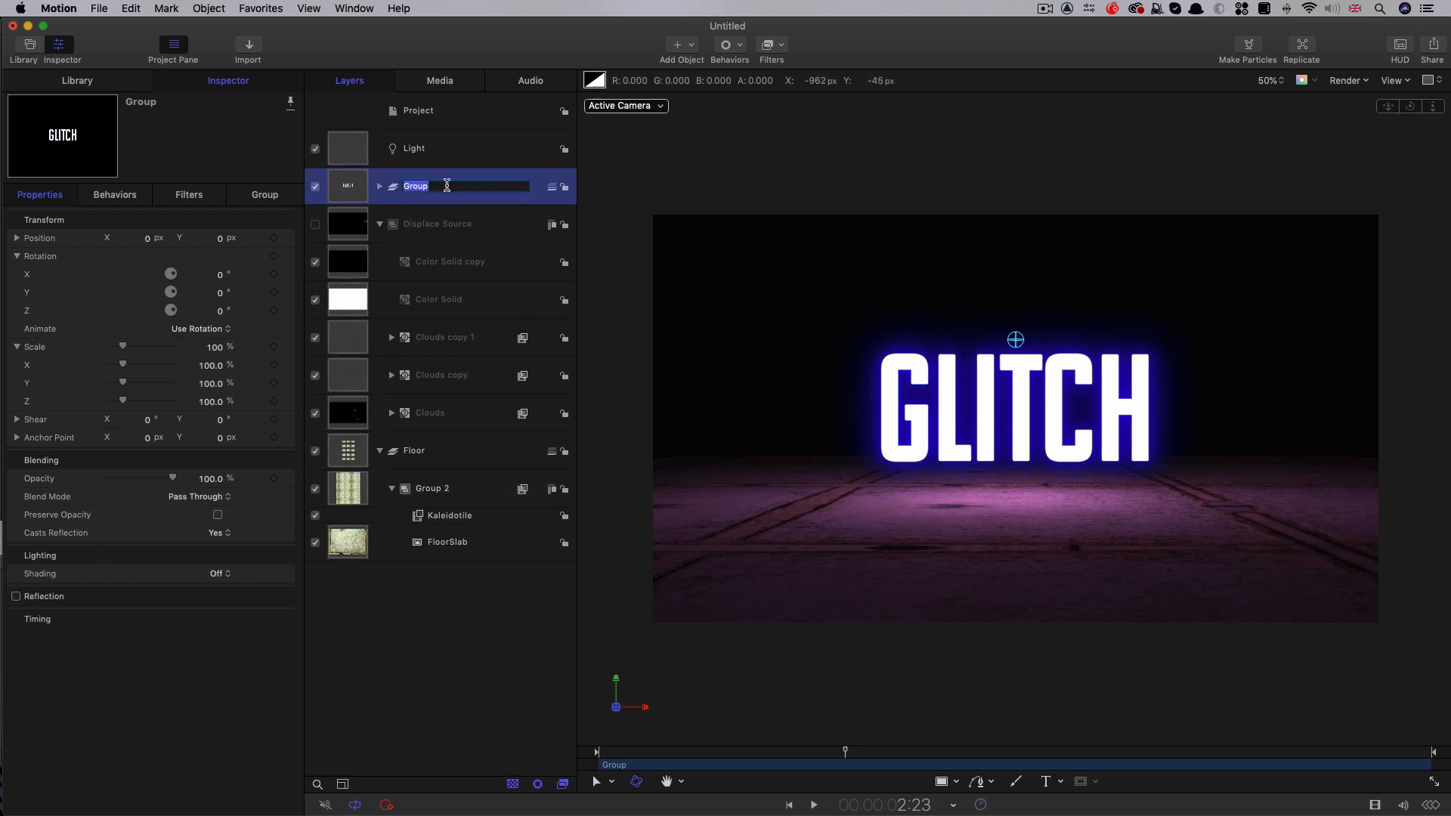
{"action": "type", "text": "Main"}
{"action": "key", "text": "Return"}
Step: Make a clone layer of the Main group and rename the new group containing it as Reflection
{"action": "right_click", "coordinate": [344, 188]}
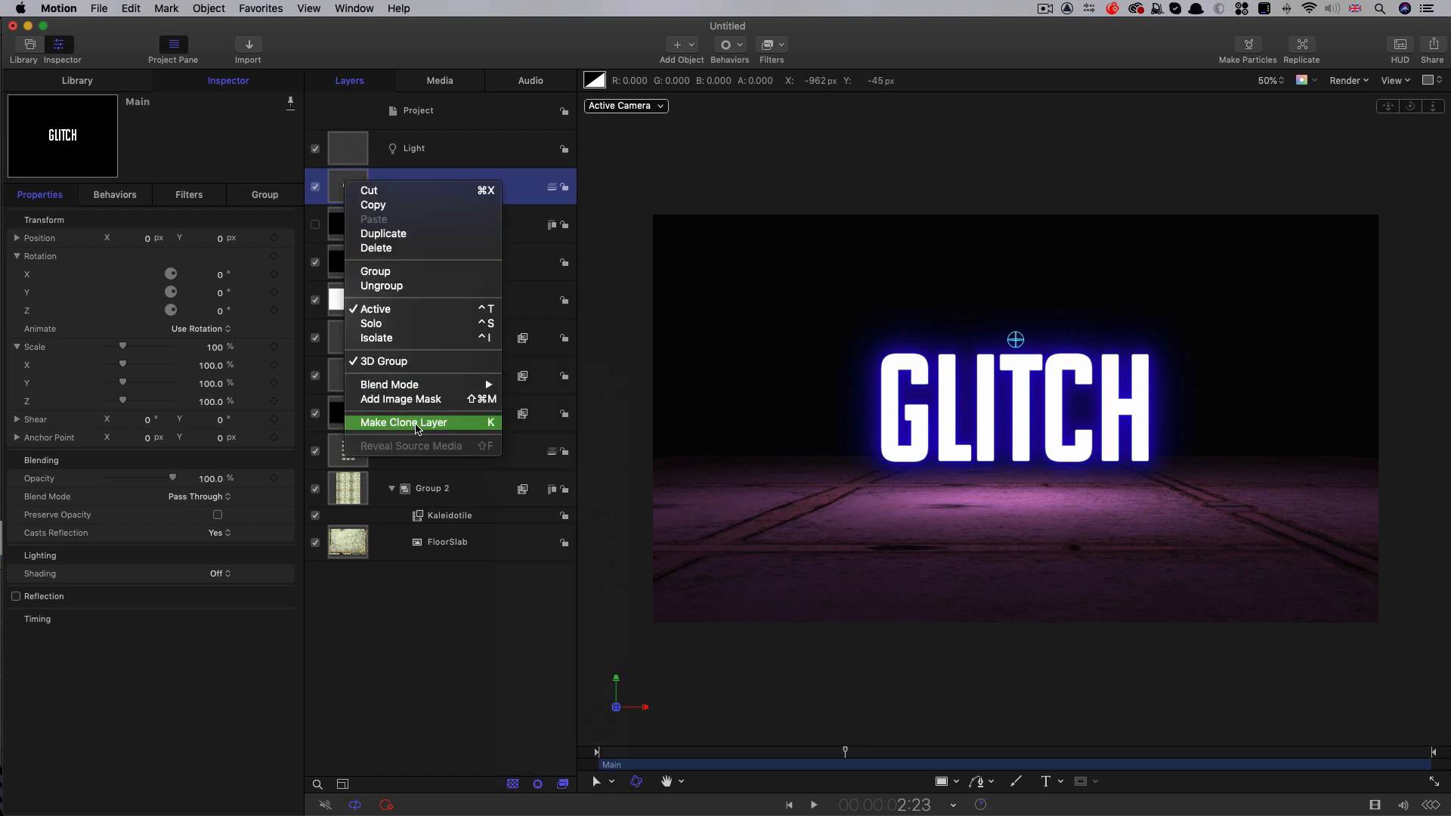
{"action": "left_click", "coordinate": [417, 426]}
{"action": "double_click", "coordinate": [413, 187]}
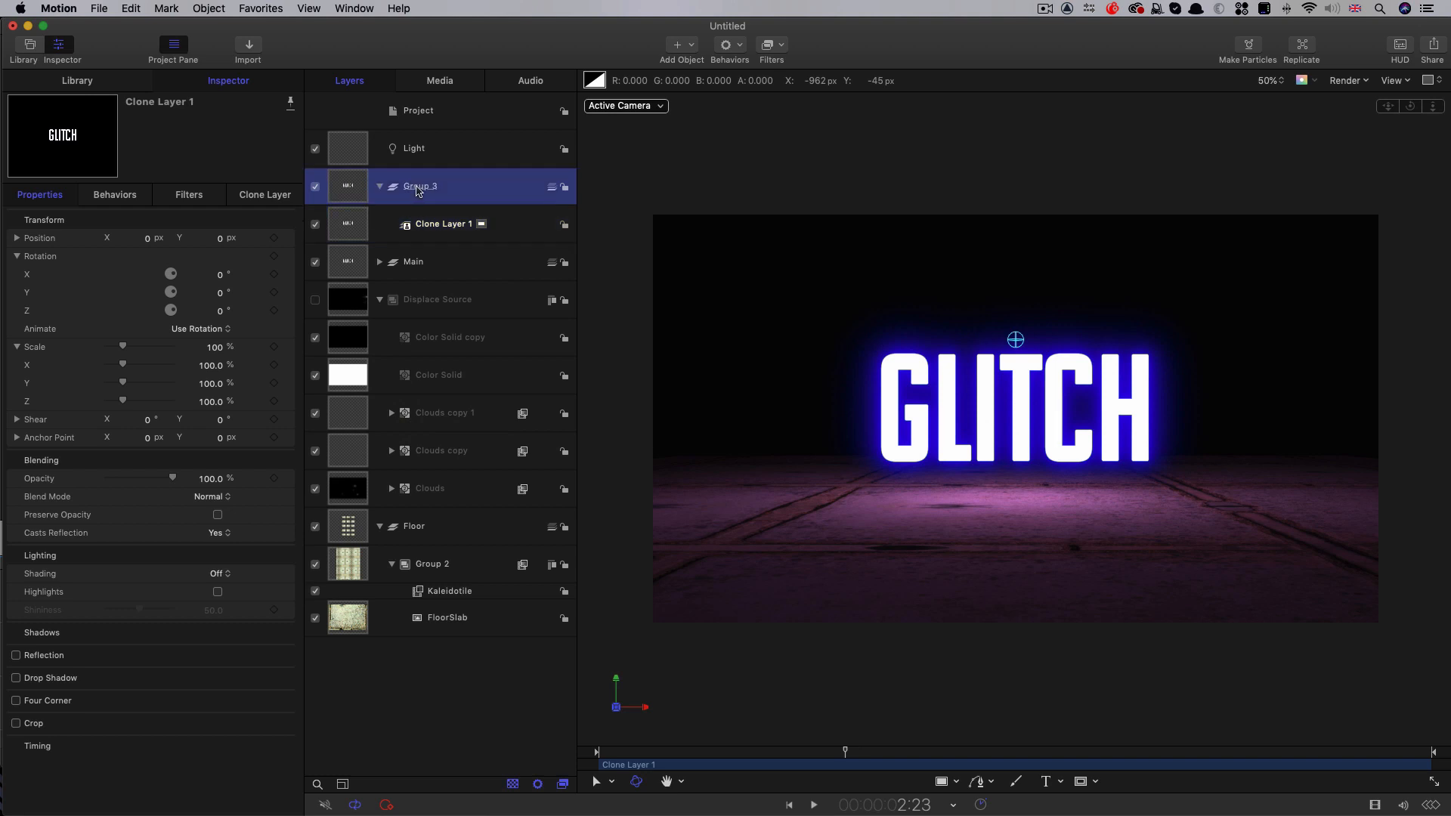
{"action": "type", "text": "Ref"}
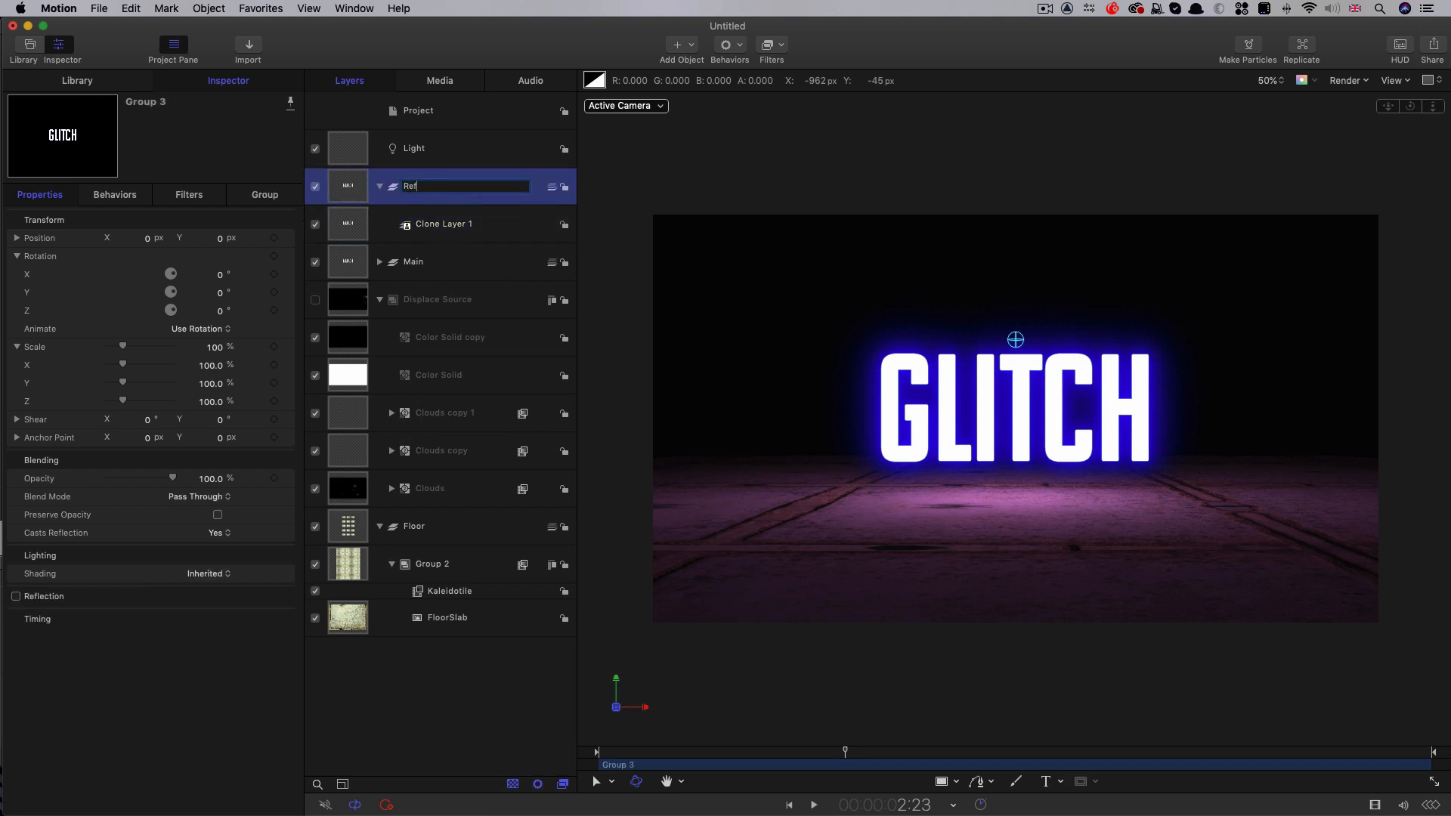
{"action": "type", "text": "lection"}
{"action": "key", "text": "Return"}
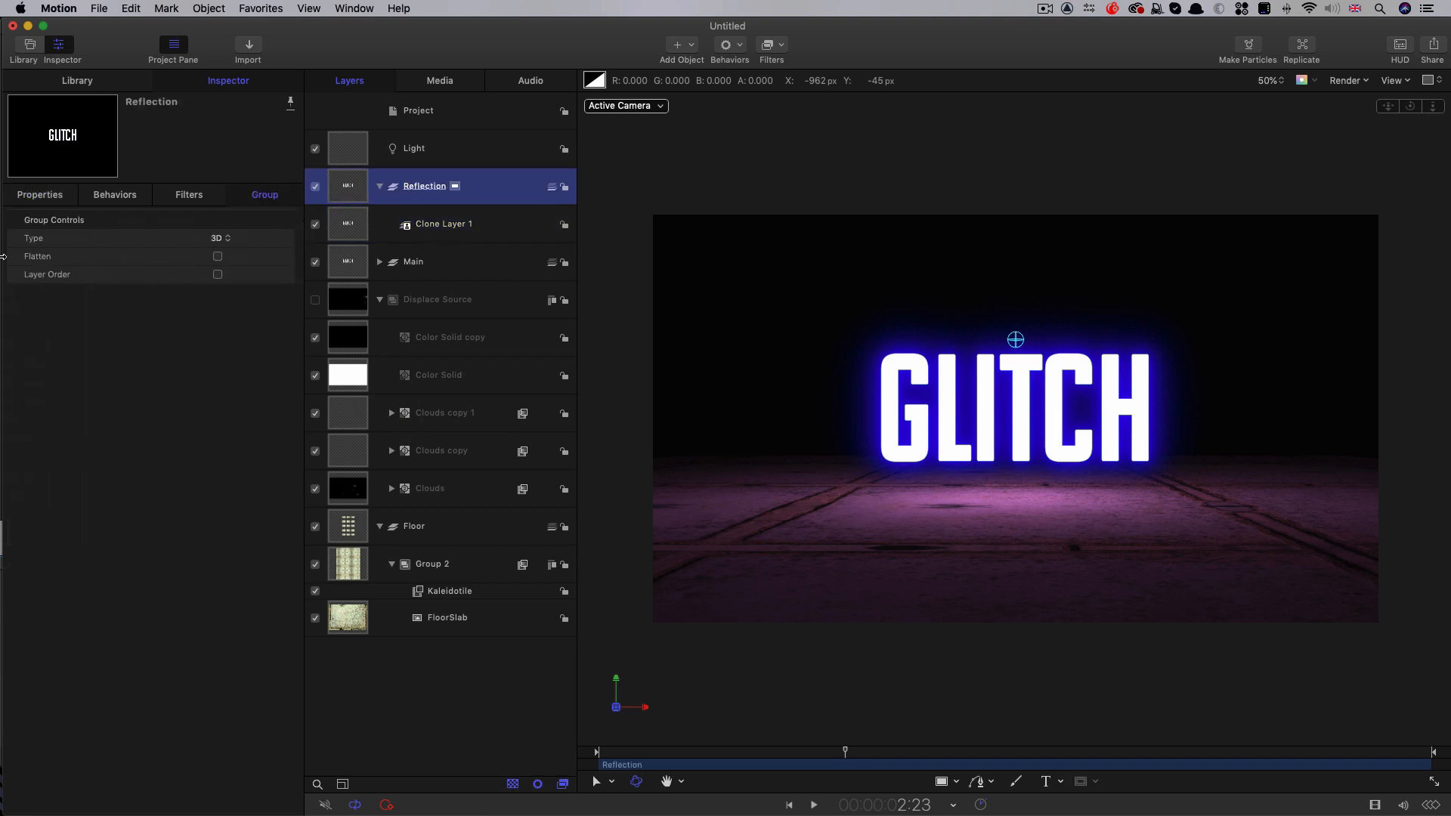
Step: Flip the Reflection group by setting its X rotation to 180° and lower it to a Y position of -300 px
{"action": "left_click", "coordinate": [218, 274]}
{"action": "left_click", "coordinate": [35, 194]}
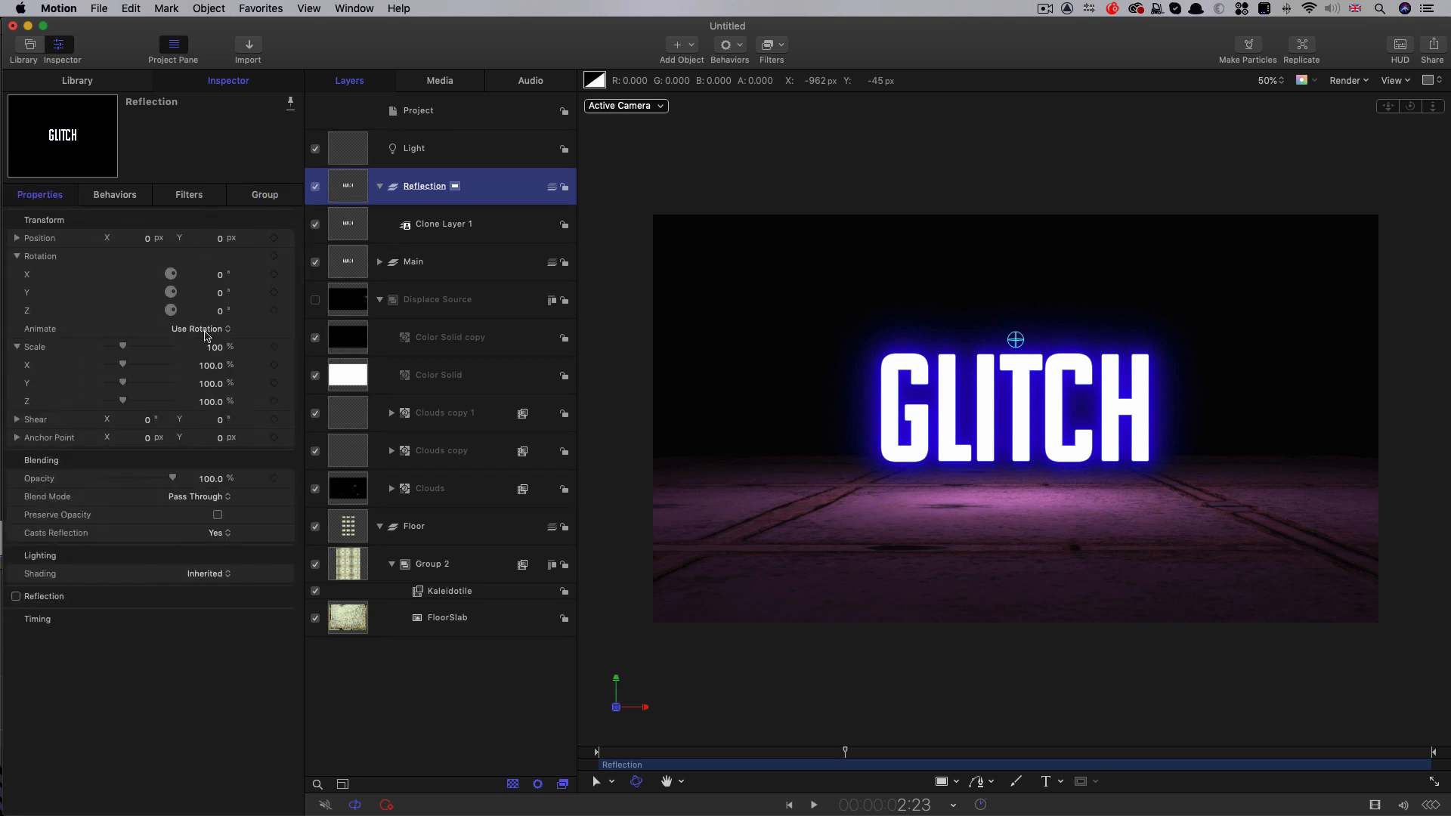
{"action": "left_click", "coordinate": [219, 275]}
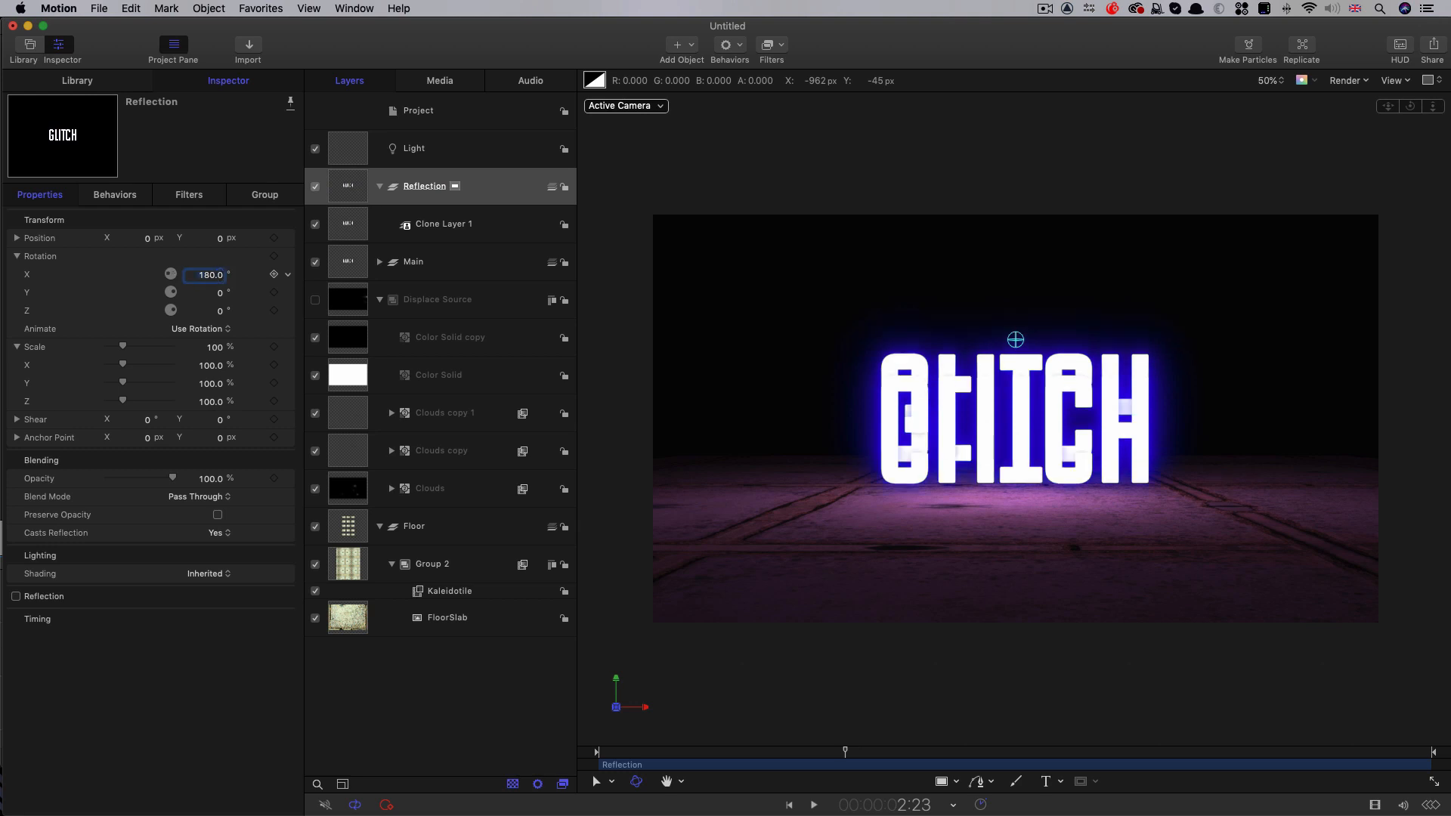
{"action": "left_click_drag", "start_coordinate": [218, 238], "coordinate": [218, 238]}
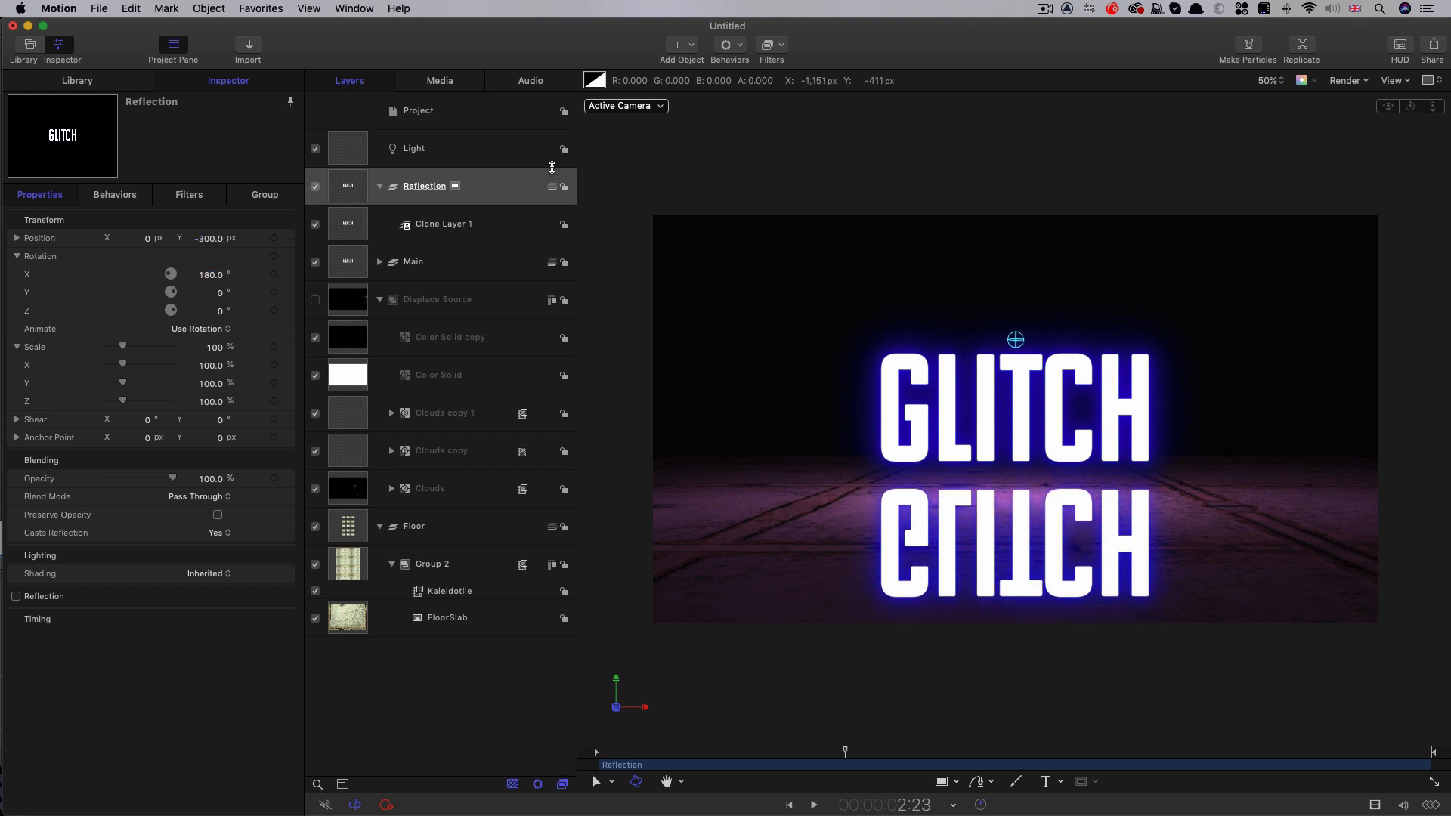
Step: Add an image mask to the cloned text layer inside the Reflection group
{"action": "left_click", "coordinate": [346, 224]}
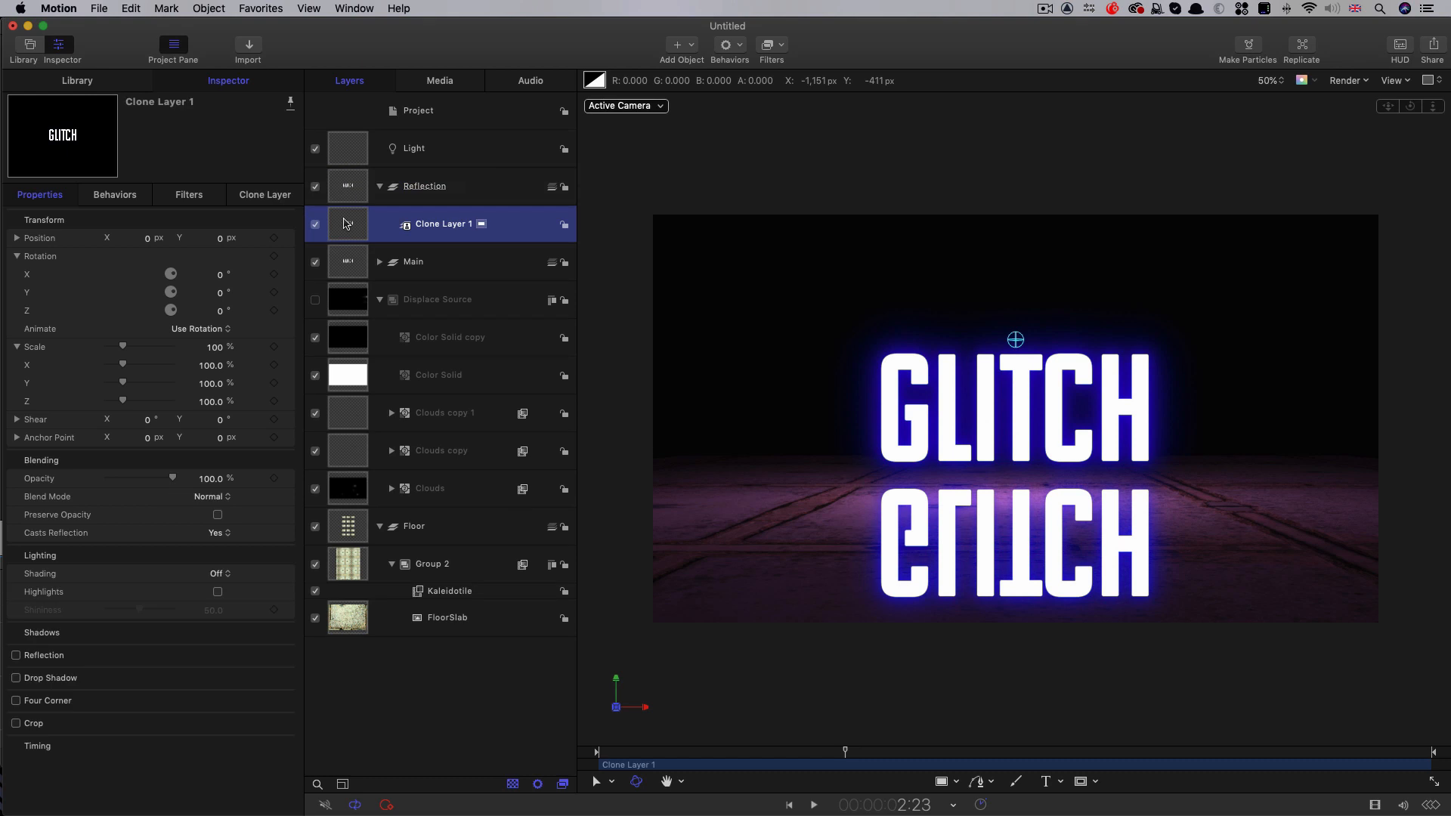
{"action": "right_click", "coordinate": [345, 224]}
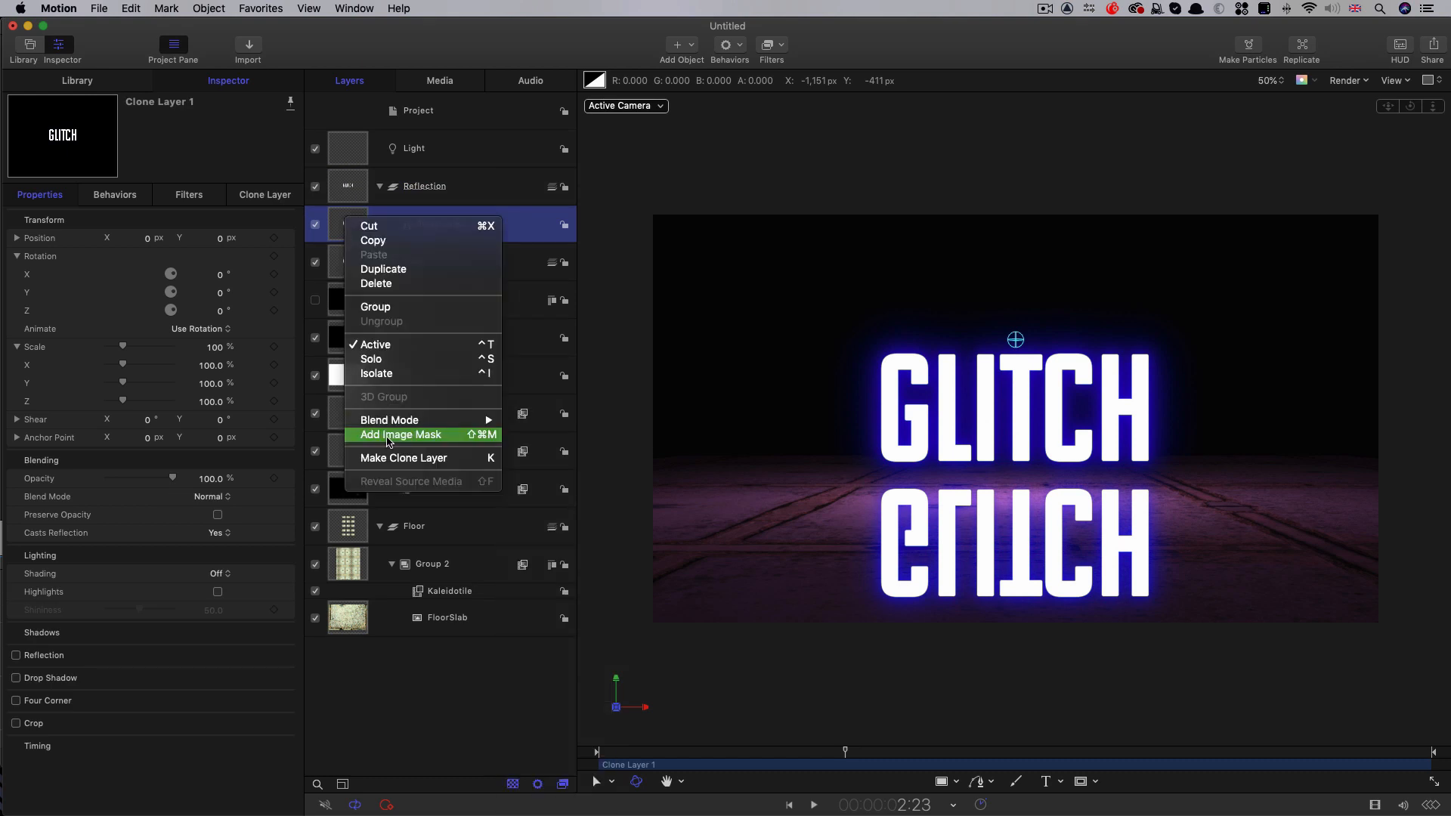
{"action": "left_click", "coordinate": [389, 435]}
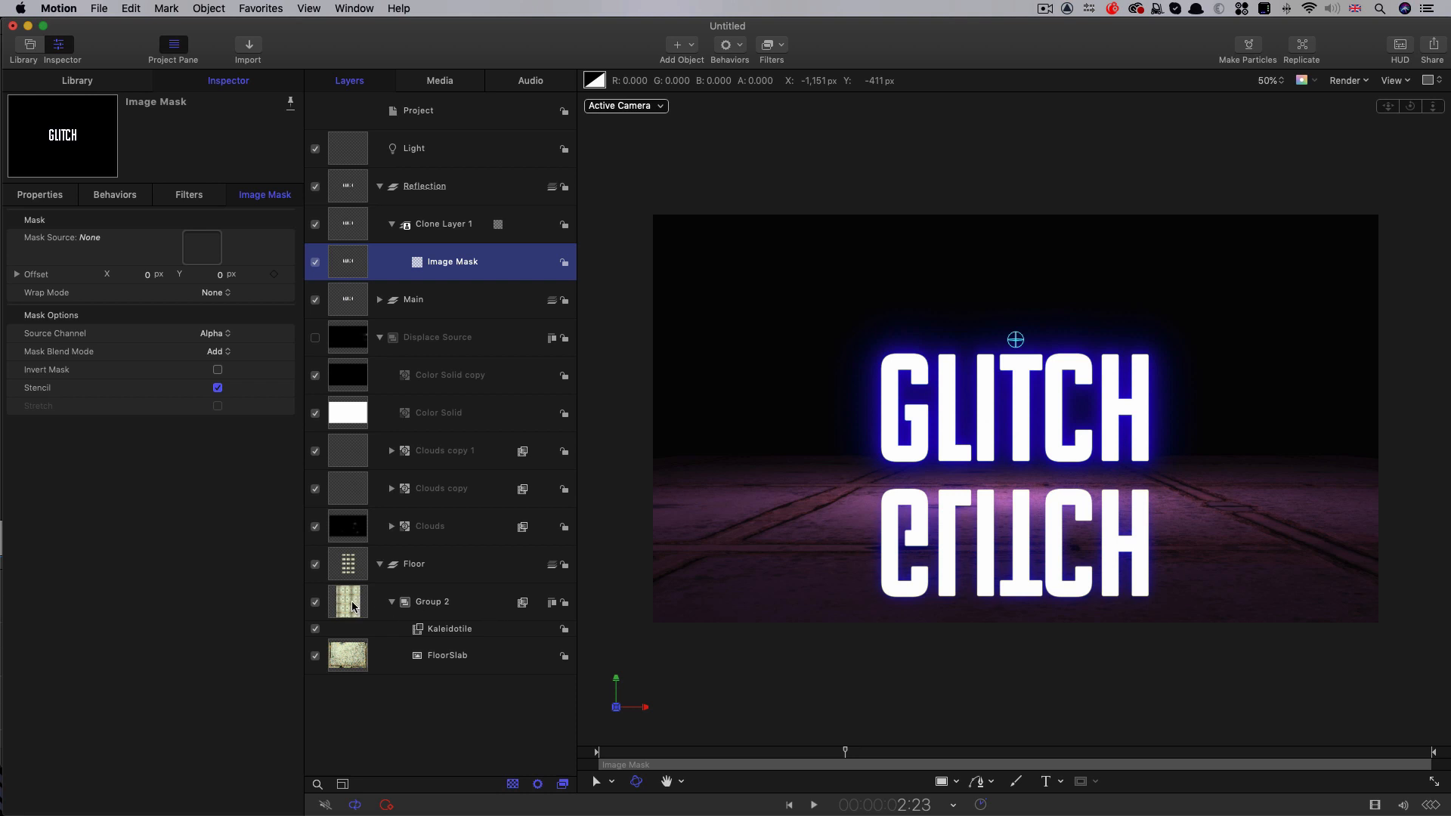
Step: Use Group 2 as the image mask source with the Luminance source channel, and turn Group 2's visibility back on
{"action": "left_click_drag", "start_coordinate": [353, 606], "coordinate": [203, 247]}
{"action": "left_click", "coordinate": [215, 334]}
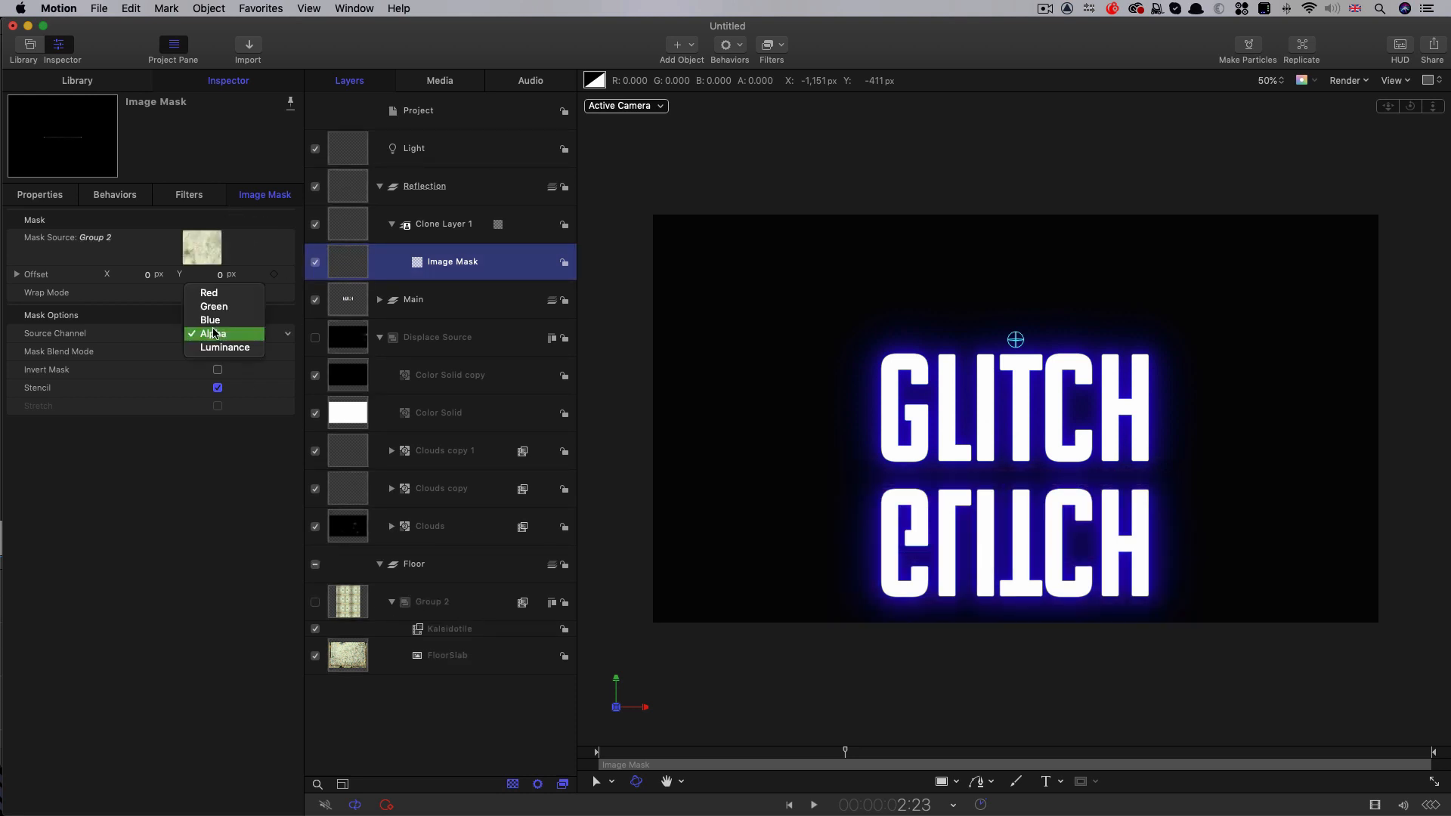
{"action": "left_click", "coordinate": [212, 347]}
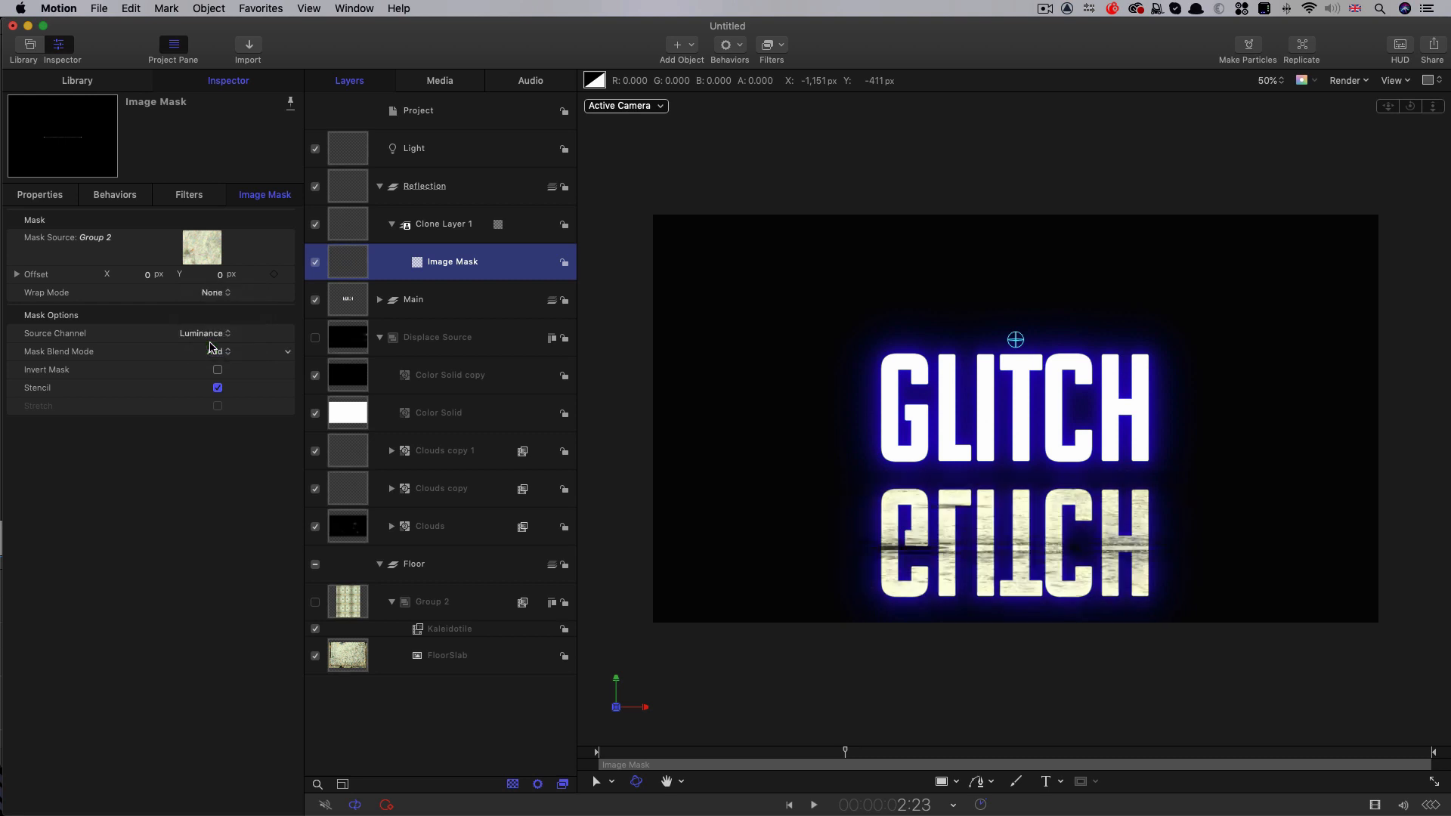
{"action": "left_click", "coordinate": [315, 604]}
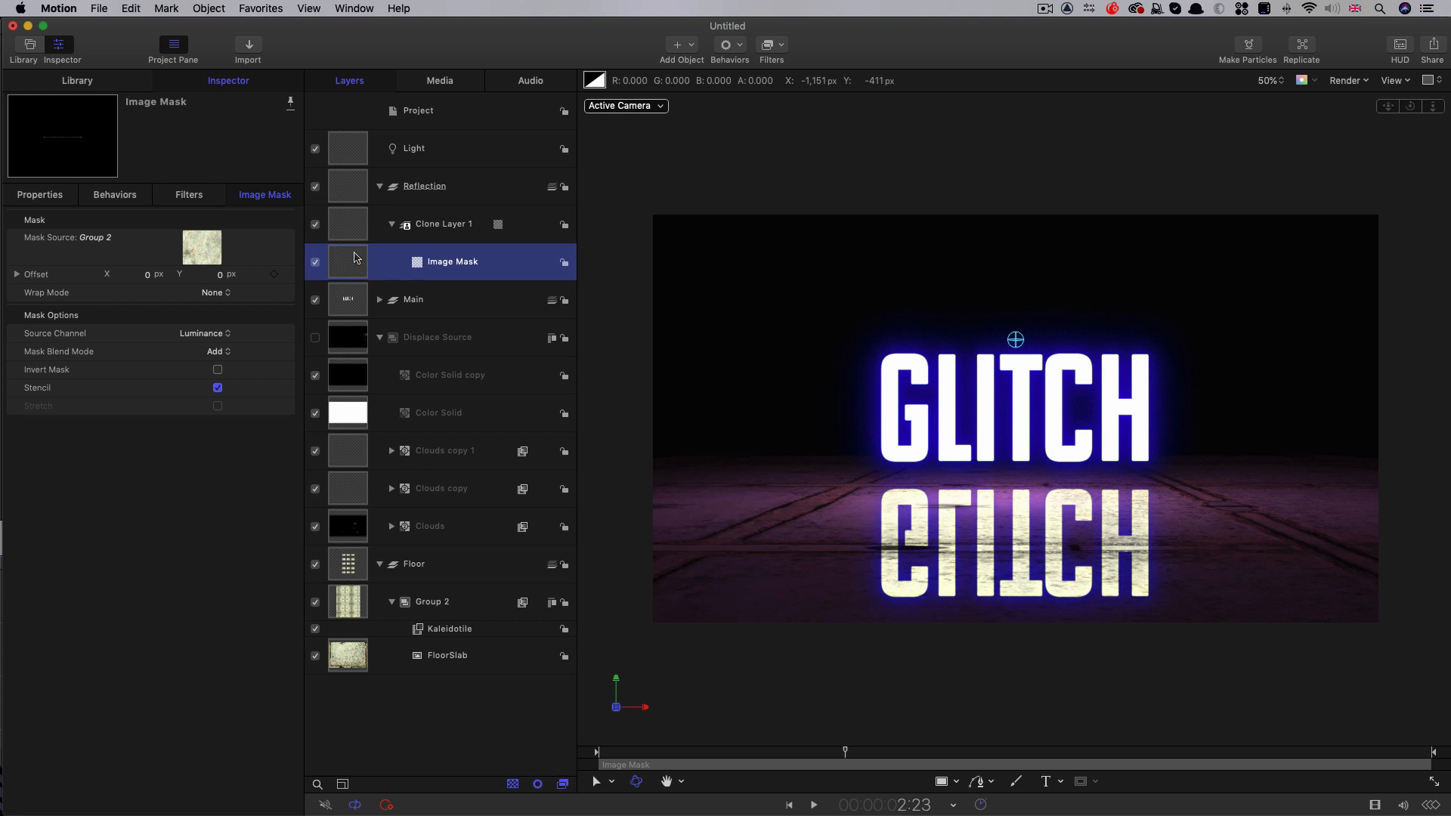
Step: Add a Levels filter to the image mask and raise its input black point to about 0.77
{"action": "left_click", "coordinate": [775, 45]}
{"action": "mouse_move", "coordinate": [783, 105]}
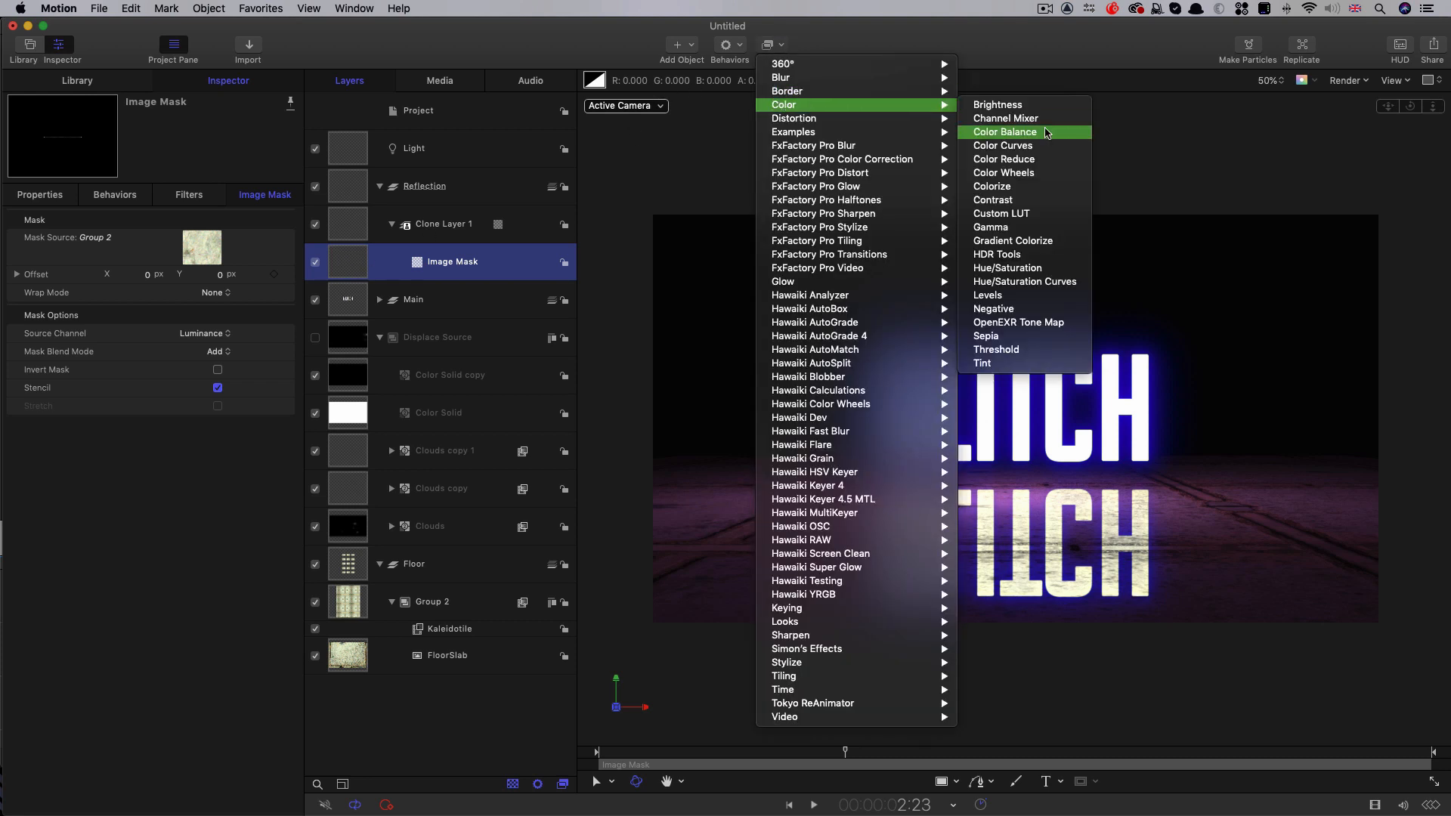
{"action": "left_click", "coordinate": [1022, 296]}
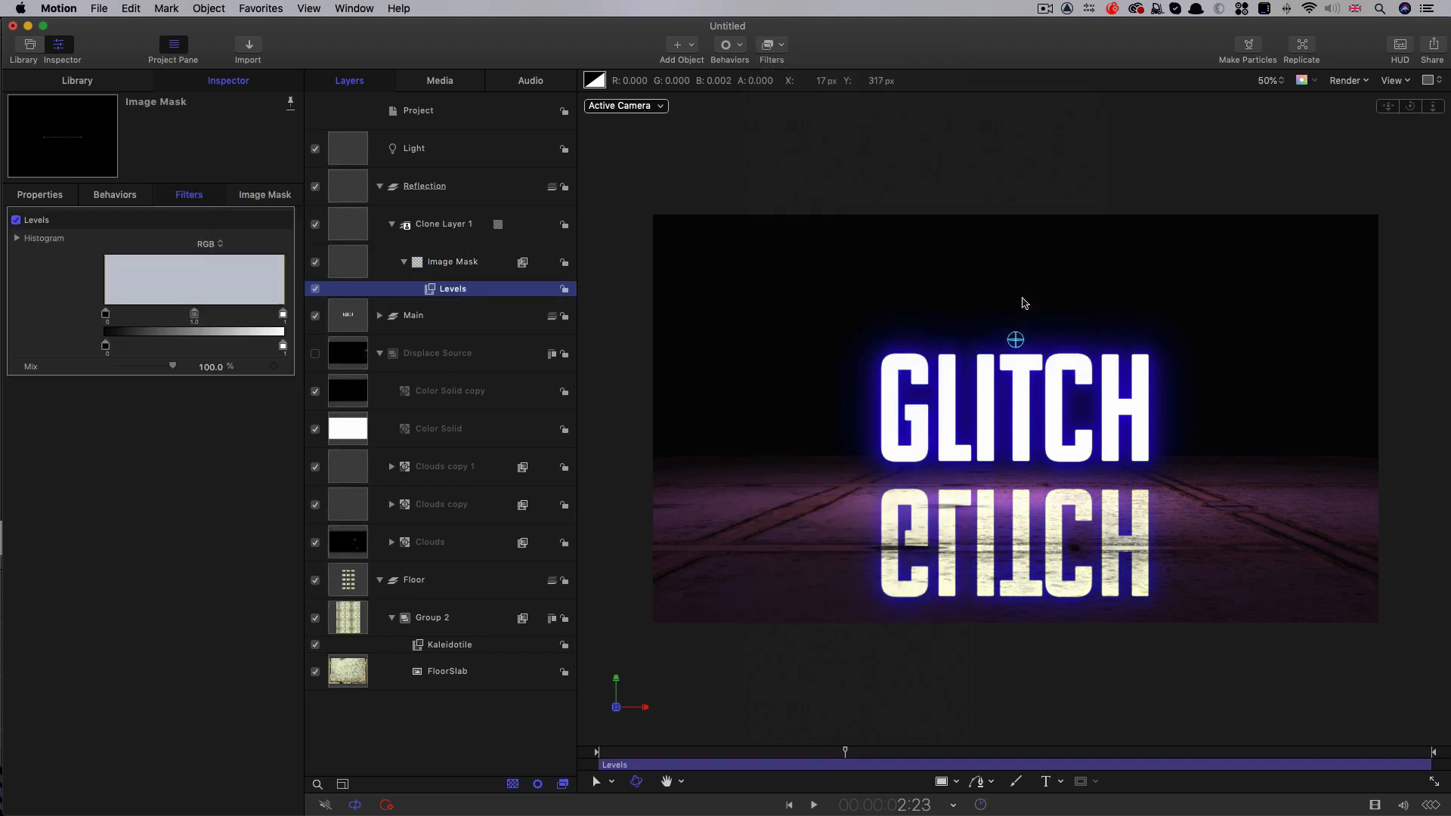
{"action": "left_click_drag", "start_coordinate": [107, 318], "coordinate": [244, 328]}
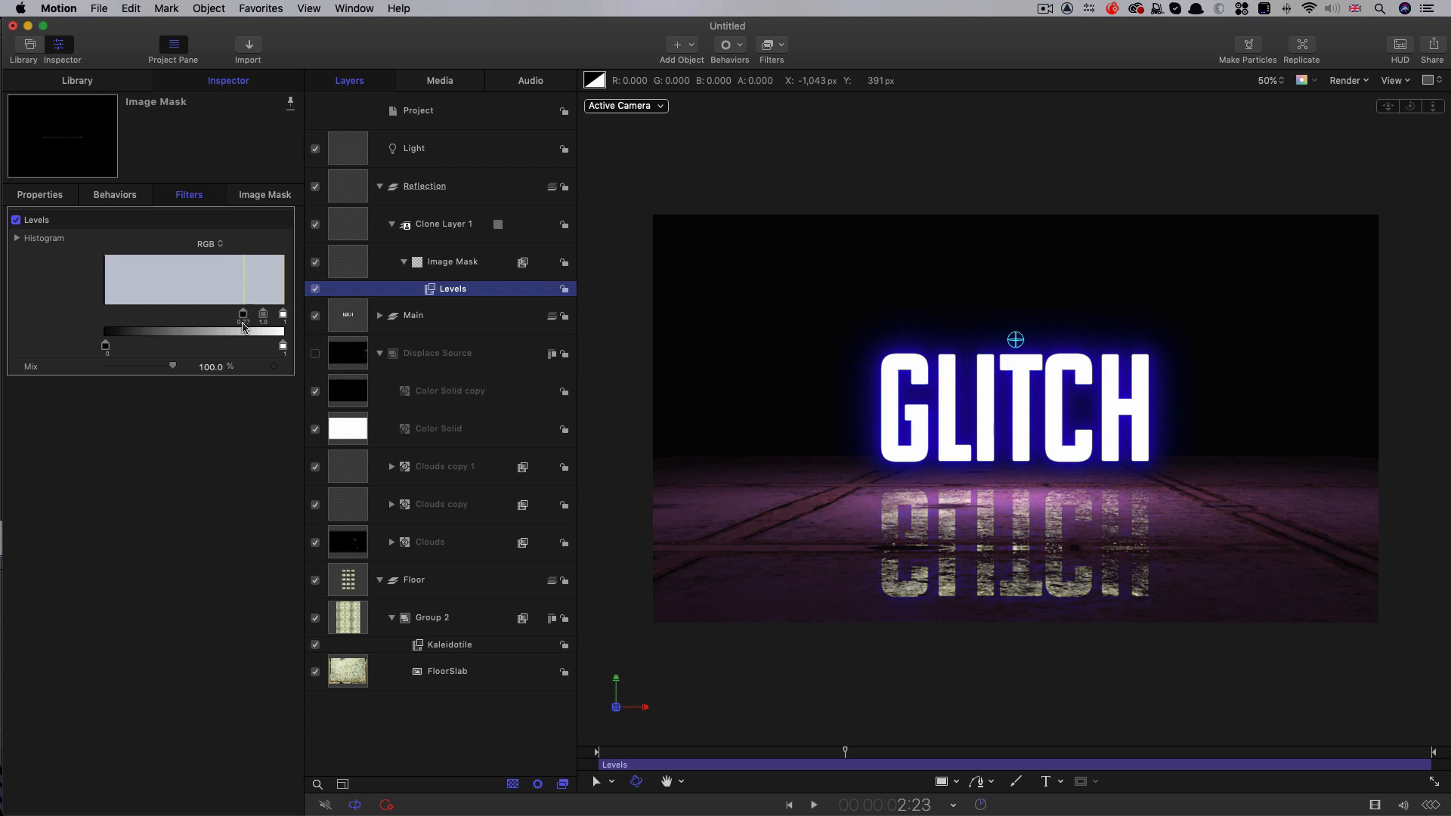
Step: Add a Gaussian Blur filter to Clone Layer 1 with an Amount of 128
{"action": "left_click", "coordinate": [354, 226]}
{"action": "left_click", "coordinate": [780, 46]}
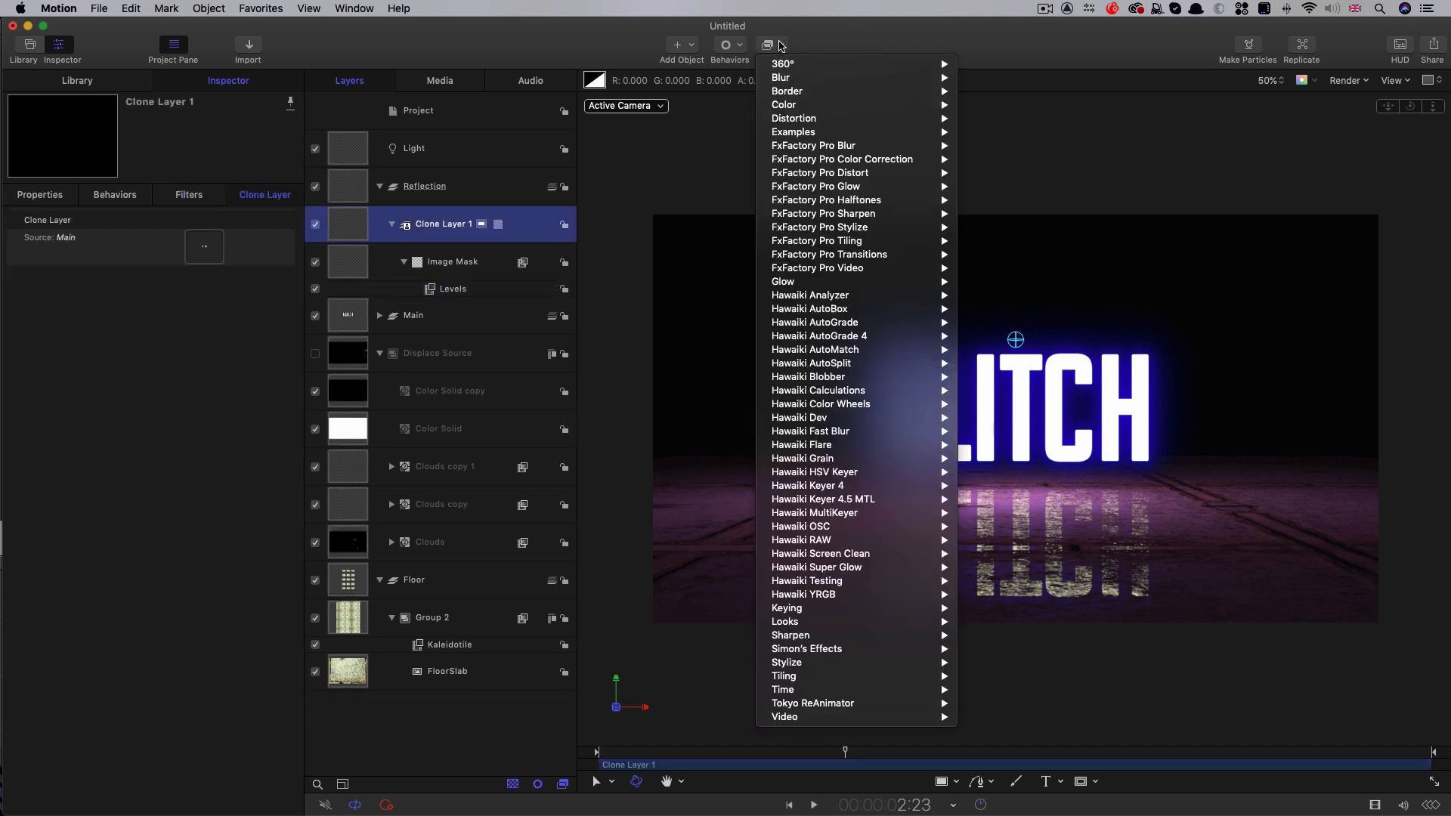
{"action": "mouse_move", "coordinate": [782, 78]}
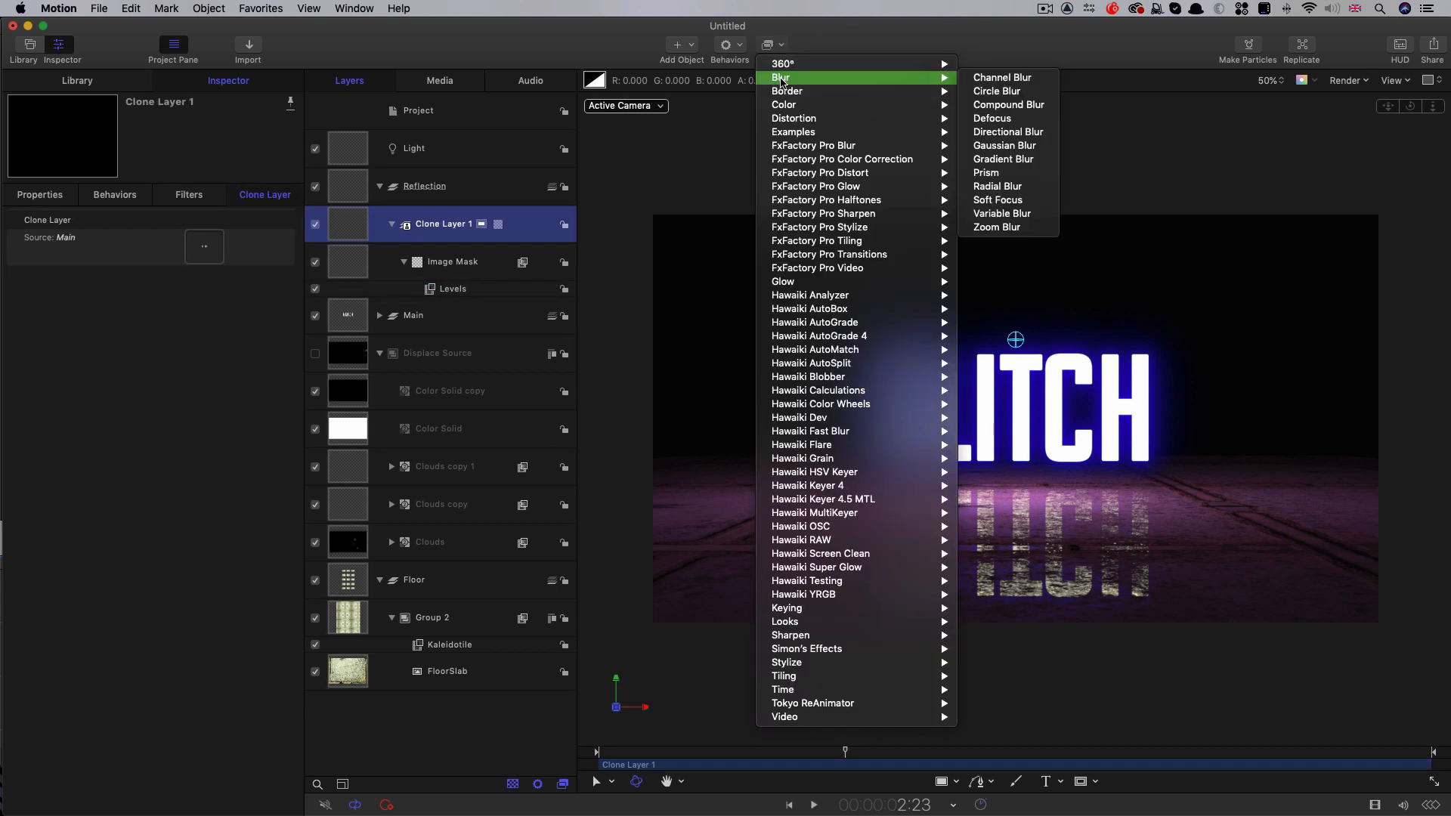
{"action": "left_click", "coordinate": [1022, 146]}
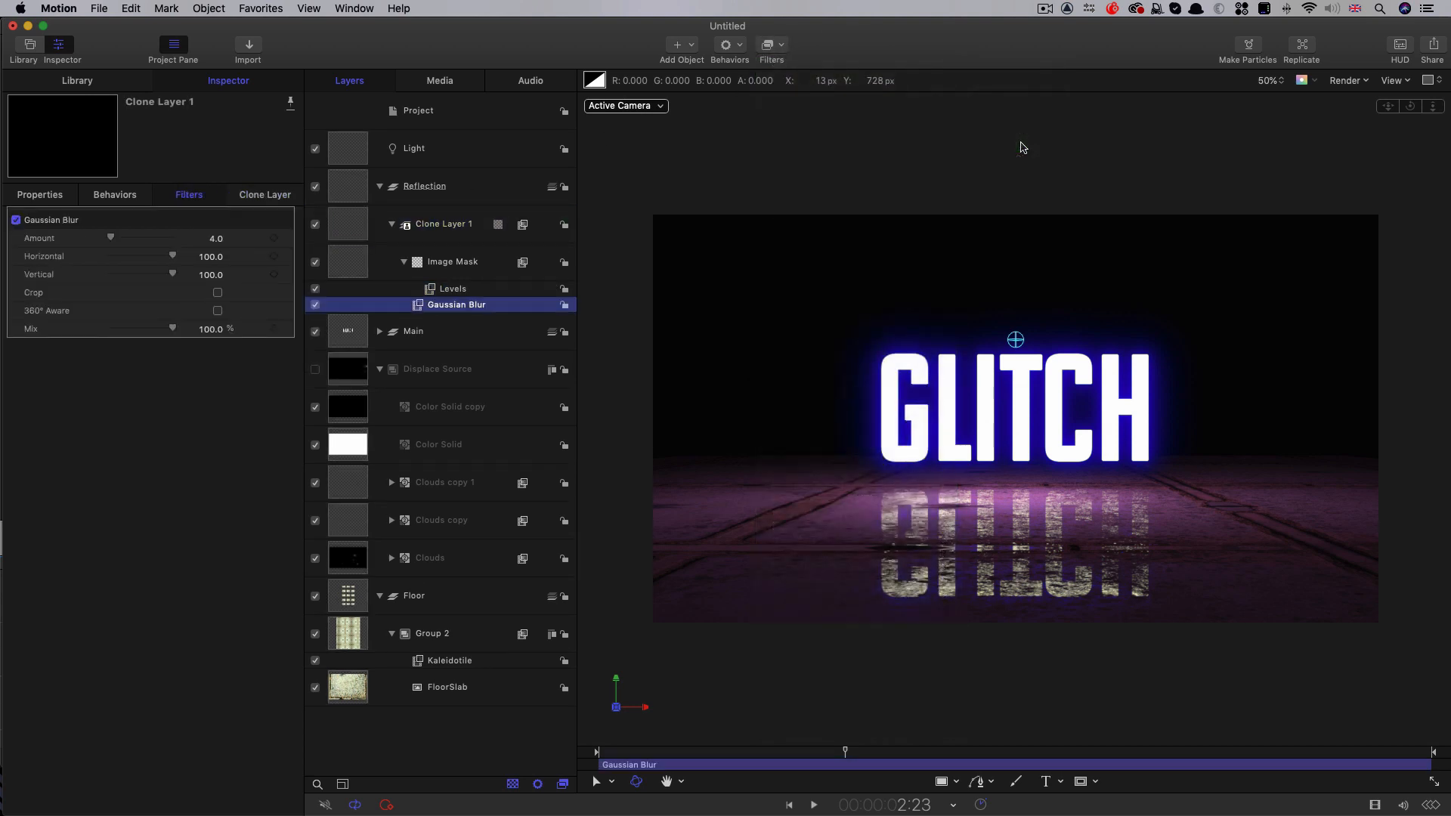
{"action": "left_click", "coordinate": [216, 240]}
{"action": "type", "text": "128"}
{"action": "key", "text": "Return"}
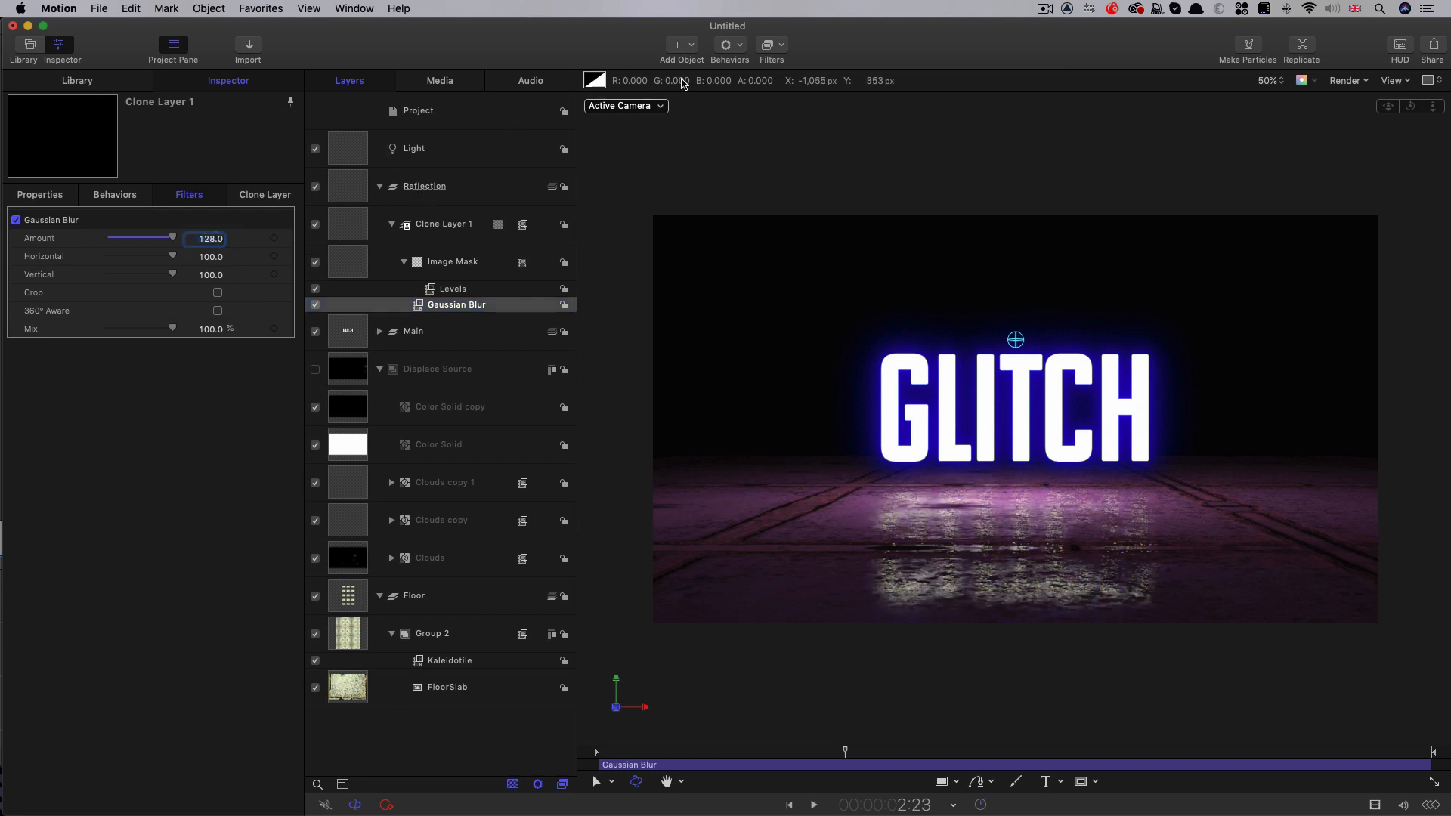
Step: Add a camera to the project and give it a Sweep behavior with an End angle of 15°
{"action": "left_click", "coordinate": [695, 46]}
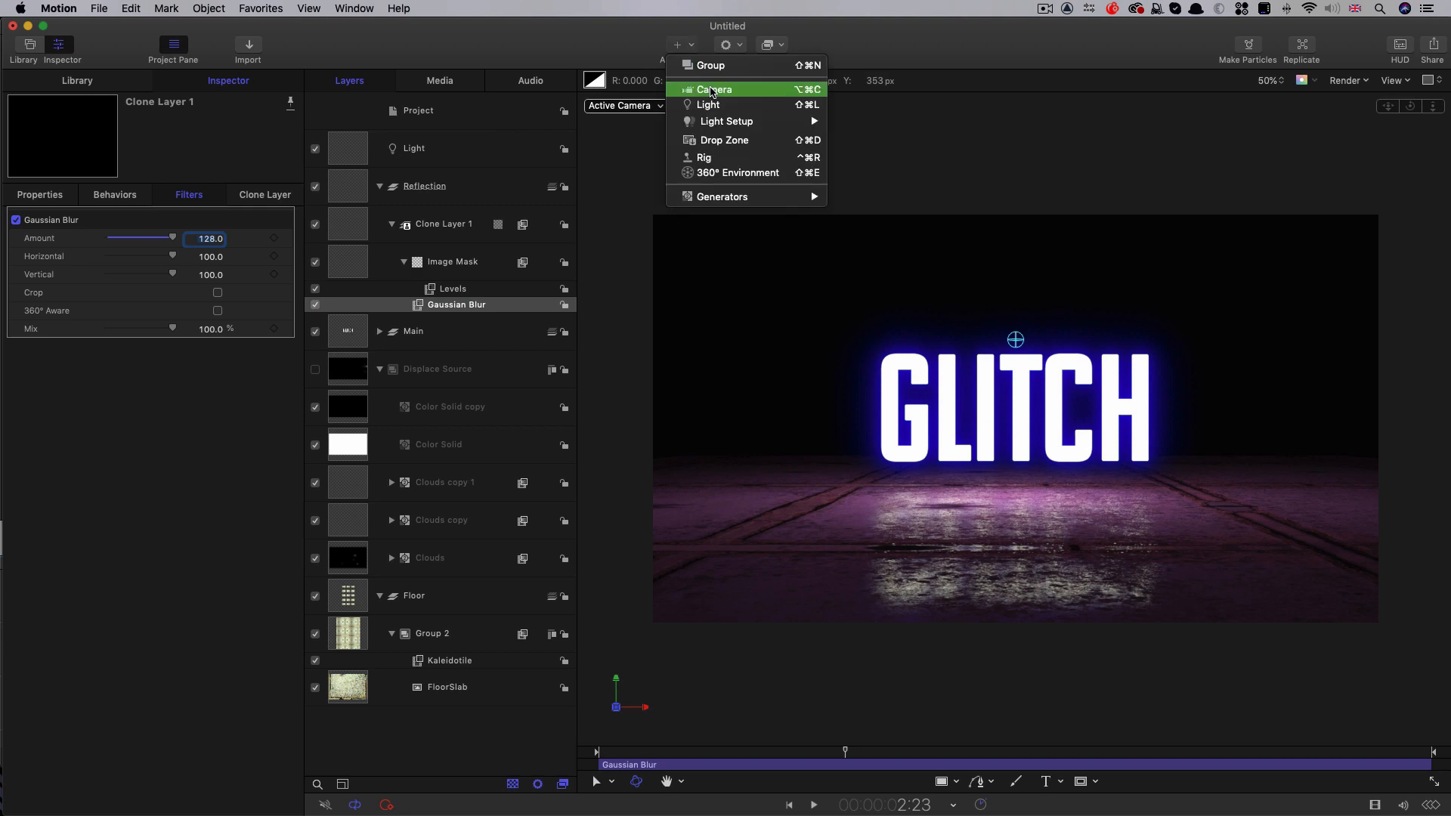
{"action": "left_click", "coordinate": [710, 86]}
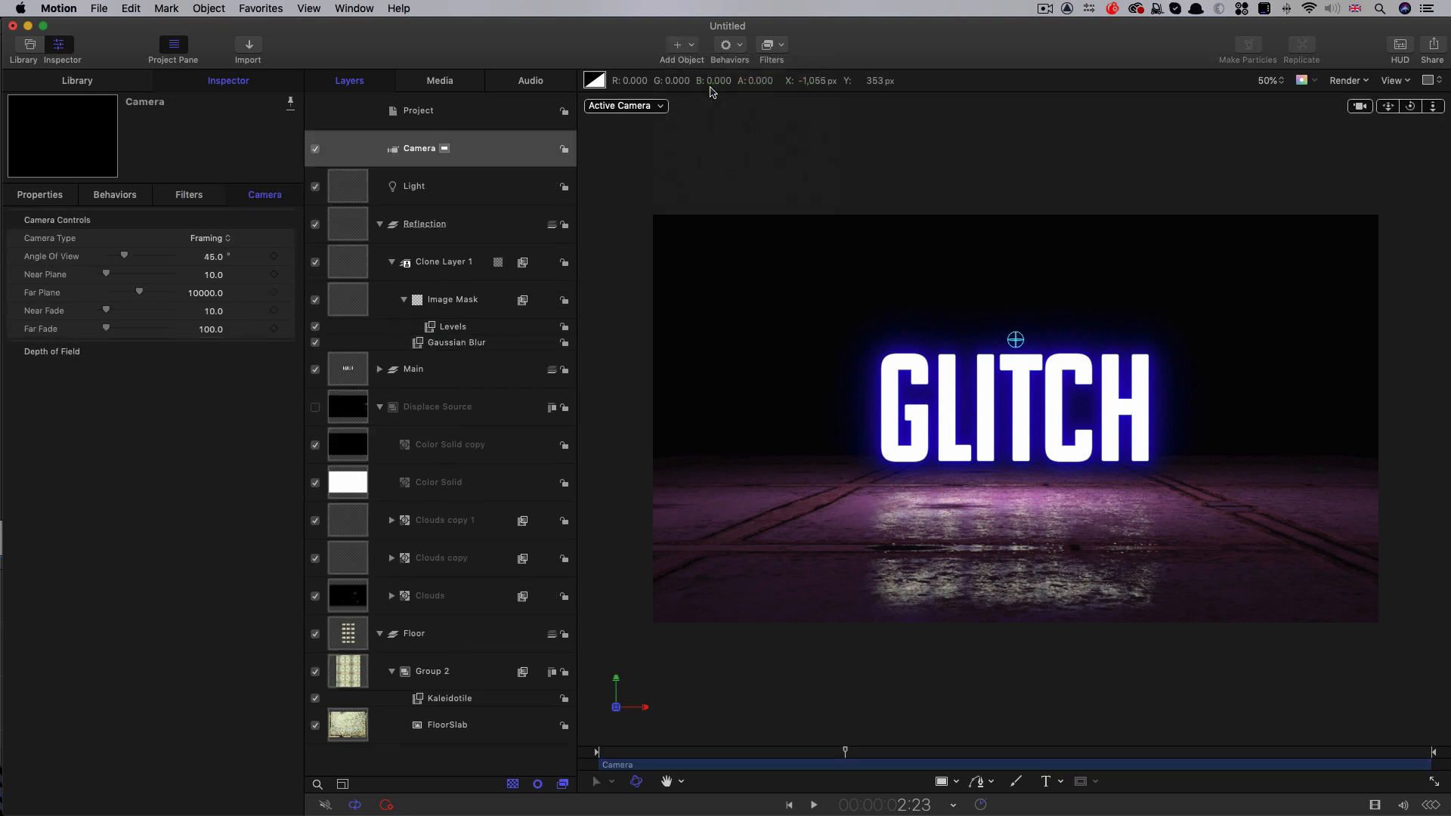
{"action": "left_click", "coordinate": [737, 44]}
{"action": "mouse_move", "coordinate": [744, 91]}
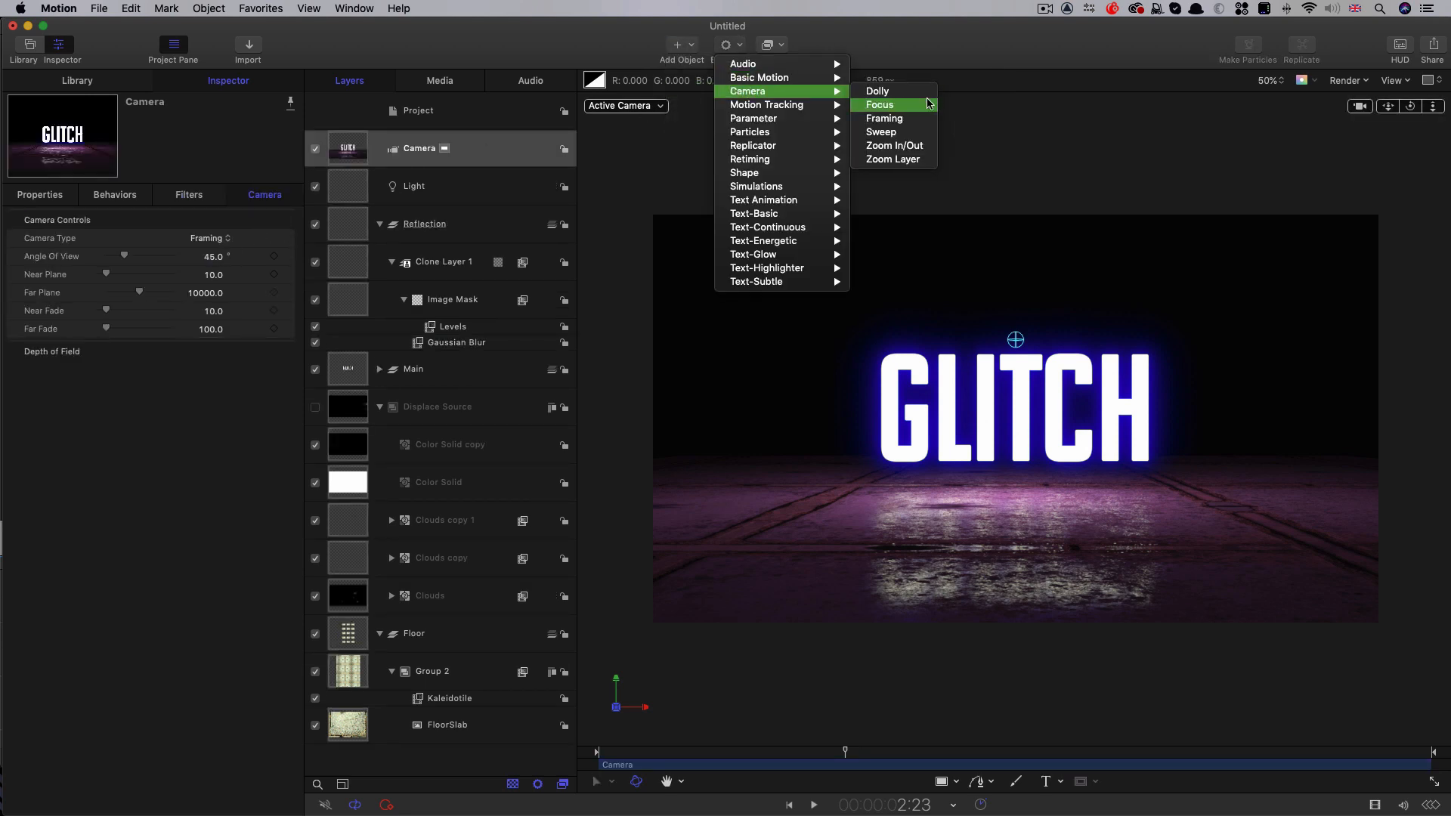
{"action": "left_click", "coordinate": [876, 132]}
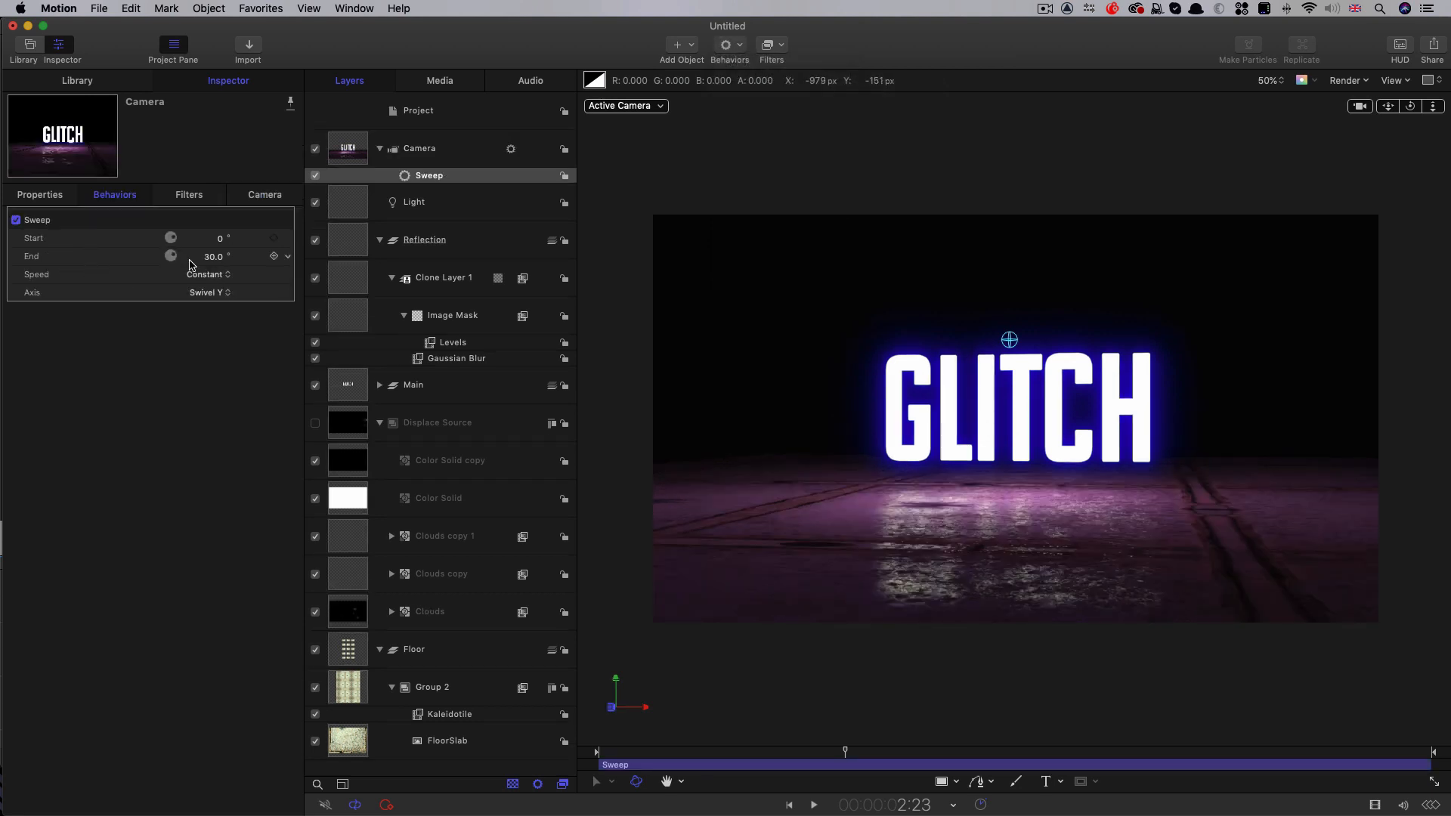
{"action": "left_click", "coordinate": [214, 258]}
{"action": "type", "text": "15"}
{"action": "key", "text": "Return"}
Step: Play the animation from the start to examine the camera sweep across the floor and reflection
{"action": "left_click_drag", "start_coordinate": [842, 753], "coordinate": [455, 753]}
{"action": "key", "text": "space"}
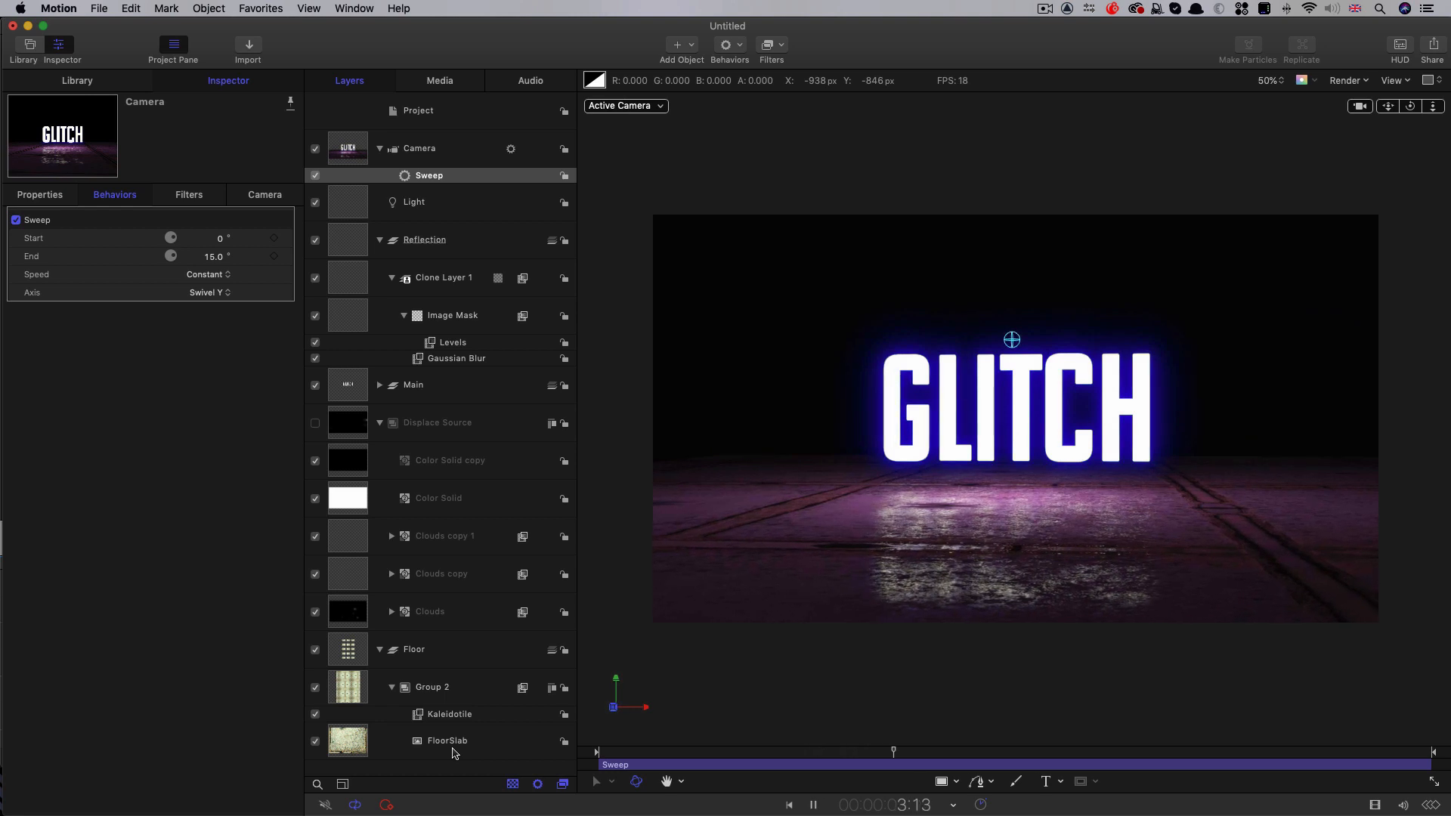
{"action": "key", "text": "space"}
{"action": "left_click", "coordinate": [1181, 519]}
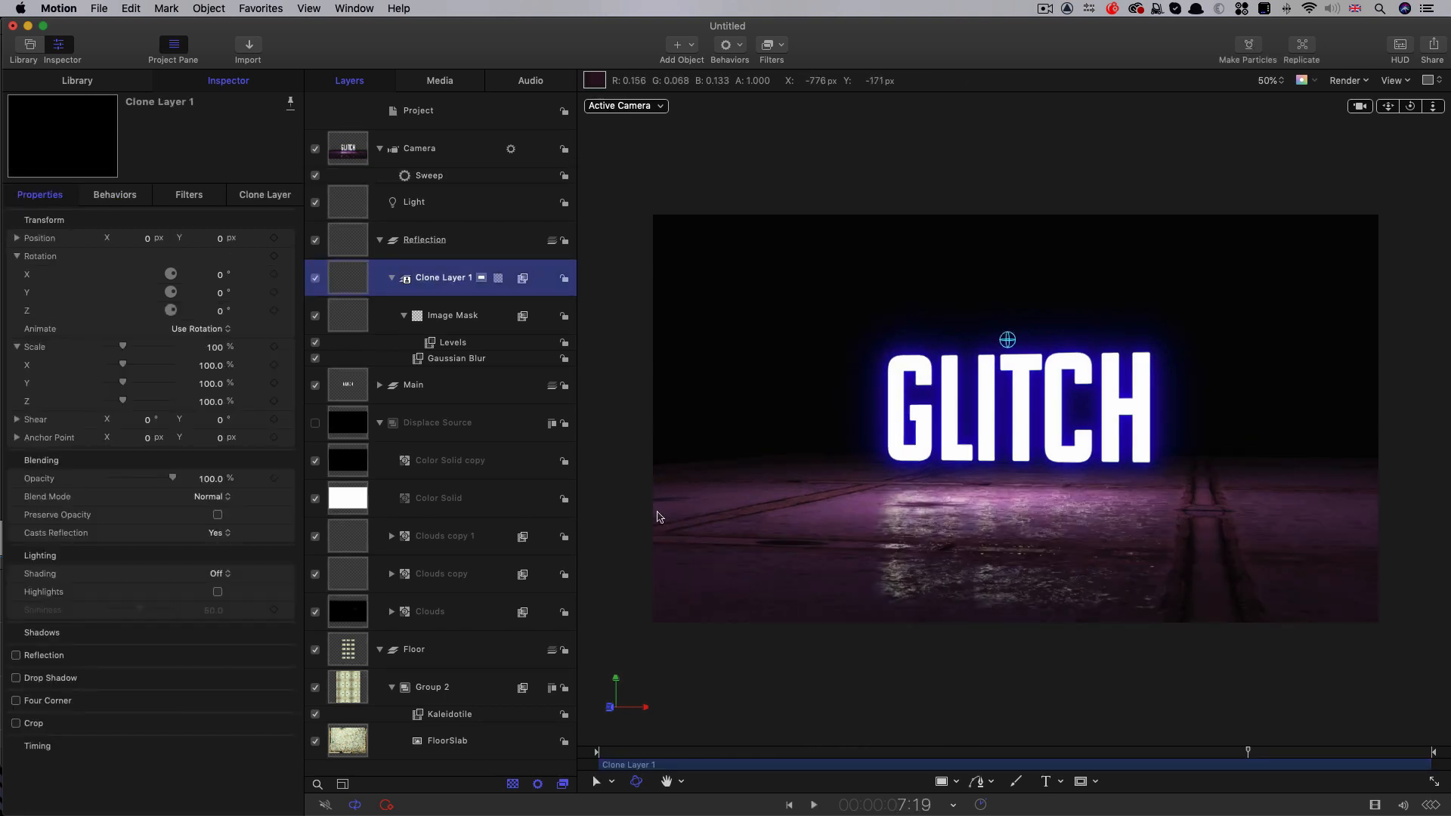
Step: Set the FloorSlab image's scale to 20%
{"action": "left_click", "coordinate": [345, 740]}
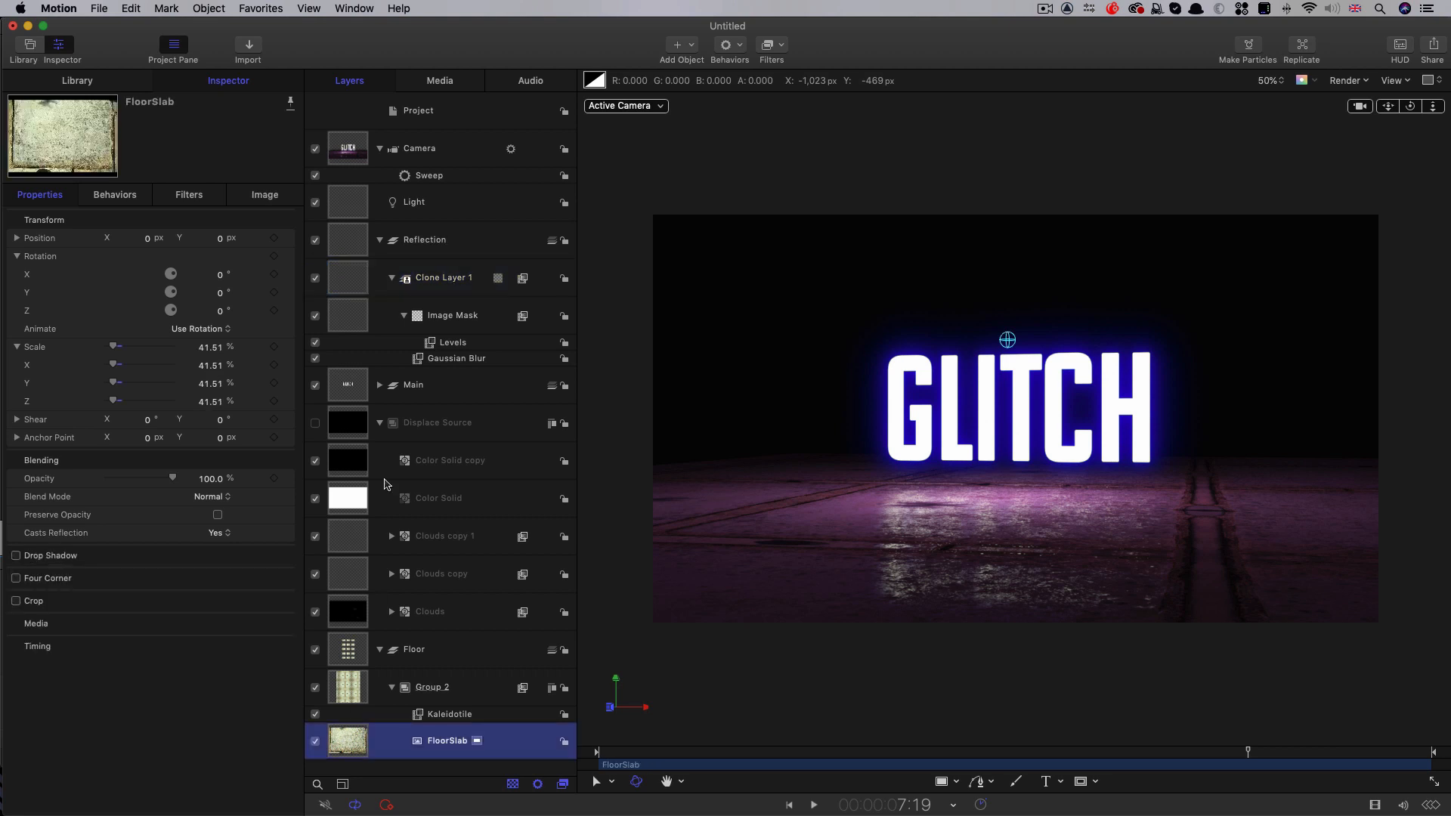
{"action": "left_click", "coordinate": [211, 349]}
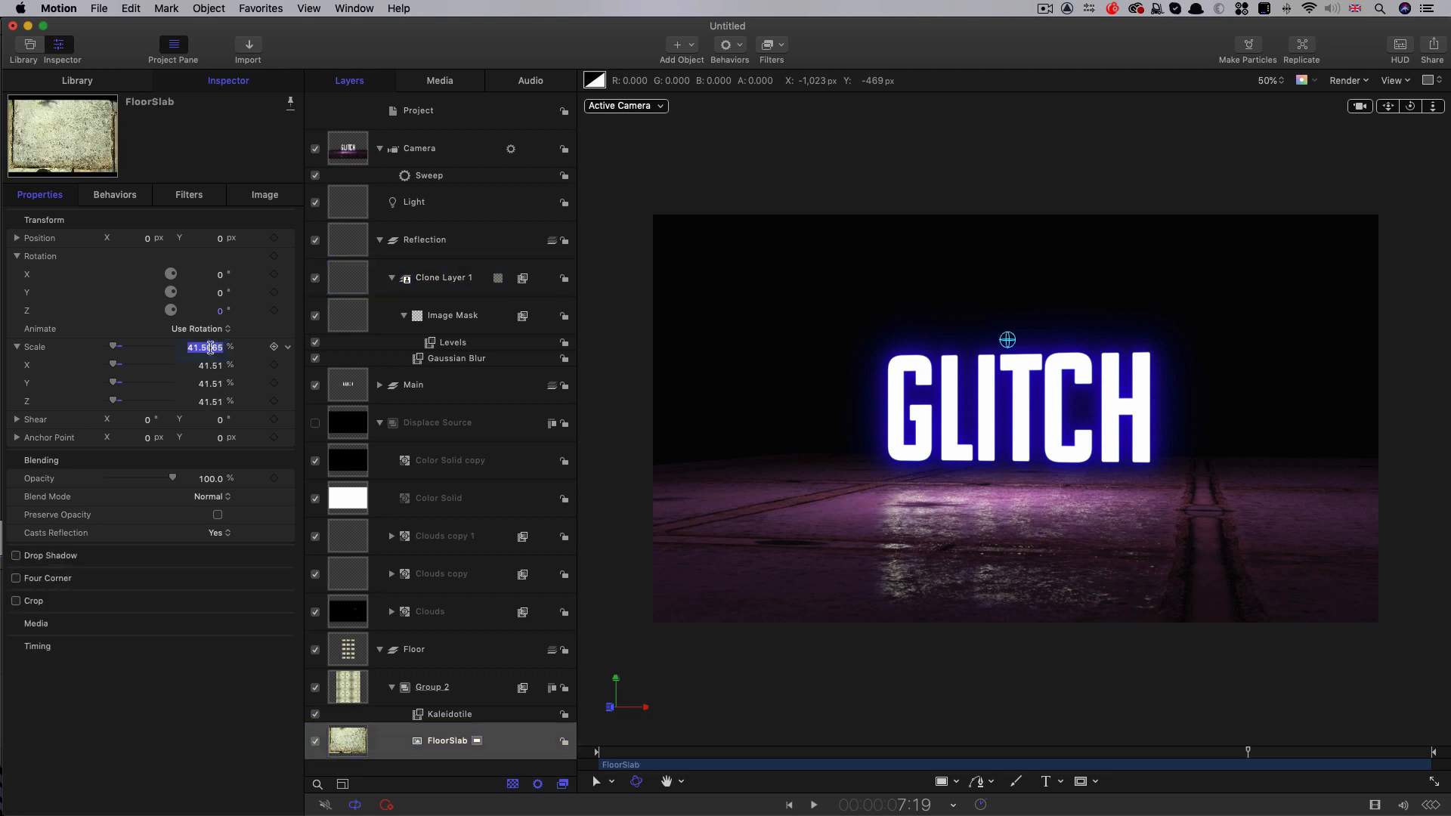
{"action": "type", "text": "20"}
{"action": "key", "text": "Return"}
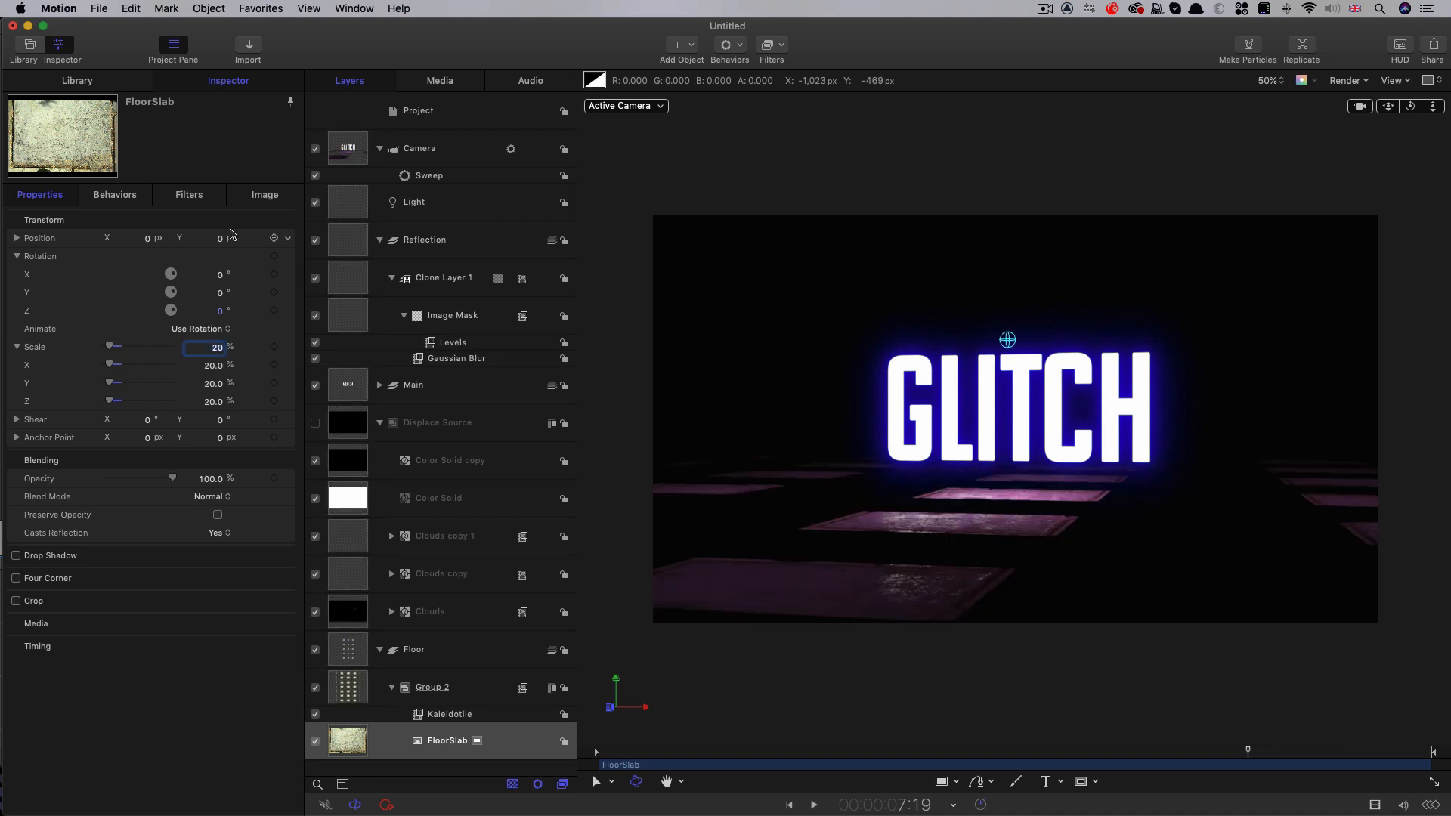
Step: Set the Kaleidotile filter on Group 2 to a Width of 735 and a Height of 475
{"action": "left_click", "coordinate": [189, 195]}
{"action": "left_click", "coordinate": [436, 710]}
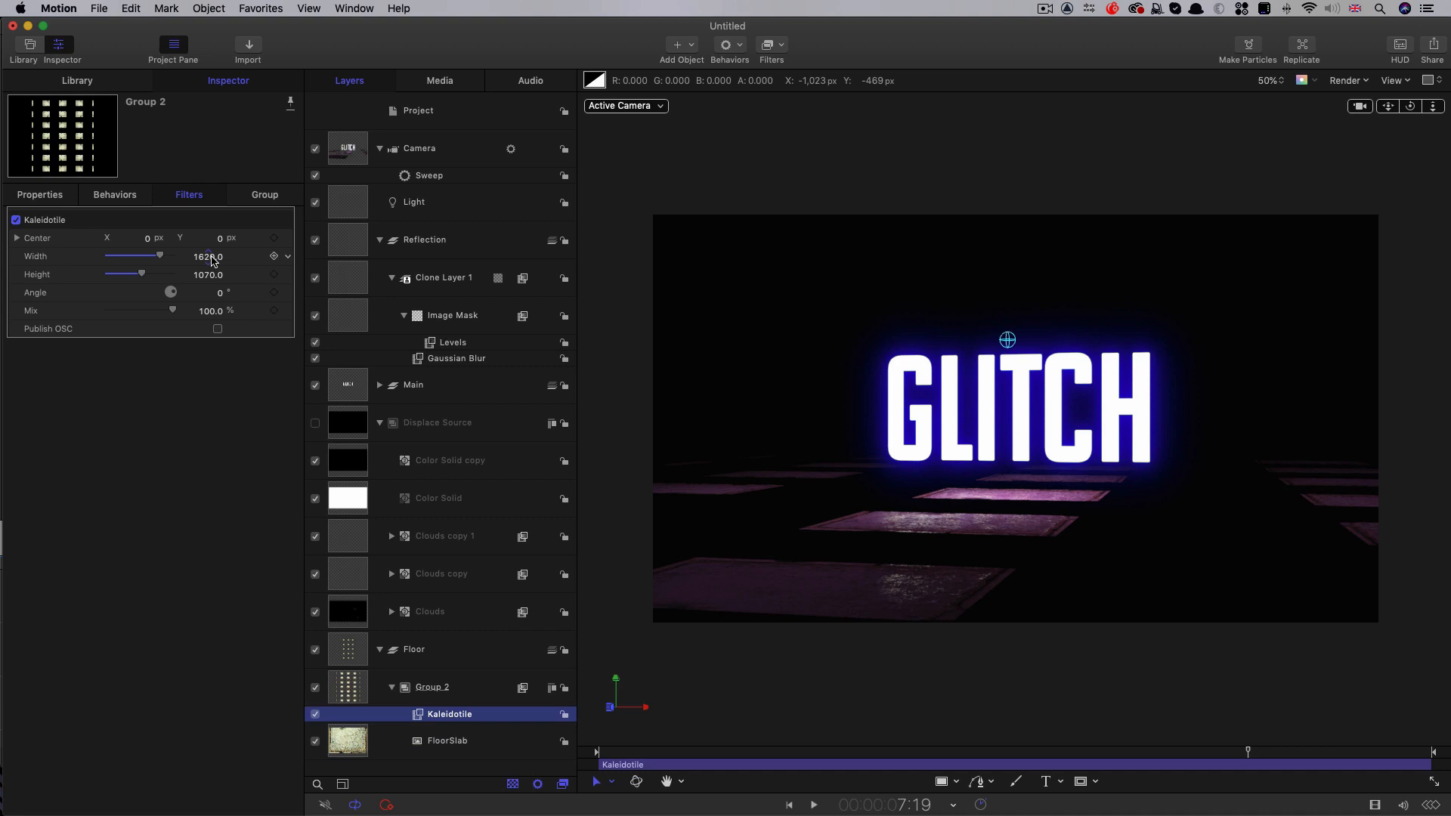
{"action": "left_click", "coordinate": [211, 257]}
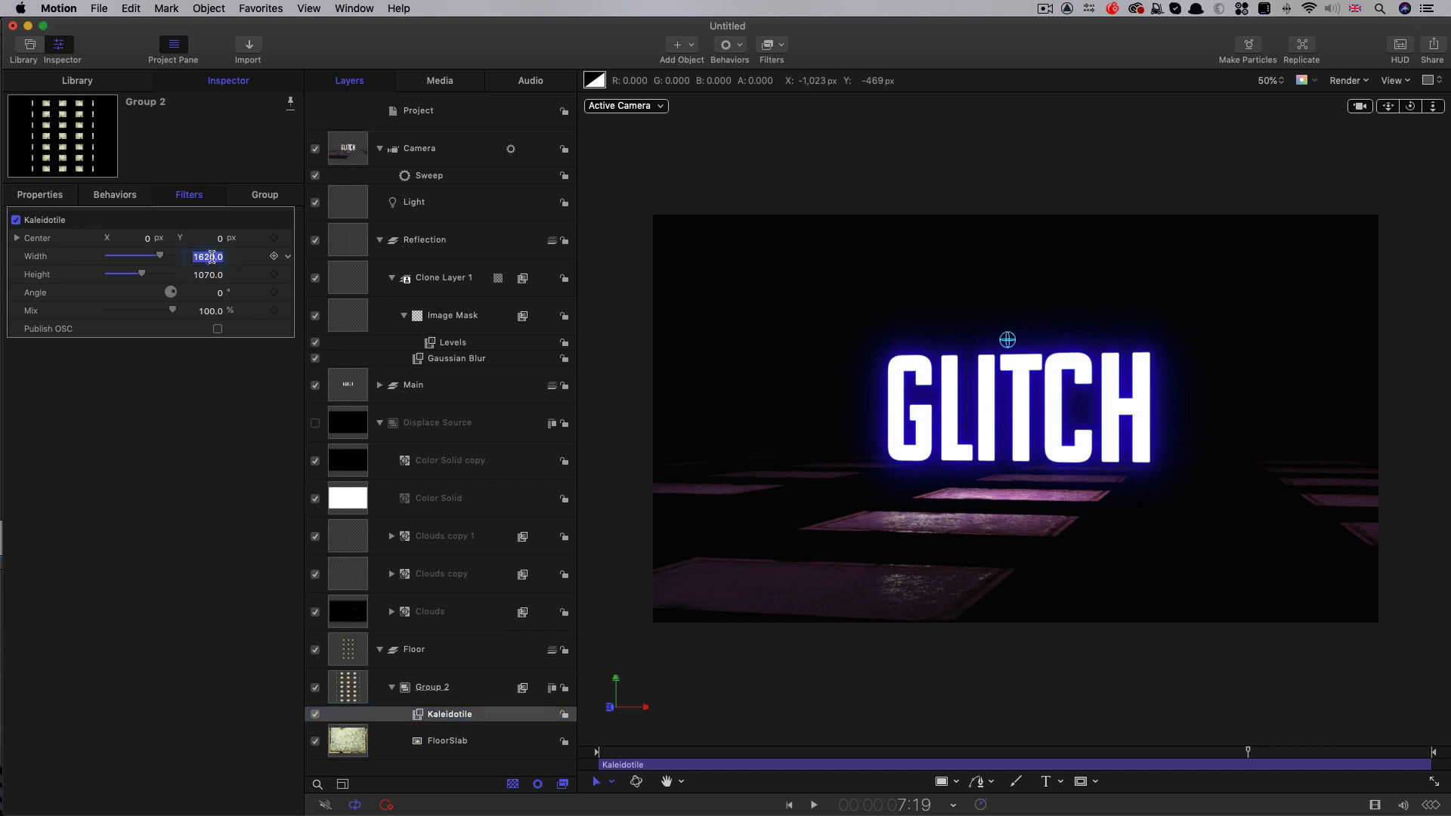
{"action": "type", "text": "735"}
{"action": "key", "text": "Tab"}
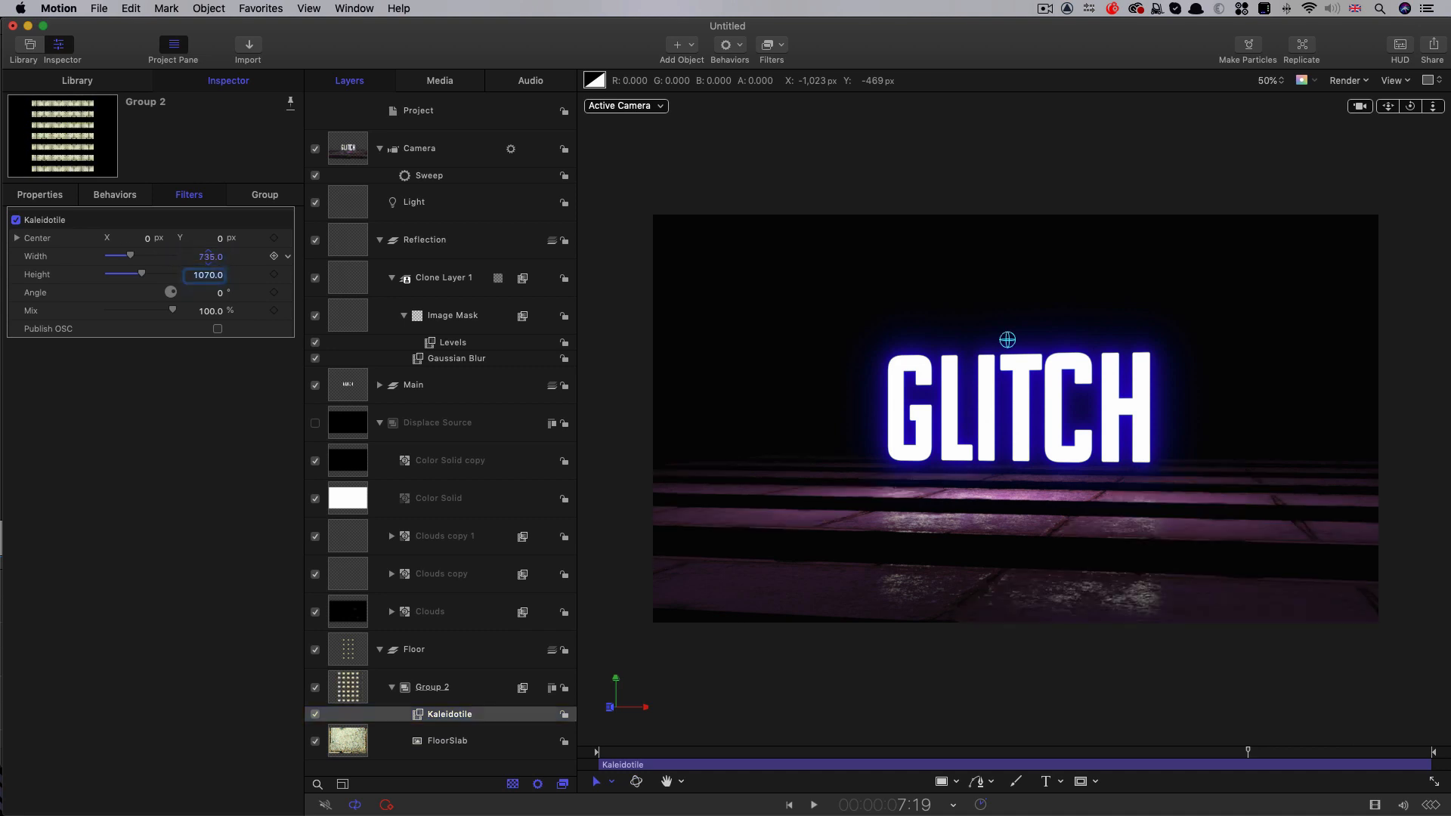
{"action": "type", "text": "475"}
{"action": "key", "text": "Return"}
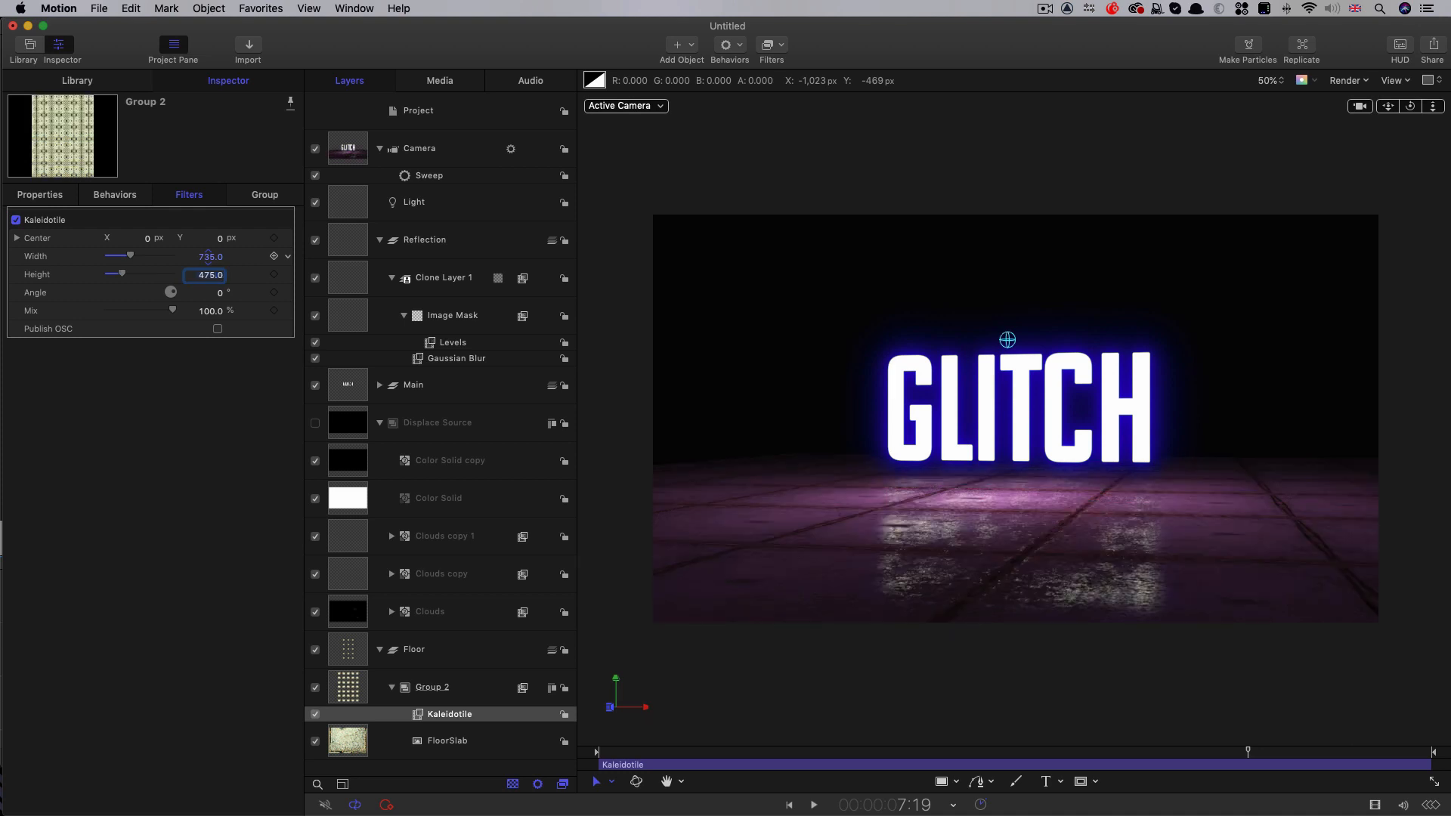
Step: Play back the animation from the first frame, fit the canvas to the window and view the render options
{"action": "left_click_drag", "start_coordinate": [1056, 756], "coordinate": [583, 758]}
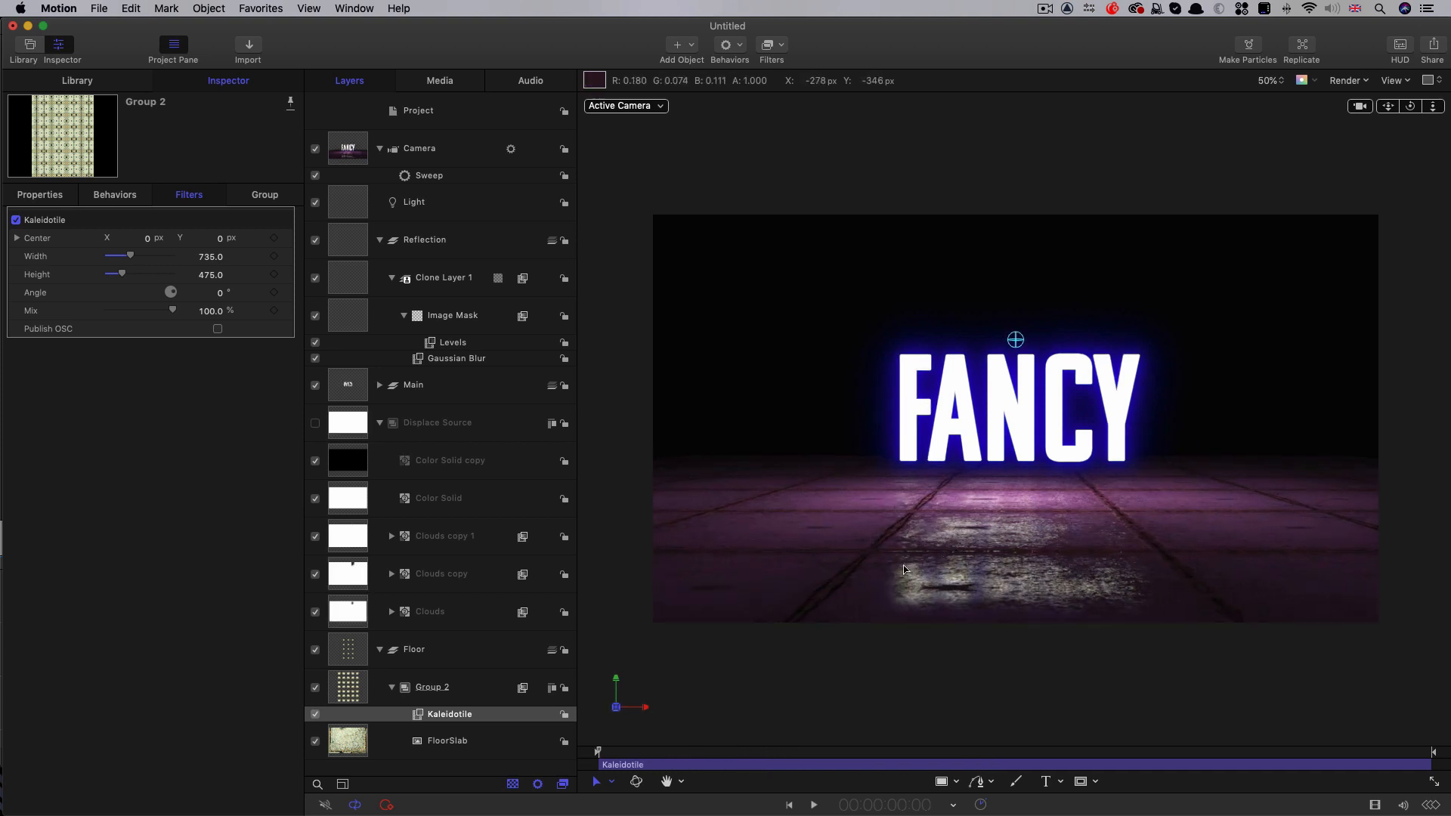
{"action": "key", "text": "space"}
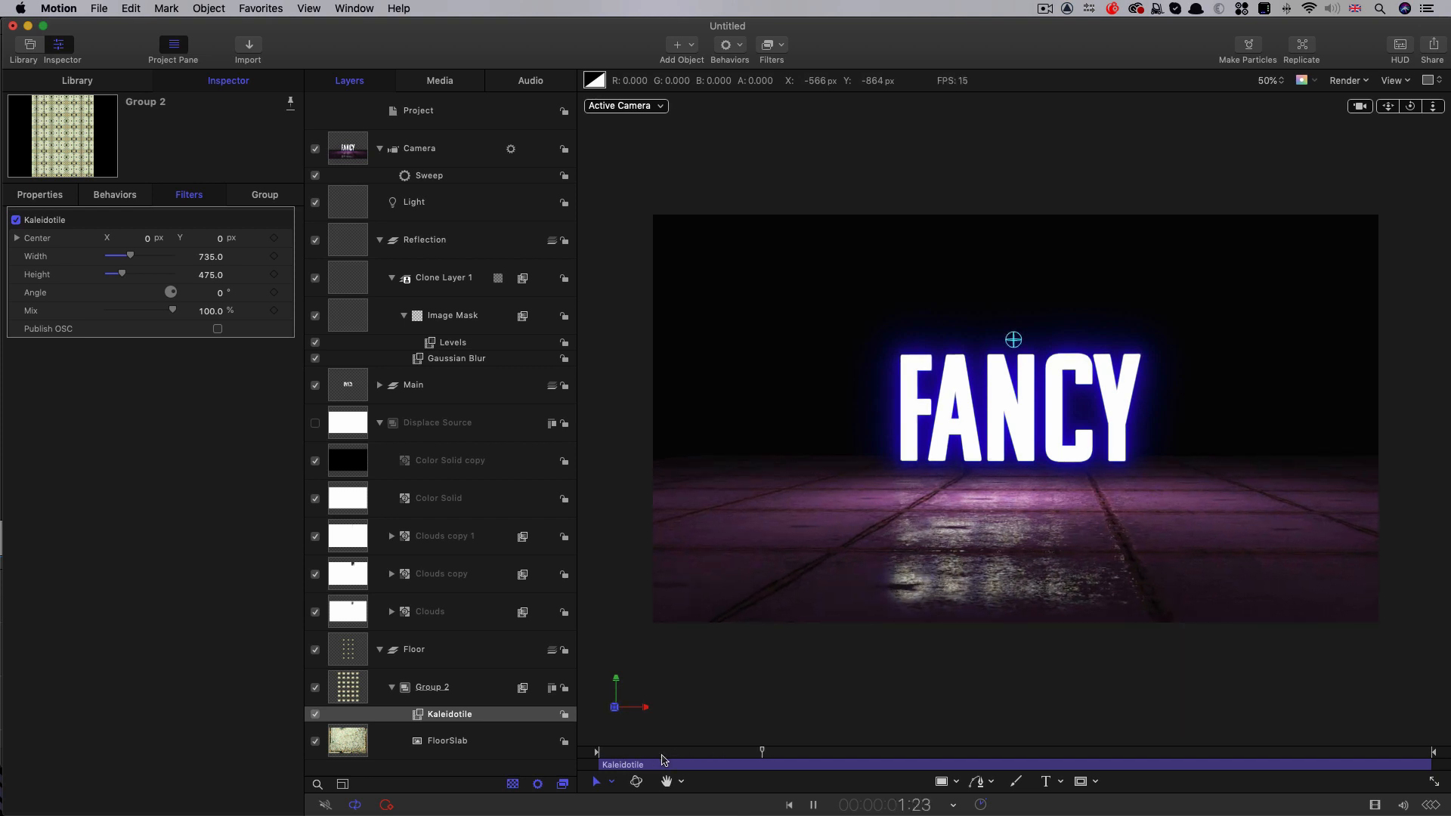
{"action": "key", "text": "space"}
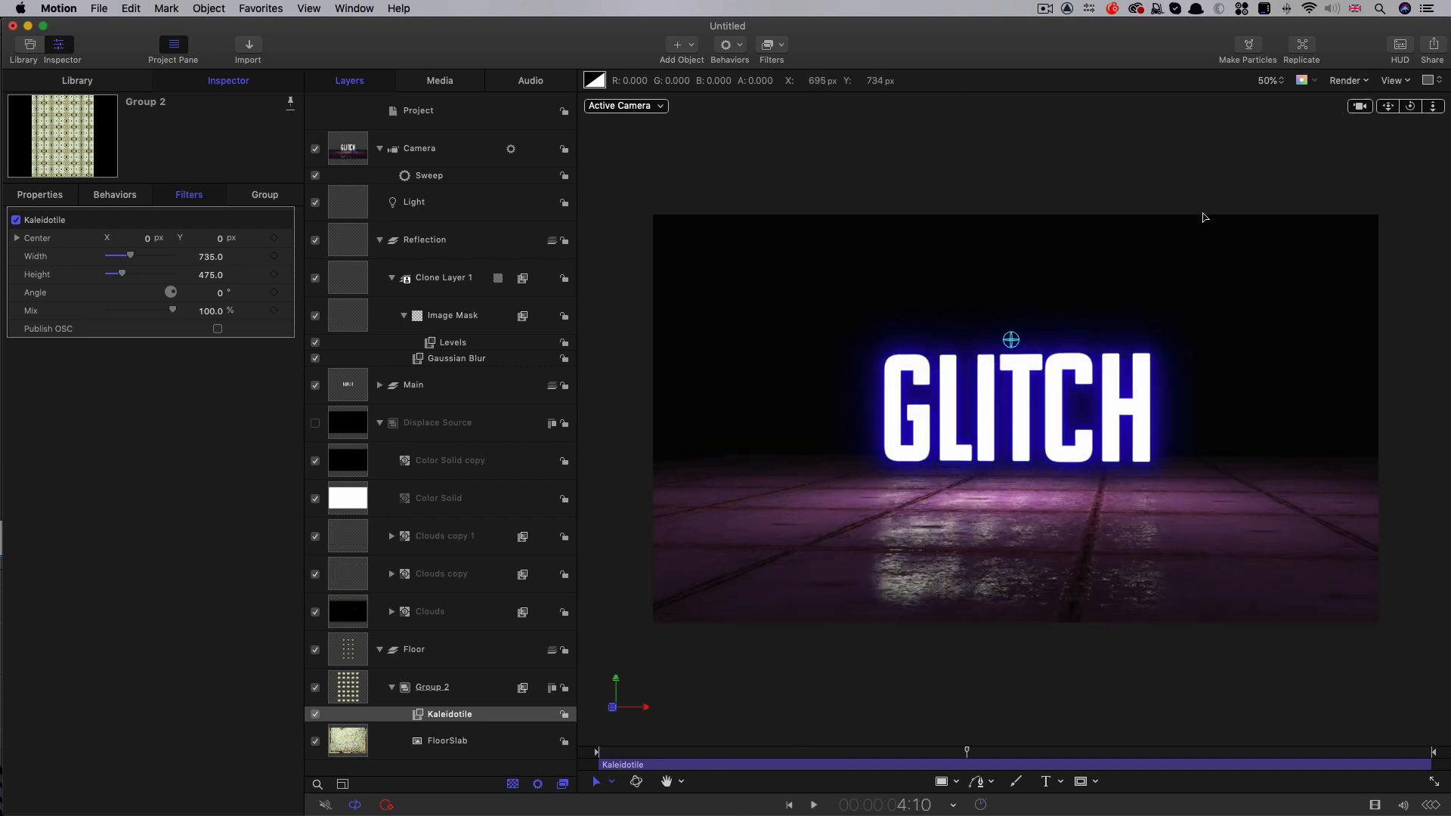
{"action": "key", "text": "shift+z"}
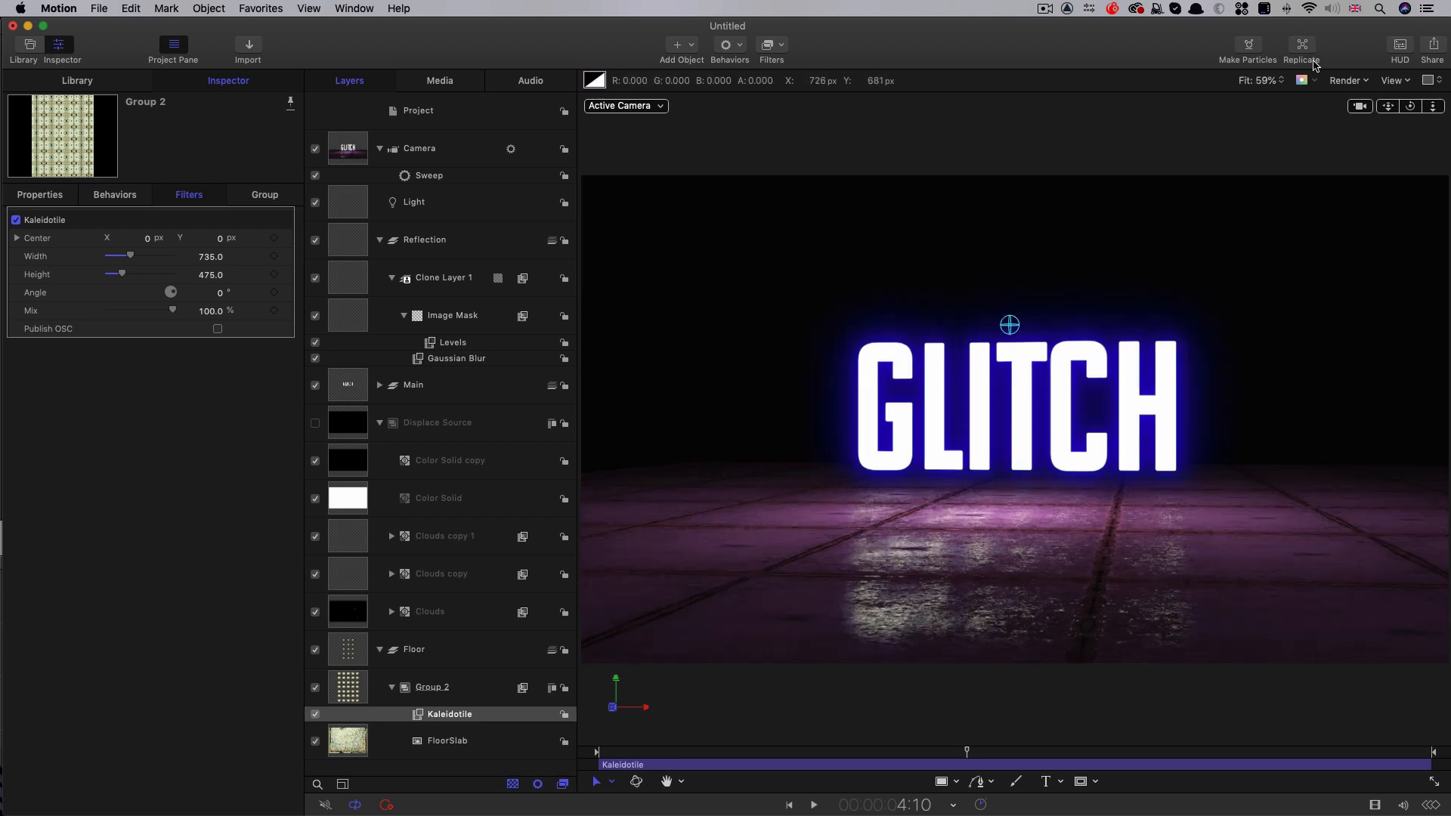
{"action": "left_click", "coordinate": [1364, 81]}
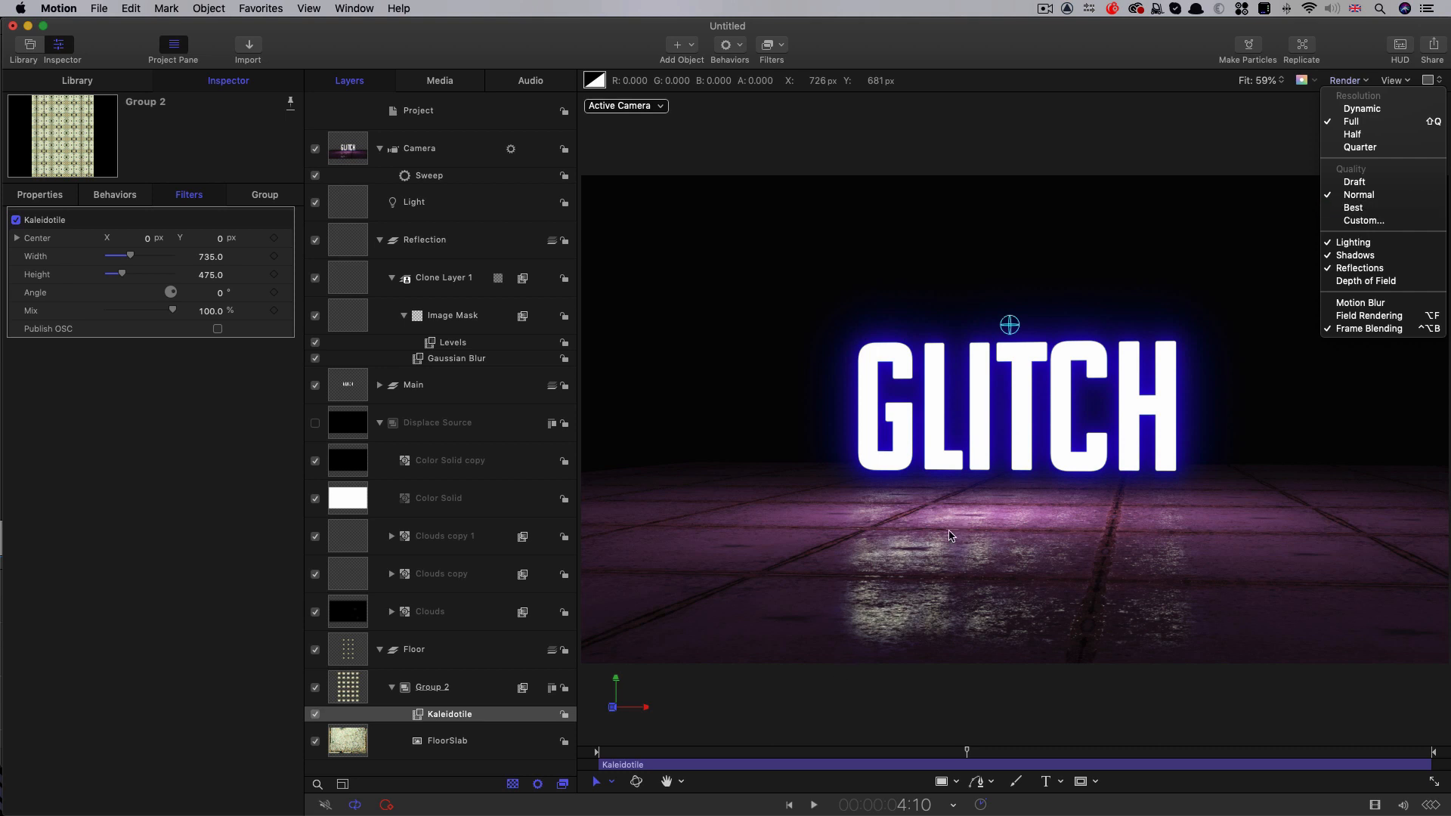
{"action": "left_click", "coordinate": [1048, 132]}
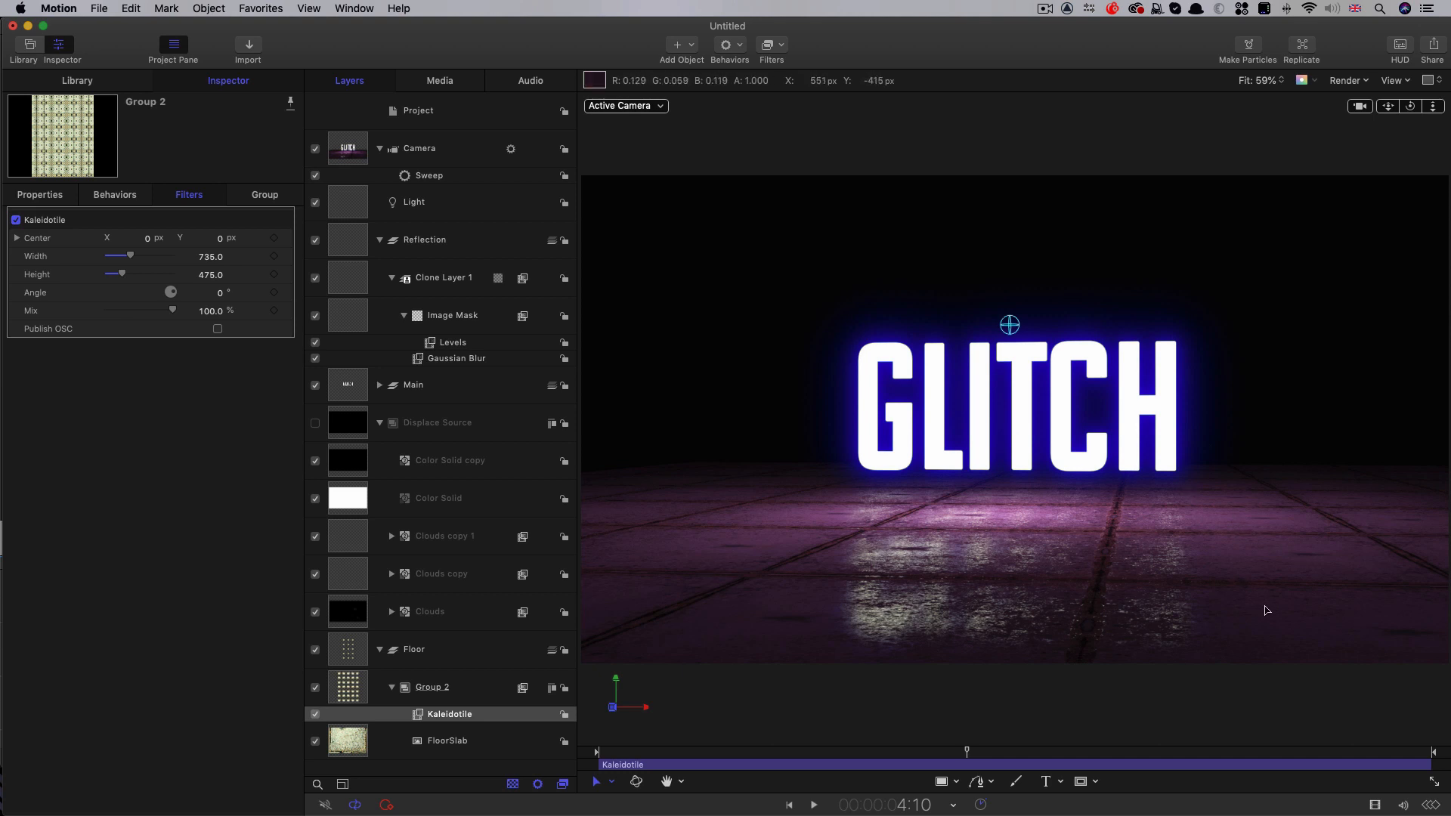
Step: Disable the camera and draw a closed Bezier shape in the Reflection group, spreading from the title's base across the floor to the frame's lower edge
{"action": "left_click", "coordinate": [350, 250]}
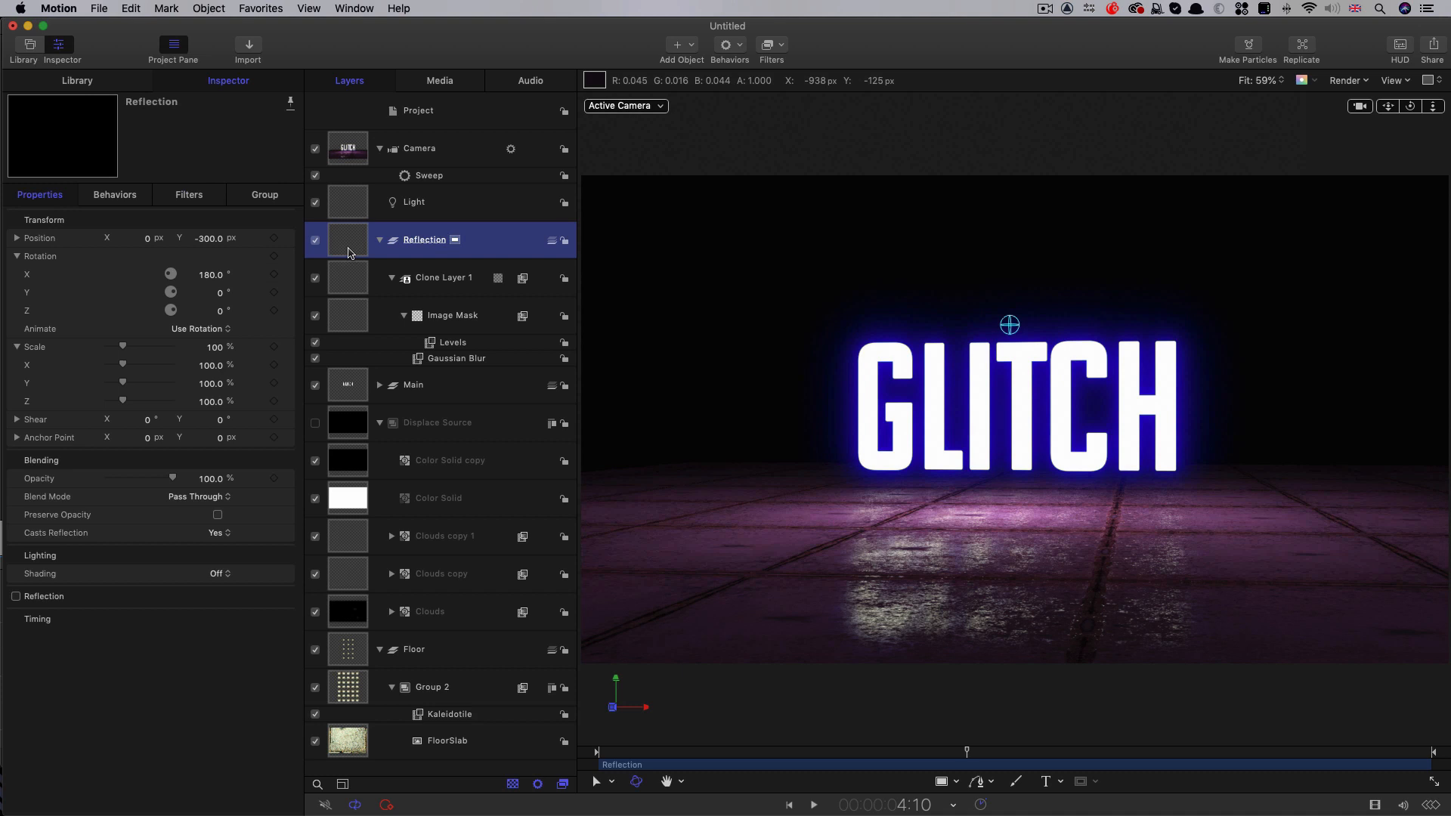
{"action": "left_click", "coordinate": [315, 150]}
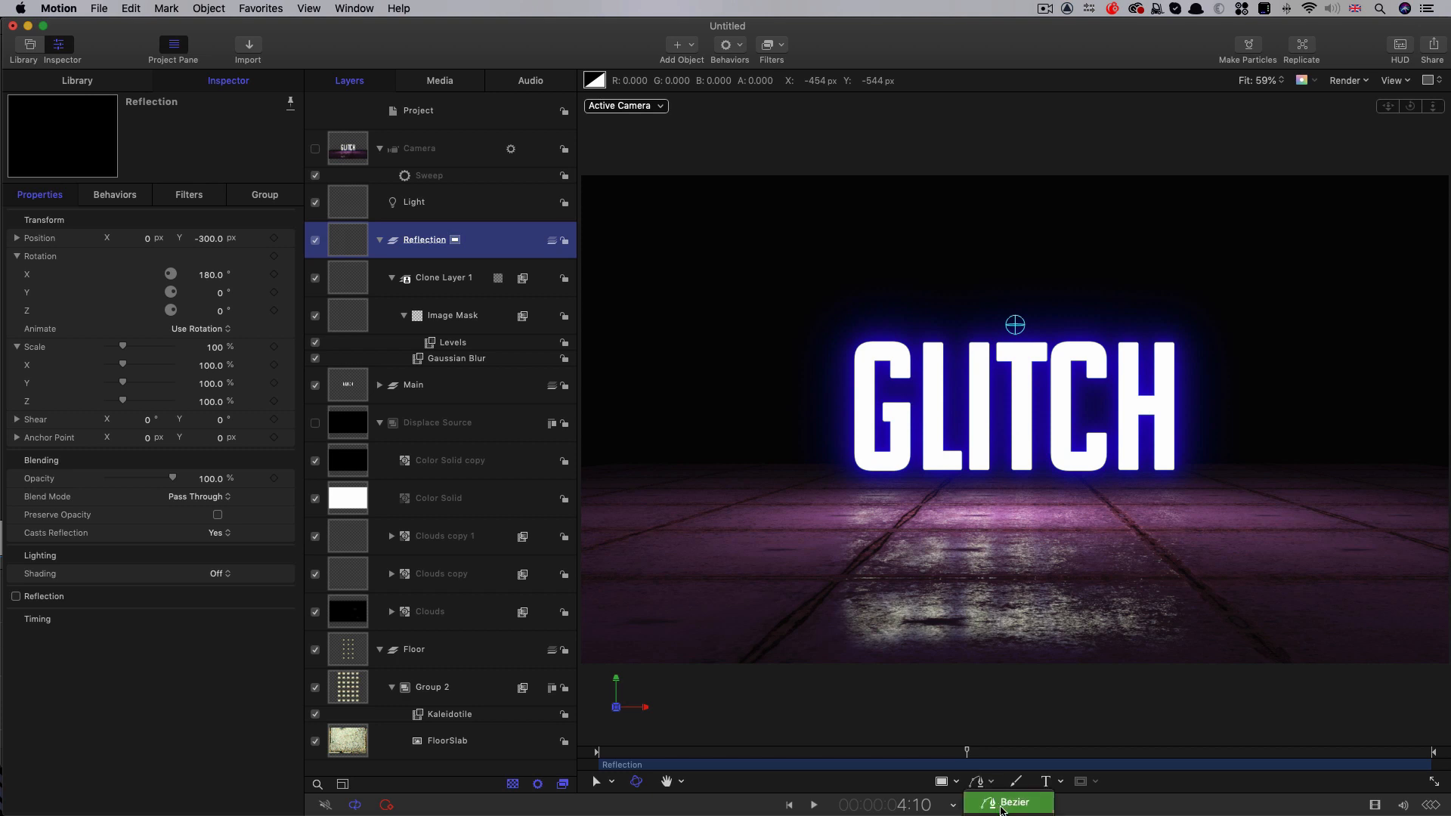
{"action": "left_click", "coordinate": [981, 782]}
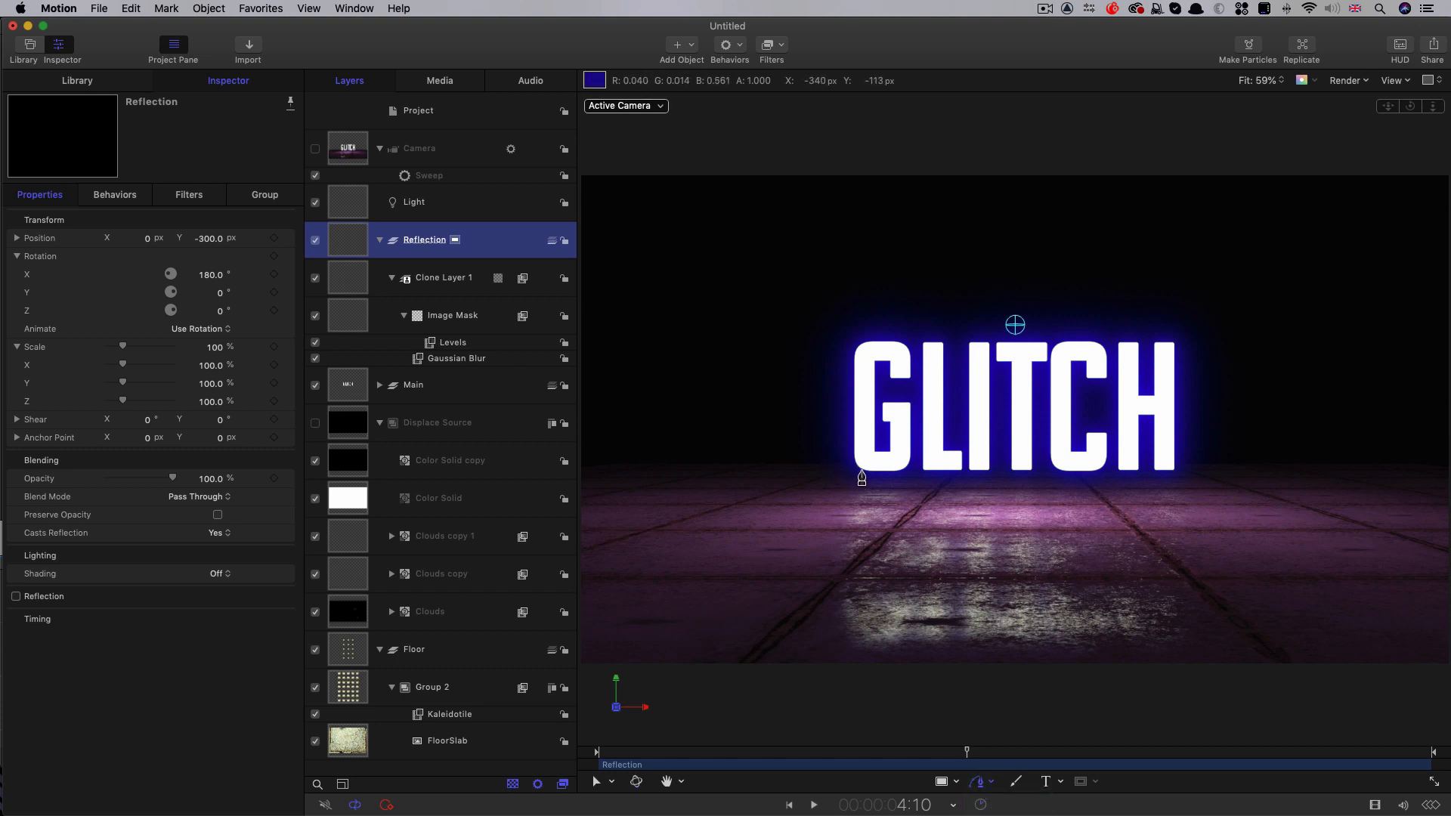
{"action": "left_click", "coordinate": [862, 471]}
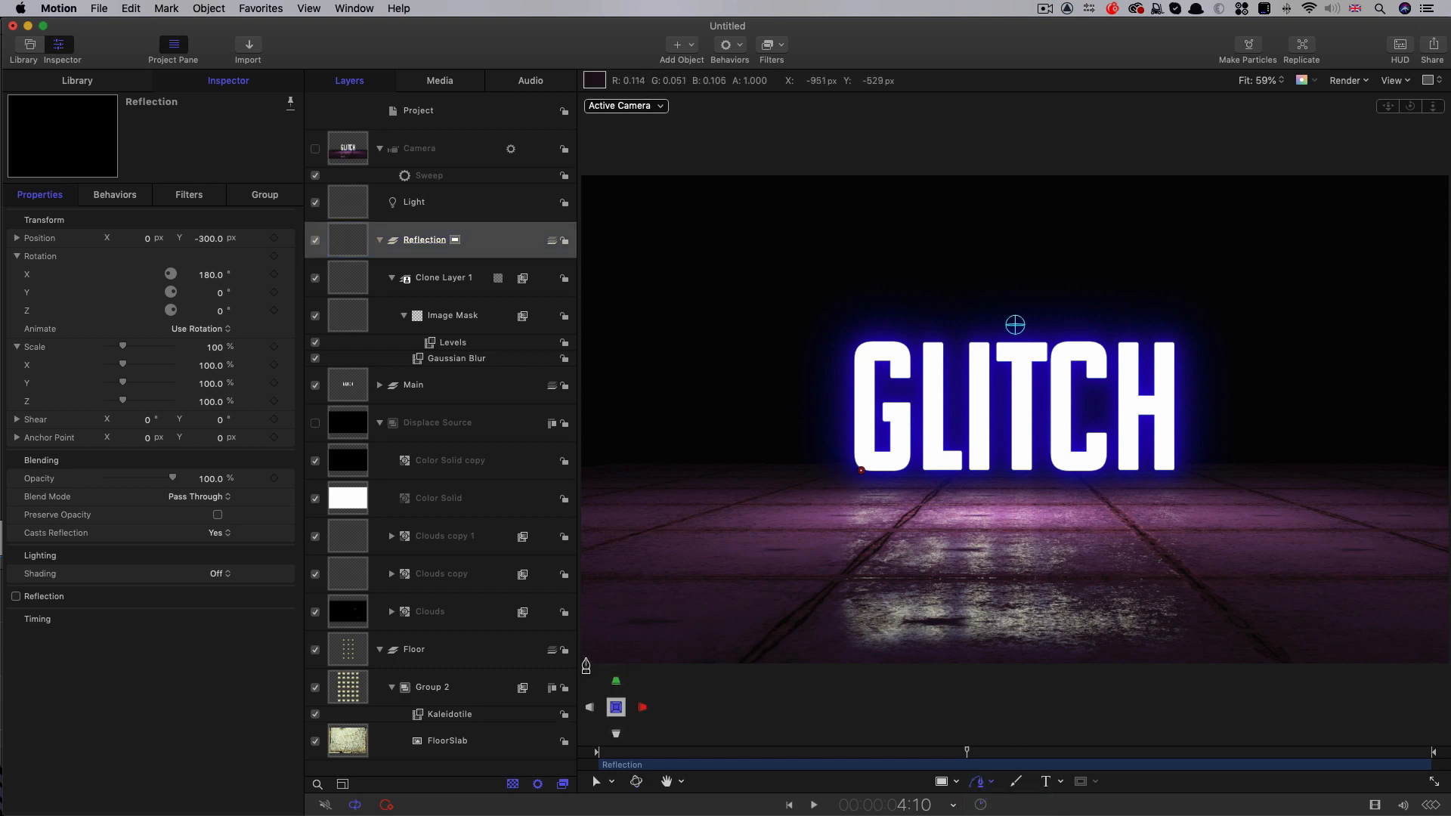
{"action": "left_click", "coordinate": [584, 659]}
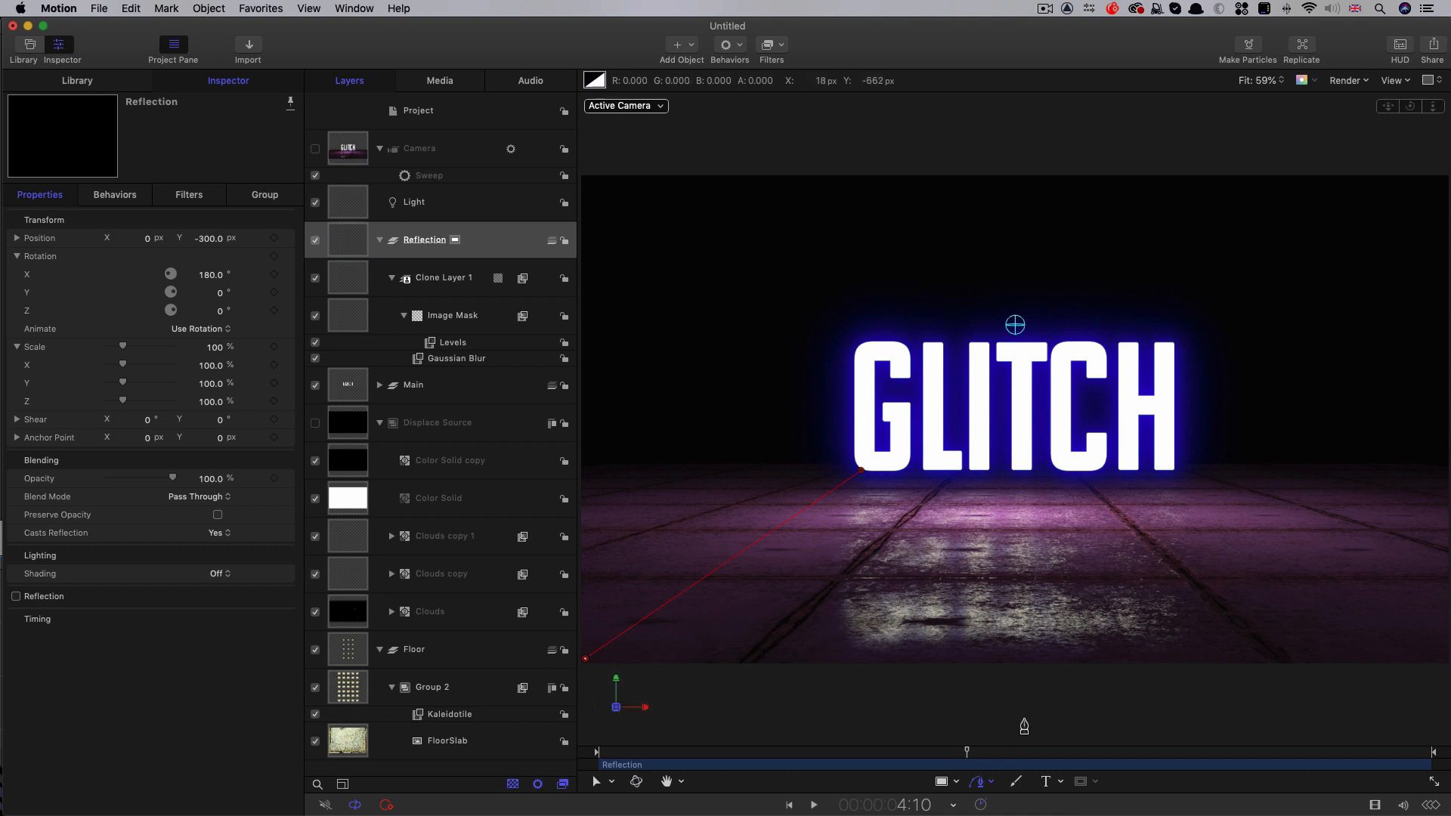
{"action": "left_click_drag", "start_coordinate": [1024, 719], "coordinate": [1117, 720]}
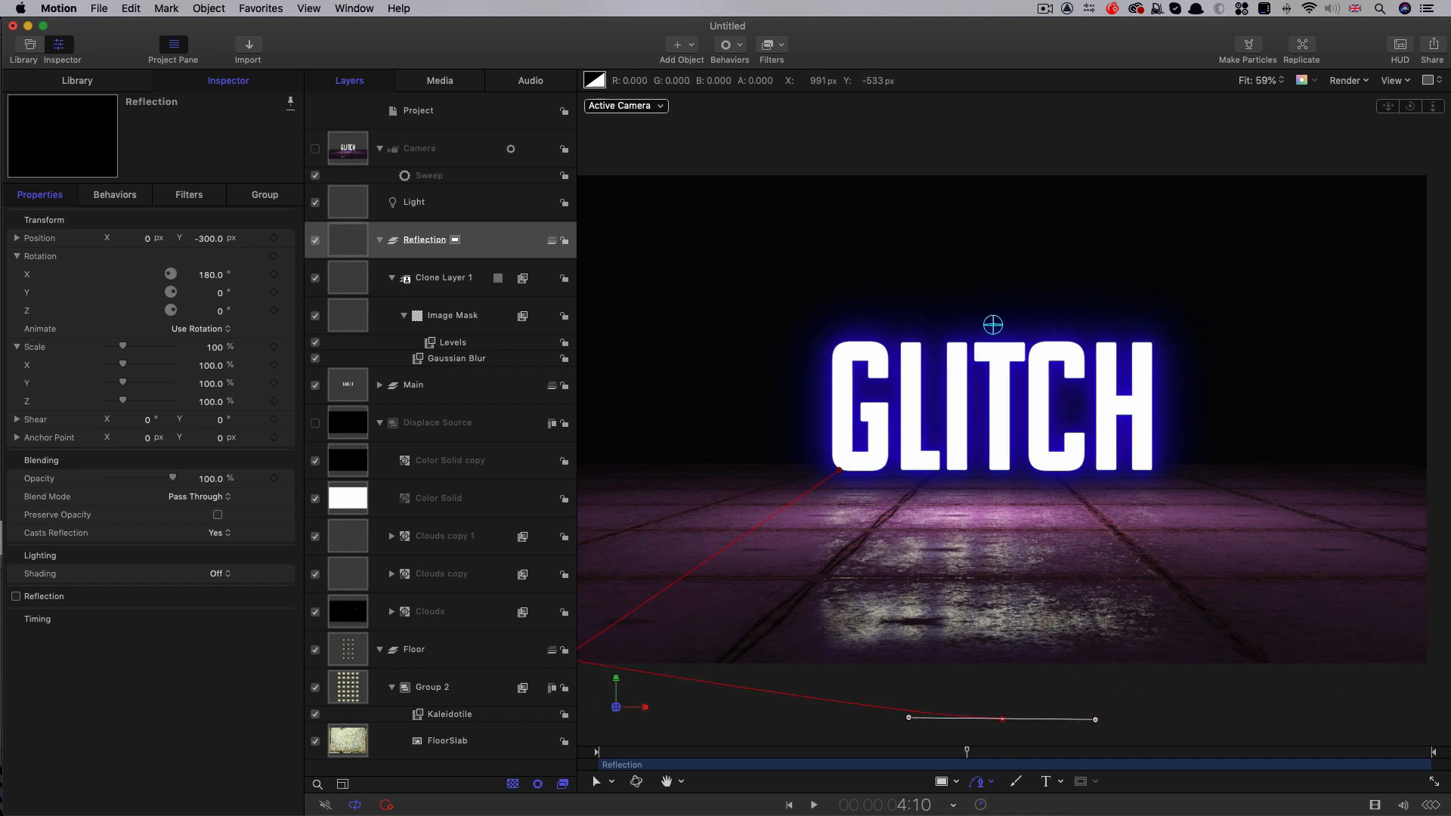
{"action": "left_click", "coordinate": [1435, 670]}
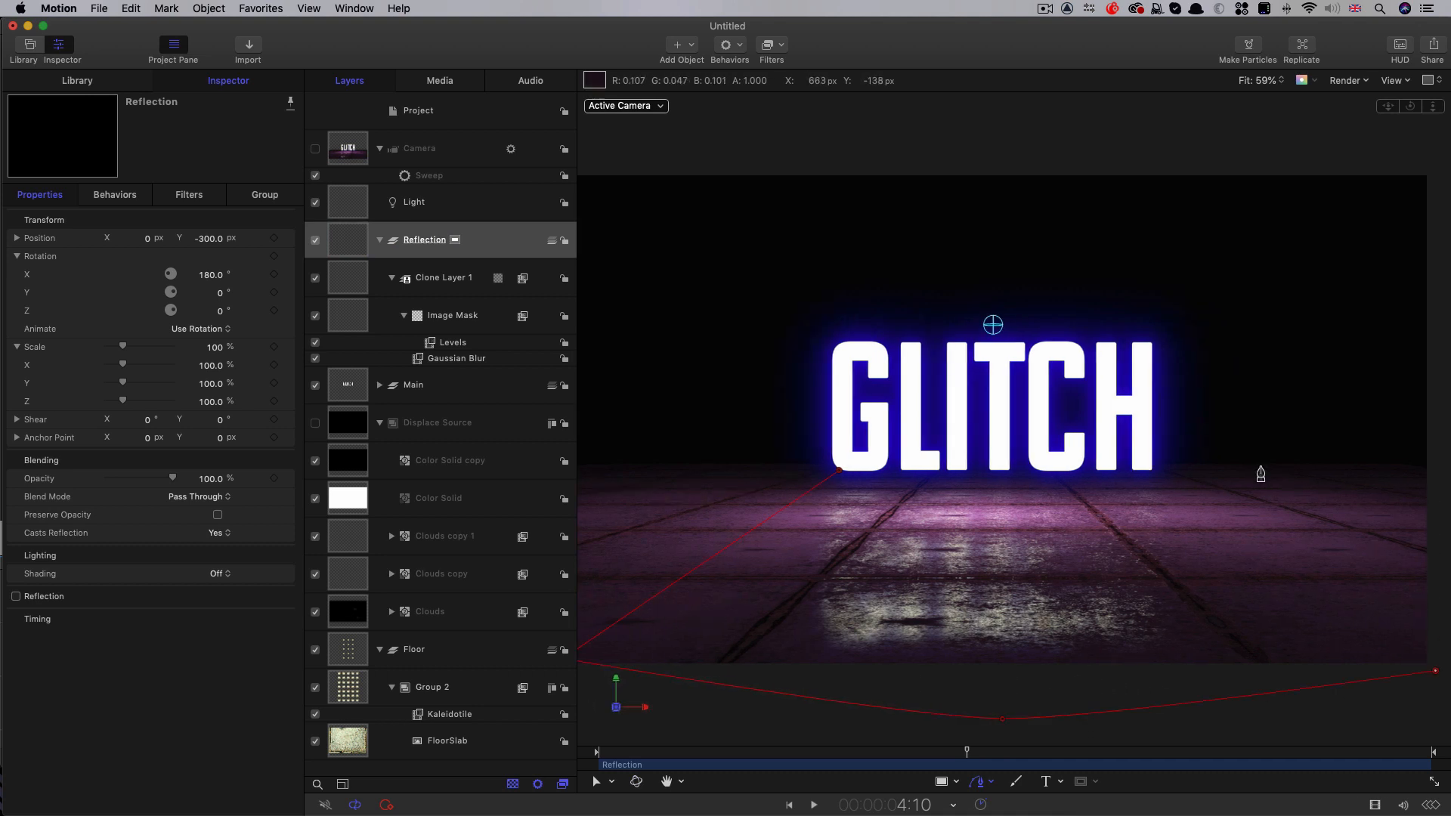
{"action": "left_click", "coordinate": [1152, 478]}
{"action": "left_click", "coordinate": [839, 472]}
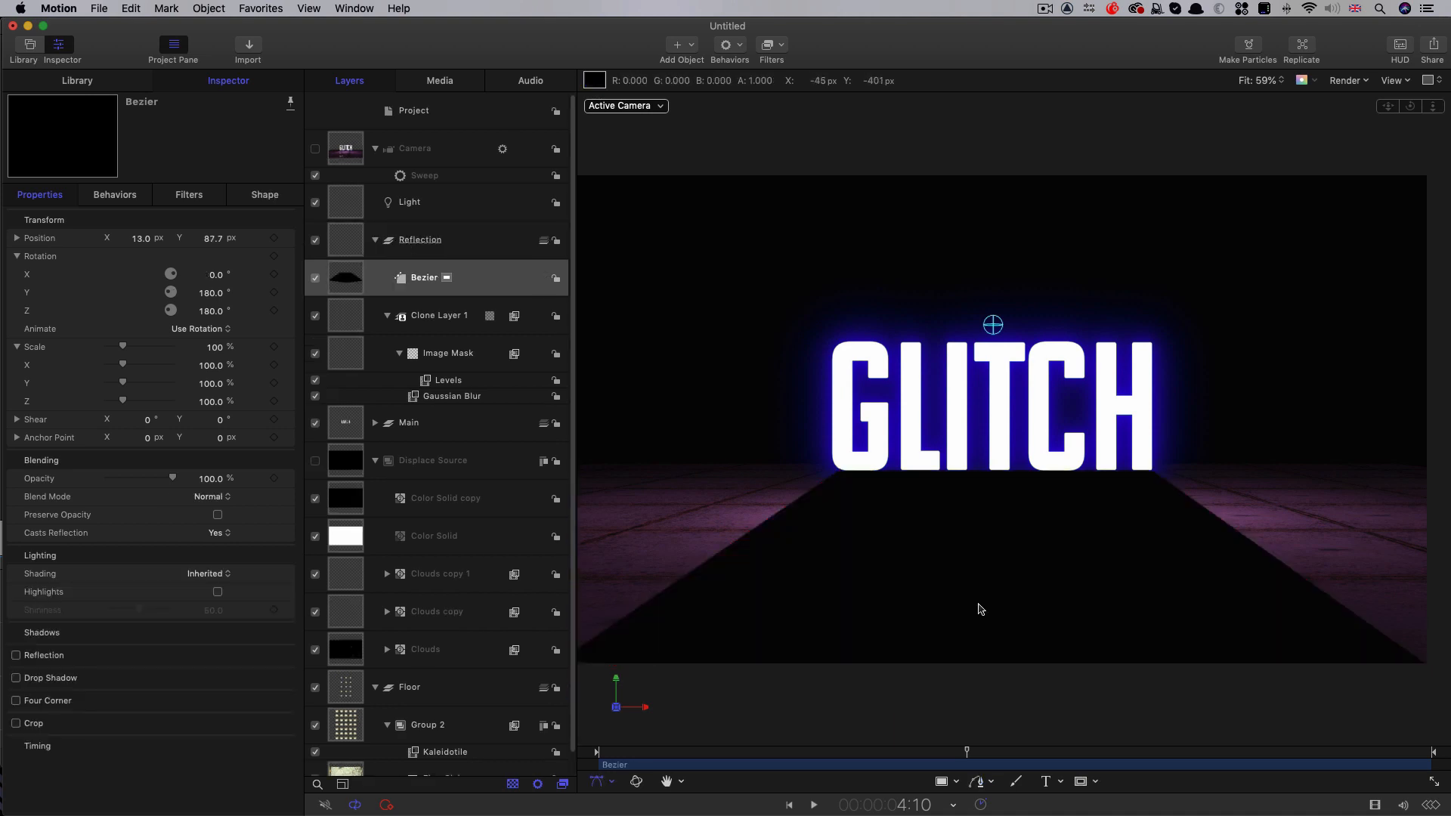
Step: Sample the title's blue glow as the Bezier shape's fill color and set its Feather to -100
{"action": "left_click", "coordinate": [335, 278]}
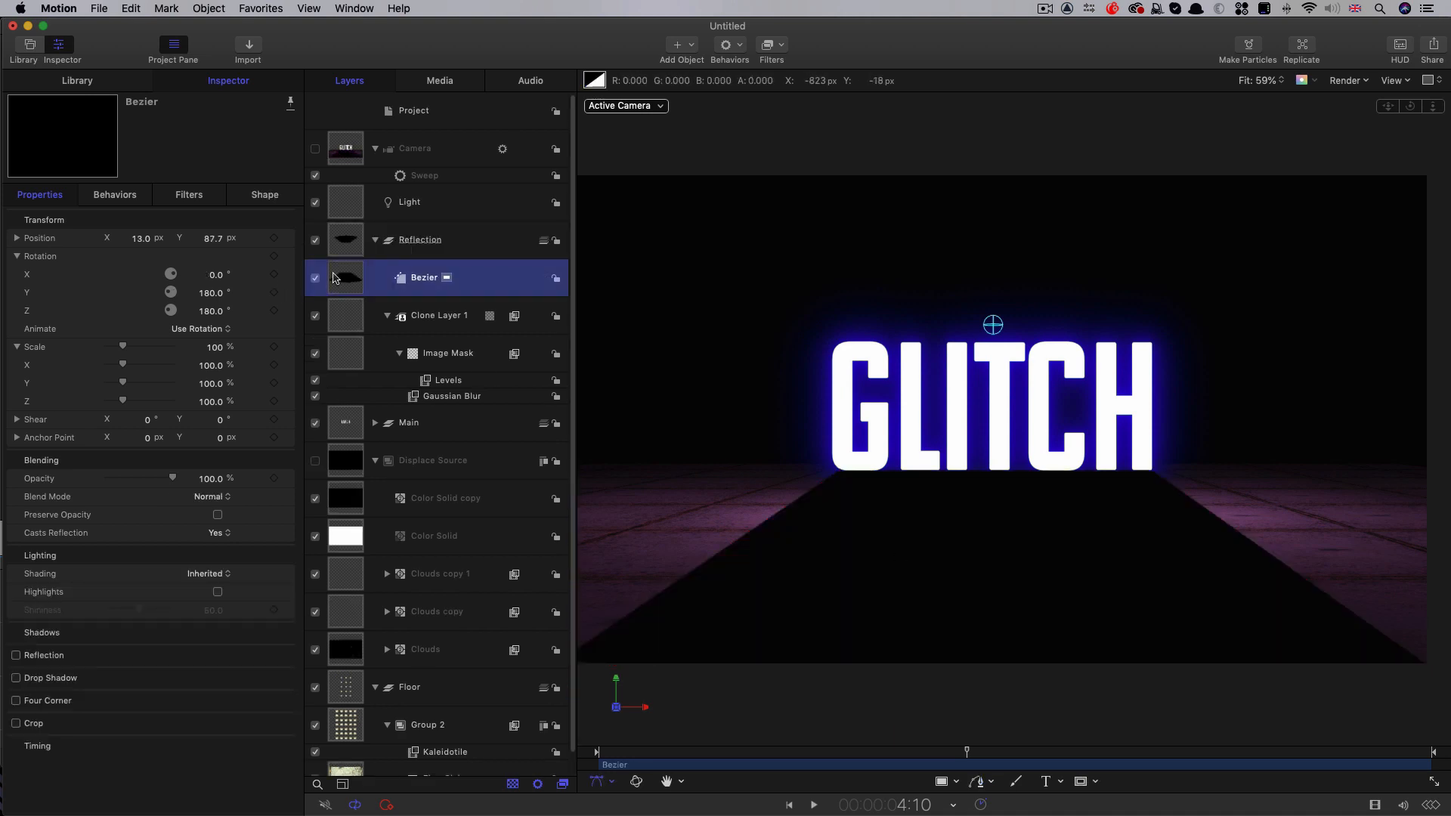
{"action": "left_click", "coordinate": [266, 196]}
{"action": "left_click", "coordinate": [170, 291]}
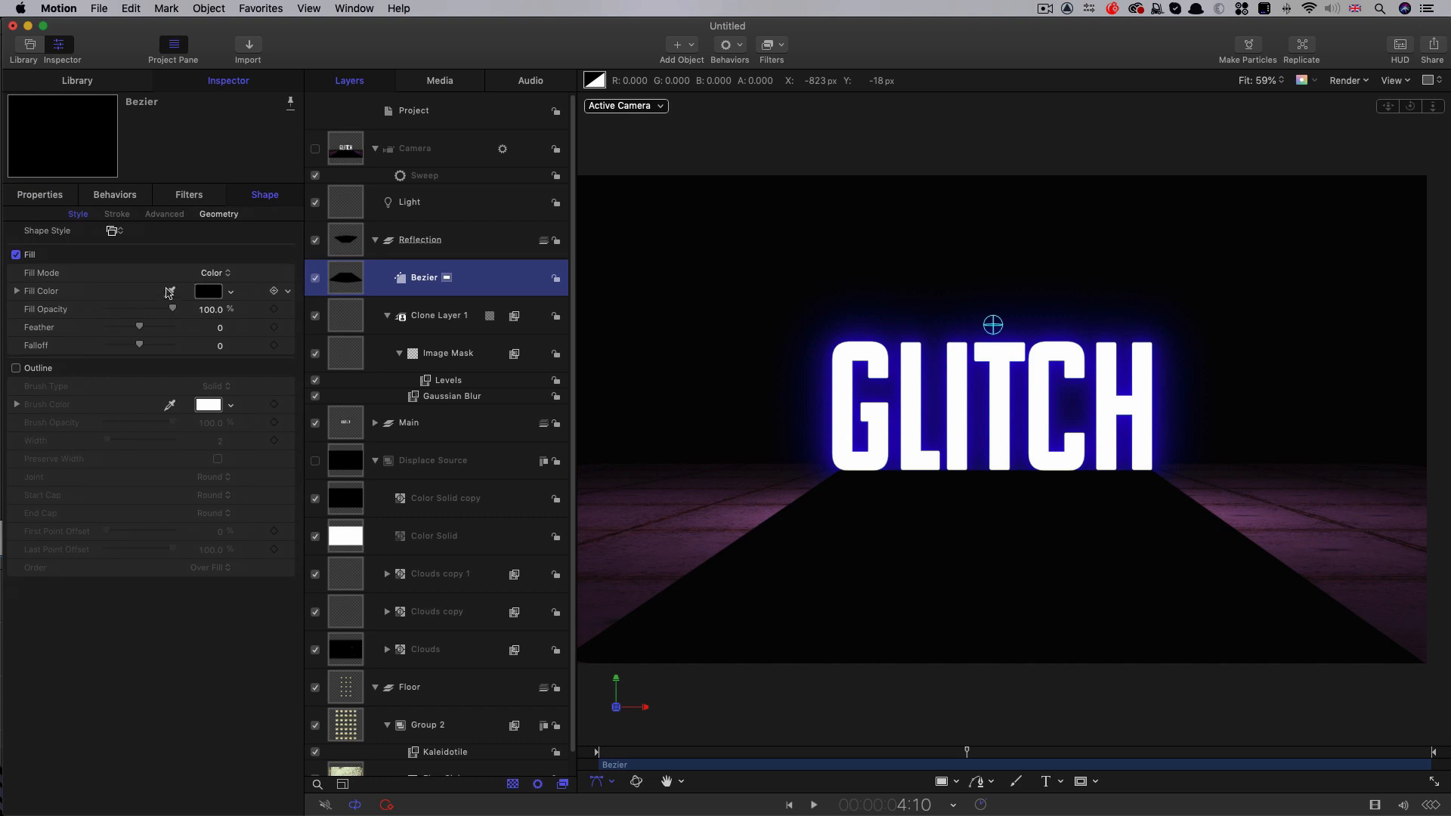
{"action": "left_click", "coordinate": [878, 394]}
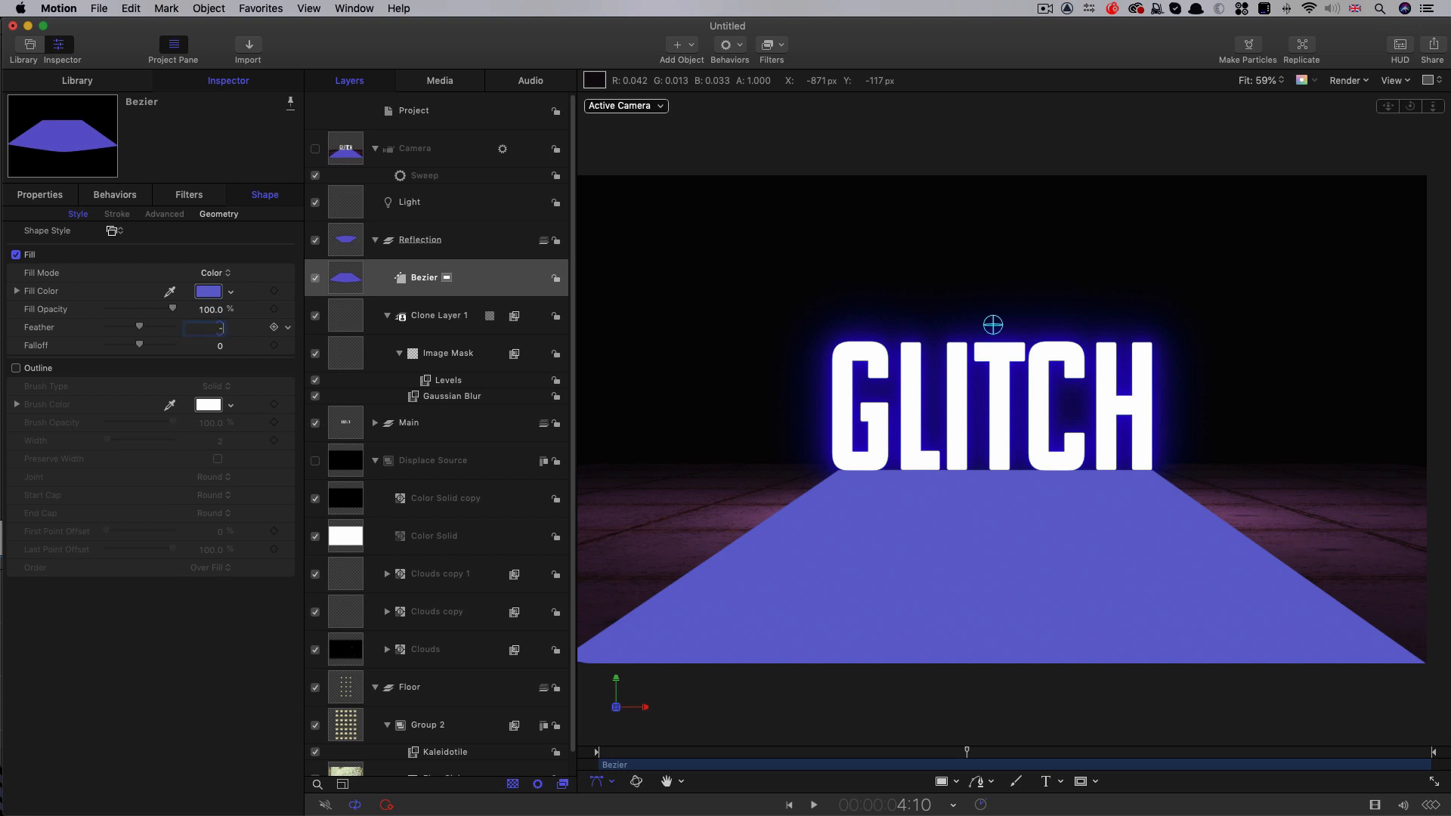
{"action": "type", "text": "-100"}
{"action": "key", "text": "Return"}
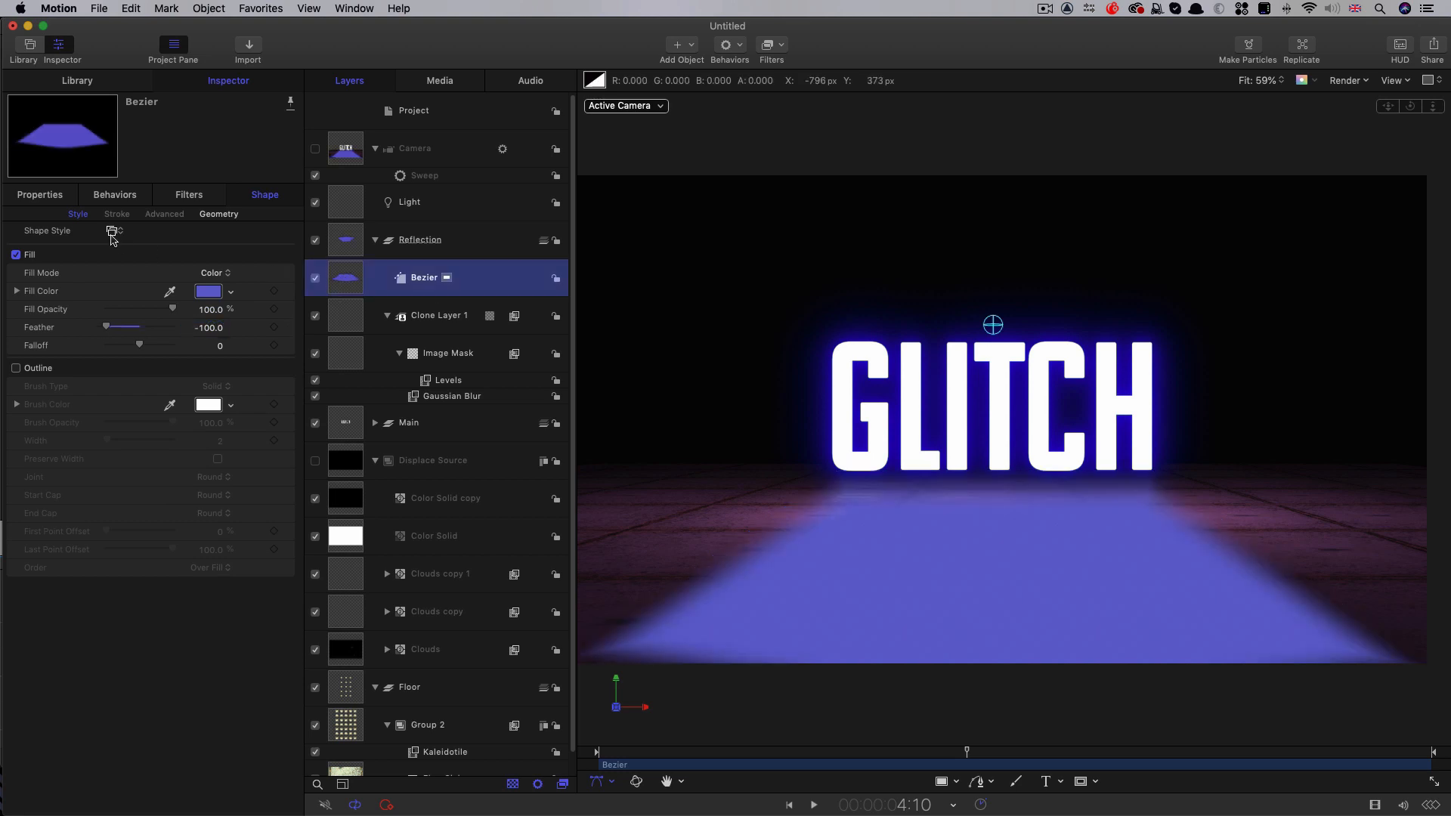
Step: Set the Bezier shape's blend mode to Add
{"action": "left_click", "coordinate": [58, 199]}
{"action": "left_click", "coordinate": [219, 496]}
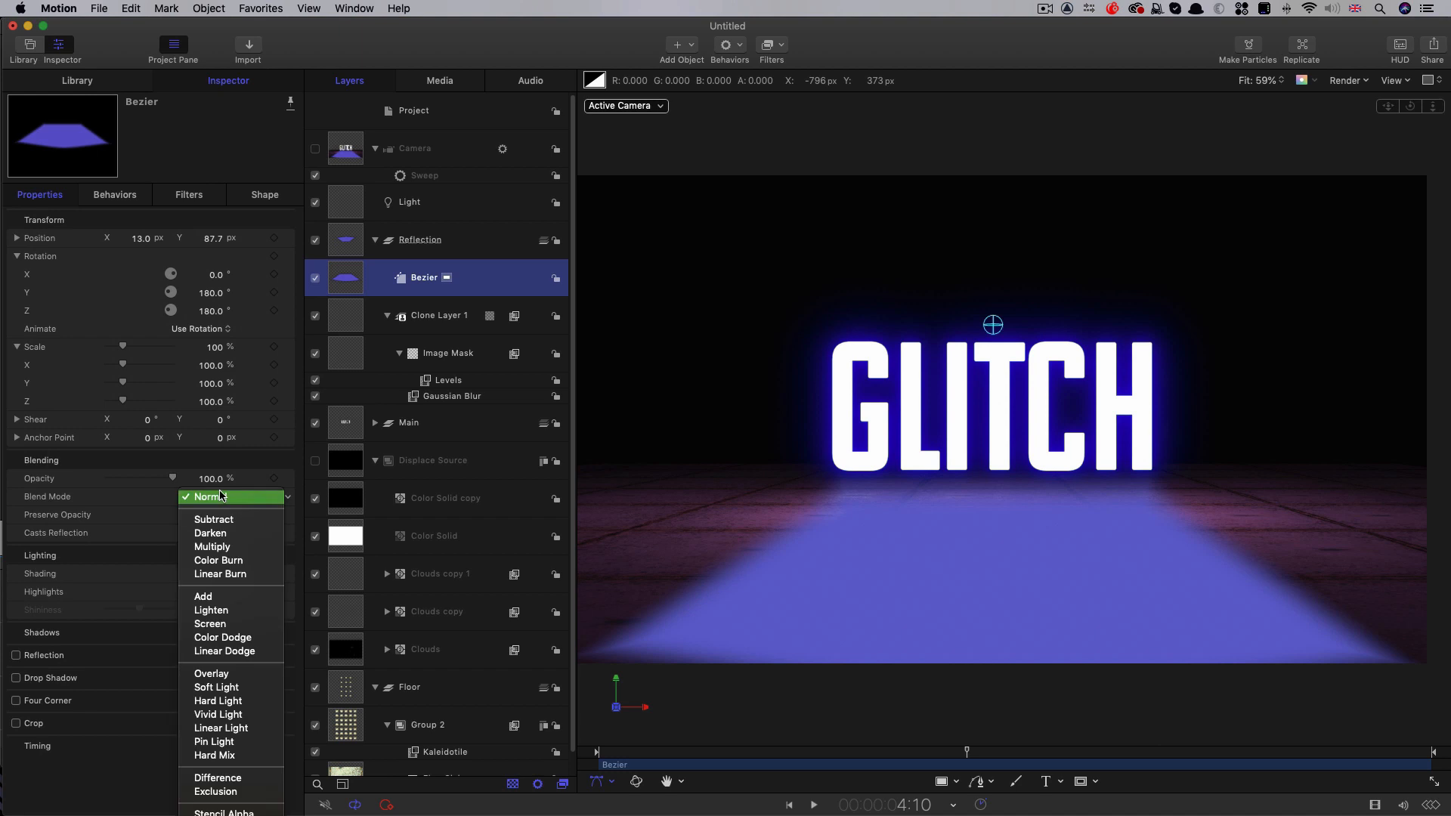
{"action": "left_click", "coordinate": [215, 611]}
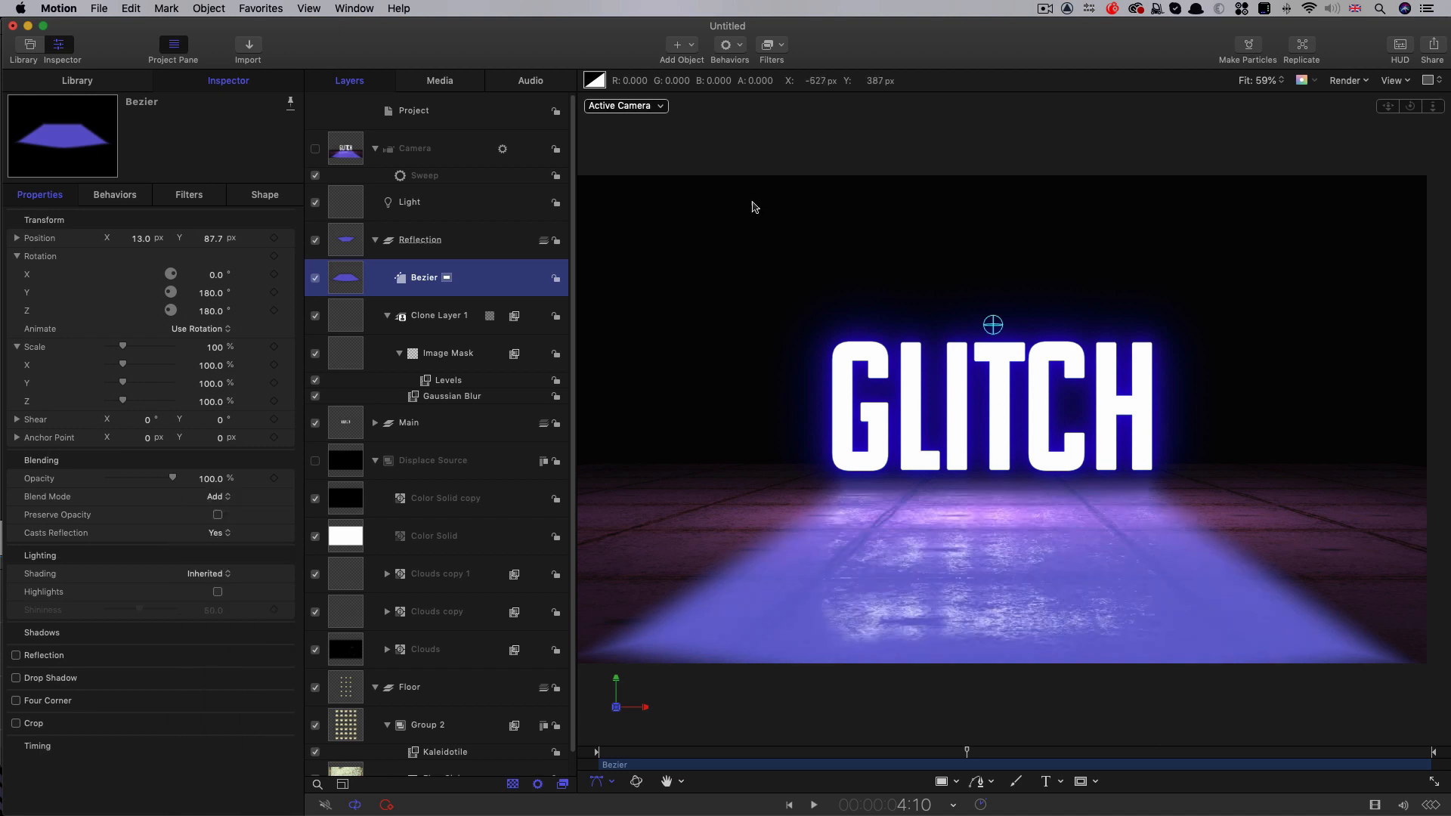
Step: Copy Clone Layer 1's Image Mask onto the Bezier shape and check the masked glow with the camera enabled at 5:15
{"action": "left_click", "coordinate": [346, 357]}
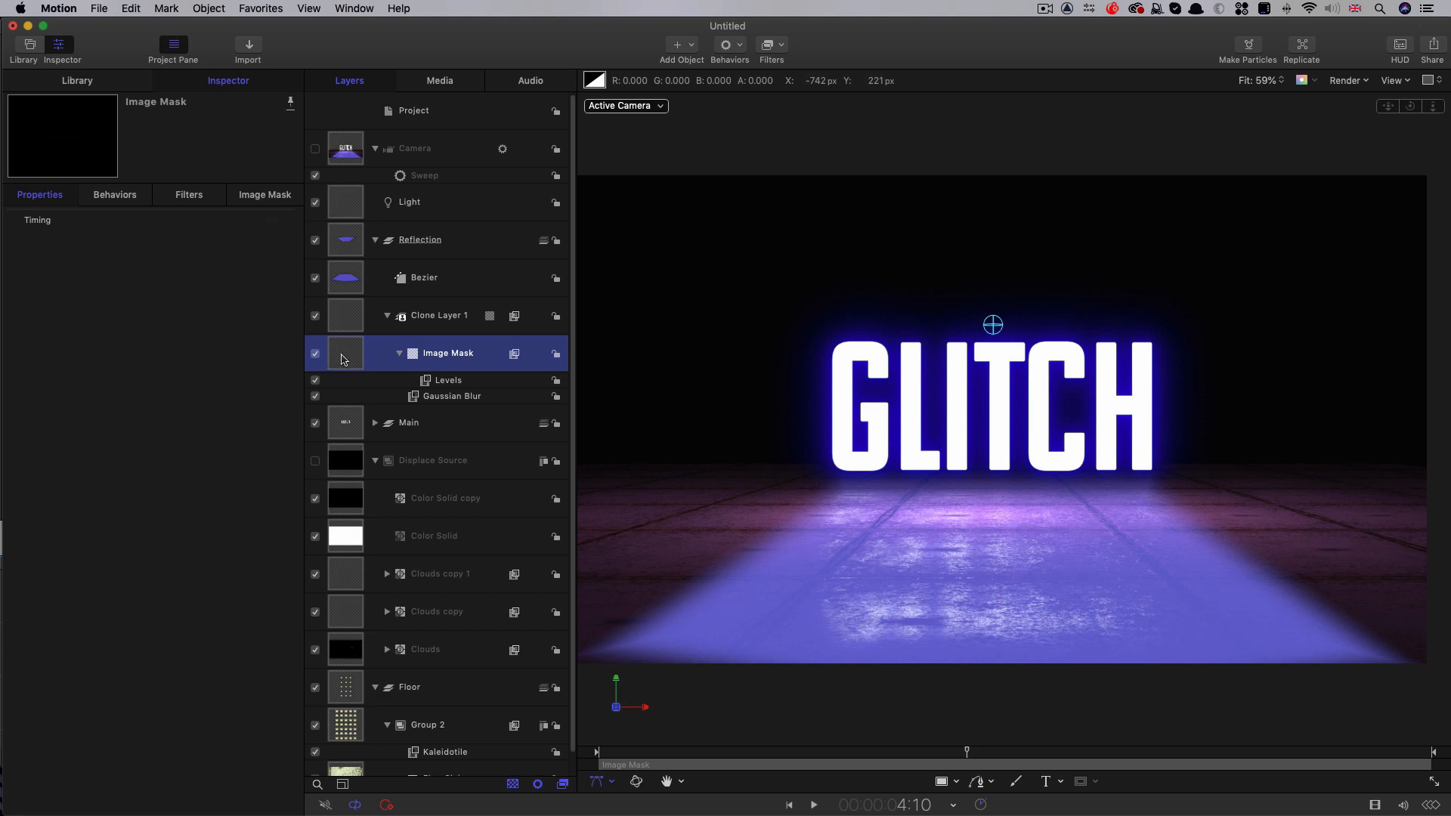
{"action": "left_click_drag", "start_coordinate": [346, 360], "coordinate": [344, 279]}
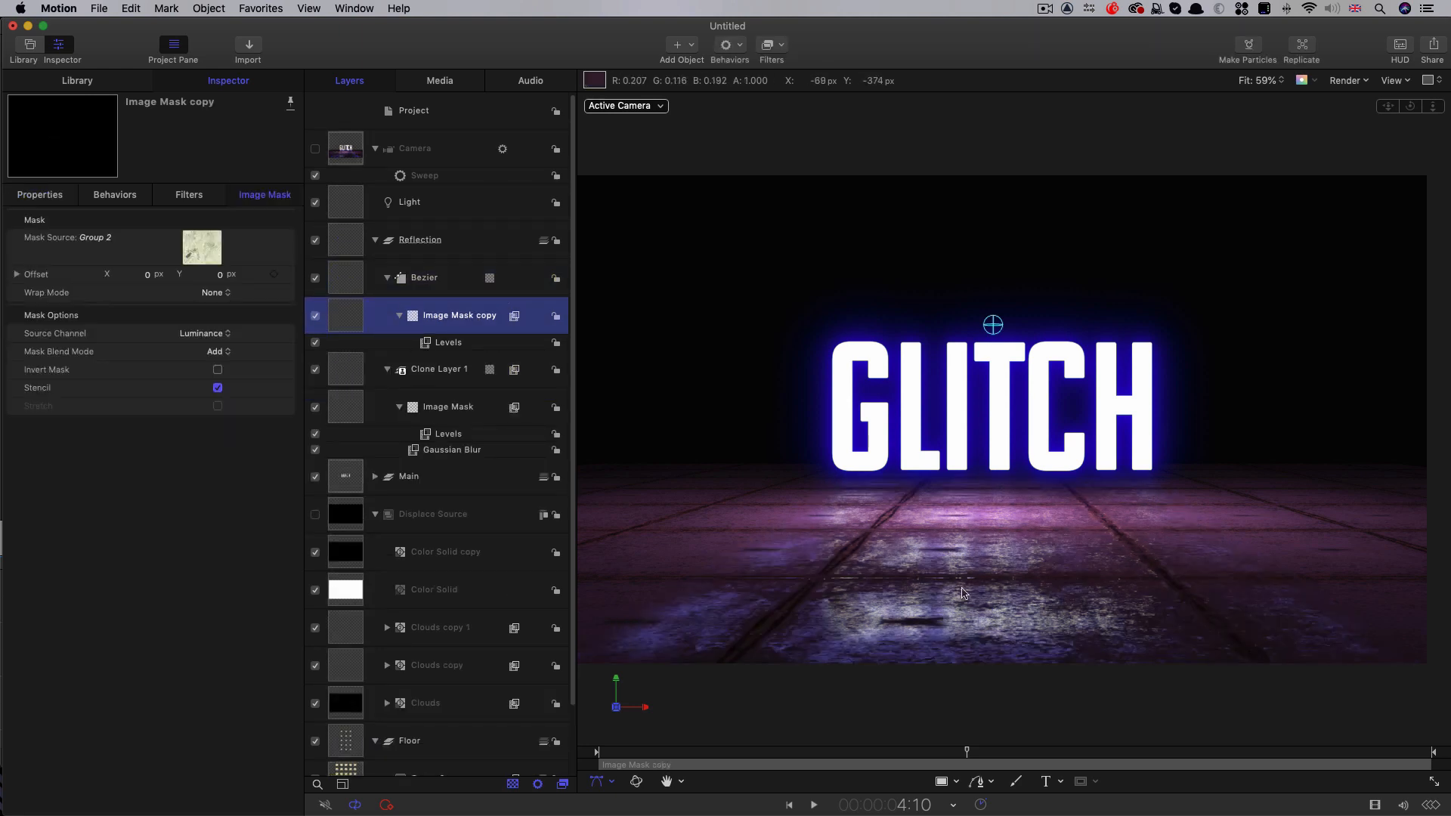
{"action": "left_click_drag", "start_coordinate": [966, 751], "coordinate": [1069, 758]}
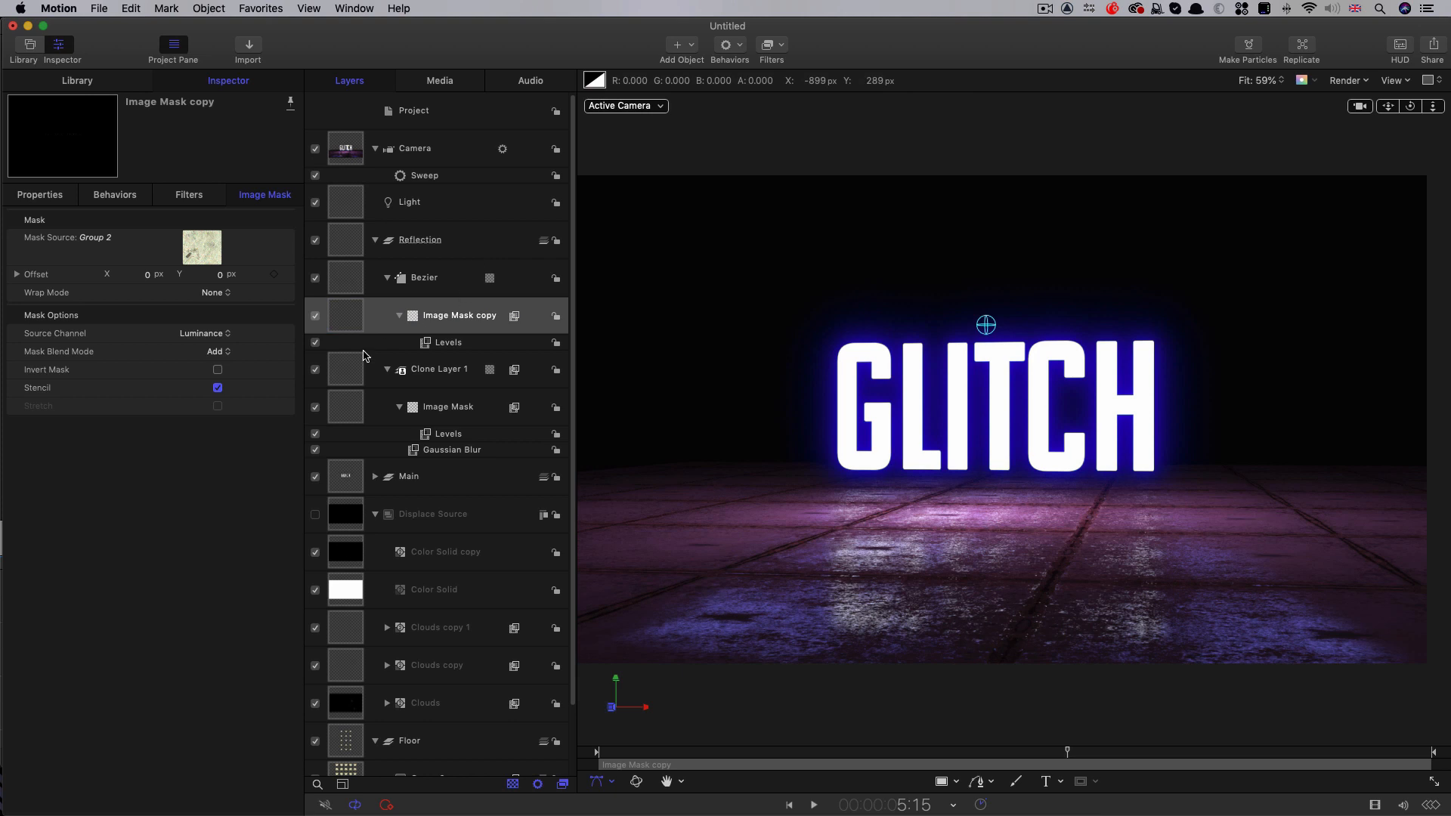
Step: Widen the Bezier shape's upper edge beyond both ends of the title, set its Roundness to 250 and scrub to check the glow
{"action": "left_click", "coordinate": [425, 278]}
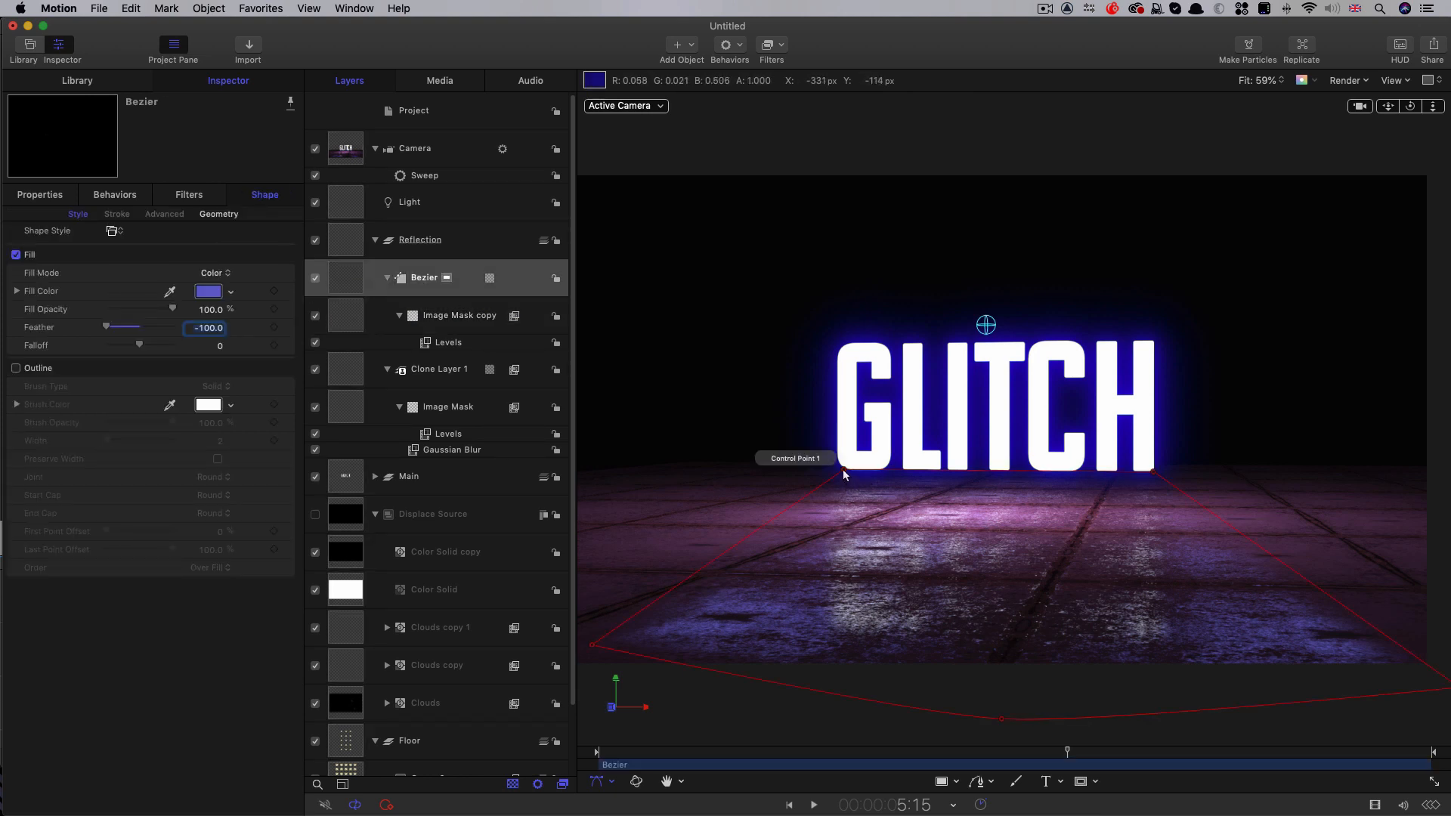
{"action": "left_click_drag", "start_coordinate": [841, 473], "coordinate": [831, 473]}
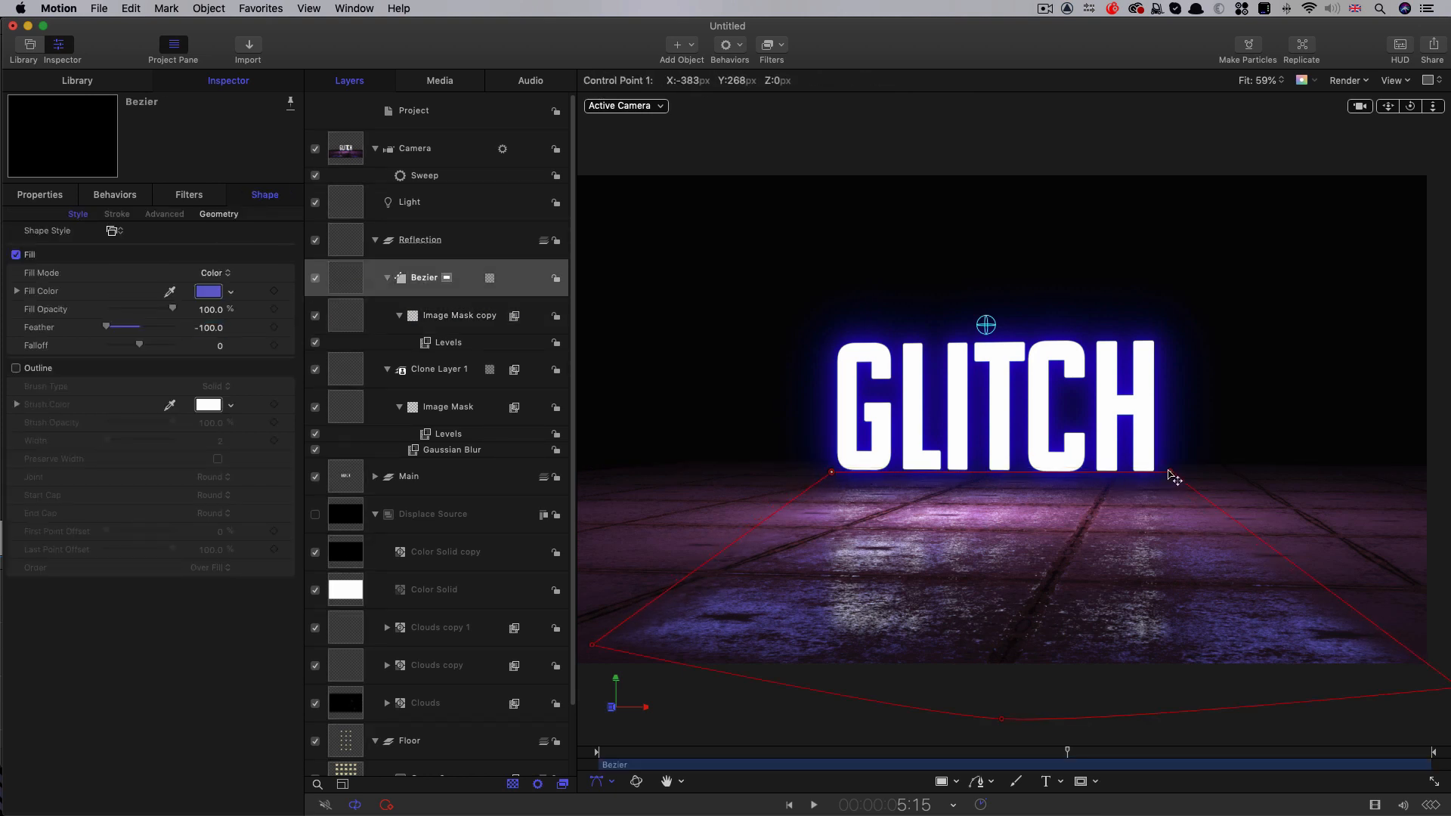
{"action": "left_click_drag", "start_coordinate": [1168, 472], "coordinate": [1191, 473]}
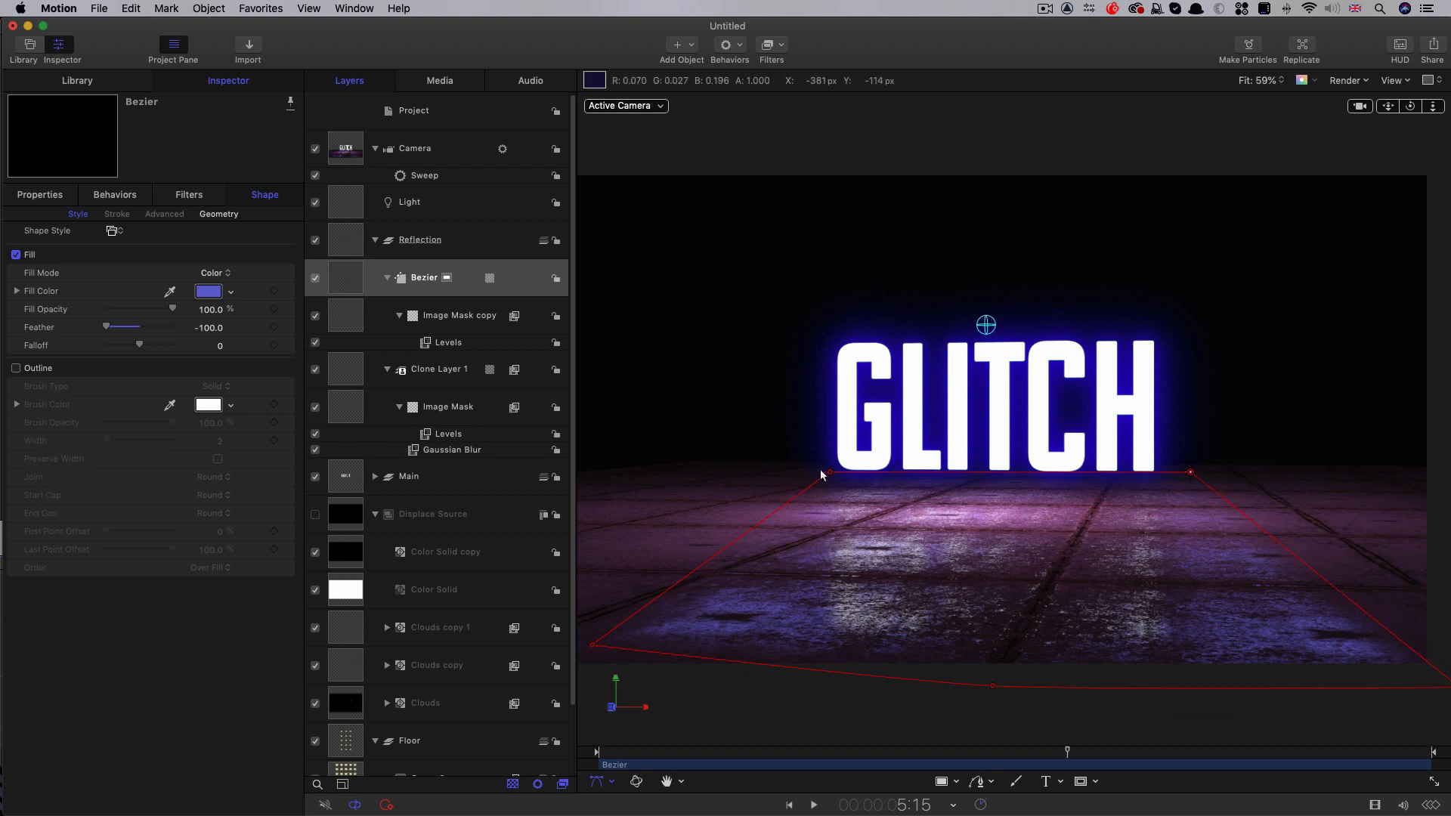
{"action": "left_click_drag", "start_coordinate": [824, 475], "coordinate": [811, 474]}
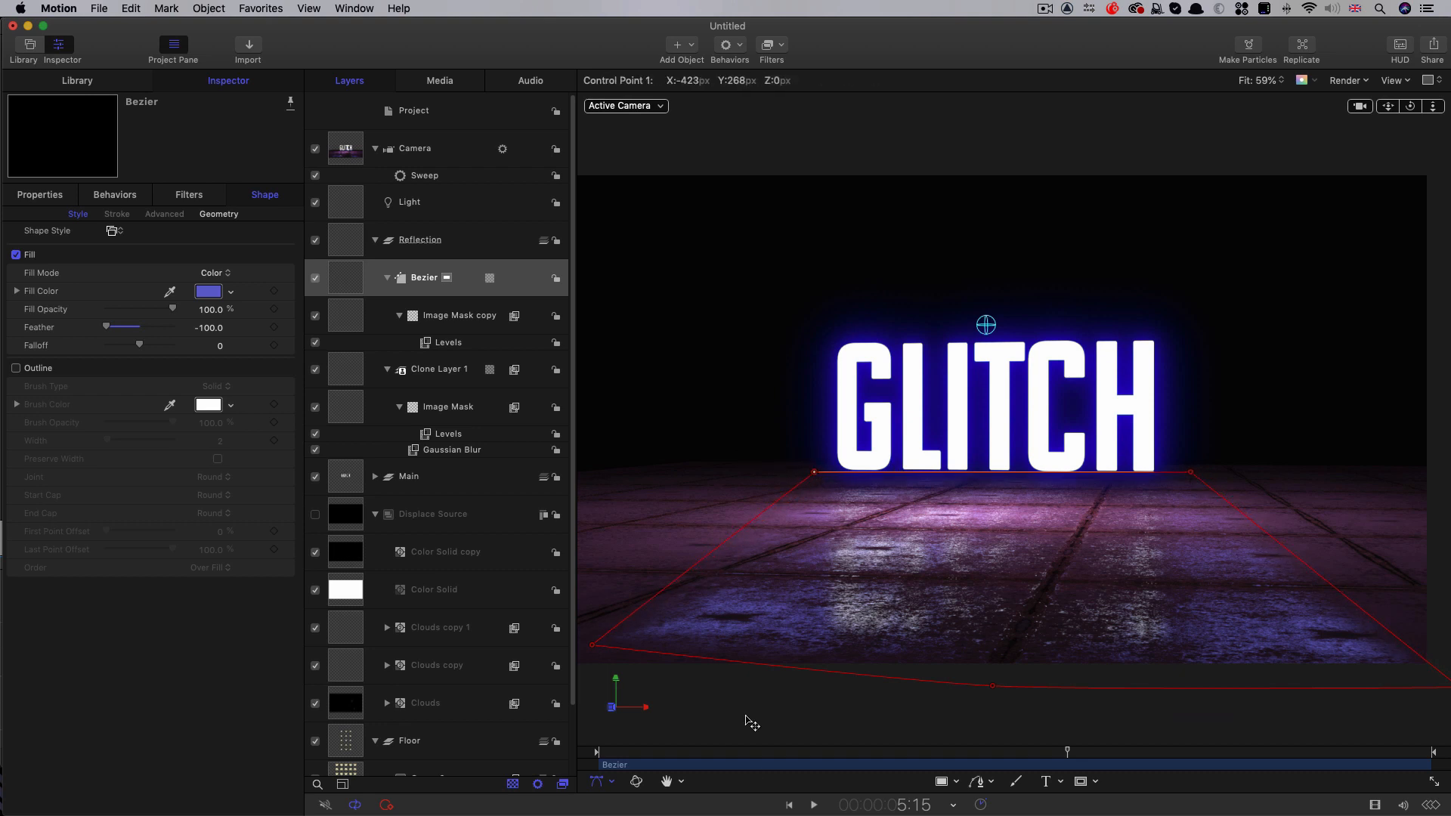
{"action": "scroll", "coordinate": [794, 706], "scroll_direction": "left", "scroll_amount": 4}
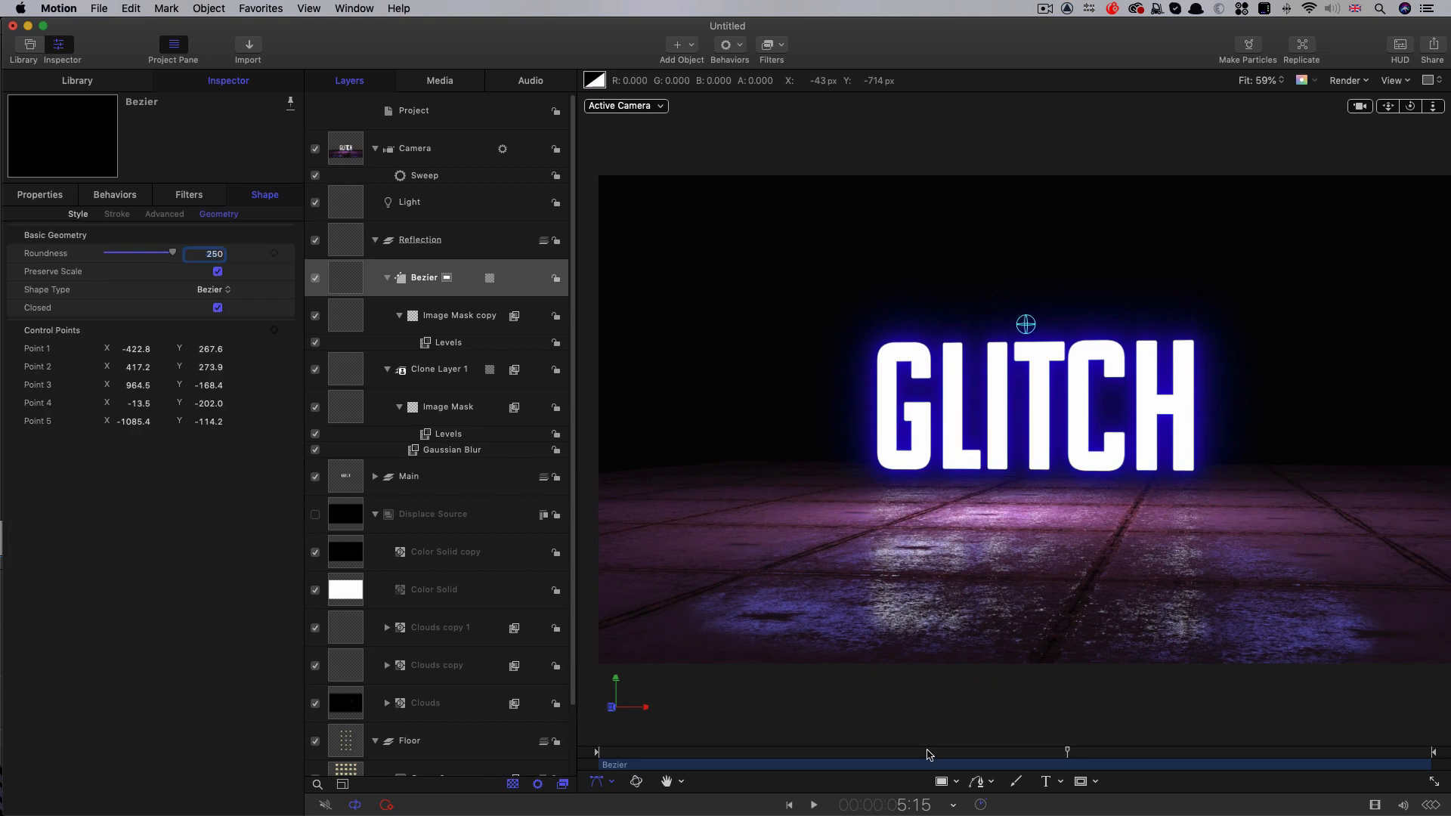
{"action": "left_click_drag", "start_coordinate": [929, 753], "coordinate": [1071, 756]}
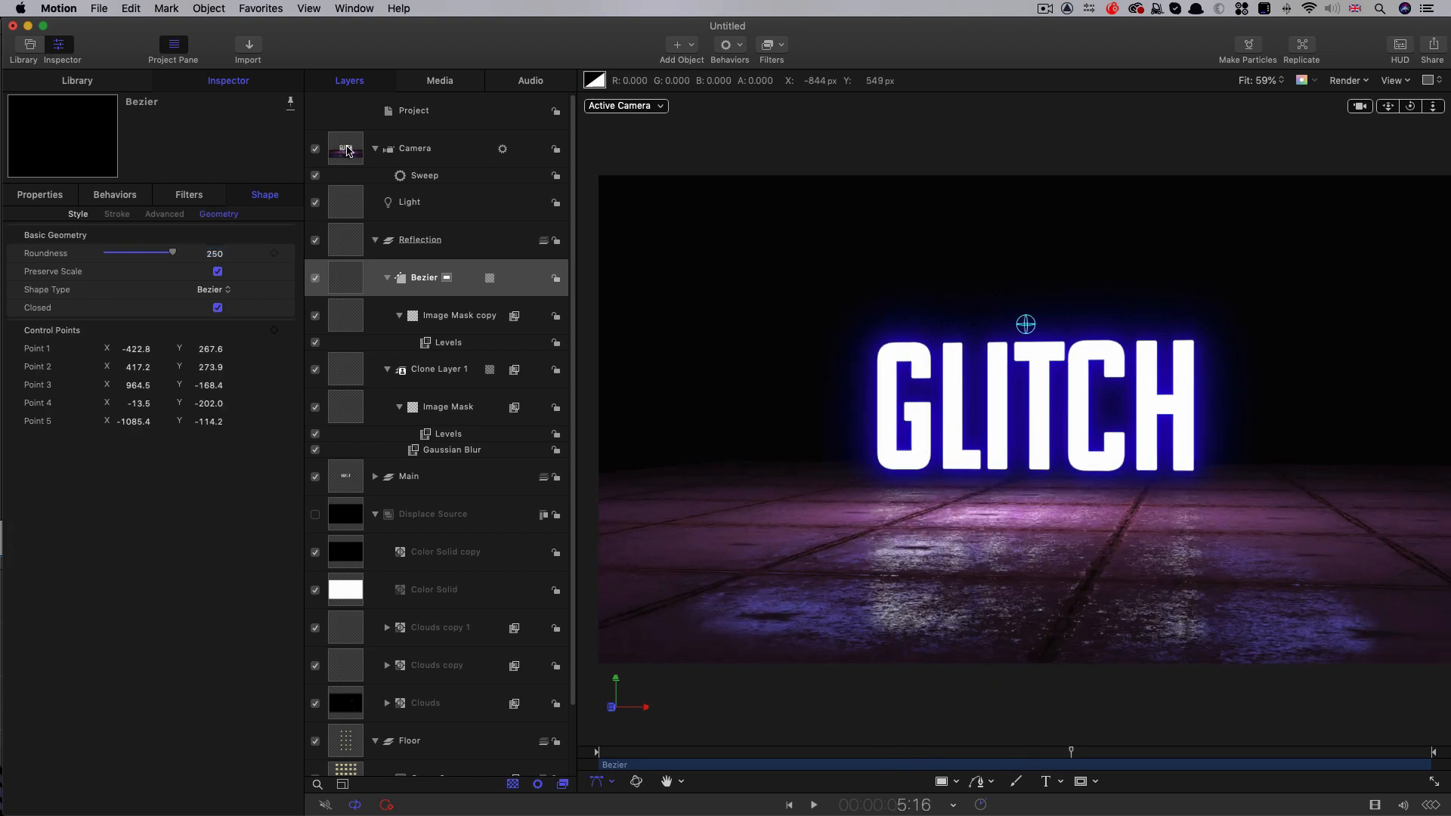
Step: Set the camera's Angle Of View to 75°
{"action": "left_click", "coordinate": [349, 151]}
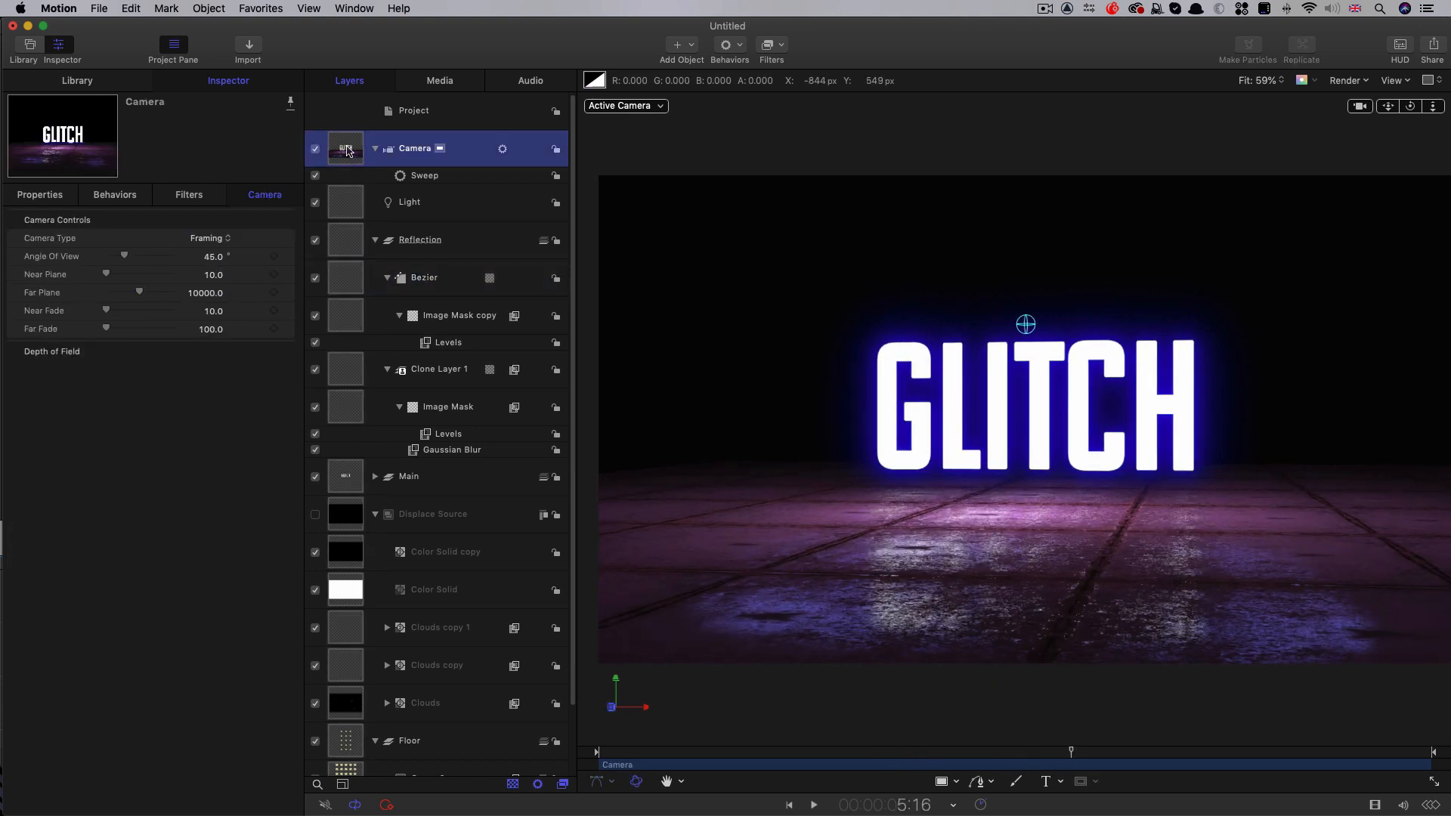
{"action": "left_click", "coordinate": [213, 258]}
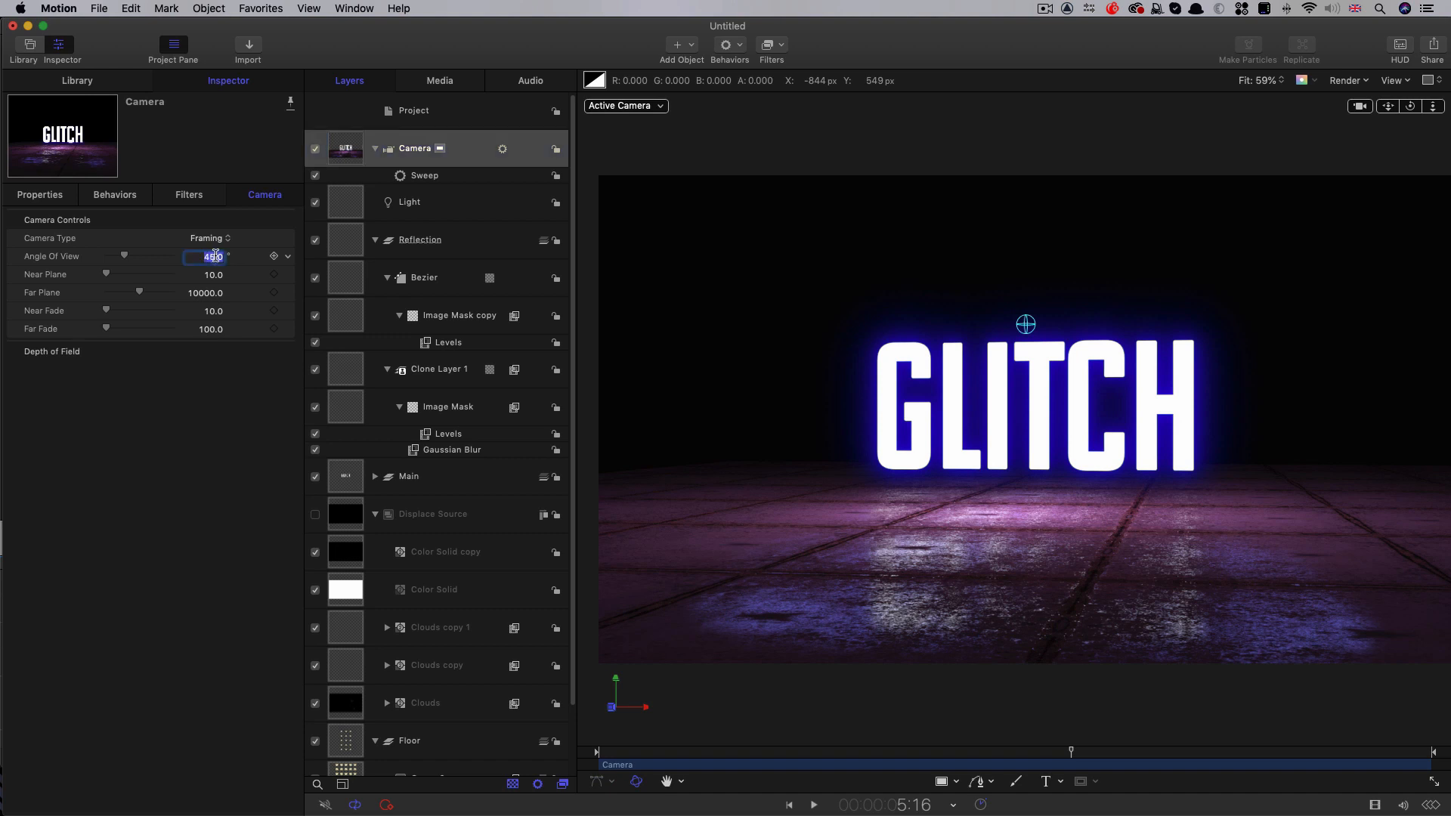
{"action": "type", "text": "75"}
{"action": "key", "text": "Return"}
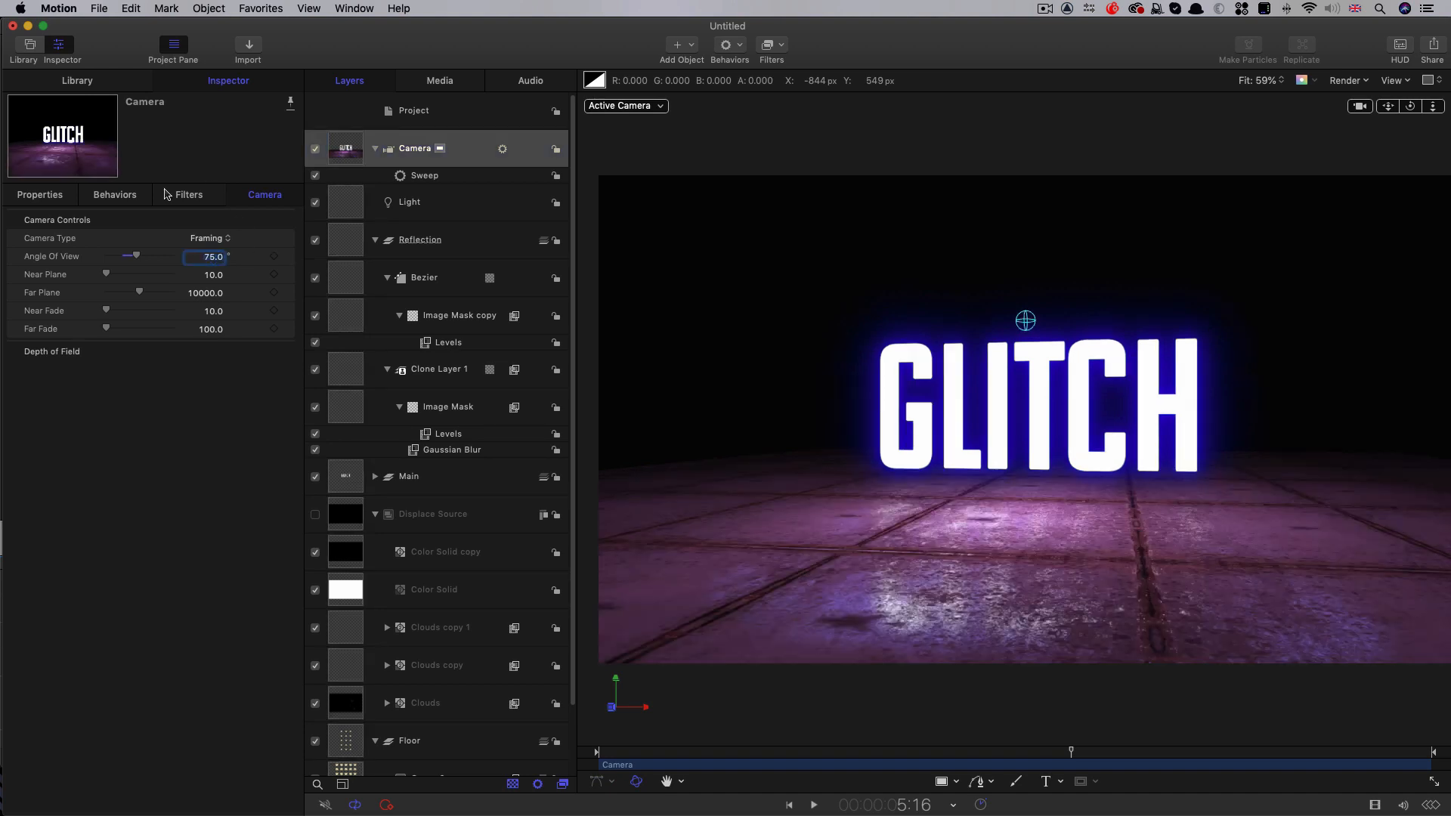
Step: Set the camera's Z position to 600 px and scrub the timeline to check the wider framing
{"action": "left_click", "coordinate": [39, 195]}
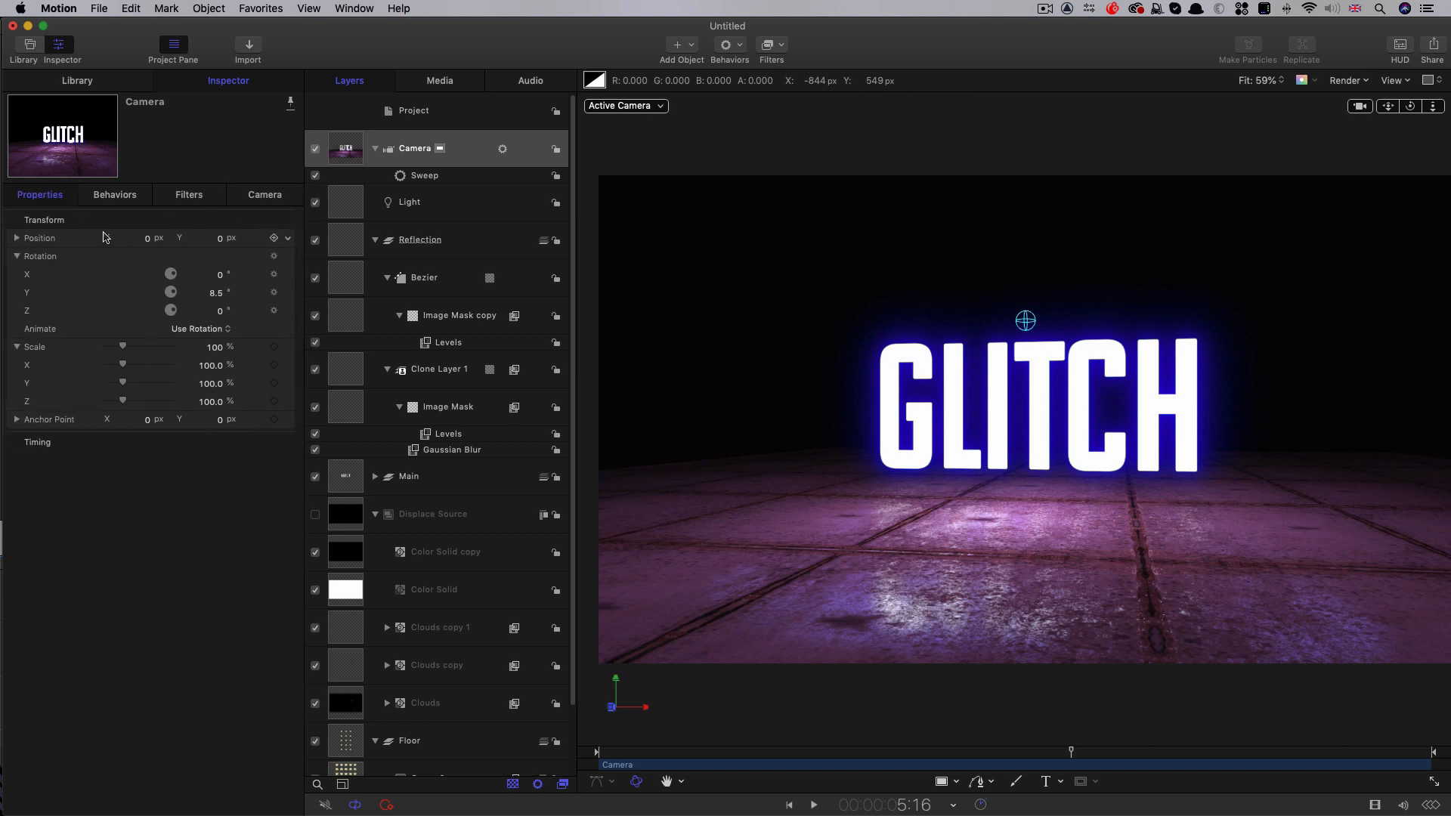
{"action": "left_click", "coordinate": [16, 238]}
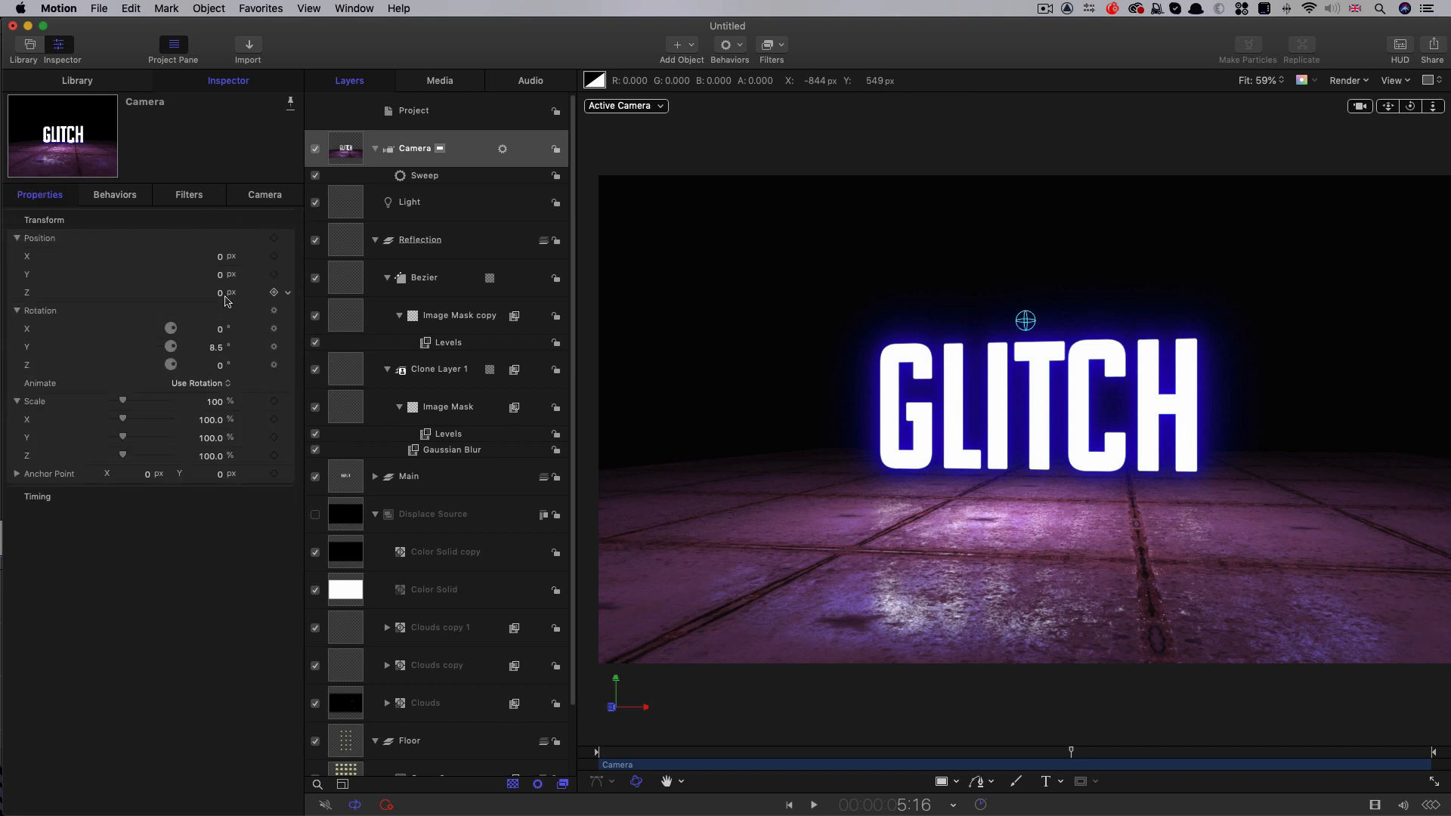
{"action": "left_click", "coordinate": [221, 294]}
{"action": "type", "text": "600"}
{"action": "key", "text": "Return"}
{"action": "left_click_drag", "start_coordinate": [1052, 752], "coordinate": [1023, 752]}
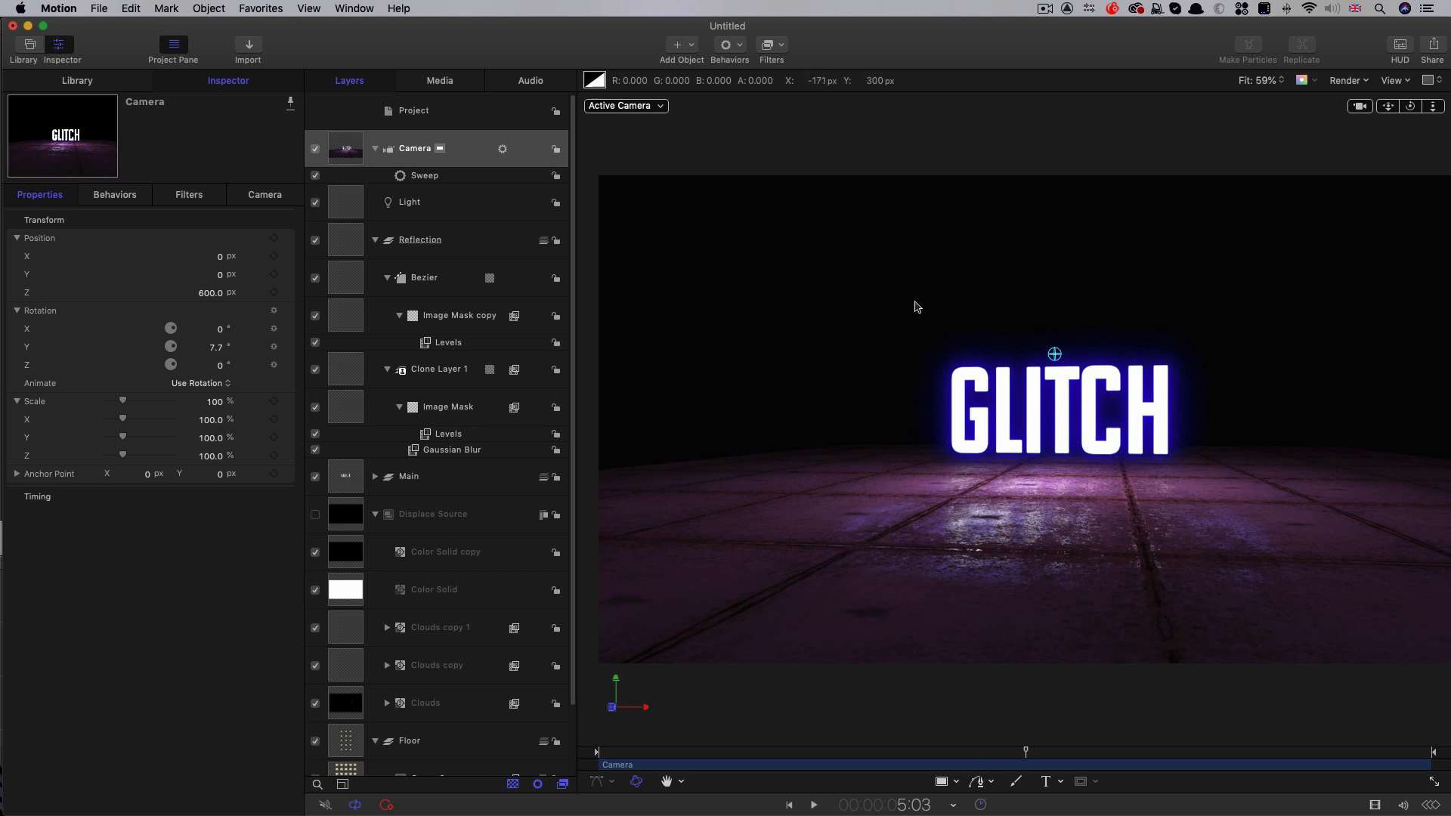
Step: Create a new group at the top of the project and name it Wall
{"action": "left_click", "coordinate": [434, 112]}
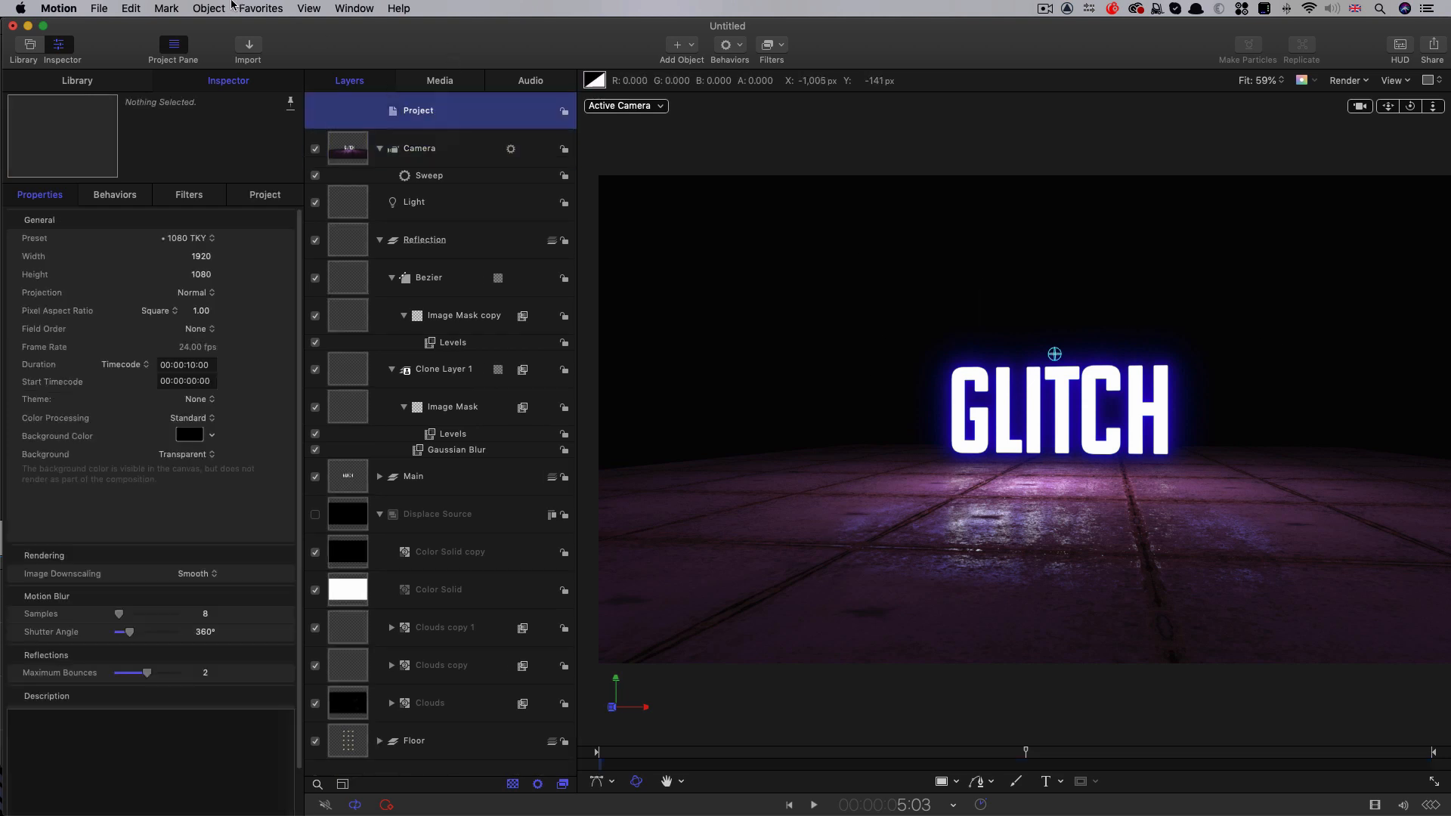
{"action": "left_click", "coordinate": [231, 8]}
{"action": "left_click", "coordinate": [234, 30]}
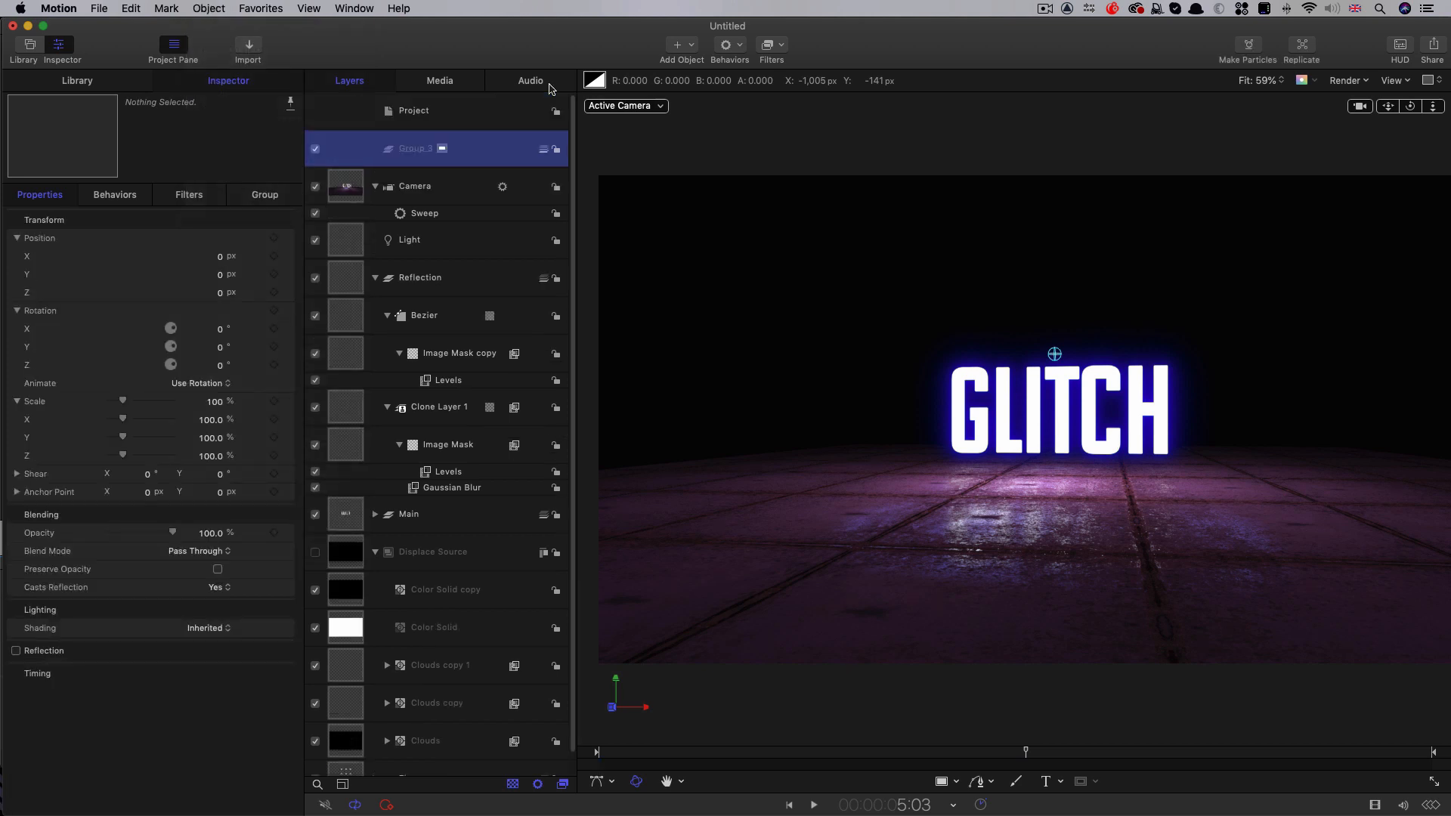
{"action": "double_click", "coordinate": [417, 149]}
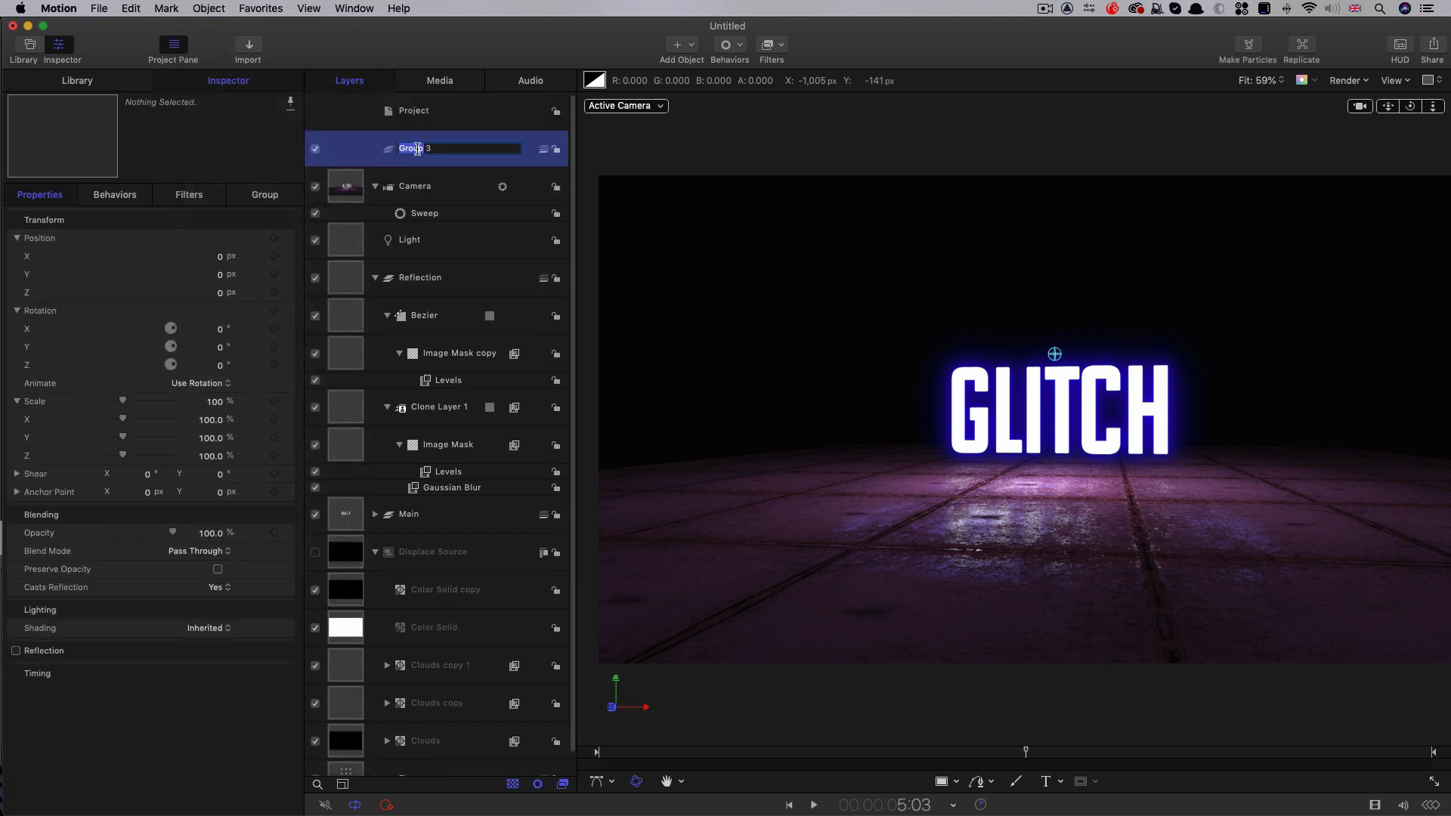
{"action": "type", "text": "Wall"}
{"action": "key", "text": "Return"}
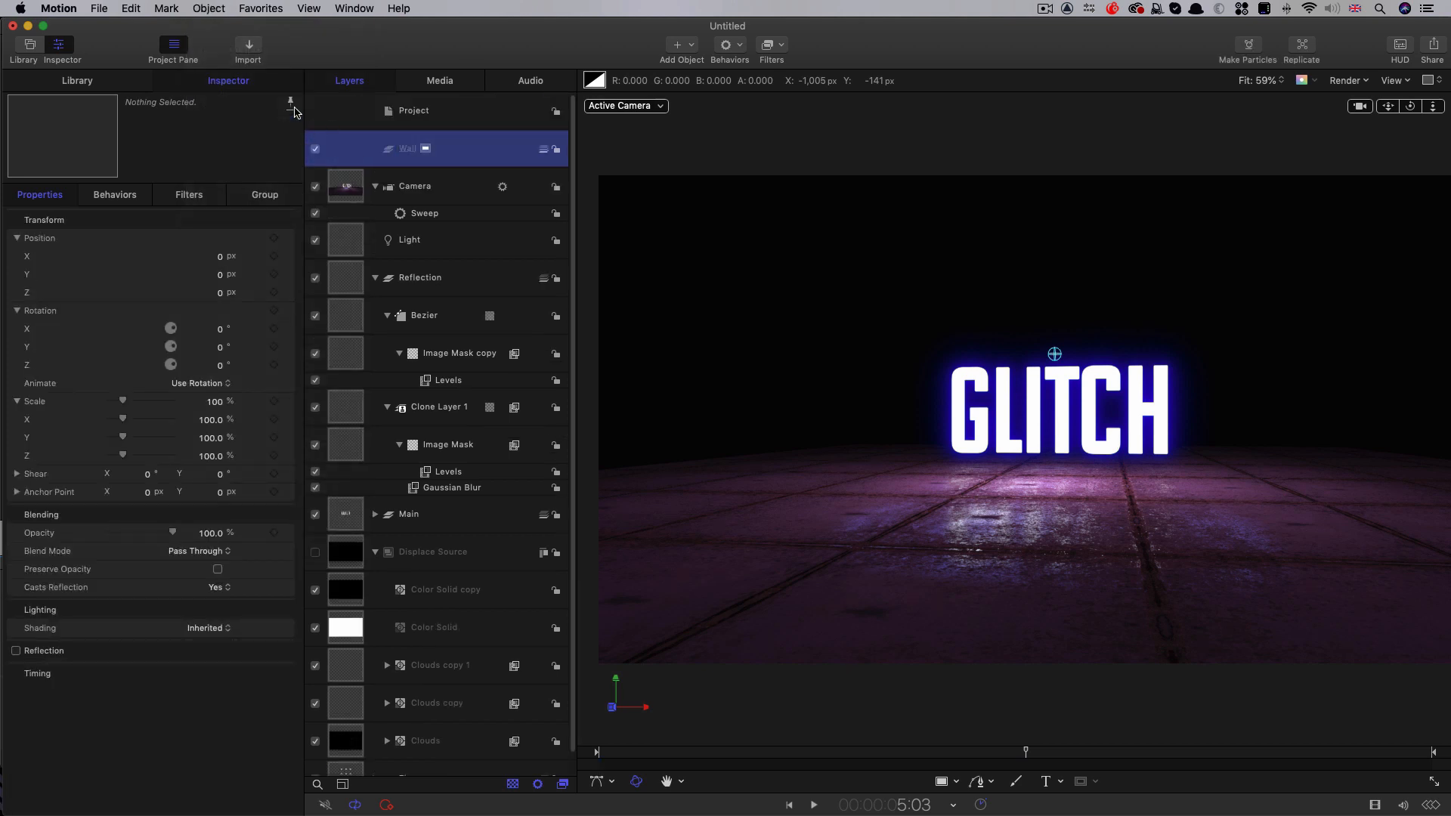
Step: Import Wall.jpg from the TEXTURES folder into the Wall group
{"action": "left_click", "coordinate": [250, 46]}
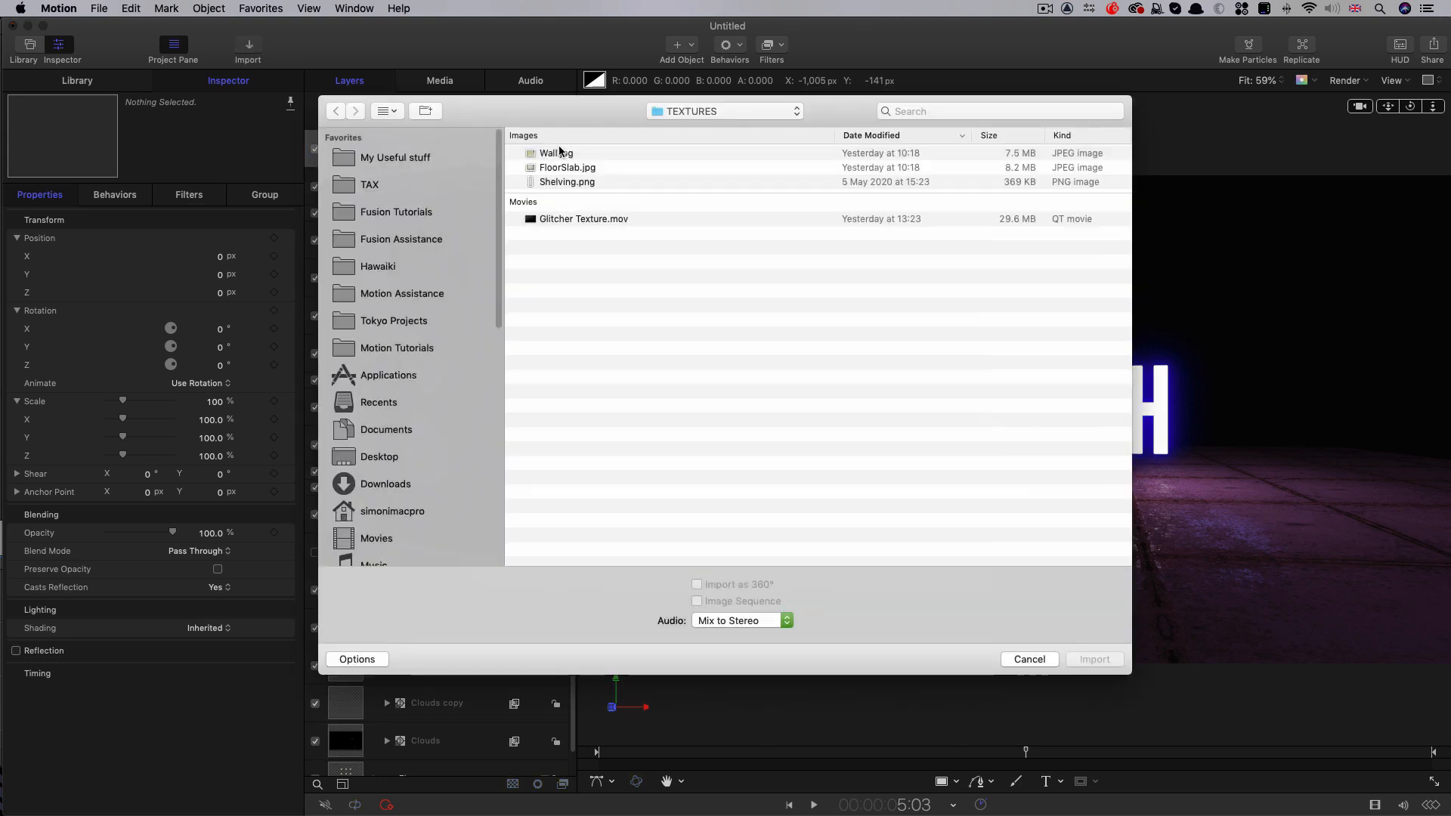
{"action": "left_click", "coordinate": [560, 153]}
{"action": "left_click", "coordinate": [1094, 659]}
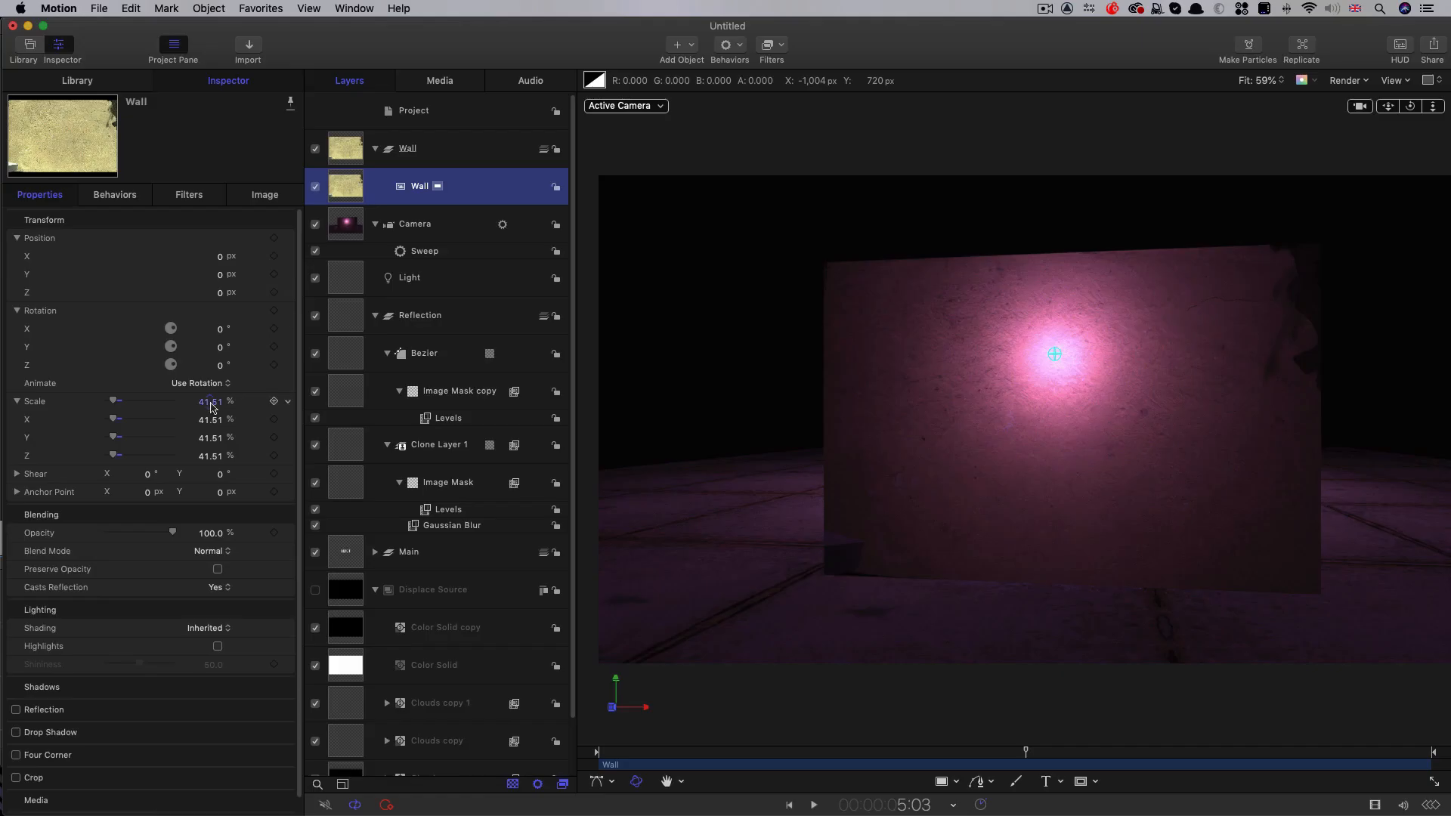
Step: Scale the Wall image to 500% and set its Z position to -3000 px
{"action": "left_click", "coordinate": [210, 403]}
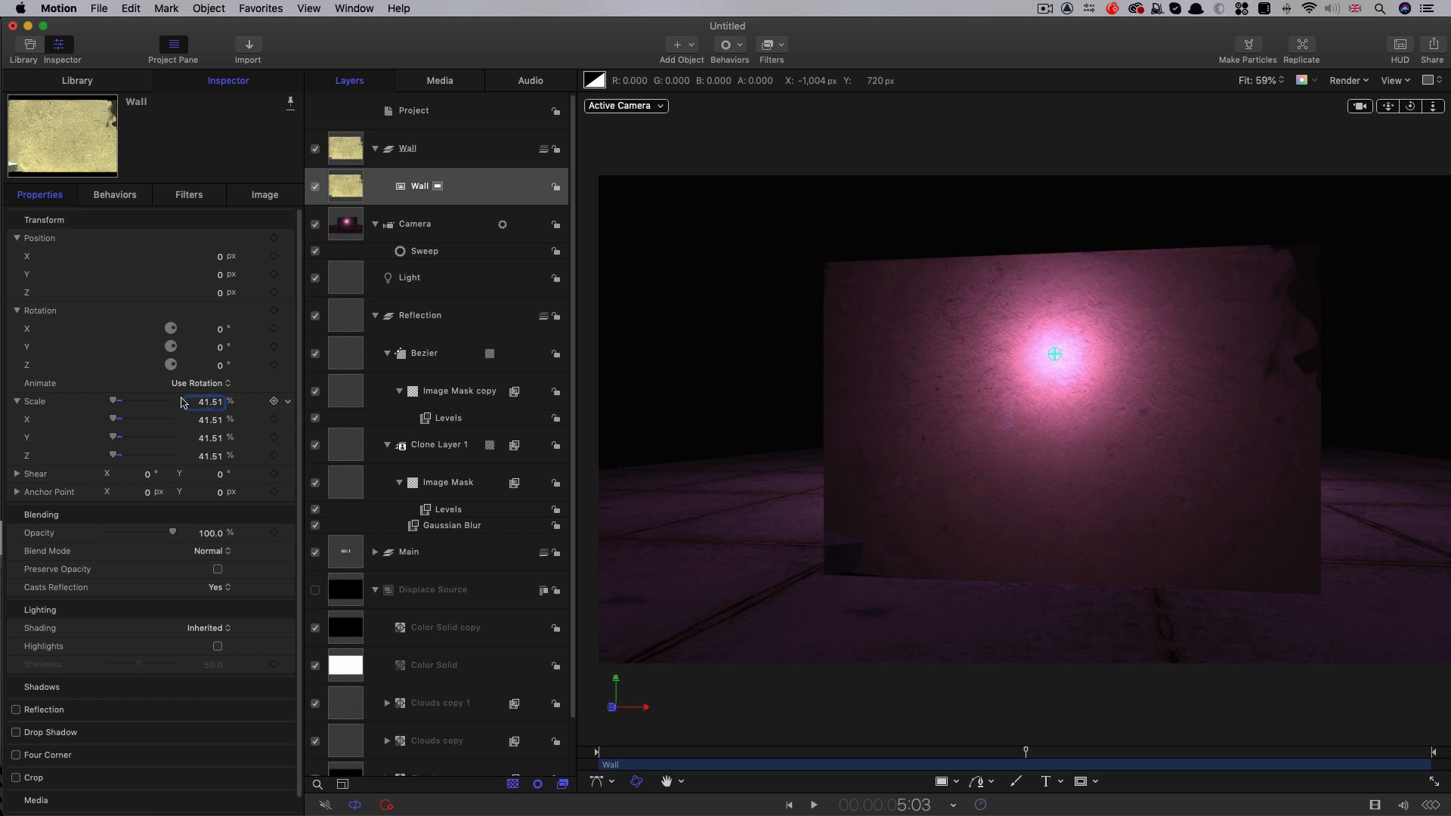
{"action": "type", "text": "500"}
{"action": "key", "text": "Return"}
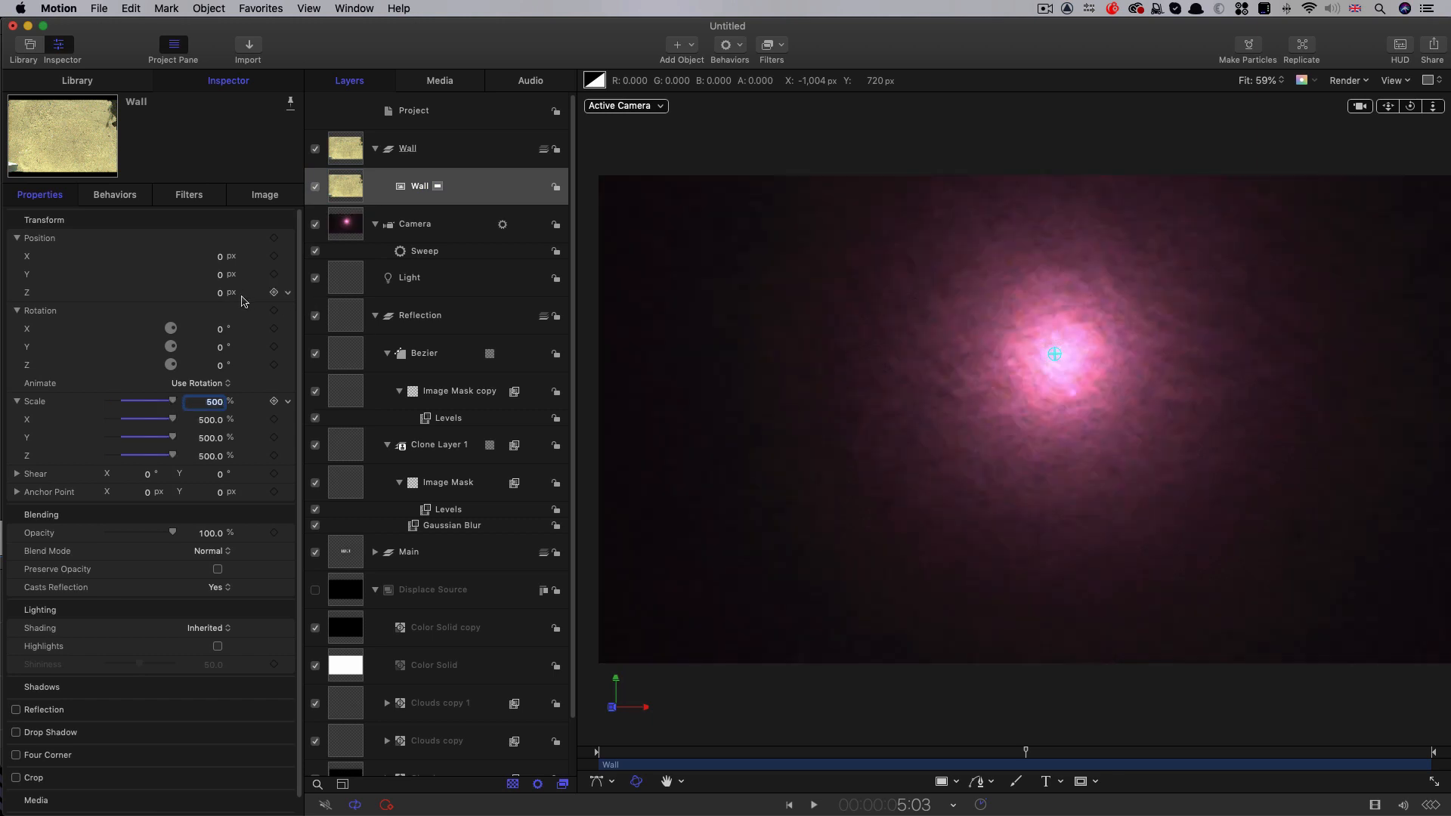
{"action": "left_click", "coordinate": [219, 293]}
{"action": "type", "text": "-300"}
{"action": "key", "text": "Return"}
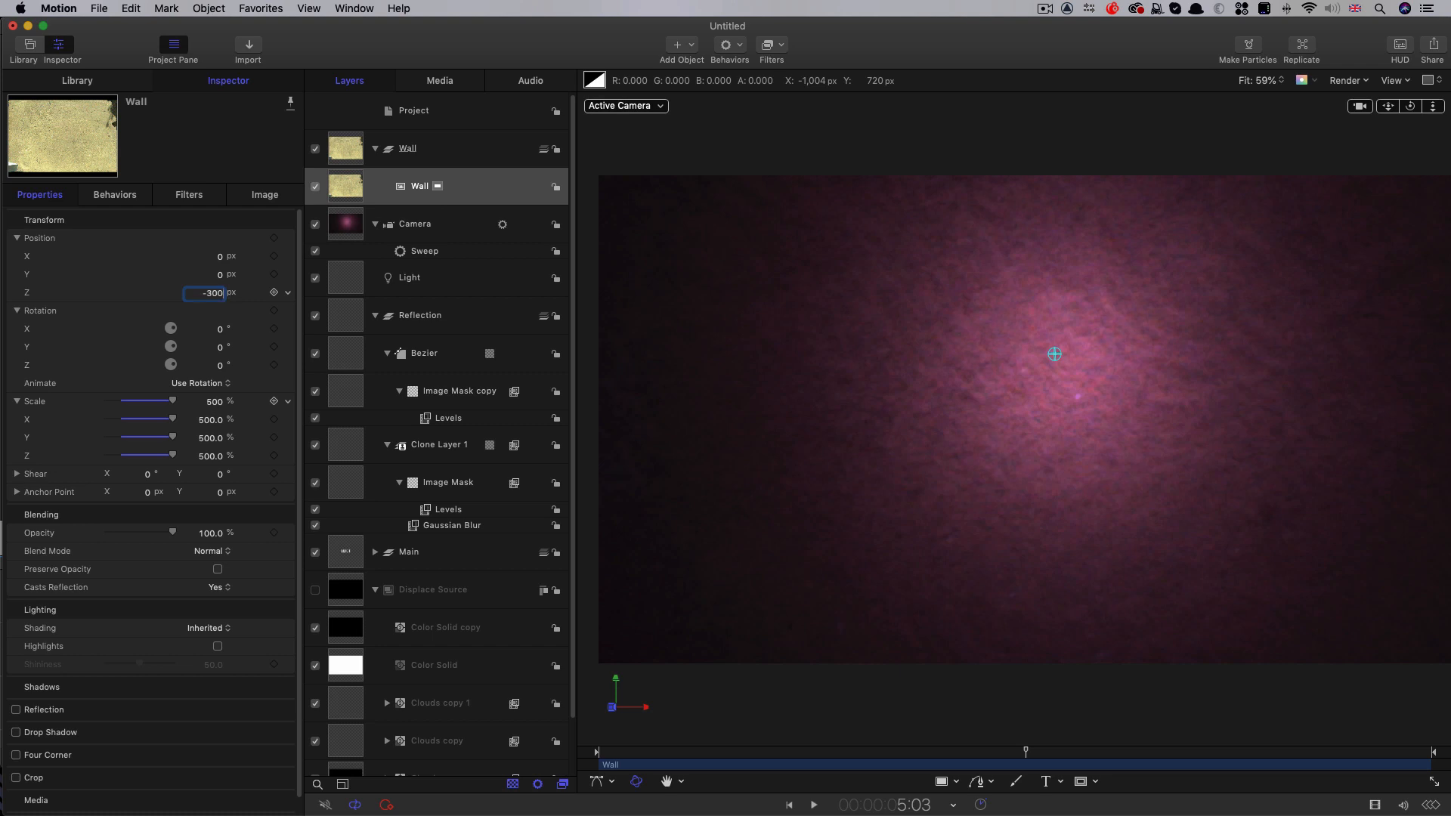
{"action": "key", "text": "Return"}
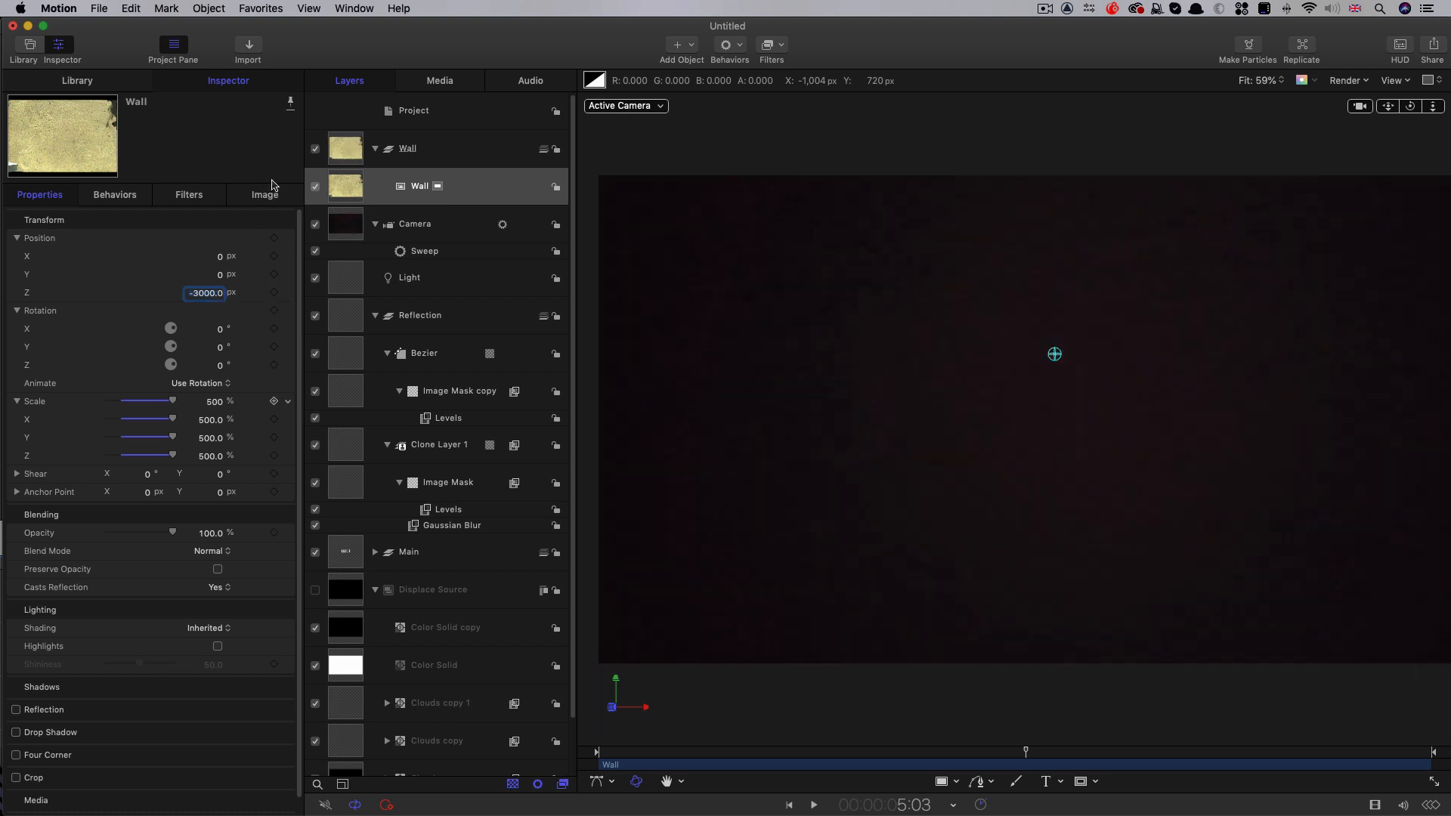
Step: Send the Wall group to the back of the layer stack and scrub the timeline to check the backdrop
{"action": "left_click", "coordinate": [351, 145]}
{"action": "key", "text": "super+shift+bracketleft"}
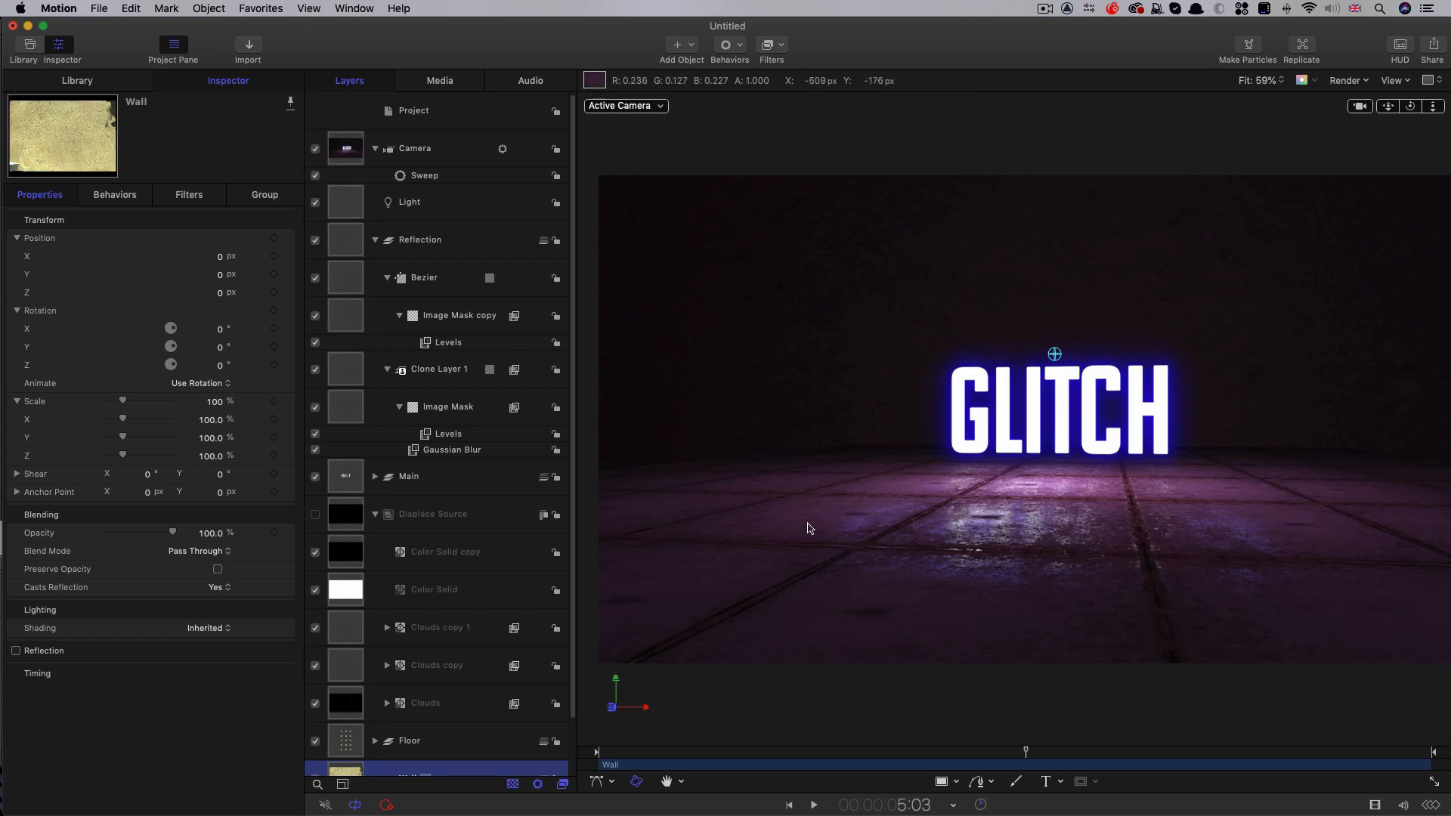
{"action": "left_click", "coordinate": [661, 761]}
{"action": "left_click_drag", "start_coordinate": [674, 764], "coordinate": [965, 788]}
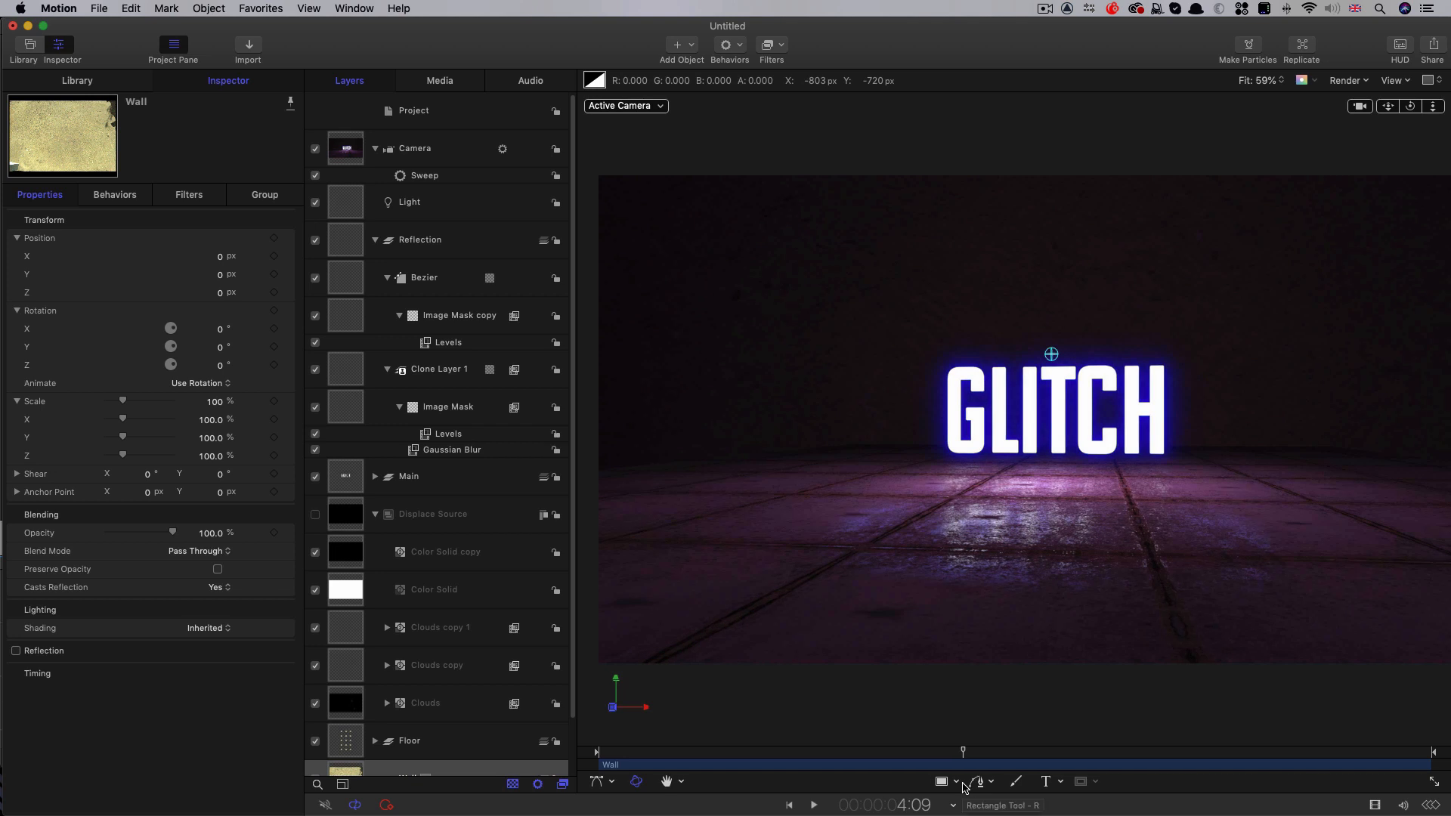
Step: Create a new group at the top of the project and name it Girders
{"action": "left_click", "coordinate": [437, 111]}
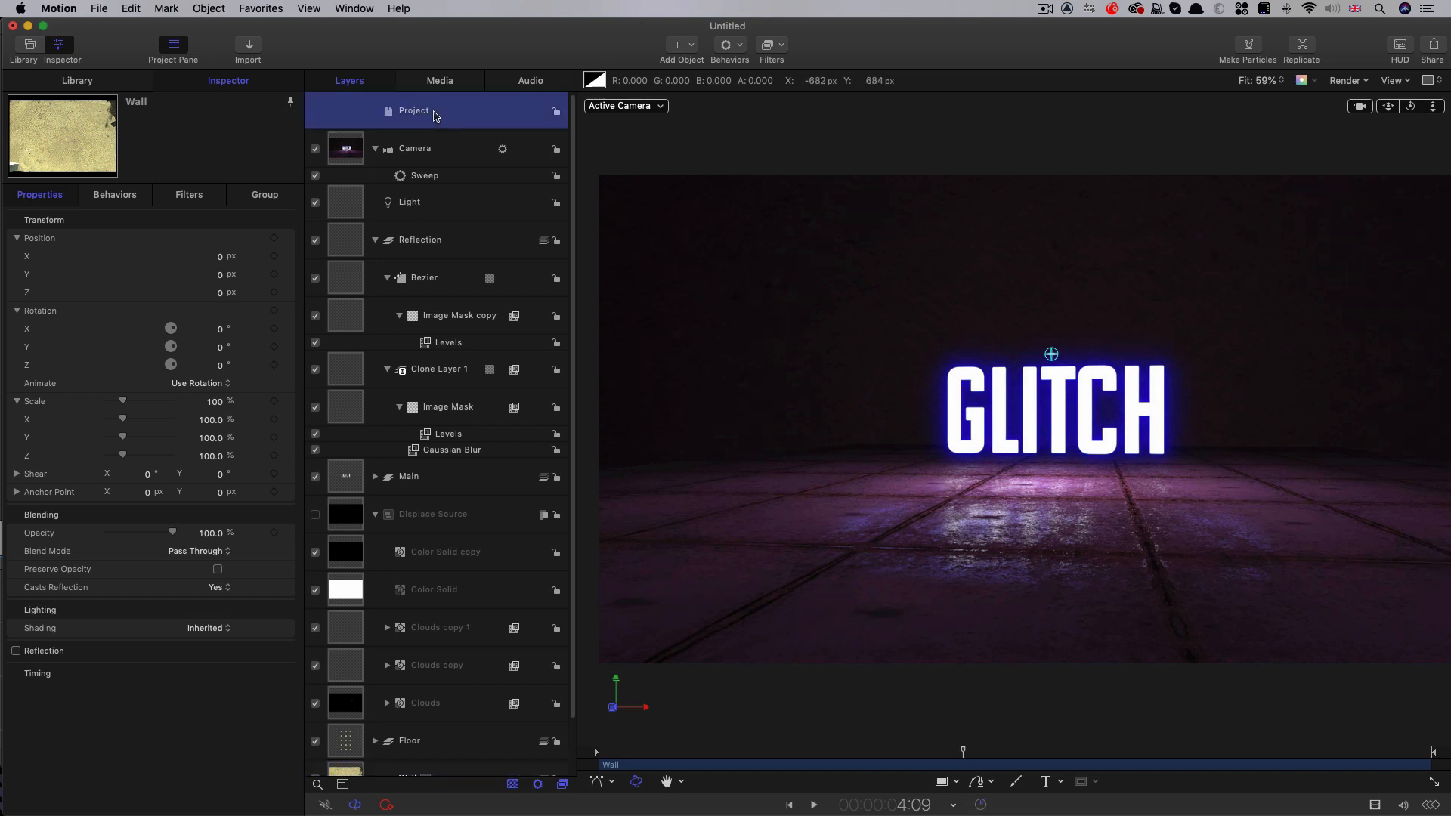
{"action": "left_click", "coordinate": [209, 8]}
{"action": "left_click", "coordinate": [215, 27]}
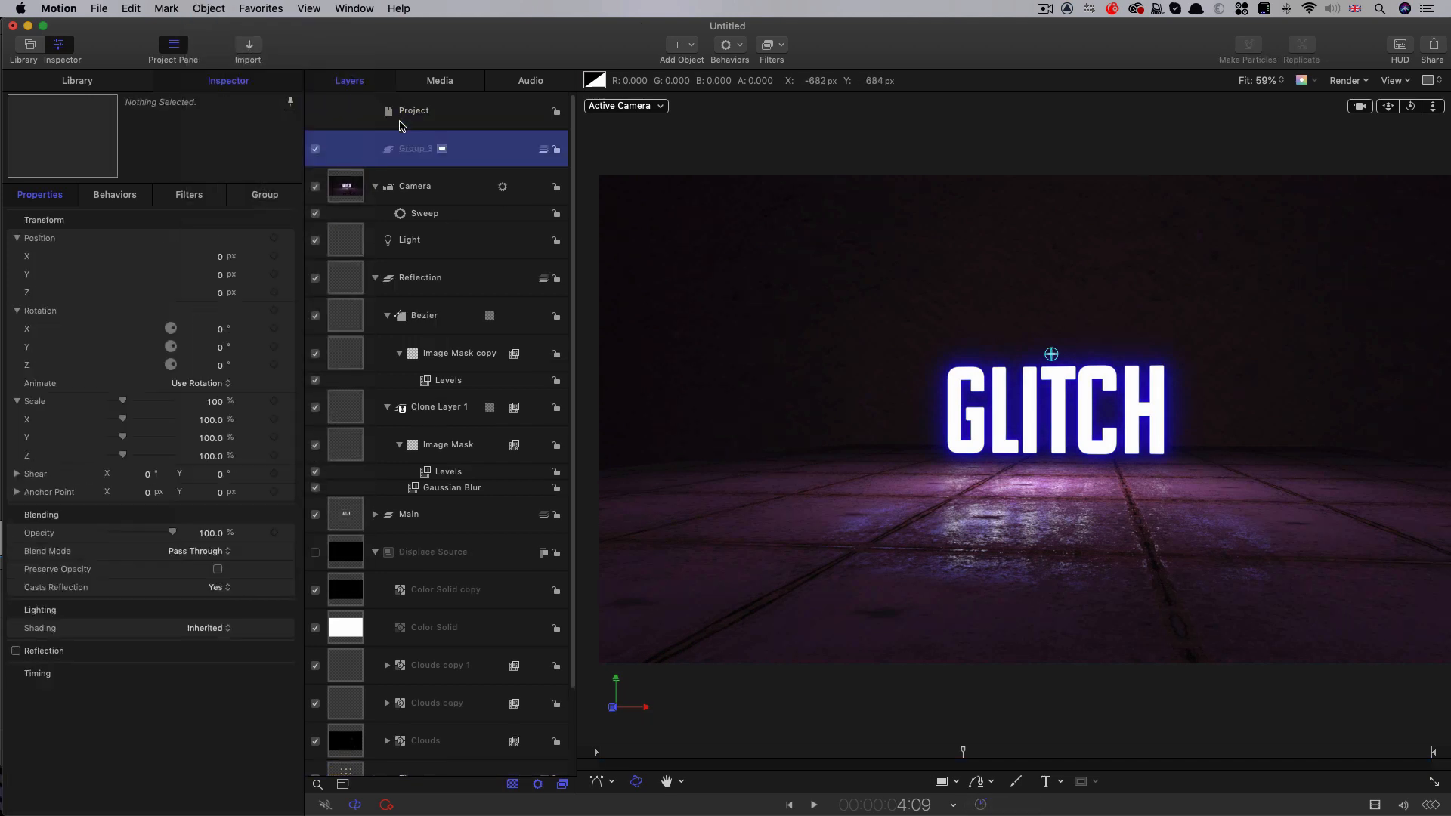
{"action": "double_click", "coordinate": [418, 149]}
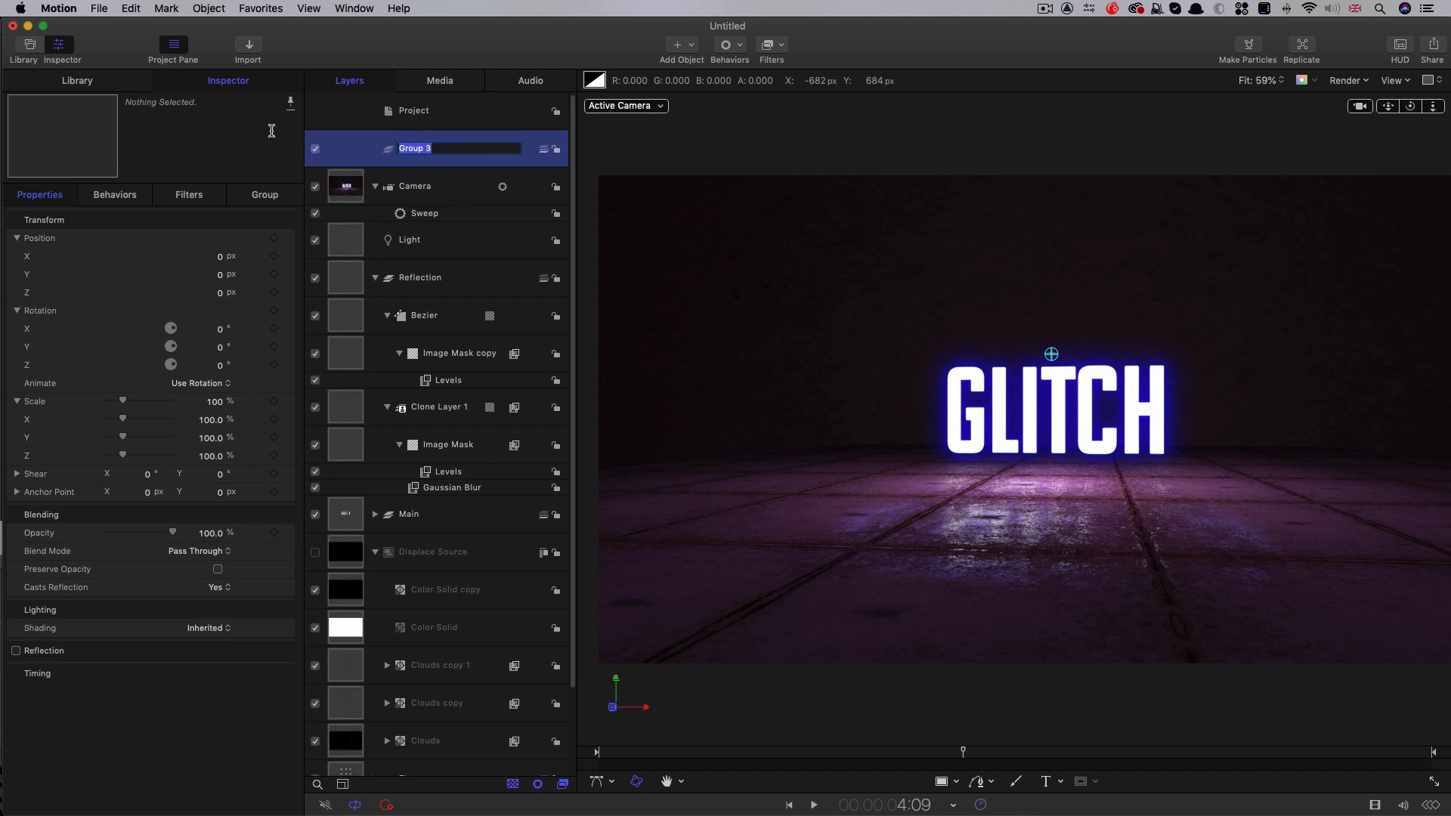
{"action": "type", "text": "Giurders"}
{"action": "key", "text": "Return"}
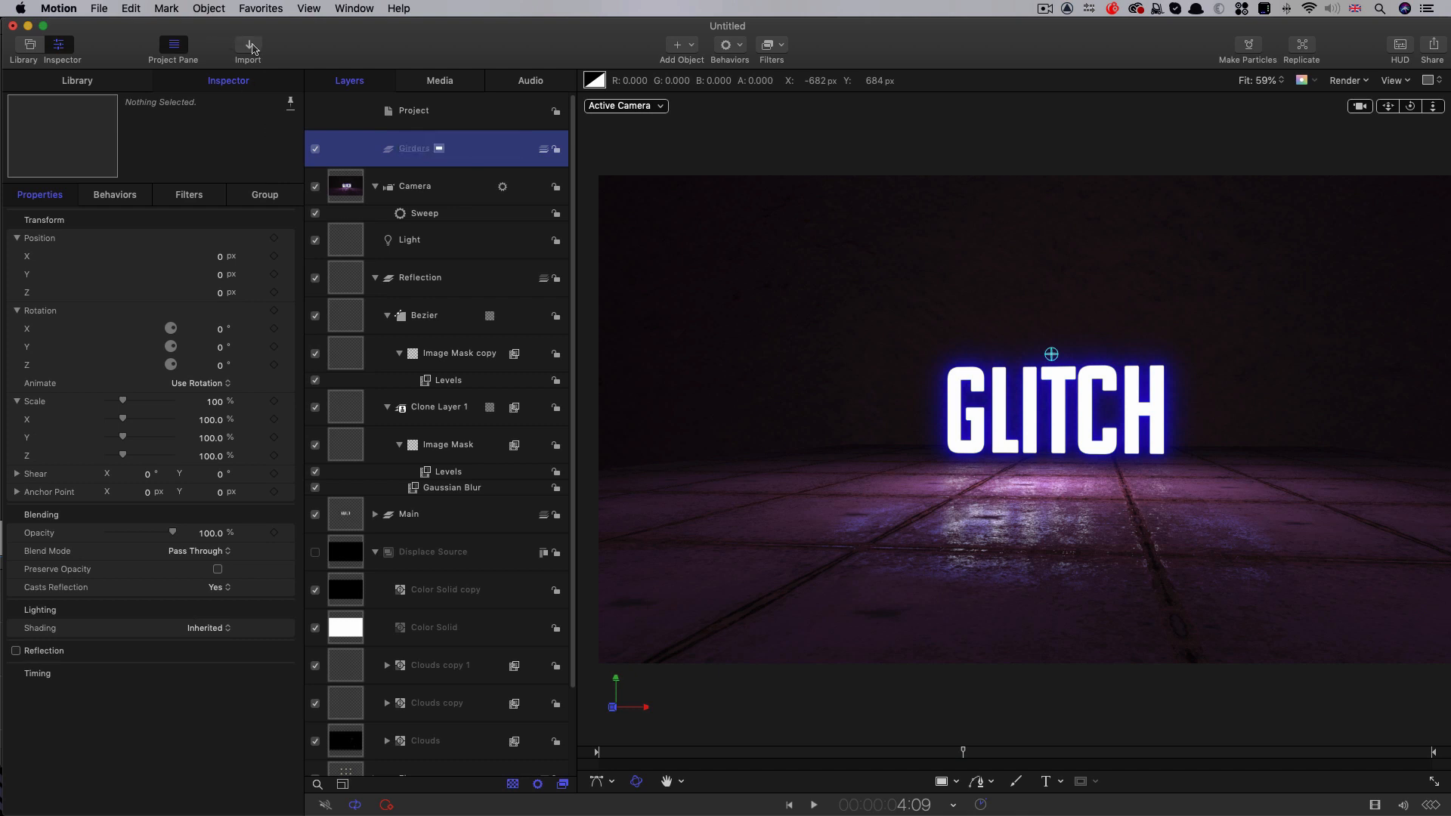
Step: Import Shelving.png from the TEXTURES folder into the Girders group
{"action": "left_click", "coordinate": [249, 46]}
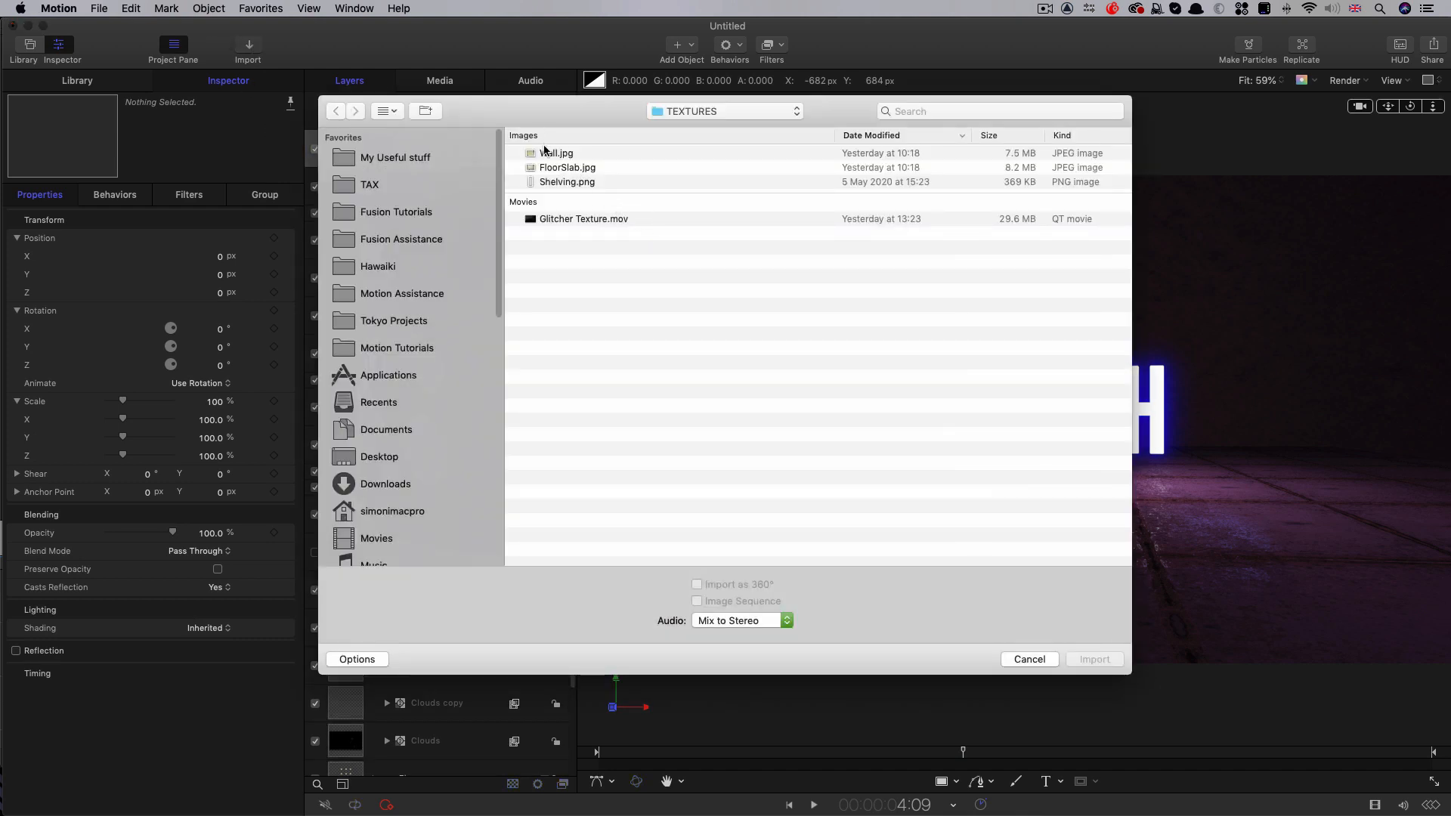
{"action": "left_click", "coordinate": [552, 183]}
{"action": "left_click", "coordinate": [1094, 659]}
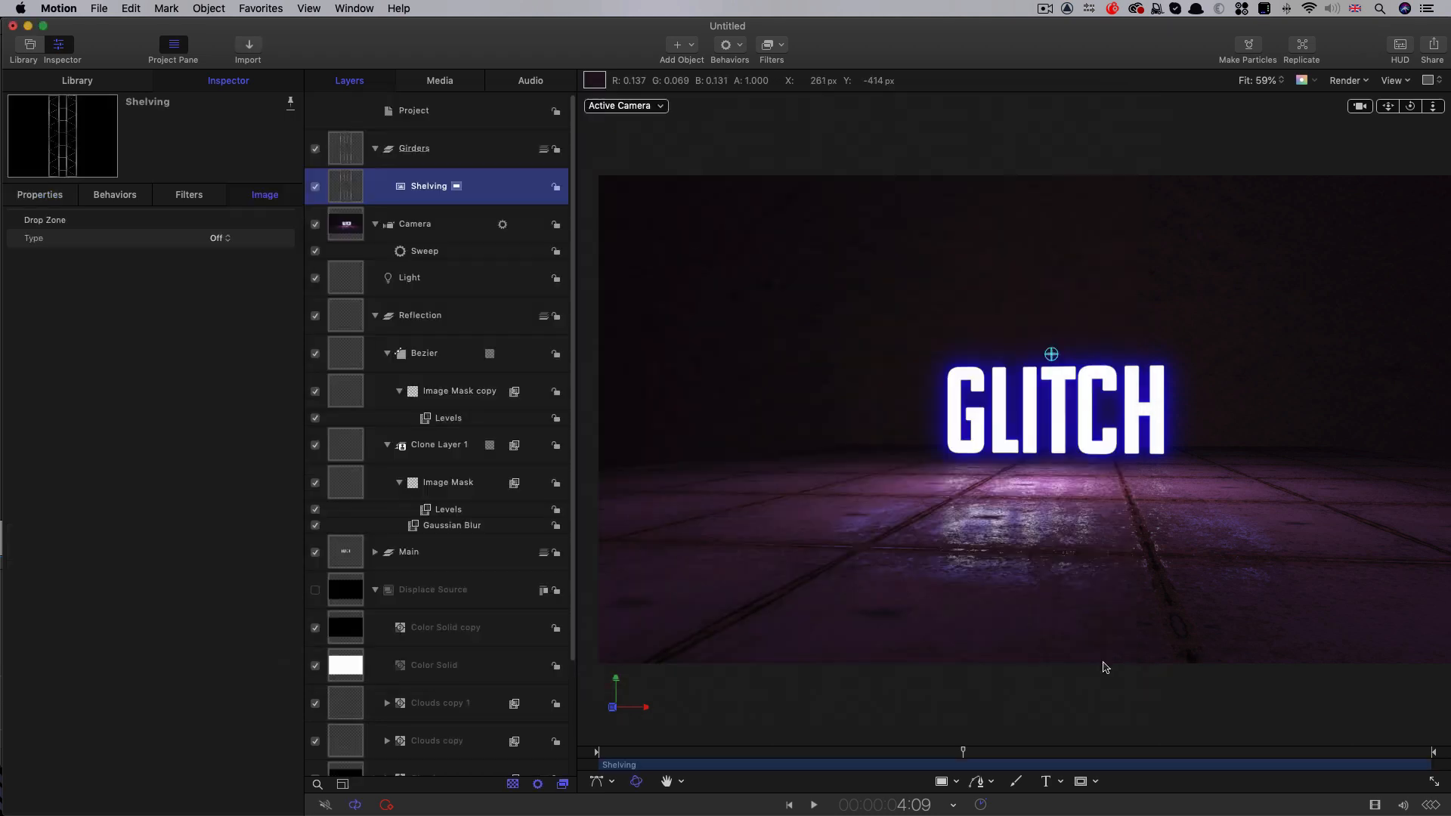
Step: Rotate the Shelving image 90° around its Z axis
{"action": "left_click", "coordinate": [34, 197]}
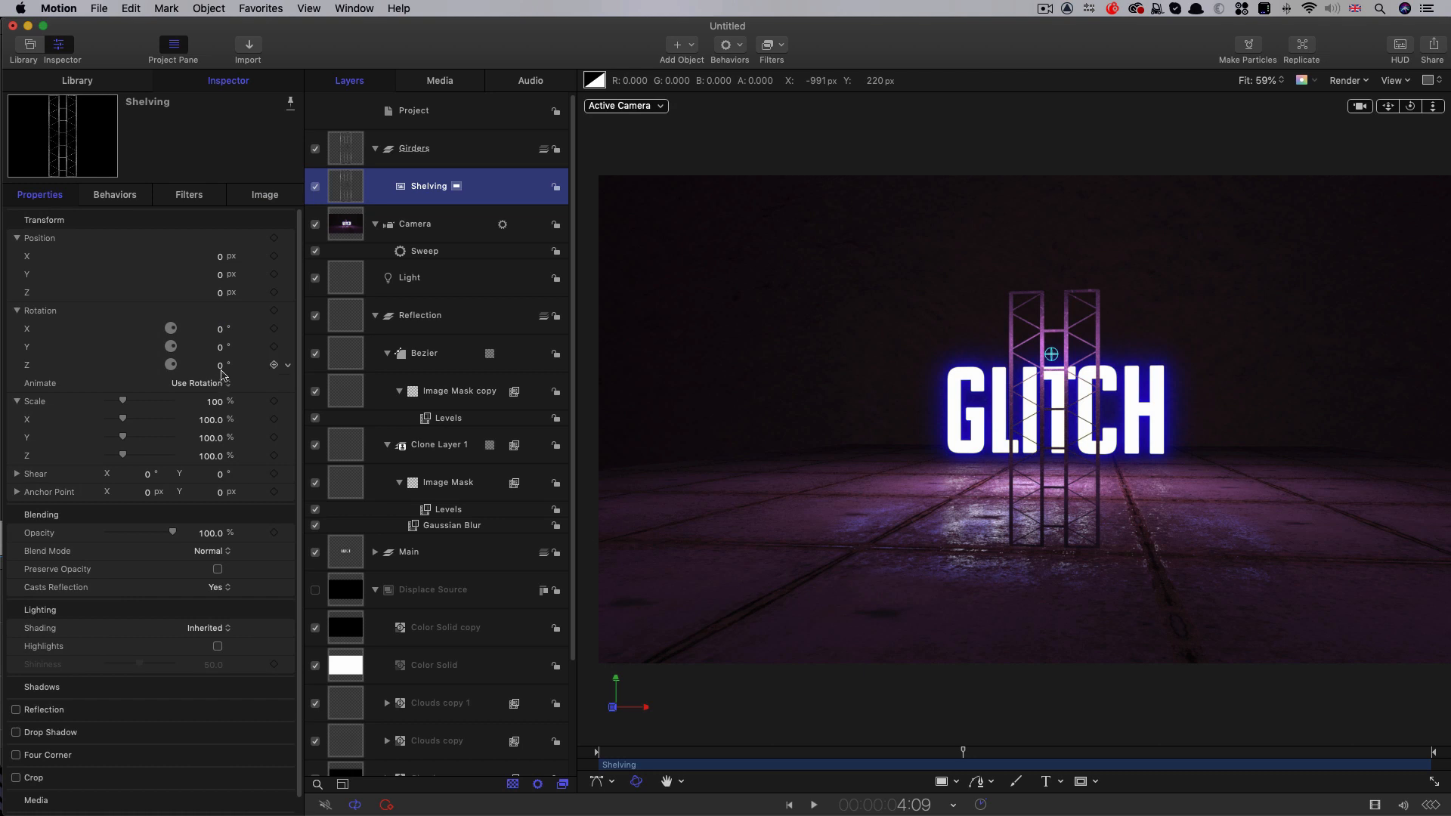
{"action": "left_click", "coordinate": [220, 367]}
{"action": "key", "text": "Return"}
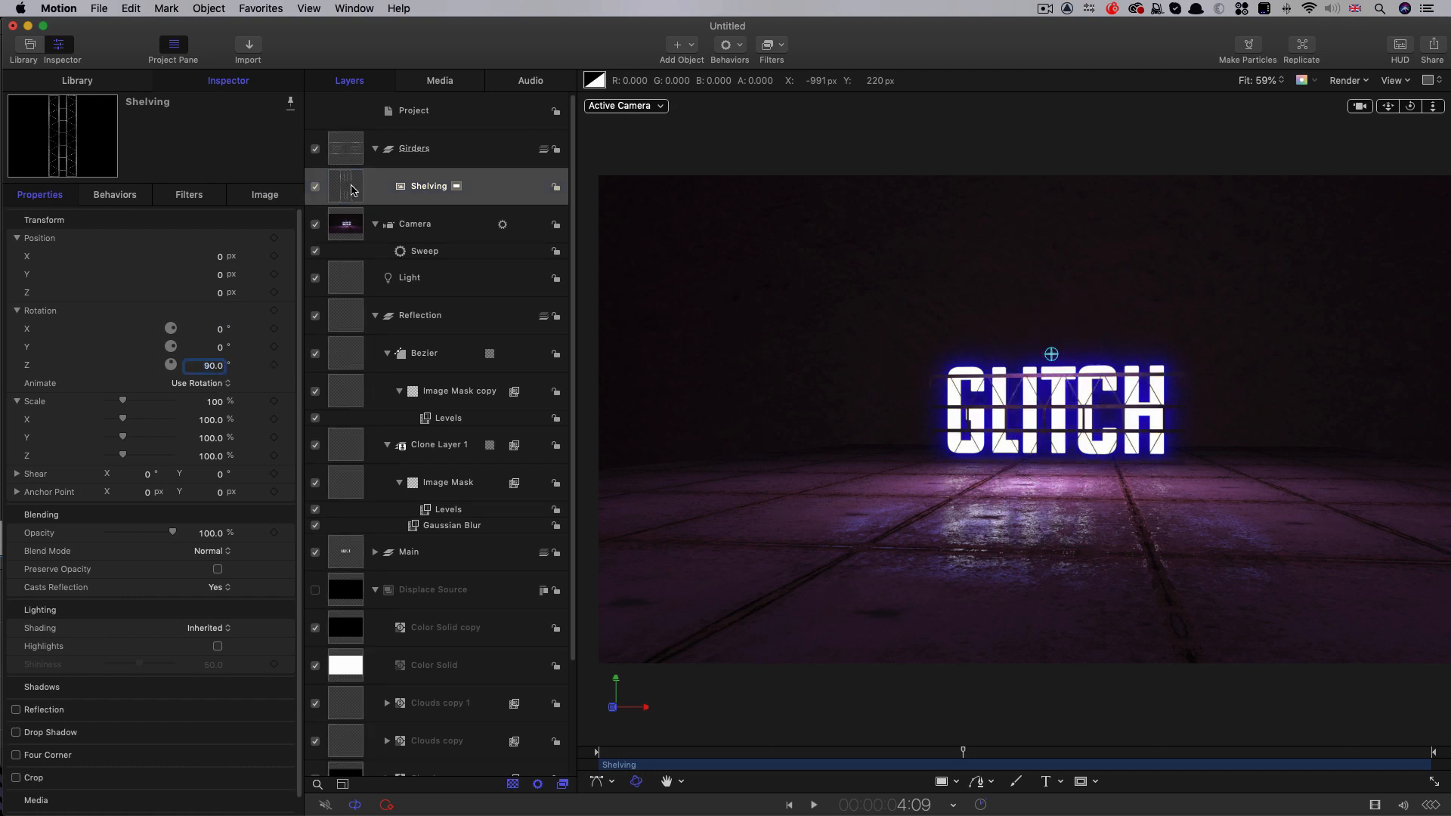
Step: Replicate the Shelving image, enable 3D for the replicator and set its shape to Box
{"action": "left_click", "coordinate": [209, 8]}
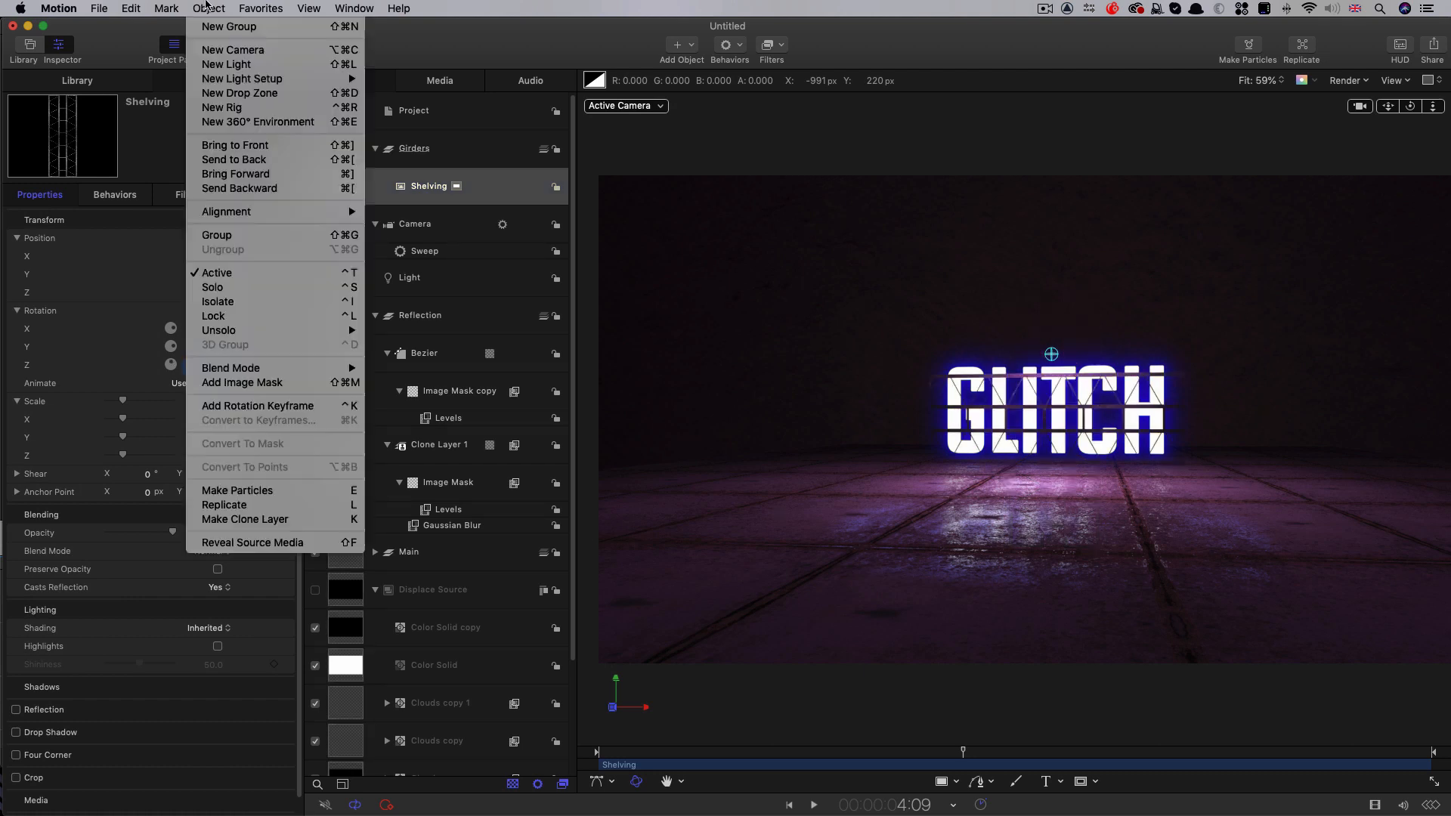
{"action": "left_click", "coordinate": [266, 506]}
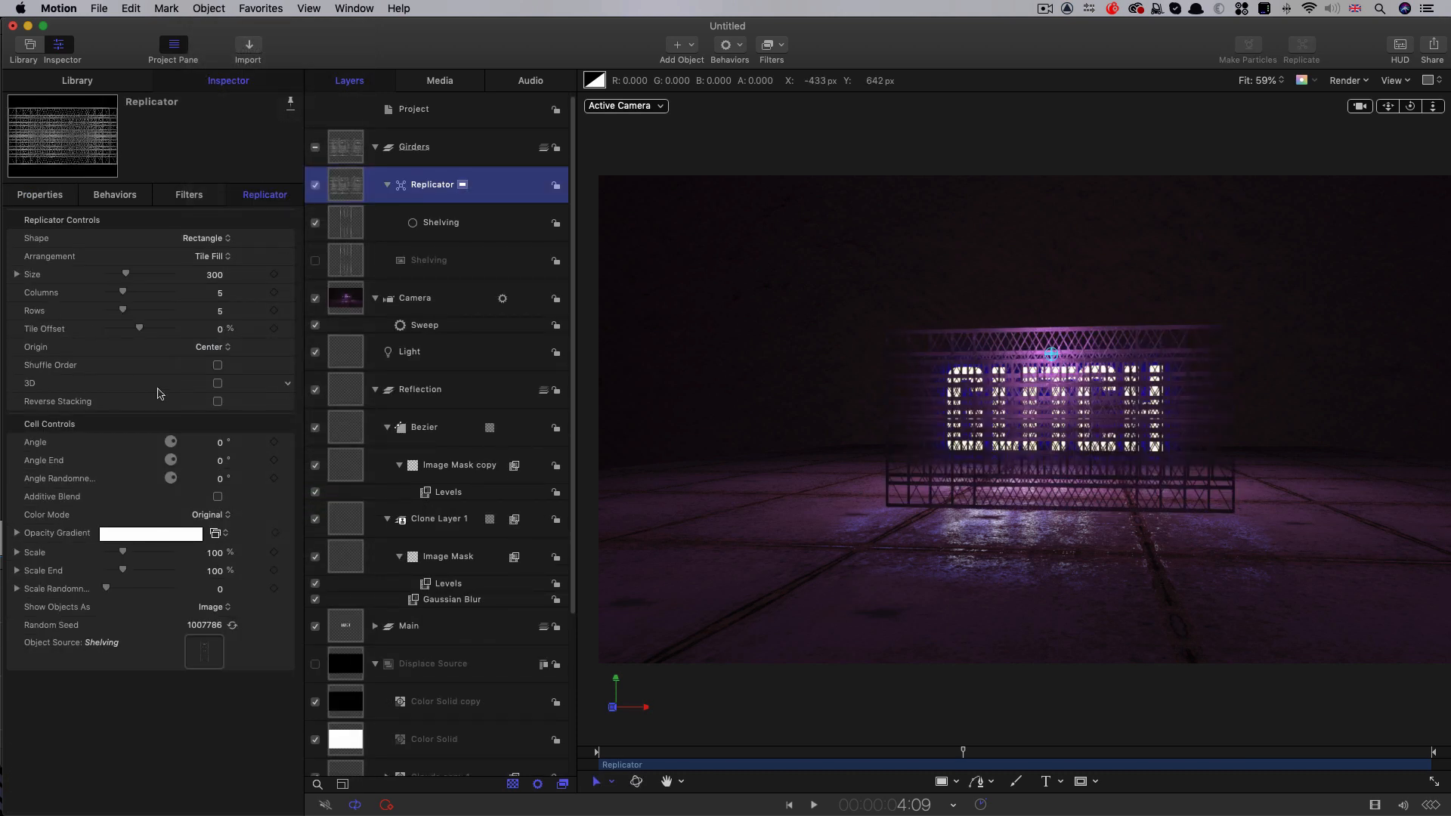
{"action": "left_click", "coordinate": [218, 384]}
{"action": "left_click", "coordinate": [207, 238]}
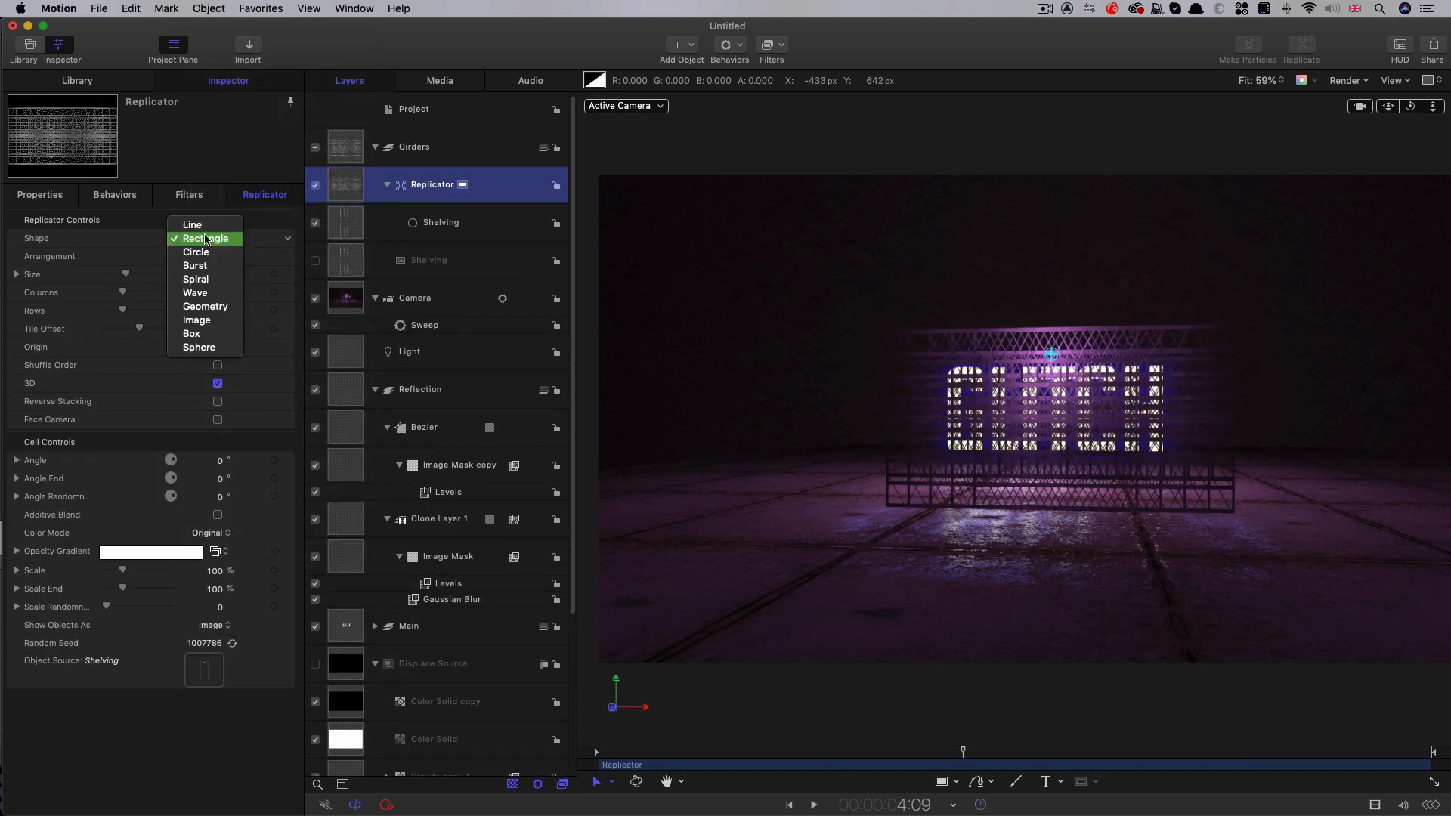
{"action": "left_click", "coordinate": [195, 333]}
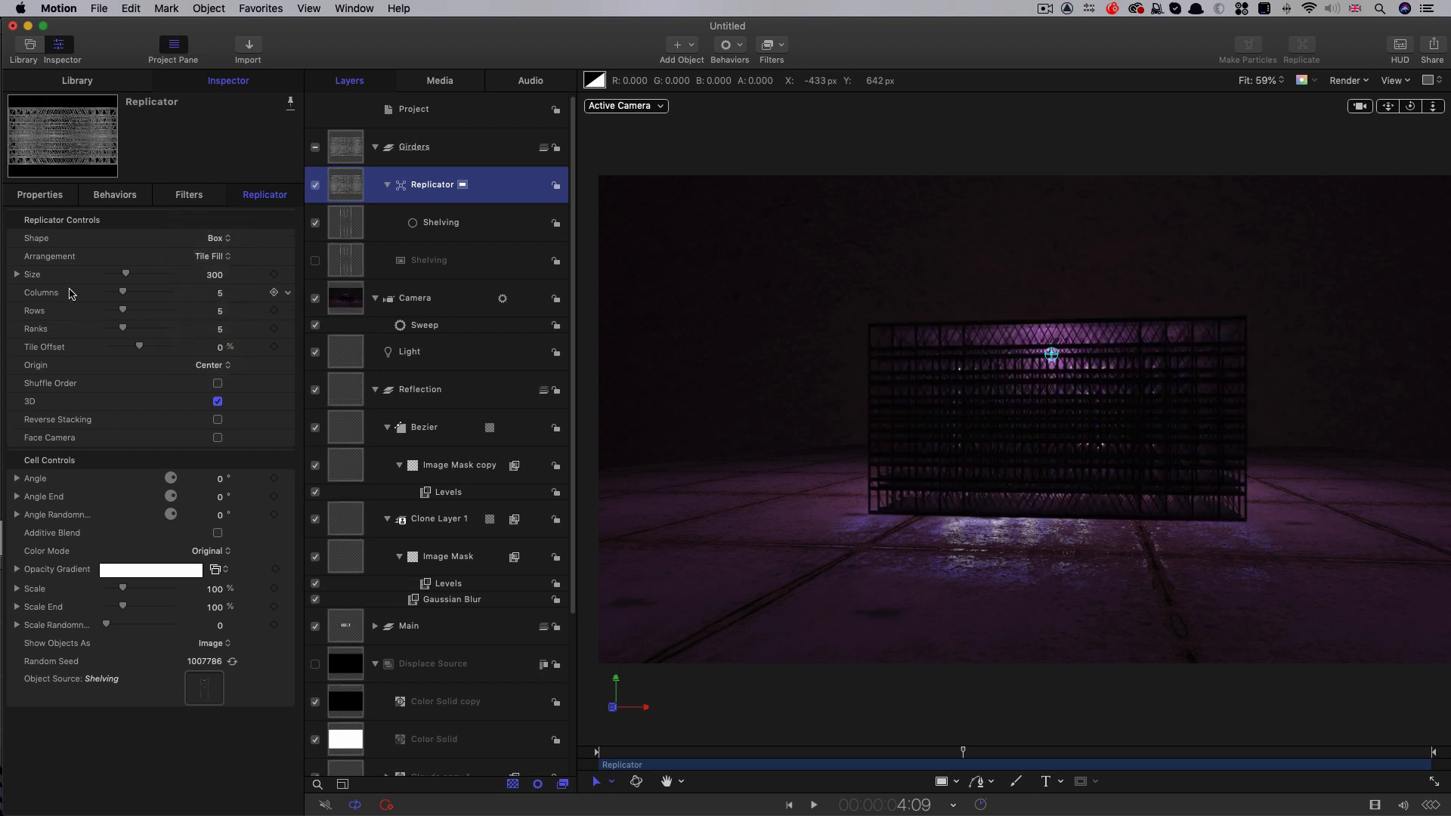
Step: Set the replicator box's width to 1415, height to 360 and depth to 1500
{"action": "left_click", "coordinate": [17, 275]}
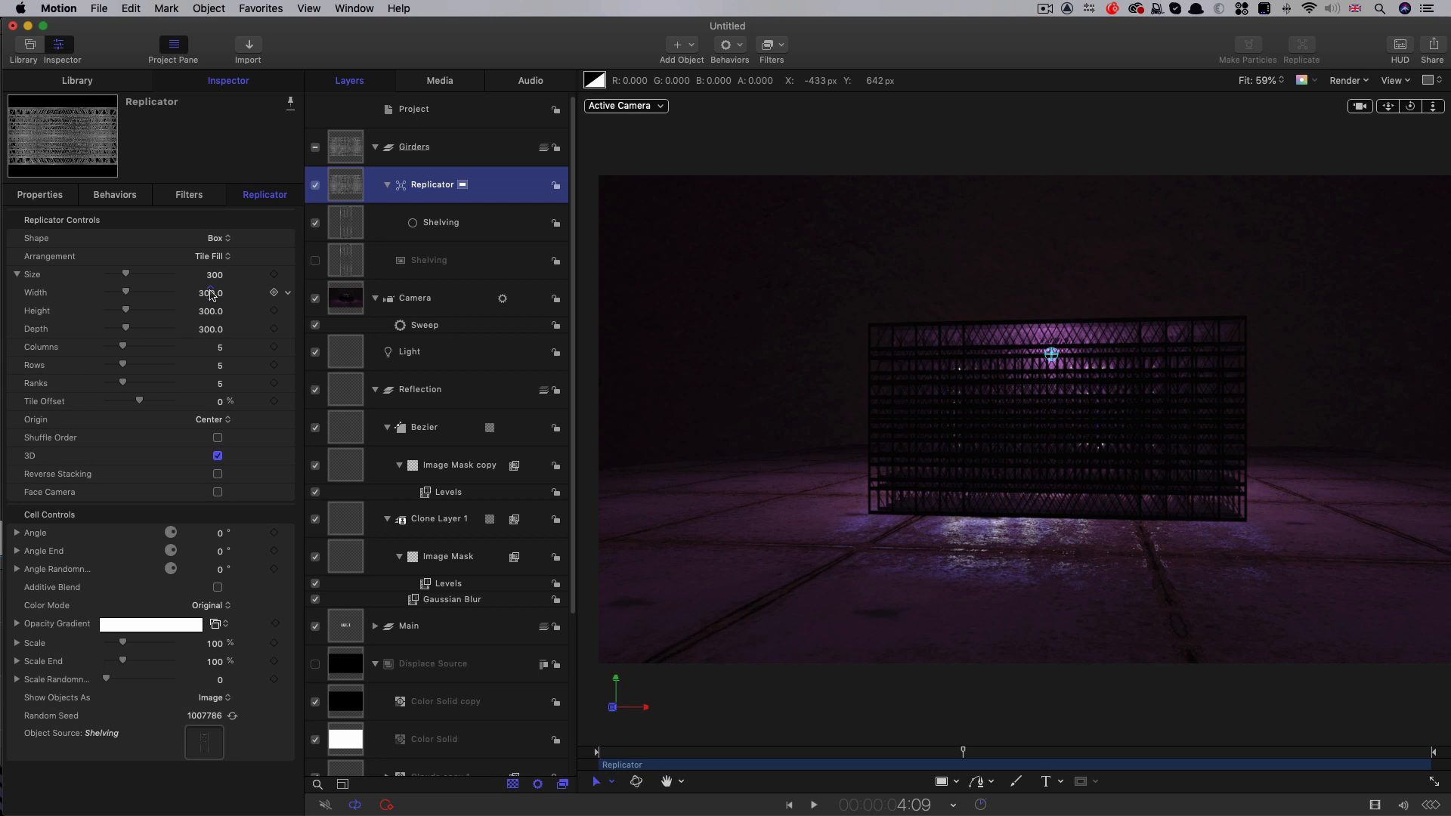
{"action": "left_click", "coordinate": [213, 293]}
{"action": "type", "text": "1415"}
{"action": "key", "text": "Return"}
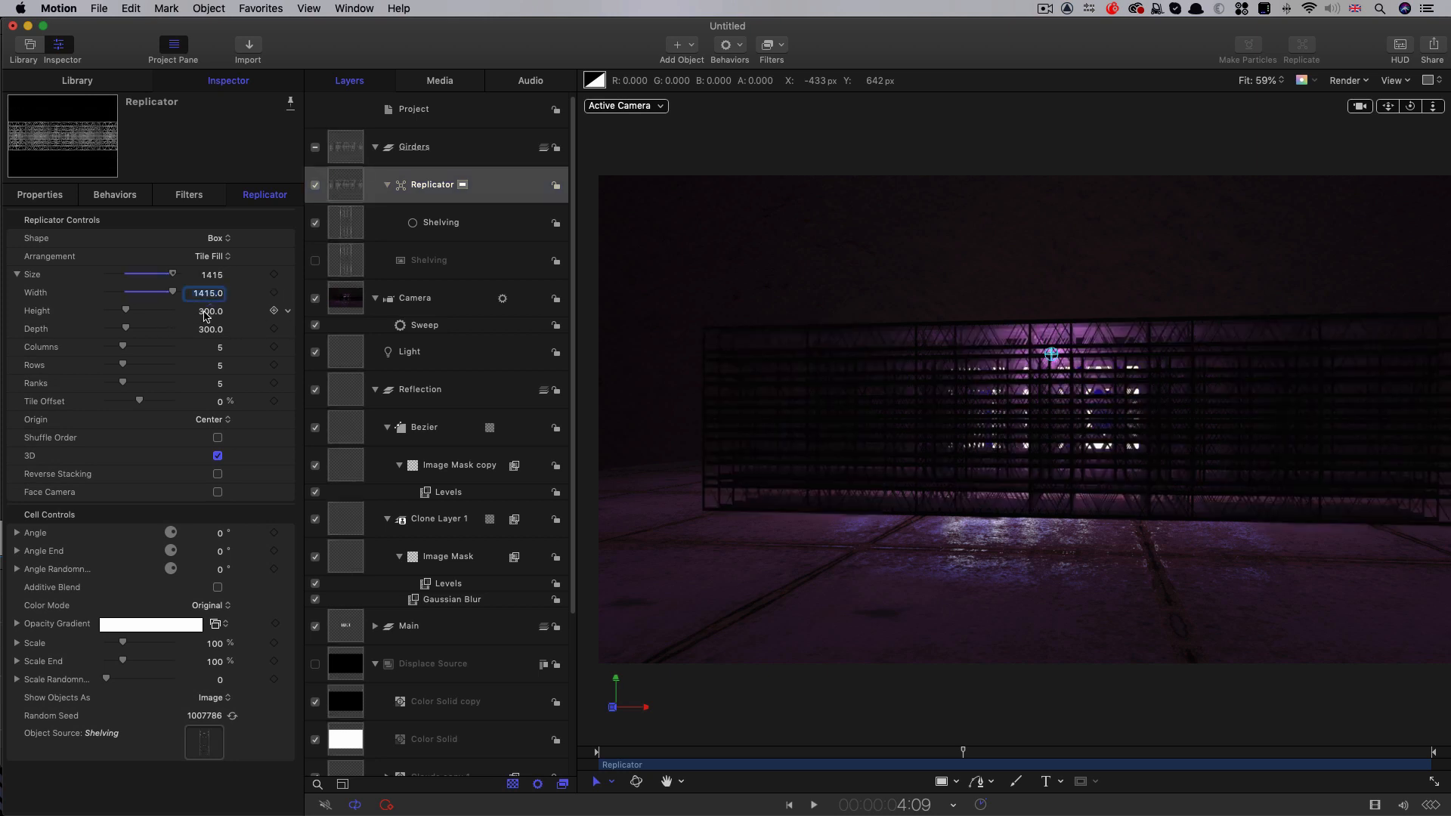
{"action": "left_click", "coordinate": [208, 311]}
{"action": "type", "text": "360"}
{"action": "key", "text": "Return"}
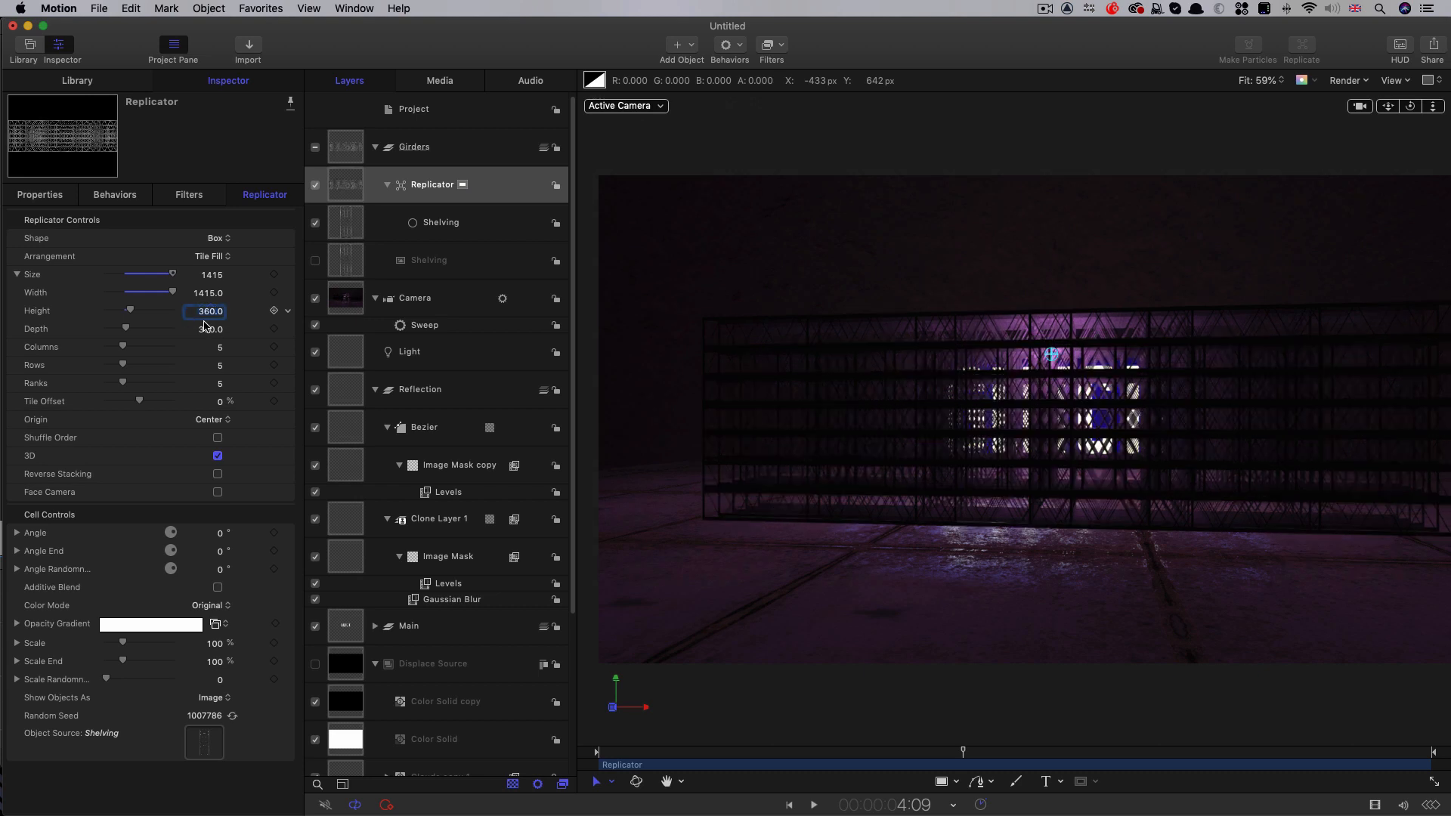
{"action": "left_click", "coordinate": [210, 329]}
{"action": "type", "text": "1500"}
{"action": "key", "text": "Return"}
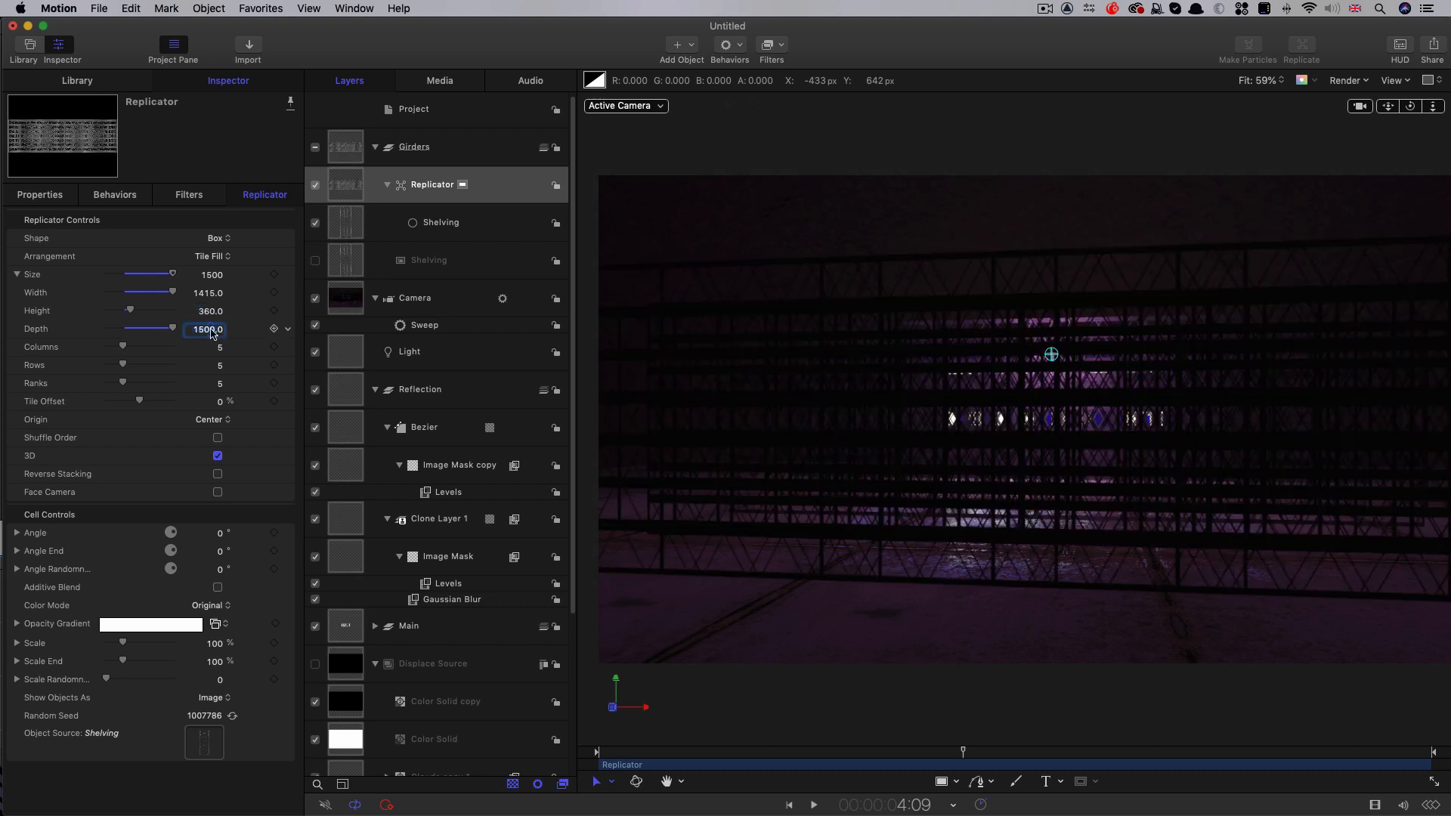
Step: Set the replicator's columns, rows and ranks to 3 each
{"action": "left_click", "coordinate": [220, 348]}
{"action": "type", "text": "3"}
{"action": "key", "text": "Tab"}
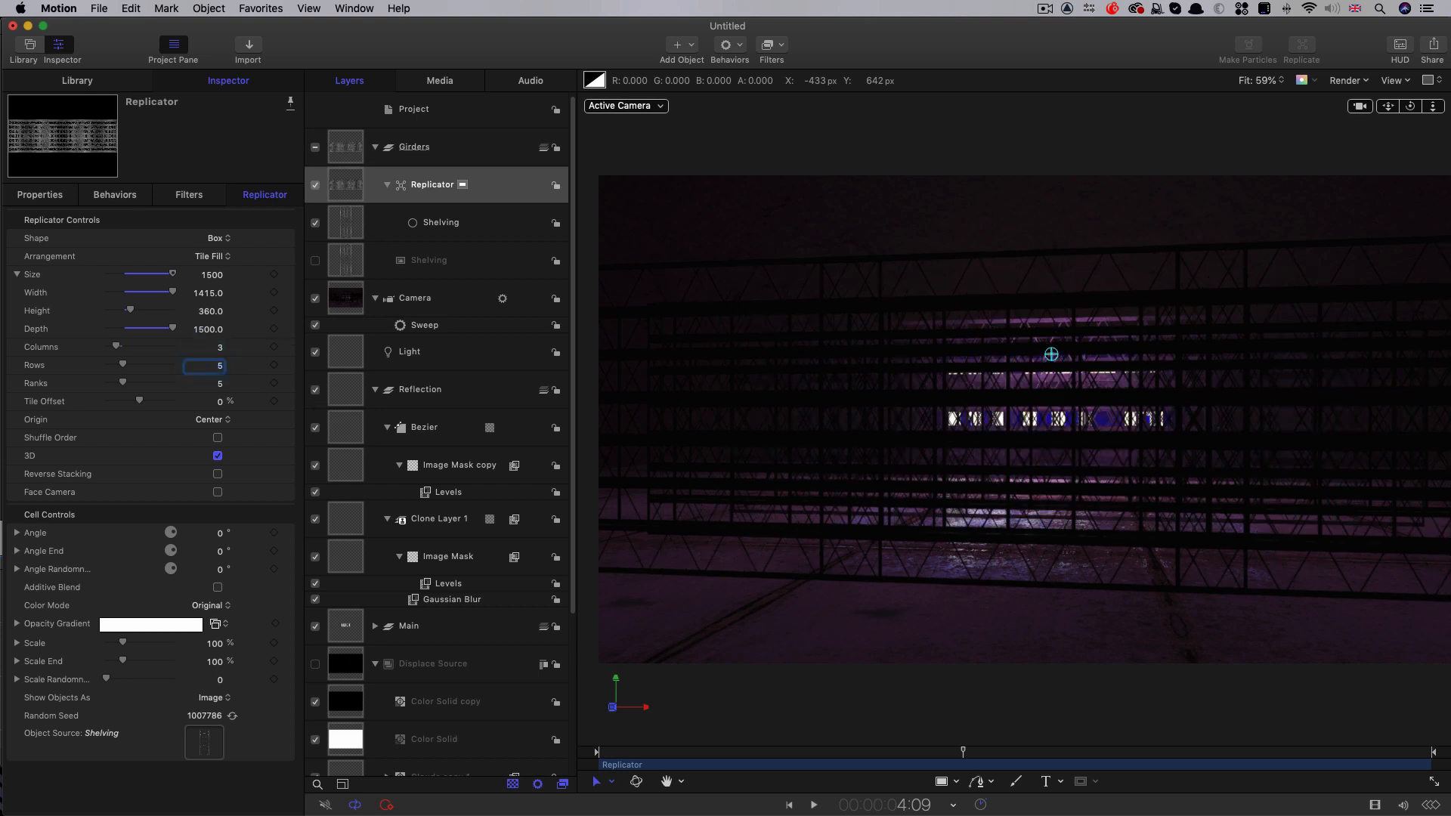
{"action": "type", "text": "3"}
{"action": "key", "text": "Tab"}
{"action": "type", "text": "3"}
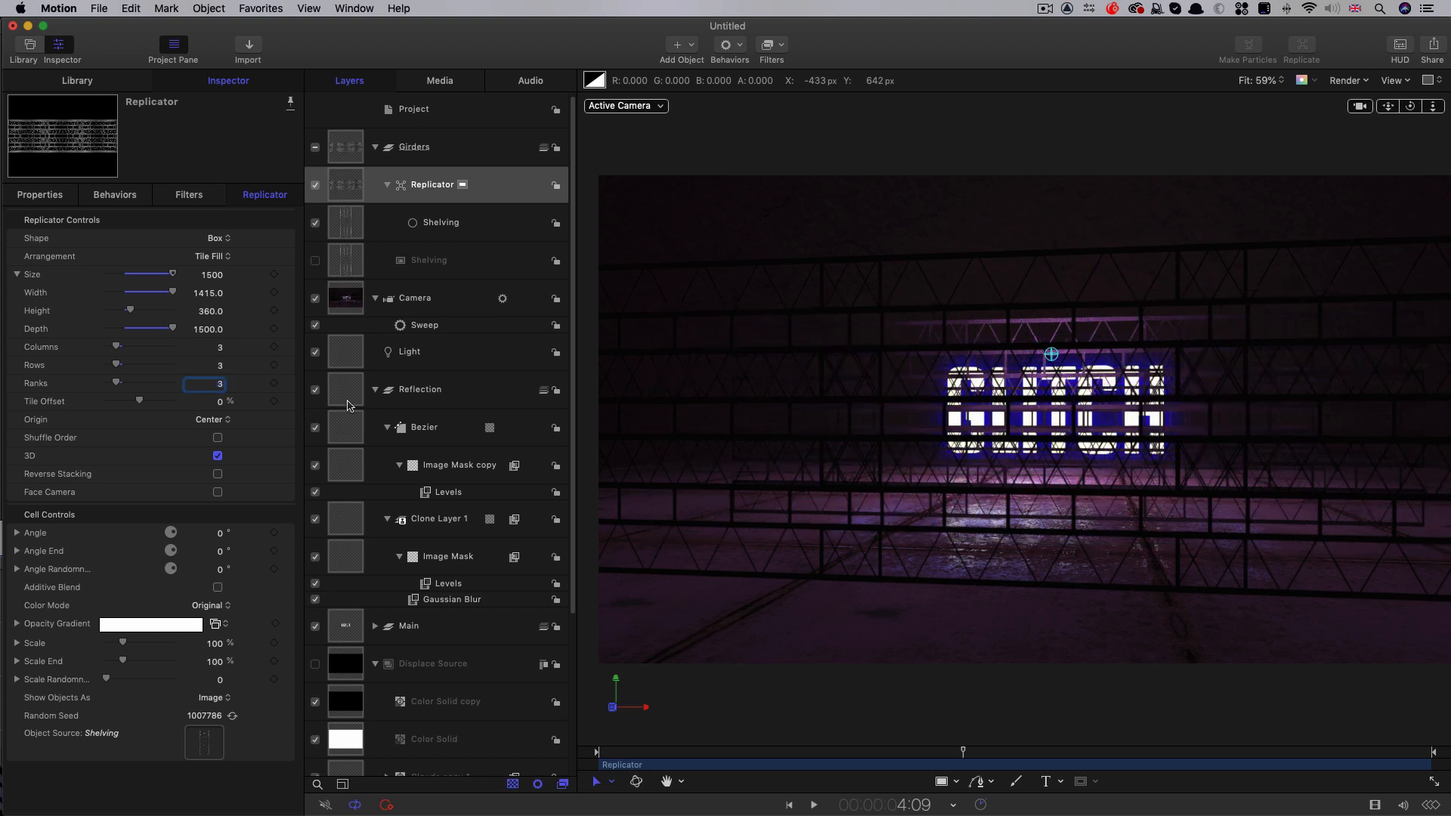
Step: Set the replicator's Y position and Z position to 500 px each
{"action": "left_click", "coordinate": [42, 195]}
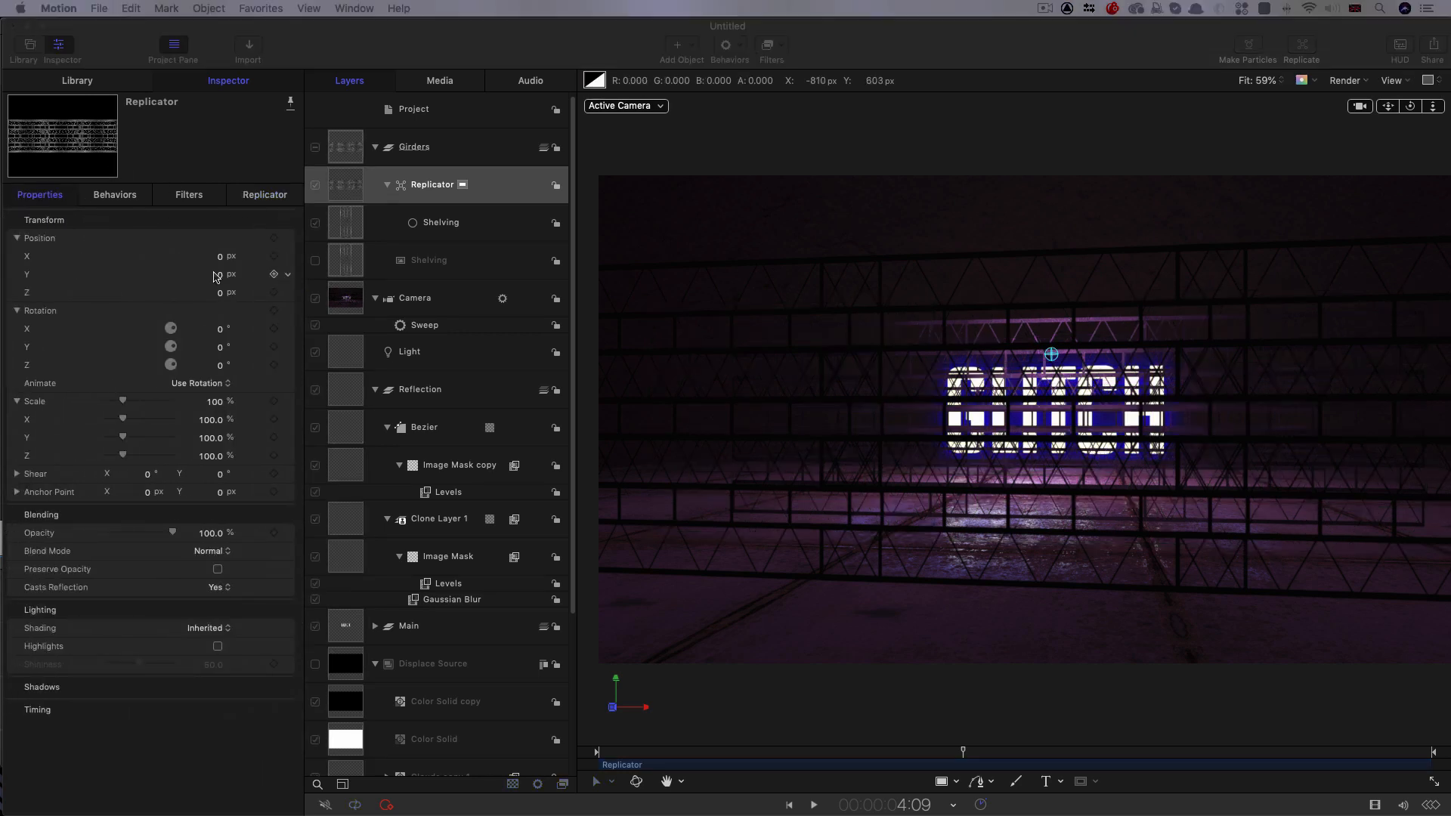
{"action": "left_click", "coordinate": [220, 276]}
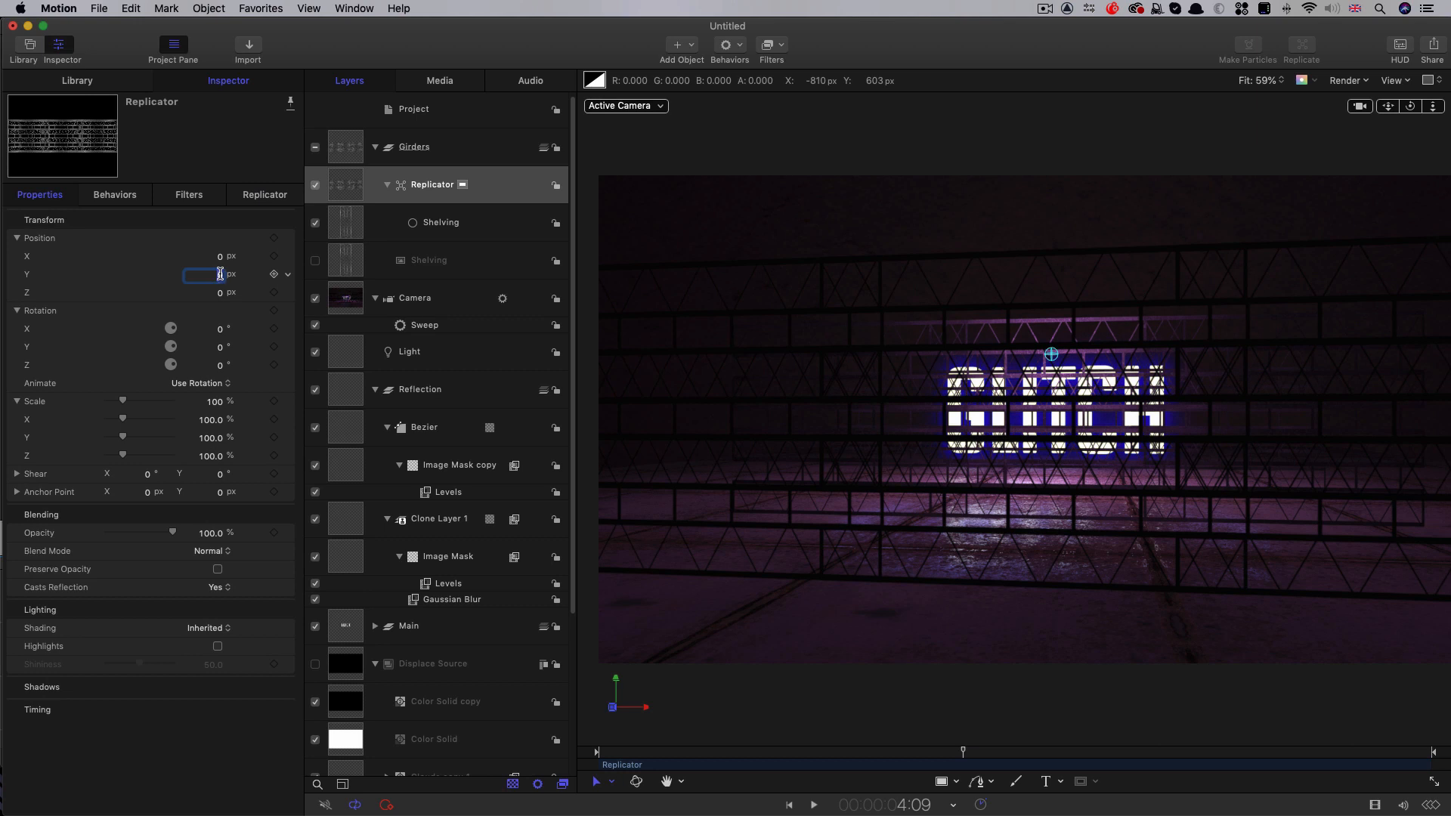
{"action": "left_click", "coordinate": [219, 292]}
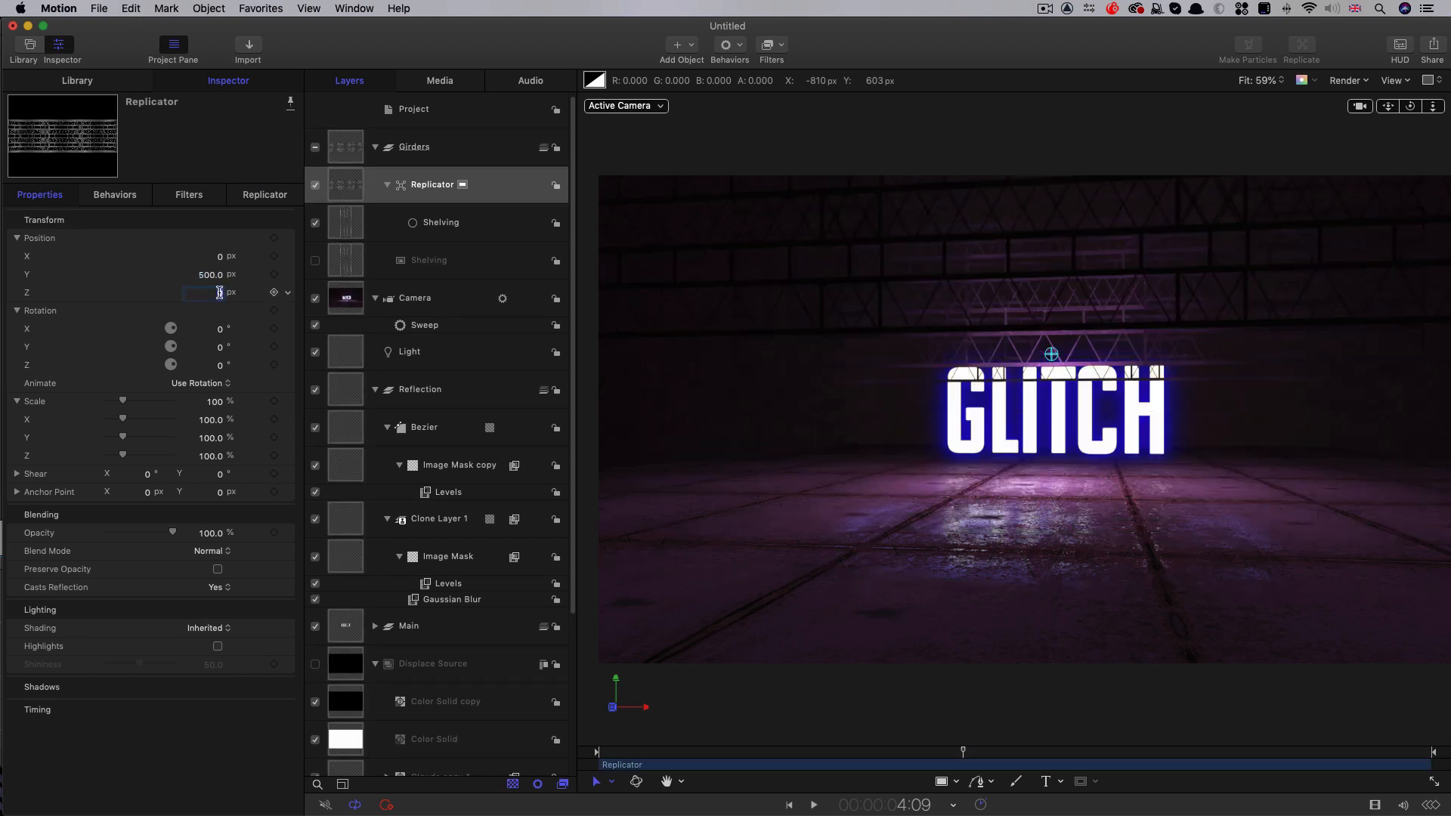
{"action": "key", "text": "Return"}
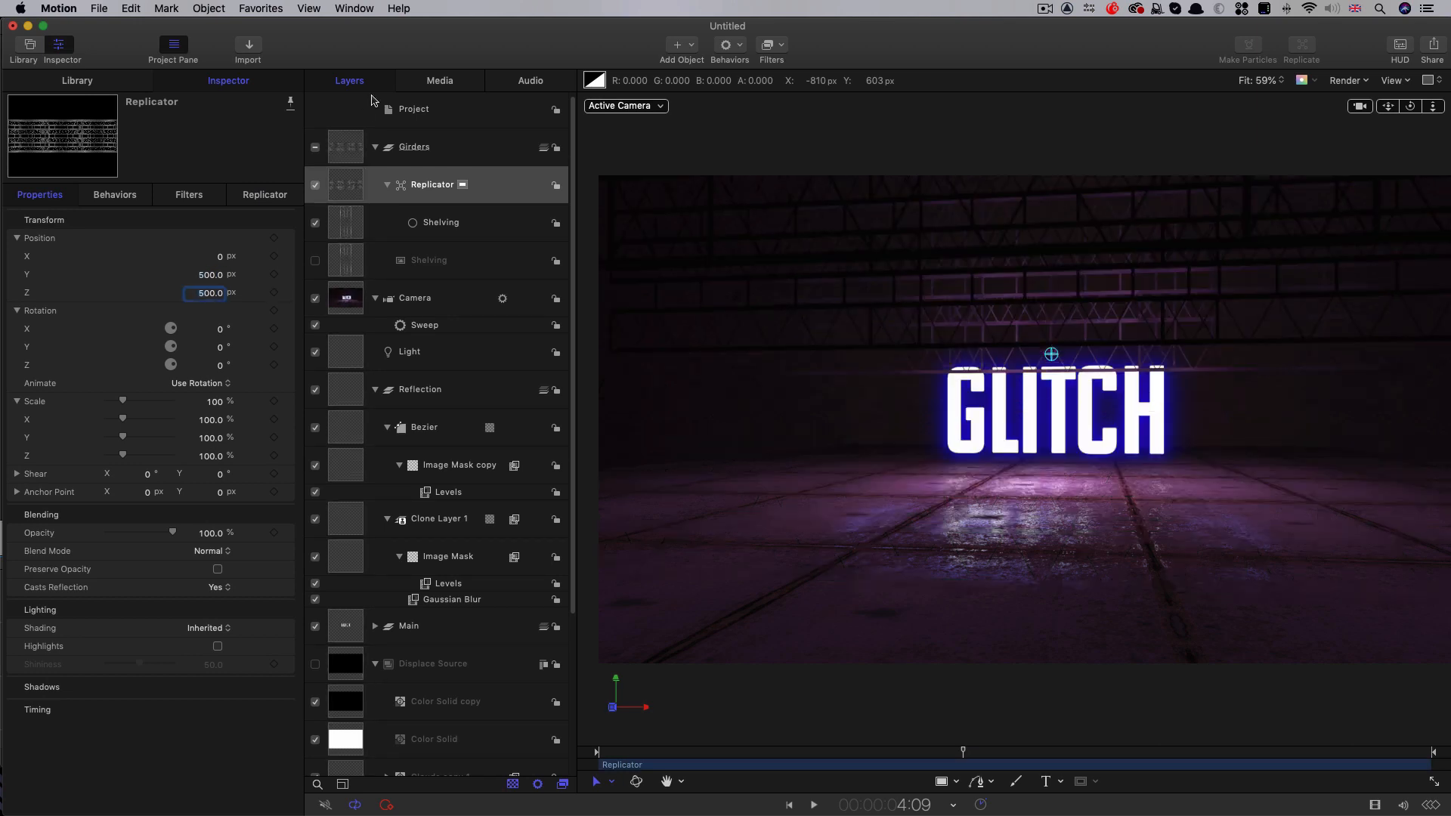
Step: Send the Girders group to the back of the layer stack, and scrub and play the animation to check the scene
{"action": "left_click", "coordinate": [356, 153]}
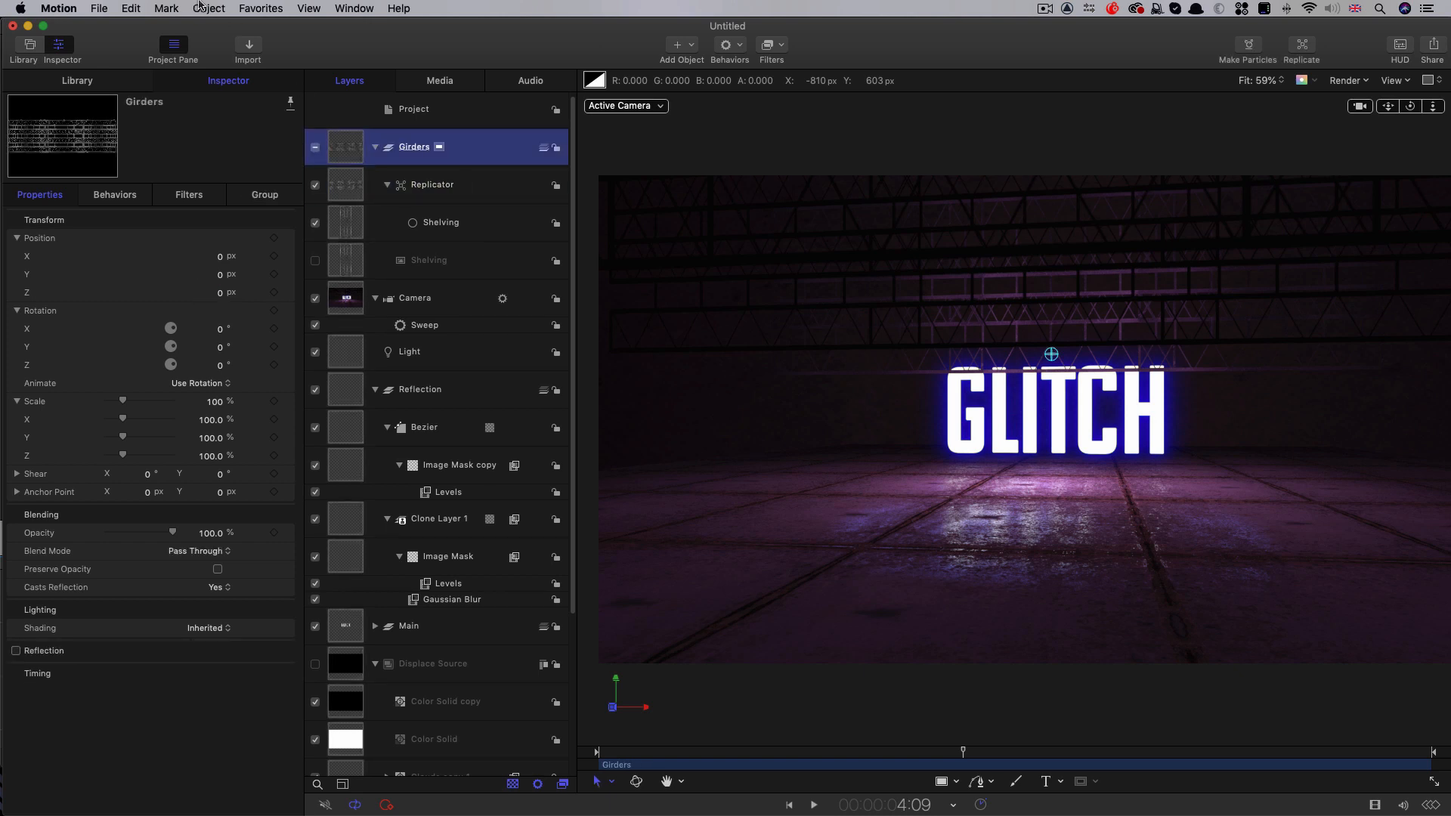
{"action": "left_click", "coordinate": [203, 8]}
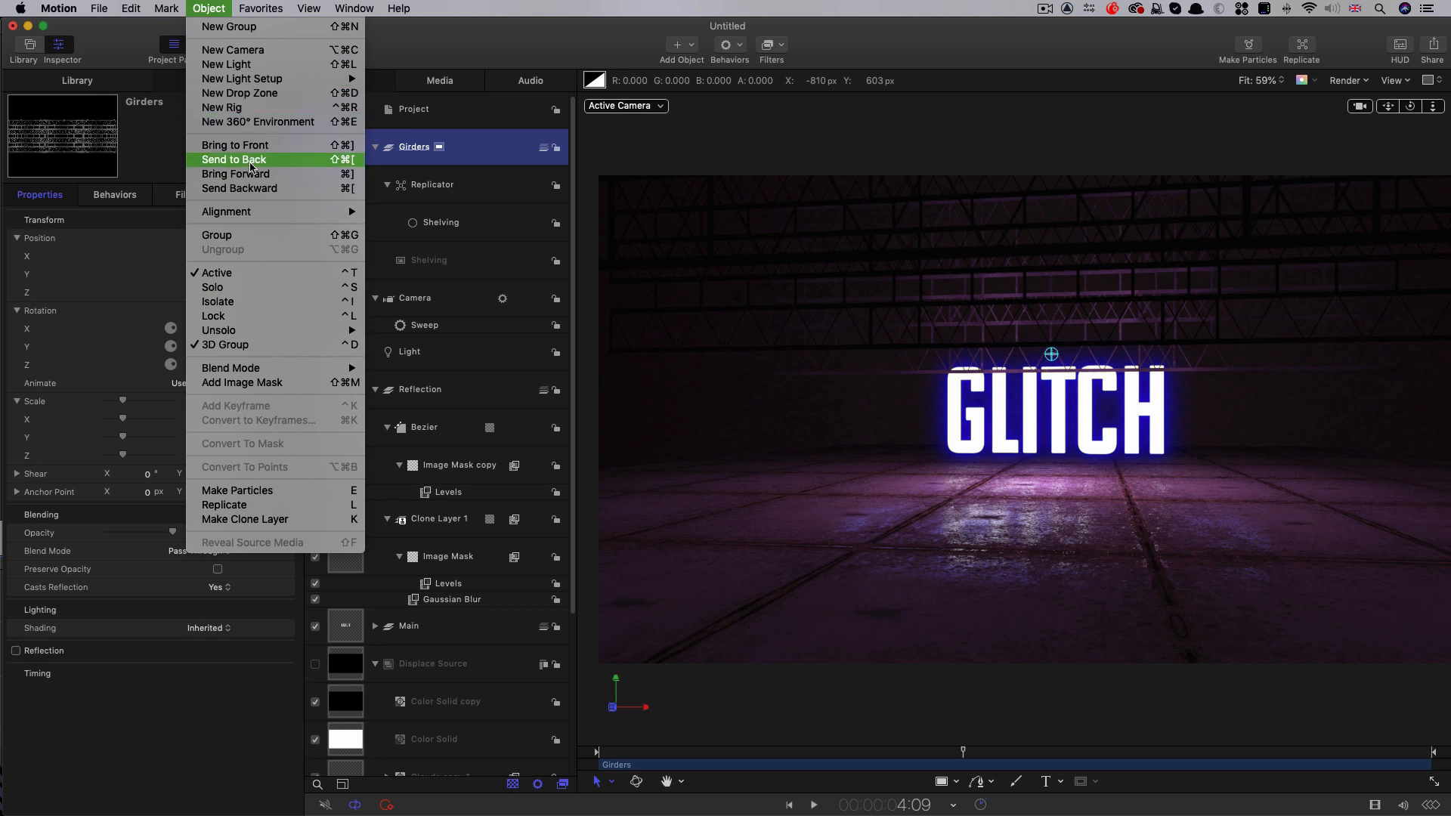
{"action": "left_click", "coordinate": [361, 163]}
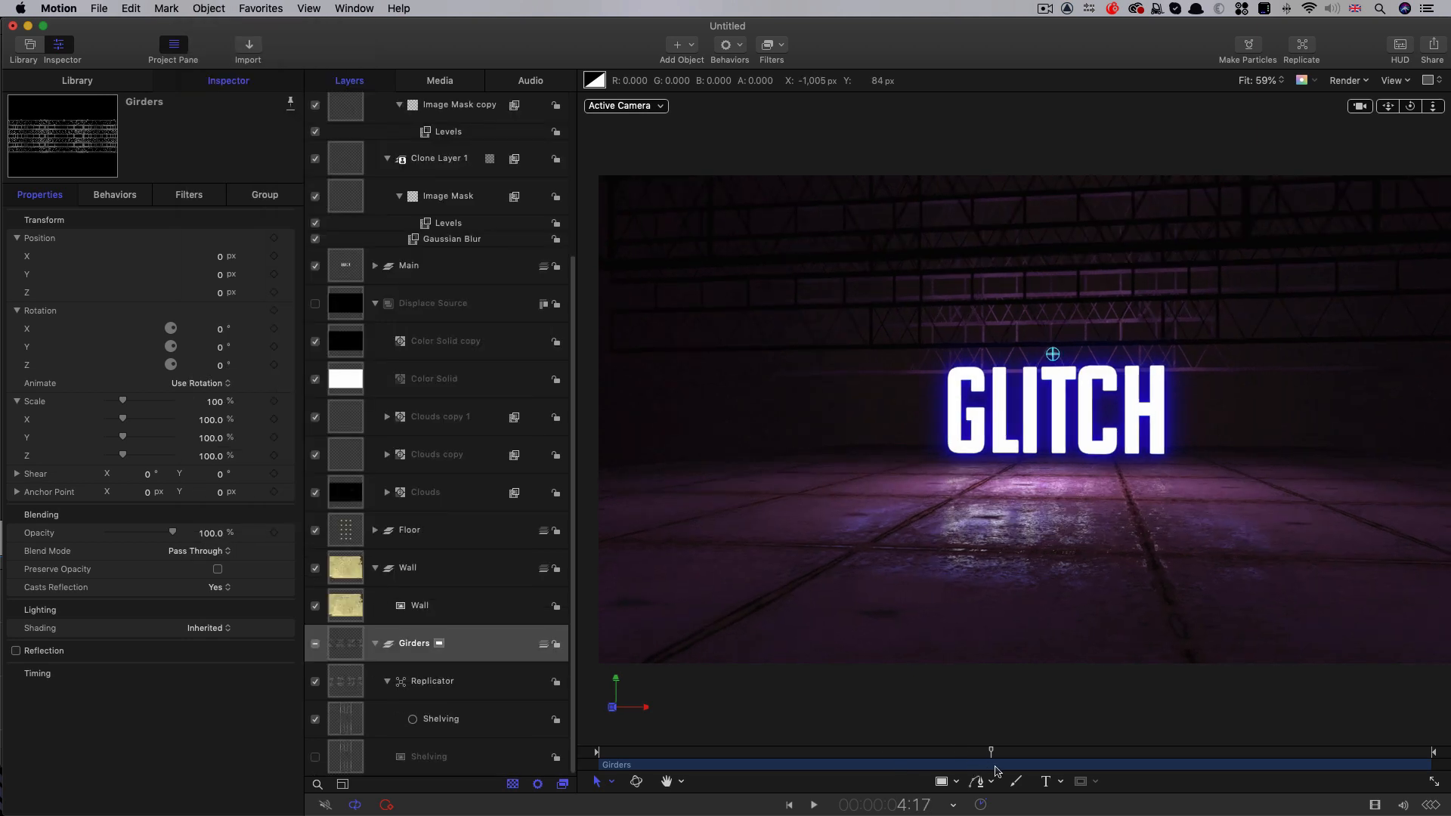
{"action": "left_click_drag", "start_coordinate": [1022, 771], "coordinate": [852, 769]}
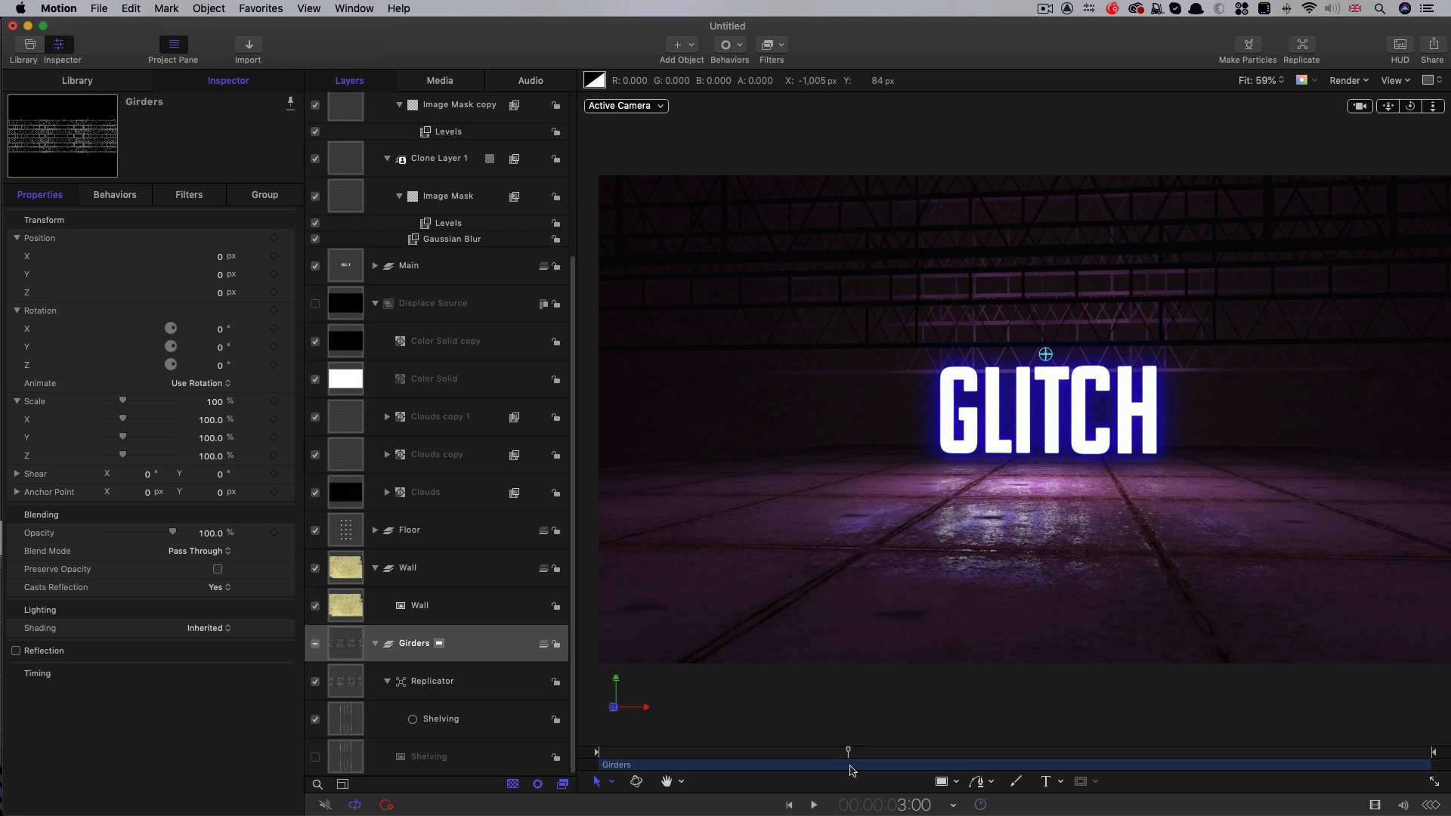
{"action": "left_click", "coordinate": [814, 806]}
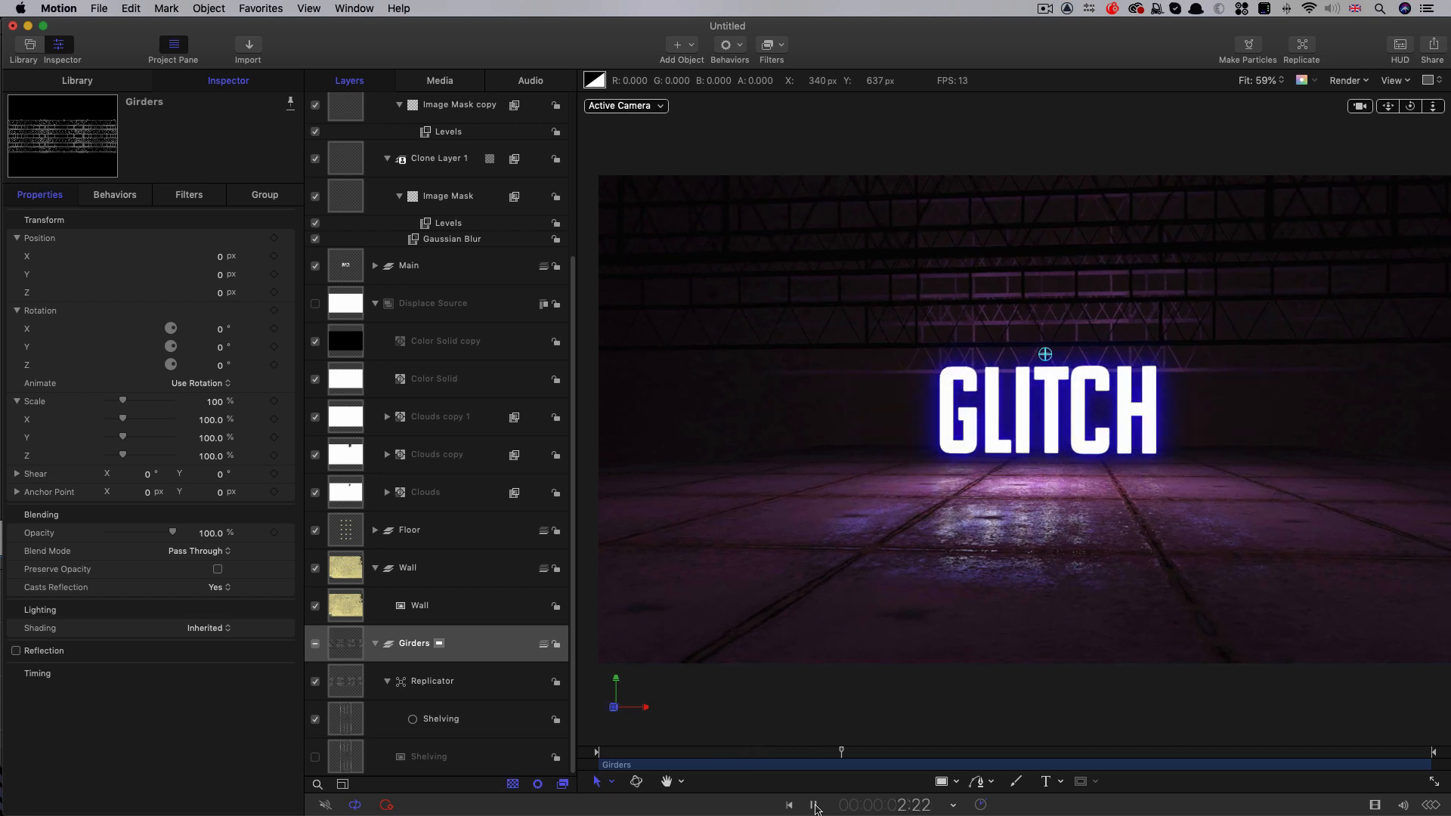
{"action": "left_click", "coordinate": [814, 806]}
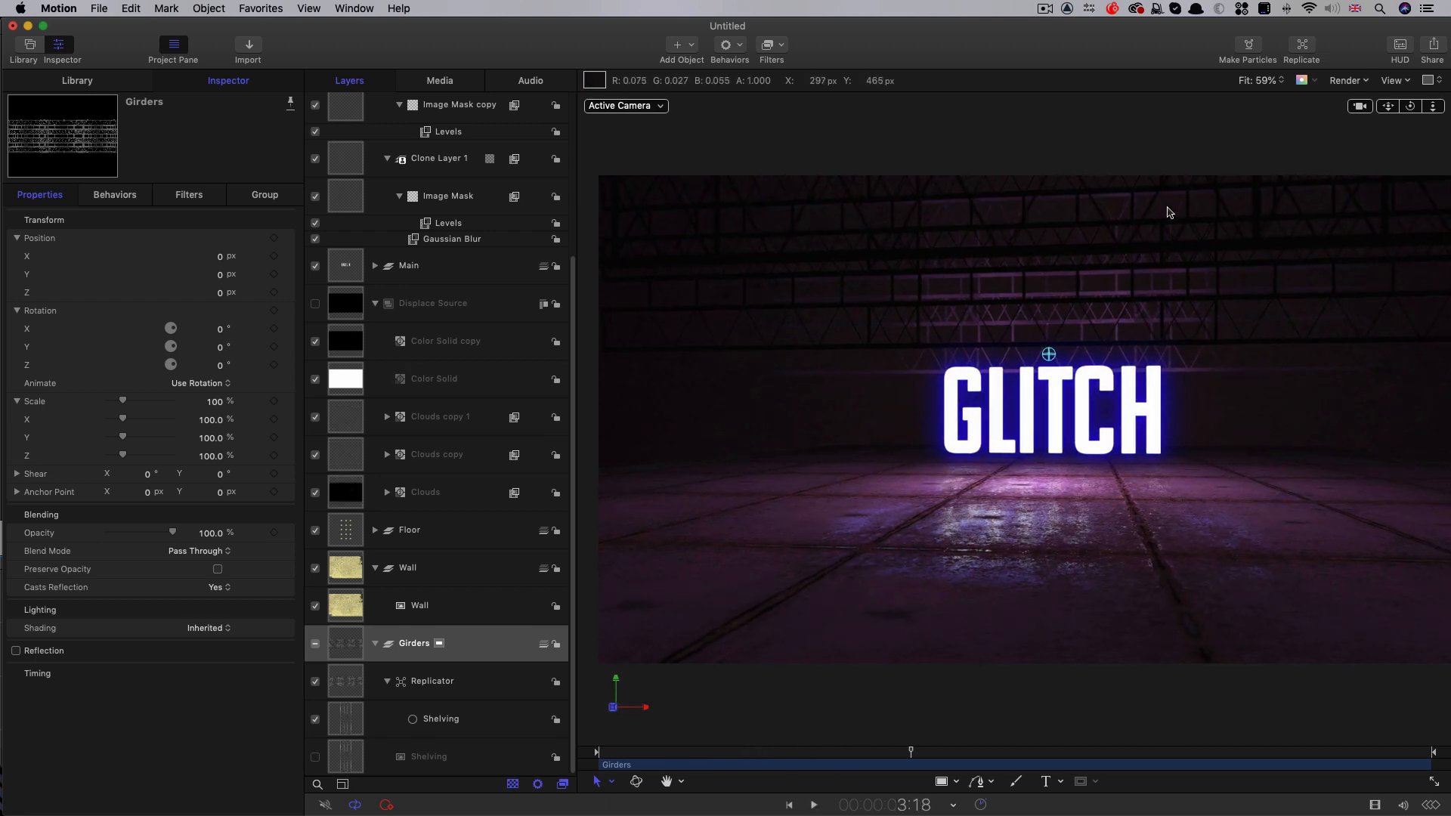
{"action": "left_click_drag", "start_coordinate": [842, 760], "coordinate": [814, 754]}
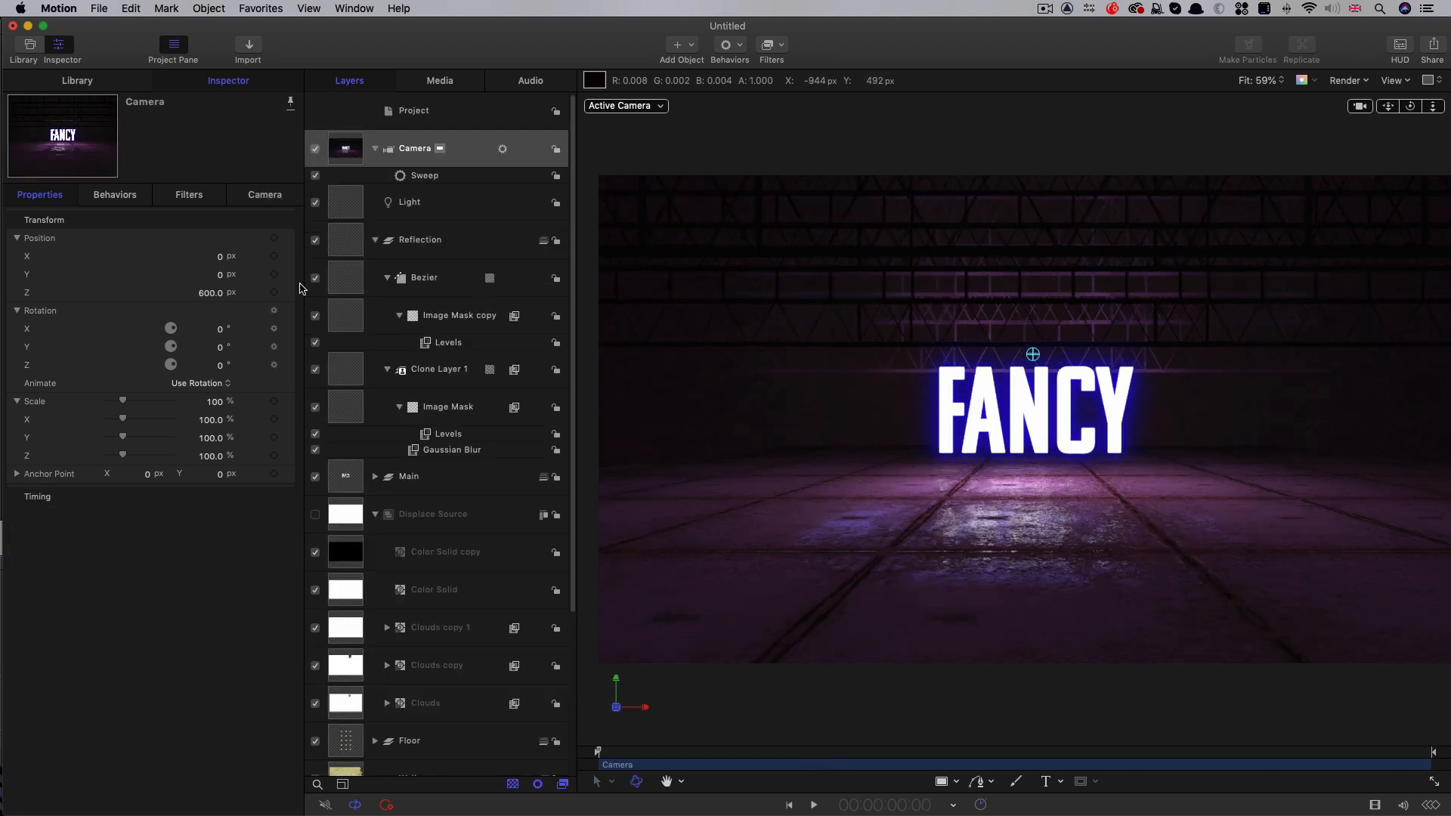
Step: Set the camera's Z position to 300 px
{"action": "left_click", "coordinate": [208, 292]}
{"action": "type", "text": "400"}
{"action": "key", "text": "Return"}
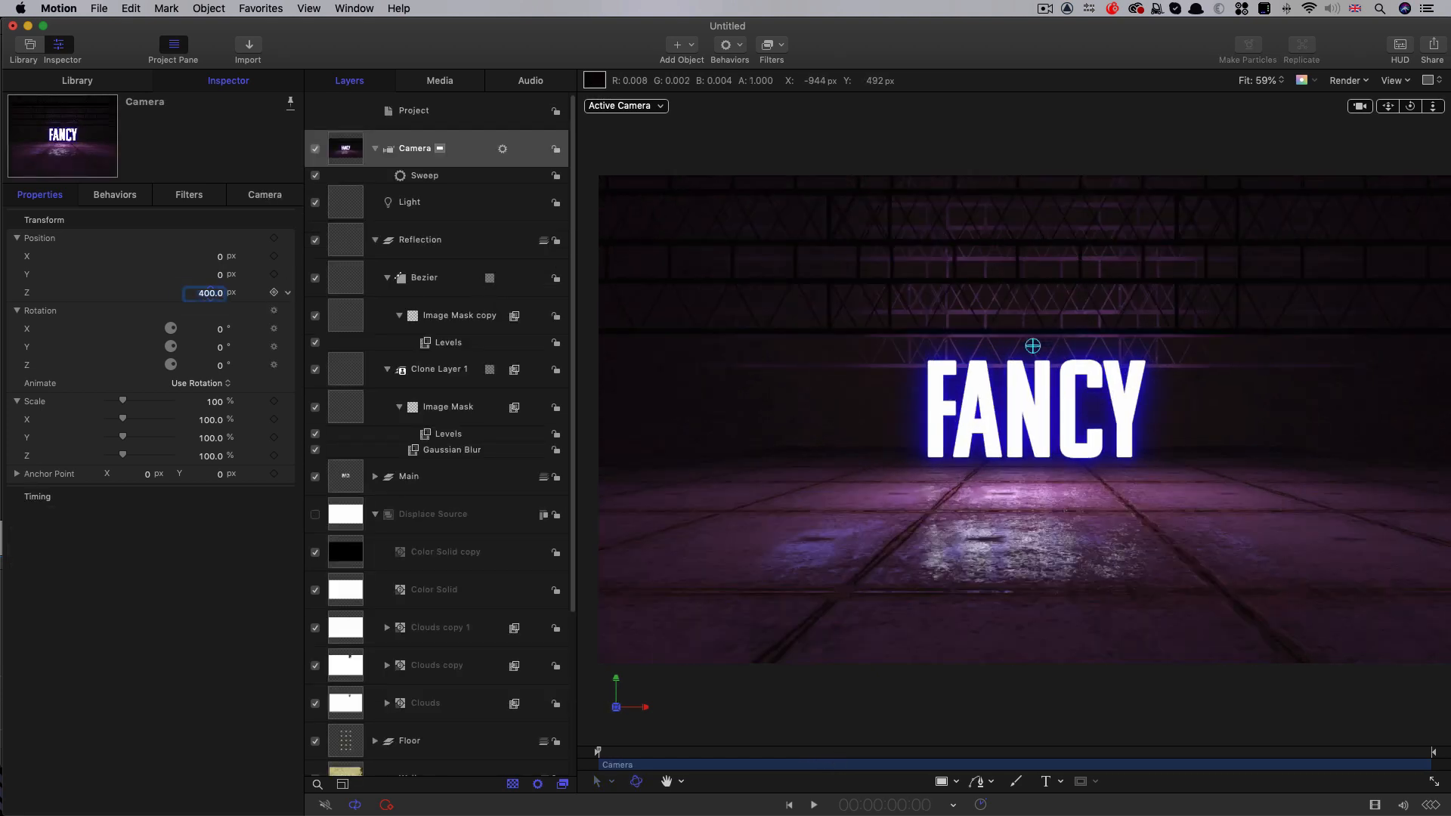
{"action": "type", "text": "300"}
{"action": "key", "text": "Return"}
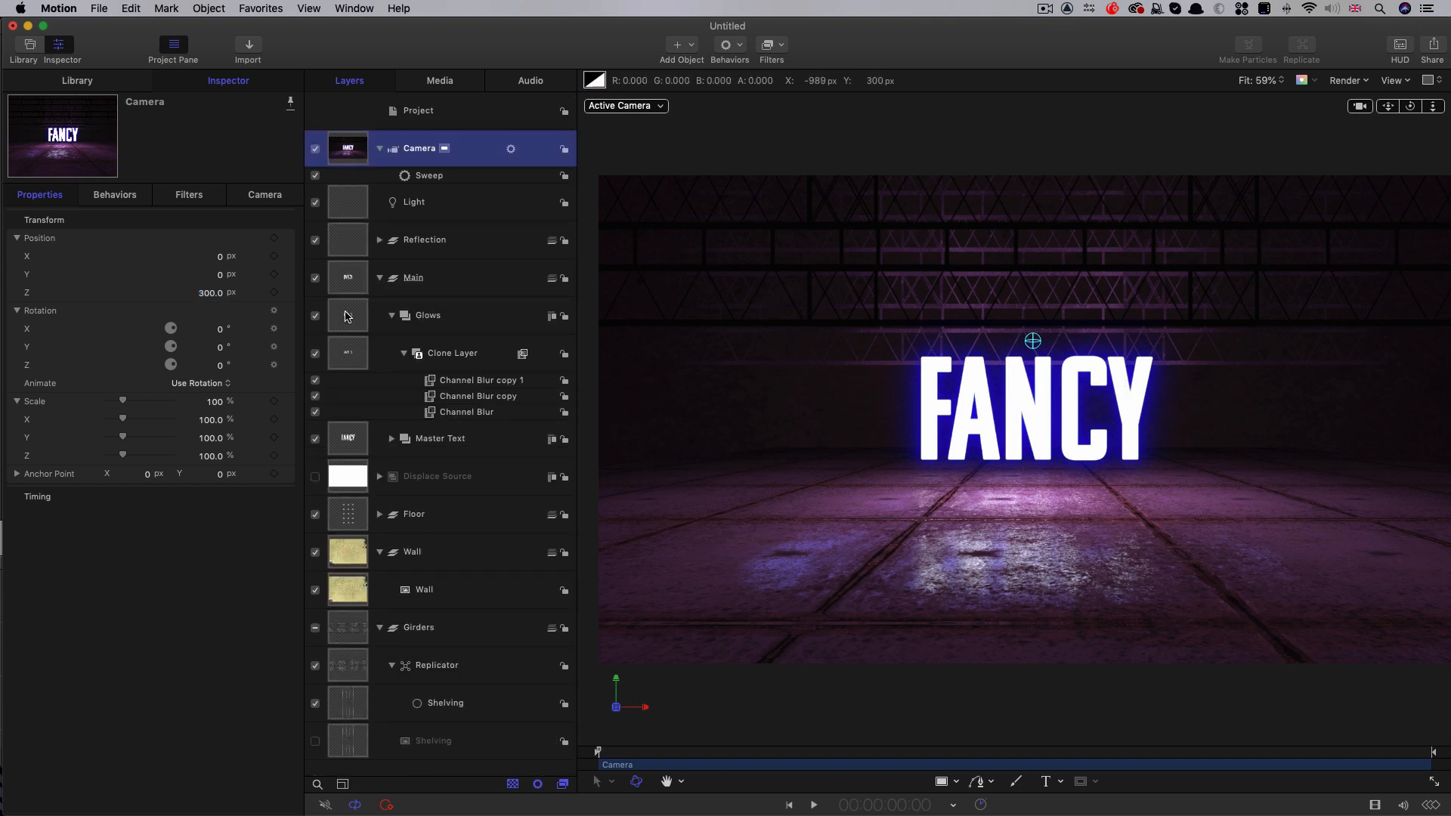
Step: Add a Hue/Saturation filter to the Glows group
{"action": "left_click", "coordinate": [346, 316]}
{"action": "left_click", "coordinate": [771, 44]}
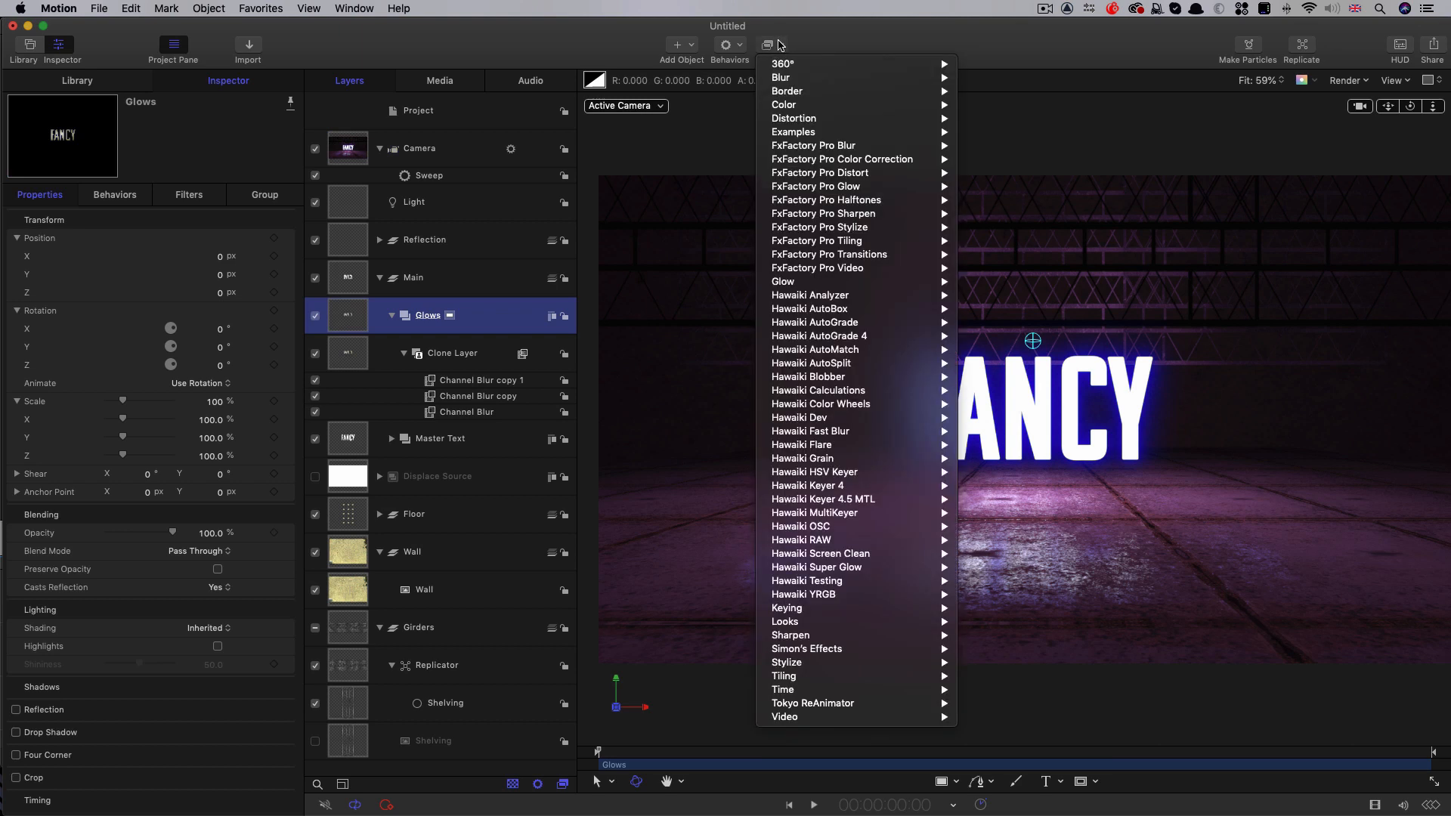
{"action": "mouse_move", "coordinate": [798, 106]}
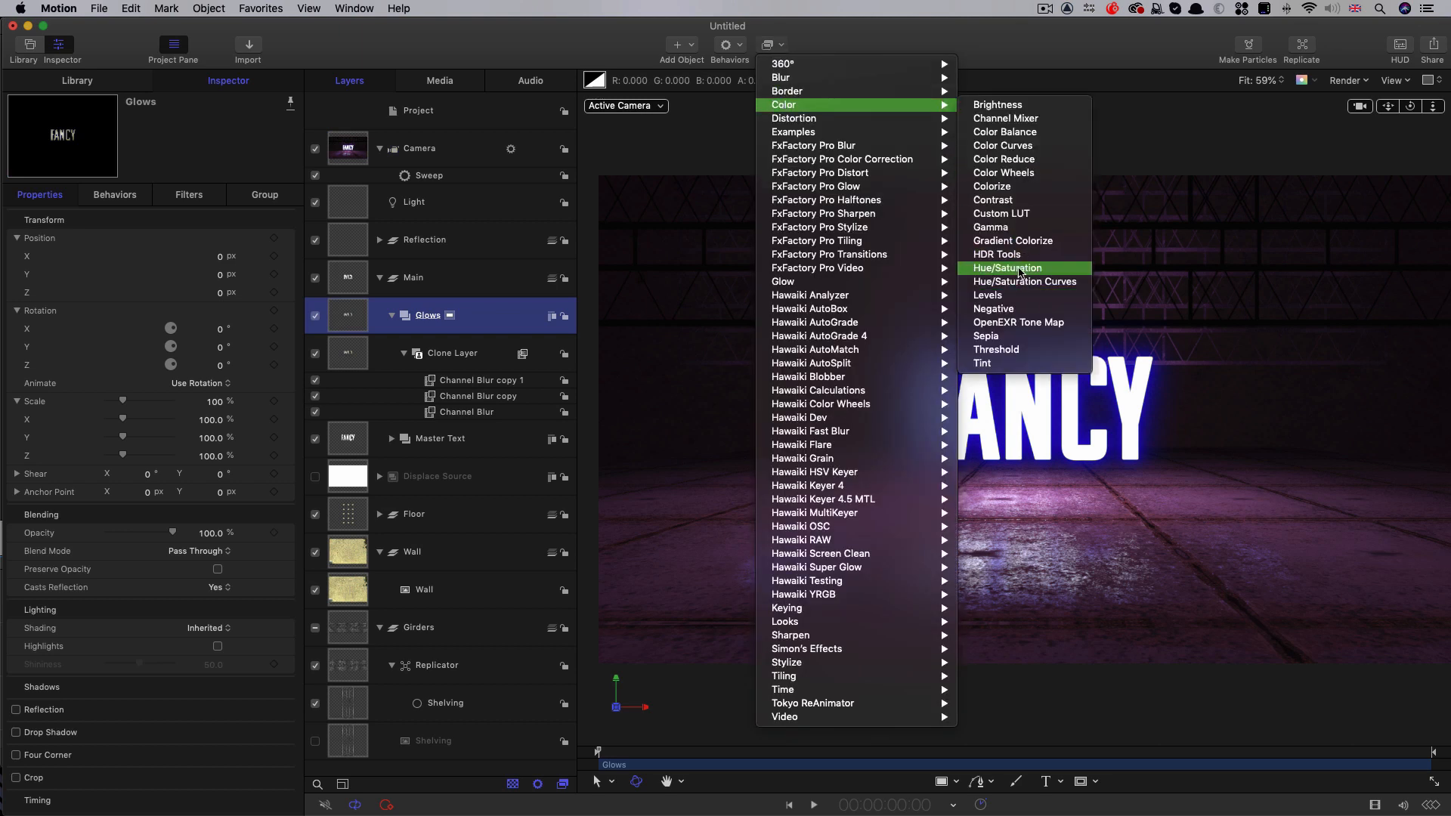
{"action": "left_click", "coordinate": [1013, 269]}
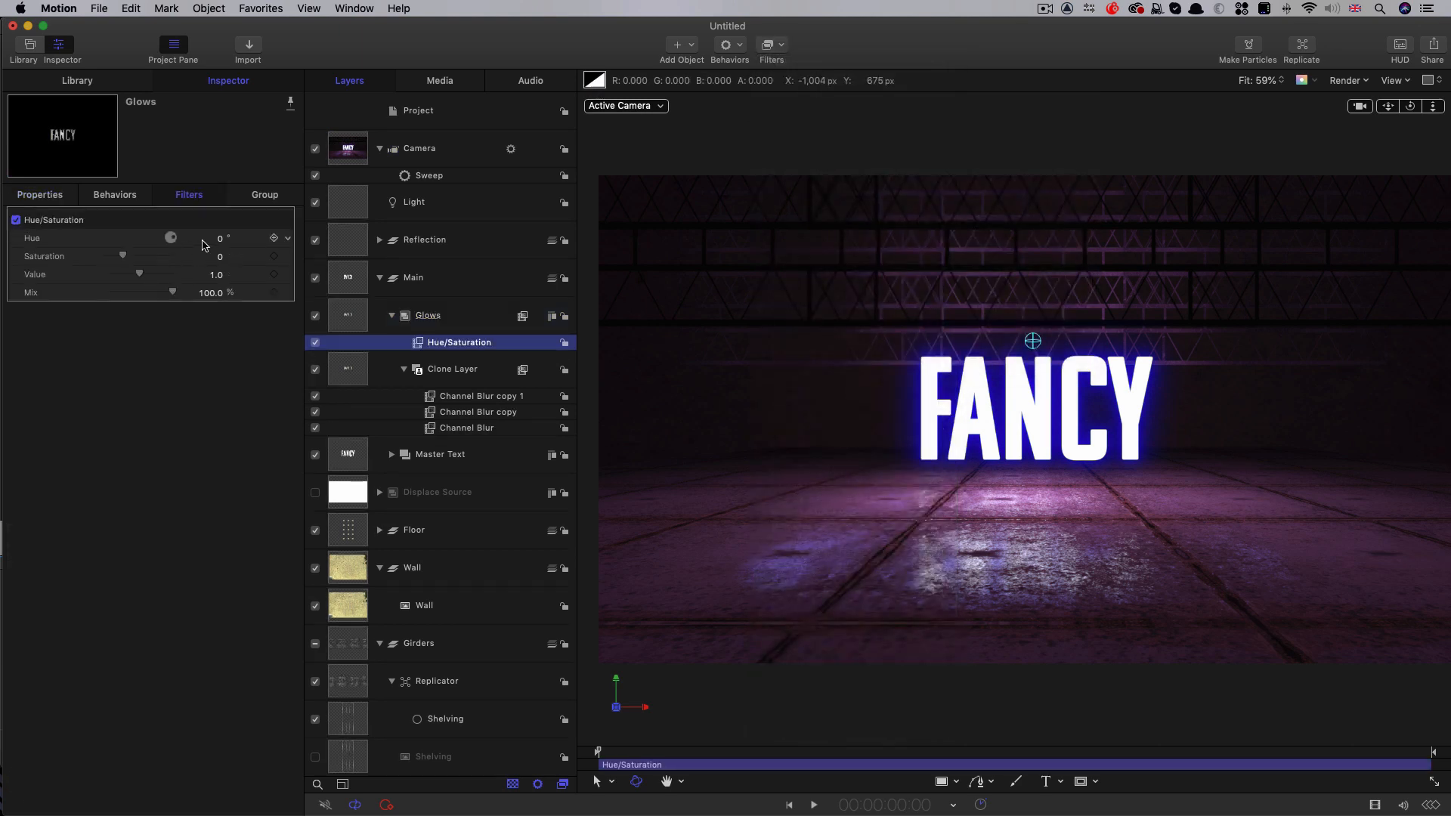
Step: Set the Glows group's Hue/Saturation filter to hue 300°, saturation 0.3 and value 2.0
{"action": "left_click", "coordinate": [220, 240]}
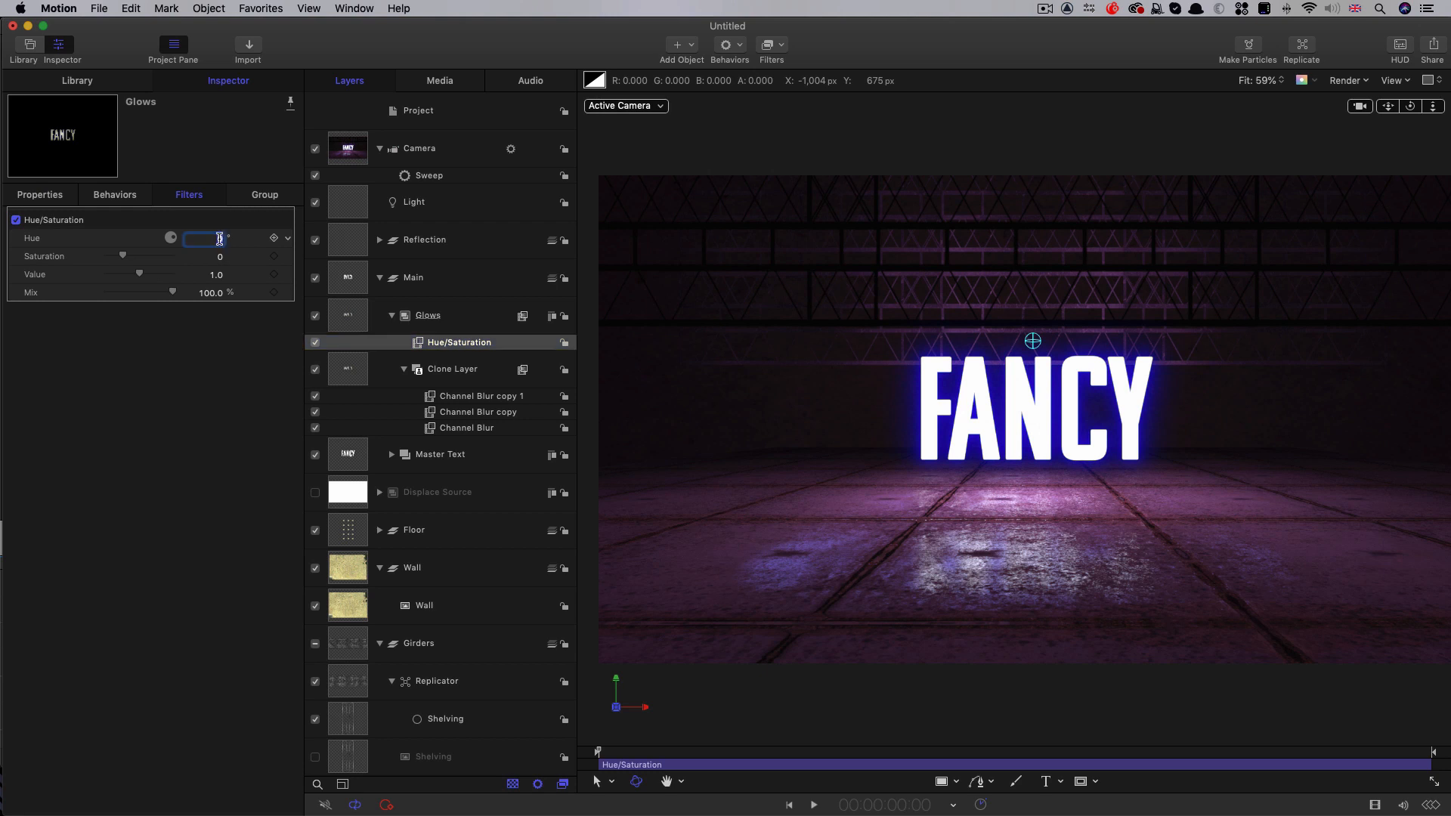
{"action": "type", "text": "300.0"}
{"action": "key", "text": "Tab"}
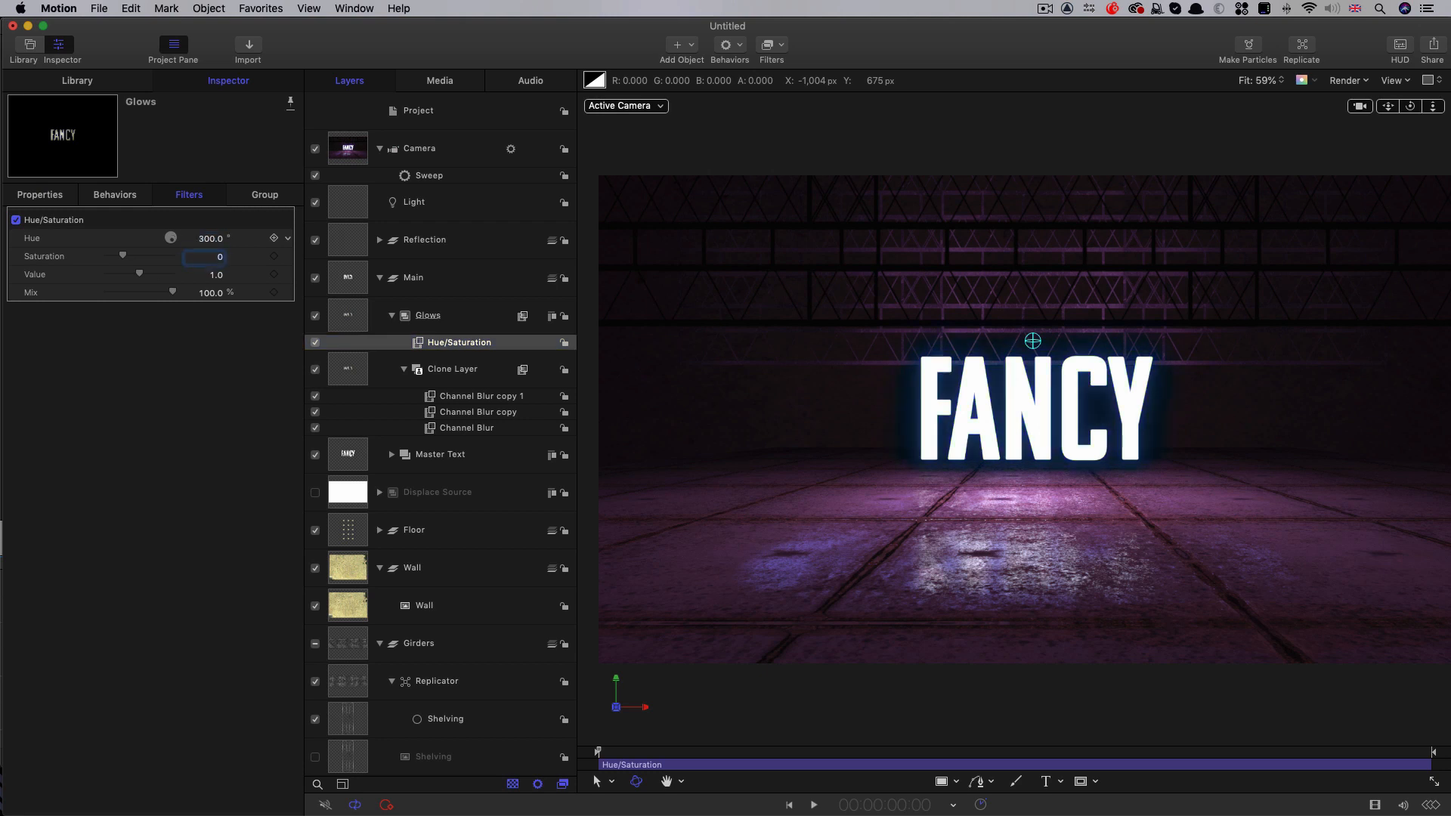
{"action": "type", "text": ".3"}
{"action": "key", "text": "Tab"}
{"action": "type", "text": "2"}
{"action": "key", "text": "Return"}
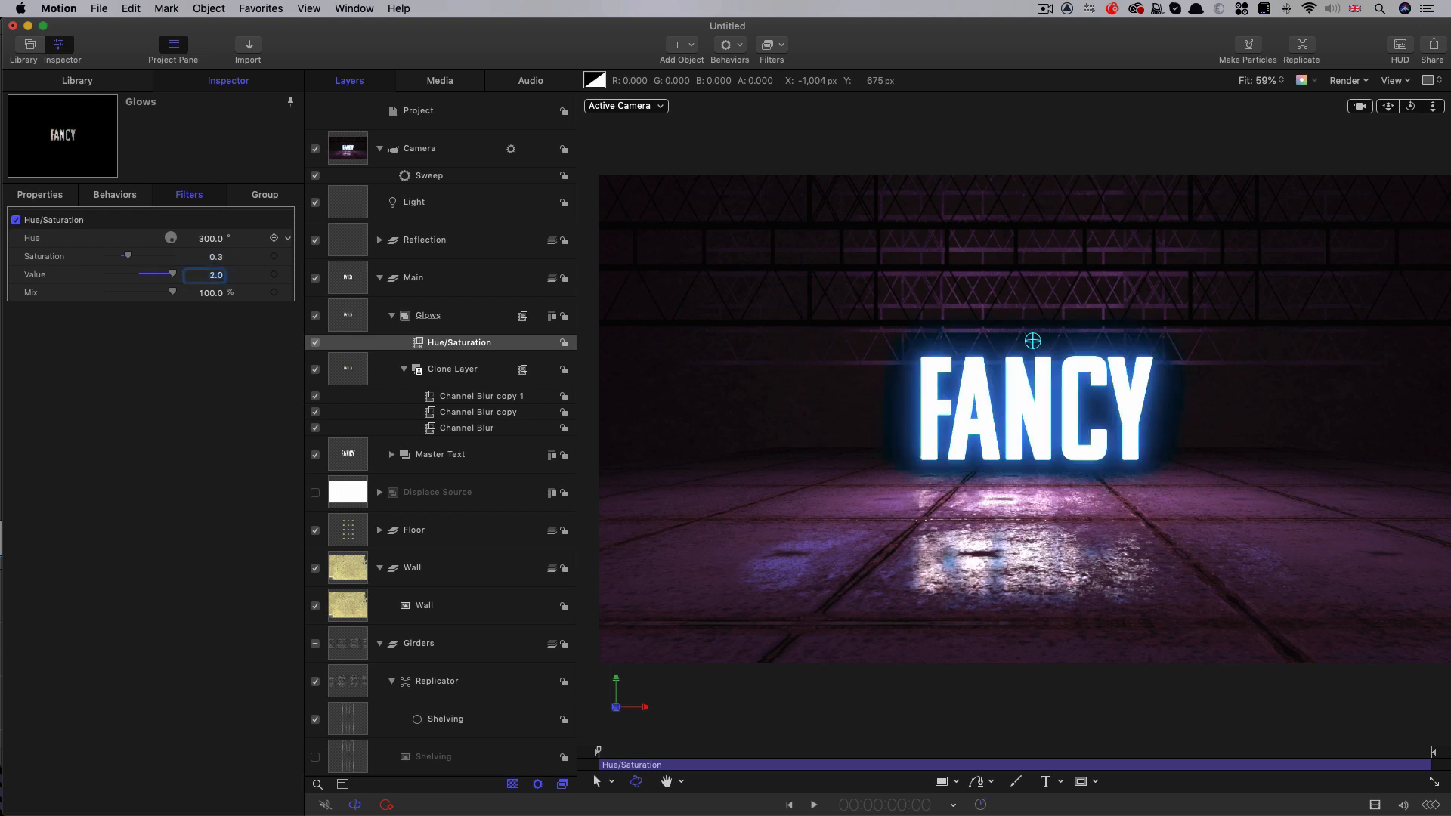
Step: Compare the glow with and without the Hue/Saturation filter, and check it at another frame
{"action": "left_click", "coordinate": [16, 220]}
{"action": "left_click", "coordinate": [16, 219]}
{"action": "left_click", "coordinate": [16, 220]}
{"action": "left_click", "coordinate": [16, 220]}
{"action": "left_click", "coordinate": [989, 754]}
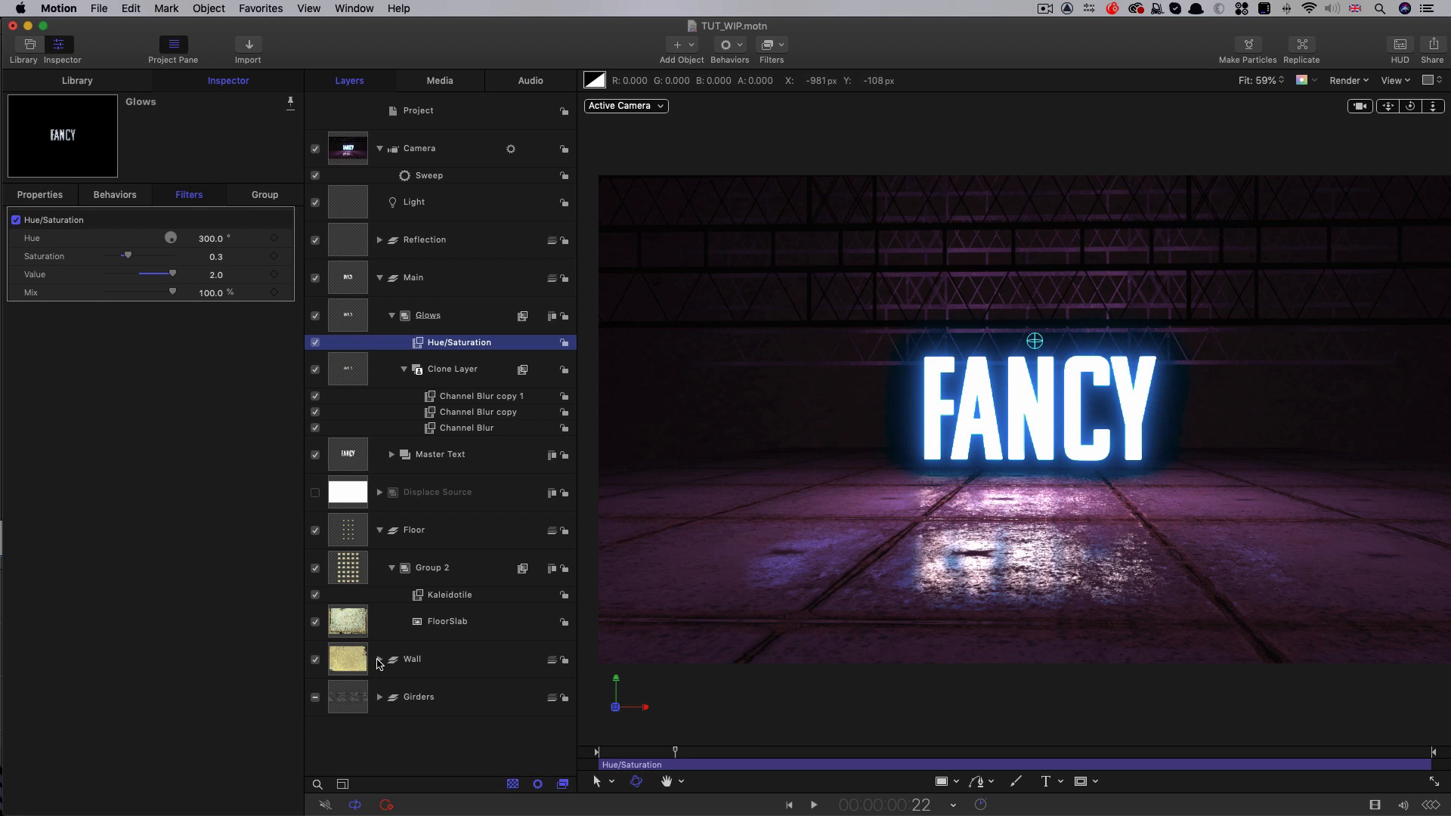
Step: Set the Y position of Group 2 in the Floor group to -200 px, and scrub to check the floor
{"action": "left_click", "coordinate": [342, 571]}
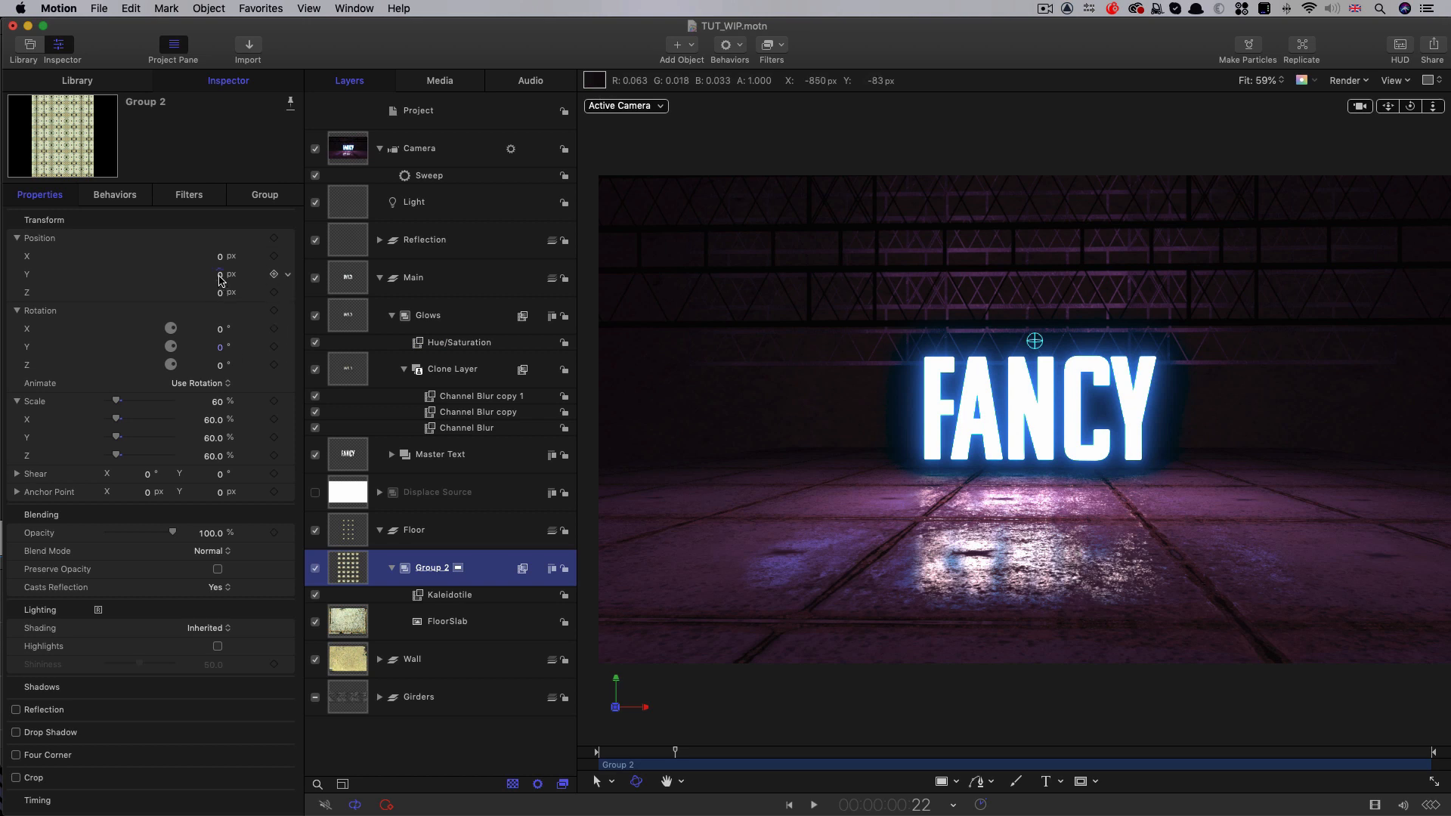
{"action": "left_click", "coordinate": [219, 277]}
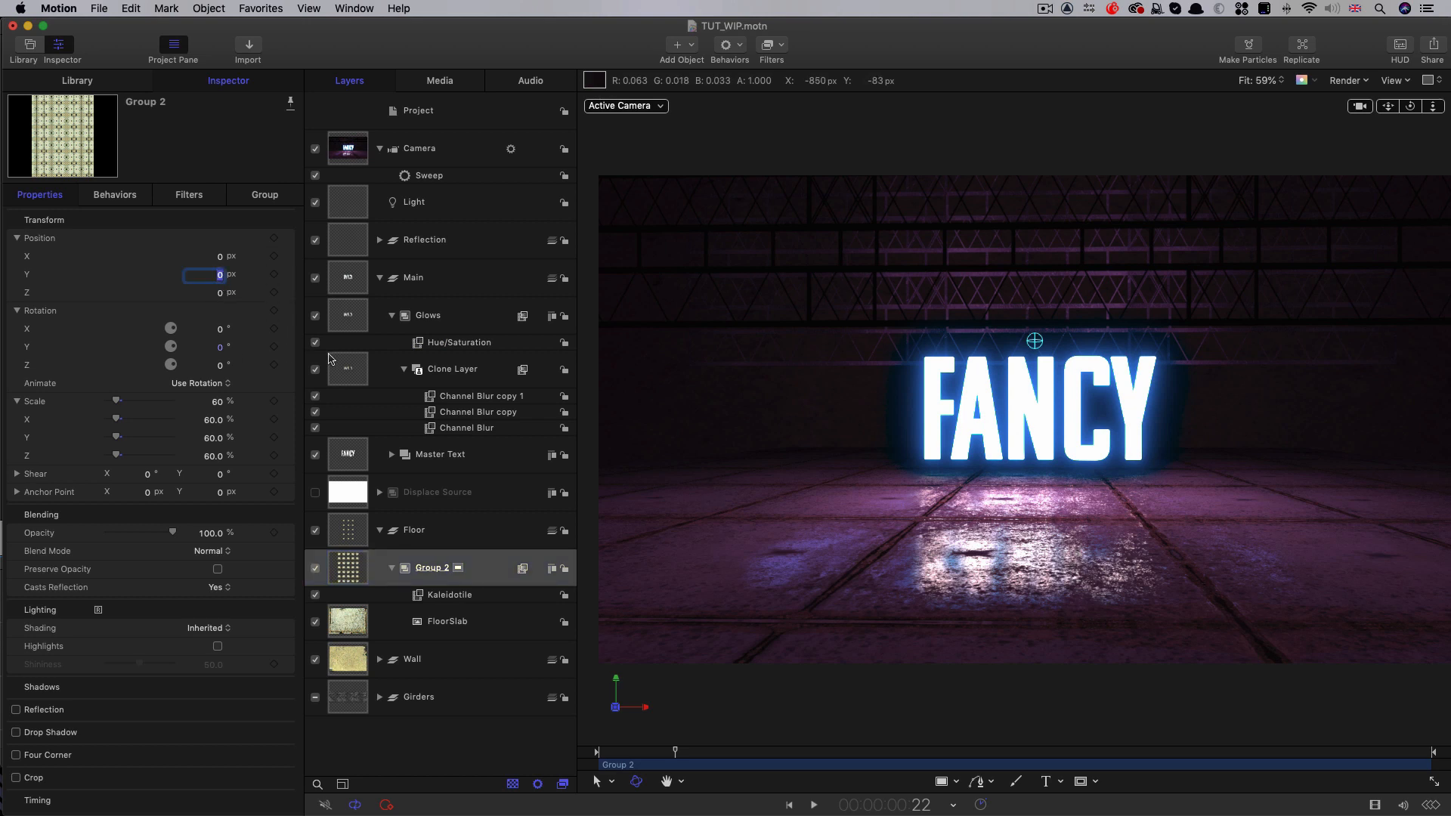
{"action": "key", "text": "Return"}
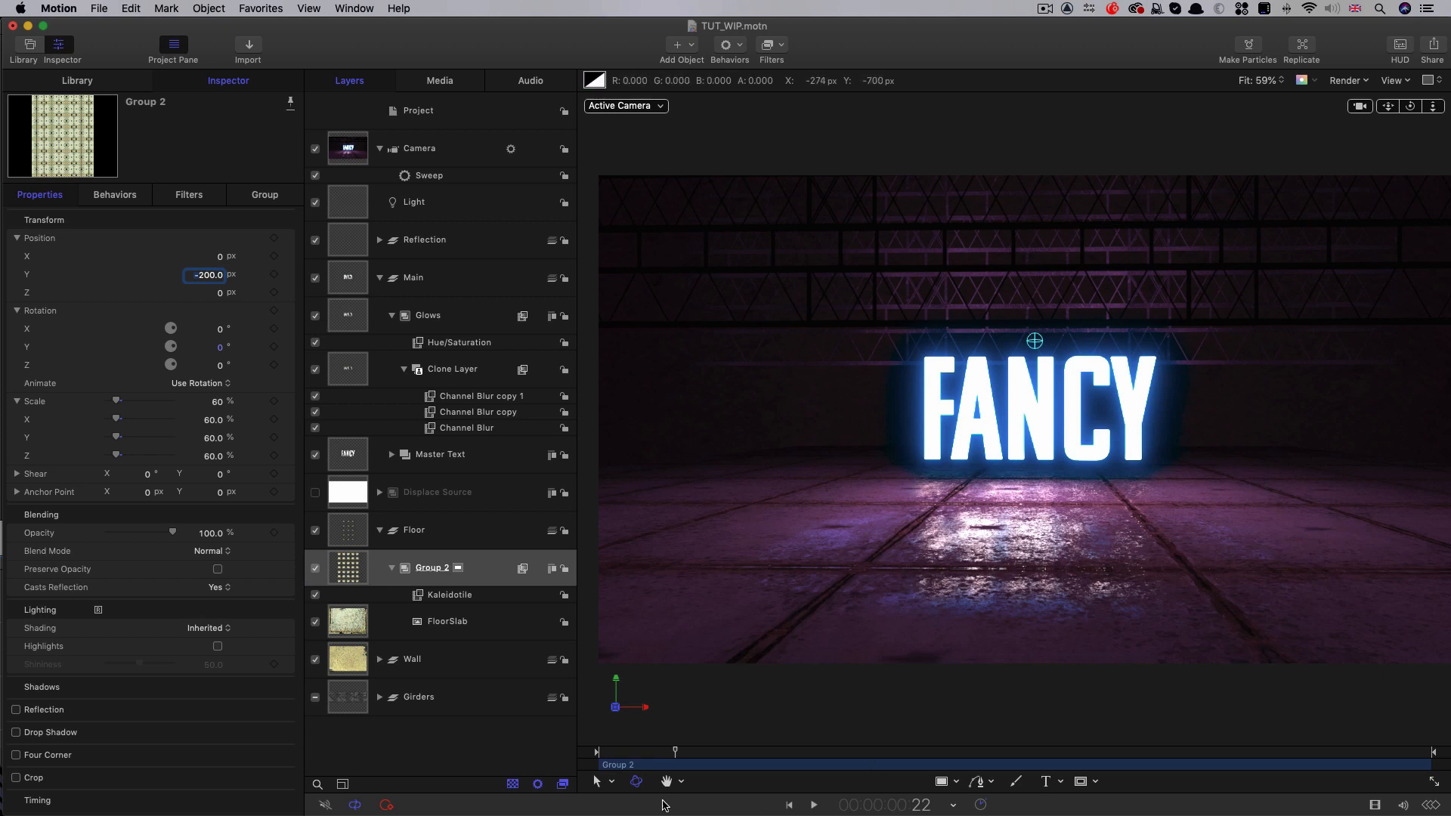
{"action": "left_click", "coordinate": [731, 752]}
{"action": "left_click_drag", "start_coordinate": [732, 753], "coordinate": [657, 753]}
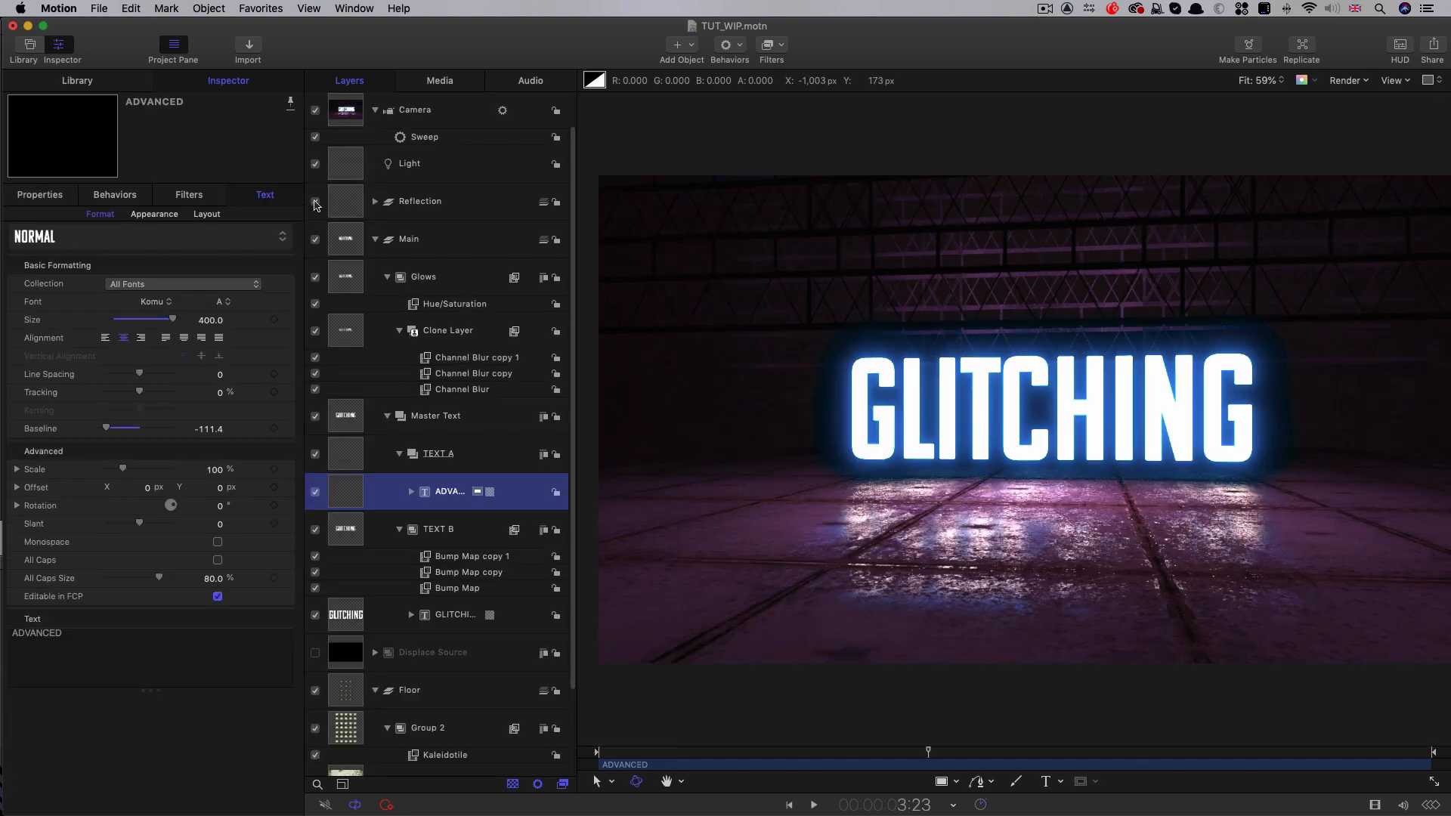
Step: Hide the Reflection group and disable the camera
{"action": "left_click", "coordinate": [315, 203]}
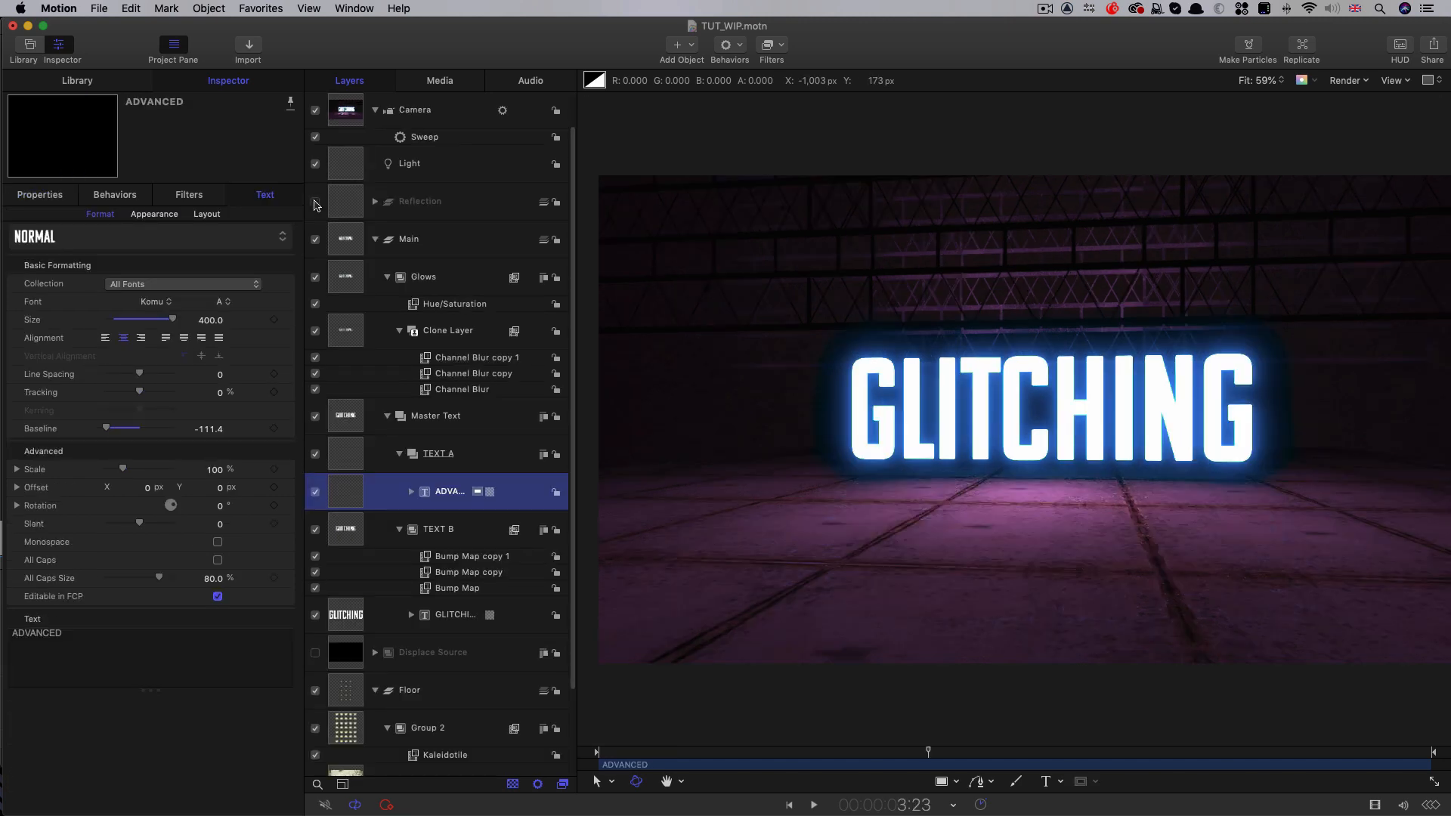
{"action": "scroll", "coordinate": [481, 355], "scroll_direction": "up", "scroll_amount": 1}
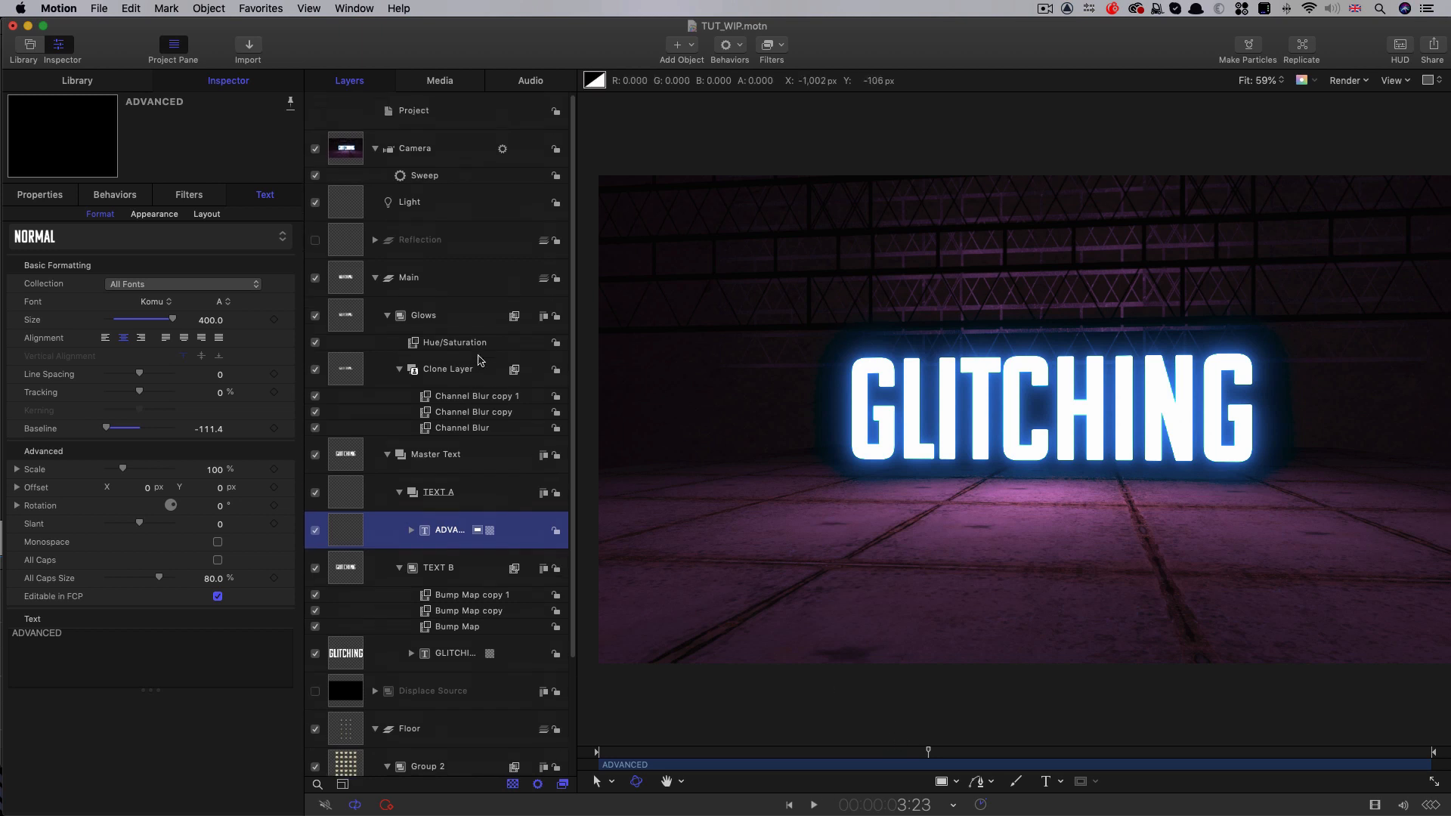
{"action": "left_click", "coordinate": [315, 150]}
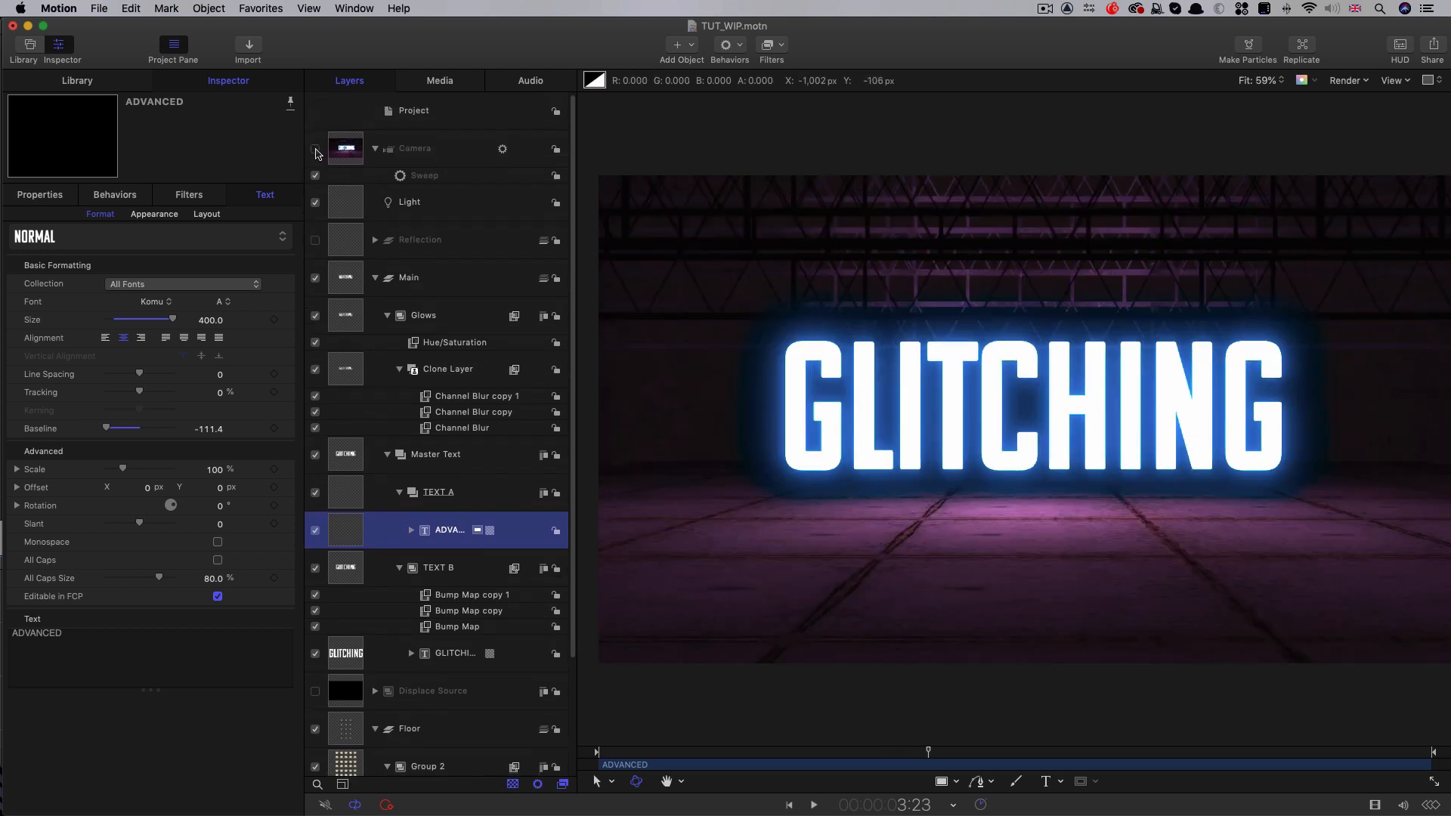
Step: Bring the Displace Source group to the front of the layer stack and expand its contents
{"action": "left_click", "coordinate": [350, 690]}
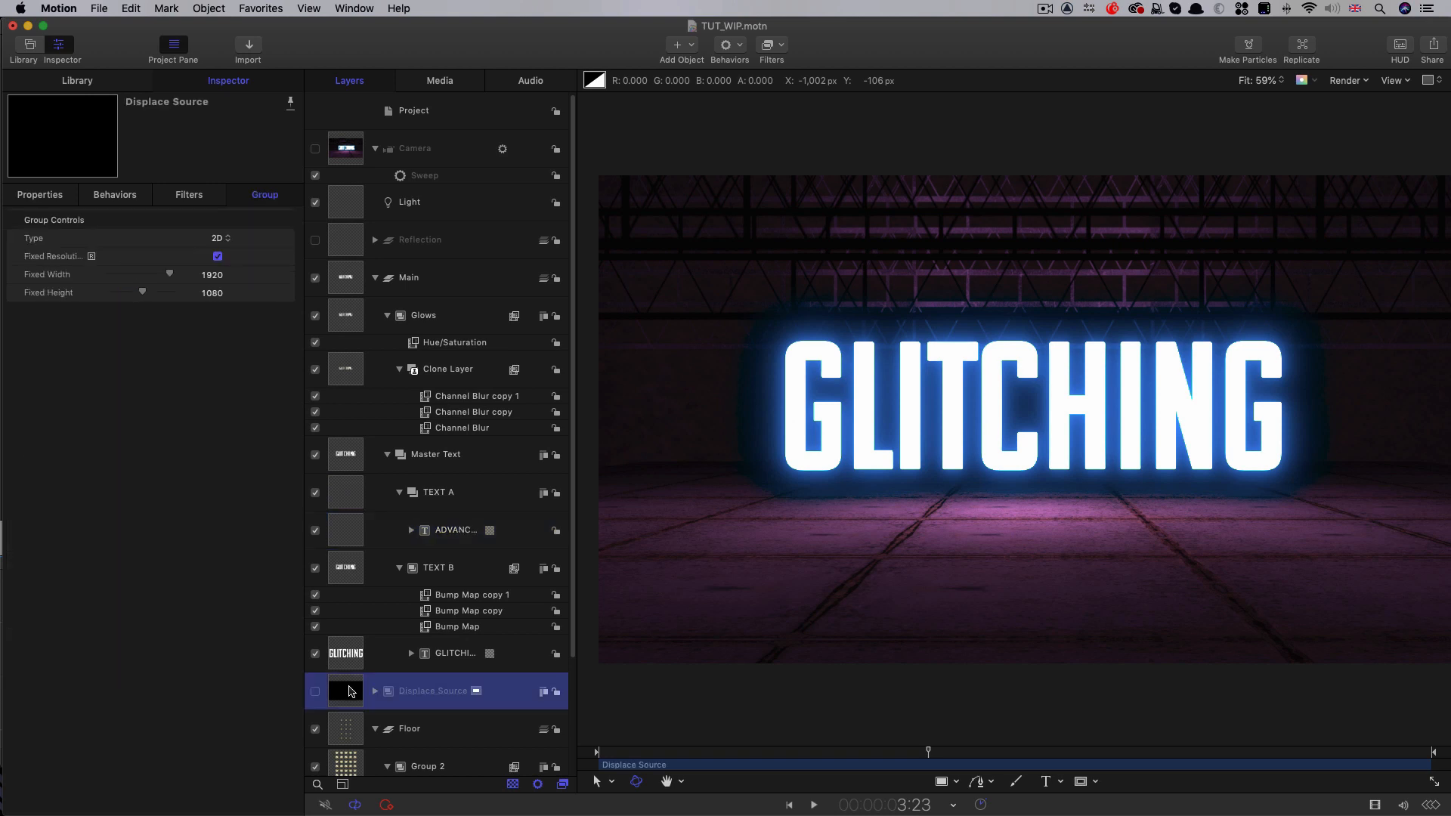
{"action": "key", "text": "super+shift+bracketright"}
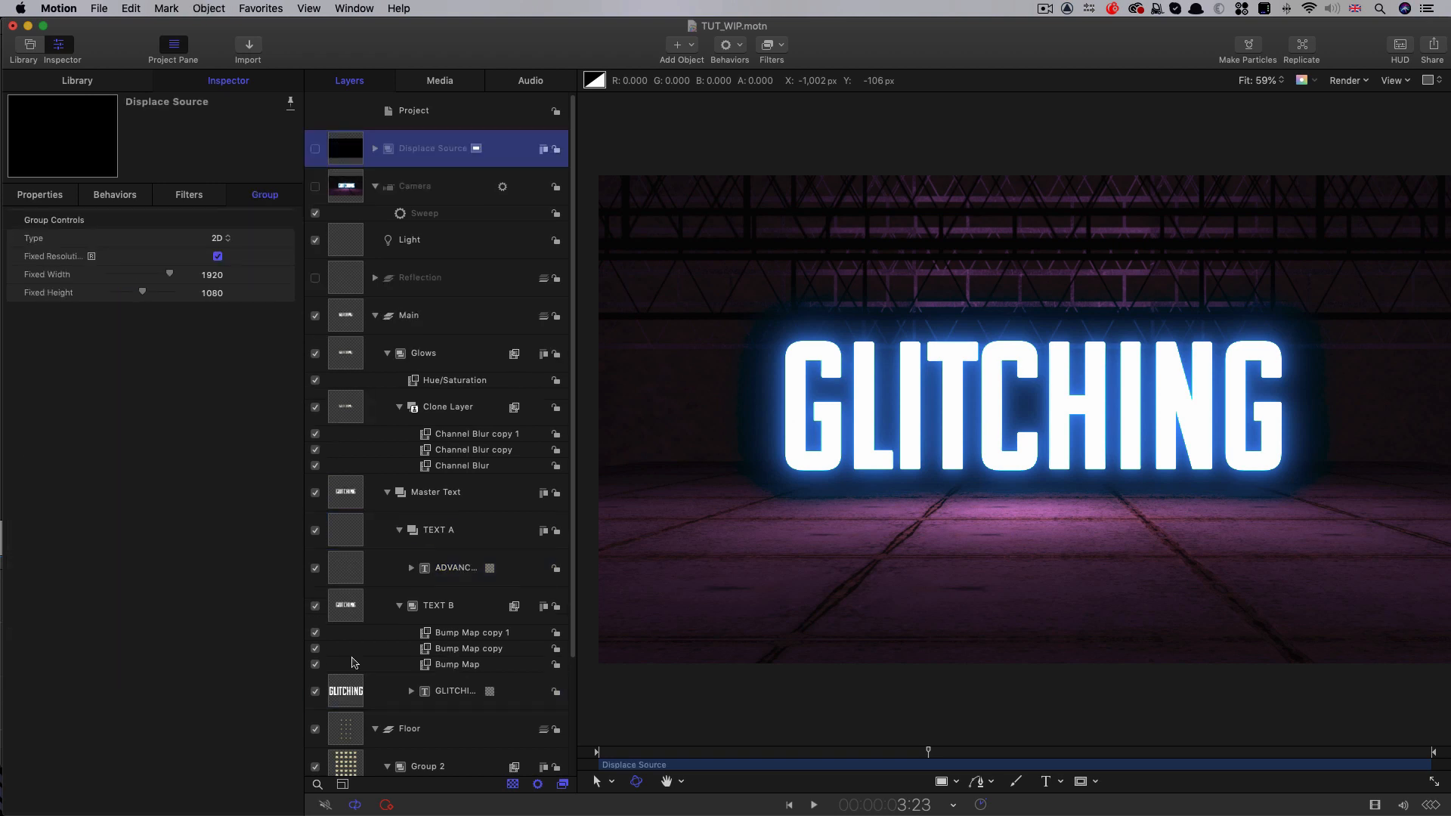
{"action": "left_click", "coordinate": [376, 149]}
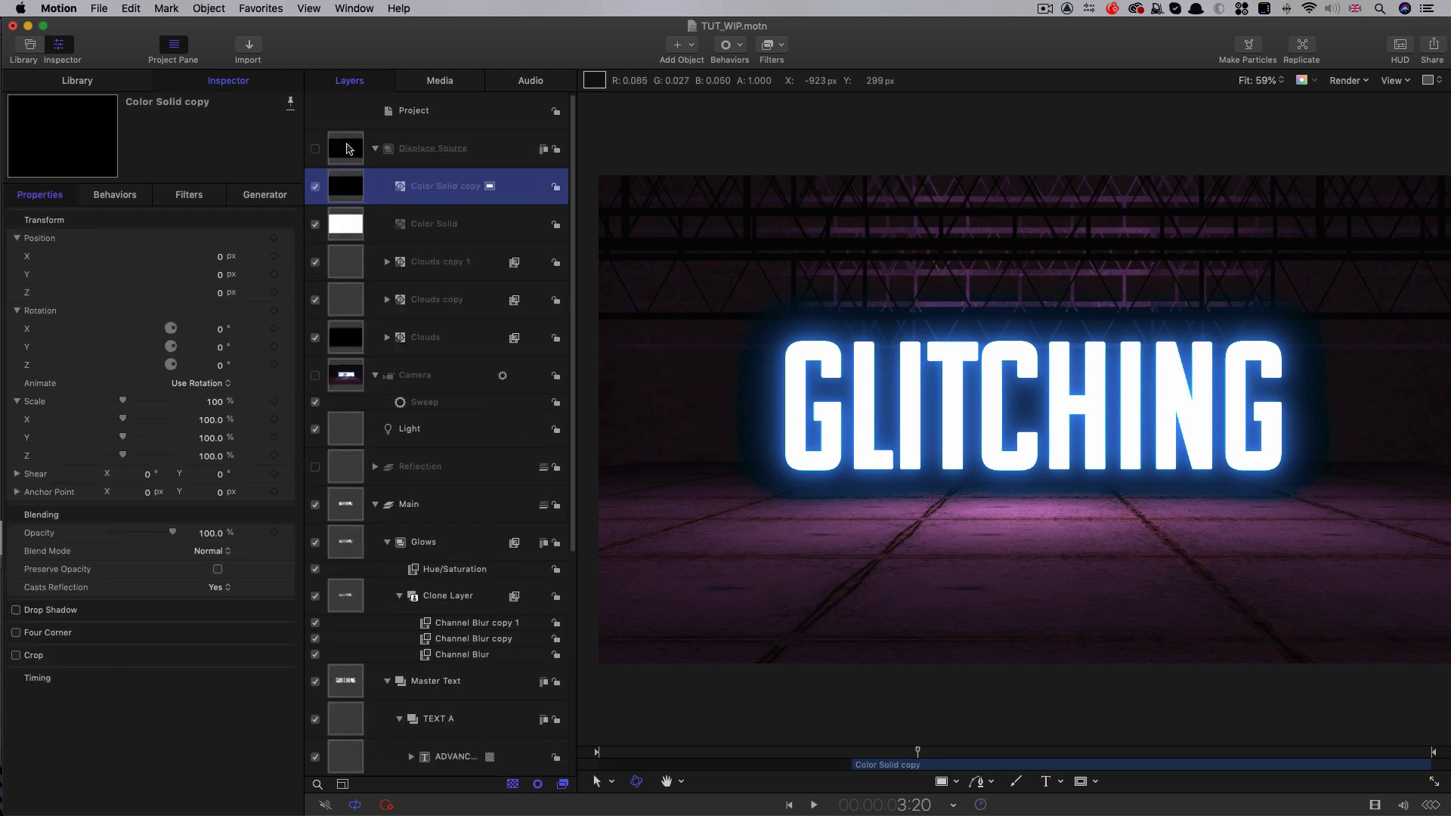
Step: Import the movie Glitcher Texture.mov from the TEXTURES folder into the Displace Source group
{"action": "left_click", "coordinate": [249, 46]}
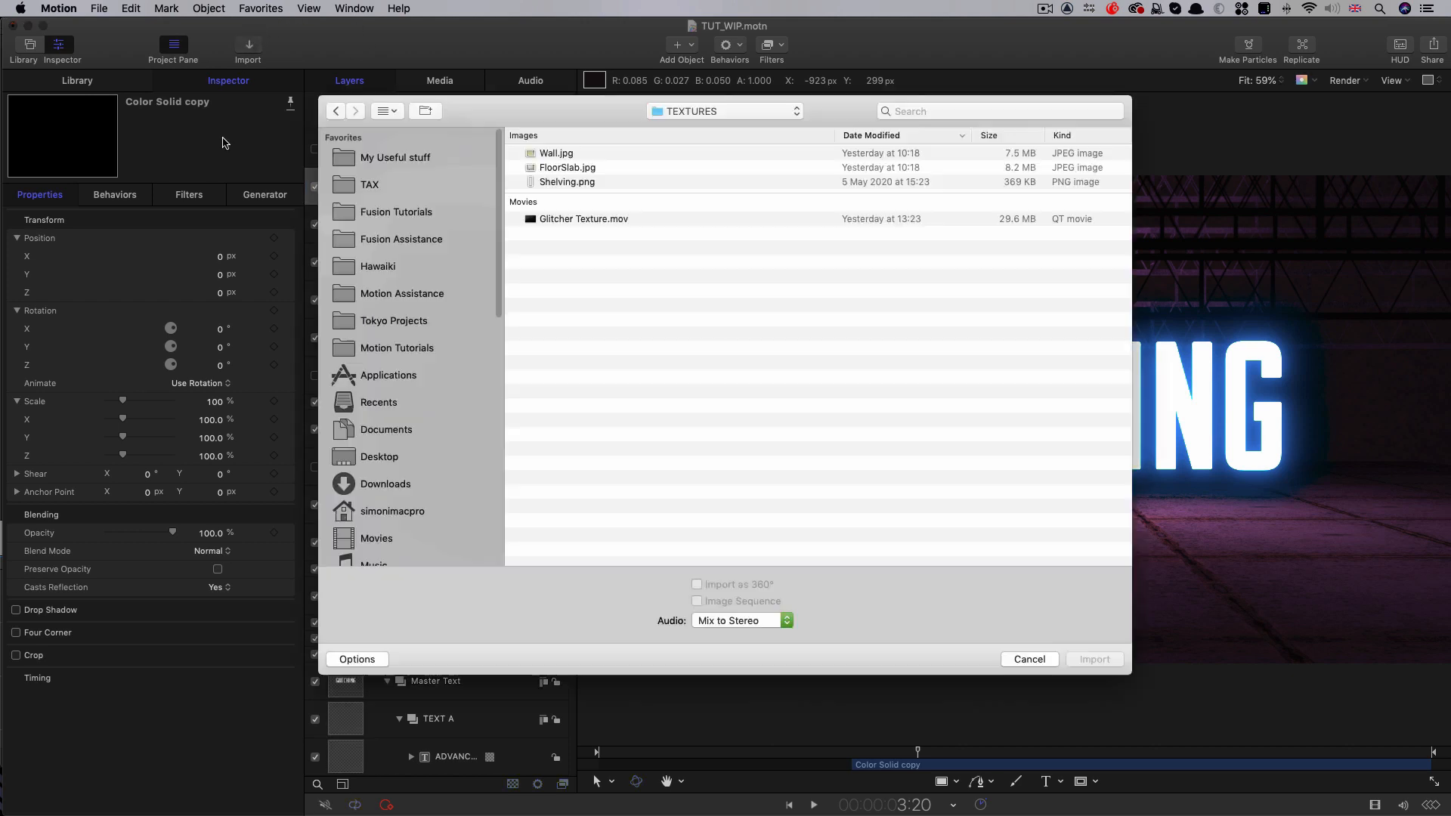
{"action": "left_click", "coordinate": [573, 219]}
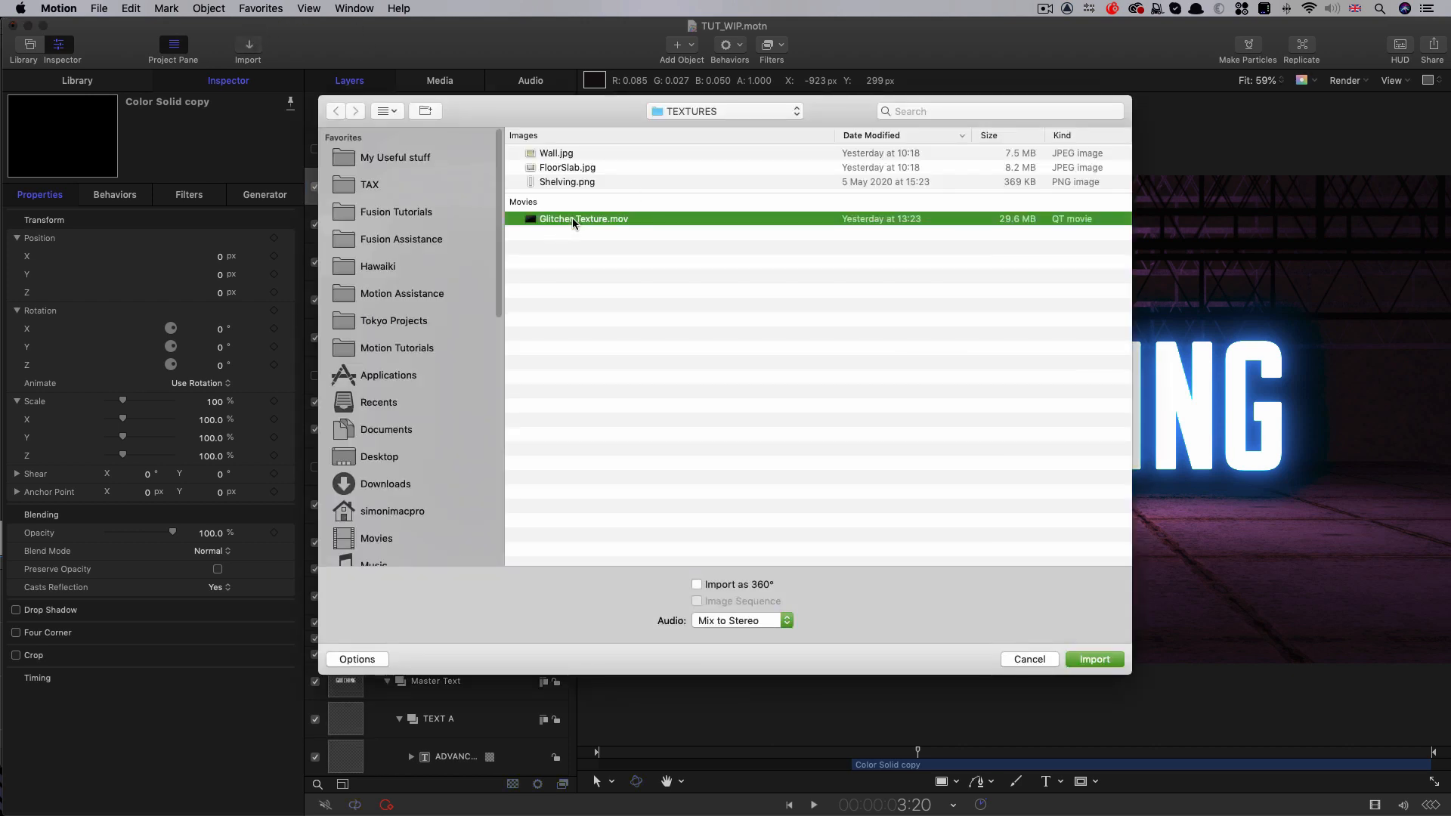
{"action": "left_click", "coordinate": [1094, 660]}
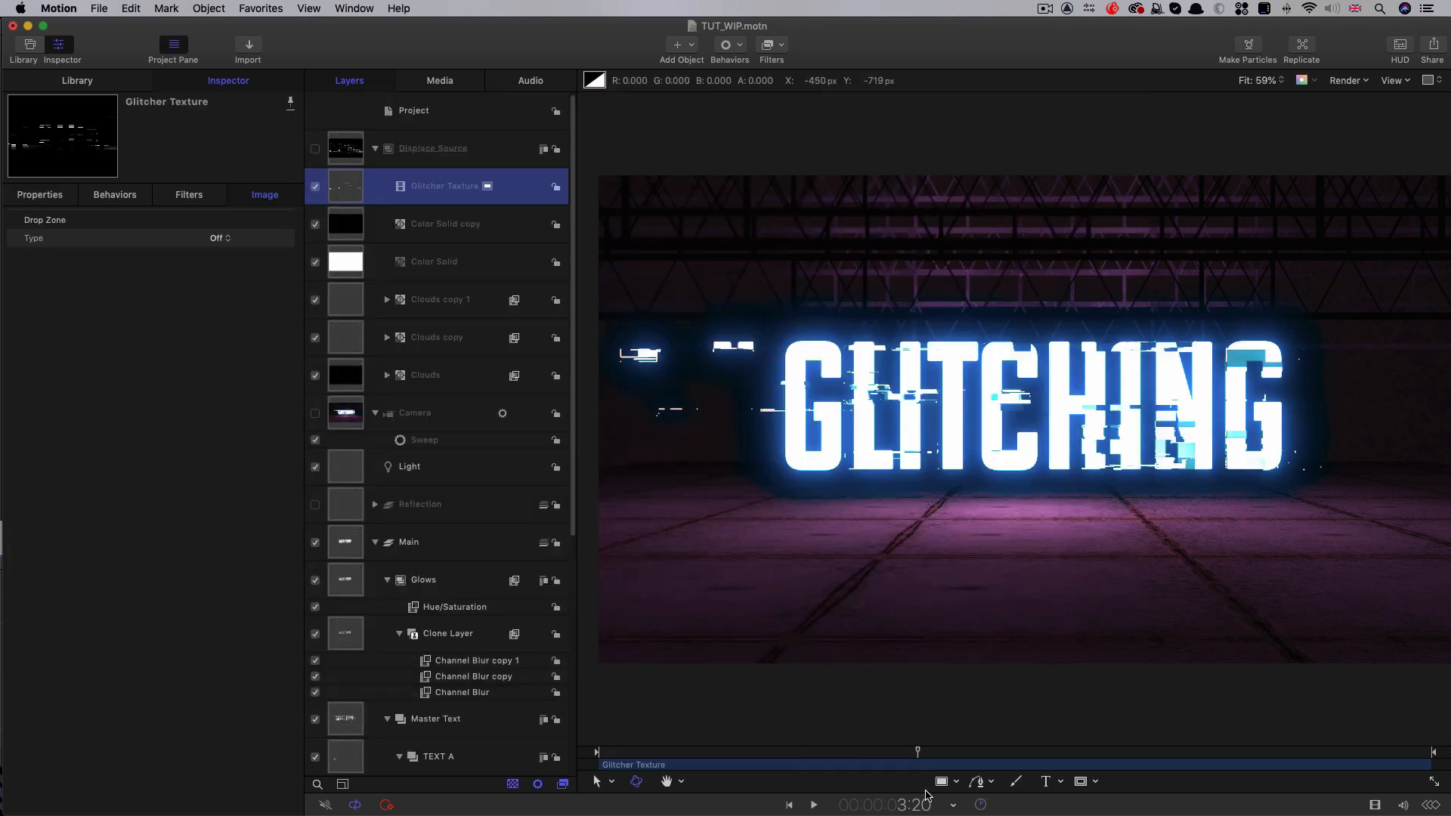
Step: Scrub and play the animation to examine how the glitch texture distorts the title text
{"action": "mouse_move", "coordinate": [901, 761]}
{"action": "left_mouse_down"}
{"action": "mouse_move", "coordinate": [683, 750]}
{"action": "mouse_move", "coordinate": [1439, 786]}
{"action": "mouse_move", "coordinate": [658, 765]}
{"action": "mouse_move", "coordinate": [786, 763]}
{"action": "mouse_move", "coordinate": [722, 760]}
{"action": "left_mouse_up"}
{"action": "key", "text": "space"}
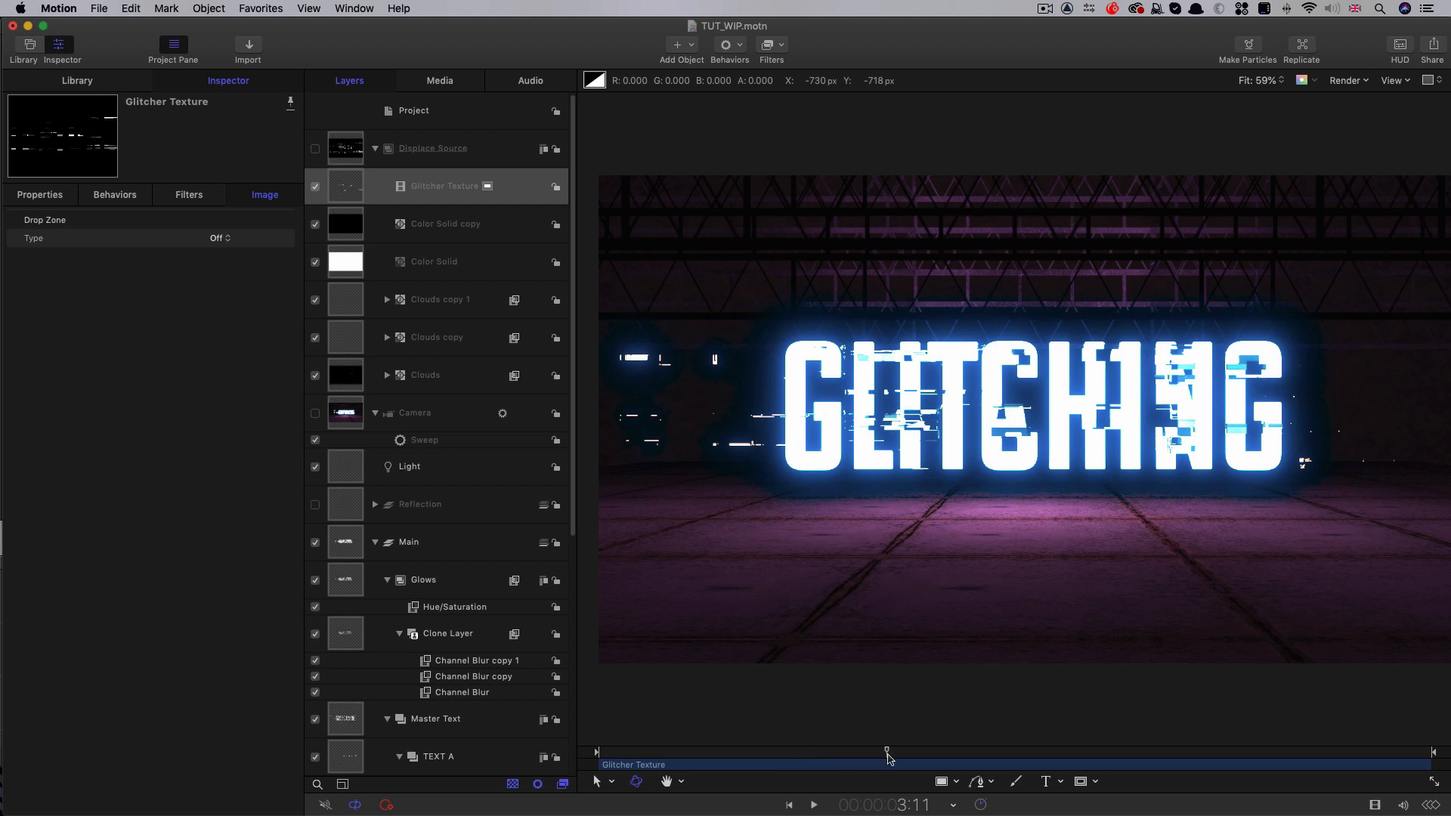
{"action": "left_click_drag", "start_coordinate": [887, 751], "coordinate": [856, 754]}
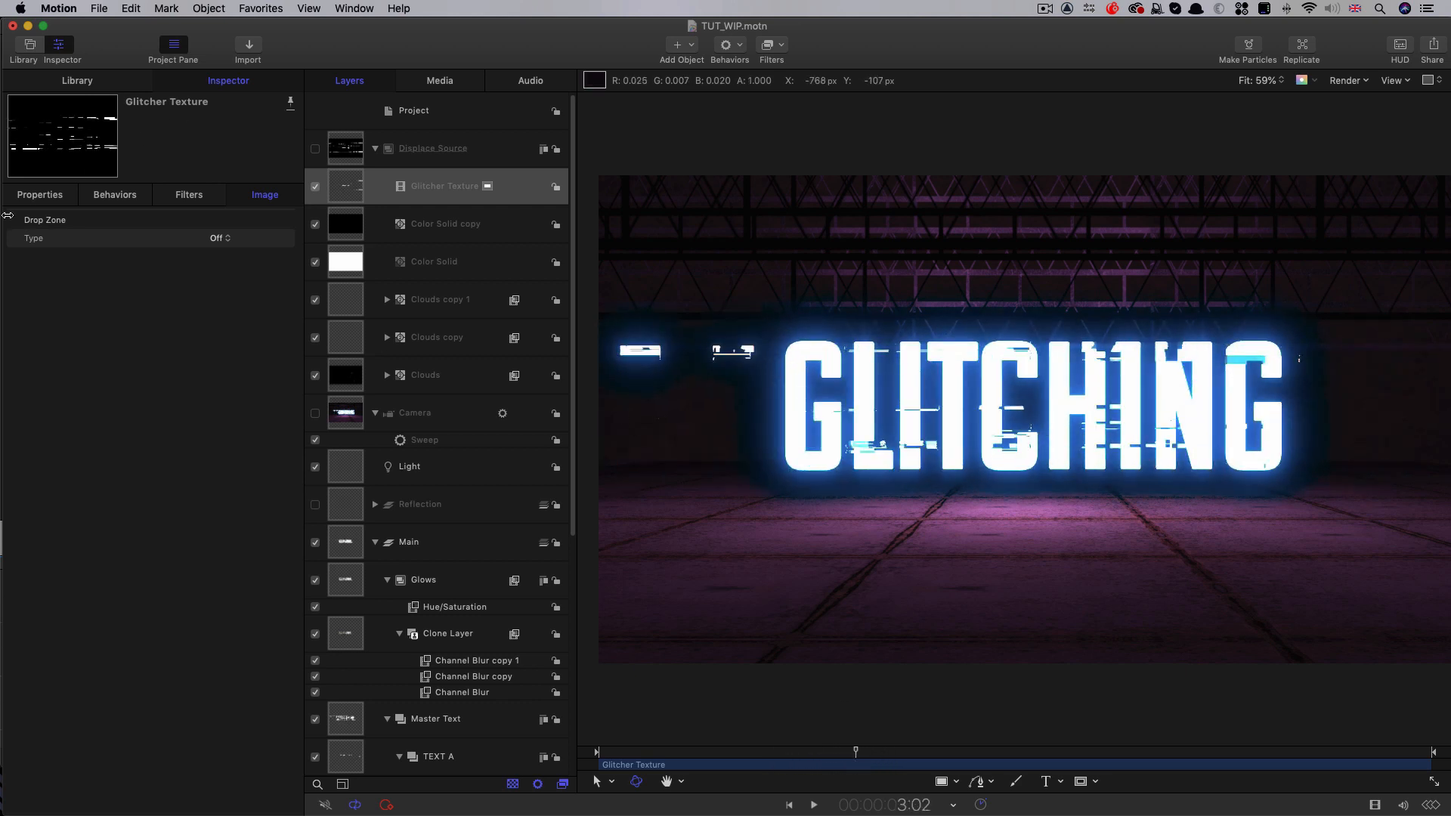
{"action": "left_click", "coordinate": [38, 197]}
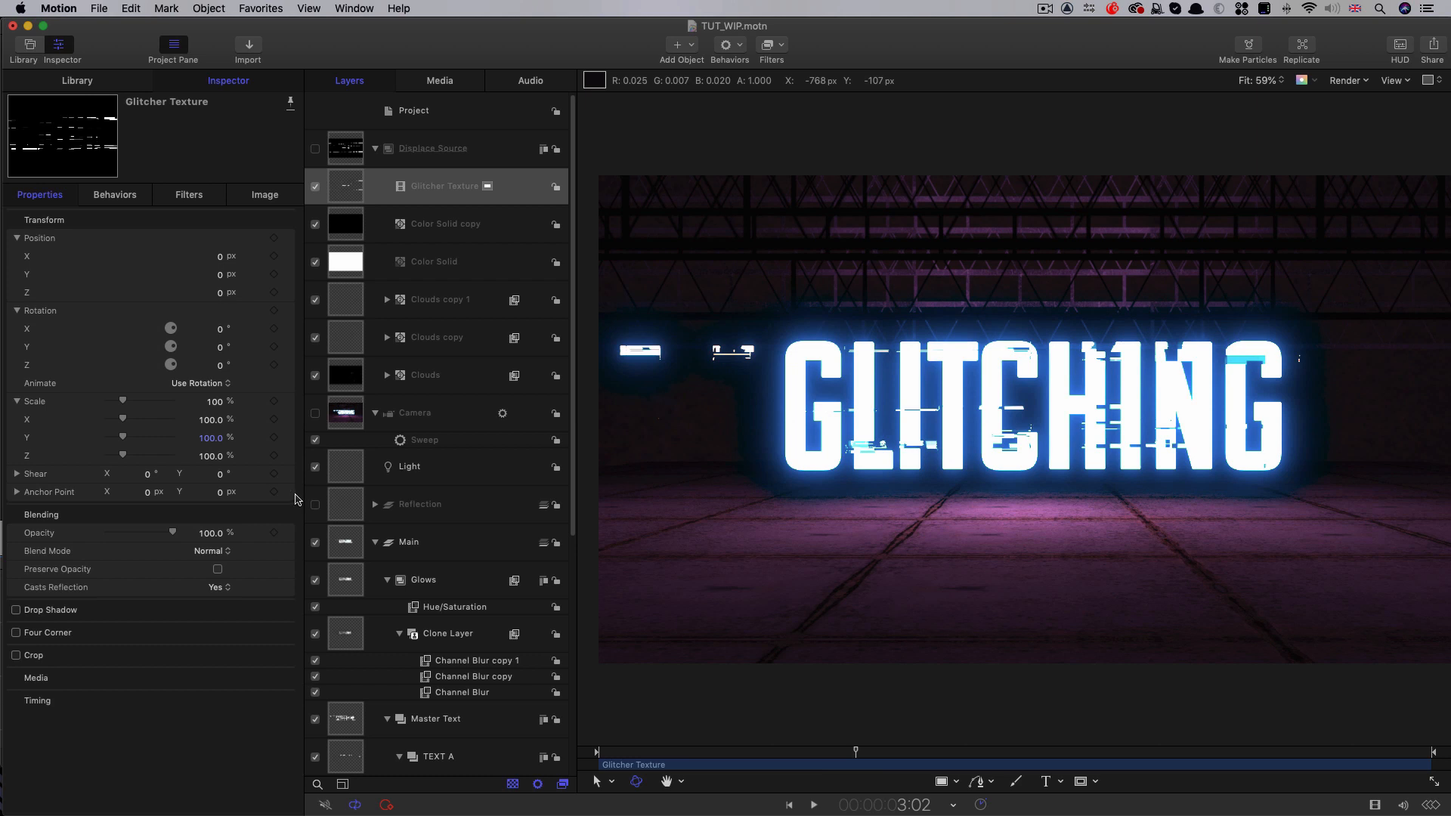
{"action": "left_click_drag", "start_coordinate": [854, 754], "coordinate": [730, 757]}
{"action": "key", "text": "space"}
{"action": "key", "text": "space"}
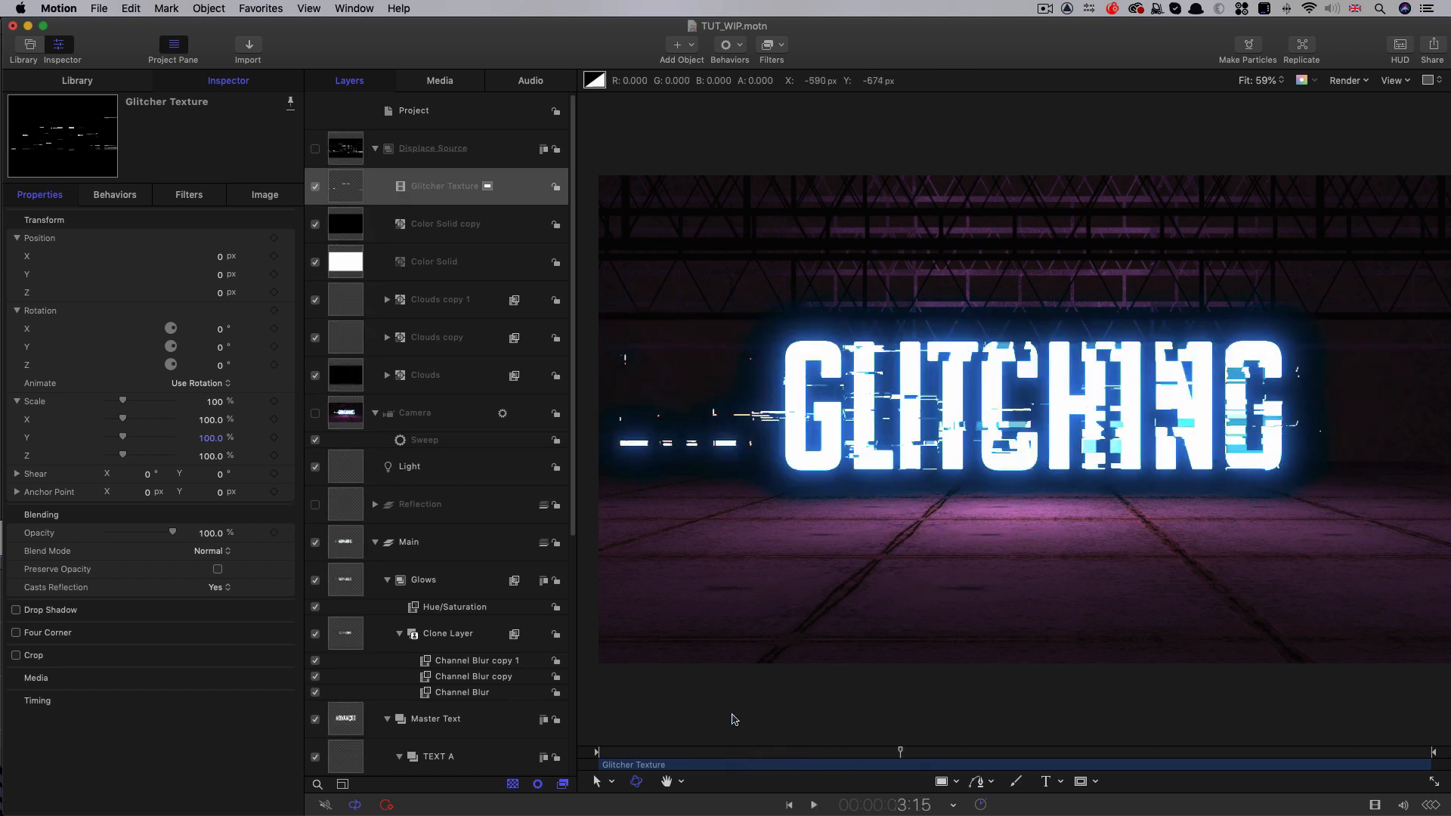
Step: Keyframe the Glitcher Texture layer's opacity at 100% at 3:15 and 0% at 3:16
{"action": "left_click", "coordinate": [275, 533]}
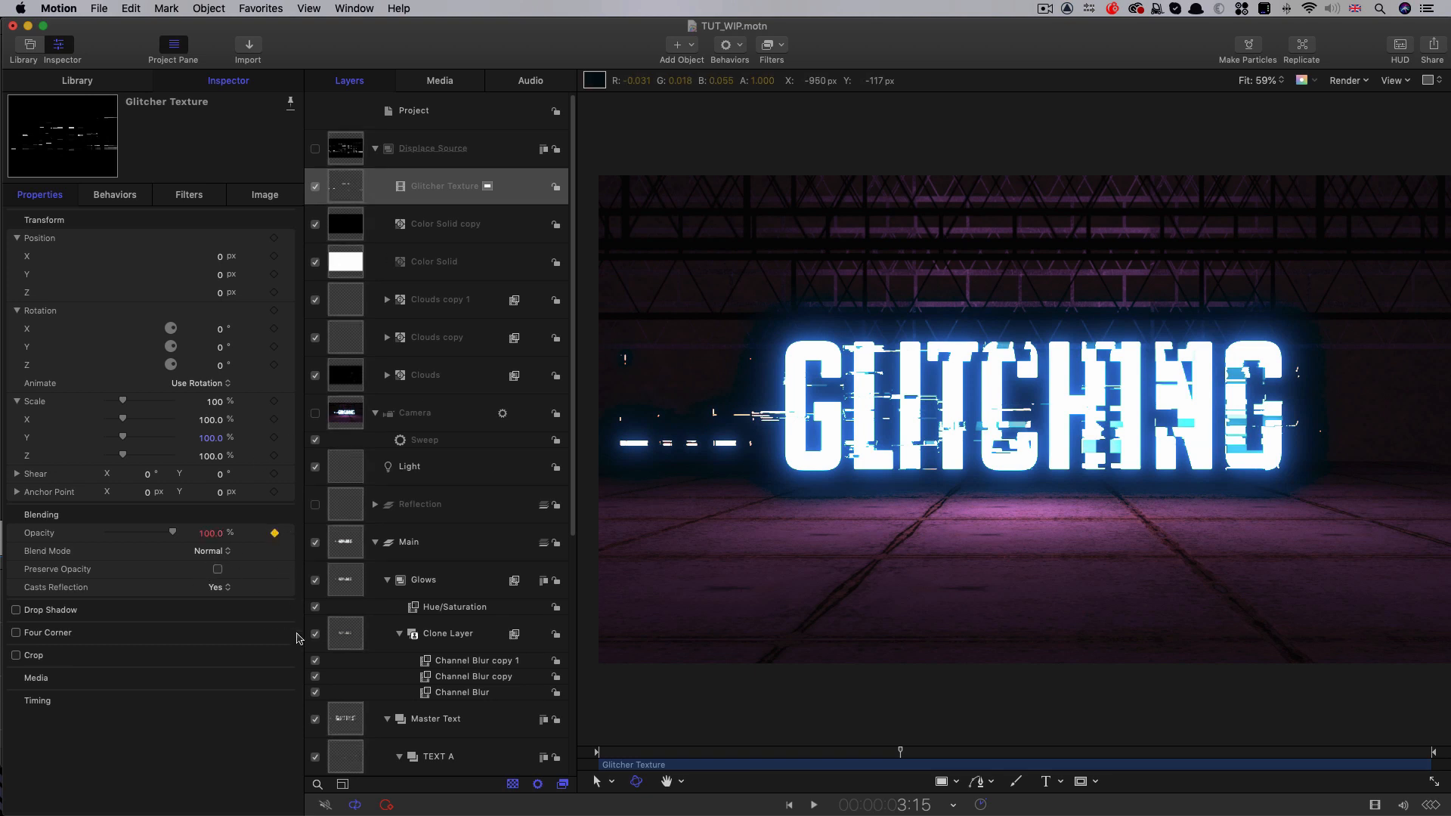
{"action": "key", "text": "Right"}
{"action": "left_click_drag", "start_coordinate": [172, 533], "coordinate": [3, 533]}
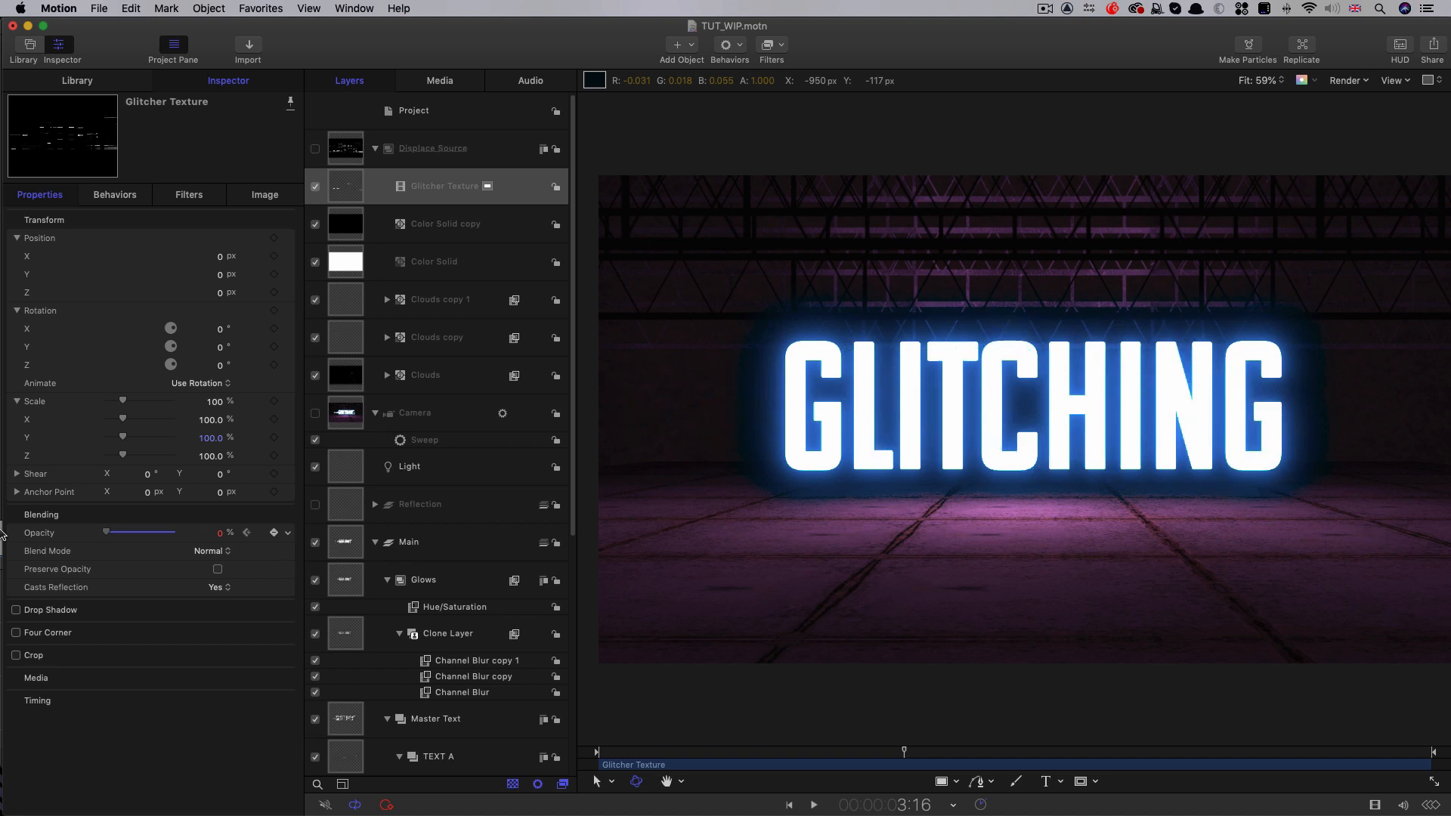
Step: Keyframe the Glitcher Texture layer's opacity at 0% at 5:14 and 100% at 5:15
{"action": "left_click_drag", "start_coordinate": [981, 756], "coordinate": [1064, 763]}
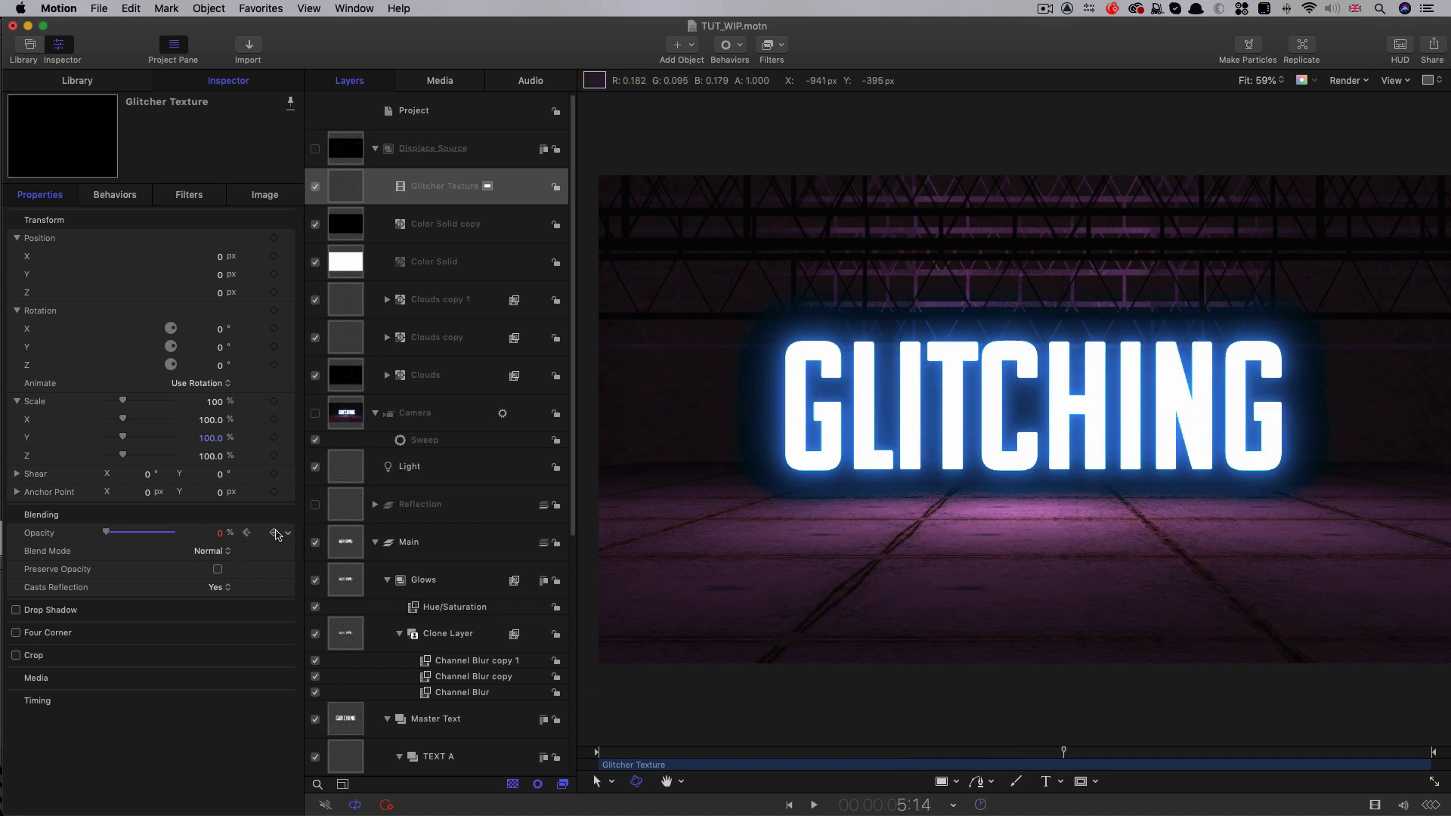
{"action": "key", "text": "Right"}
{"action": "left_click_drag", "start_coordinate": [110, 534], "coordinate": [174, 534]}
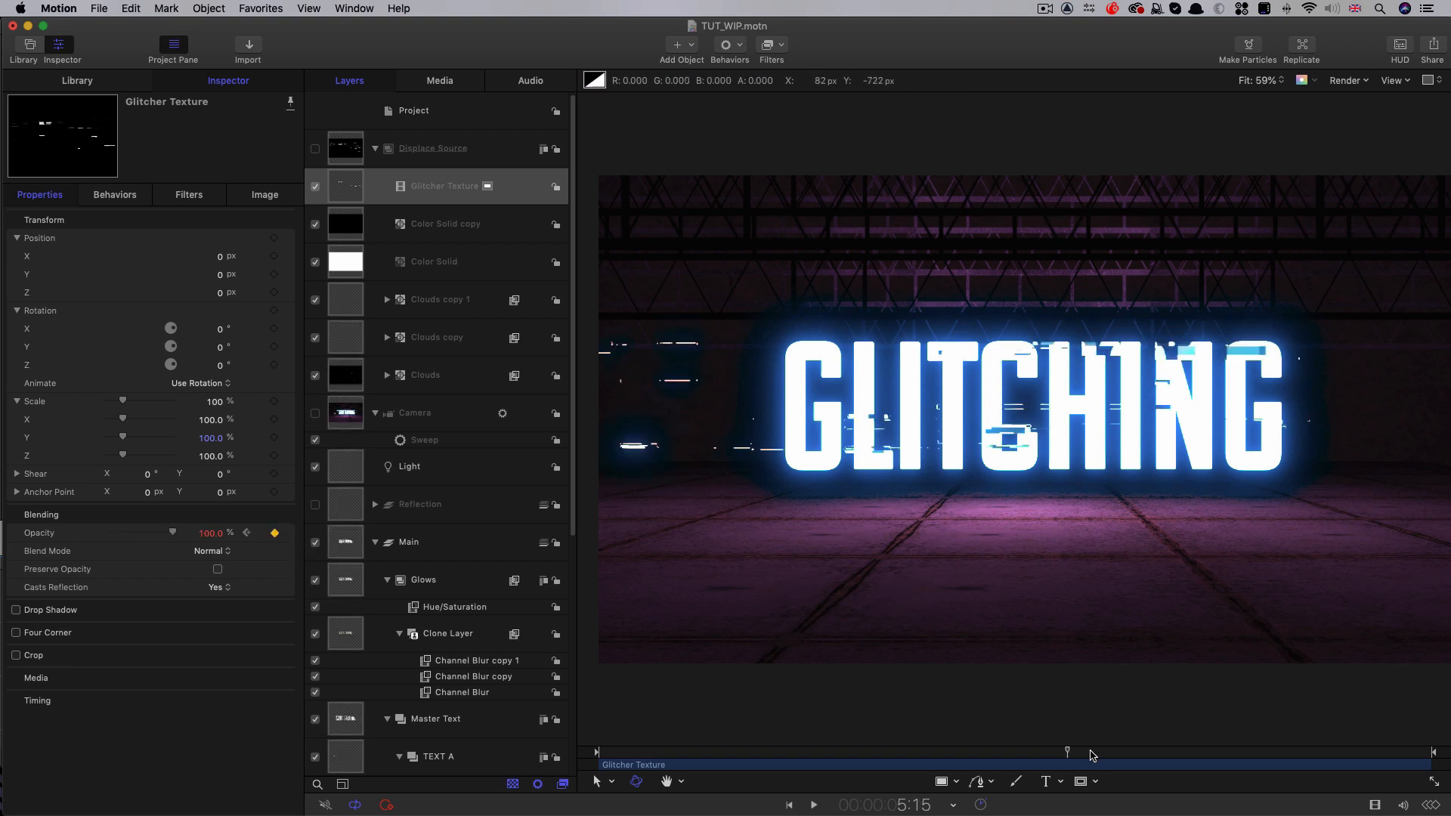
Step: Keyframe the Glitcher Texture layer's opacity at 100% at 6:02 and 0% at 6:03
{"action": "left_click", "coordinate": [1105, 753]}
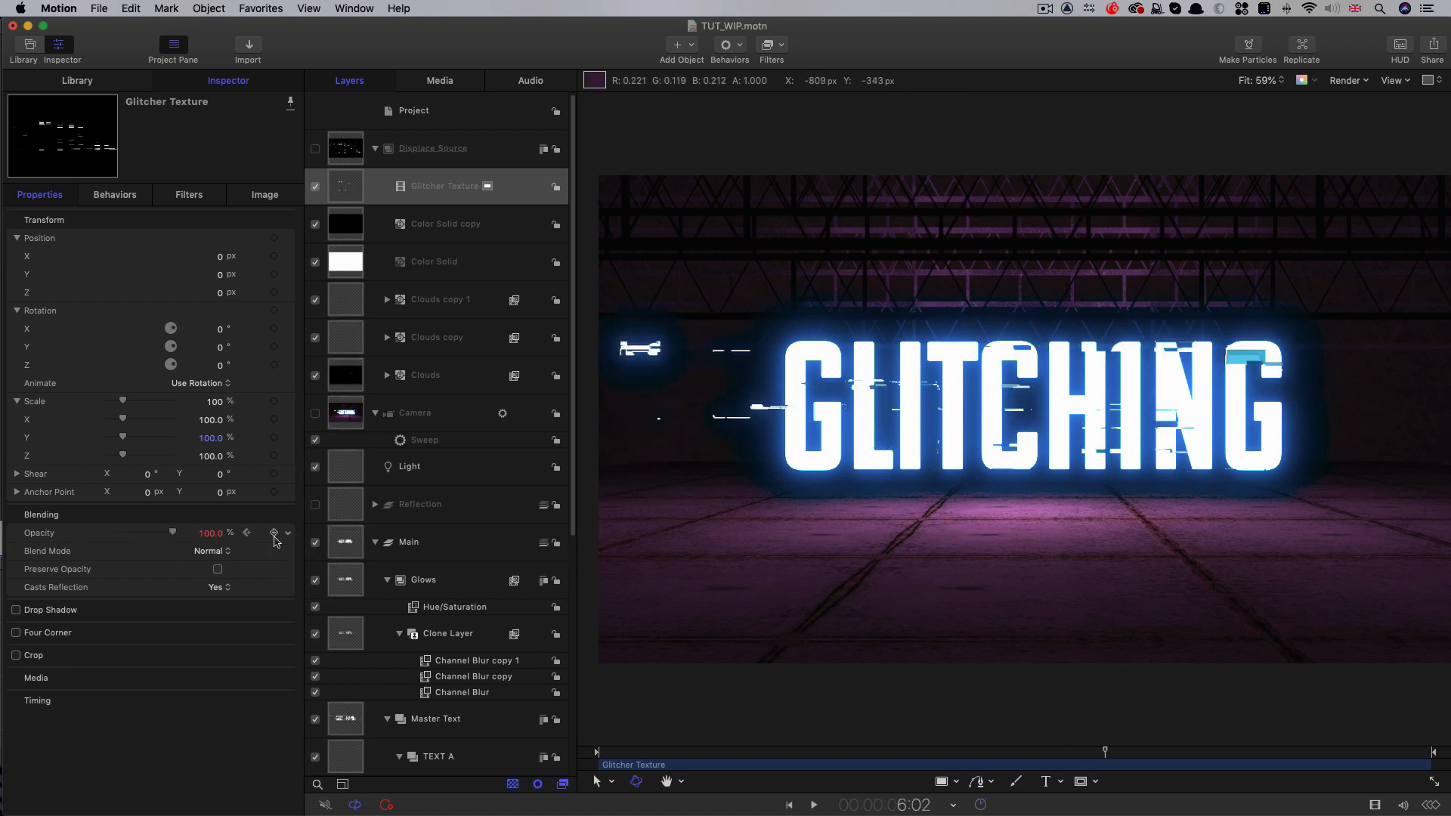
{"action": "left_click", "coordinate": [274, 533]}
{"action": "key", "text": "Right"}
{"action": "left_click_drag", "start_coordinate": [173, 533], "coordinate": [2, 527]}
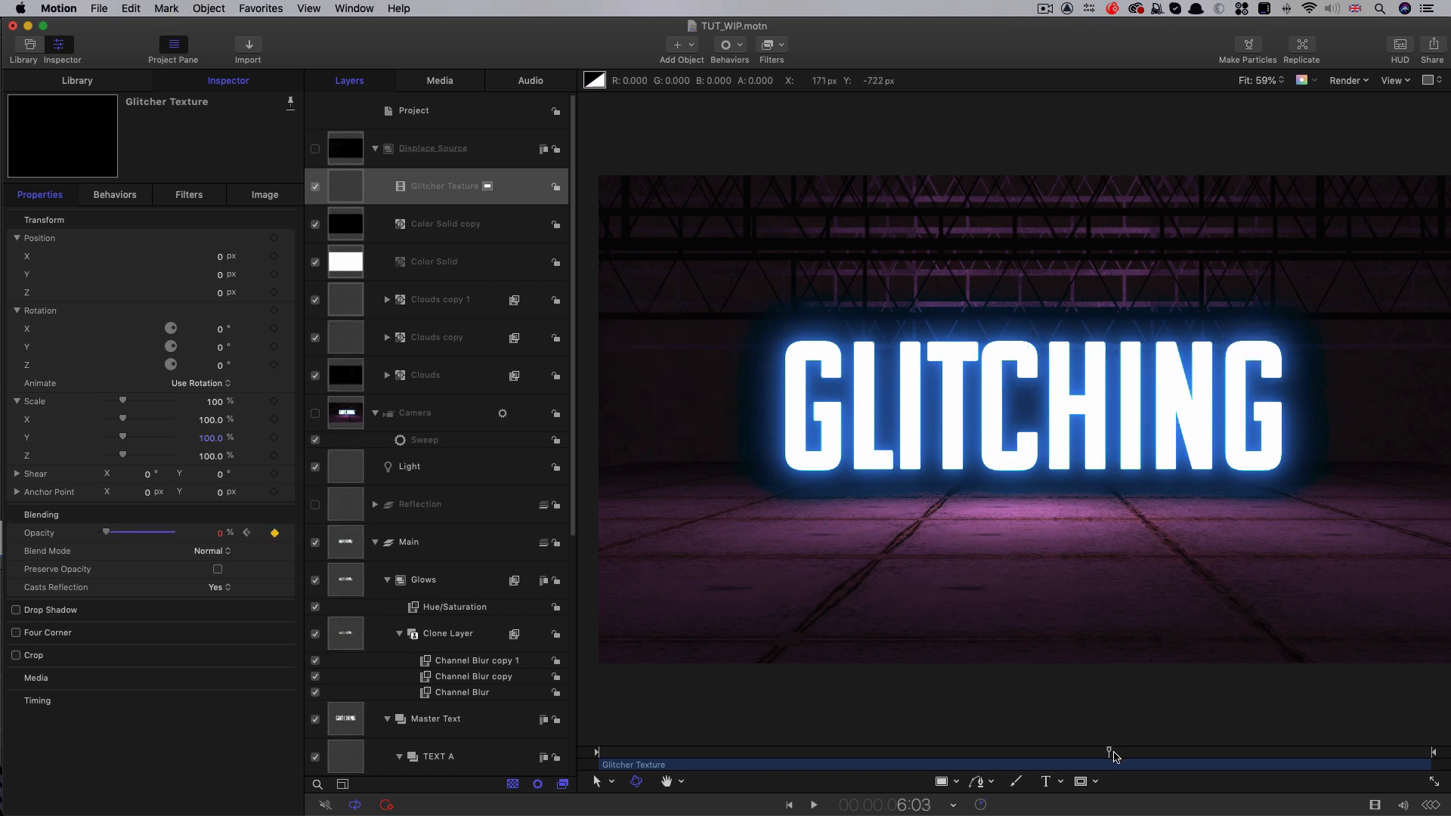
Step: Keyframe the Glitcher Texture layer's opacity at 0% at 7:04 and 100% at 7:05
{"action": "left_click_drag", "start_coordinate": [1172, 755], "coordinate": [1192, 754]}
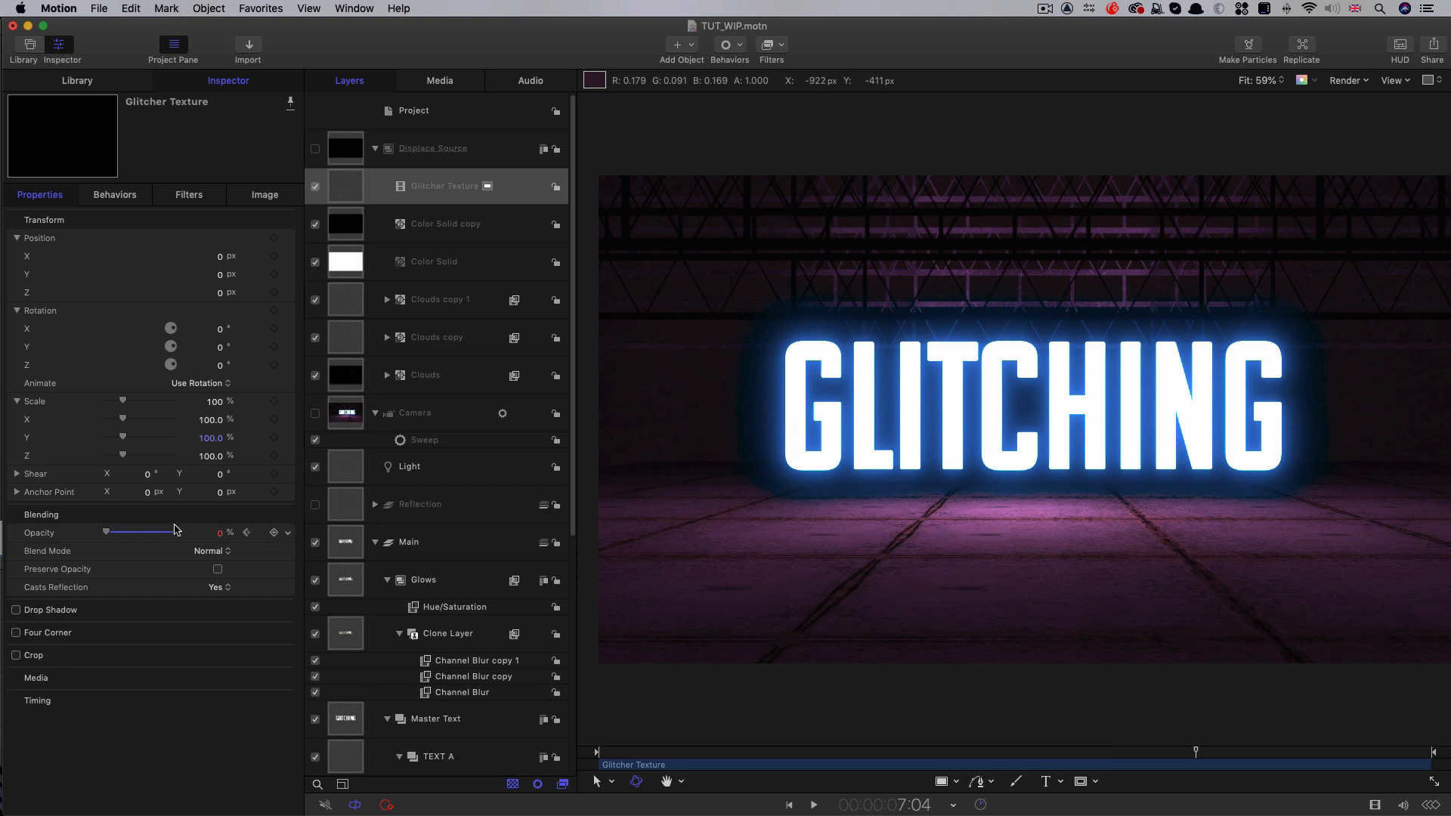
{"action": "left_click_drag", "start_coordinate": [106, 532], "coordinate": [175, 533]}
{"action": "key", "text": "Right"}
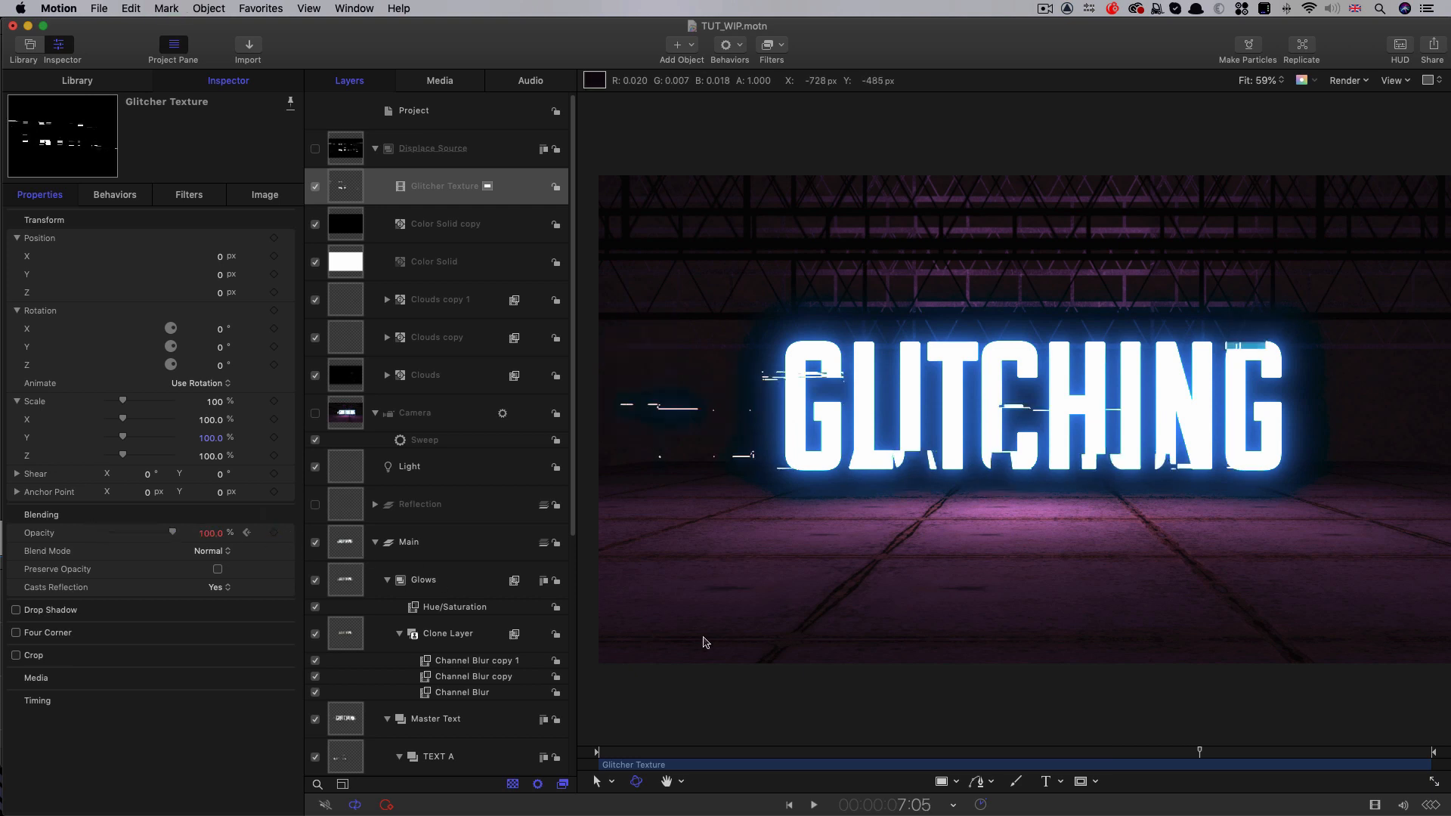
Step: Keyframe the Glitcher Texture layer's opacity at 100% at 7:11 and 0% at 7:12
{"action": "key", "text": "Right"}
{"action": "key", "text": "Right"}
{"action": "key", "text": "Right"}
{"action": "key", "text": "Right"}
{"action": "key", "text": "Right"}
{"action": "key", "text": "Right"}
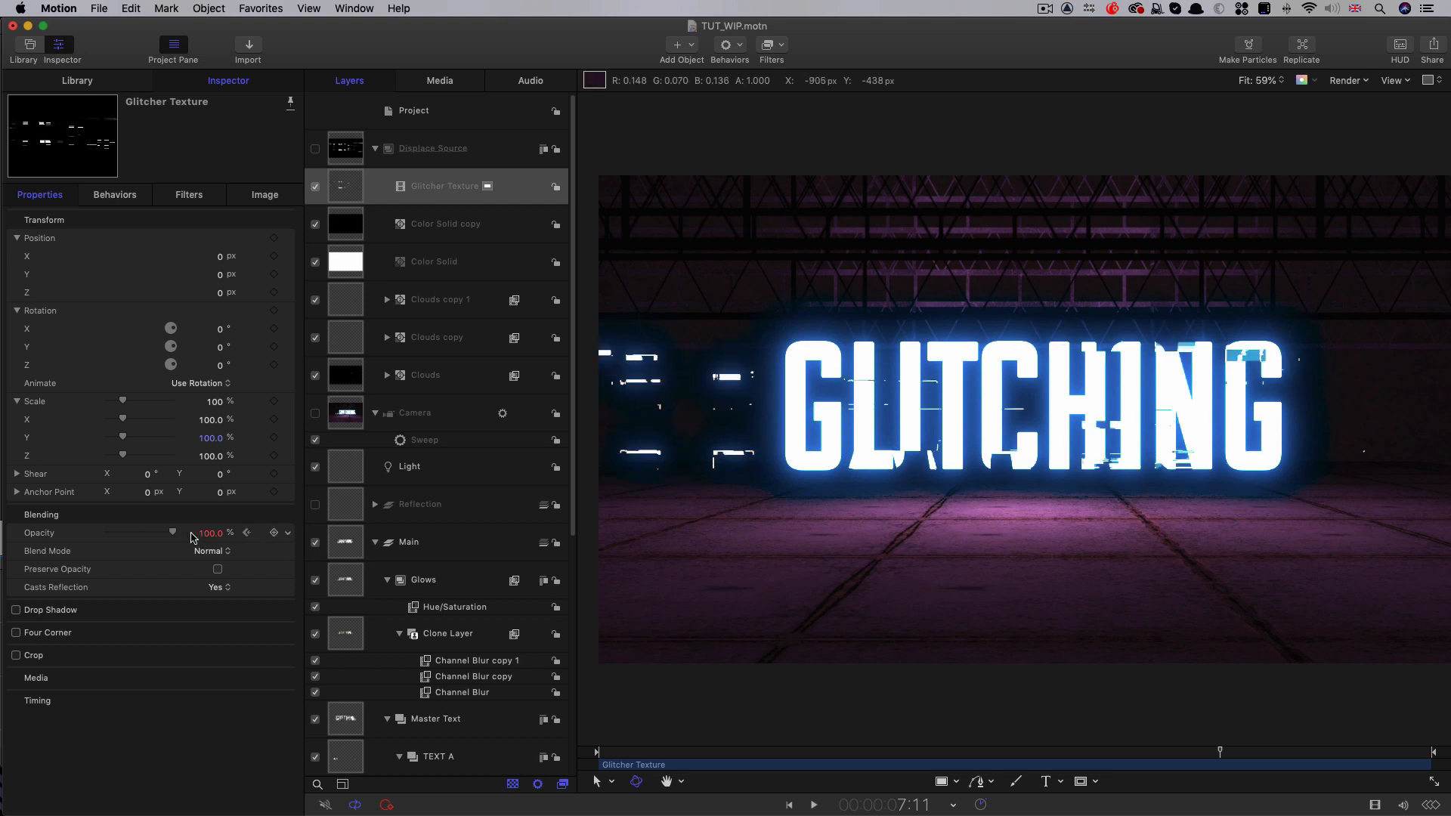
{"action": "key", "text": "Right"}
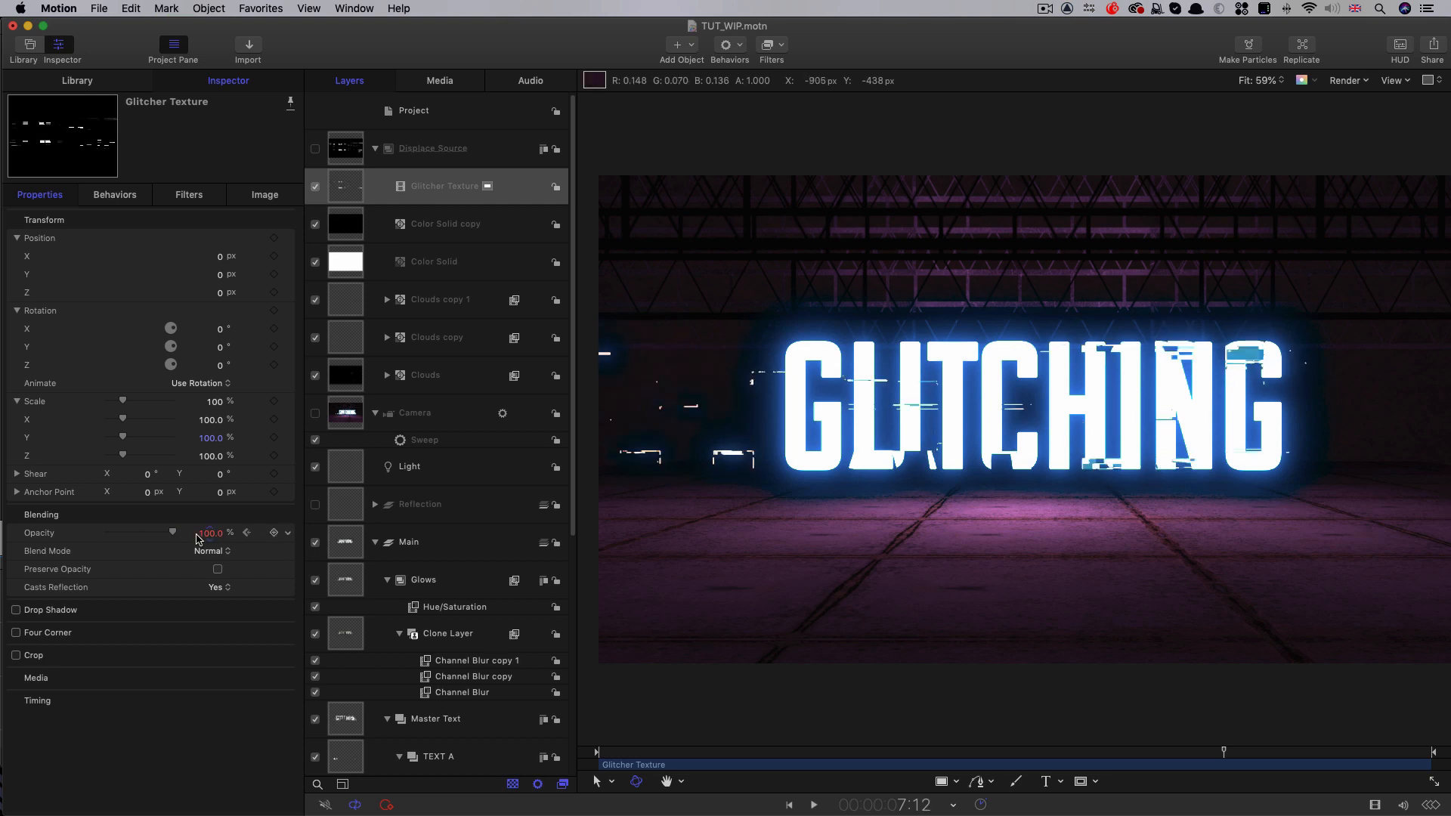
Step: Play the project from the start to review the timing of the keyframed glitch bursts
{"action": "key", "text": "Home"}
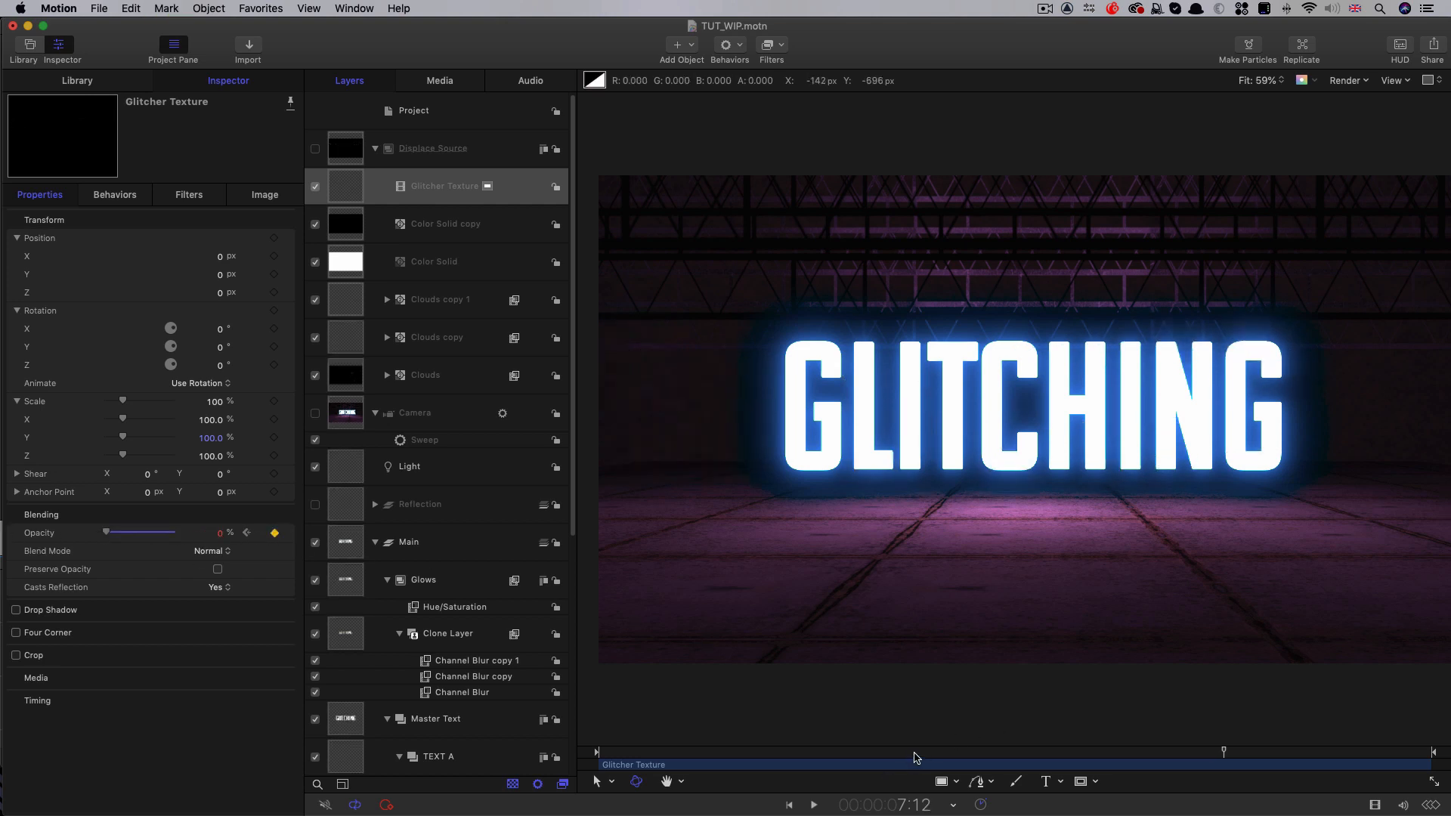
{"action": "key", "text": "space"}
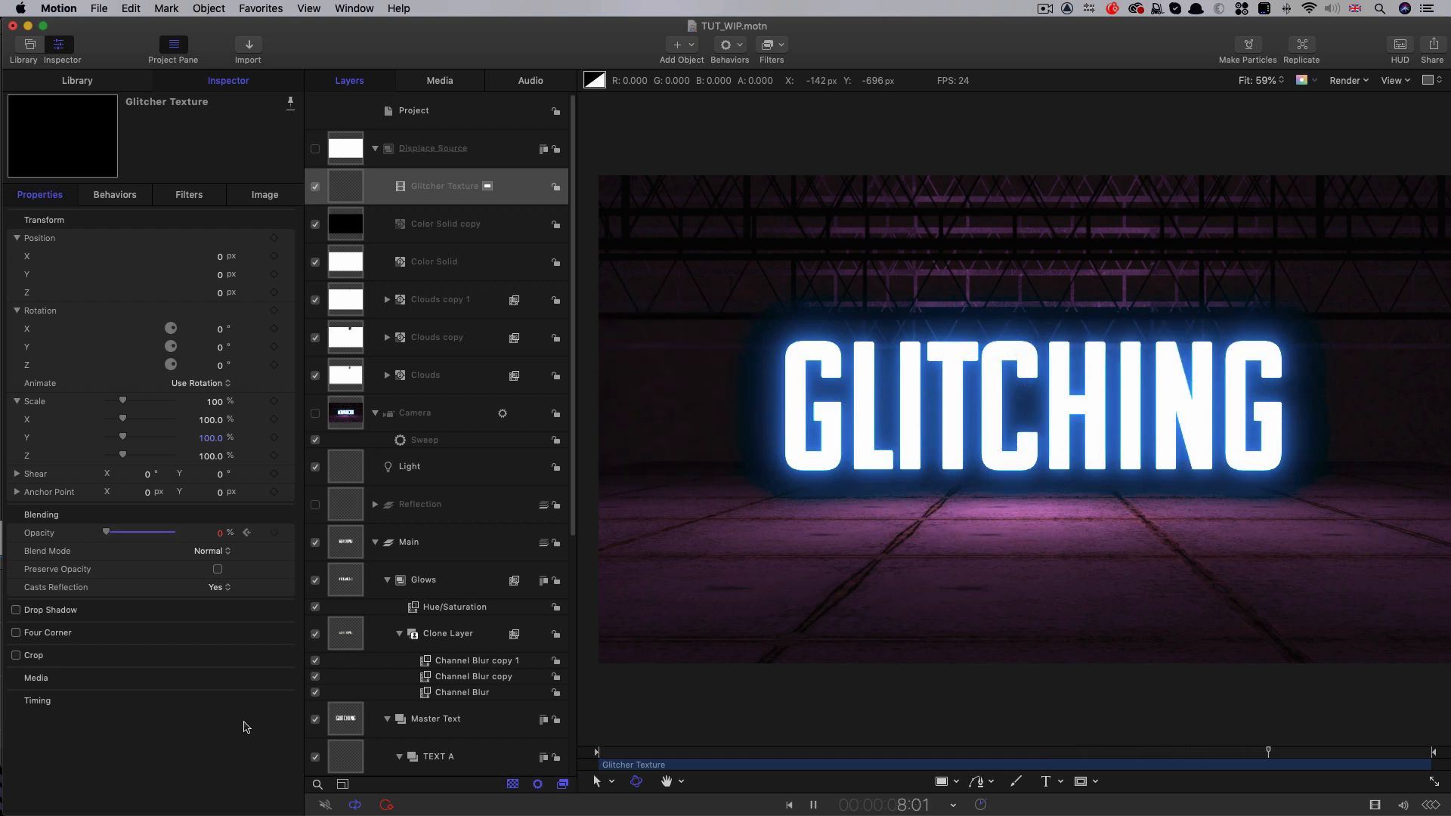
{"action": "key", "text": "space"}
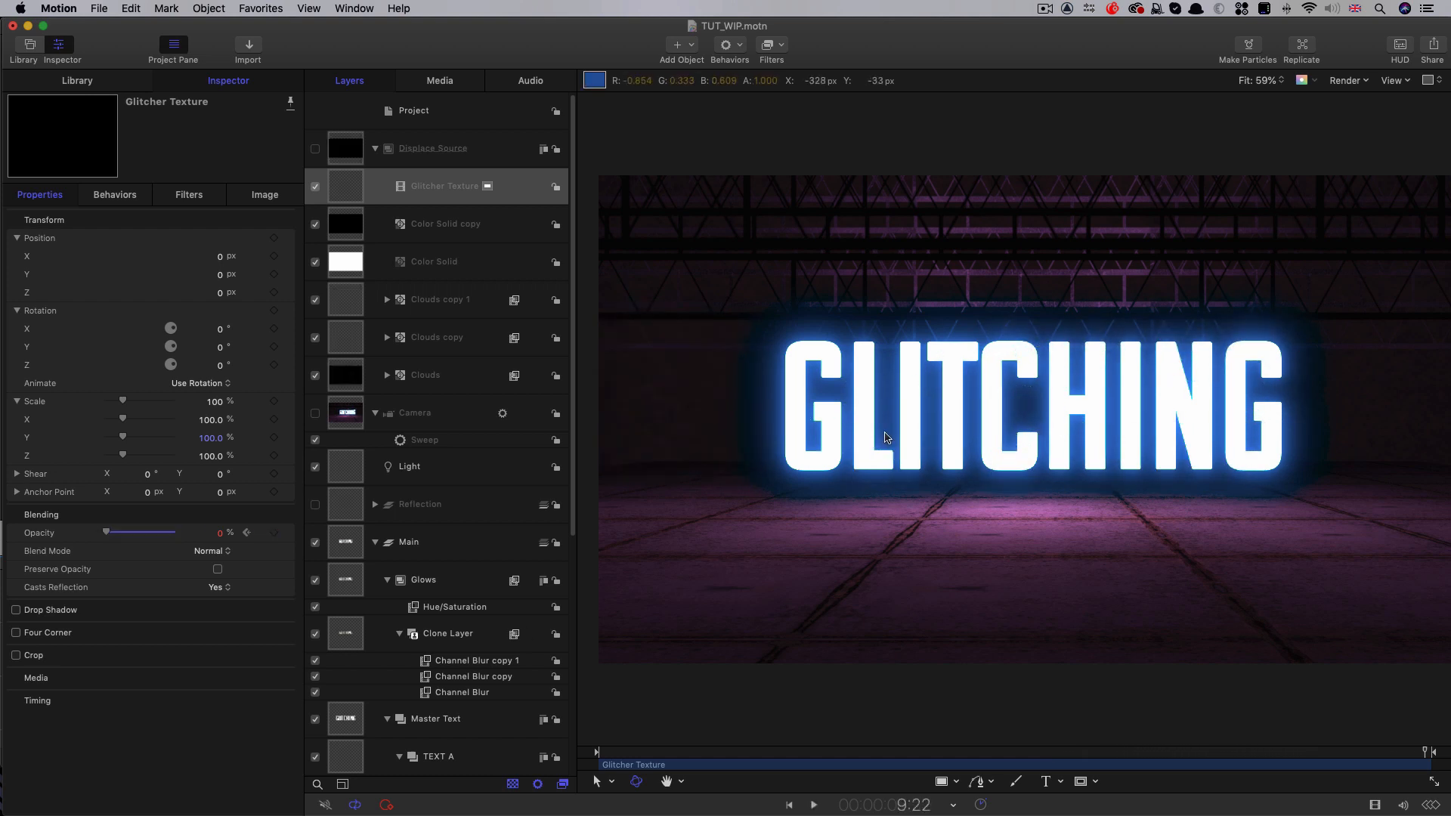
Step: Turn the Camera back on and set its Sweep behavior to start at -4° and end at 5°
{"action": "left_click", "coordinate": [315, 414]}
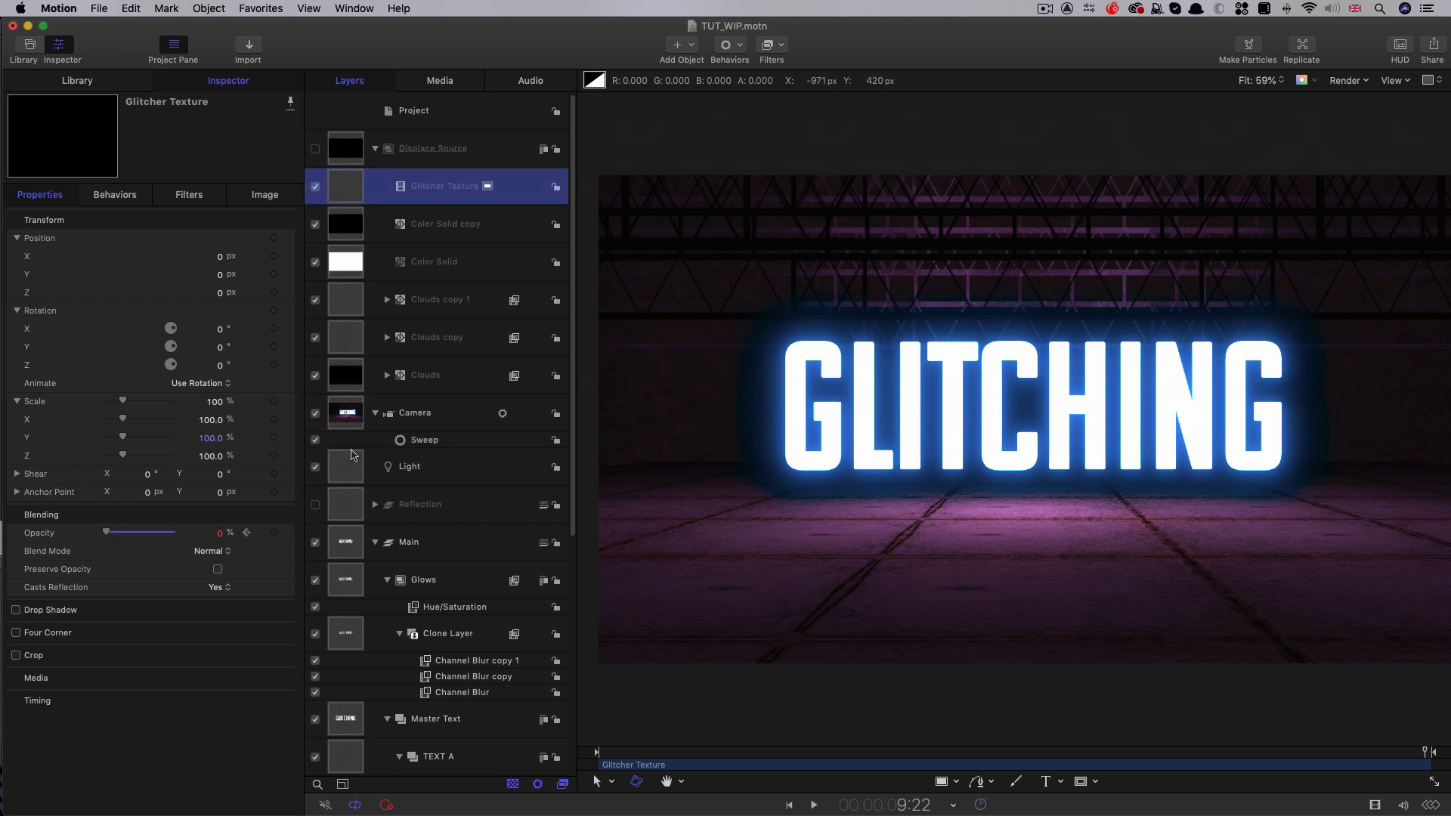
{"action": "left_click", "coordinate": [677, 752]}
{"action": "left_click", "coordinate": [428, 442]}
{"action": "left_click", "coordinate": [429, 444]}
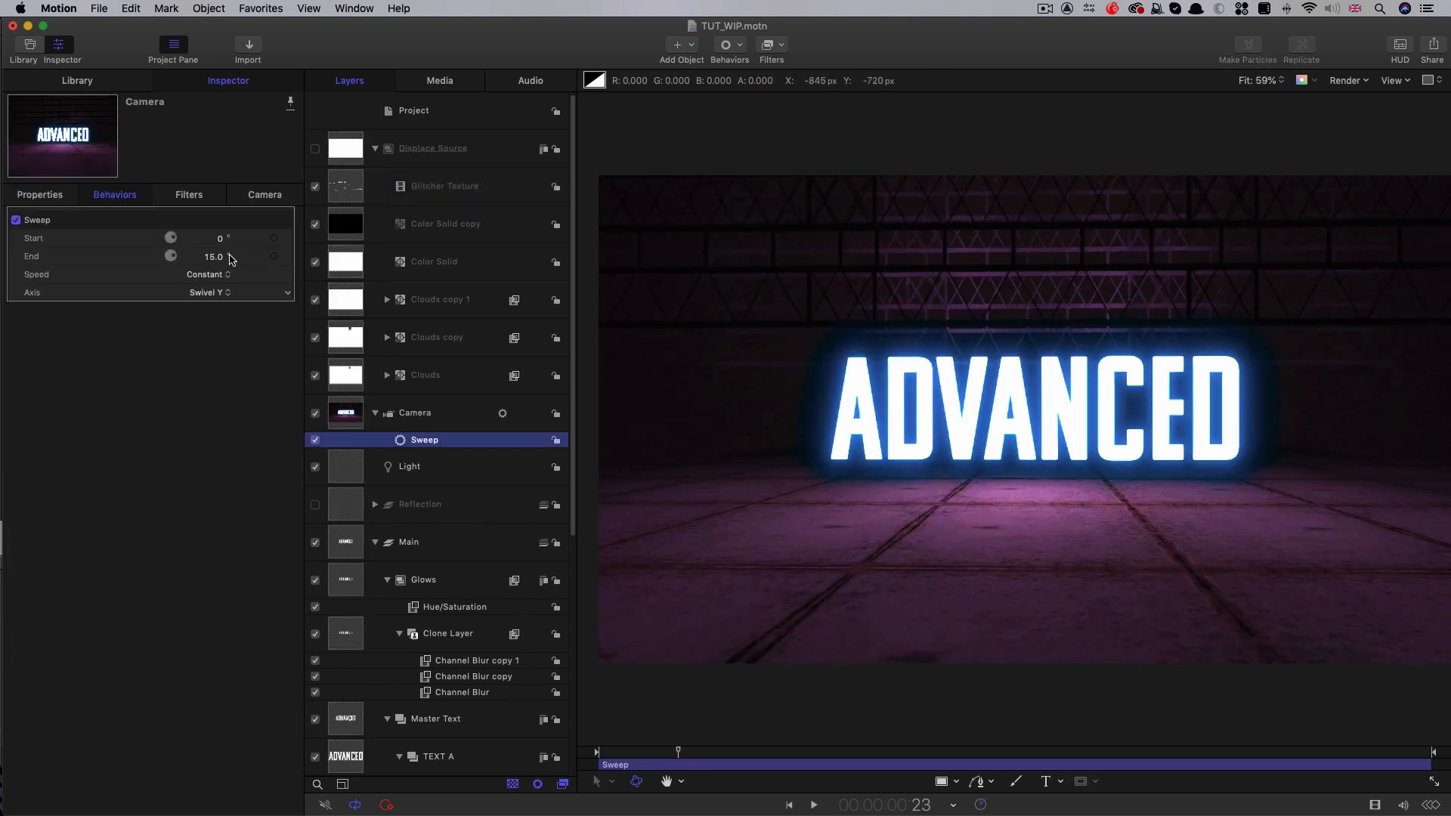
{"action": "left_click", "coordinate": [219, 238]}
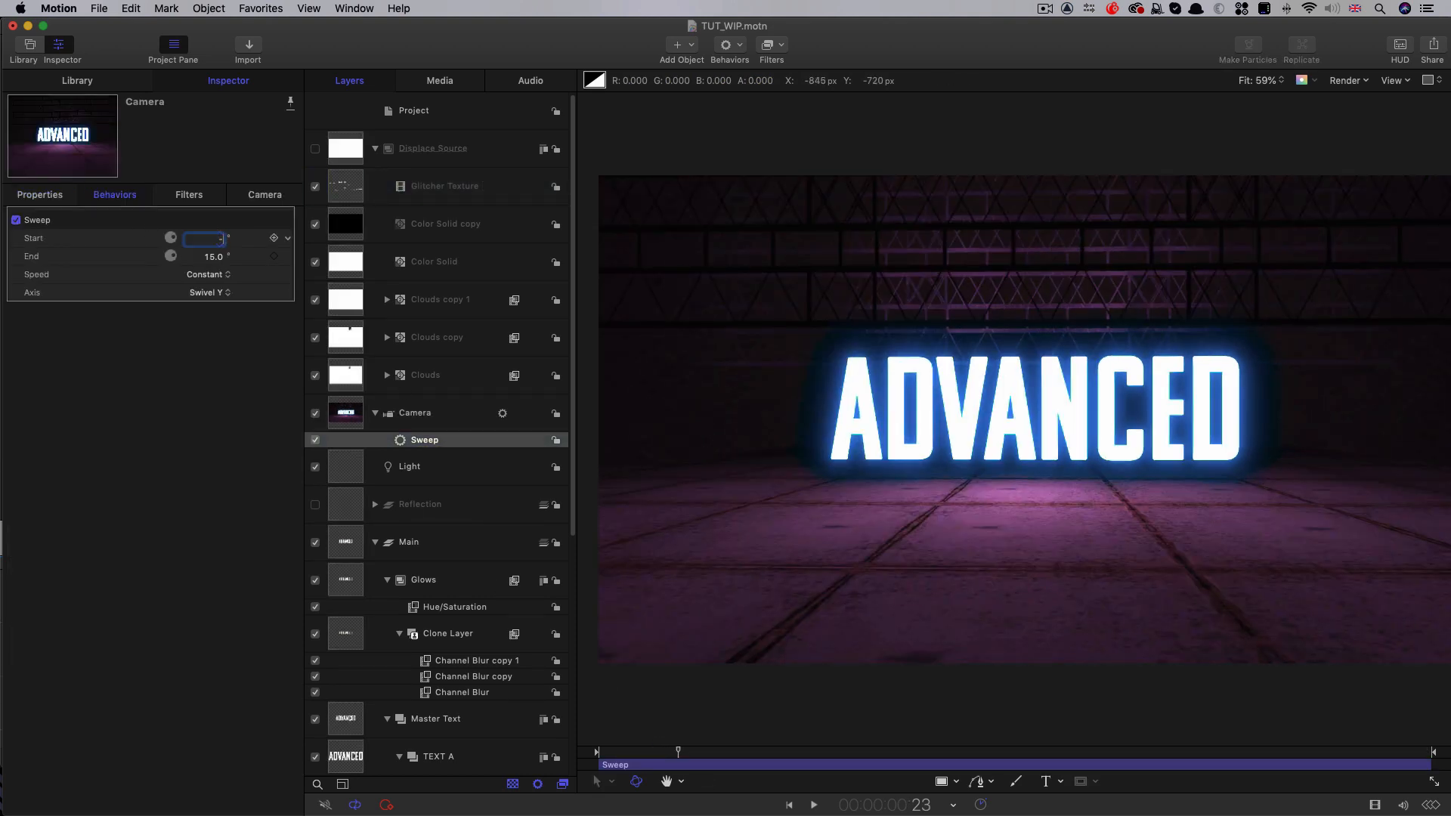
{"action": "type", "text": "-4"}
{"action": "key", "text": "Tab"}
{"action": "type", "text": "5"}
{"action": "key", "text": "Return"}
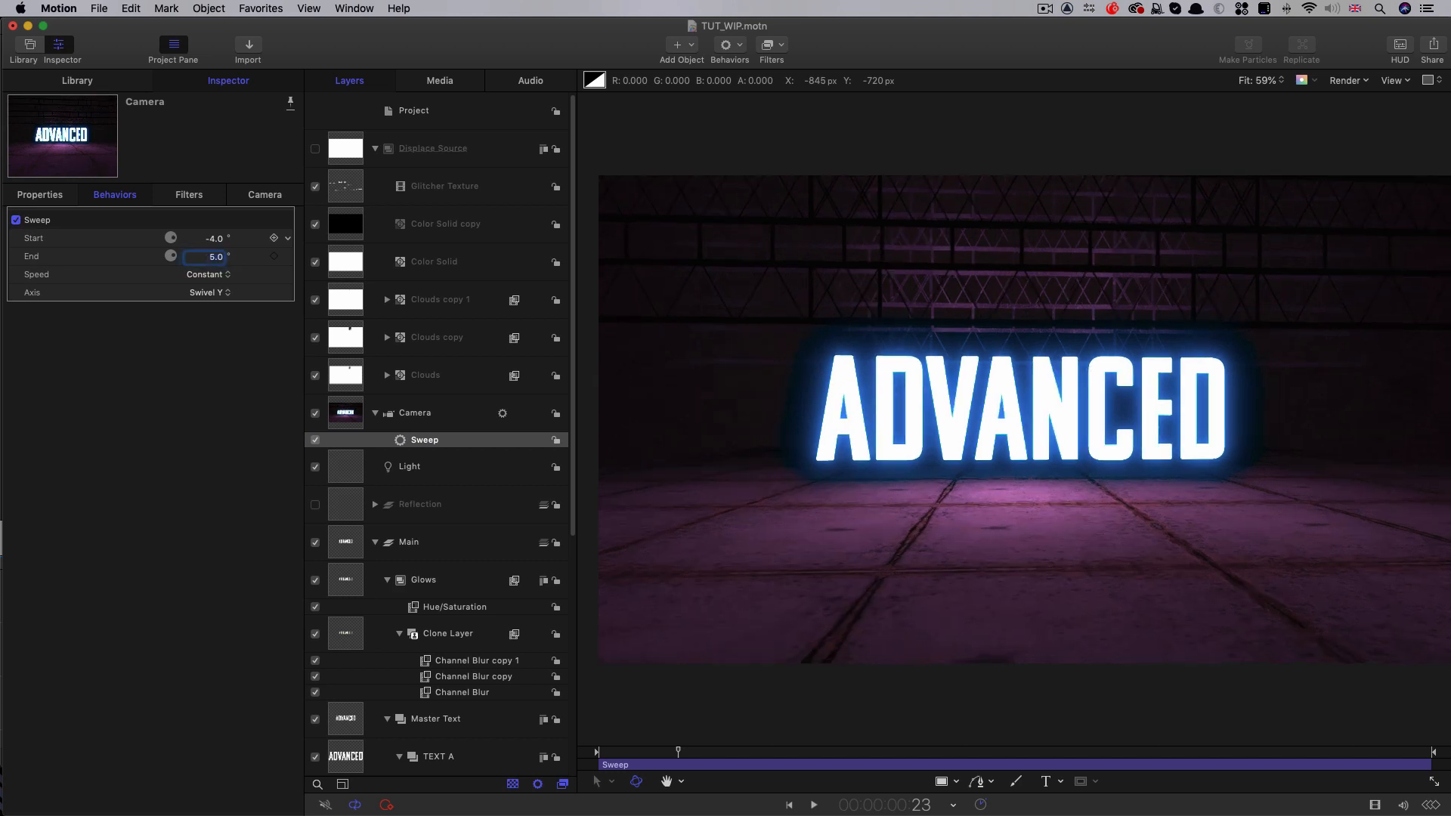
Step: Play back the camera sweep, park the playhead at 3:21 and turn the Camera off
{"action": "key", "text": "space"}
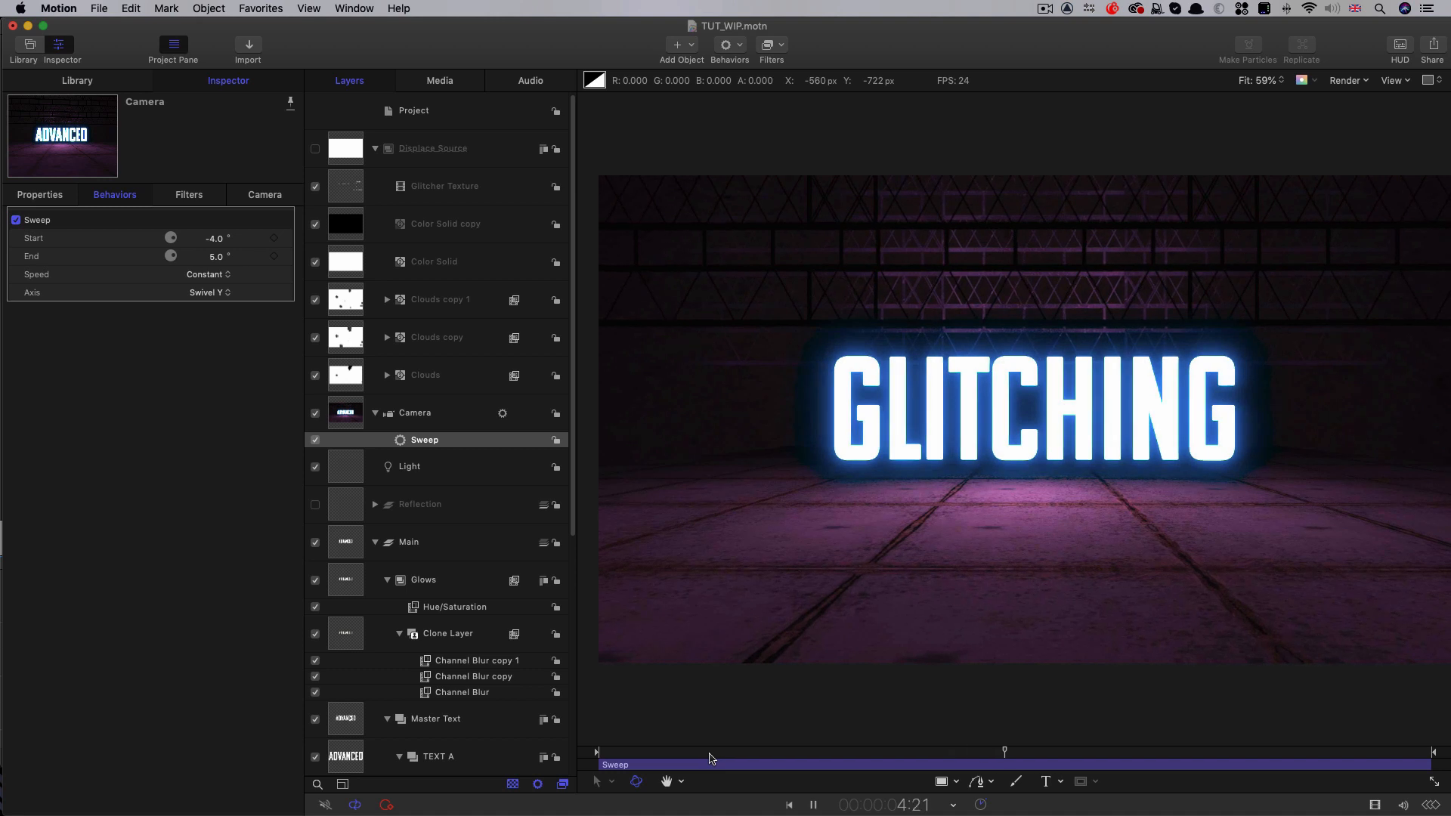
{"action": "left_click_drag", "start_coordinate": [1302, 754], "coordinate": [1217, 759]}
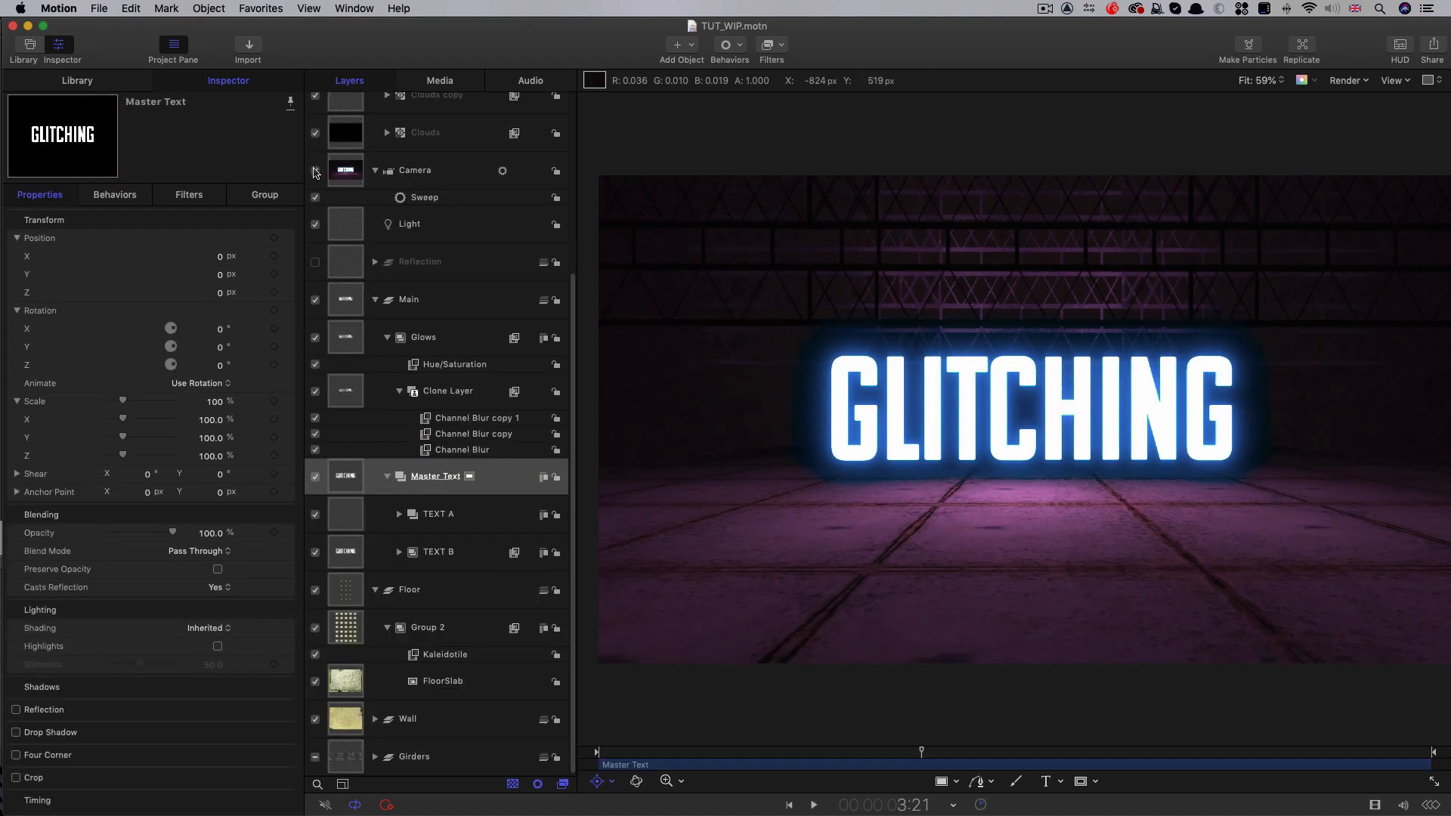
{"action": "left_click", "coordinate": [315, 173]}
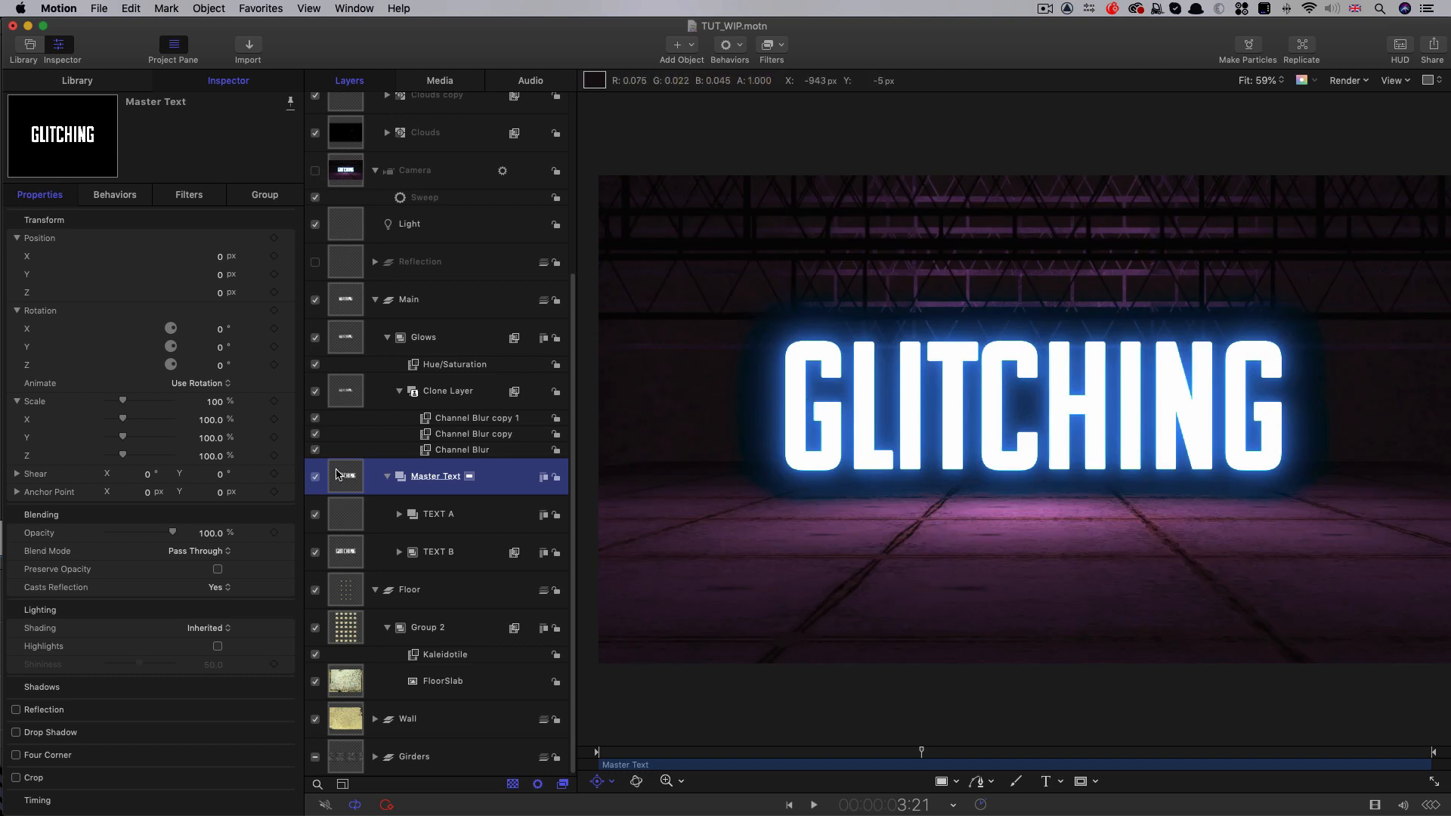
Step: Create a new group inside Master Text and move the TEXT A and TEXT B groups into it
{"action": "right_click", "coordinate": [342, 514]}
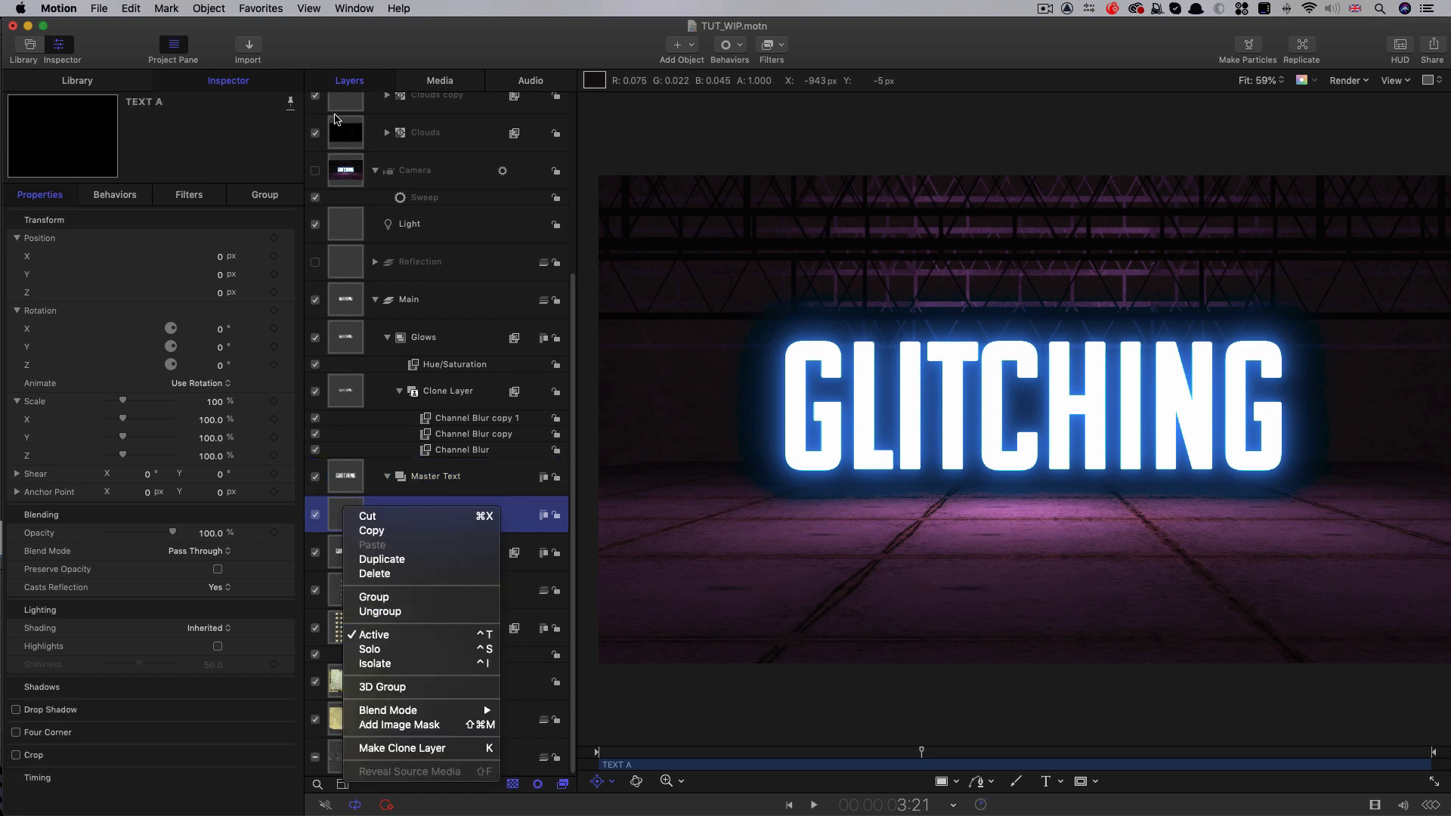
{"action": "left_click", "coordinate": [219, 6]}
{"action": "left_click", "coordinate": [209, 8]}
{"action": "left_click", "coordinate": [223, 233]}
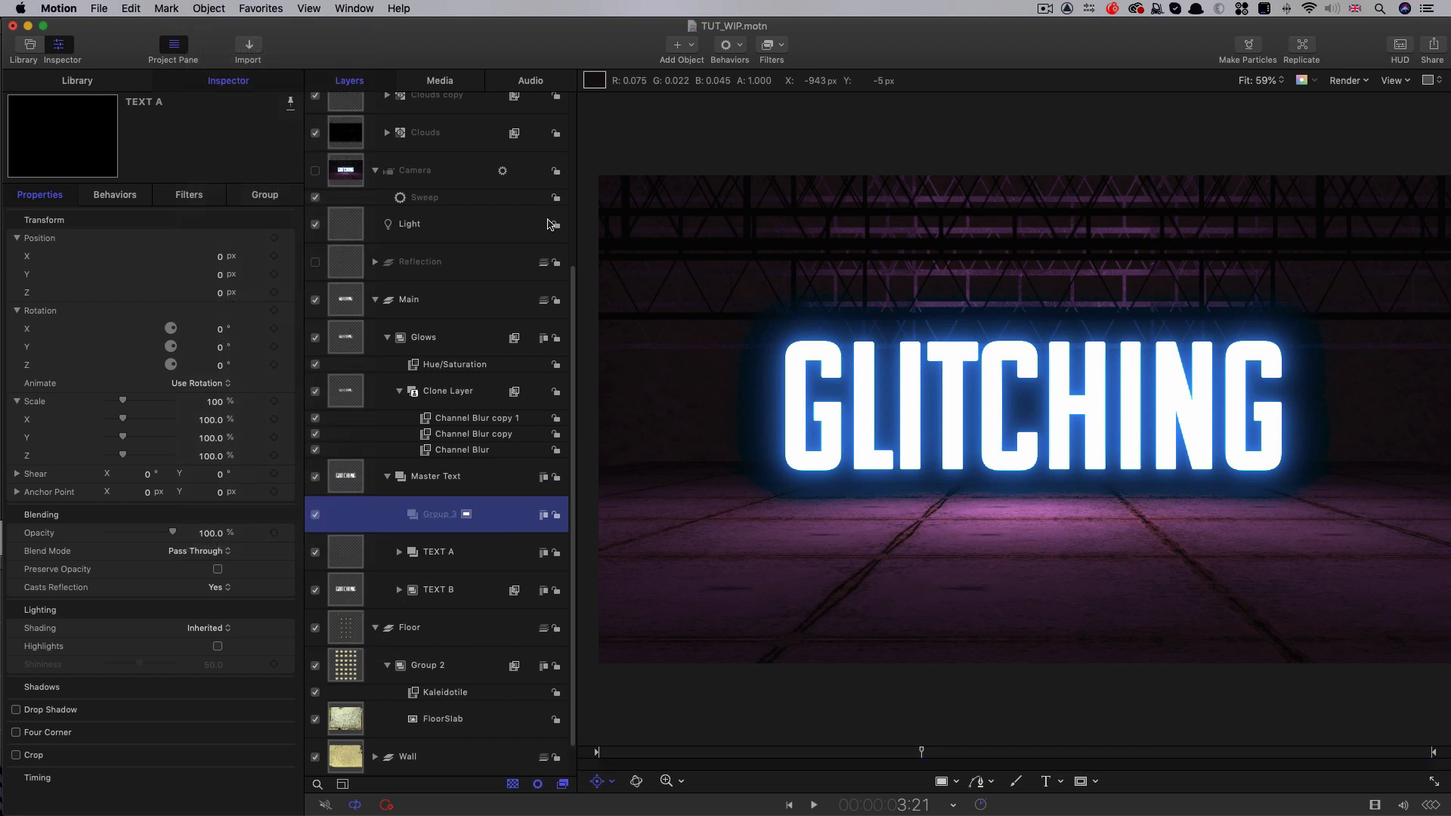
{"action": "left_click", "coordinate": [354, 554]}
{"action": "left_click", "coordinate": [352, 589], "text": "shift"}
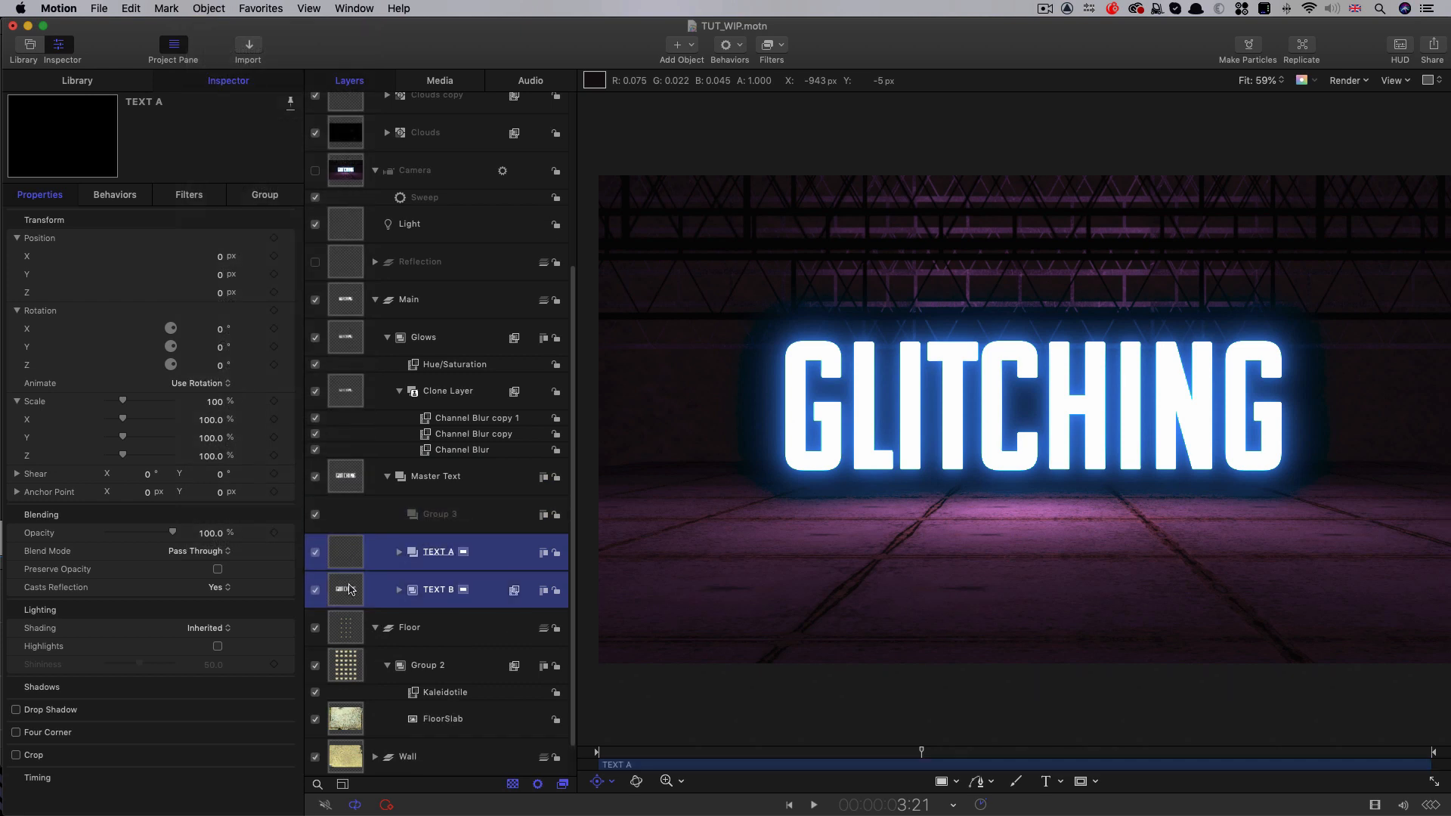
{"action": "left_click_drag", "start_coordinate": [342, 558], "coordinate": [461, 520]}
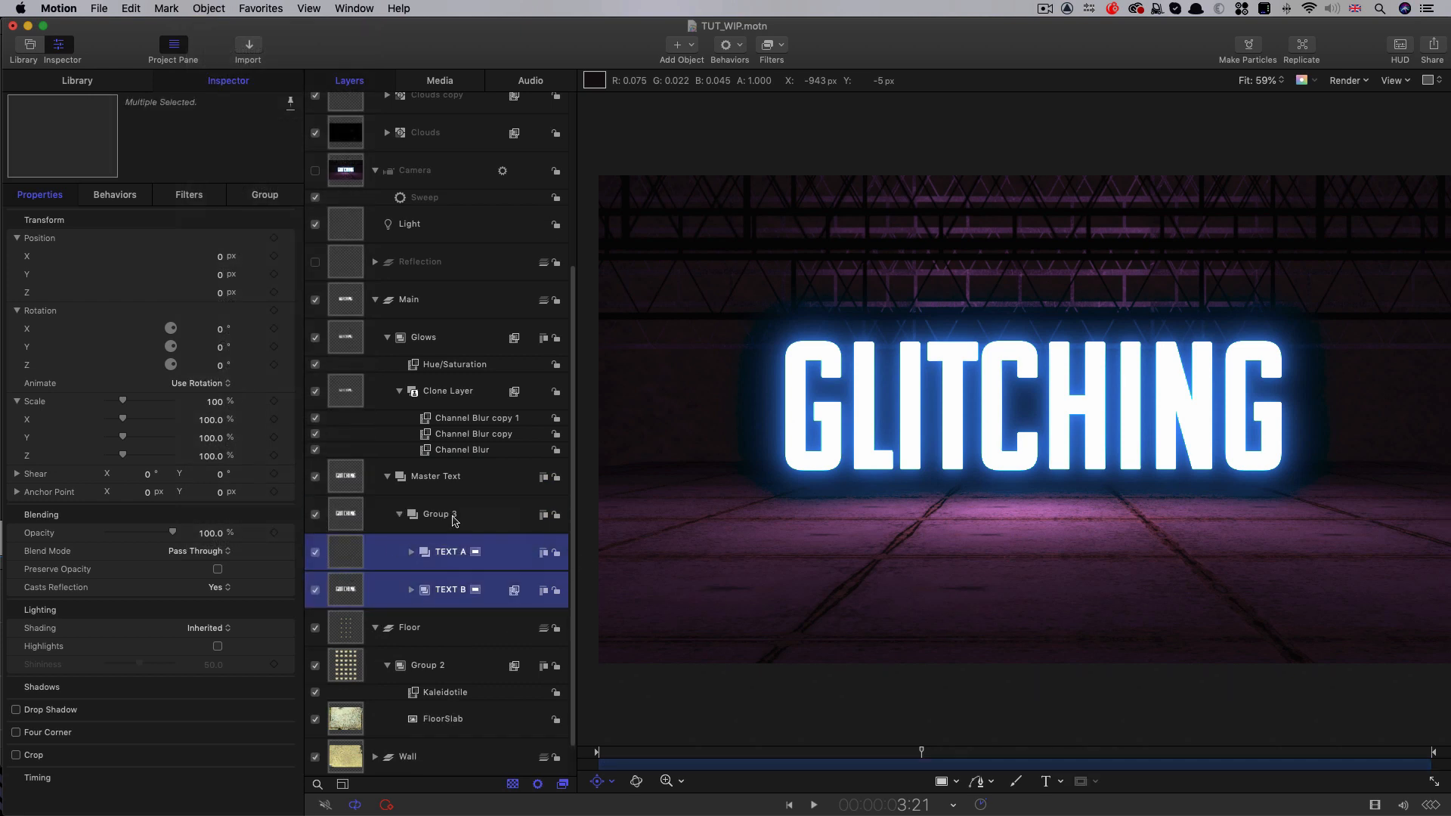
Step: Import TextTexture.jpg from the TEXTURES folder into the Master Text group
{"action": "left_click", "coordinate": [342, 478]}
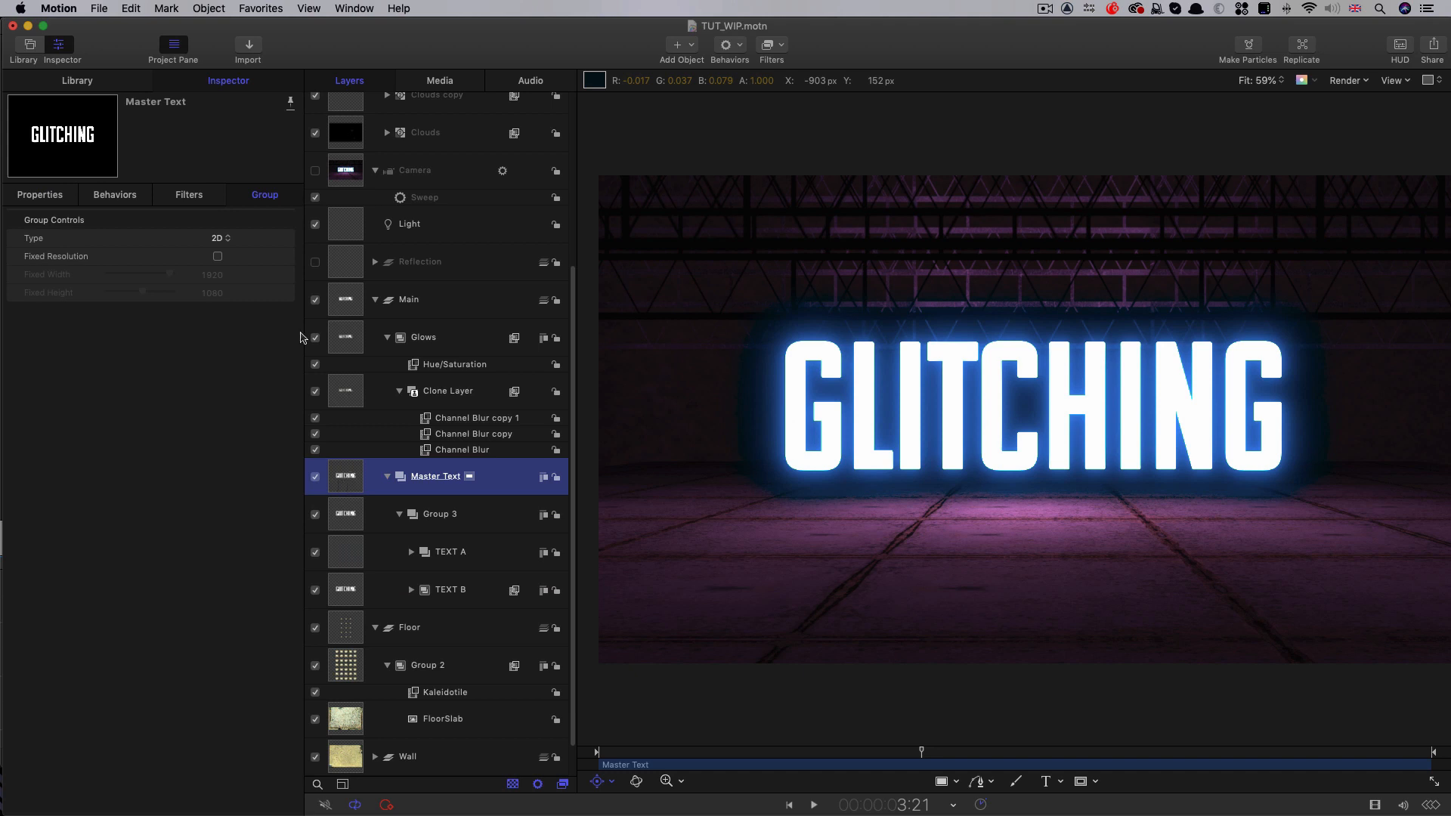
{"action": "left_click", "coordinate": [250, 46]}
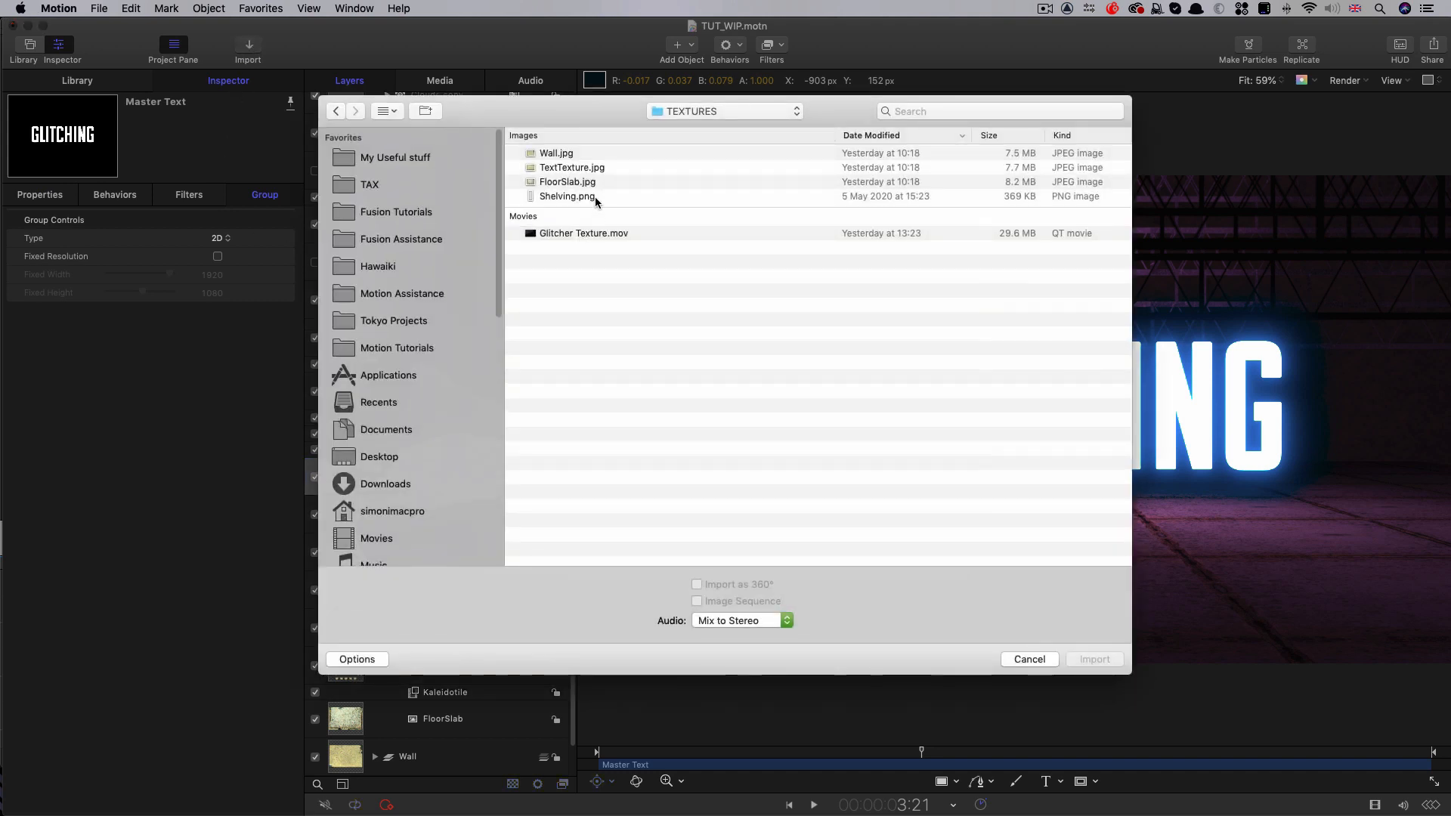
{"action": "left_click", "coordinate": [565, 169]}
{"action": "left_click", "coordinate": [1099, 659]}
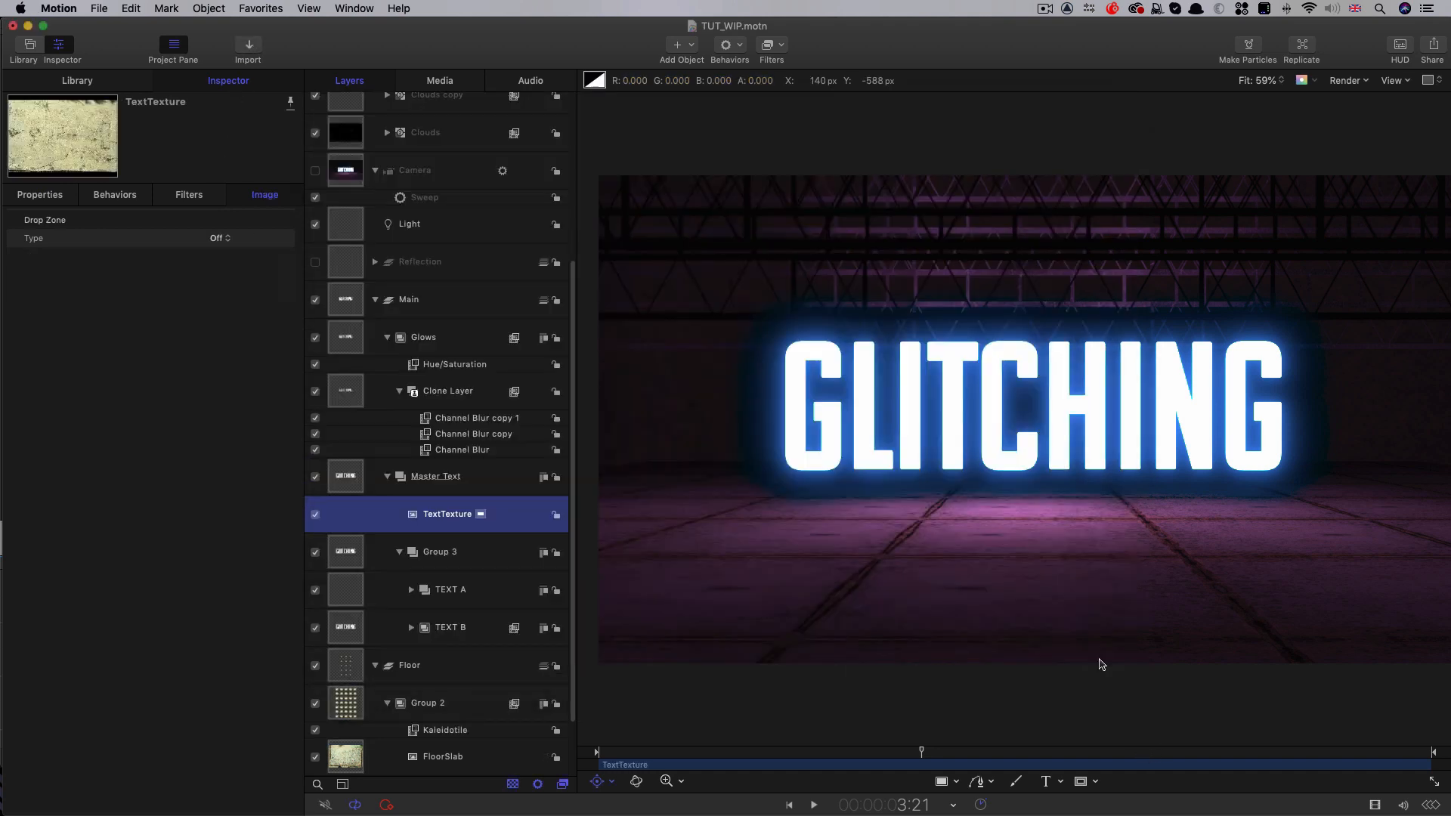
Step: Add an image mask to the TextTexture layer, using the group holding TEXT A and TEXT B as its source
{"action": "right_click", "coordinate": [345, 511]}
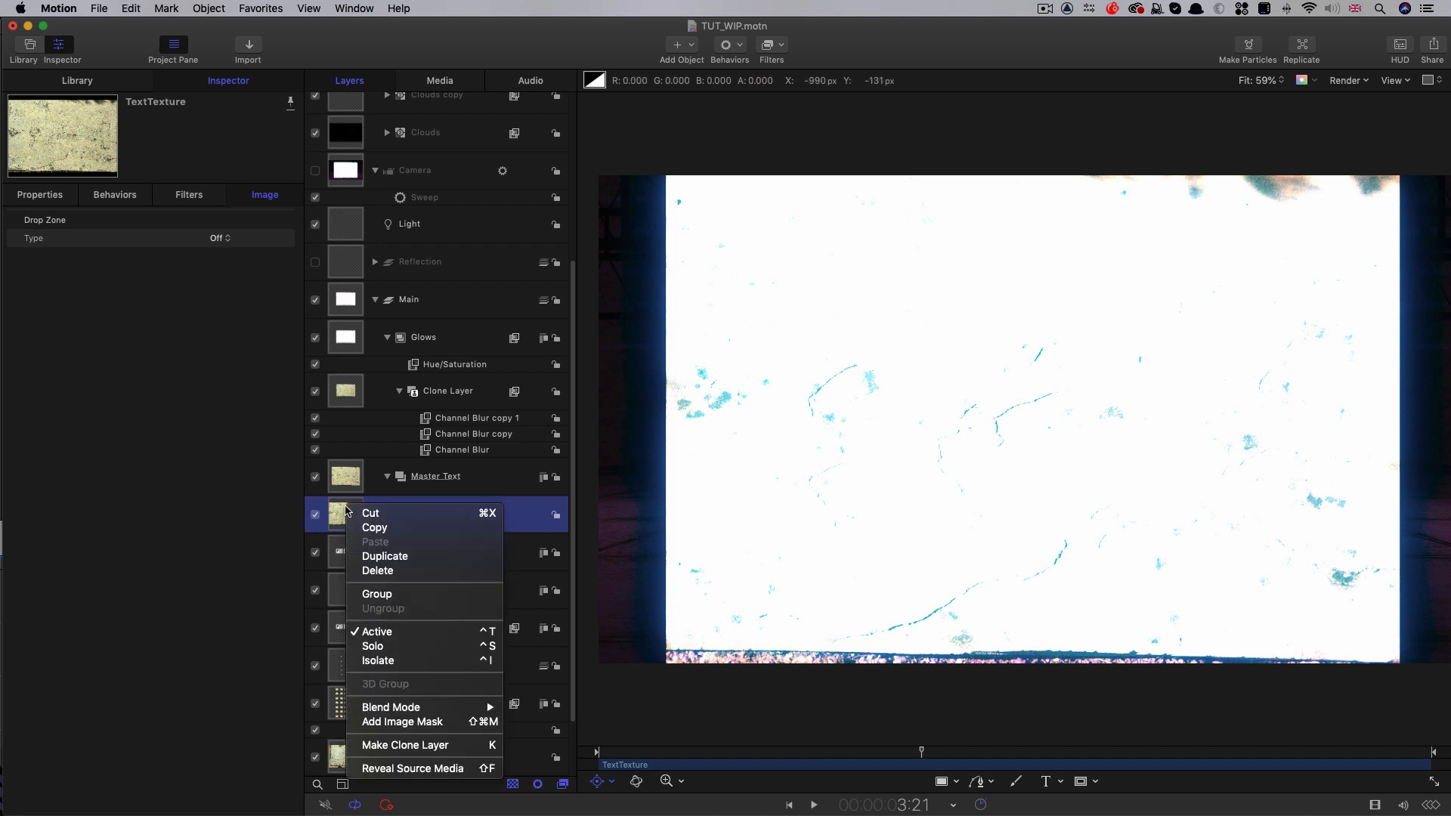
{"action": "left_click", "coordinate": [408, 719]}
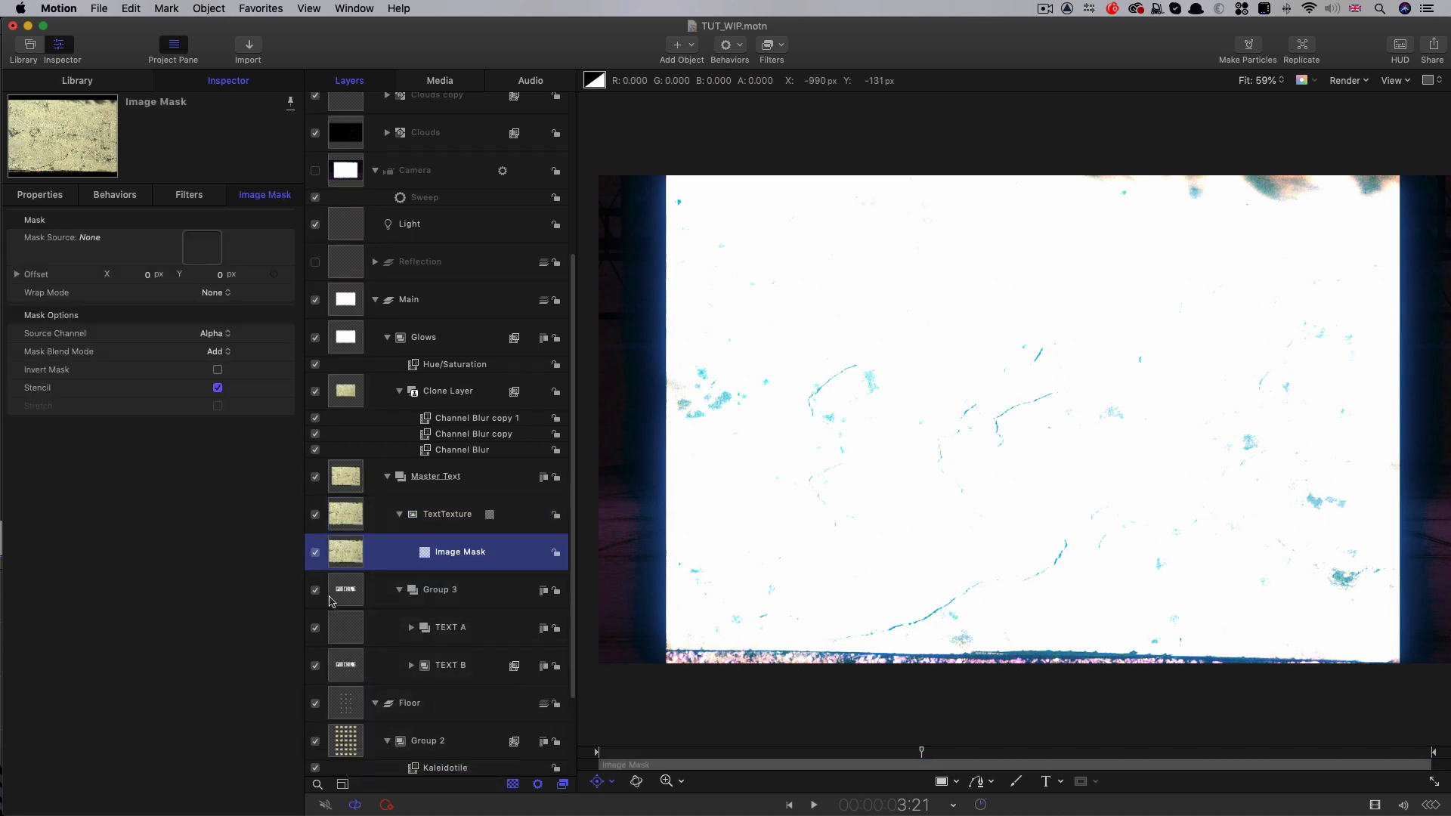
{"action": "left_click_drag", "start_coordinate": [333, 599], "coordinate": [423, 554]}
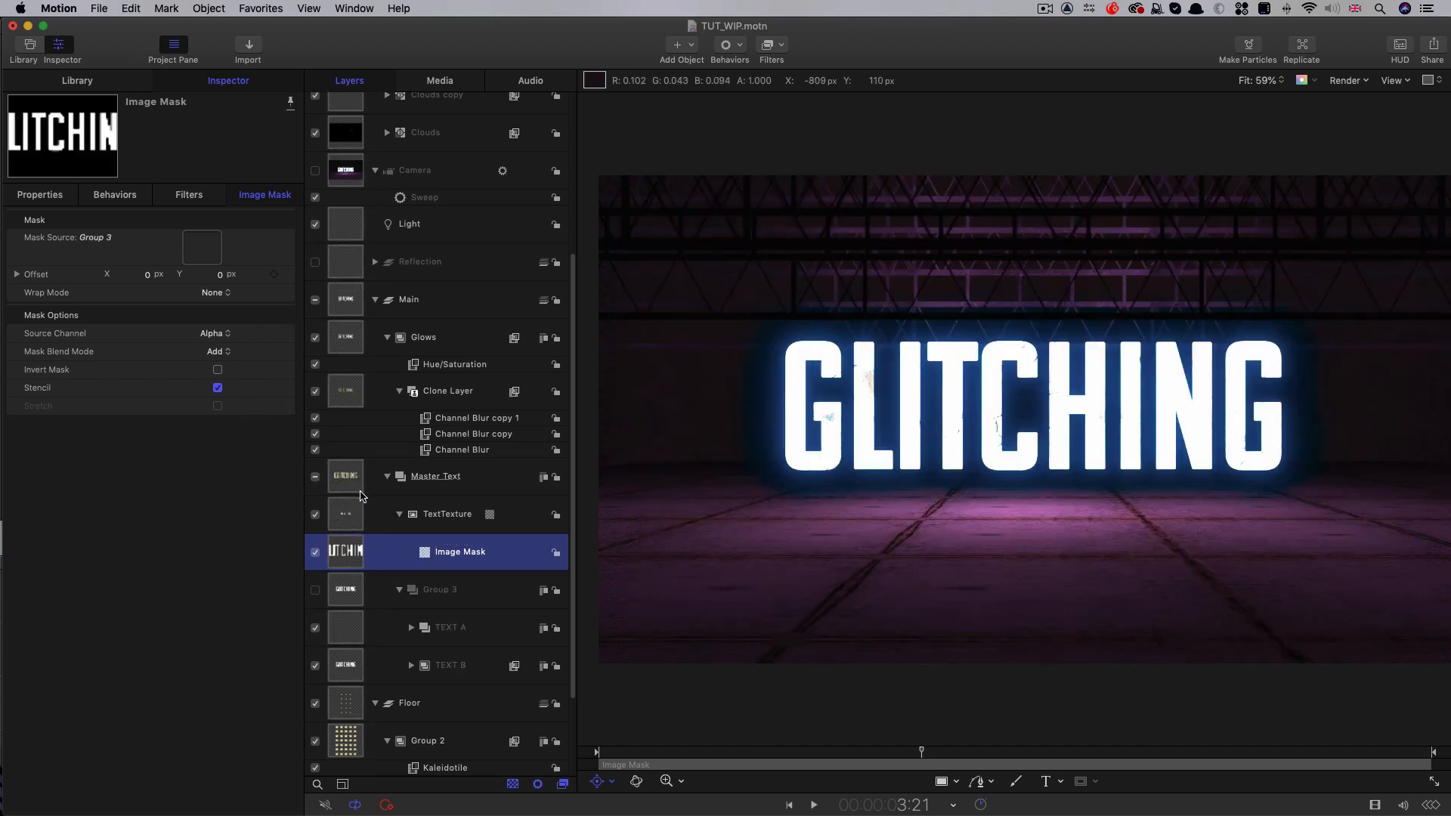
Step: Apply a Levels filter to the TextTexture layer, raising the input black point to 0.27 and lowering the input white point
{"action": "left_click", "coordinate": [364, 518]}
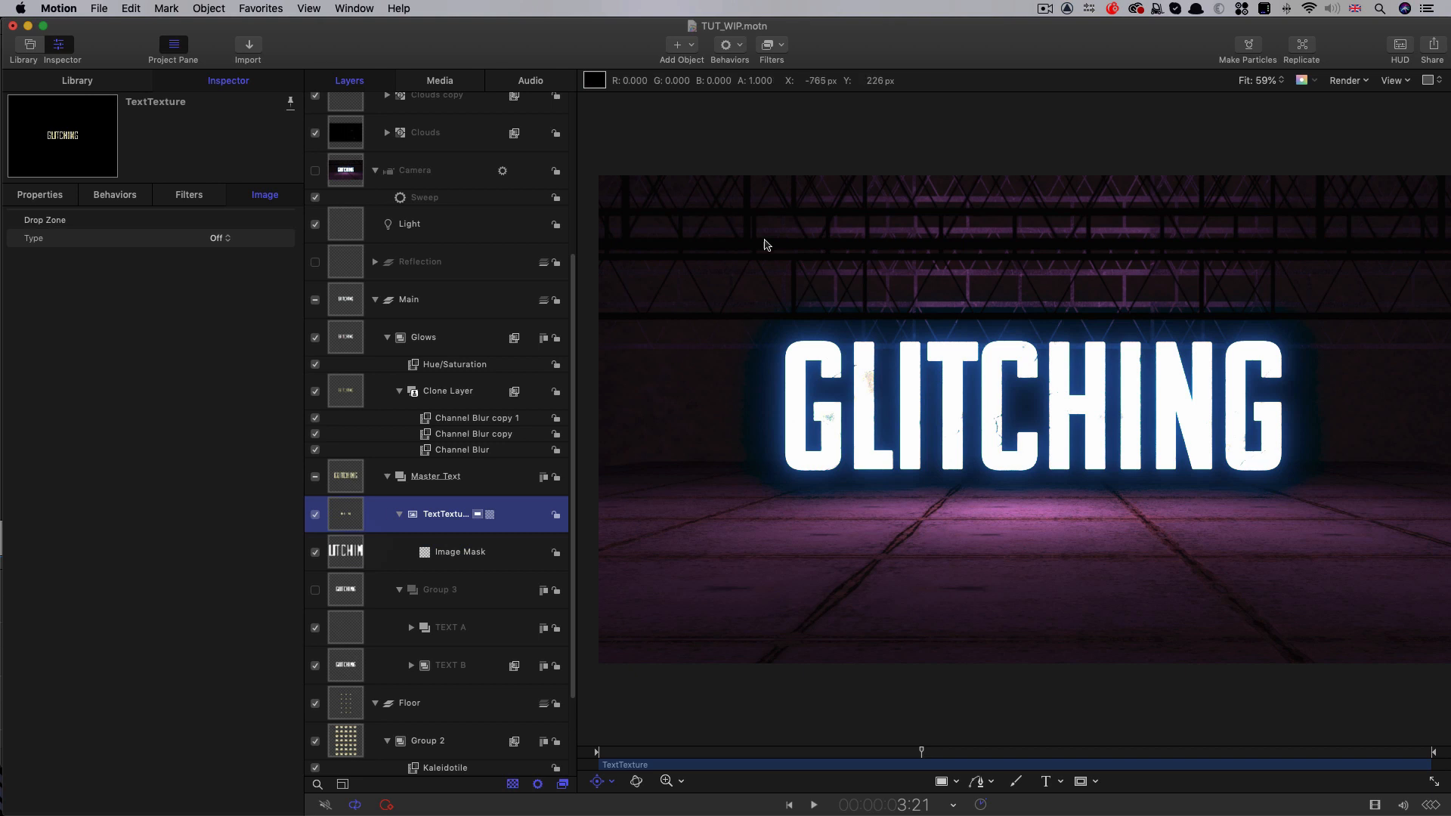
{"action": "left_click", "coordinate": [783, 46]}
{"action": "mouse_move", "coordinate": [783, 106]}
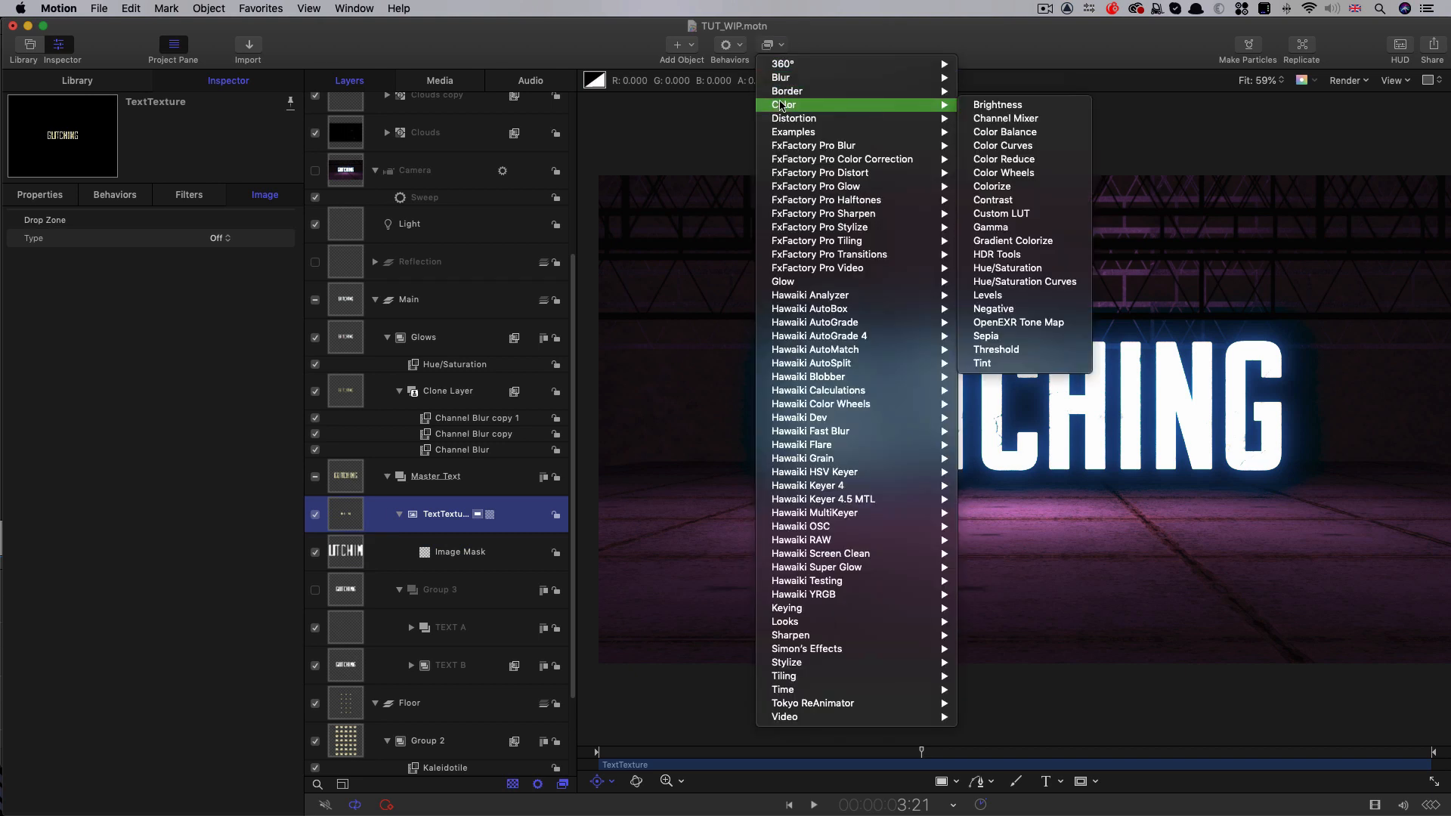
{"action": "left_click", "coordinate": [995, 295]}
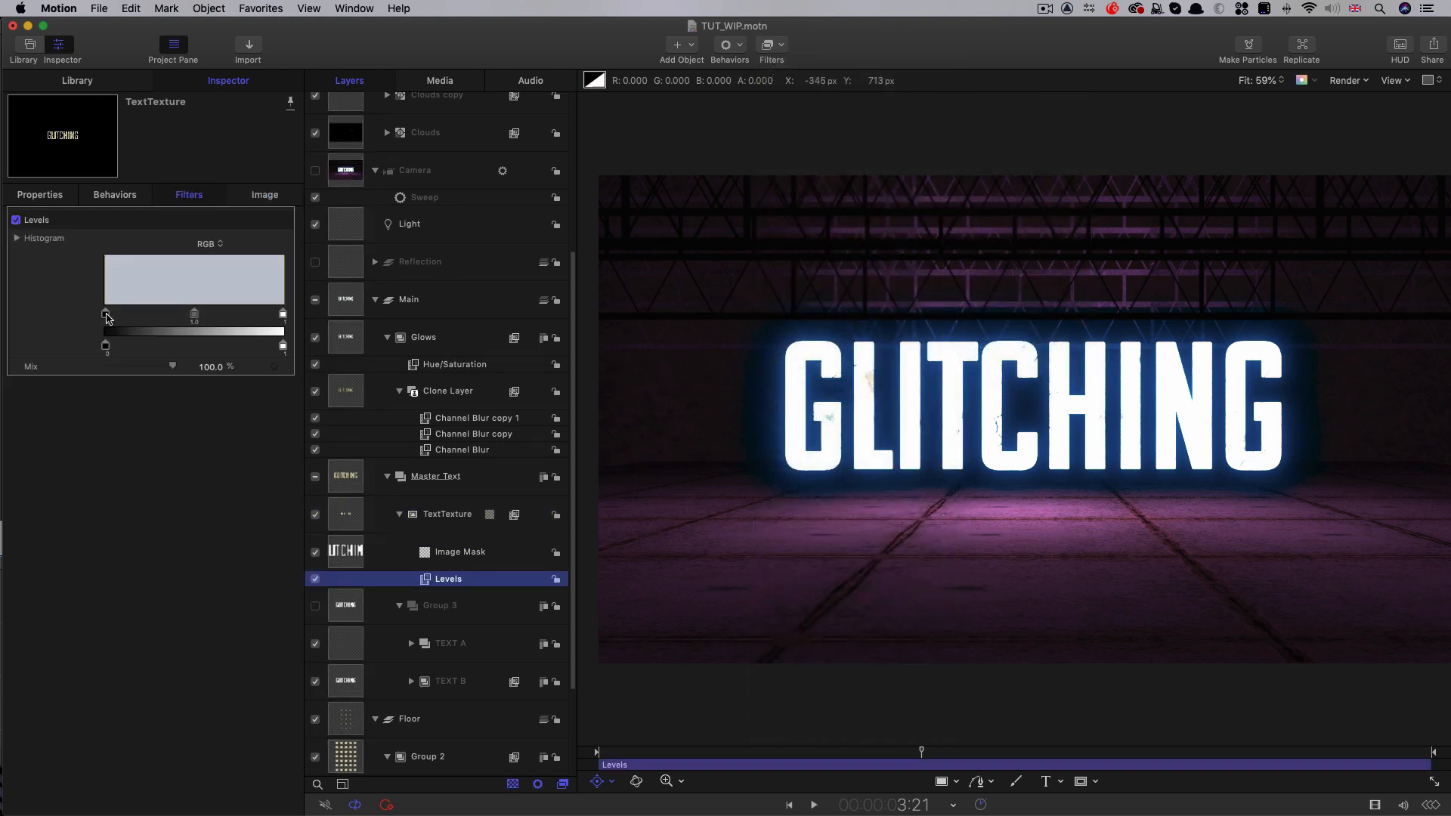
{"action": "left_click_drag", "start_coordinate": [107, 318], "coordinate": [156, 319]}
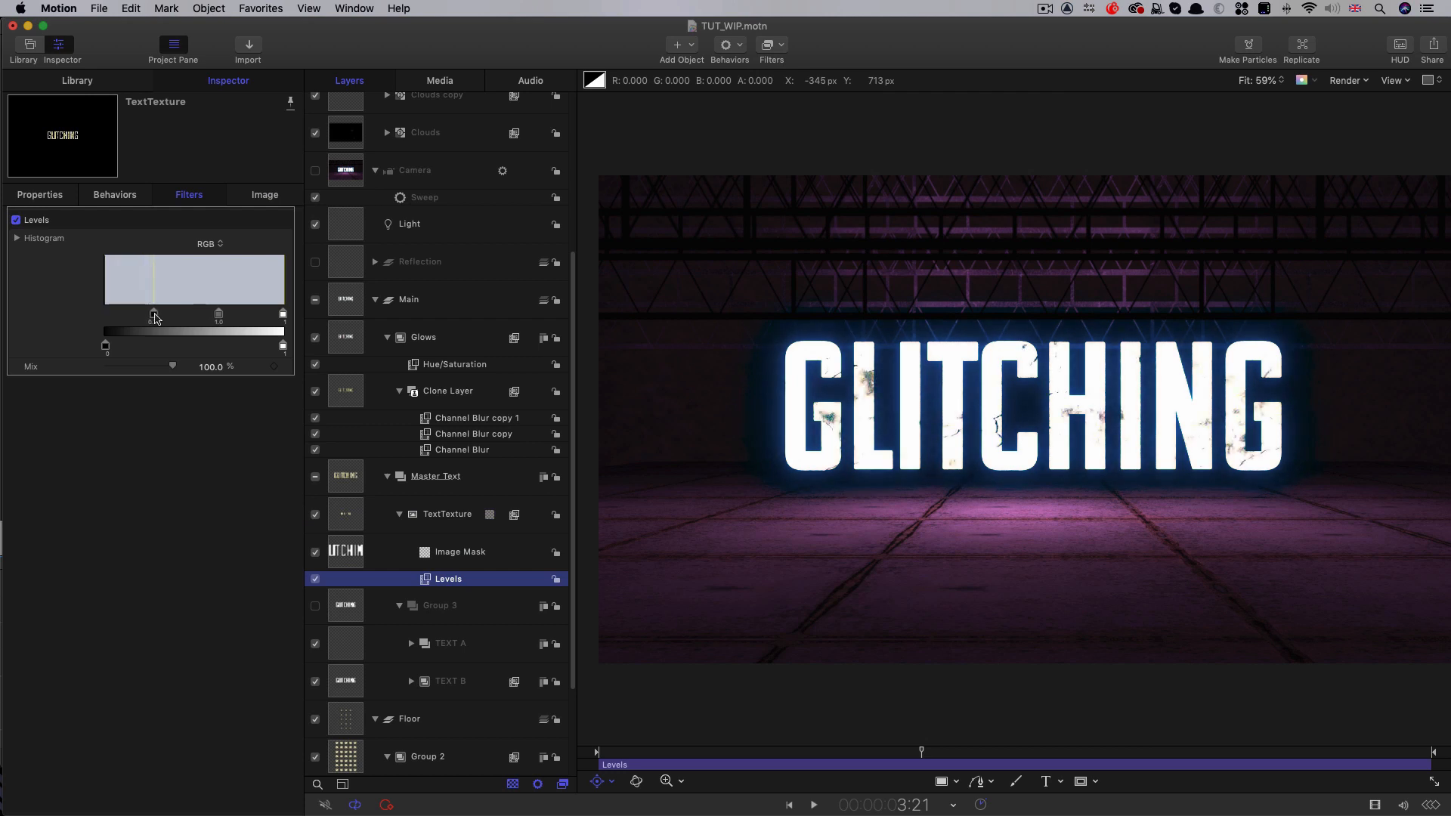
{"action": "left_click_drag", "start_coordinate": [283, 315], "coordinate": [235, 320]}
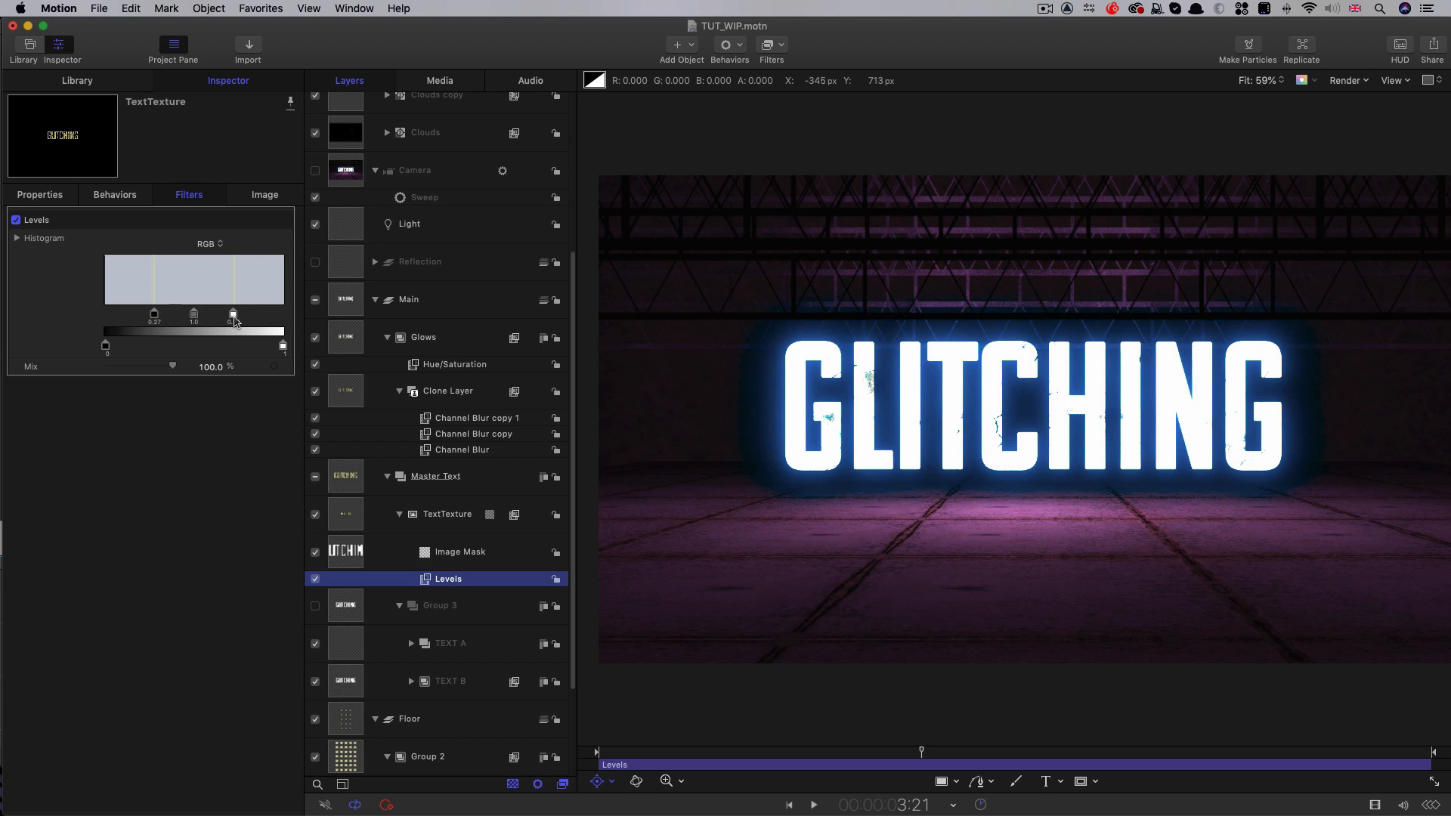
Step: Set the TextTexture layer's X scale to 100% and toggle the Reflection group's visibility
{"action": "left_click", "coordinate": [40, 195]}
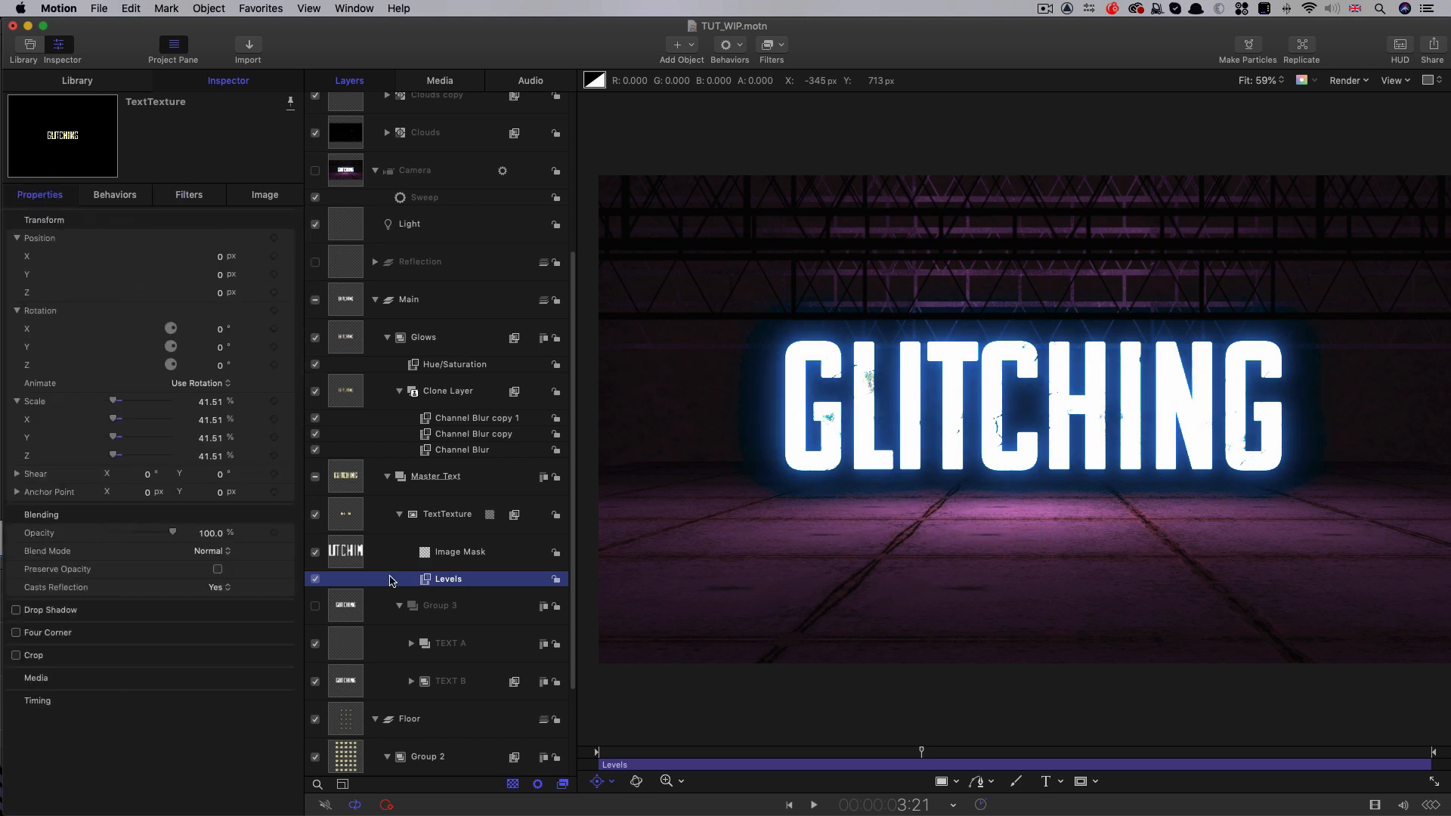
{"action": "left_click", "coordinate": [210, 421]}
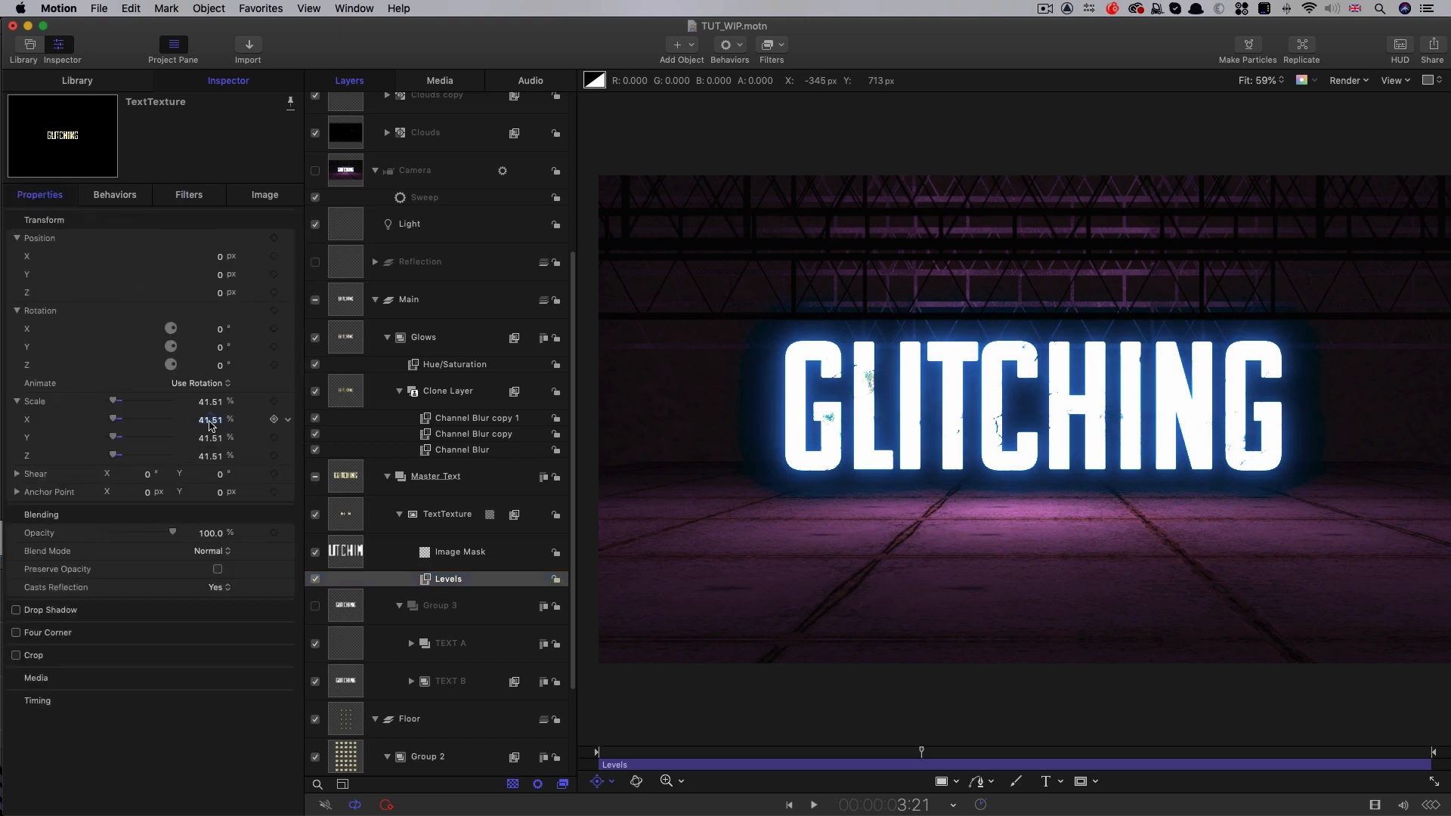
{"action": "type", "text": "100"}
{"action": "key", "text": "Return"}
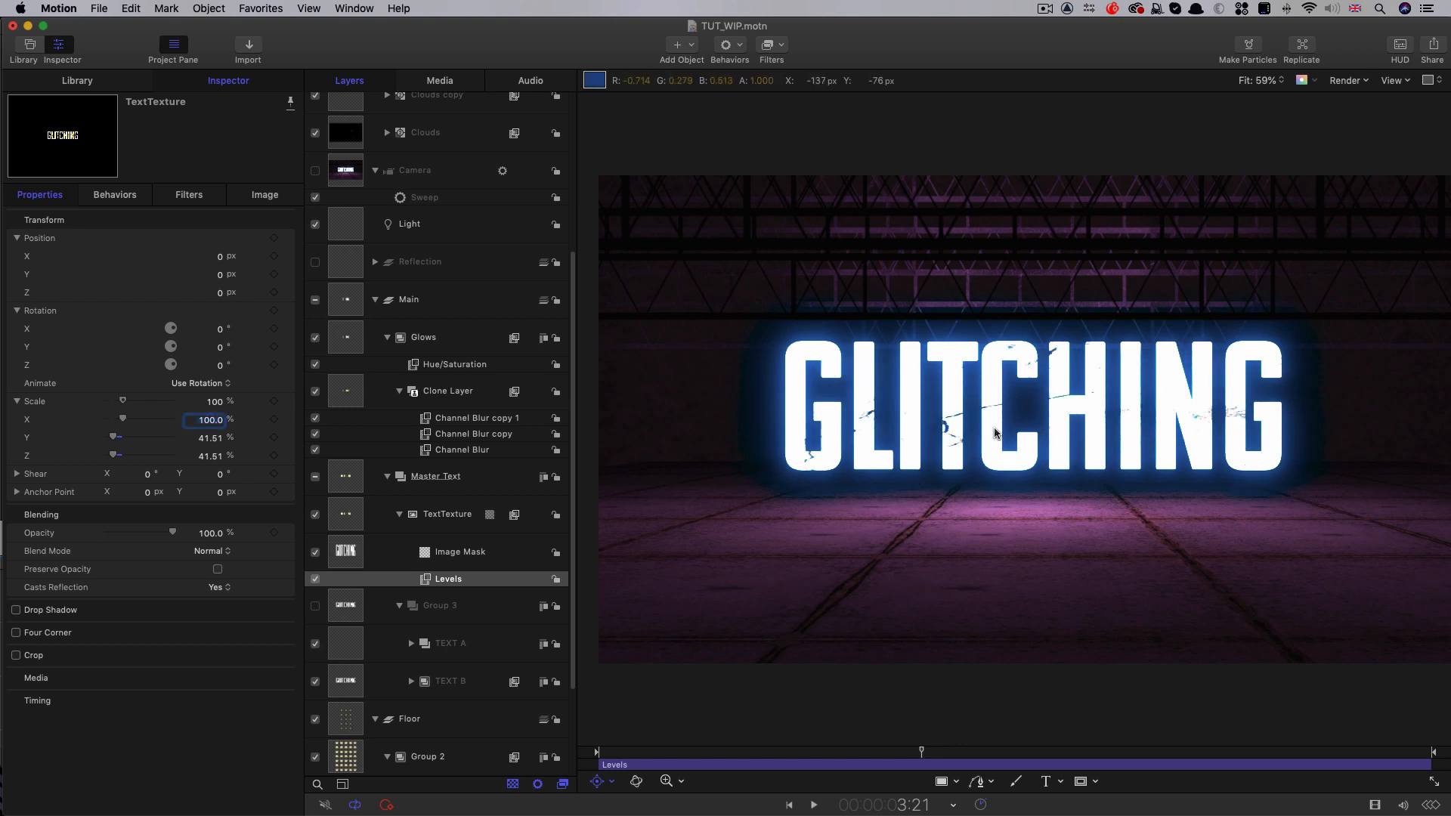
{"action": "left_click", "coordinate": [315, 262]}
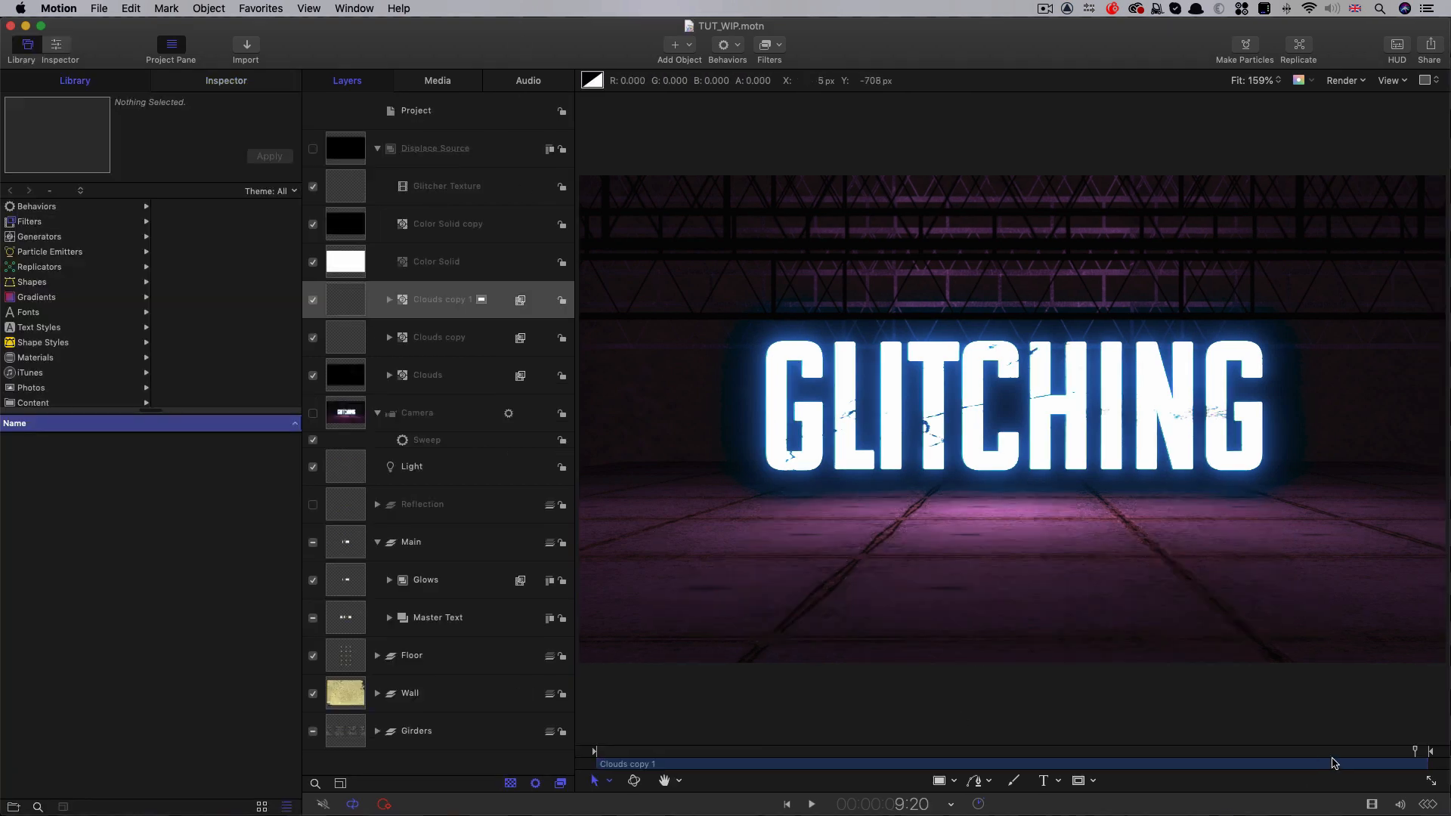
Step: At 9:09, create a new group inside Displace Source and move the three Clouds layers into it
{"action": "left_click_drag", "start_coordinate": [1395, 758], "coordinate": [1377, 754]}
{"action": "left_click", "coordinate": [349, 302]}
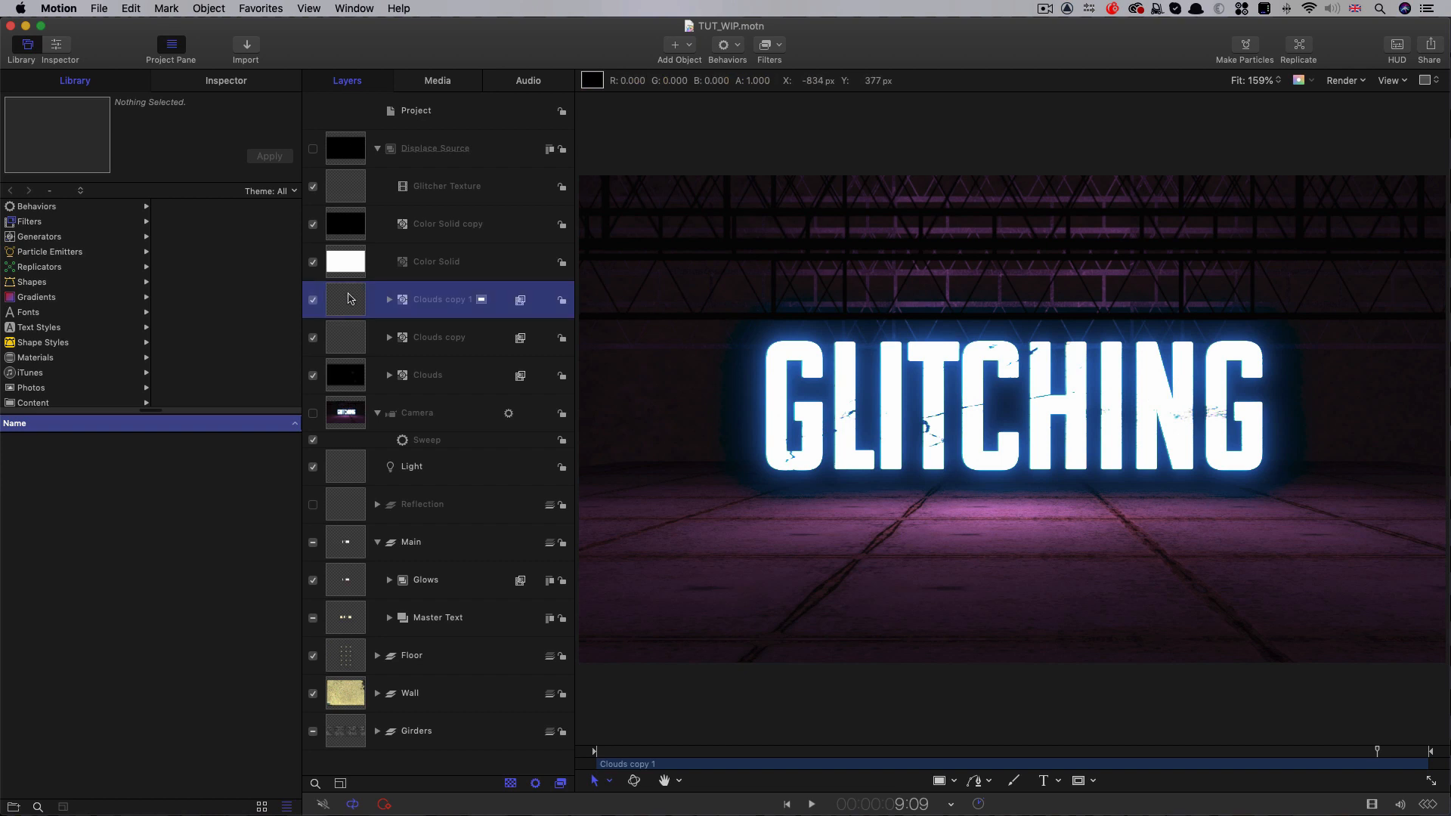
{"action": "left_click", "coordinate": [345, 376]}
{"action": "left_click", "coordinate": [348, 298]}
{"action": "left_click", "coordinate": [210, 6]}
{"action": "left_click", "coordinate": [217, 28]}
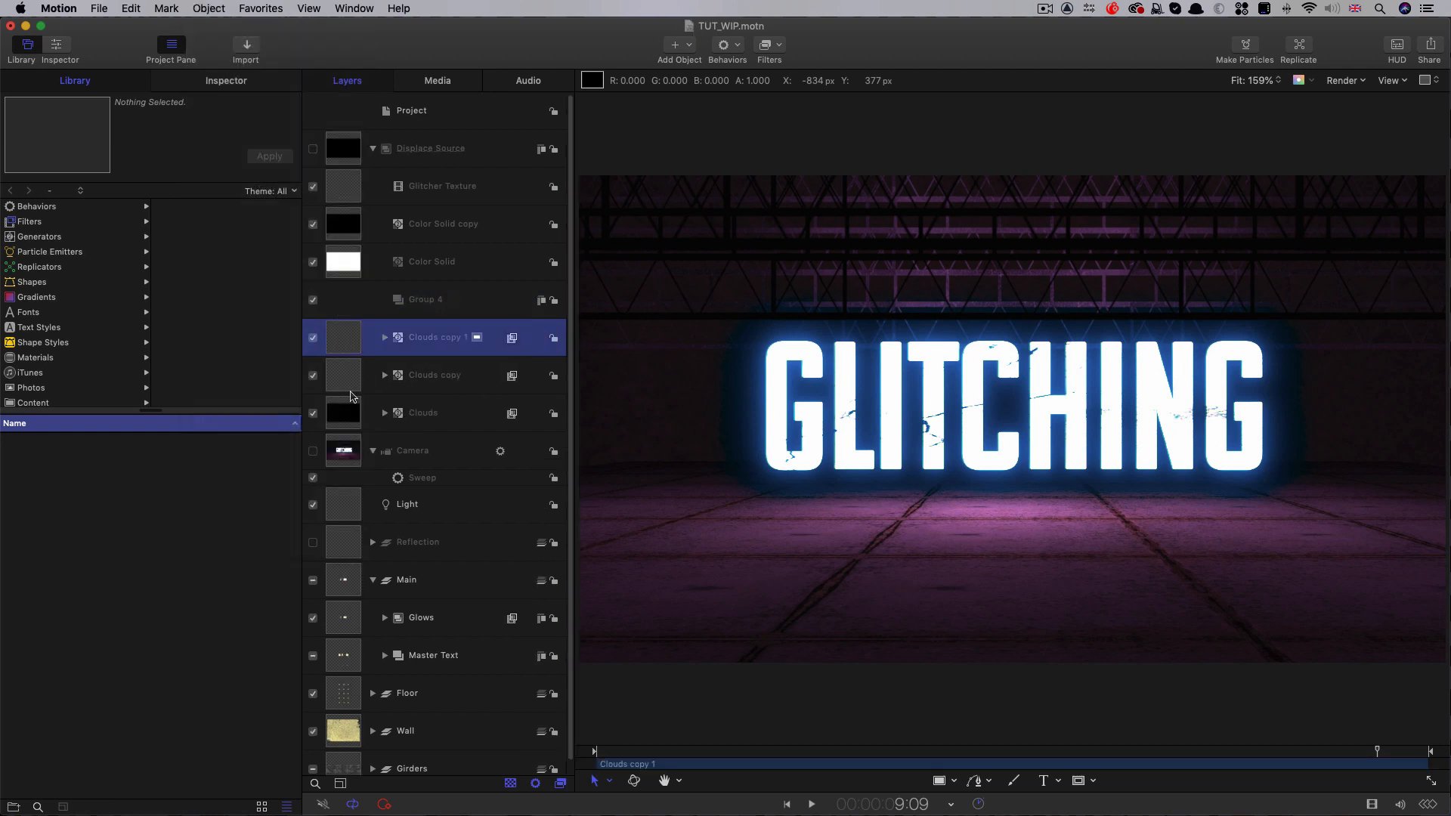
{"action": "left_click", "coordinate": [342, 414], "text": "shift"}
{"action": "left_click_drag", "start_coordinate": [345, 344], "coordinate": [452, 301]}
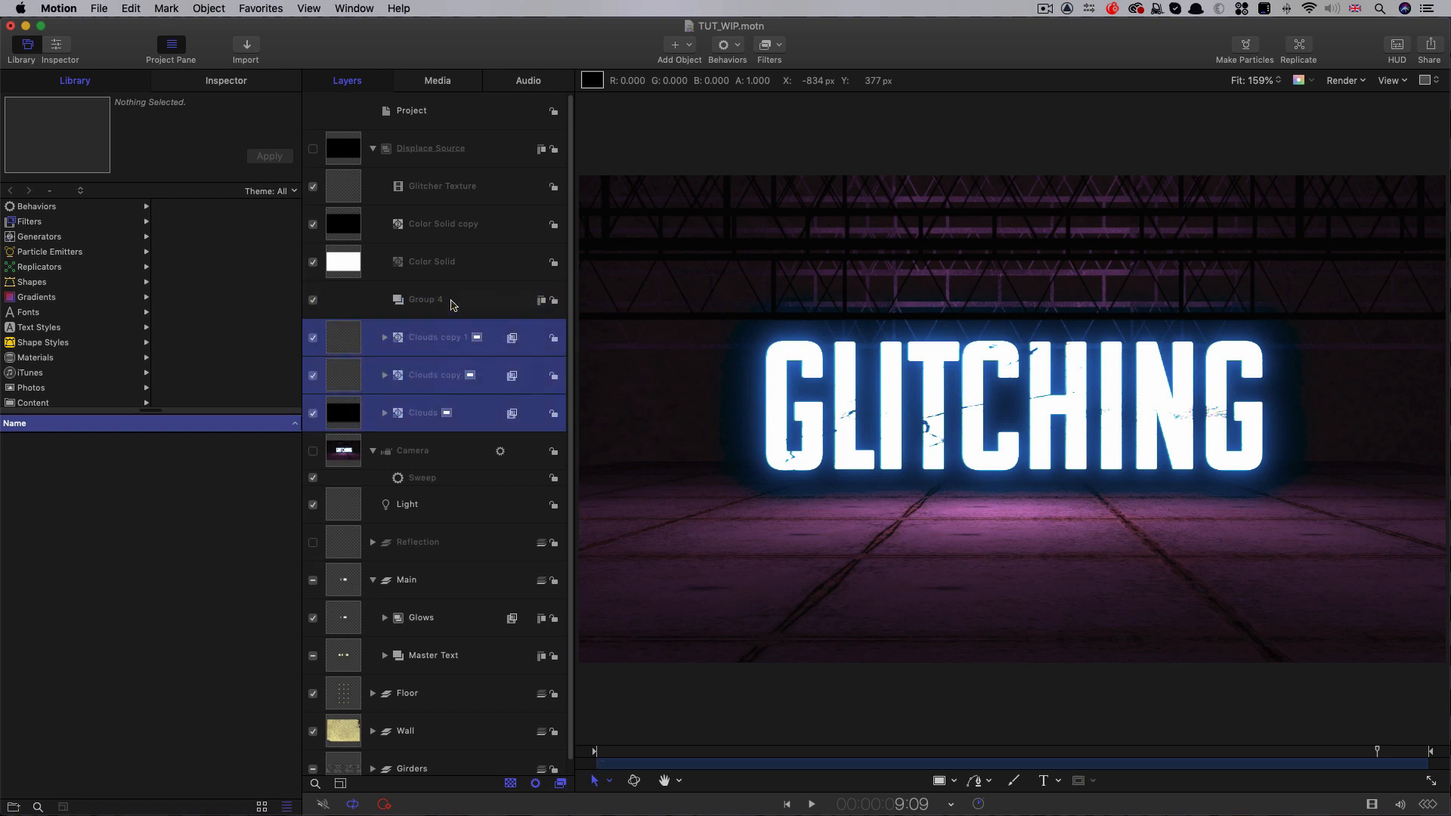
Step: Make a clone layer of the group holding the three Clouds layers and move it to the top of Displace Source
{"action": "left_click", "coordinate": [340, 295]}
{"action": "right_click", "coordinate": [341, 294]}
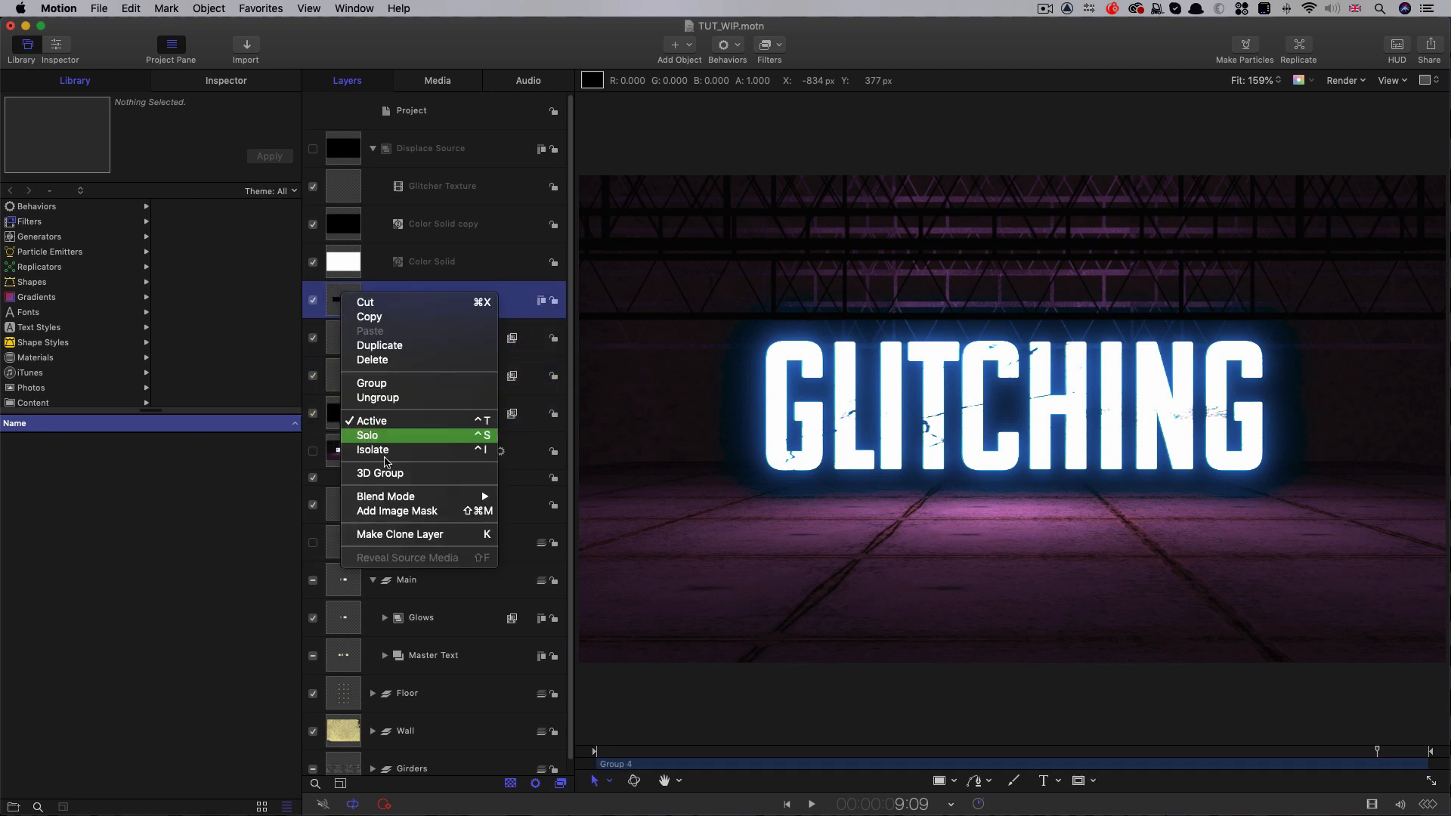
{"action": "left_click", "coordinate": [401, 534]}
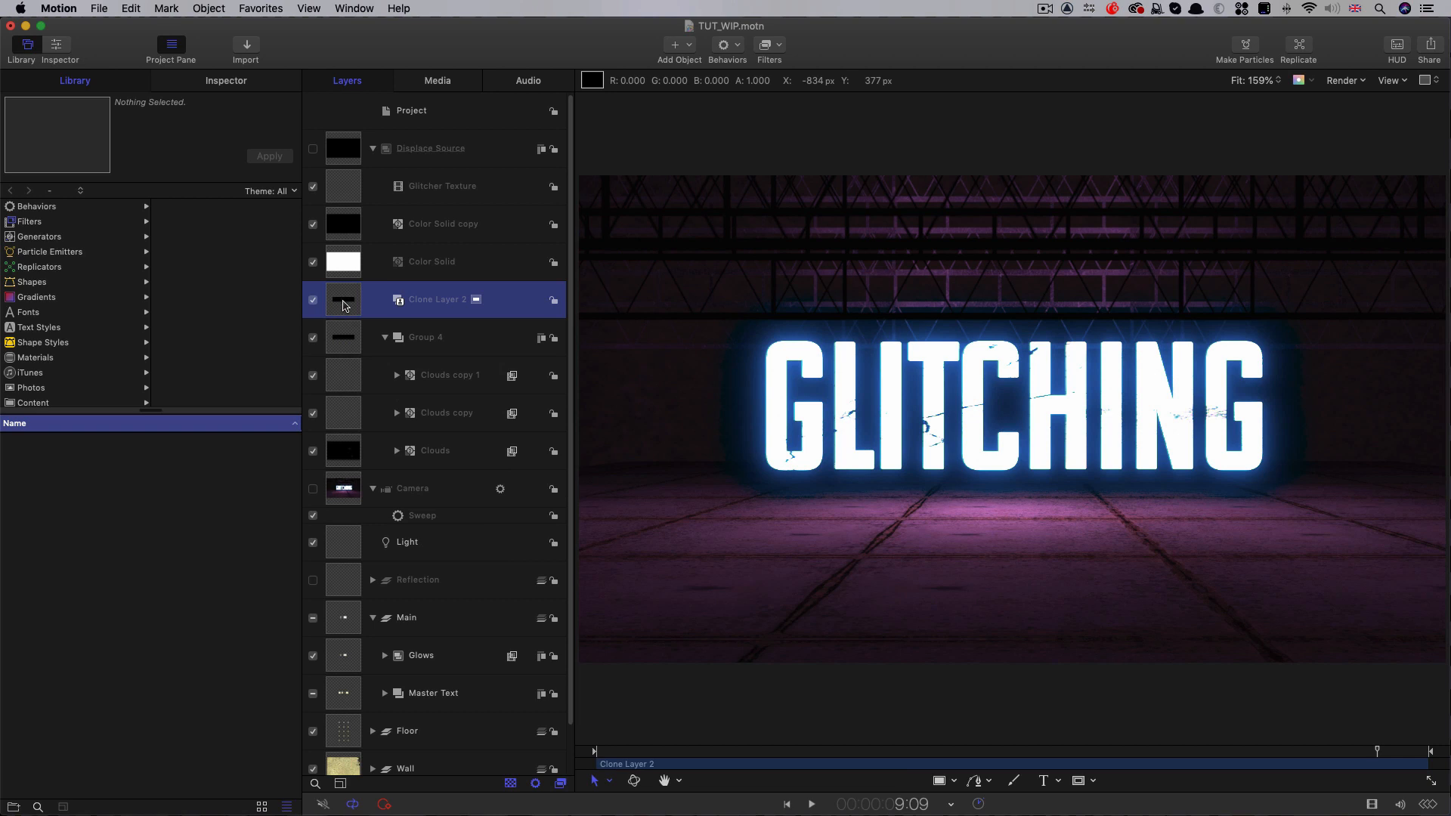
{"action": "left_click_drag", "start_coordinate": [344, 306], "coordinate": [370, 177]}
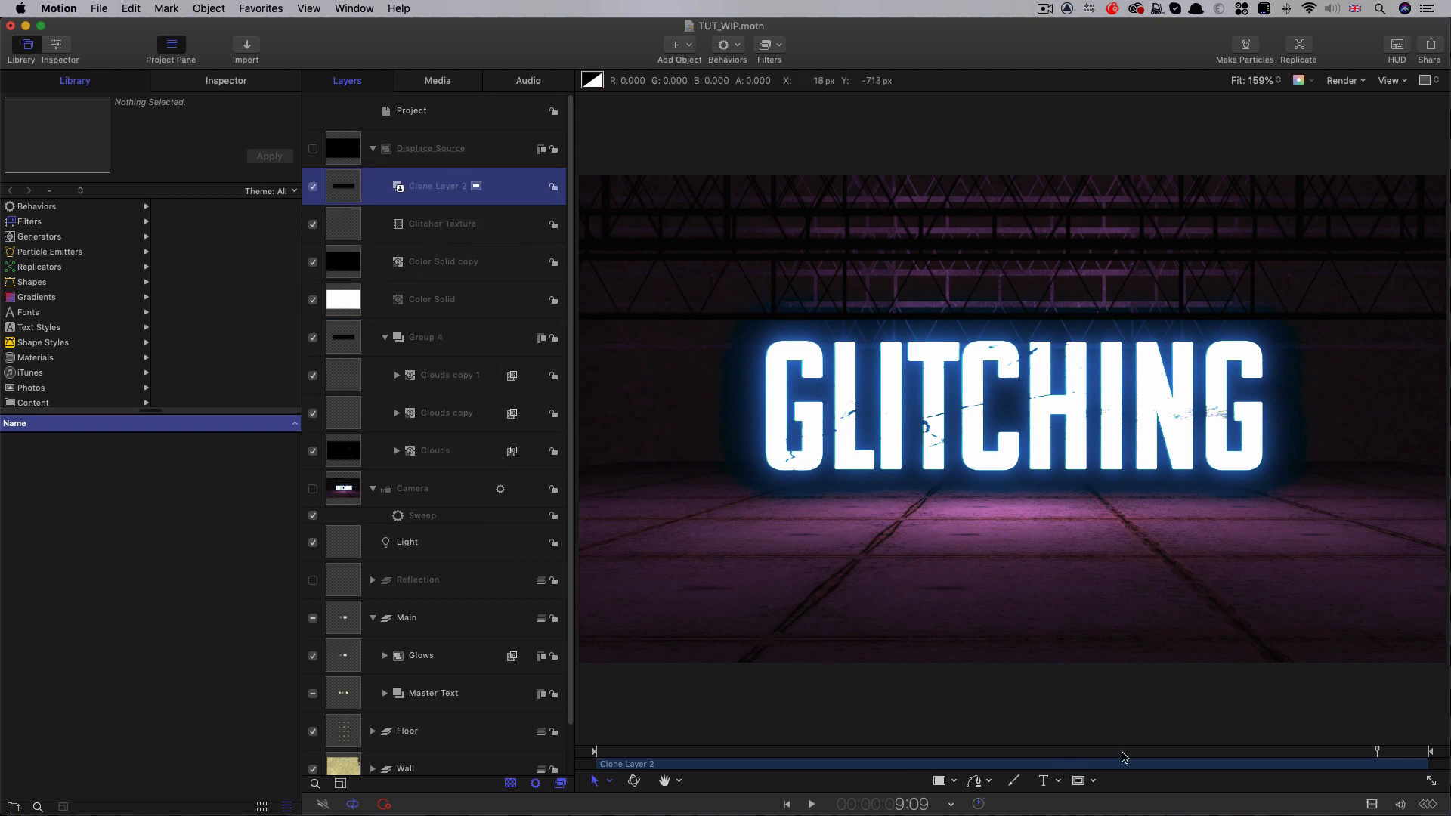
Step: Move the in point of the cloned clouds layer to 7:00
{"action": "left_click_drag", "start_coordinate": [1122, 756], "coordinate": [1183, 761]}
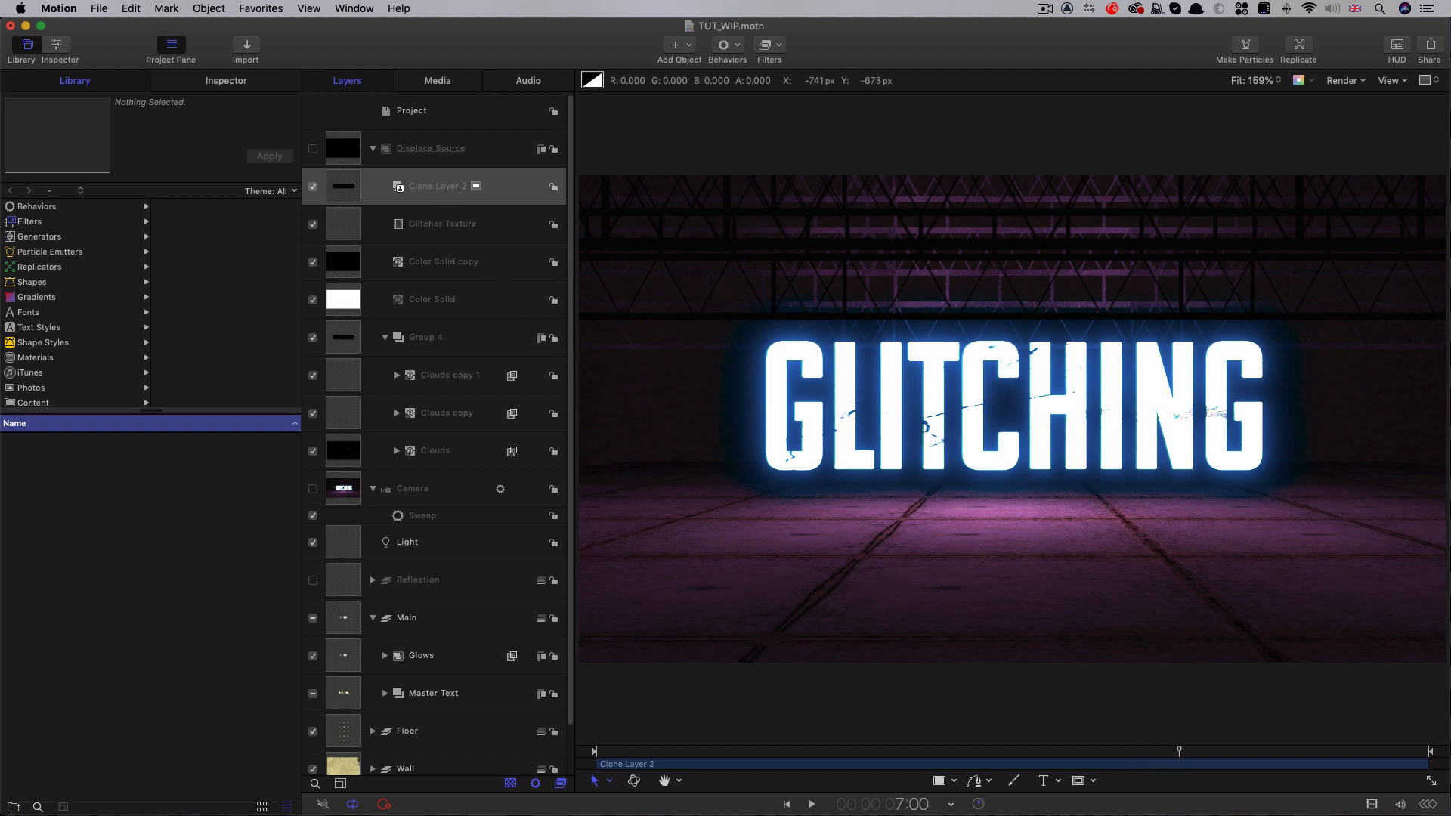
{"action": "left_click", "coordinate": [210, 7]}
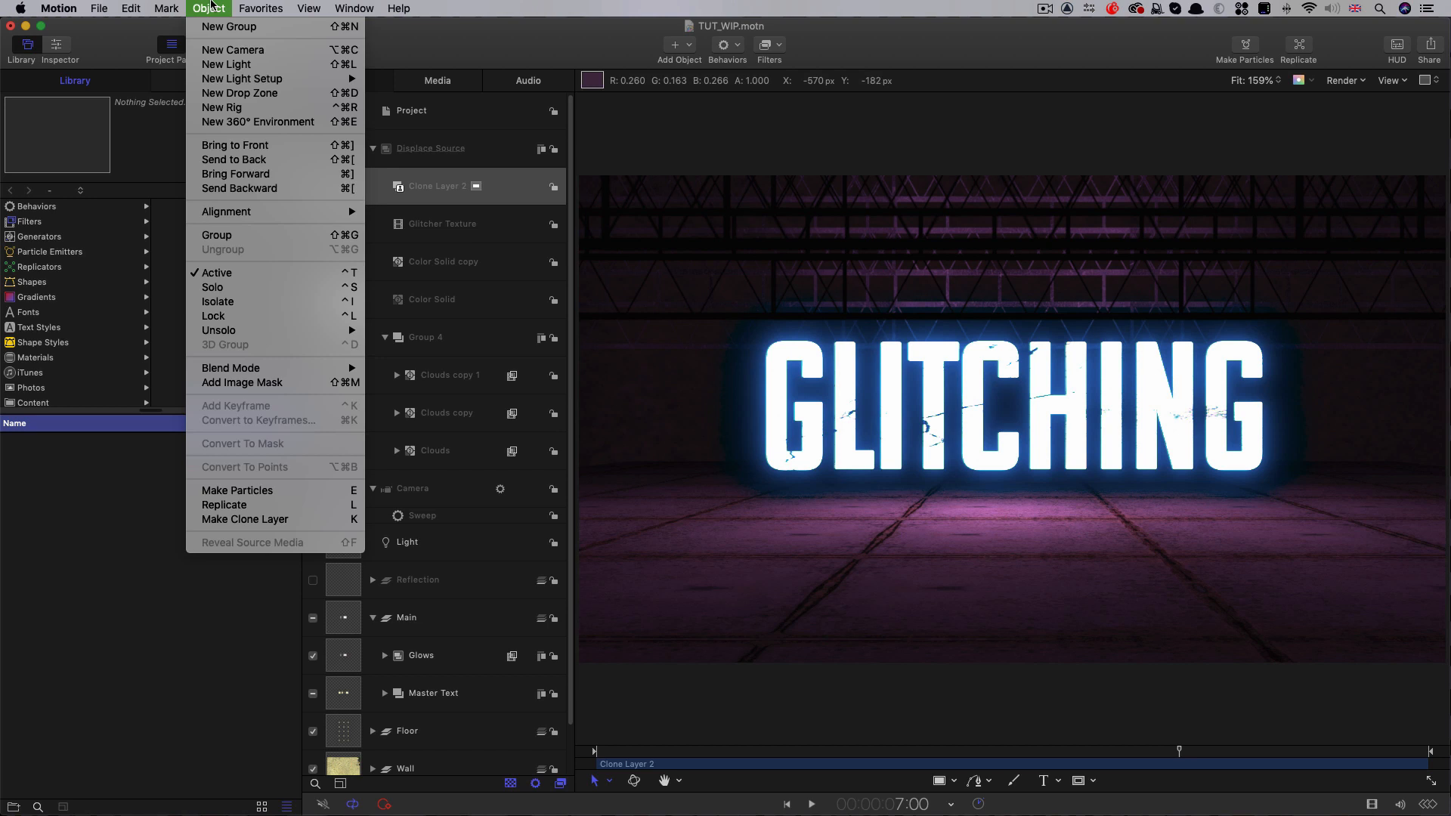
{"action": "mouse_move", "coordinate": [174, 7]}
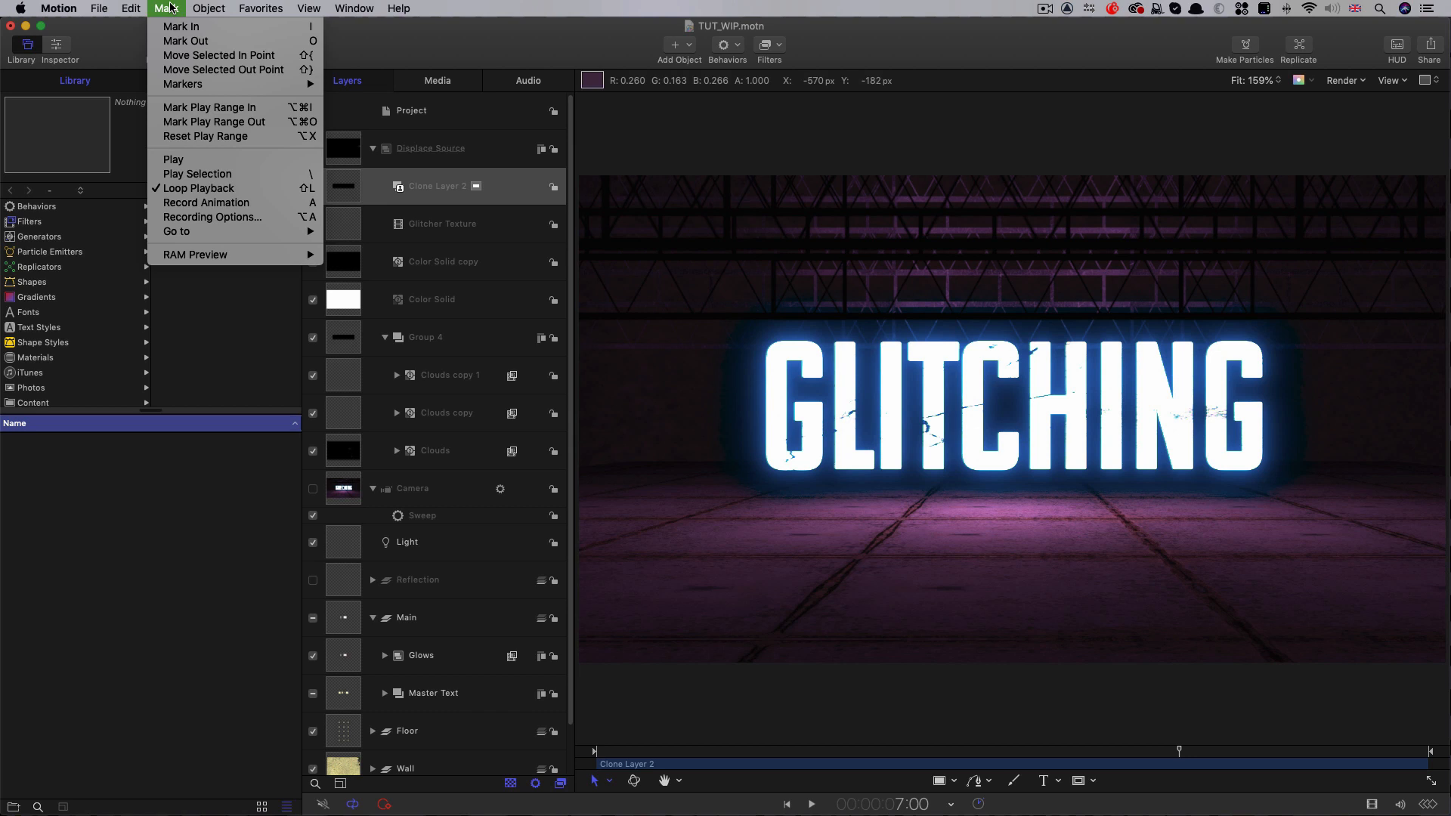
{"action": "left_click", "coordinate": [206, 57]}
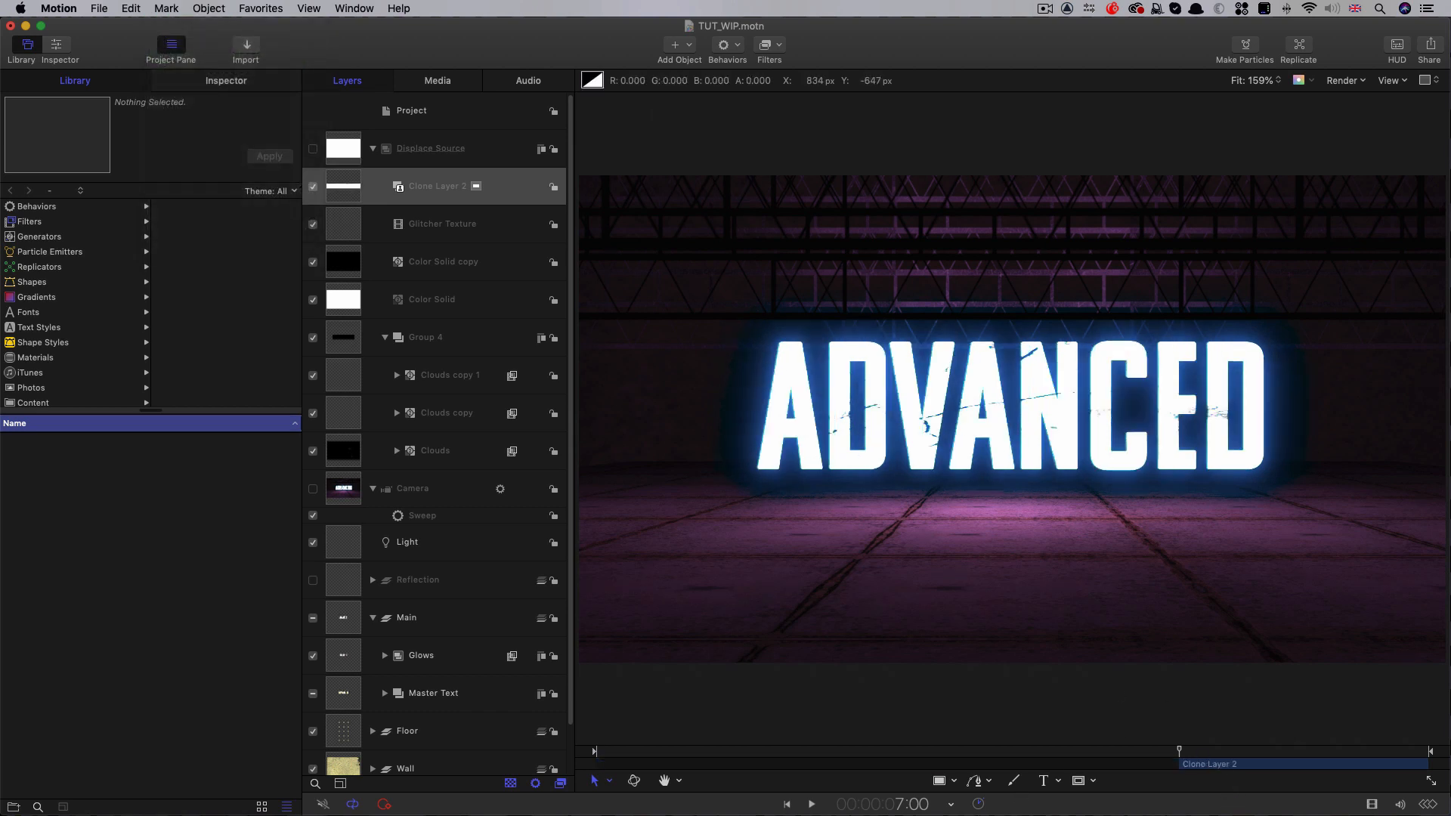
Step: Apply a Negative color filter to the cloned clouds layer, working at 7:14
{"action": "key", "text": "shift+Right"}
{"action": "key", "text": "Right"}
{"action": "key", "text": "Right"}
{"action": "key", "text": "Right"}
{"action": "key", "text": "Right"}
{"action": "left_click", "coordinate": [340, 192]}
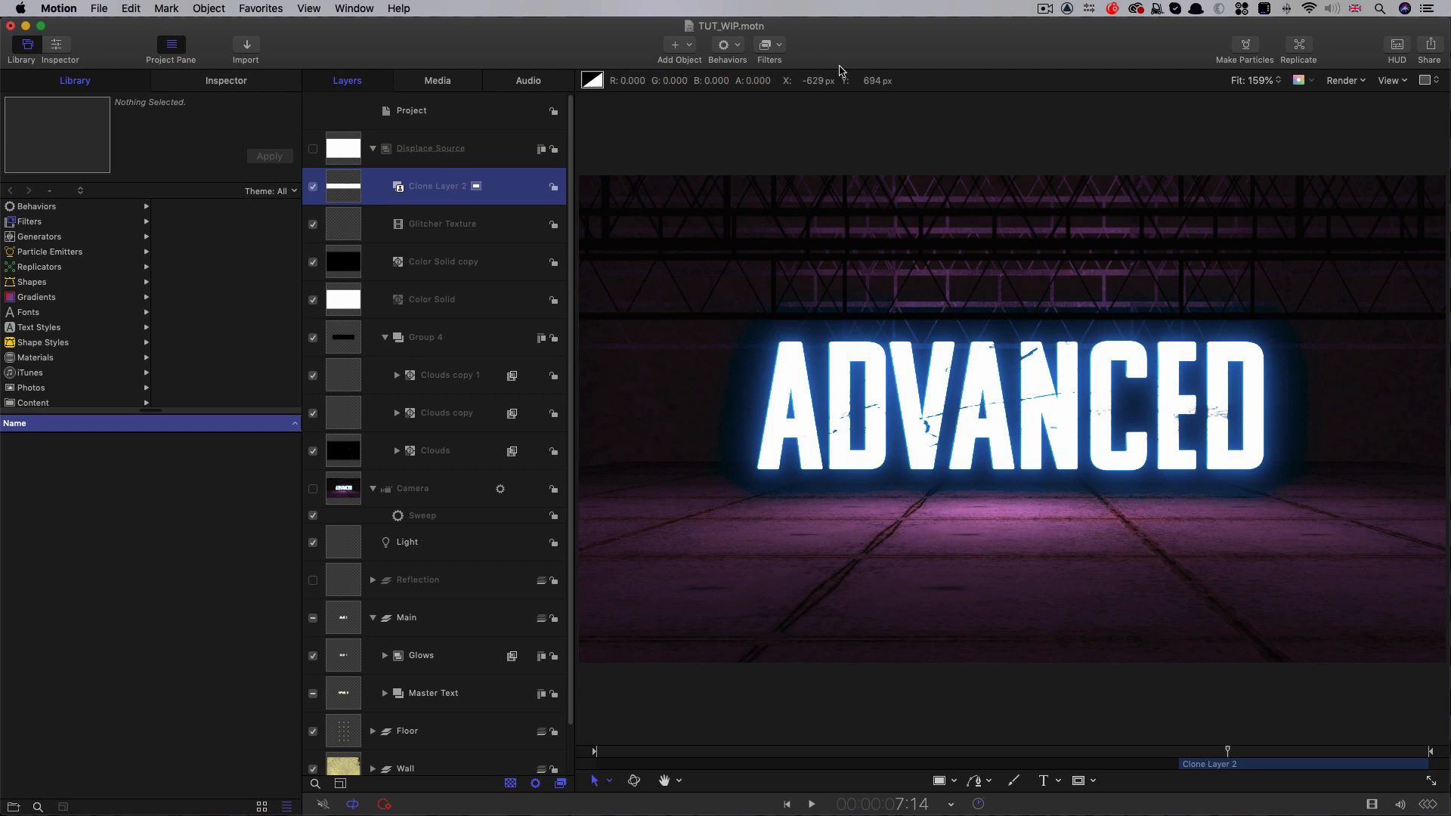
{"action": "left_click", "coordinate": [779, 48]}
{"action": "mouse_move", "coordinate": [781, 107]}
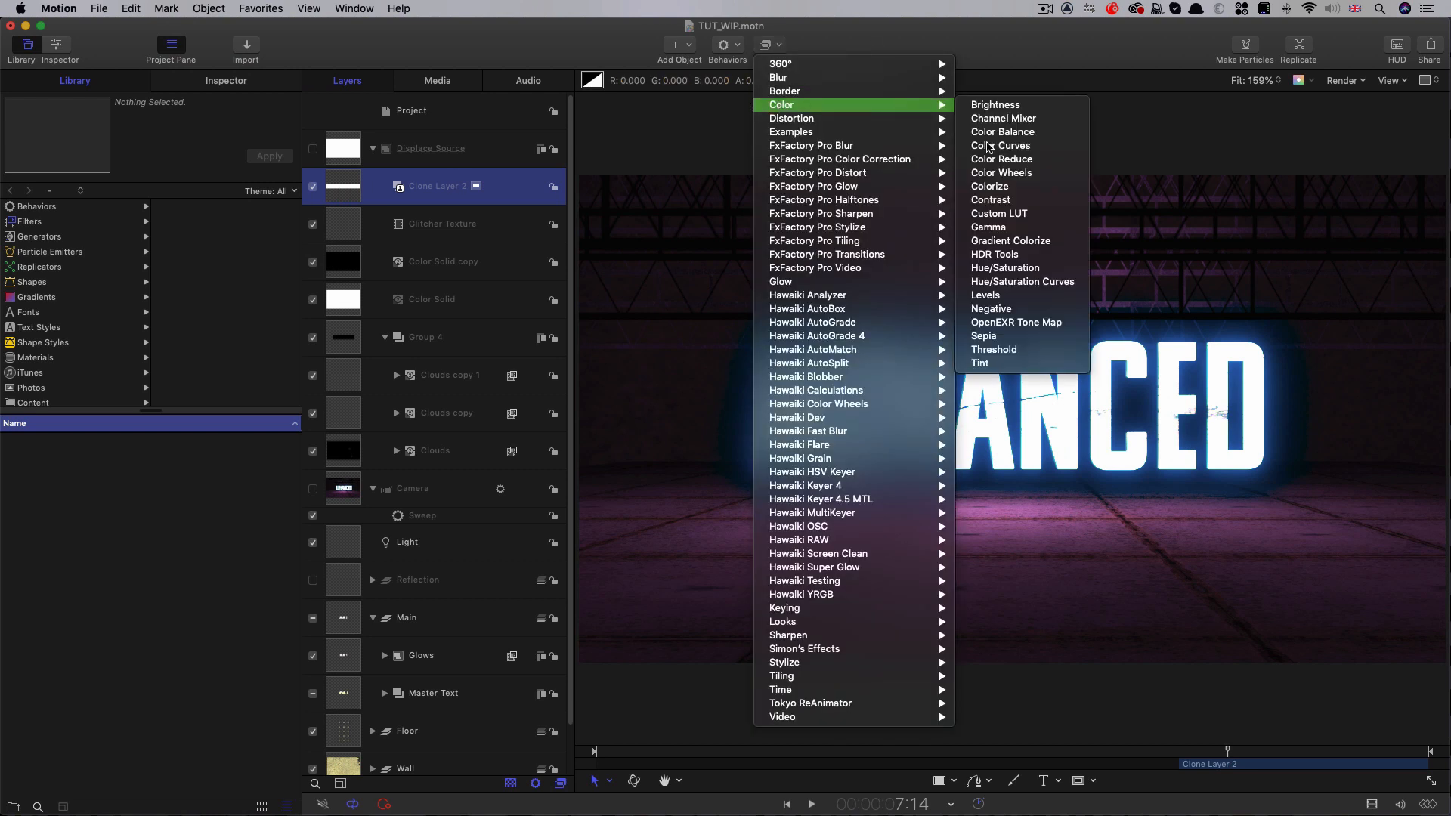
{"action": "left_click", "coordinate": [1017, 315]}
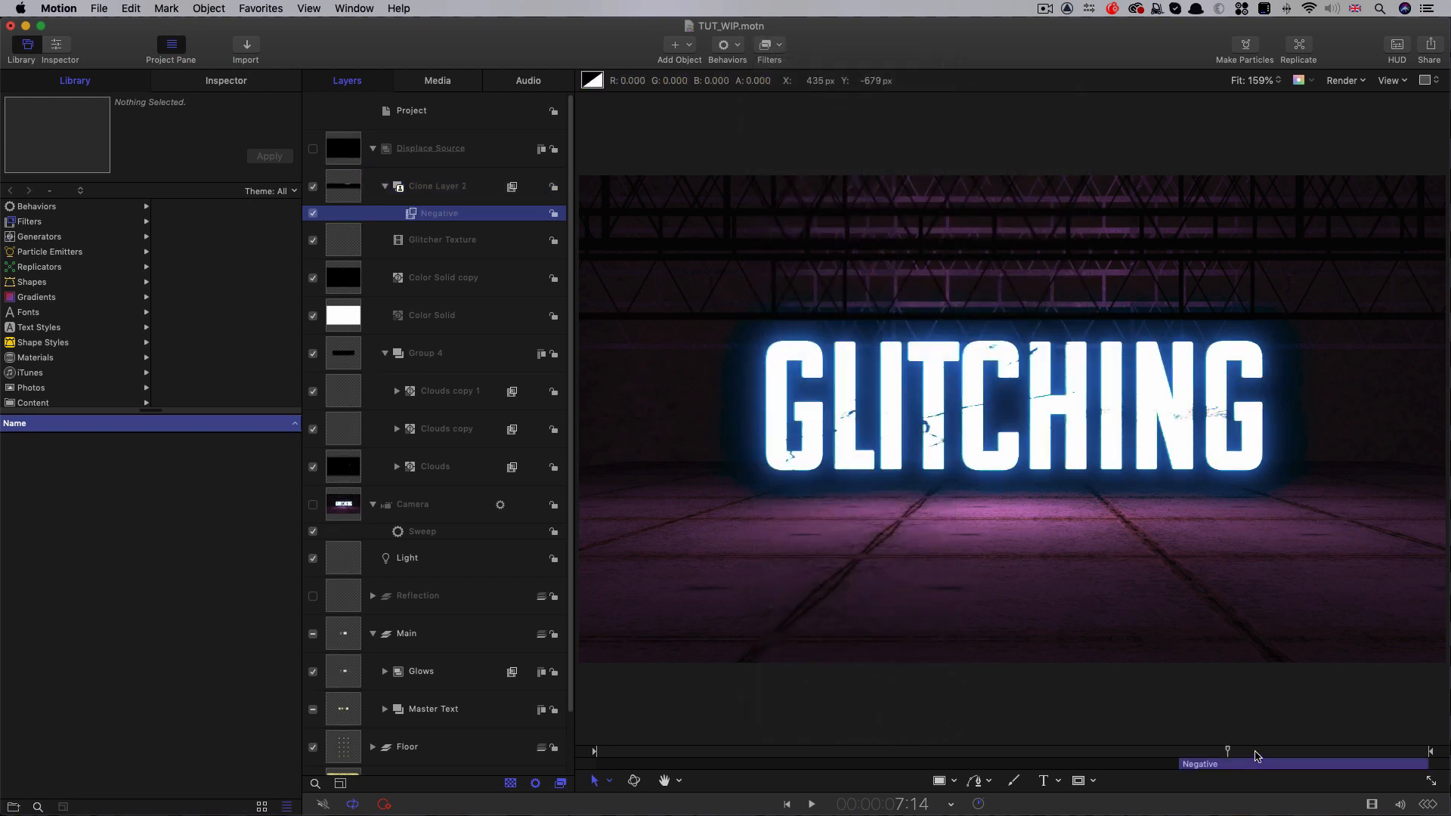
Step: Mark the out point of the TEXT A group inside Master Text at 7:00 and preview the closing glitch
{"action": "left_click_drag", "start_coordinate": [1256, 755], "coordinate": [1168, 776]}
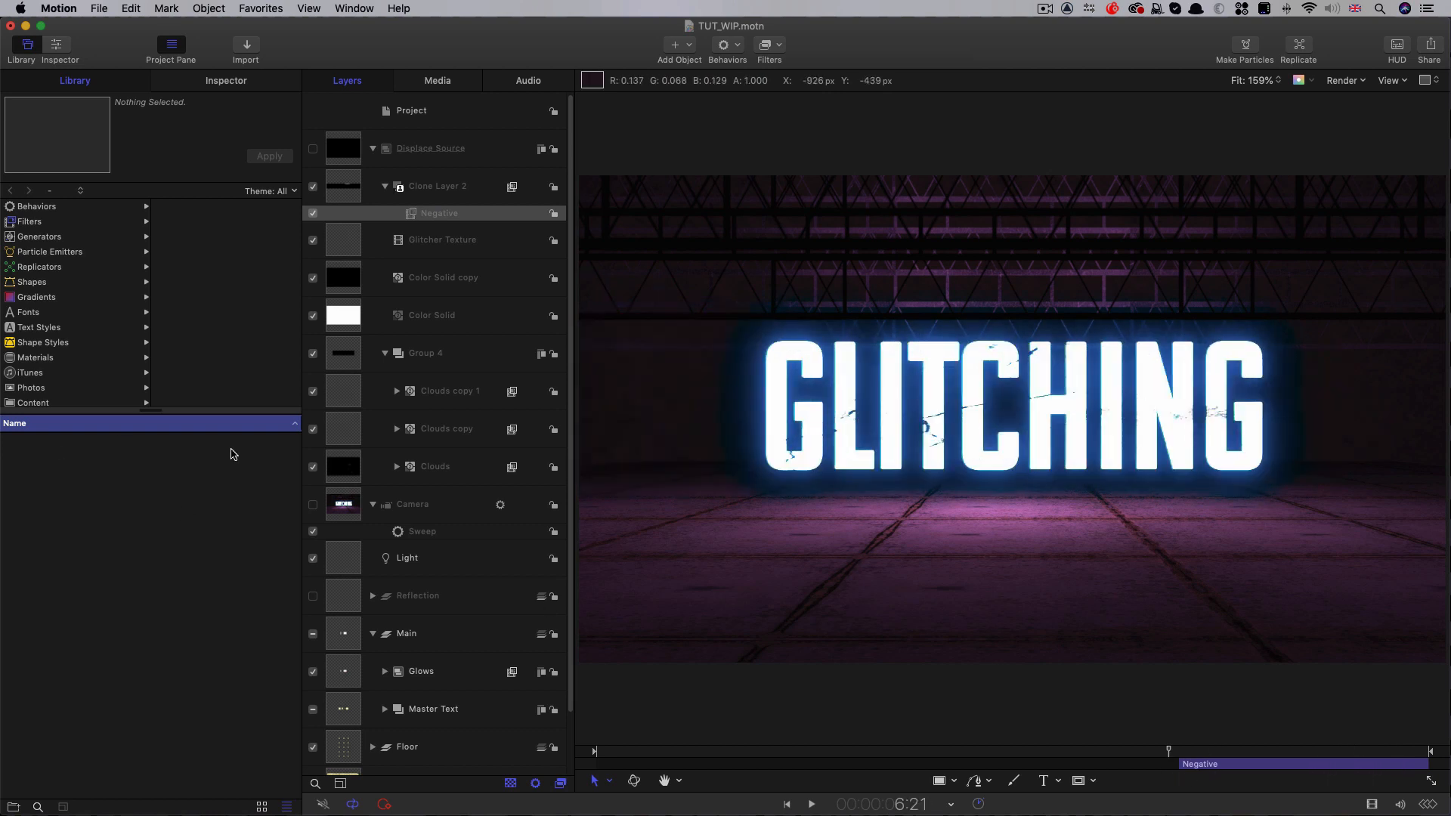
{"action": "scroll", "coordinate": [423, 576], "scroll_direction": "down", "scroll_amount": 2}
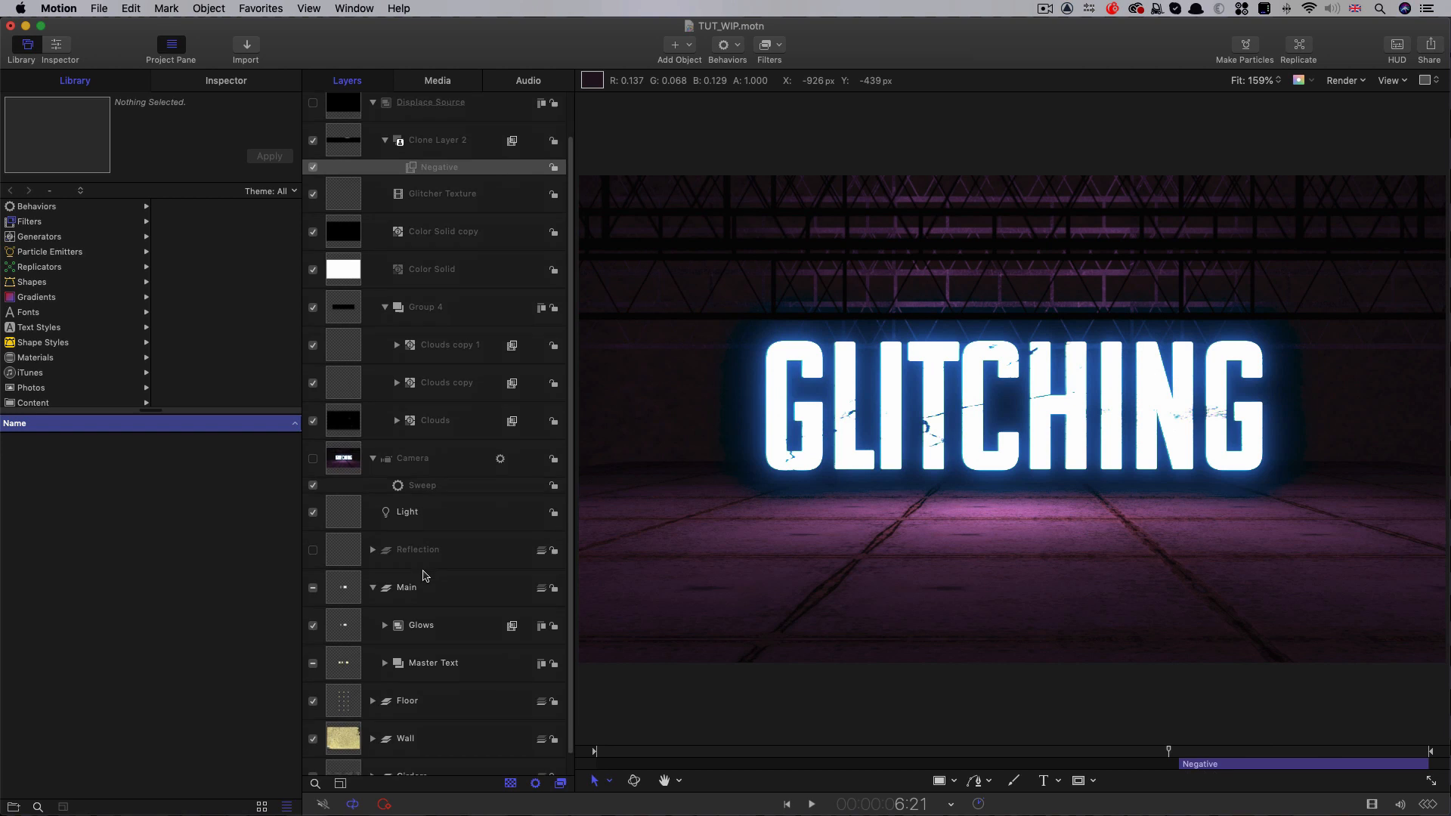
{"action": "left_click", "coordinate": [385, 657]}
{"action": "scroll", "coordinate": [390, 656], "scroll_direction": "down", "scroll_amount": 3}
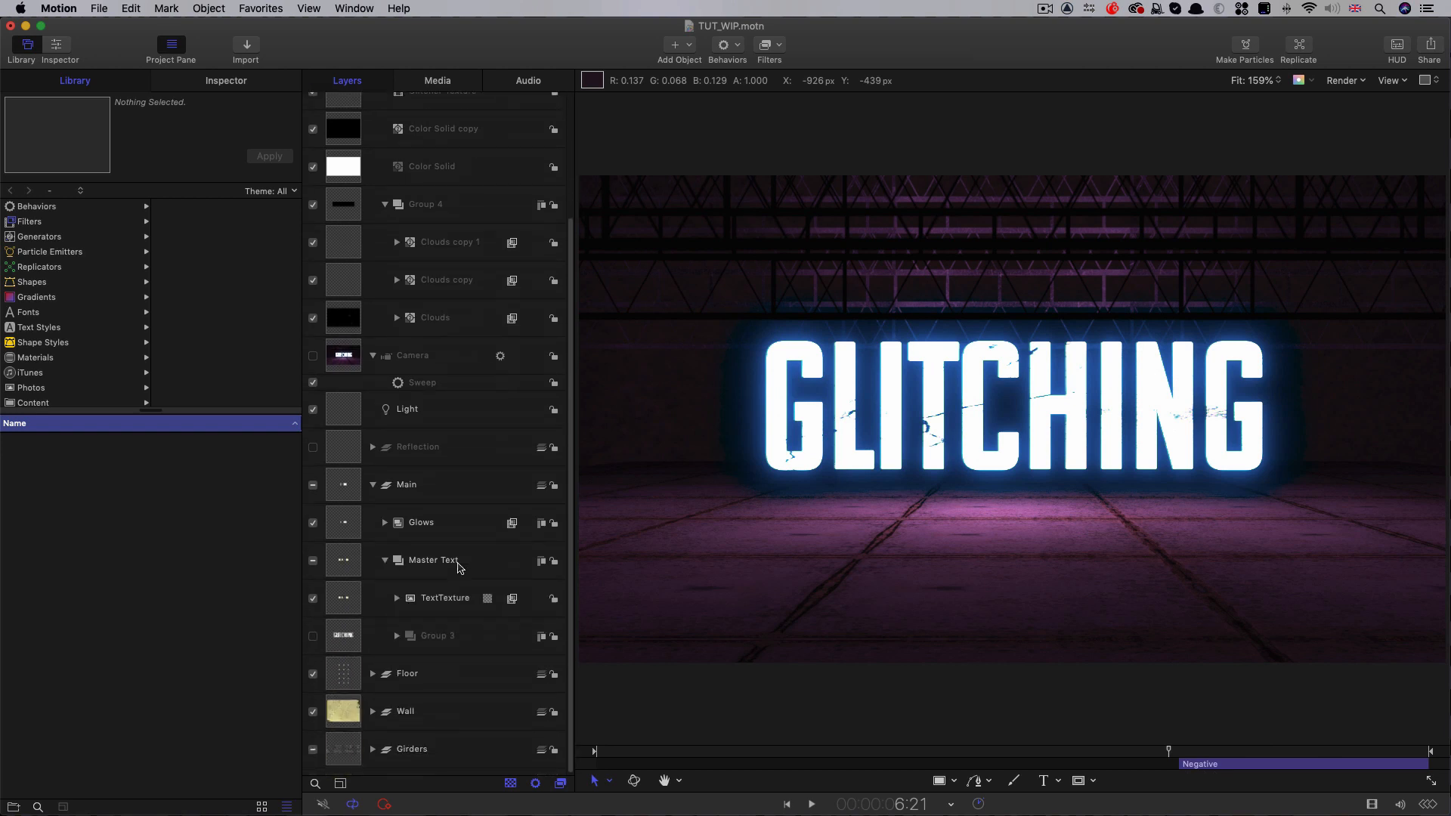
{"action": "left_click", "coordinate": [396, 643]}
{"action": "scroll", "coordinate": [378, 646], "scroll_direction": "down", "scroll_amount": 3}
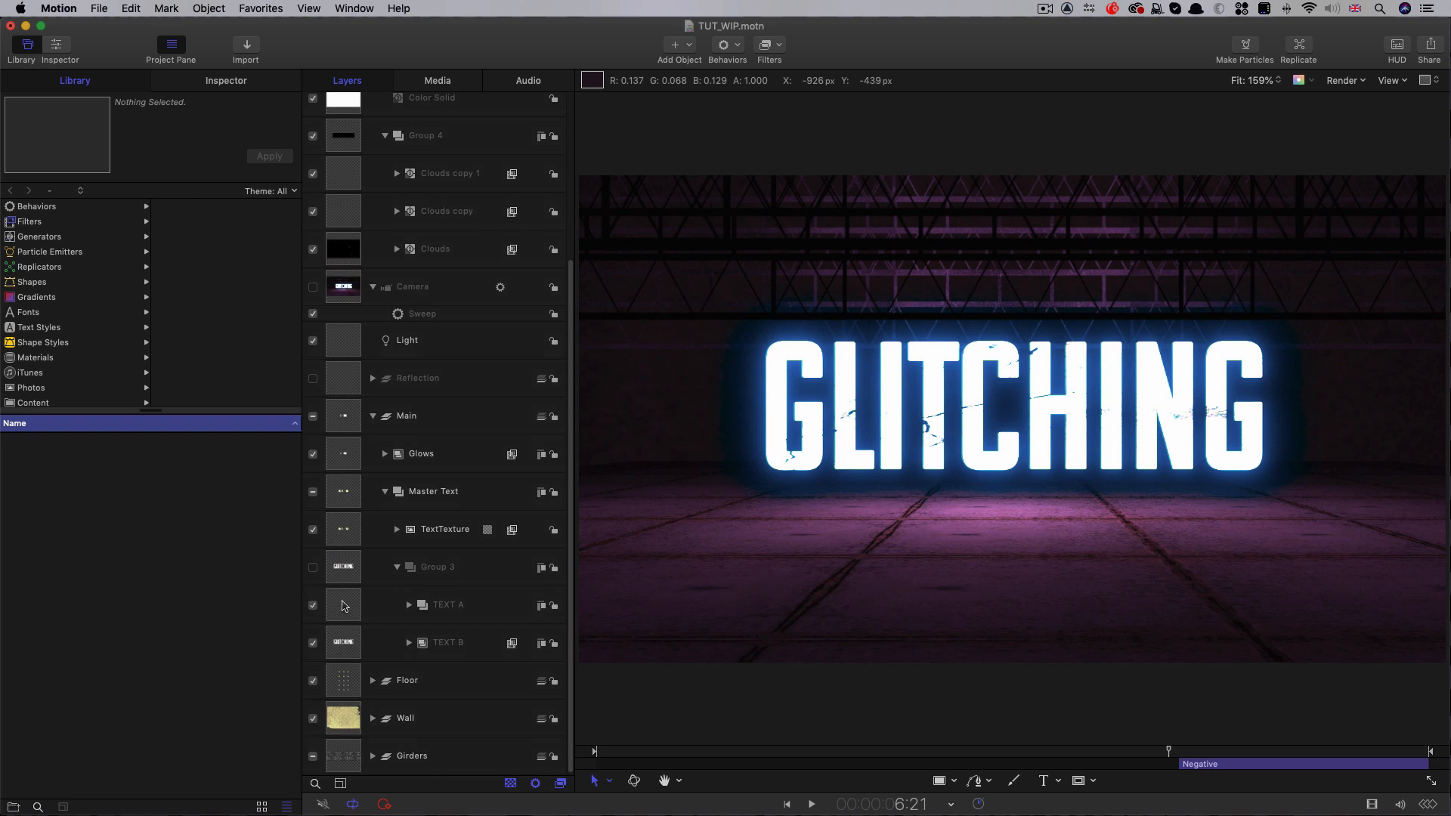
{"action": "left_click", "coordinate": [350, 604]}
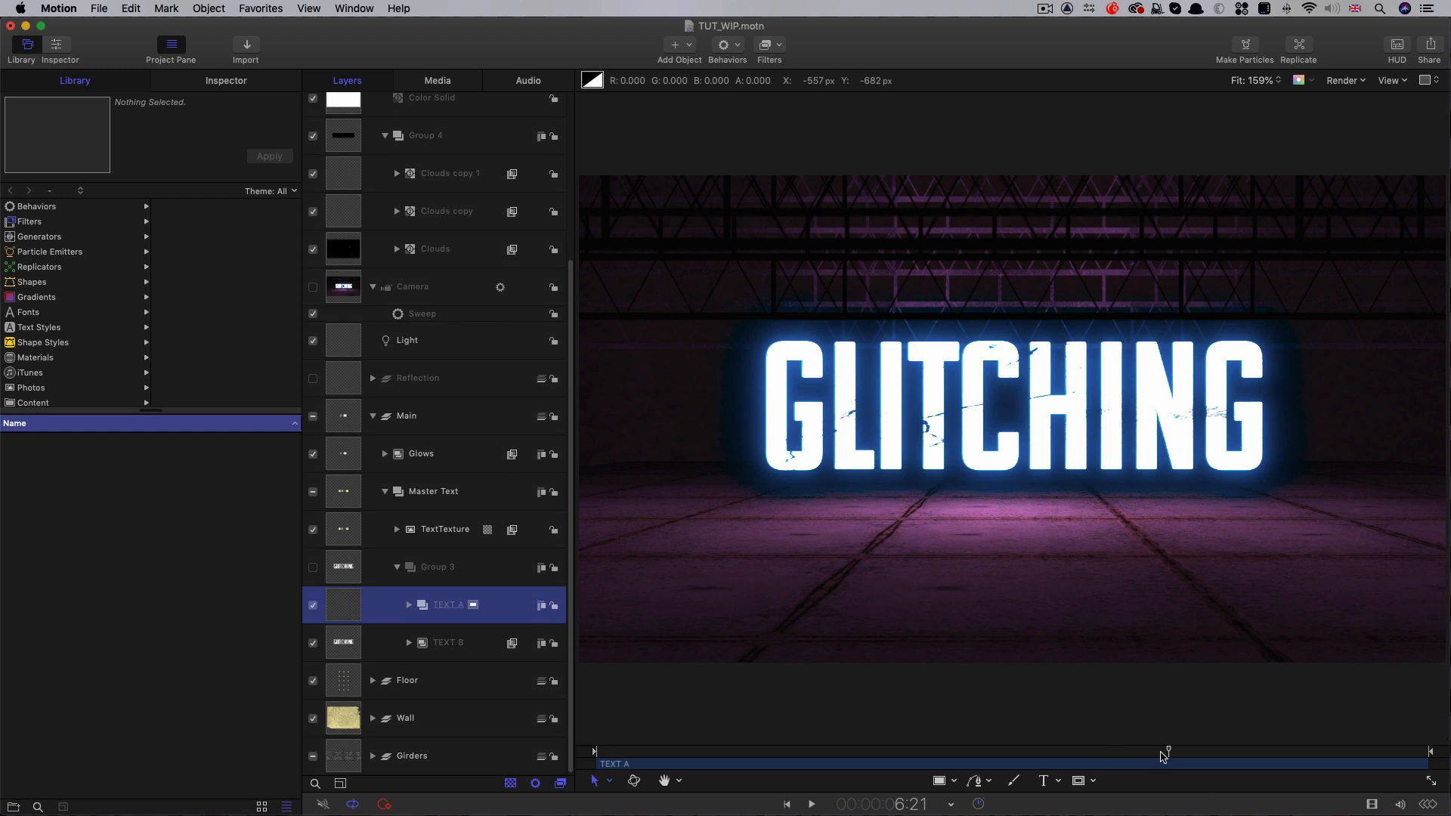
{"action": "left_click_drag", "start_coordinate": [1167, 754], "coordinate": [1181, 760]}
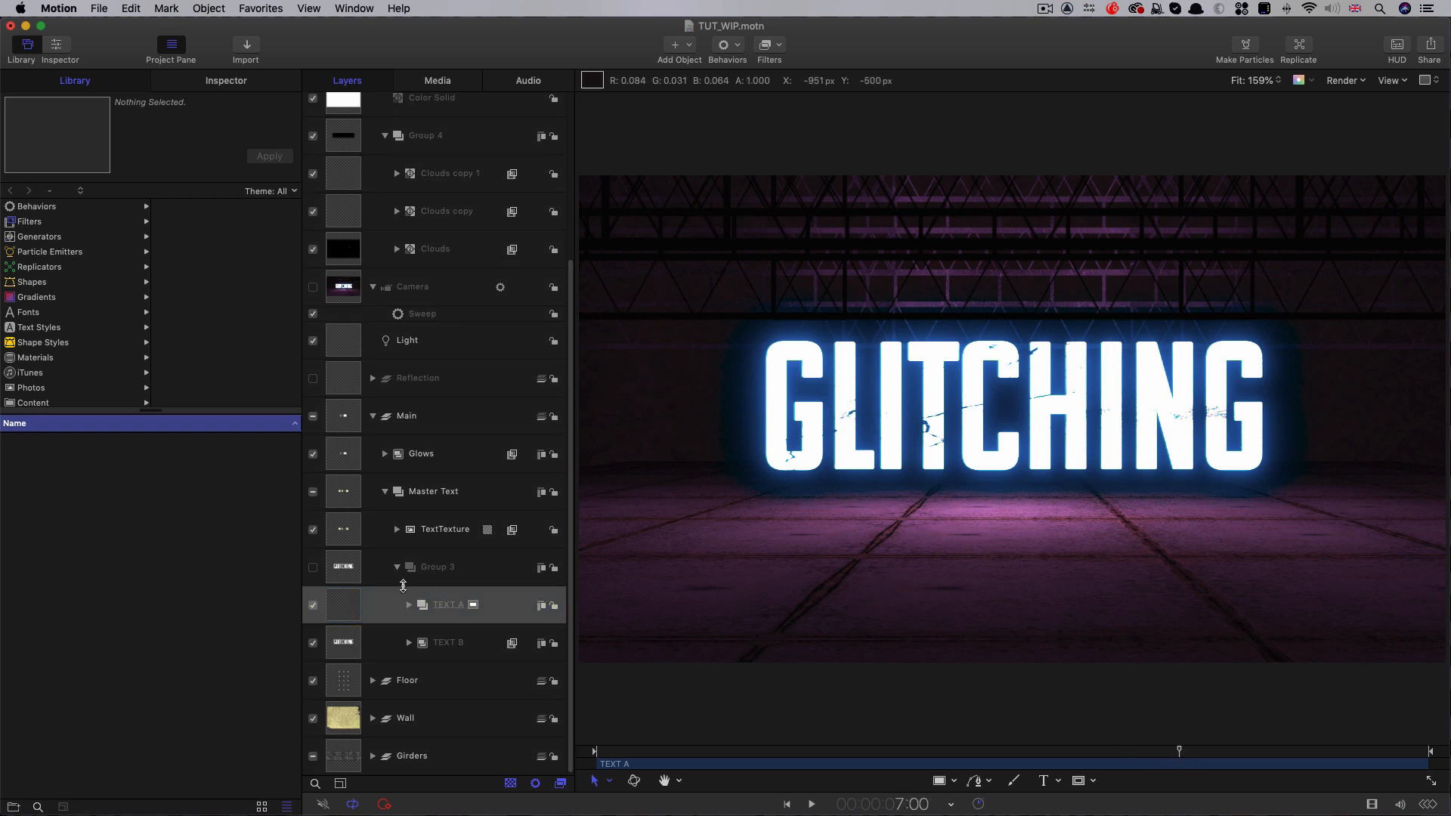
{"action": "left_click", "coordinate": [338, 609]}
{"action": "key", "text": "o"}
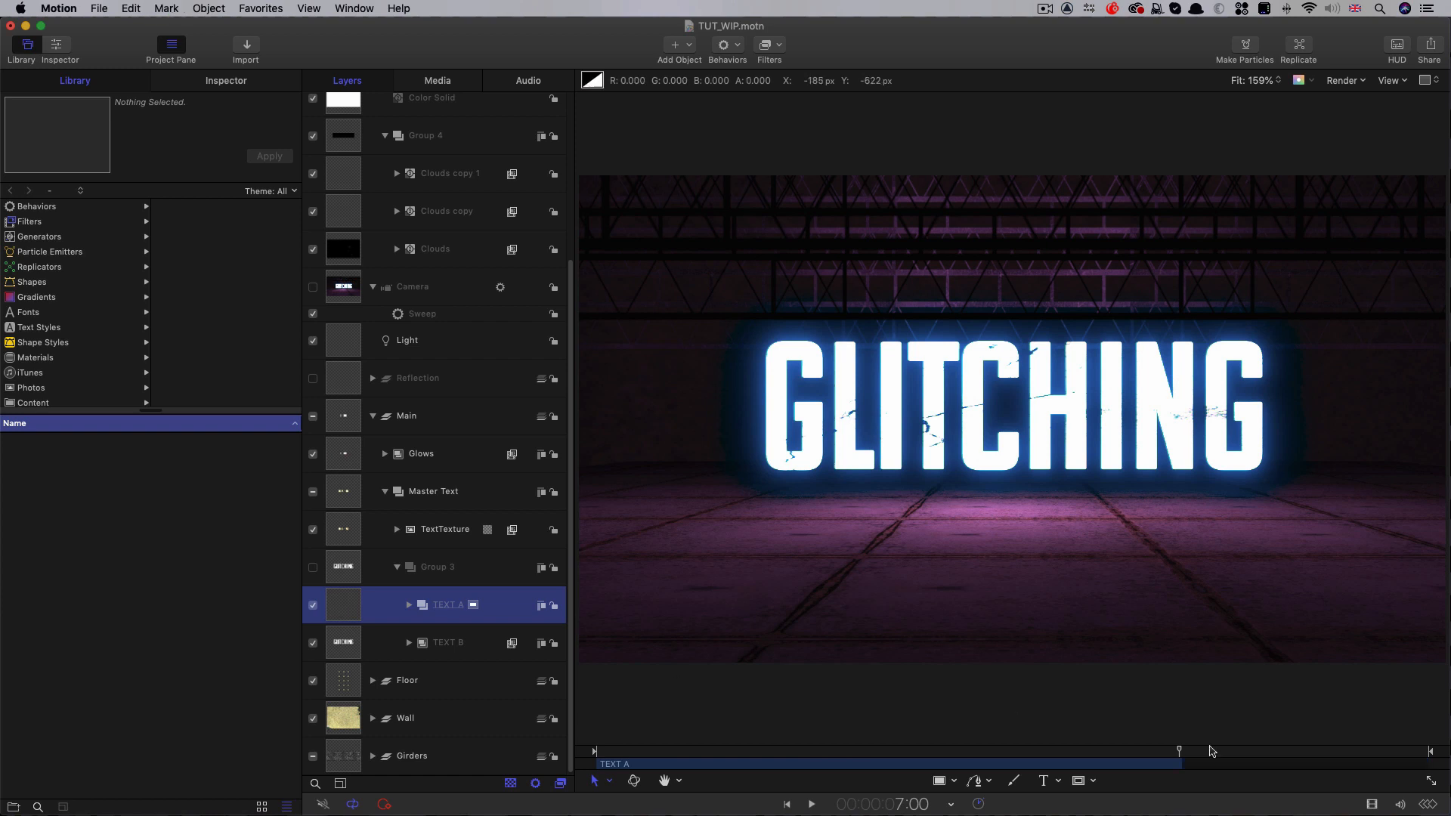
{"action": "left_click_drag", "start_coordinate": [1222, 760], "coordinate": [1305, 771]}
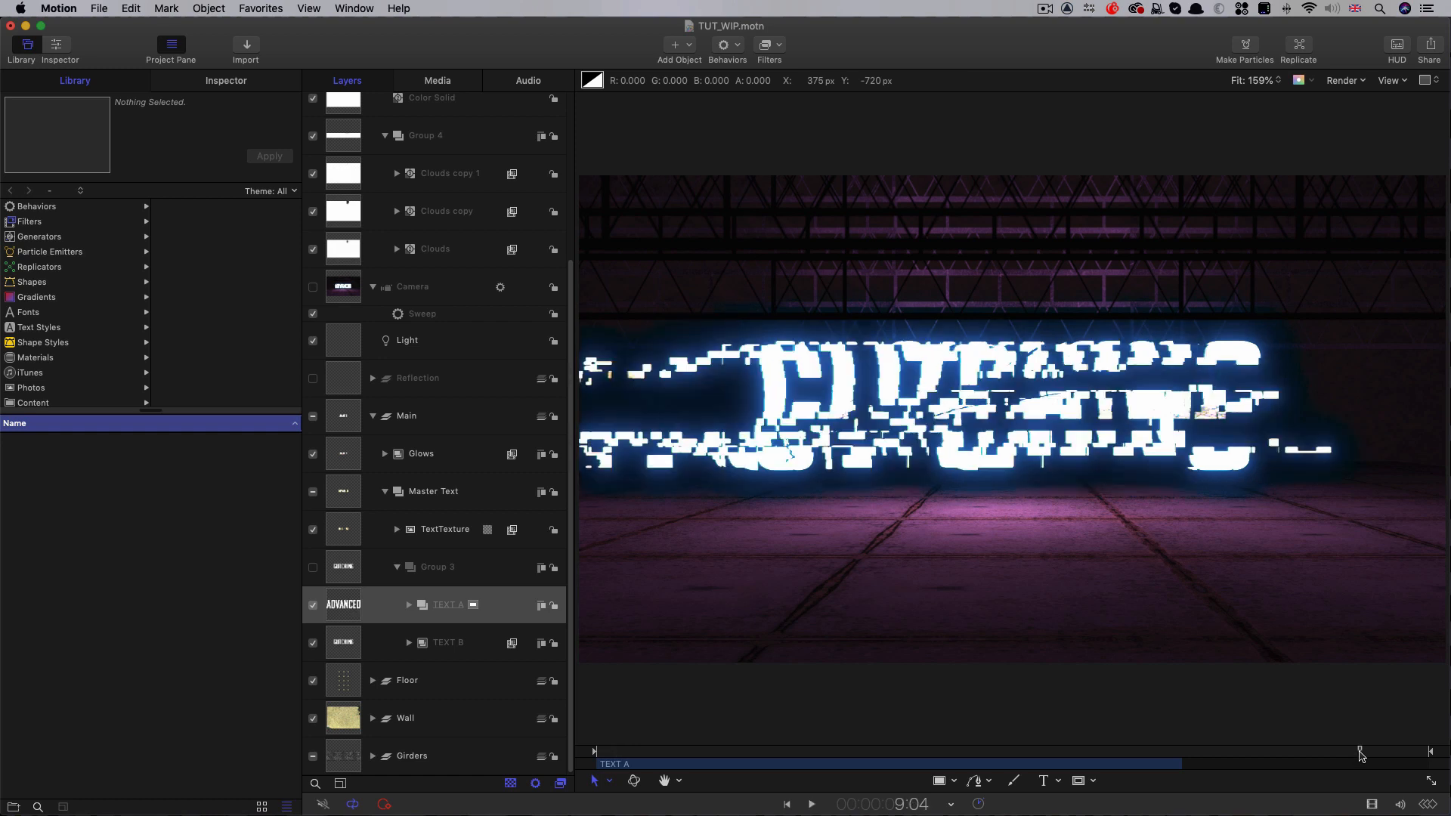
{"action": "left_click", "coordinate": [1409, 759]}
{"action": "left_click_drag", "start_coordinate": [1393, 758], "coordinate": [1276, 766]}
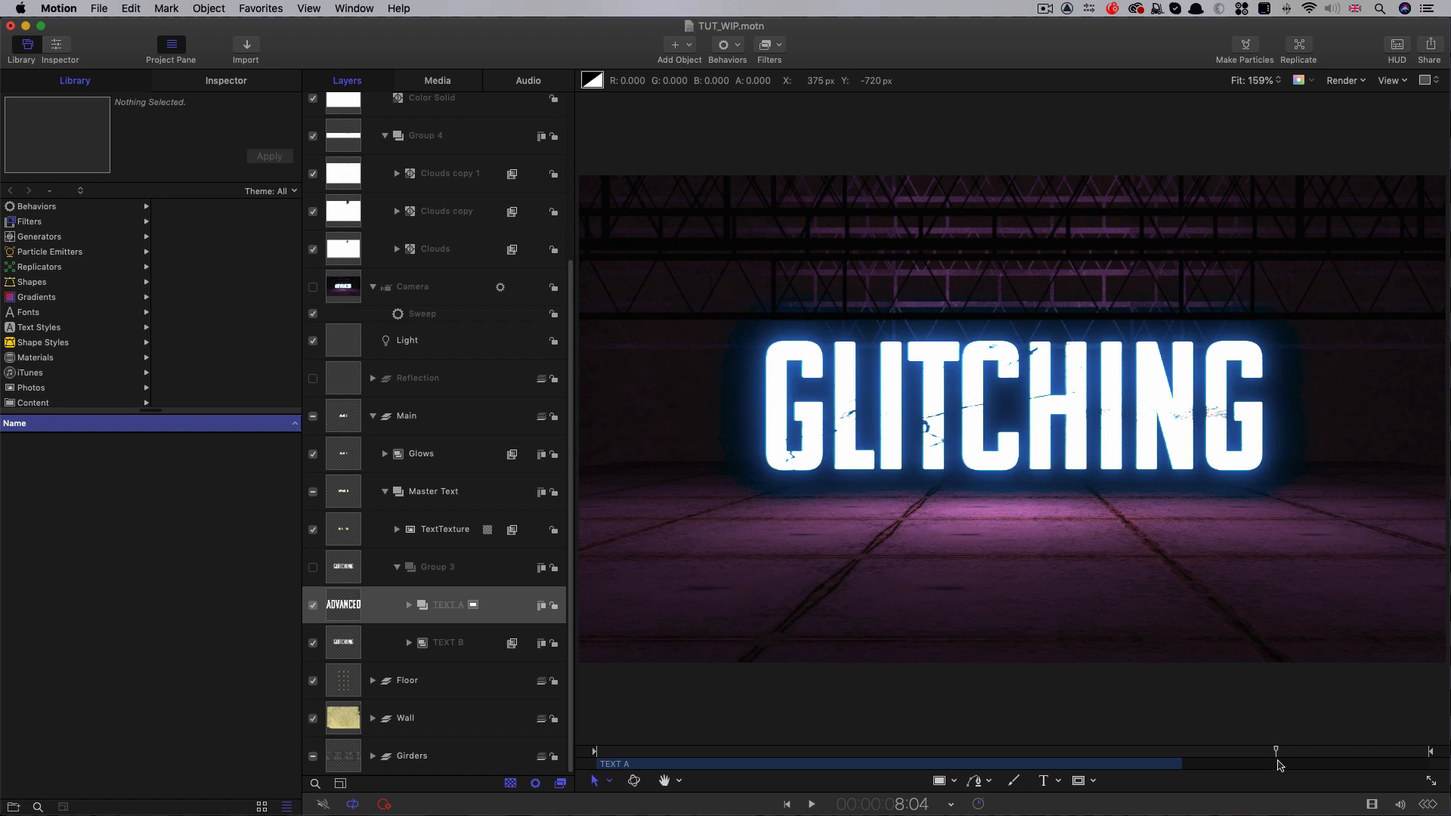
Step: Keyframe the existing Light's intensity from 1000% at 8:04 down to 0% at 9:15 and play back the fade
{"action": "scroll", "coordinate": [439, 294], "scroll_direction": "up", "scroll_amount": 5}
{"action": "left_click", "coordinate": [408, 522]}
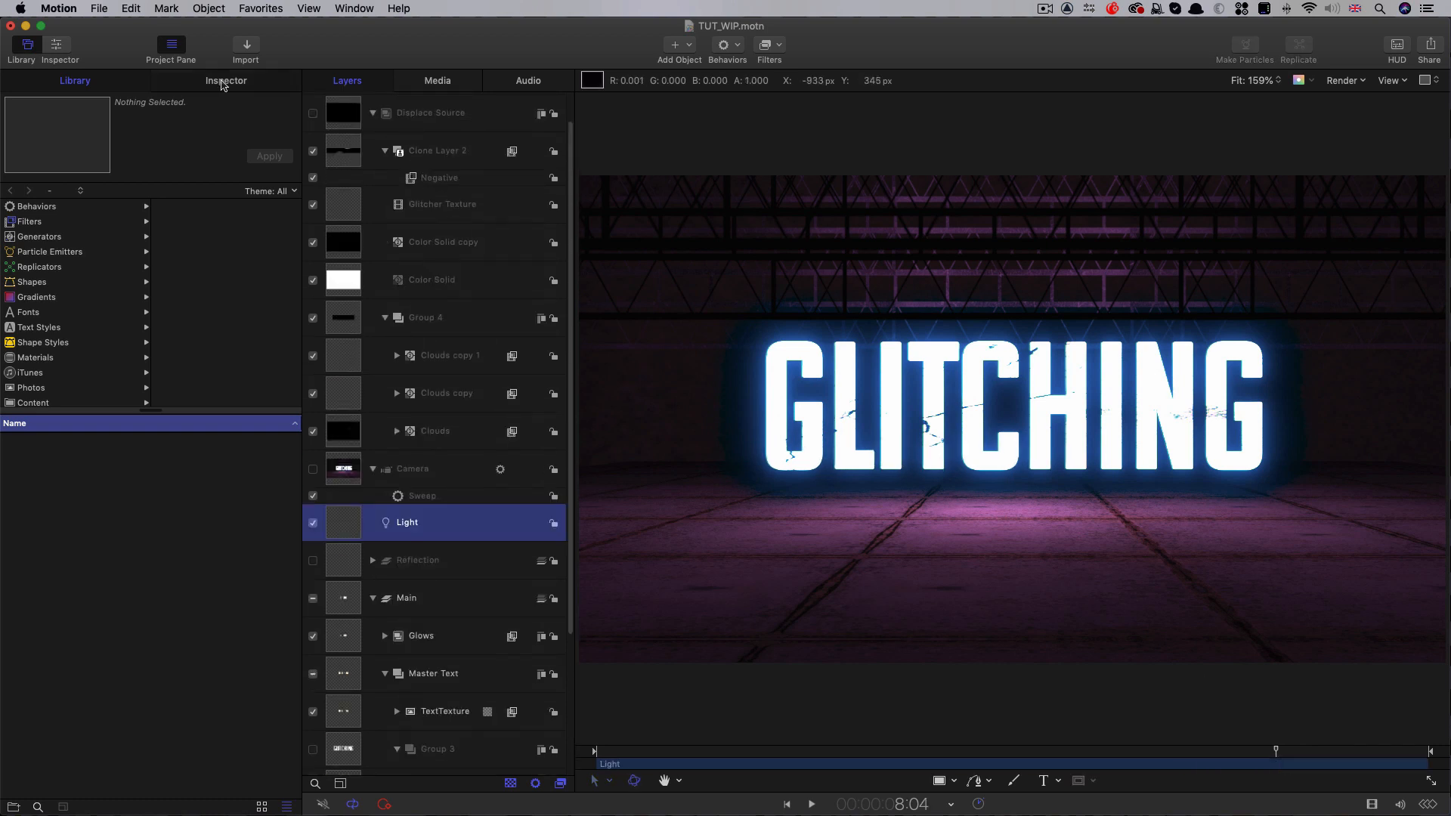
{"action": "left_click", "coordinate": [225, 80]}
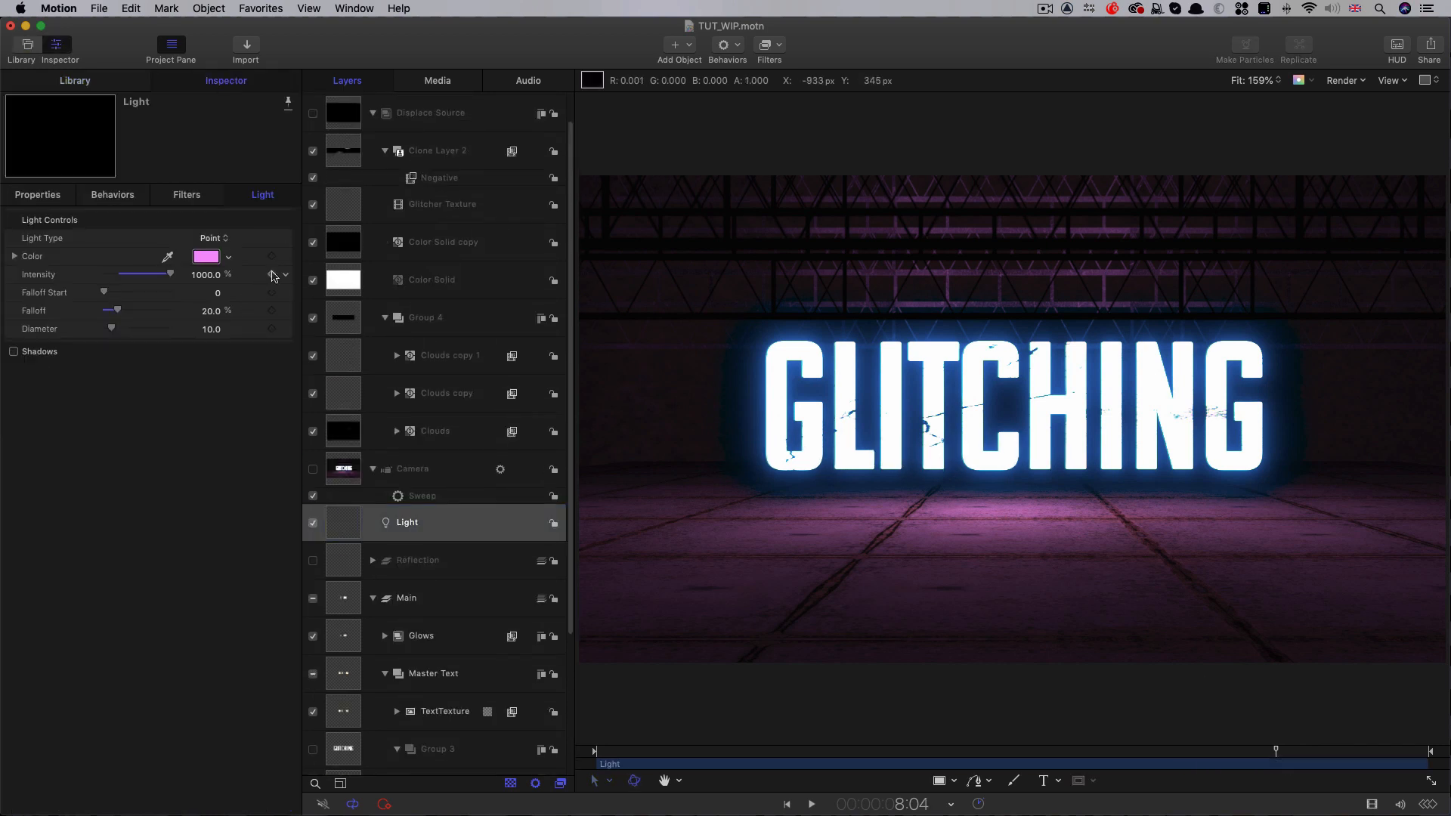
{"action": "left_click_drag", "start_coordinate": [1321, 755], "coordinate": [1400, 765]}
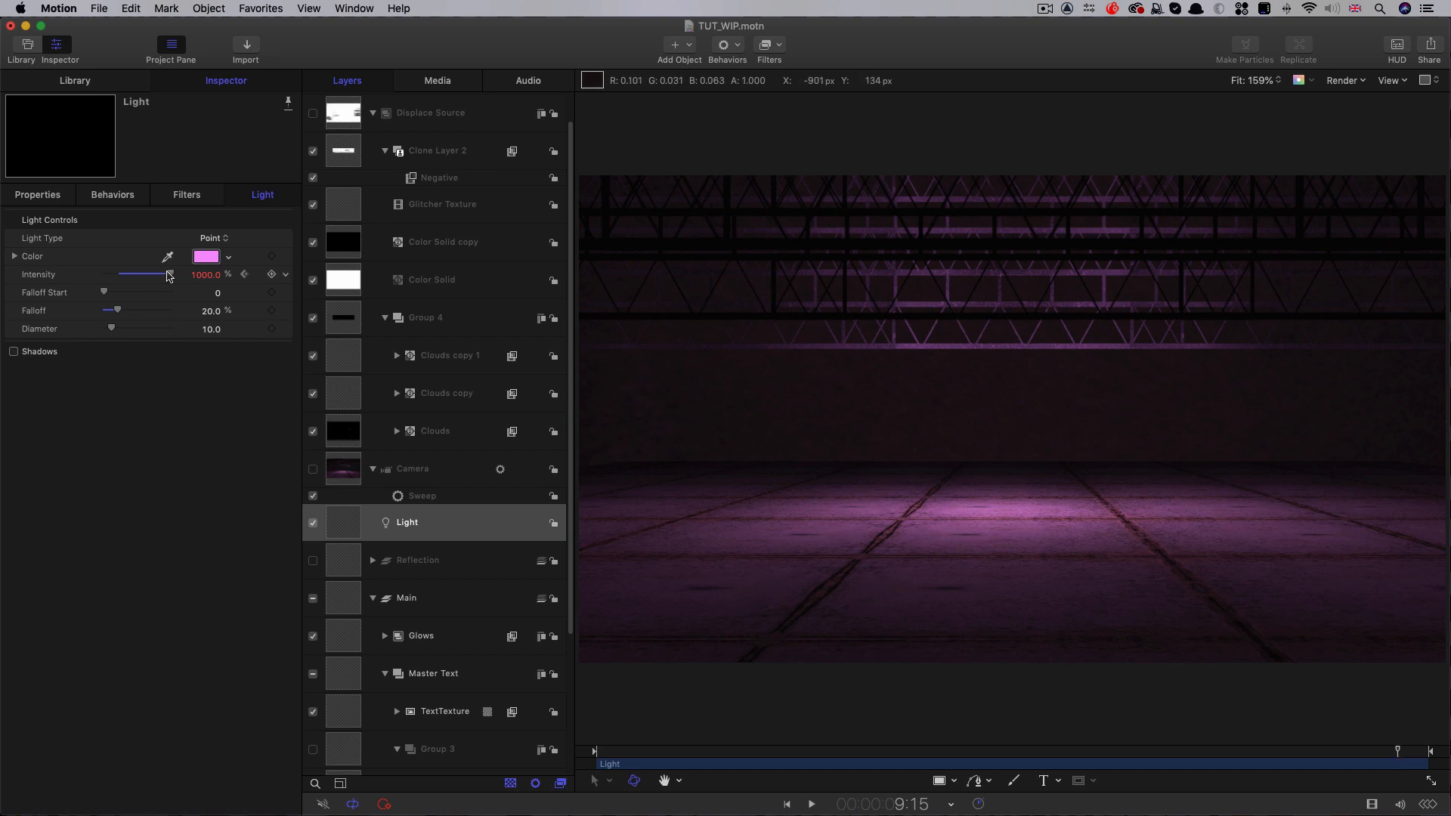
{"action": "left_click_drag", "start_coordinate": [169, 276], "coordinate": [104, 274]}
{"action": "left_click_drag", "start_coordinate": [1382, 754], "coordinate": [1246, 754]}
{"action": "key", "text": "space"}
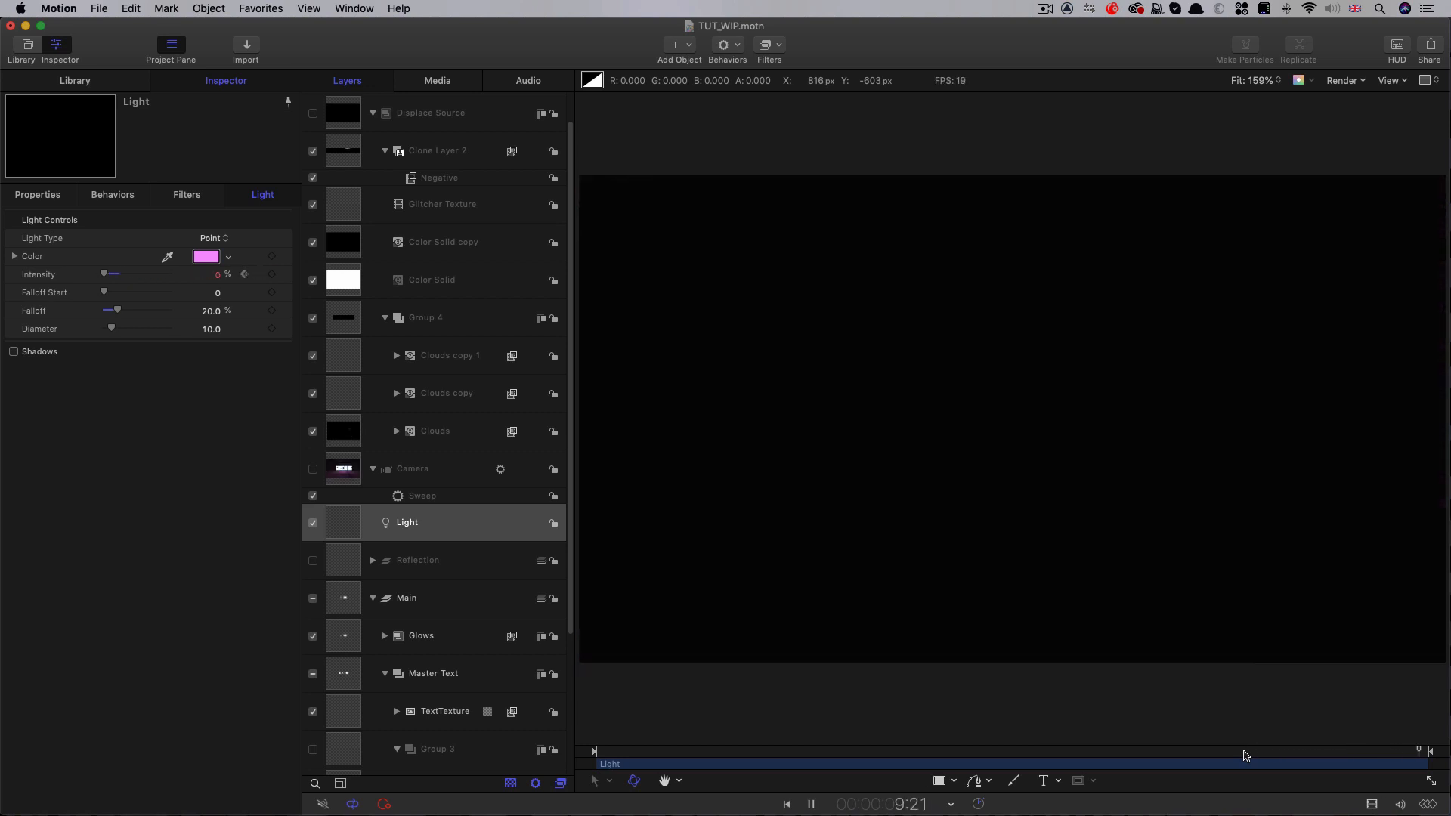
{"action": "key", "text": "space"}
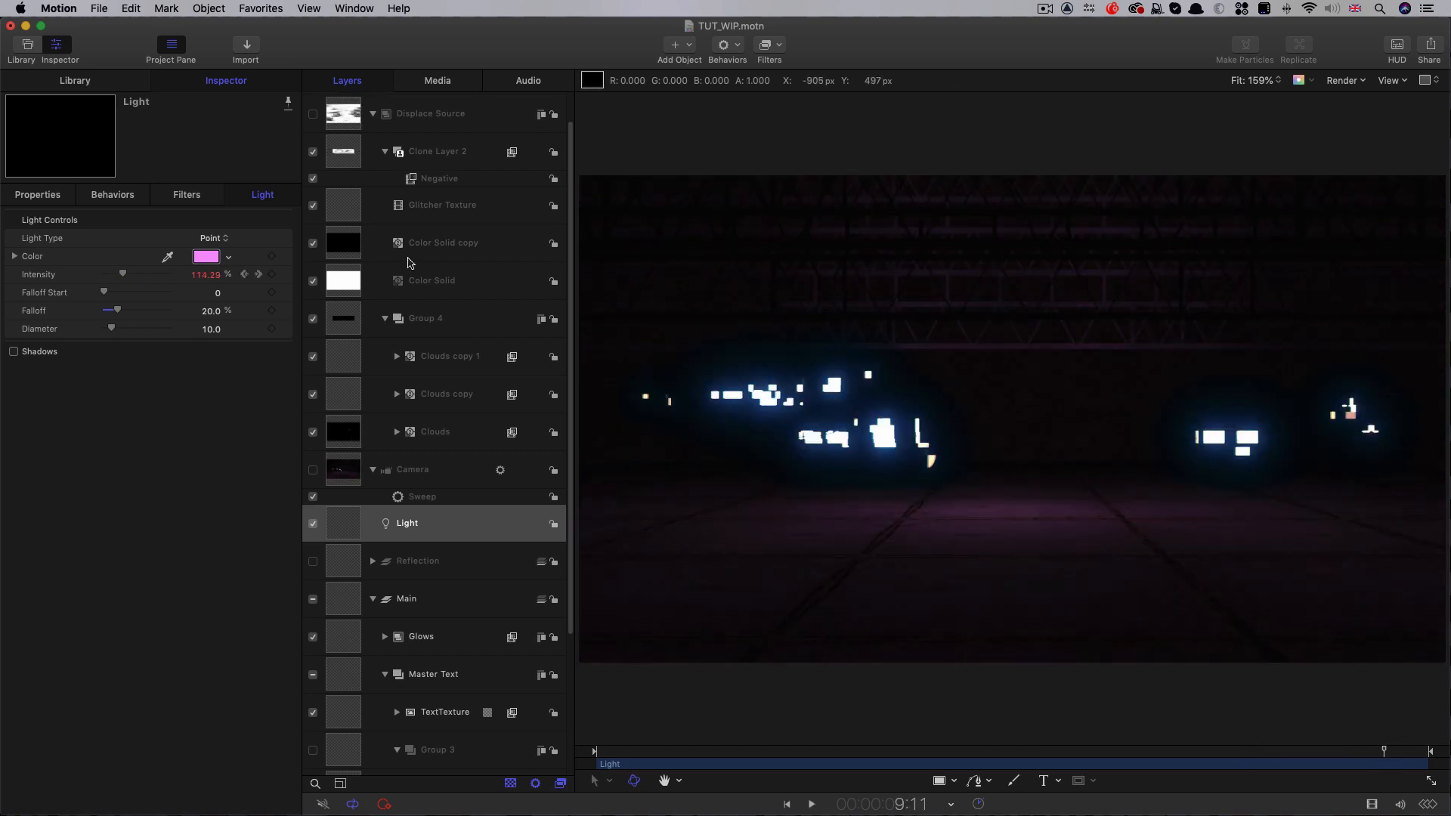
Step: Add a second point light with a pale blue color and 5% intensity, checking it at the end of the timeline
{"action": "scroll", "coordinate": [405, 175], "scroll_direction": "up", "scroll_amount": 2}
{"action": "left_click", "coordinate": [687, 47]}
{"action": "left_click", "coordinate": [699, 83]}
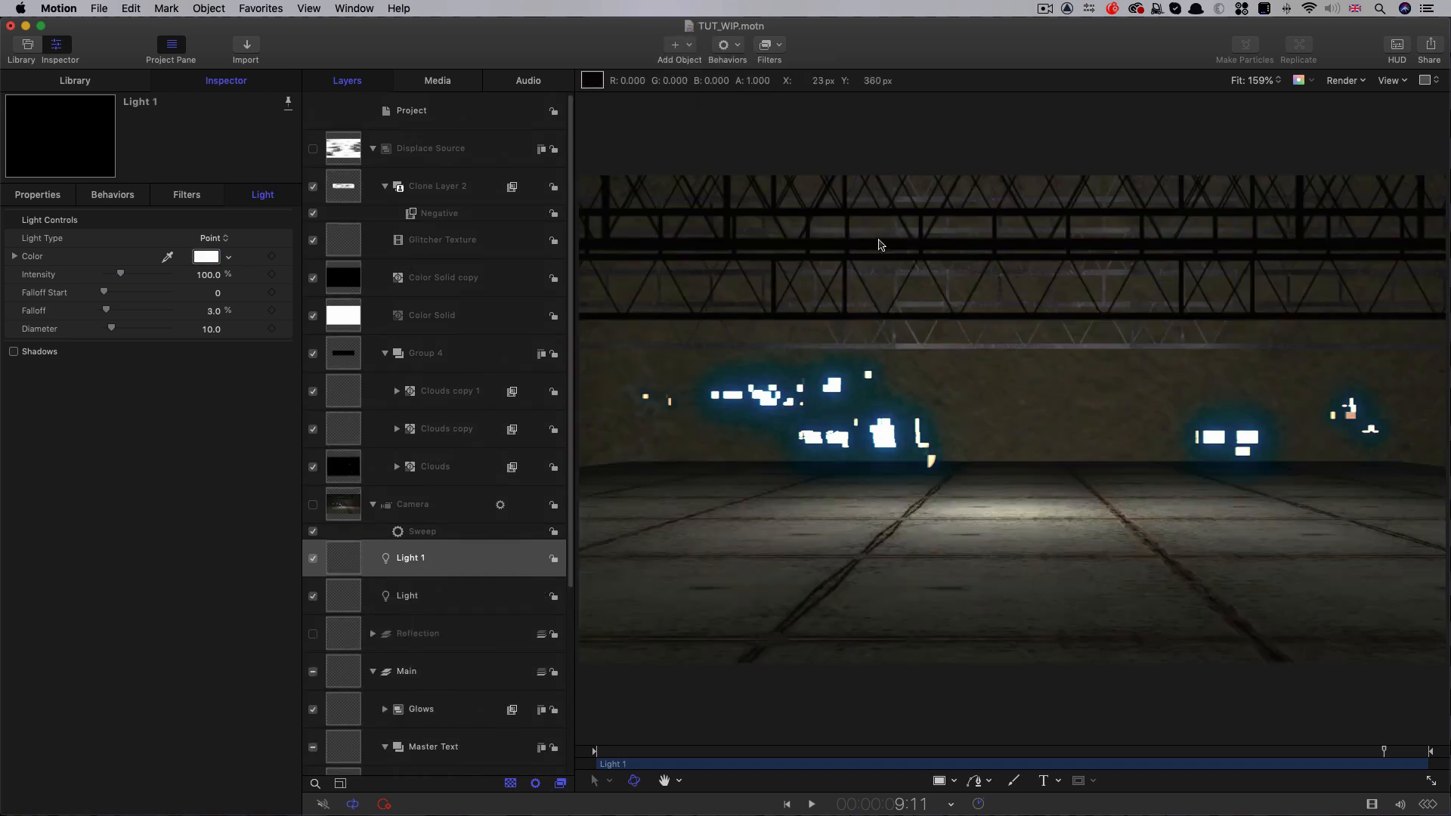
{"action": "left_click", "coordinate": [37, 195]}
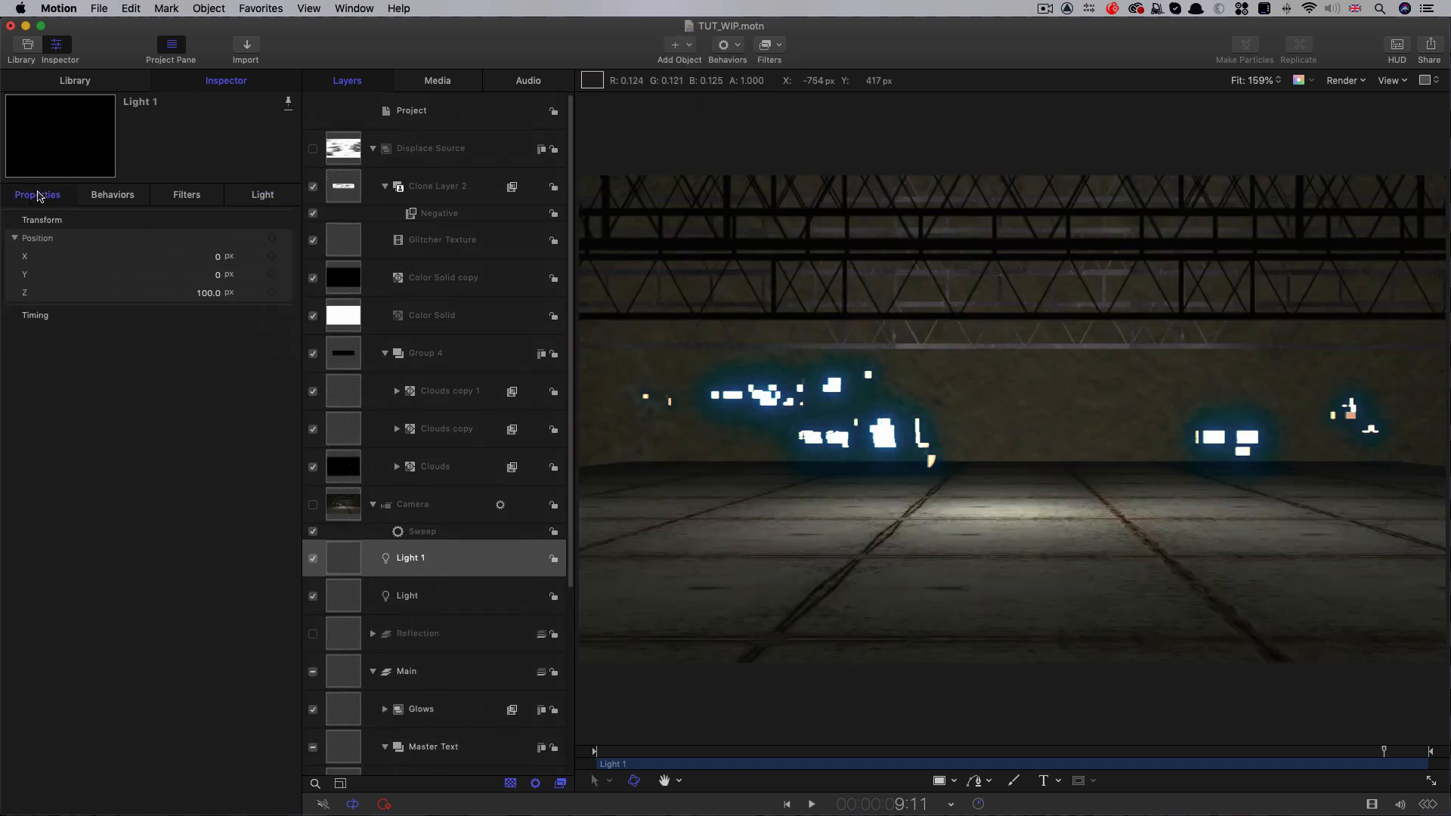
{"action": "left_click", "coordinate": [261, 195]}
{"action": "left_click", "coordinate": [209, 274]}
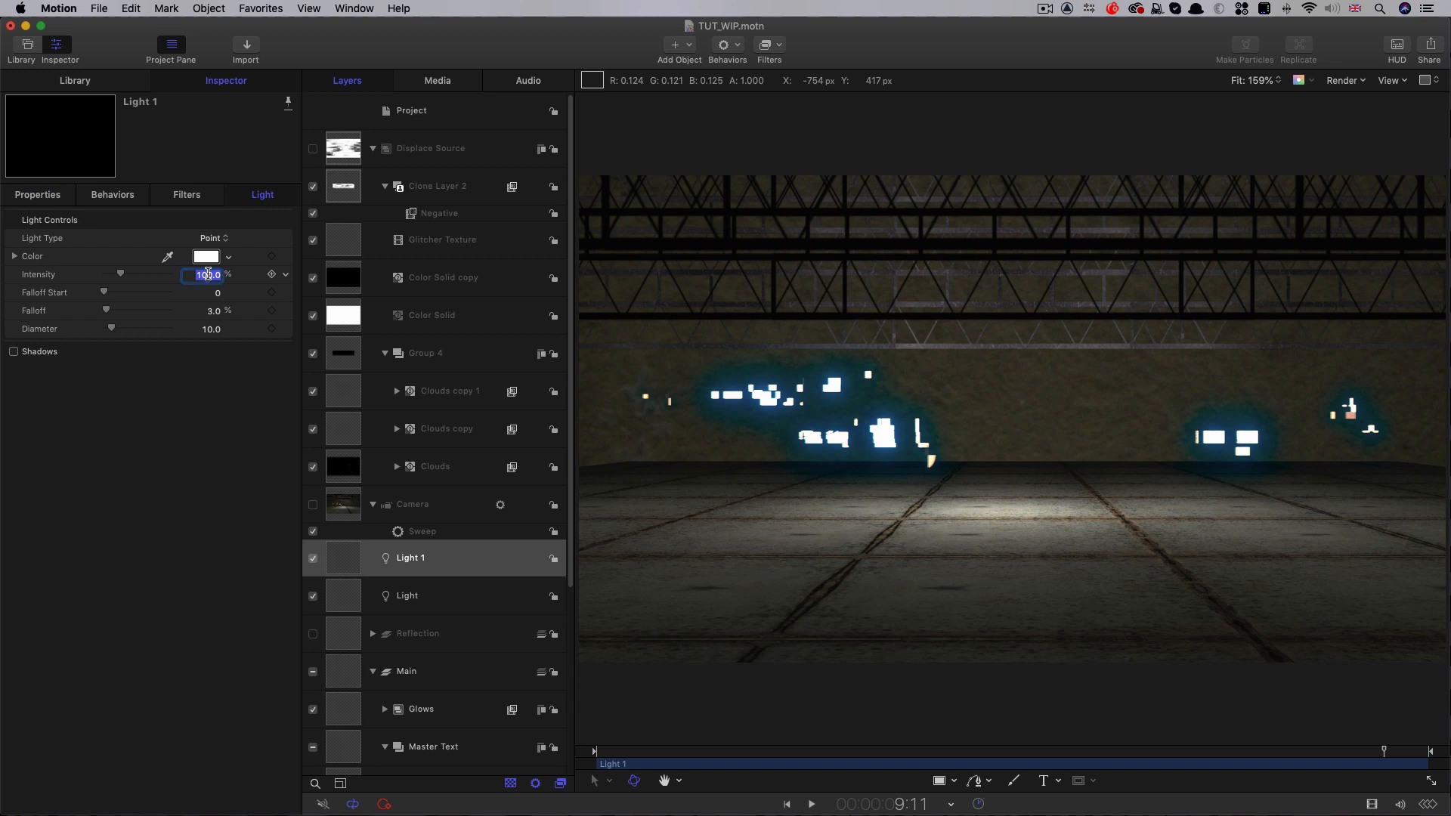
{"action": "type", "text": "2"}
{"action": "key", "text": "Return"}
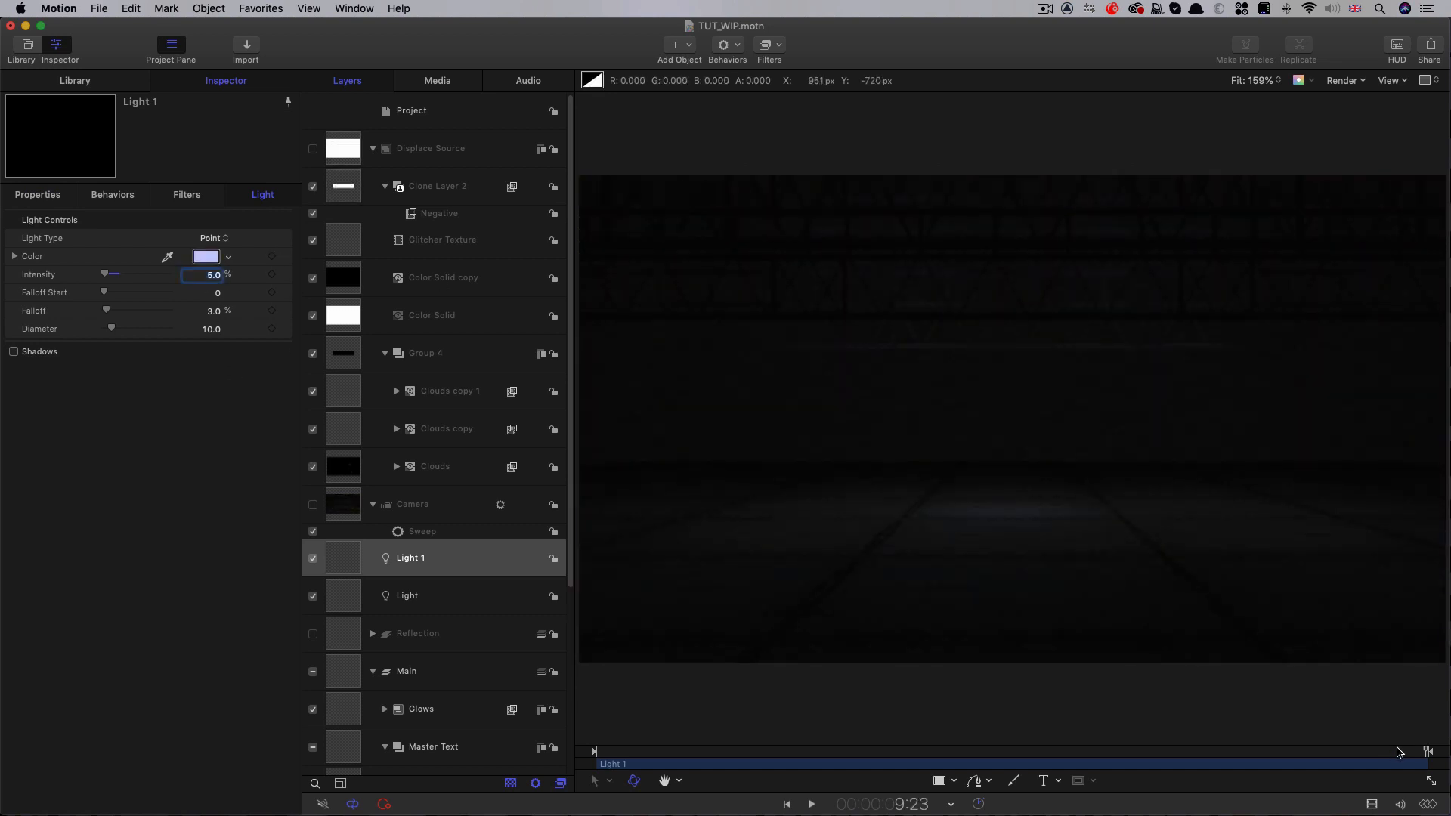
{"action": "left_click_drag", "start_coordinate": [1402, 752], "coordinate": [1447, 766]}
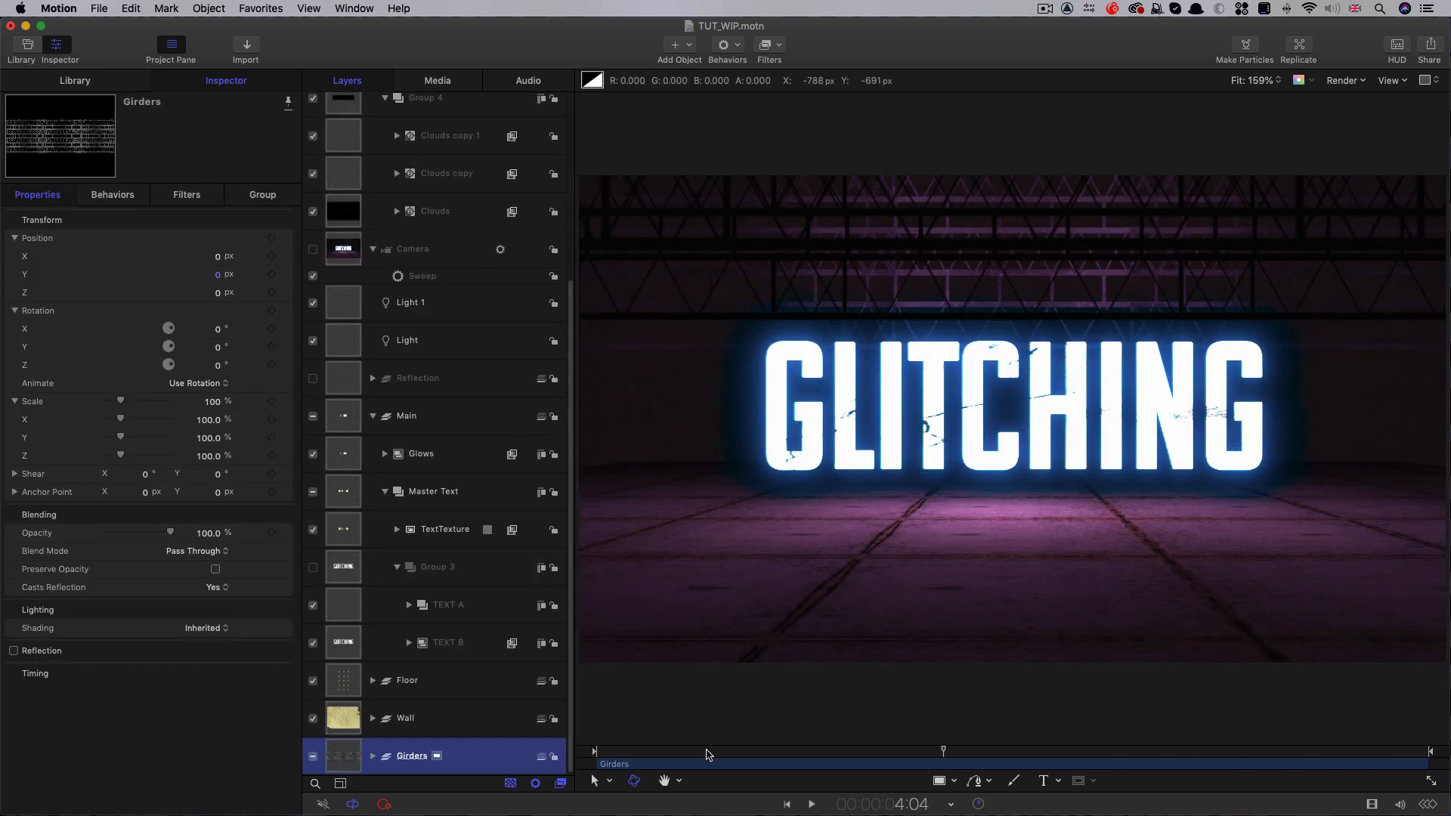
Step: At the start of the timeline, set the Girders group's Y position to -310 px
{"action": "left_click_drag", "start_coordinate": [703, 755], "coordinate": [610, 766]}
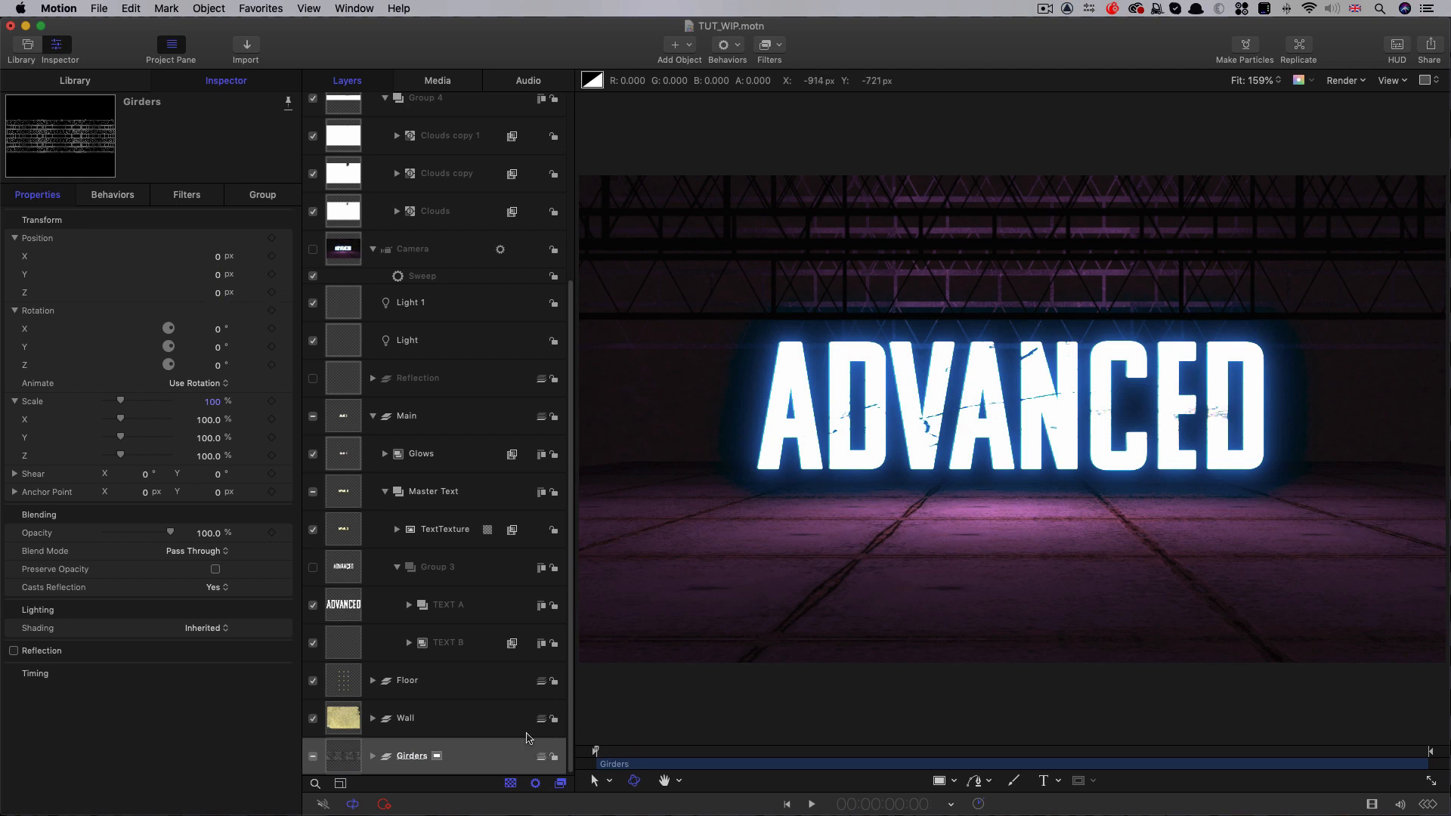
{"action": "left_click", "coordinate": [217, 275]}
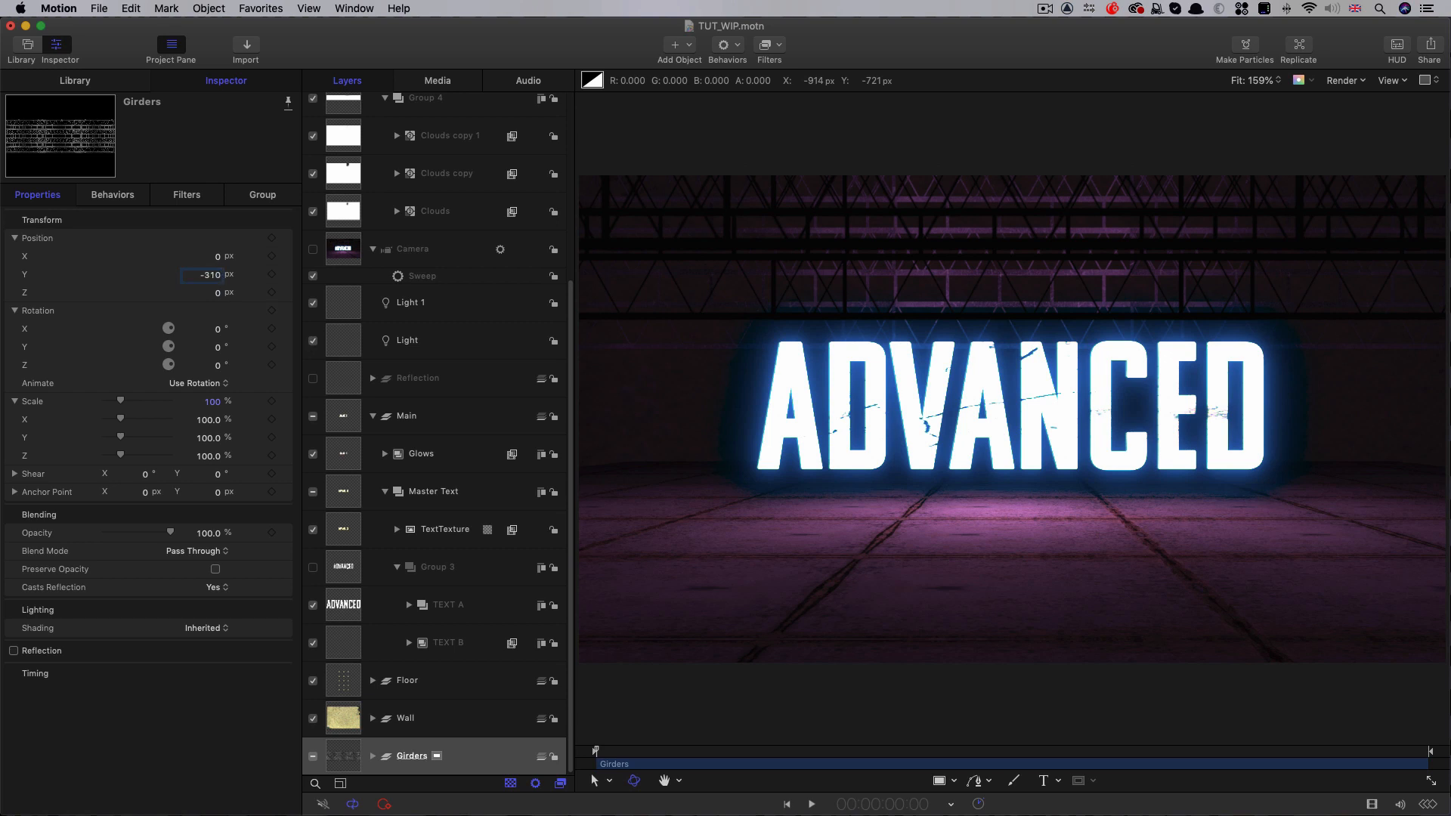
{"action": "key", "text": "Return"}
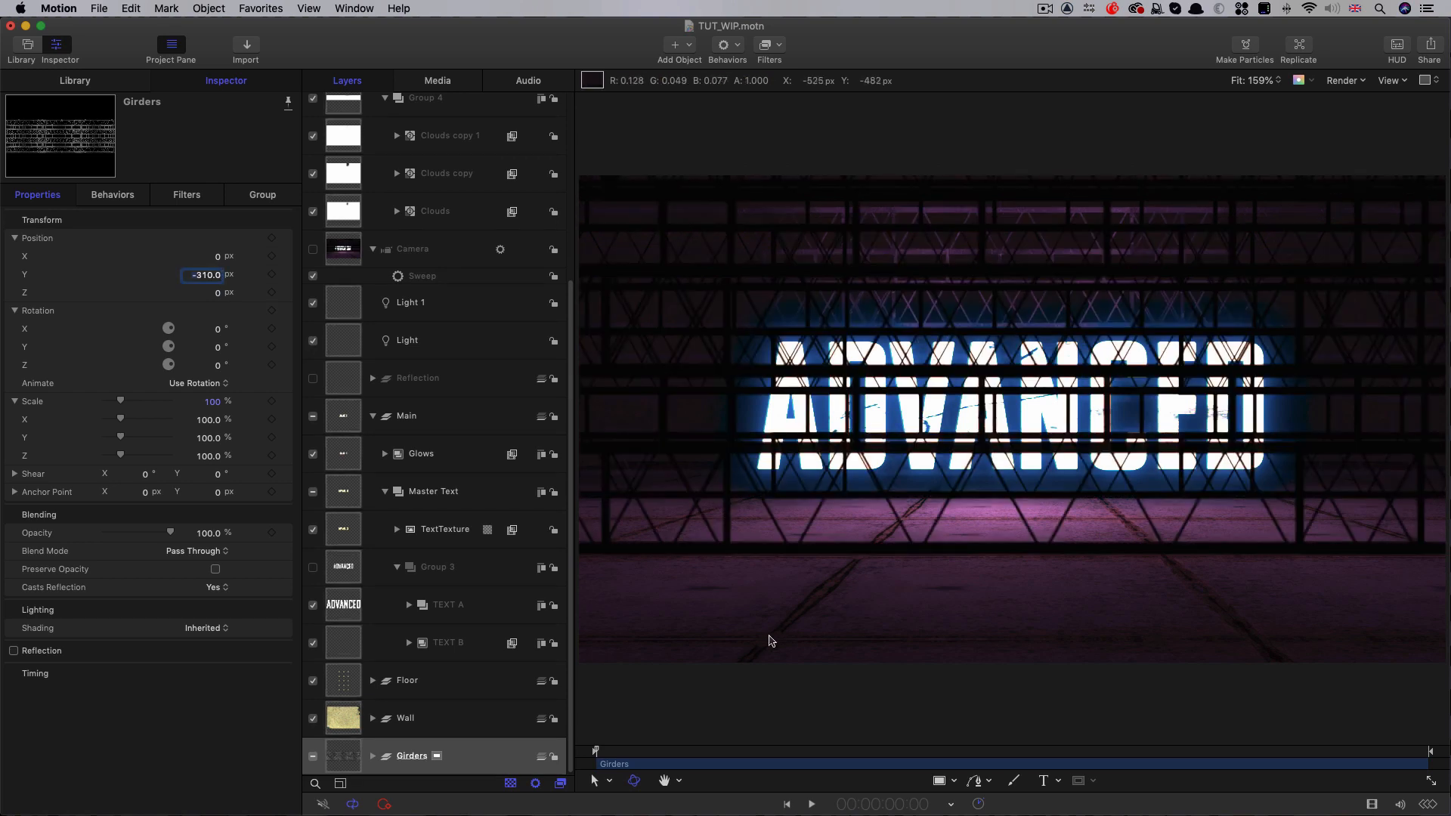
Step: At 1:12, add a Y position keyframe to the Girders group and set its value to 0 px
{"action": "left_click", "coordinate": [665, 752]}
{"action": "left_click_drag", "start_coordinate": [665, 752], "coordinate": [715, 758]}
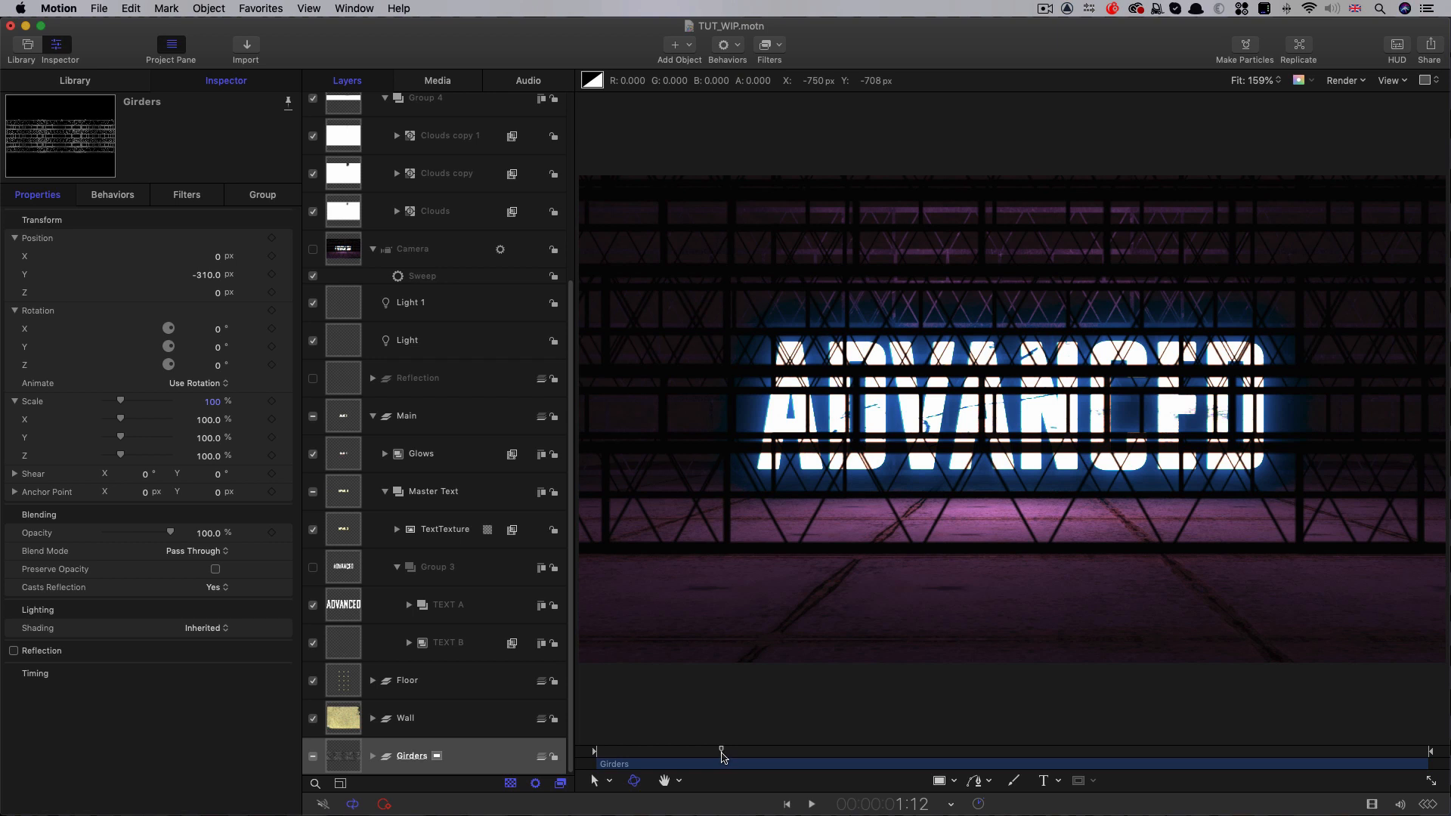
{"action": "left_click", "coordinate": [272, 275]}
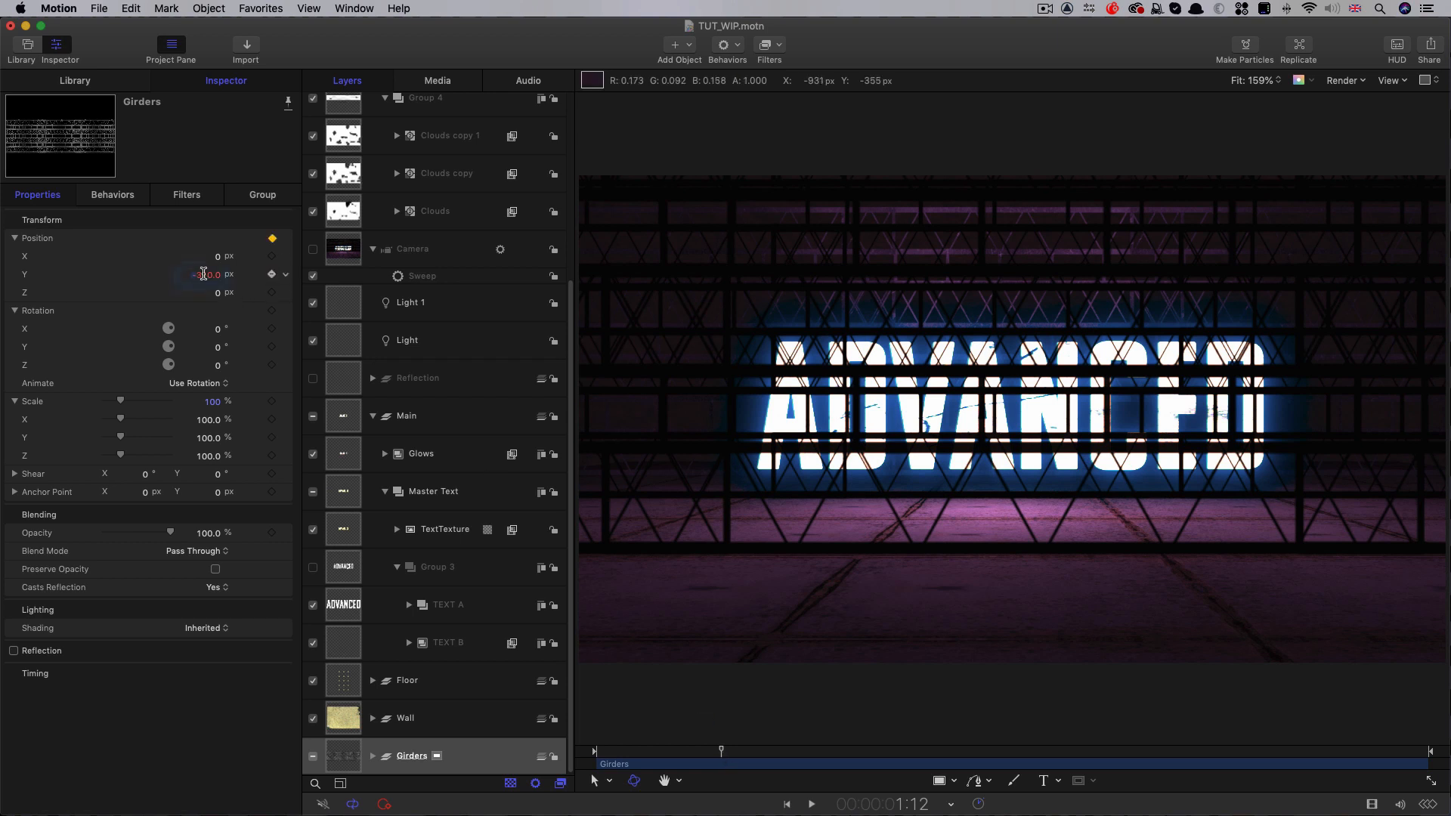
{"action": "left_click", "coordinate": [203, 275]}
{"action": "type", "text": "0"}
{"action": "key", "text": "Return"}
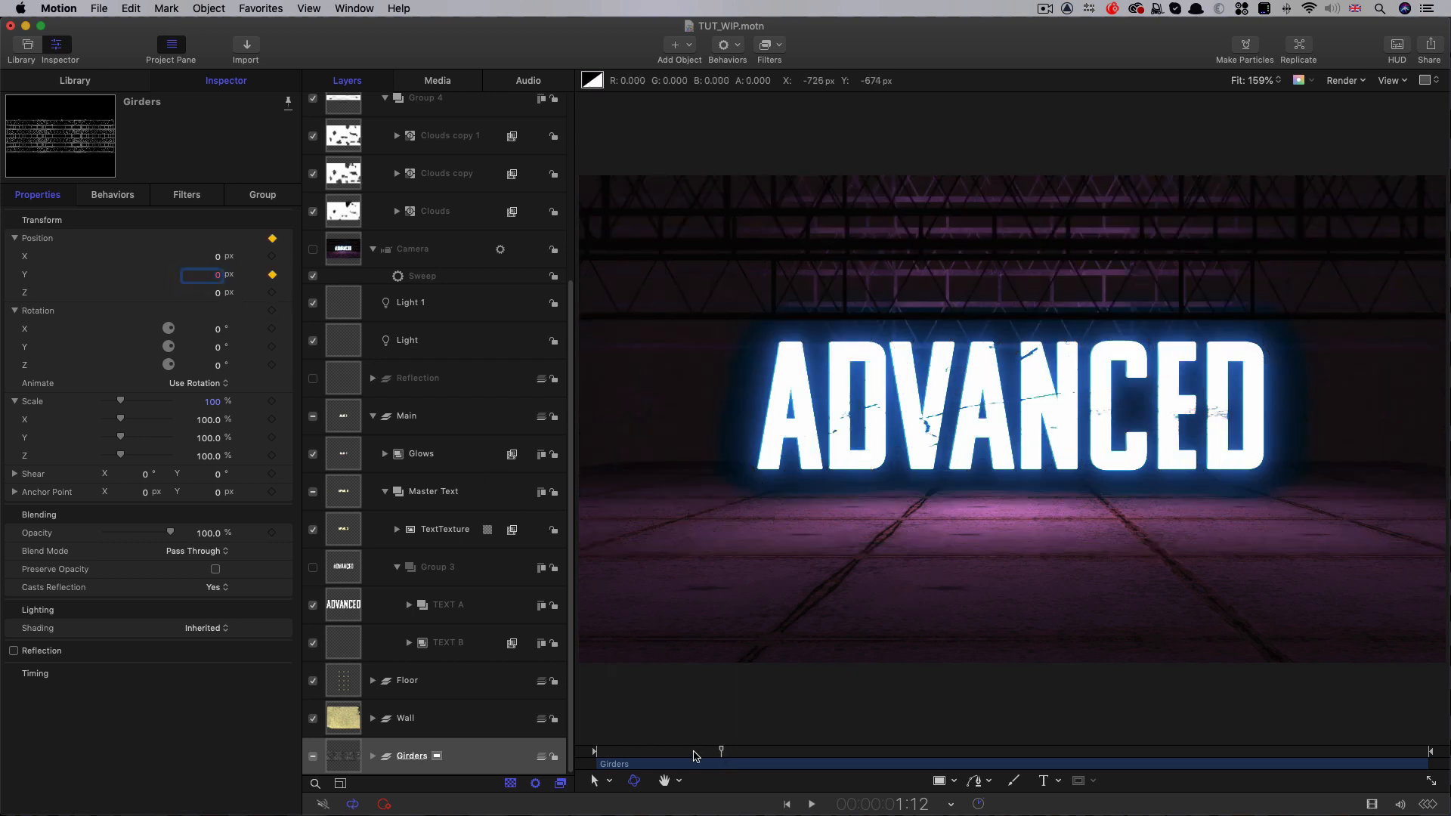
Step: Keyframe the Girders group's Y position at -310 px on the first frame and play back the opening girder movement
{"action": "key", "text": "Home"}
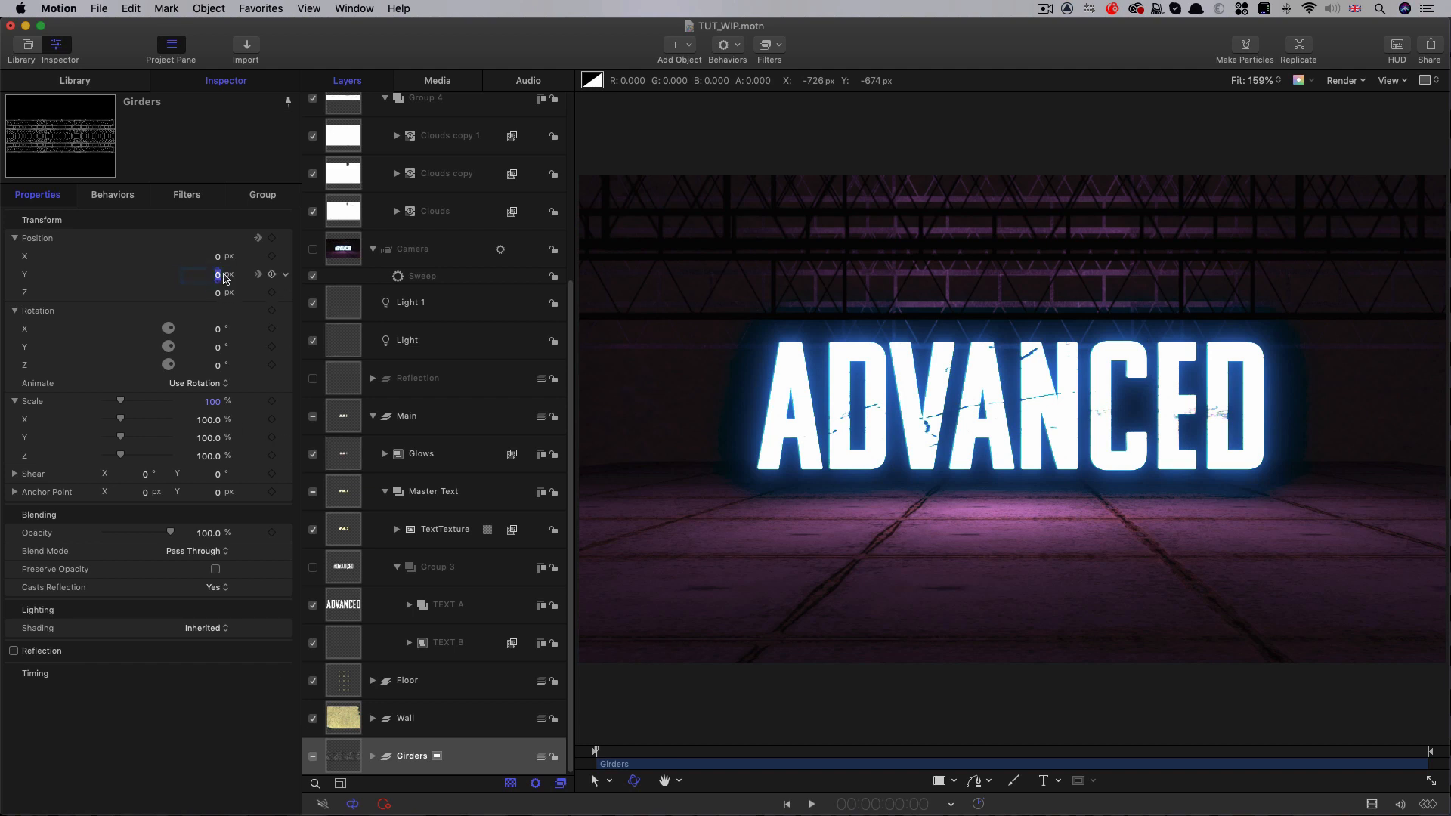
{"action": "key", "text": "BackSpace"}
{"action": "type", "text": "-310"}
{"action": "key", "text": "Return"}
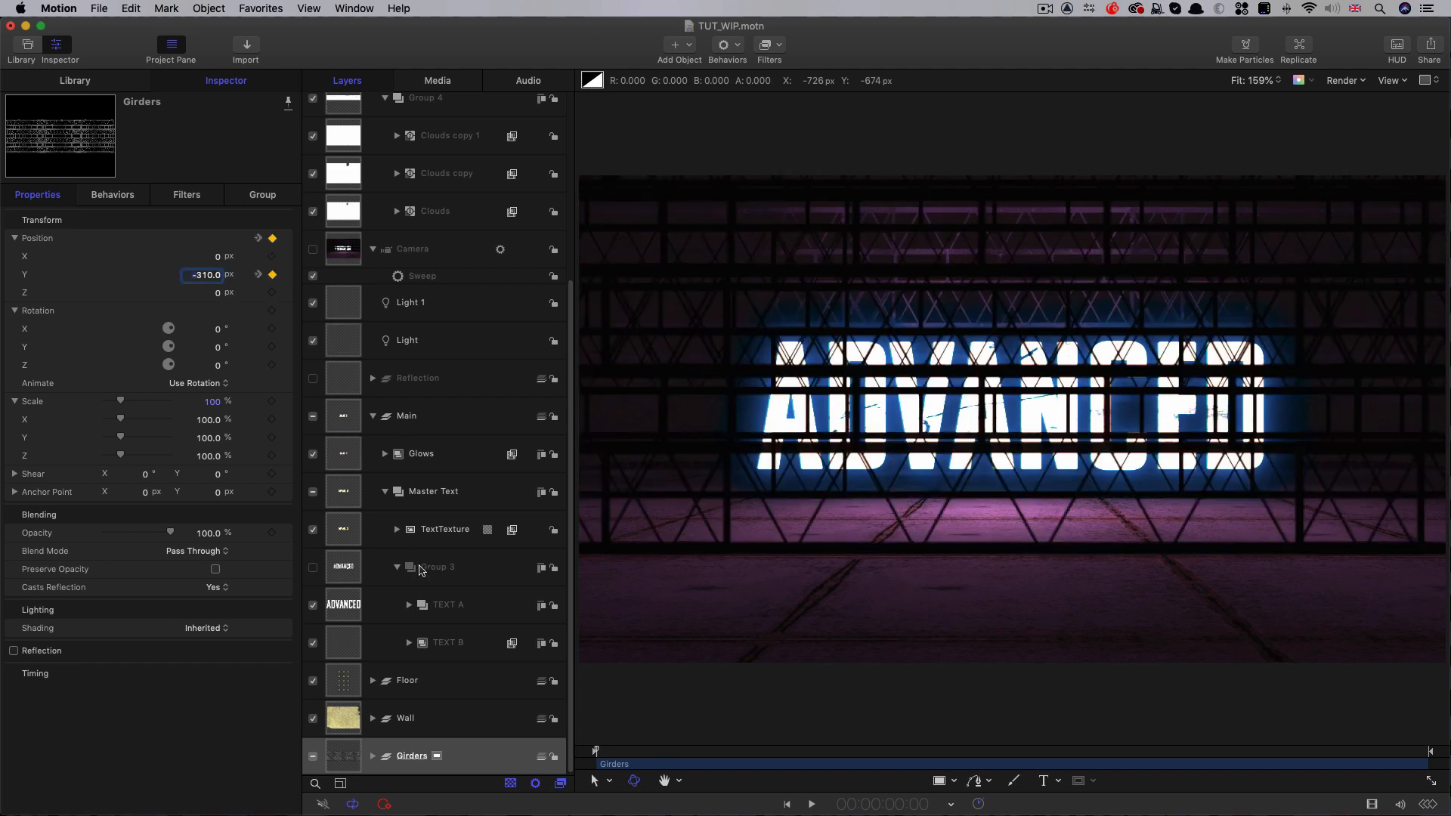
{"action": "left_click_drag", "start_coordinate": [607, 755], "coordinate": [582, 771]}
{"action": "key", "text": "space"}
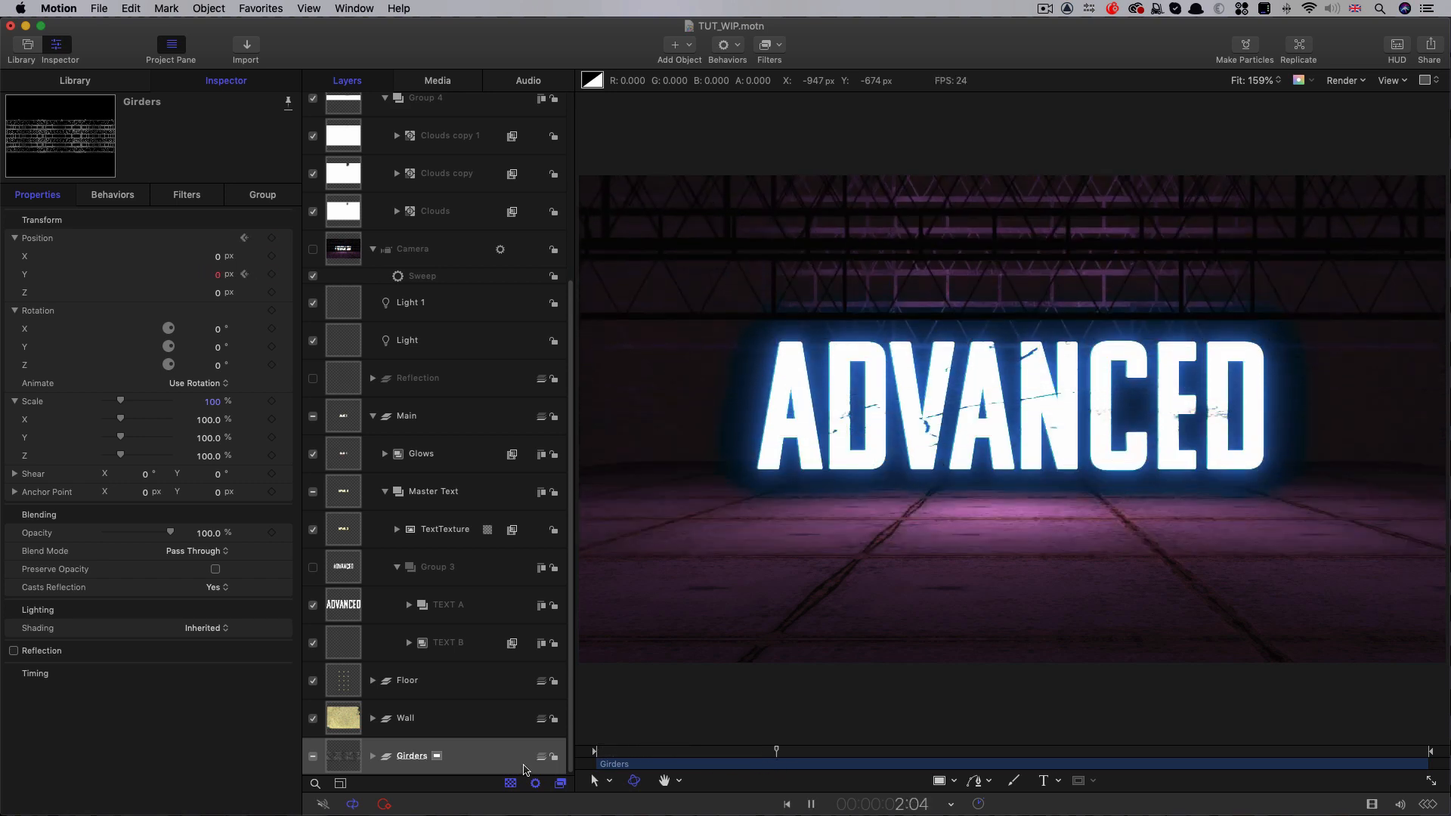
{"action": "key", "text": "space"}
{"action": "left_click_drag", "start_coordinate": [698, 752], "coordinate": [658, 751]}
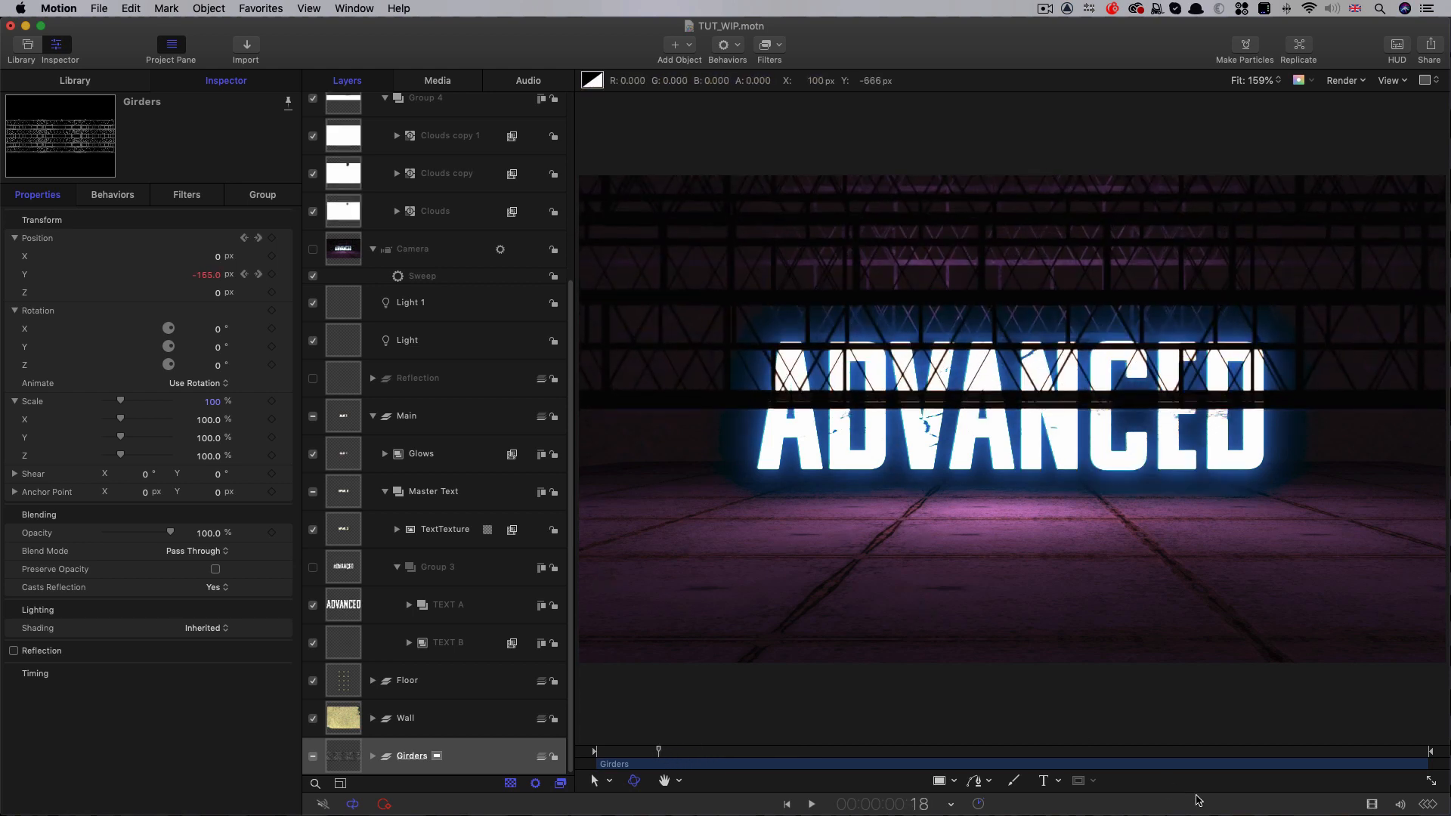
Step: Keyframe the Girders group's Y position at 0 px at 9:11 and -310 px at 9:23, and preview the animation from the start
{"action": "left_click_drag", "start_coordinate": [1289, 753], "coordinate": [1382, 761]}
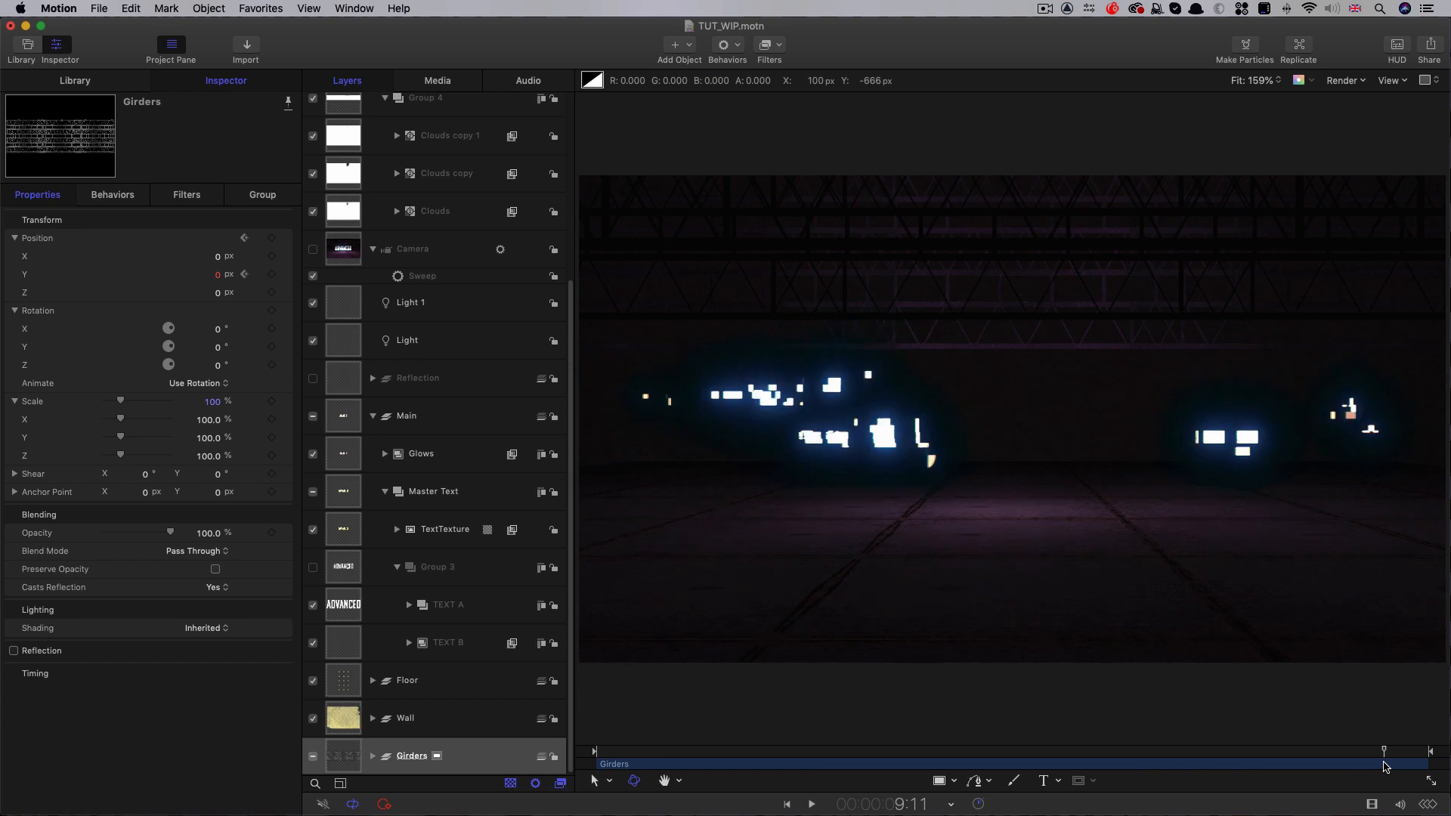
{"action": "left_click", "coordinate": [272, 275]}
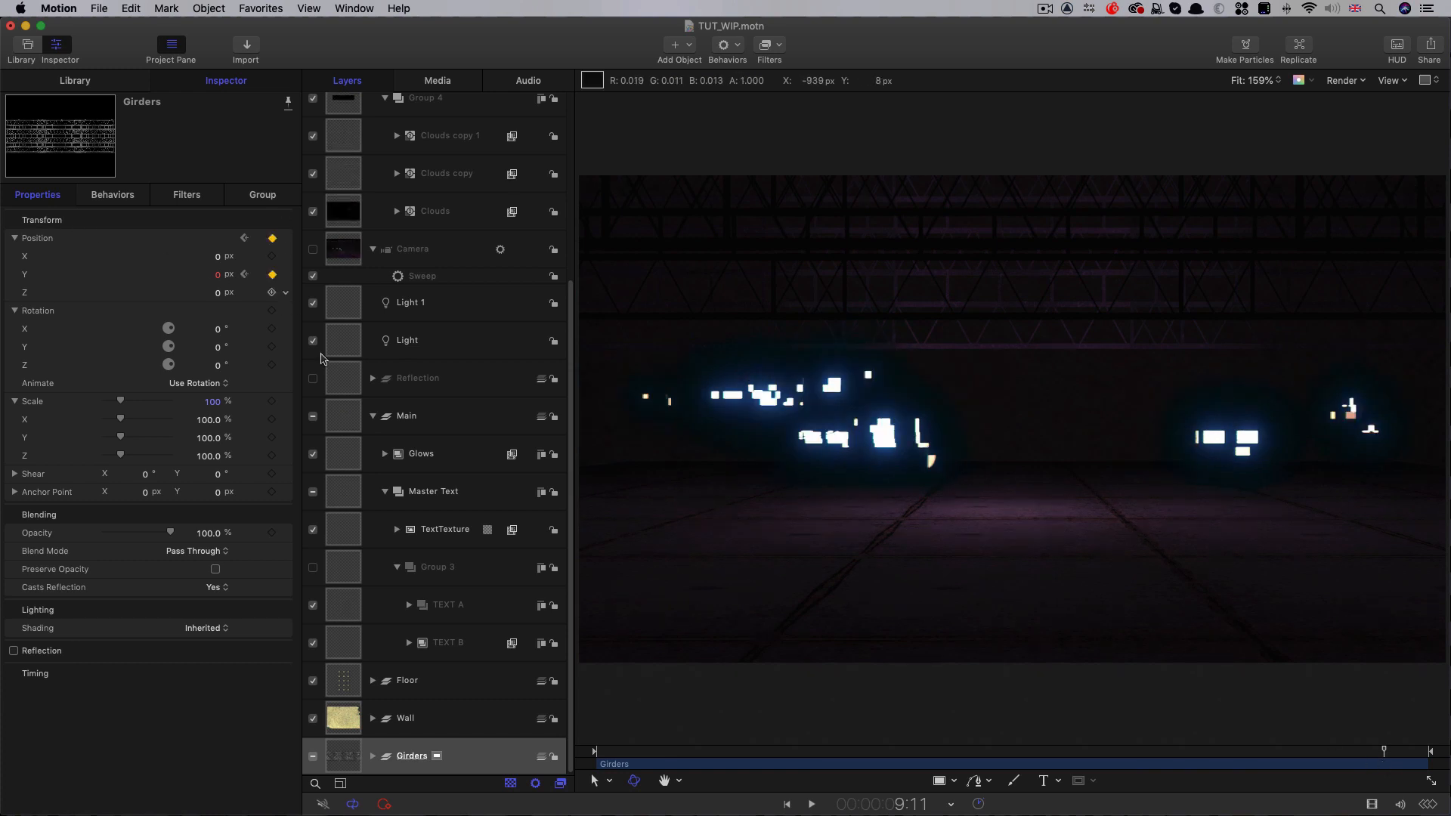
{"action": "left_click_drag", "start_coordinate": [1396, 754], "coordinate": [1428, 754]}
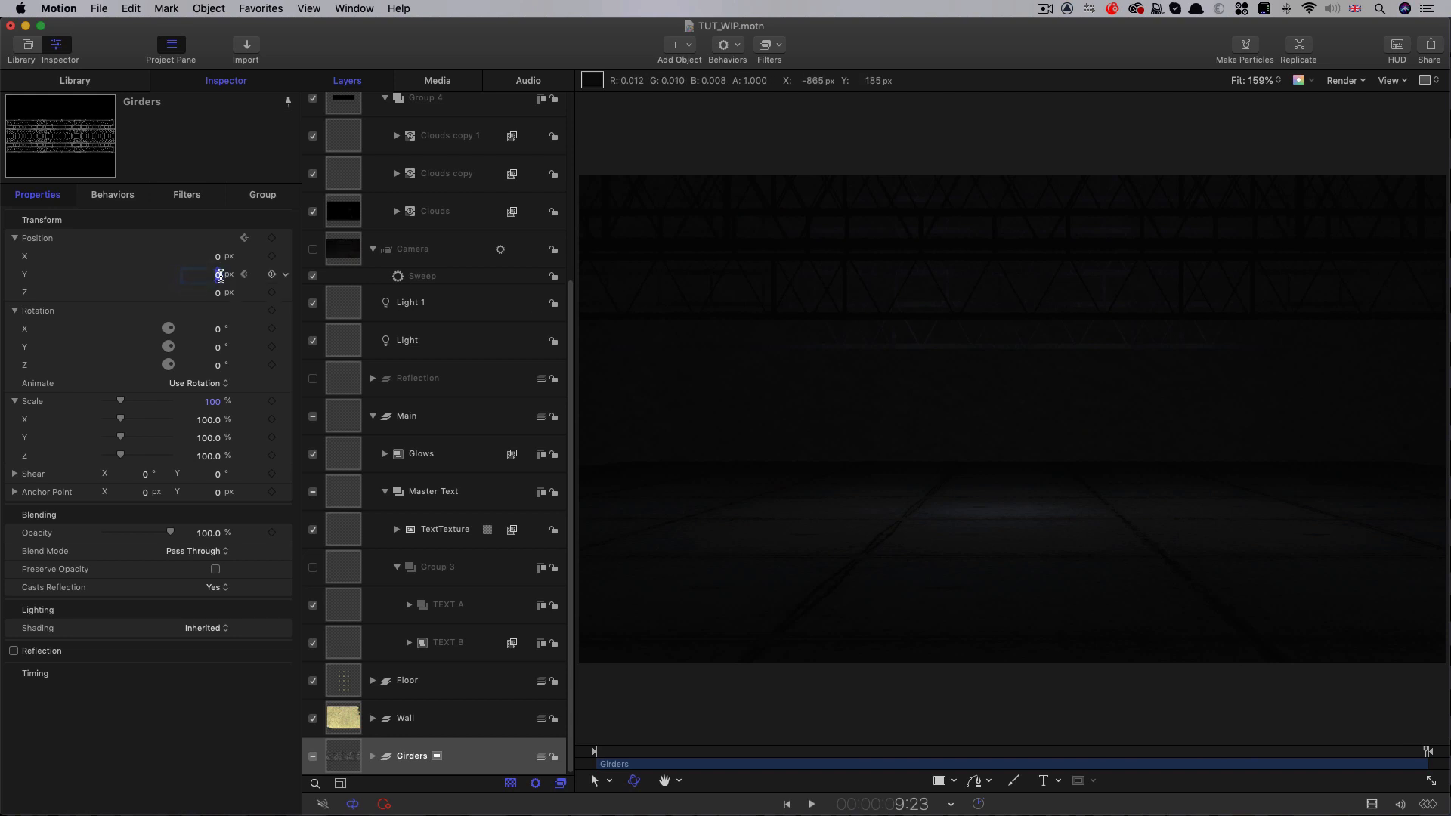
{"action": "type", "text": "0"}
{"action": "key", "text": "Return"}
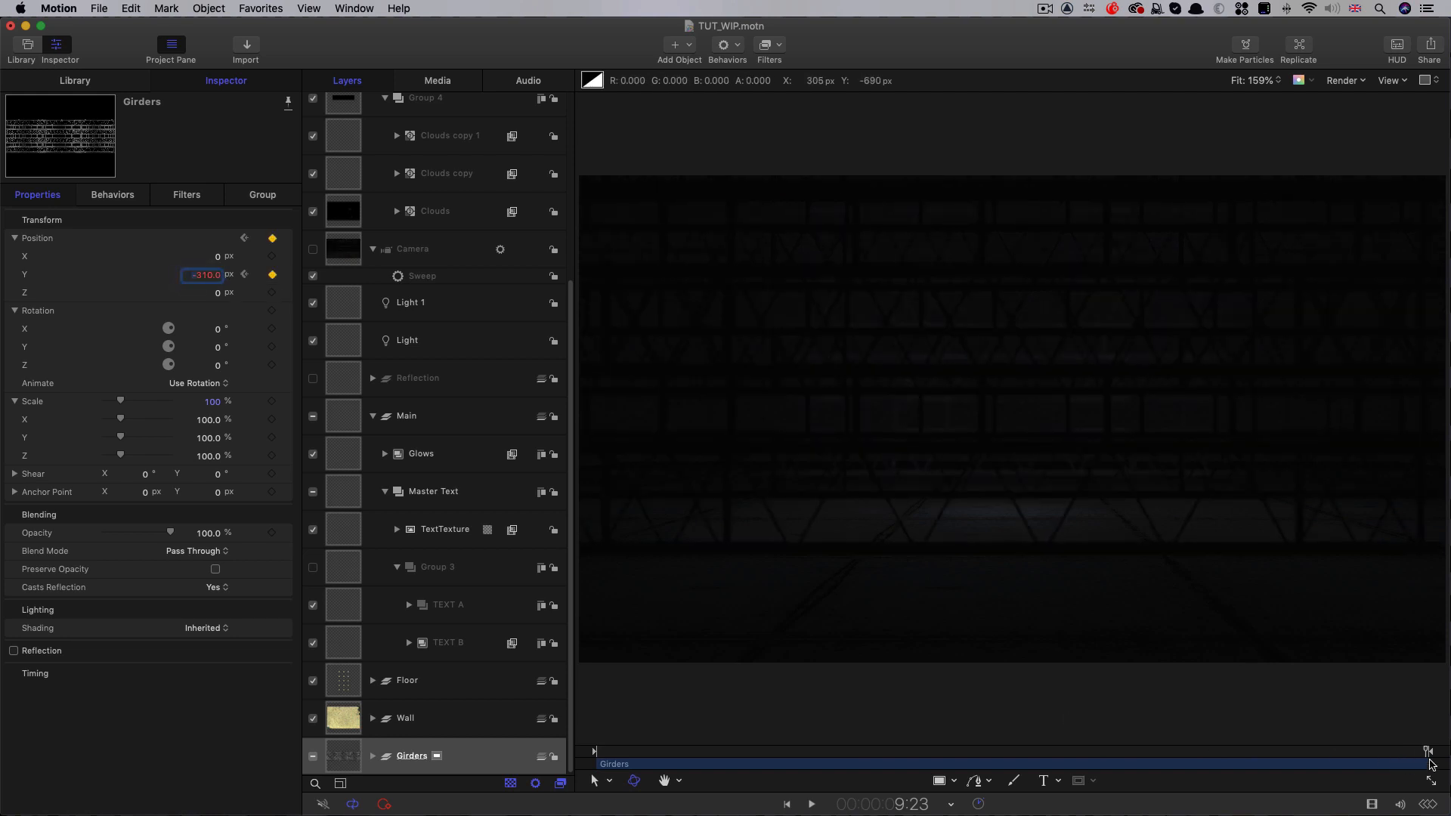
{"action": "mouse_move", "coordinate": [1429, 760]}
{"action": "left_mouse_down"}
{"action": "mouse_move", "coordinate": [1385, 756]}
{"action": "mouse_move", "coordinate": [1410, 759]}
{"action": "left_mouse_up"}
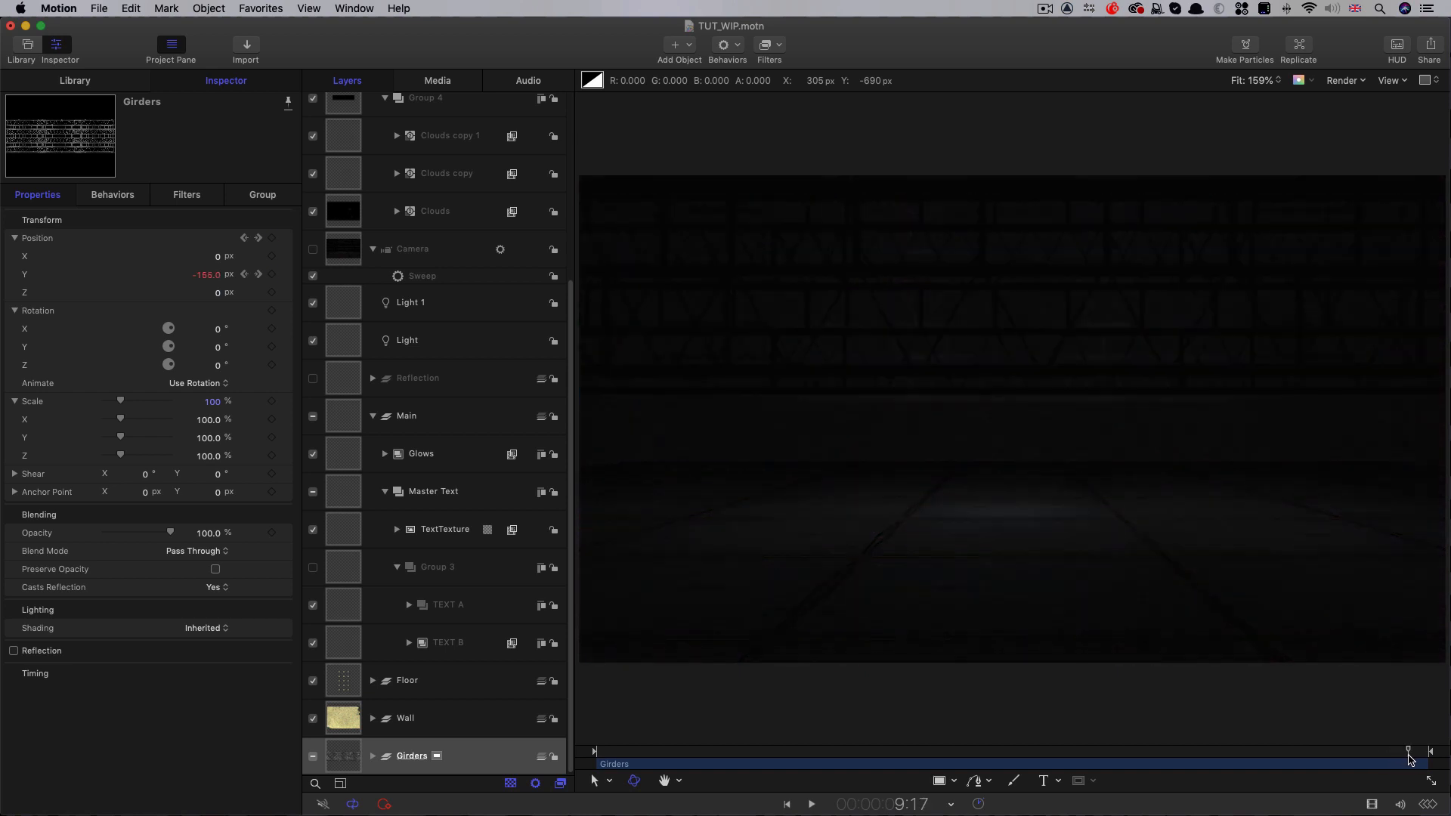
{"action": "left_click", "coordinate": [597, 754]}
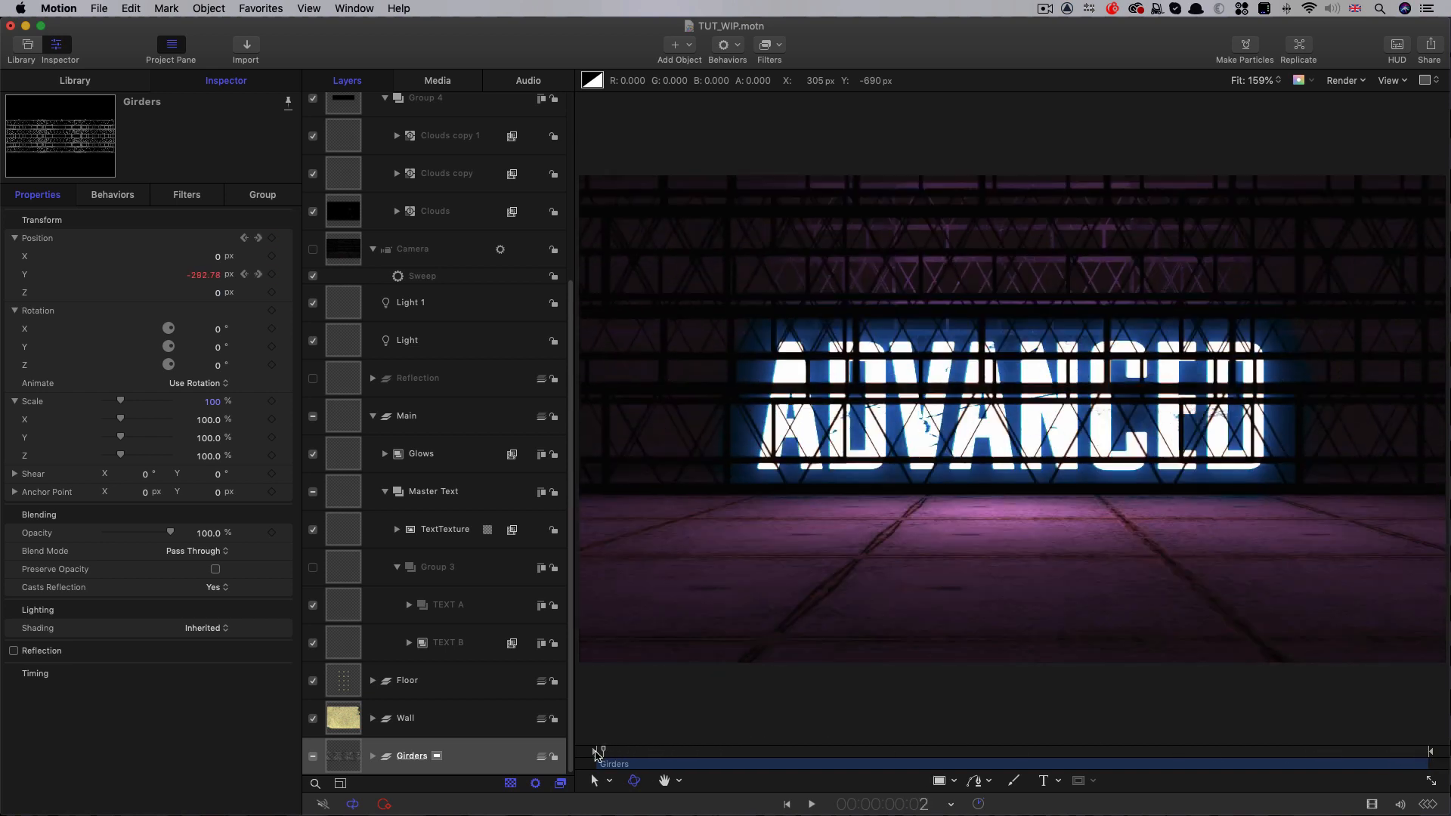
{"action": "key", "text": "space"}
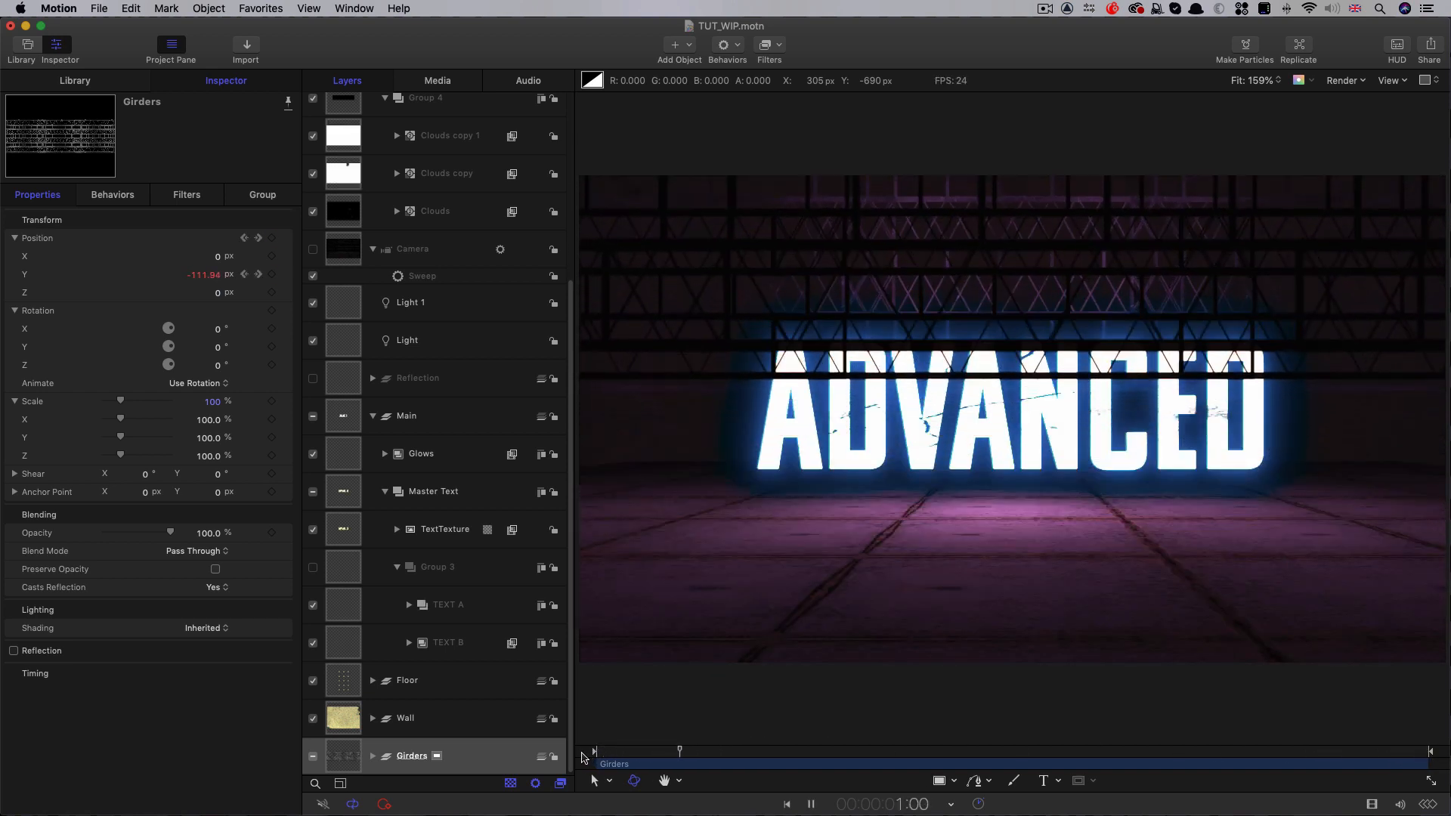